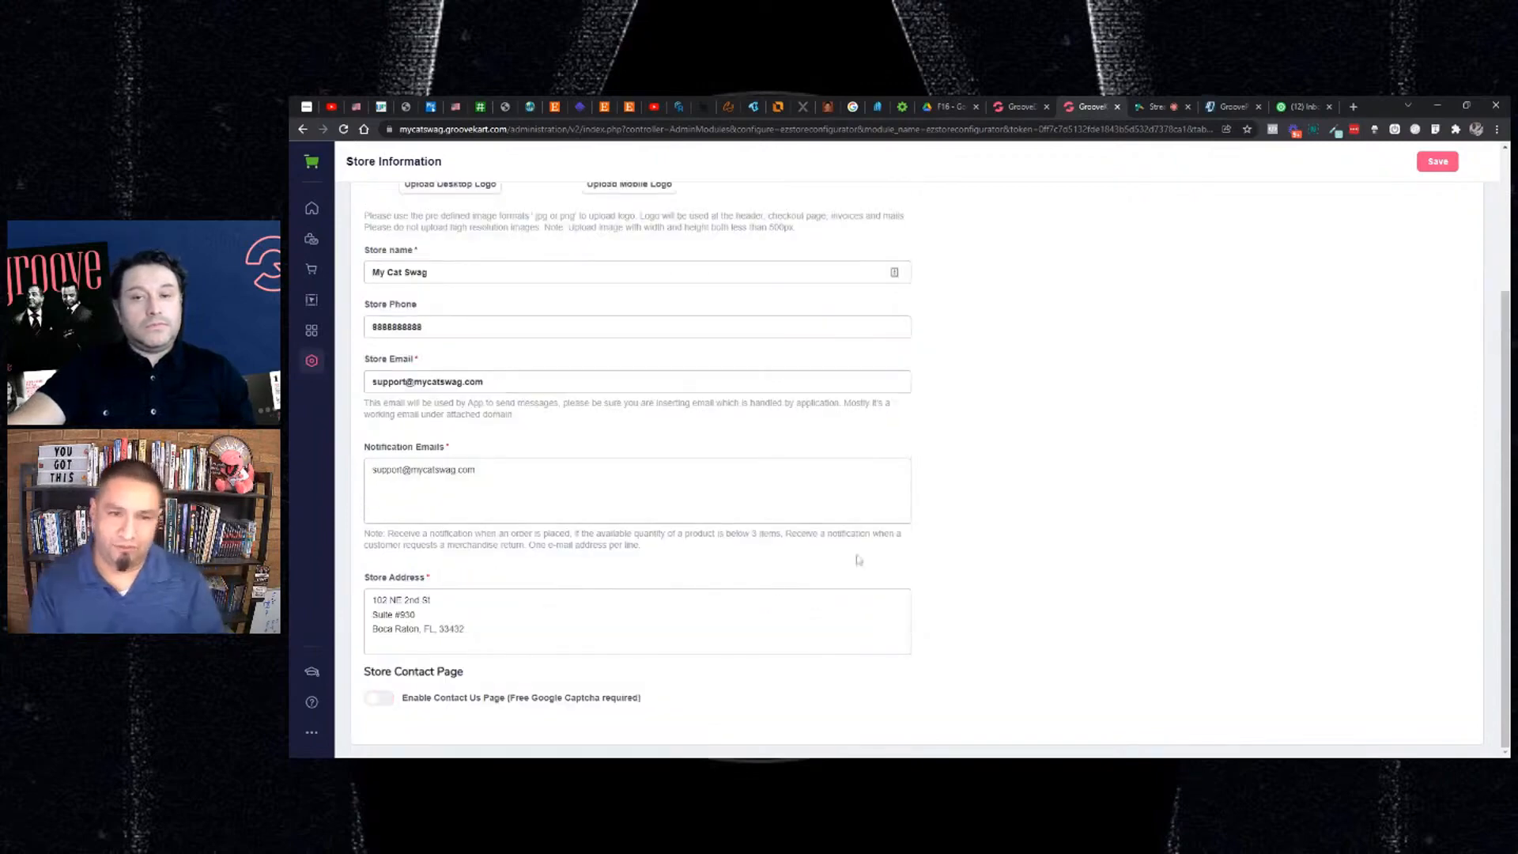
pyautogui.scroll(1, 960, 501)
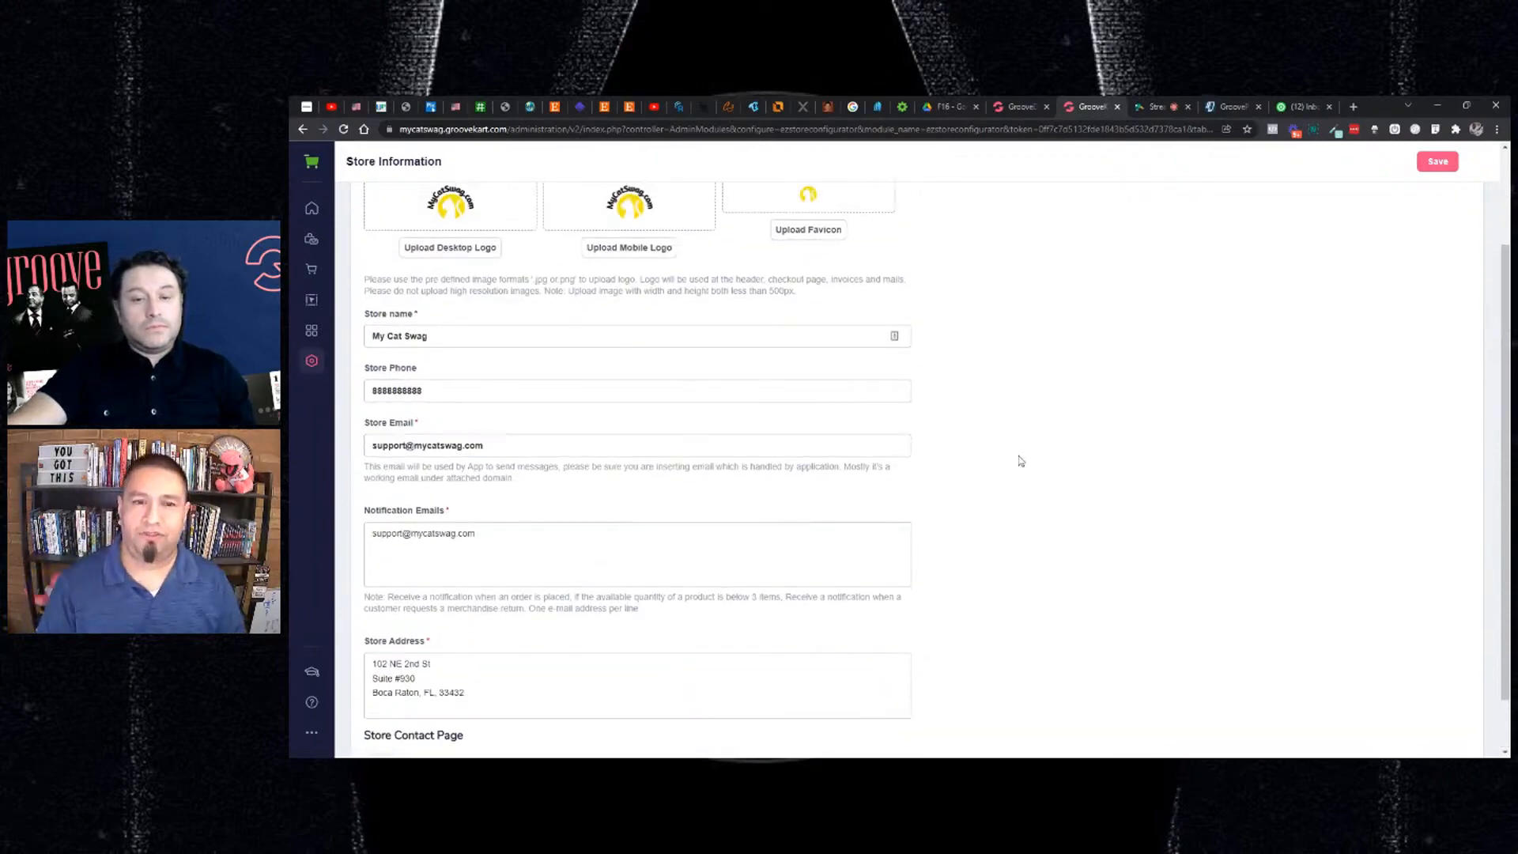
pyautogui.scroll(2, 1019, 459)
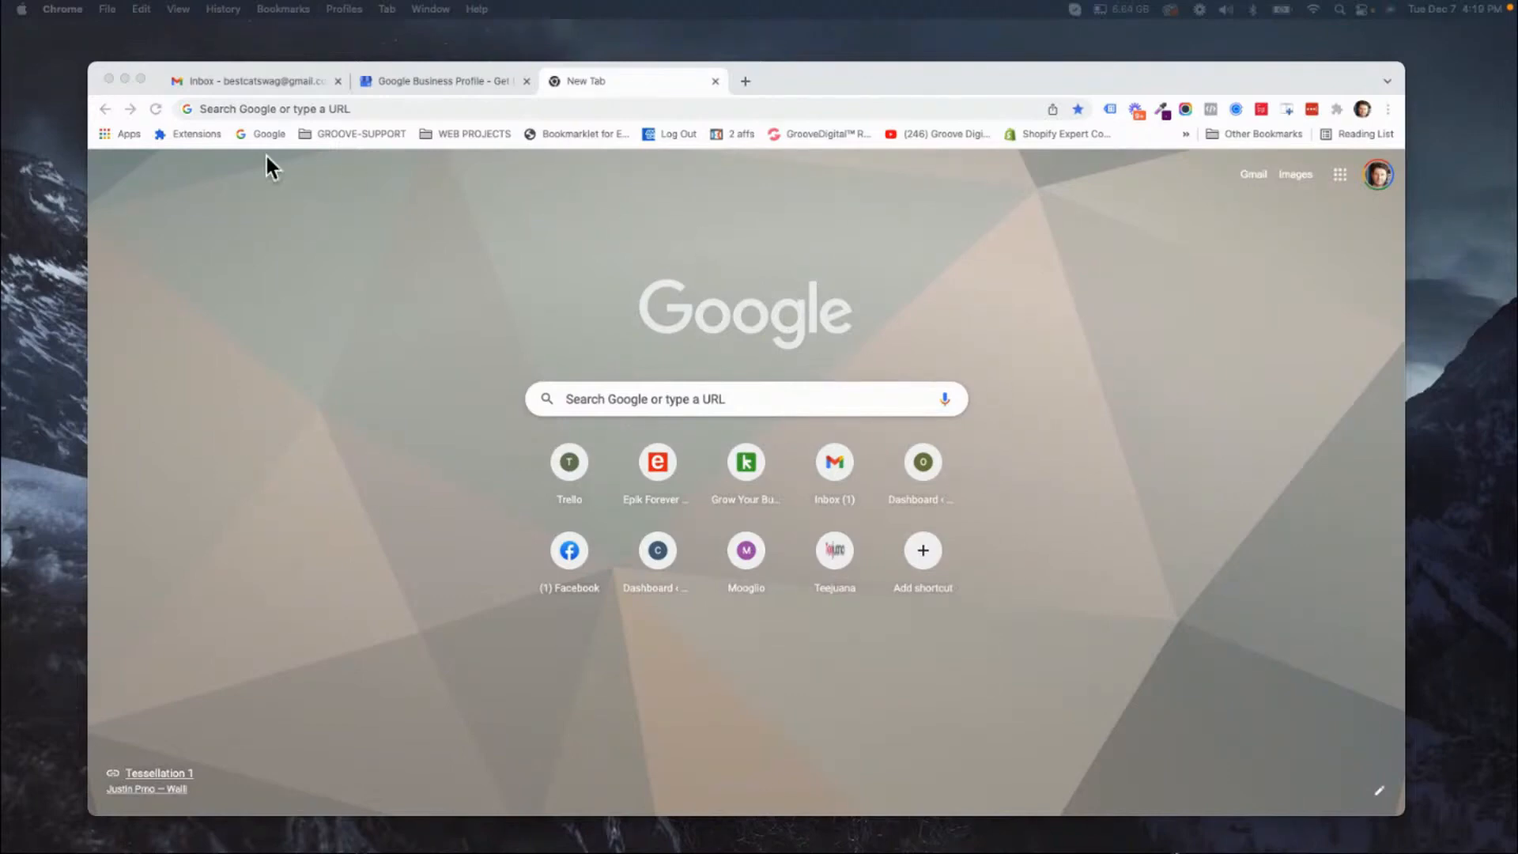
# Open printful.com in a new browser tab and enlarge the browser window to nearly fill the screen.
pyautogui.click(269, 77)
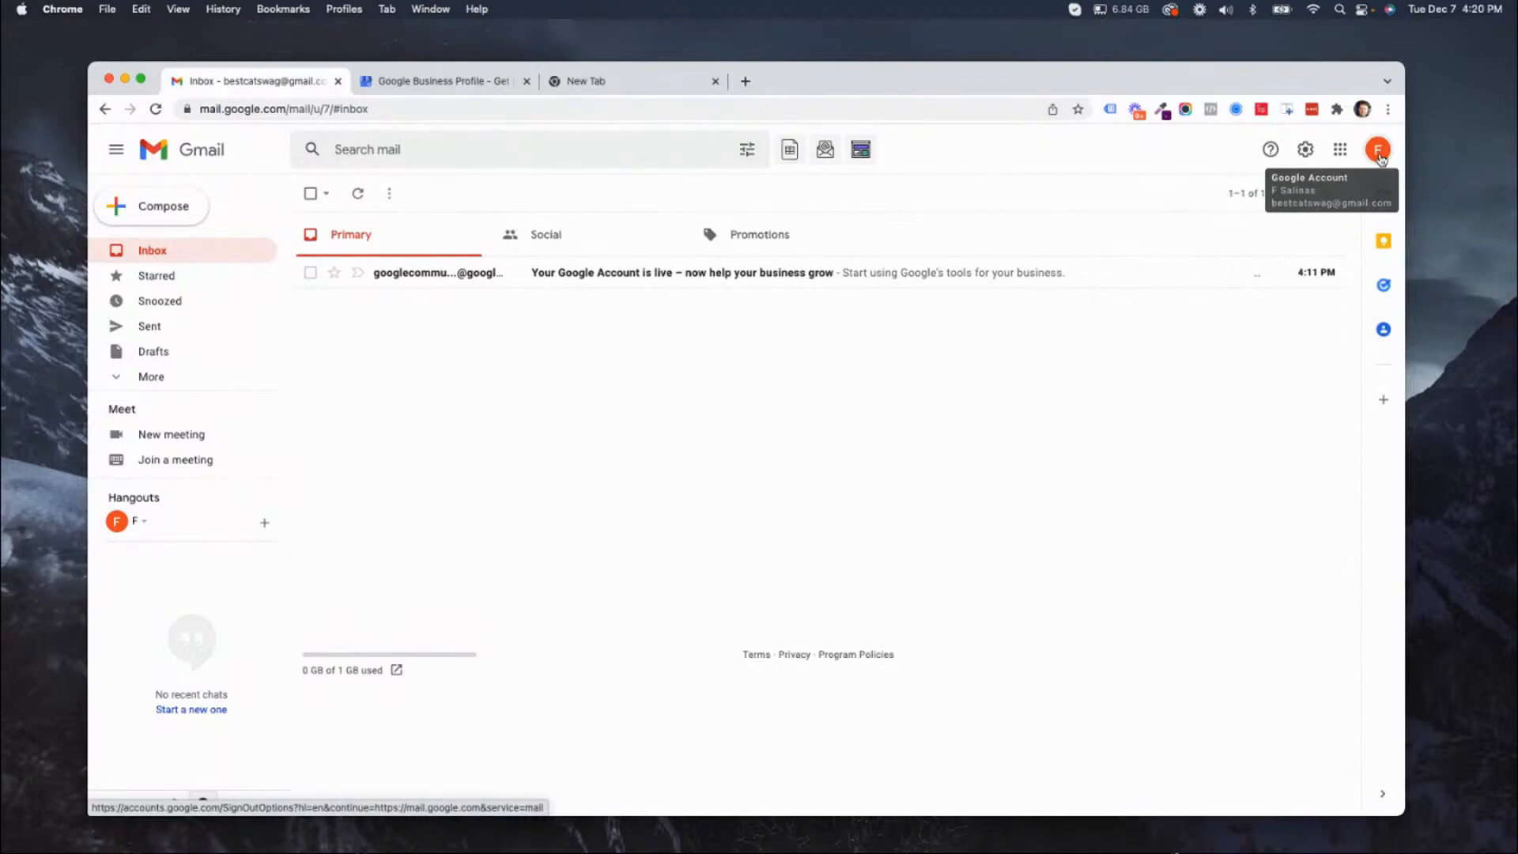
pyautogui.click(745, 80)
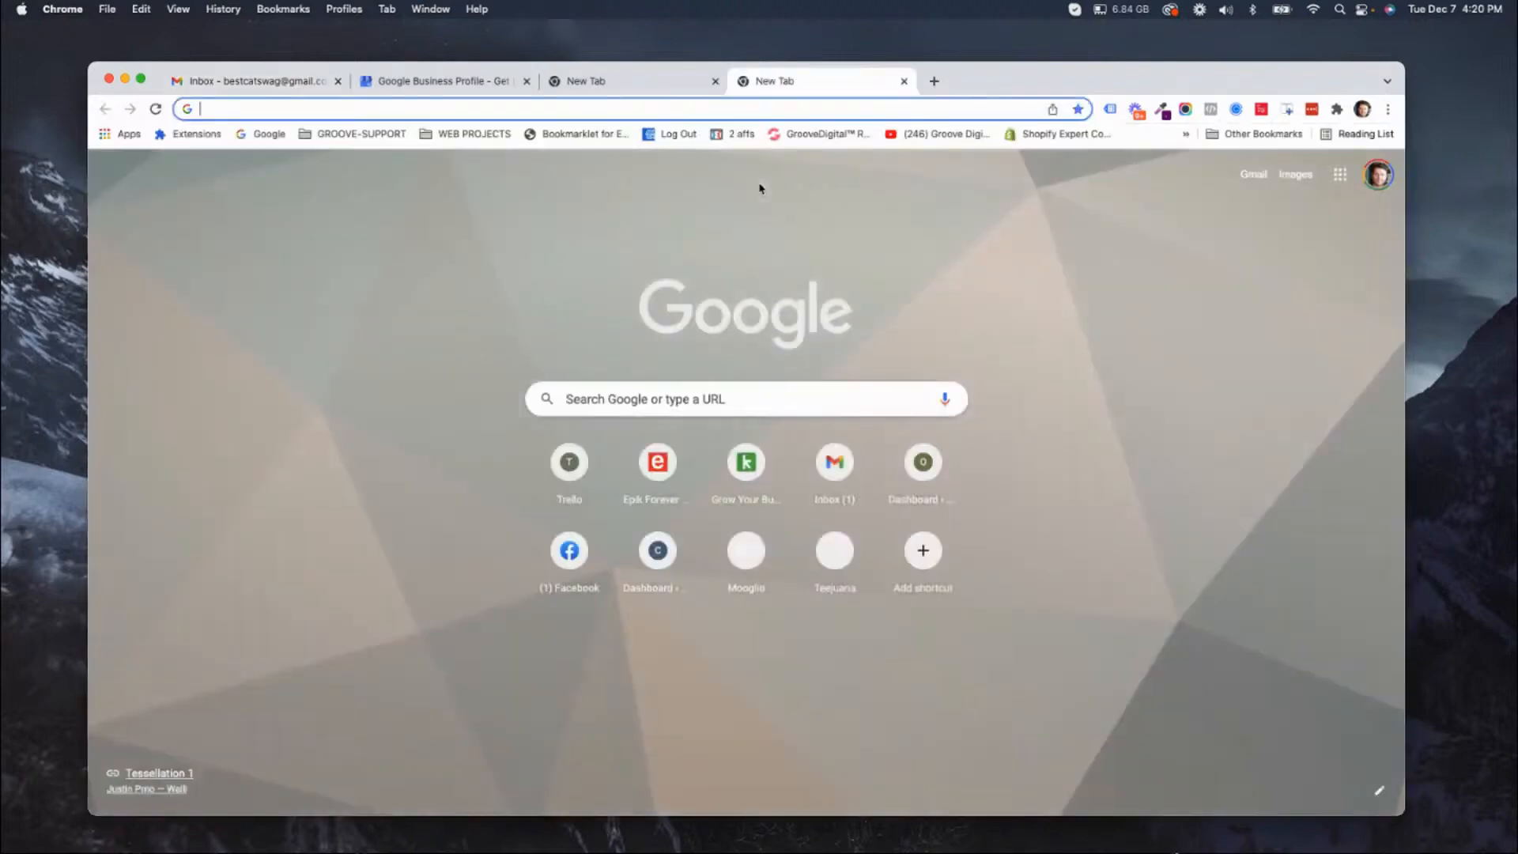
pyautogui.write('printful.com')
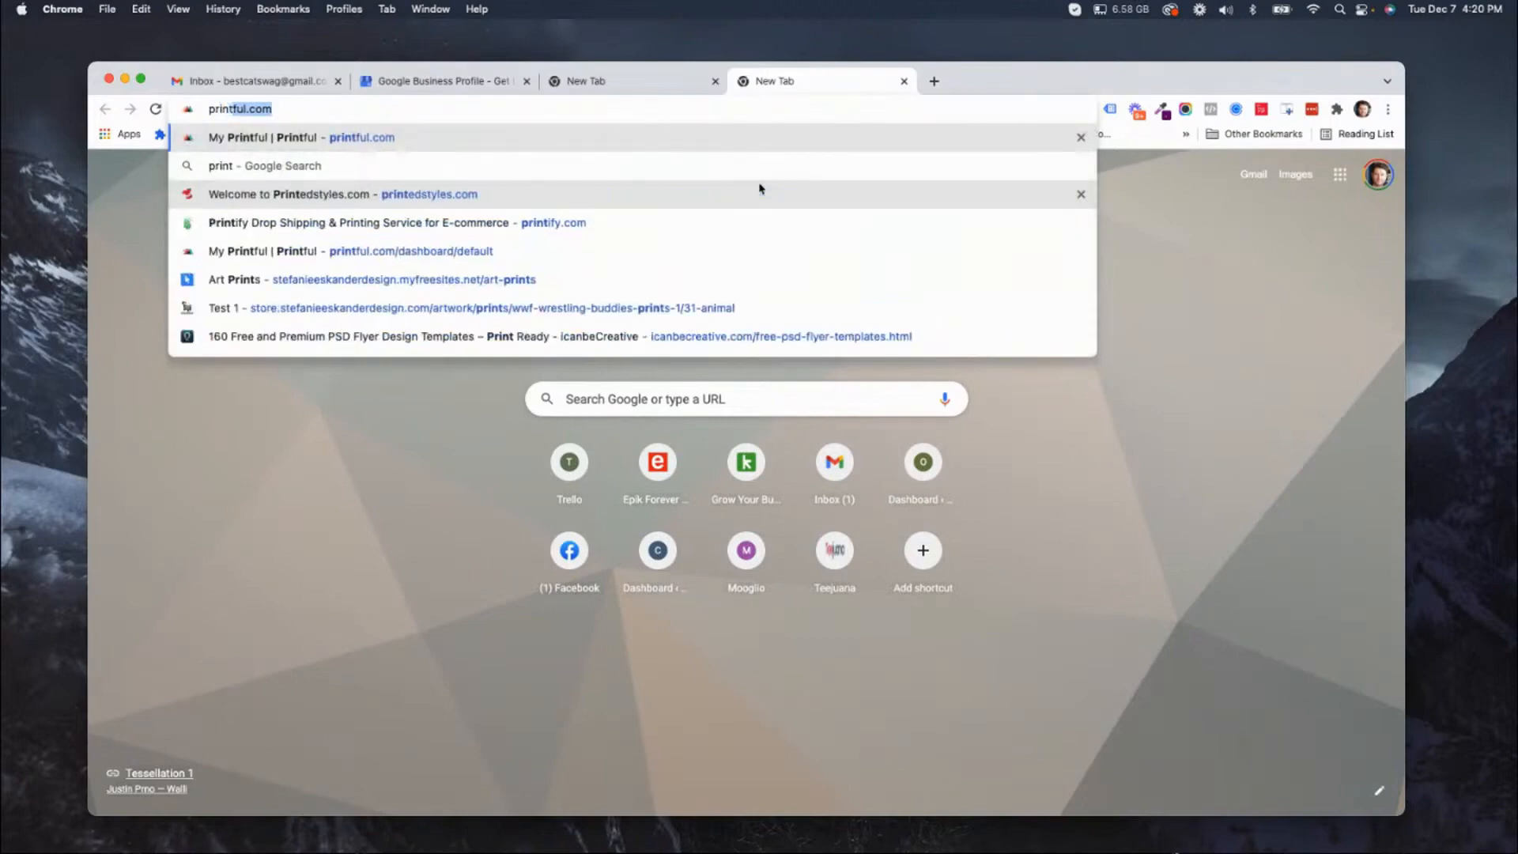
pyautogui.press('Return')
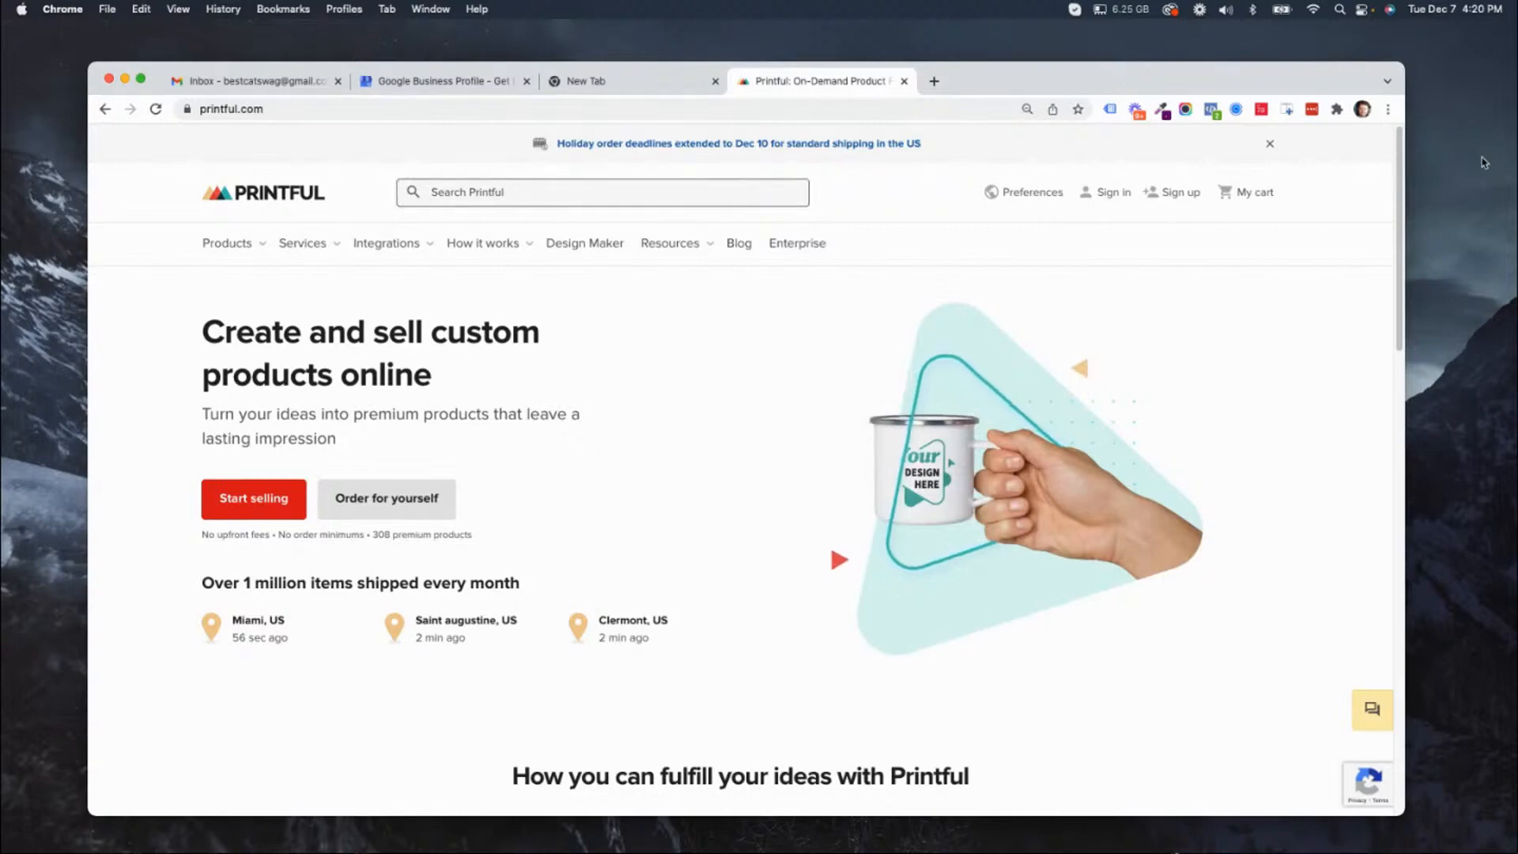
pyautogui.moveTo(1326, 86); pyautogui.dragTo(1255, 53)
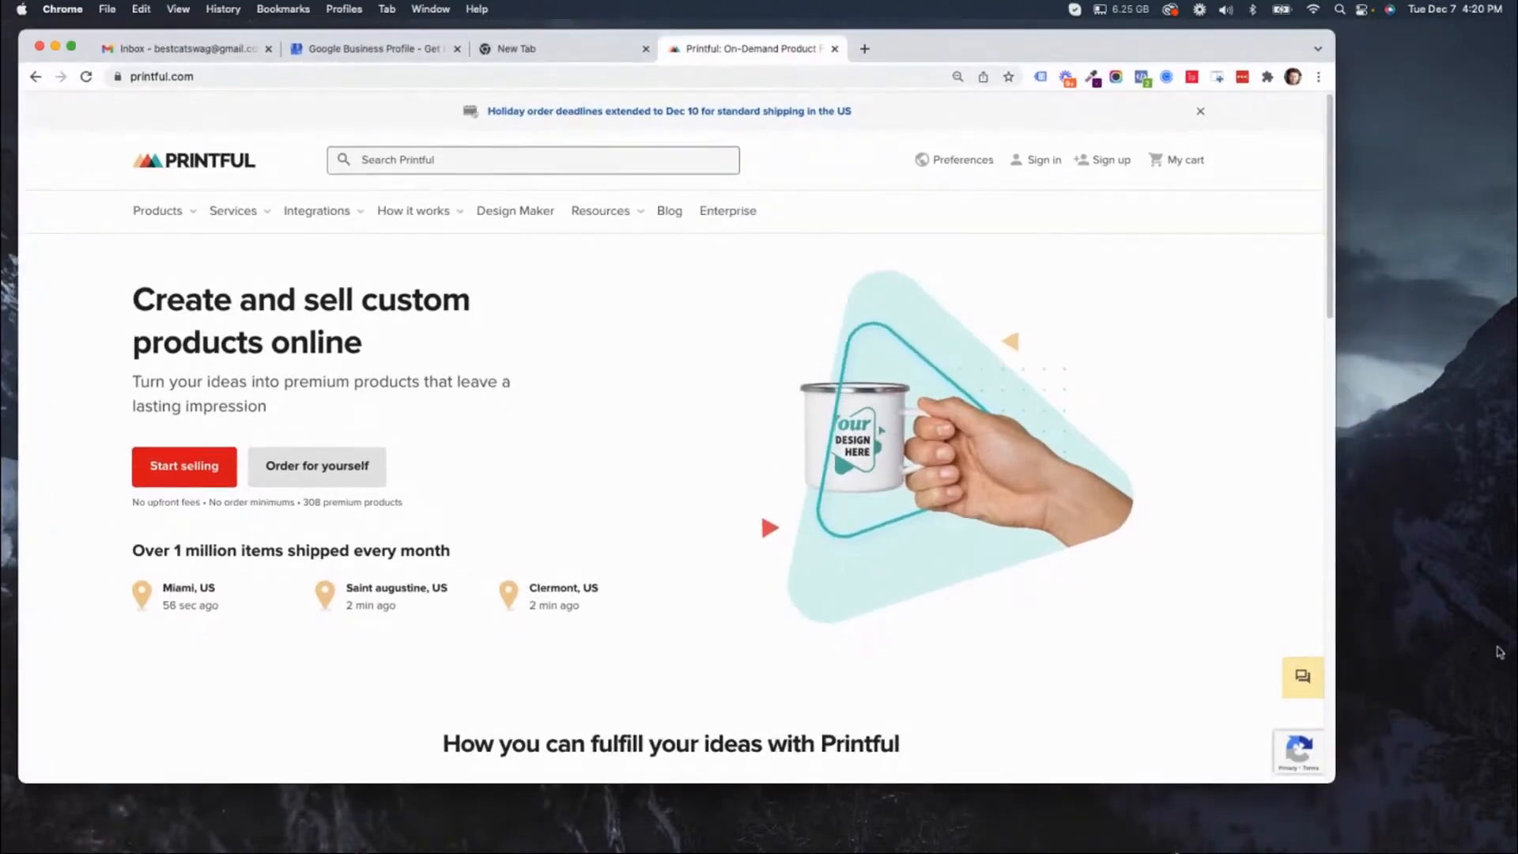
pyautogui.moveTo(1336, 787); pyautogui.dragTo(1507, 834)
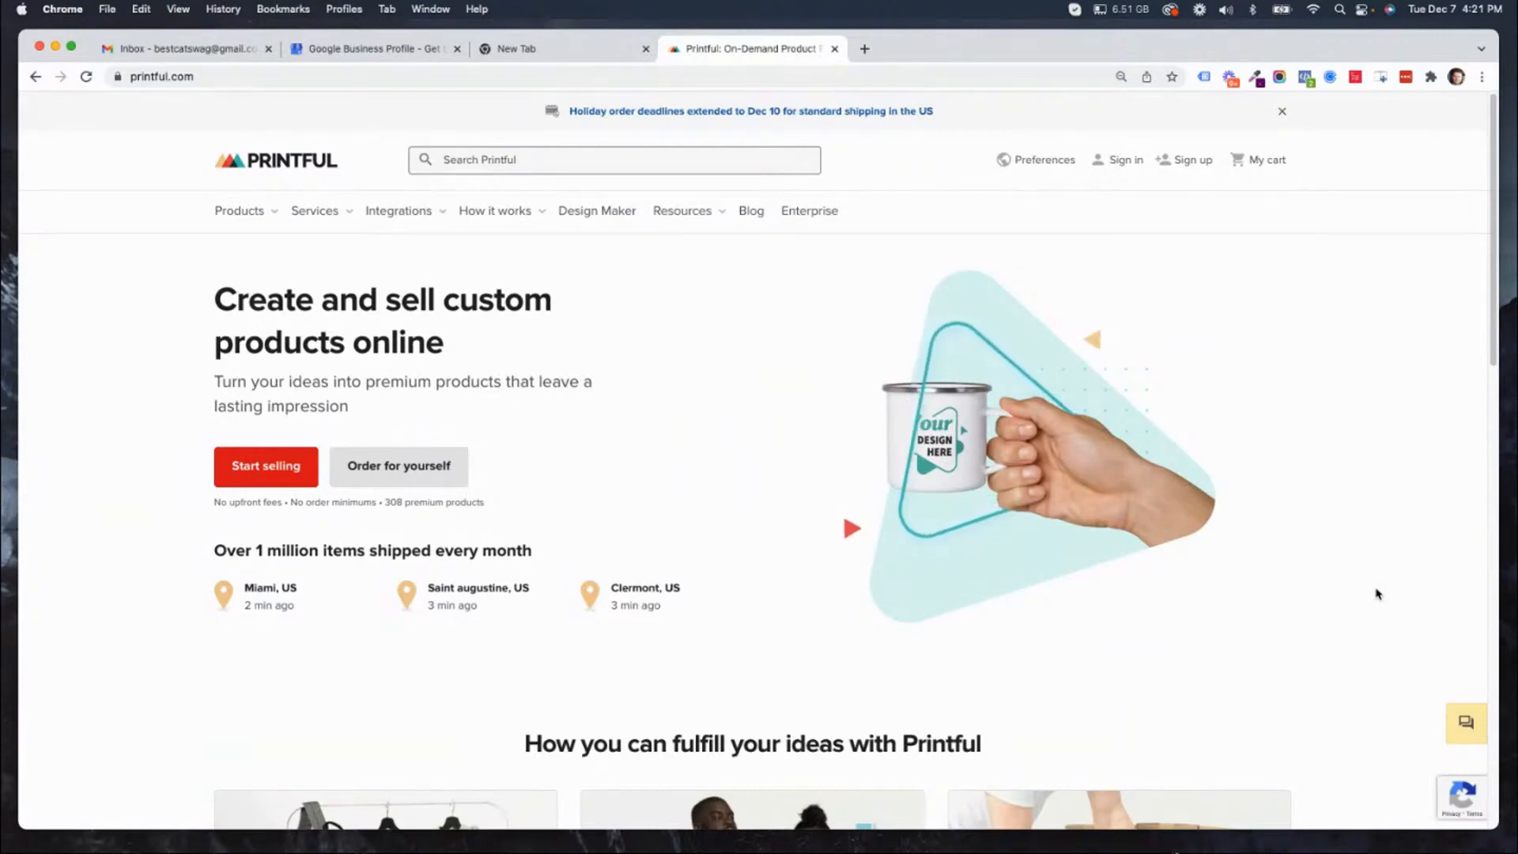
# Reorder the browser tabs so Google Business Profile comes before the Gmail inbox, and close the empty new tab.
pyautogui.click(230, 49)
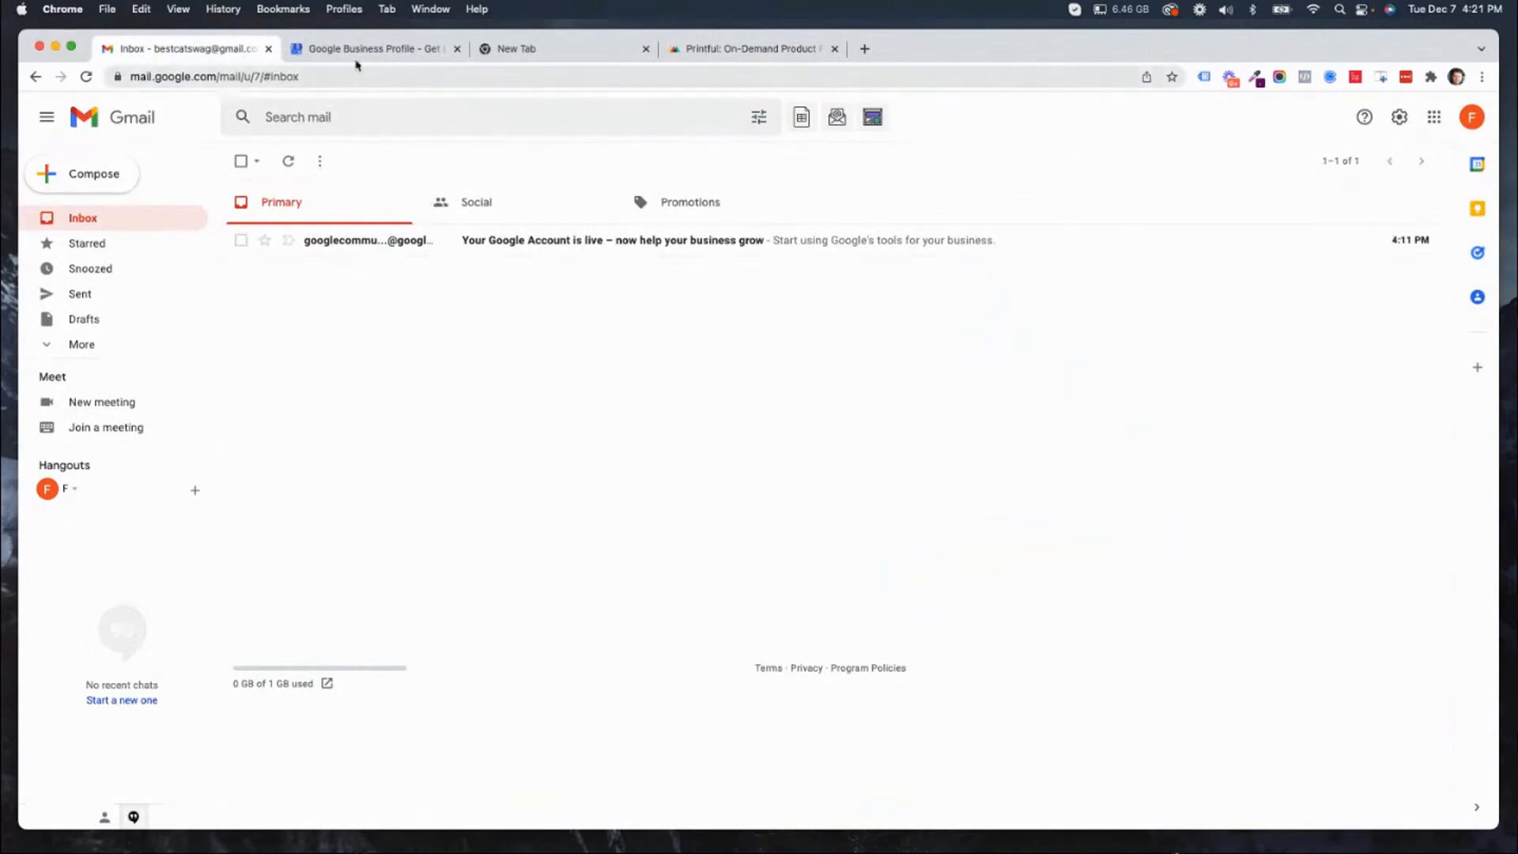
pyautogui.click(400, 49)
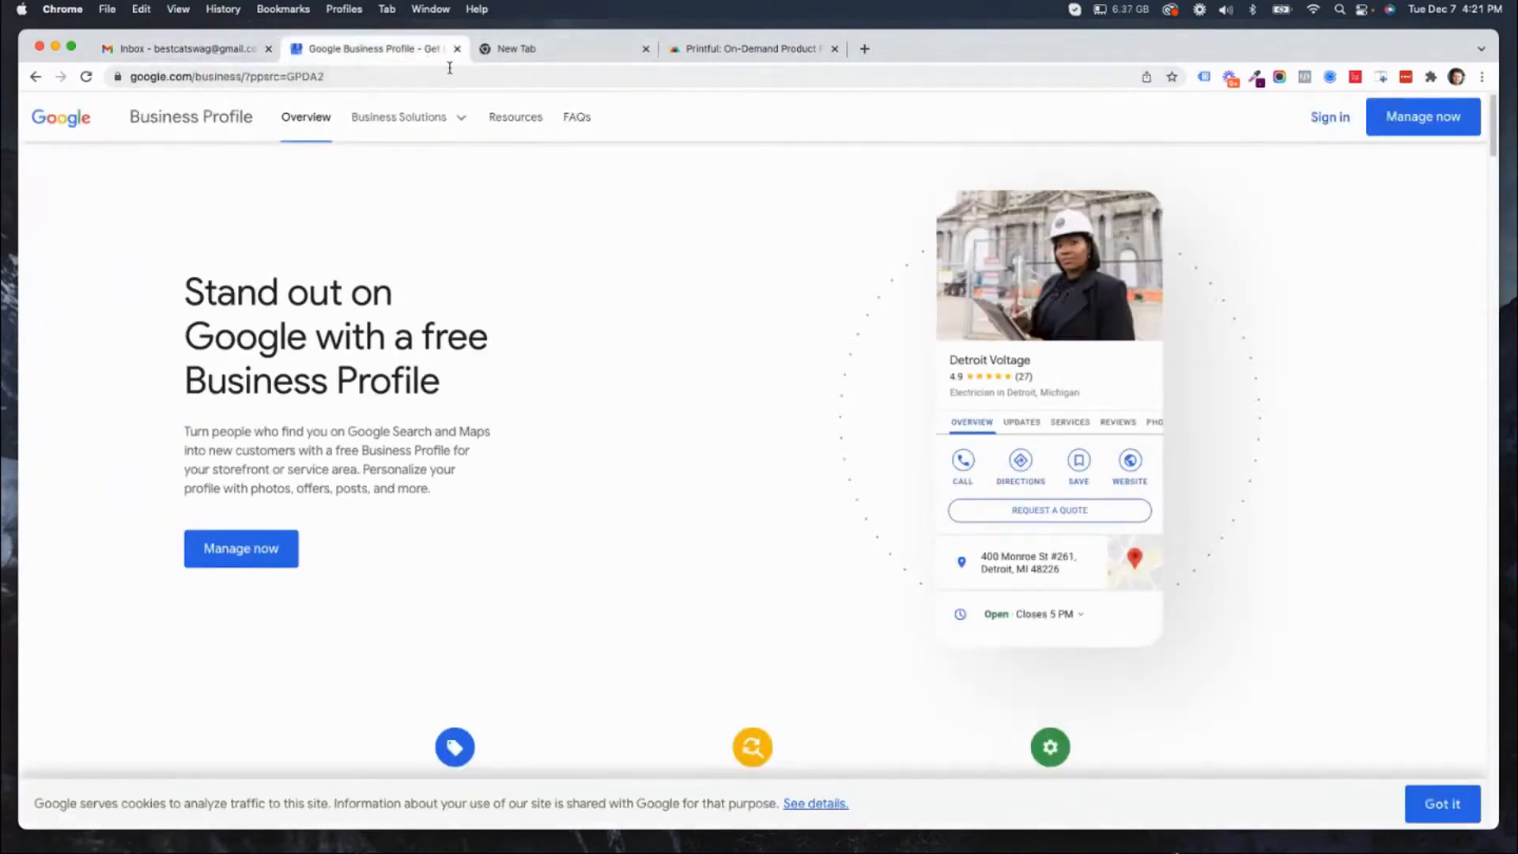
pyautogui.moveTo(329, 52); pyautogui.dragTo(190, 51)
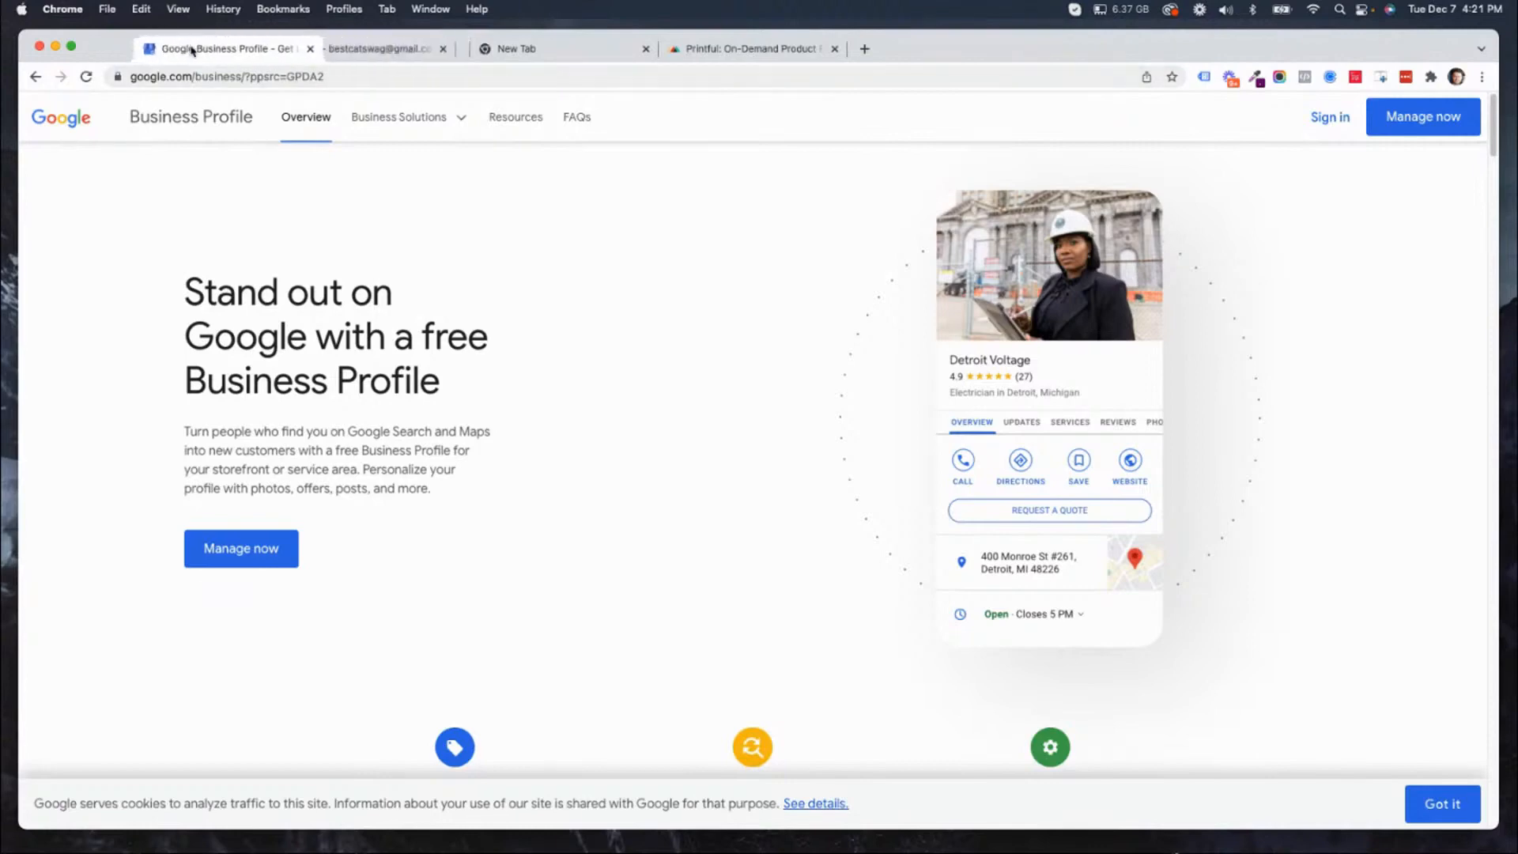
pyautogui.click(378, 51)
pyautogui.click(646, 48)
pyautogui.click(567, 48)
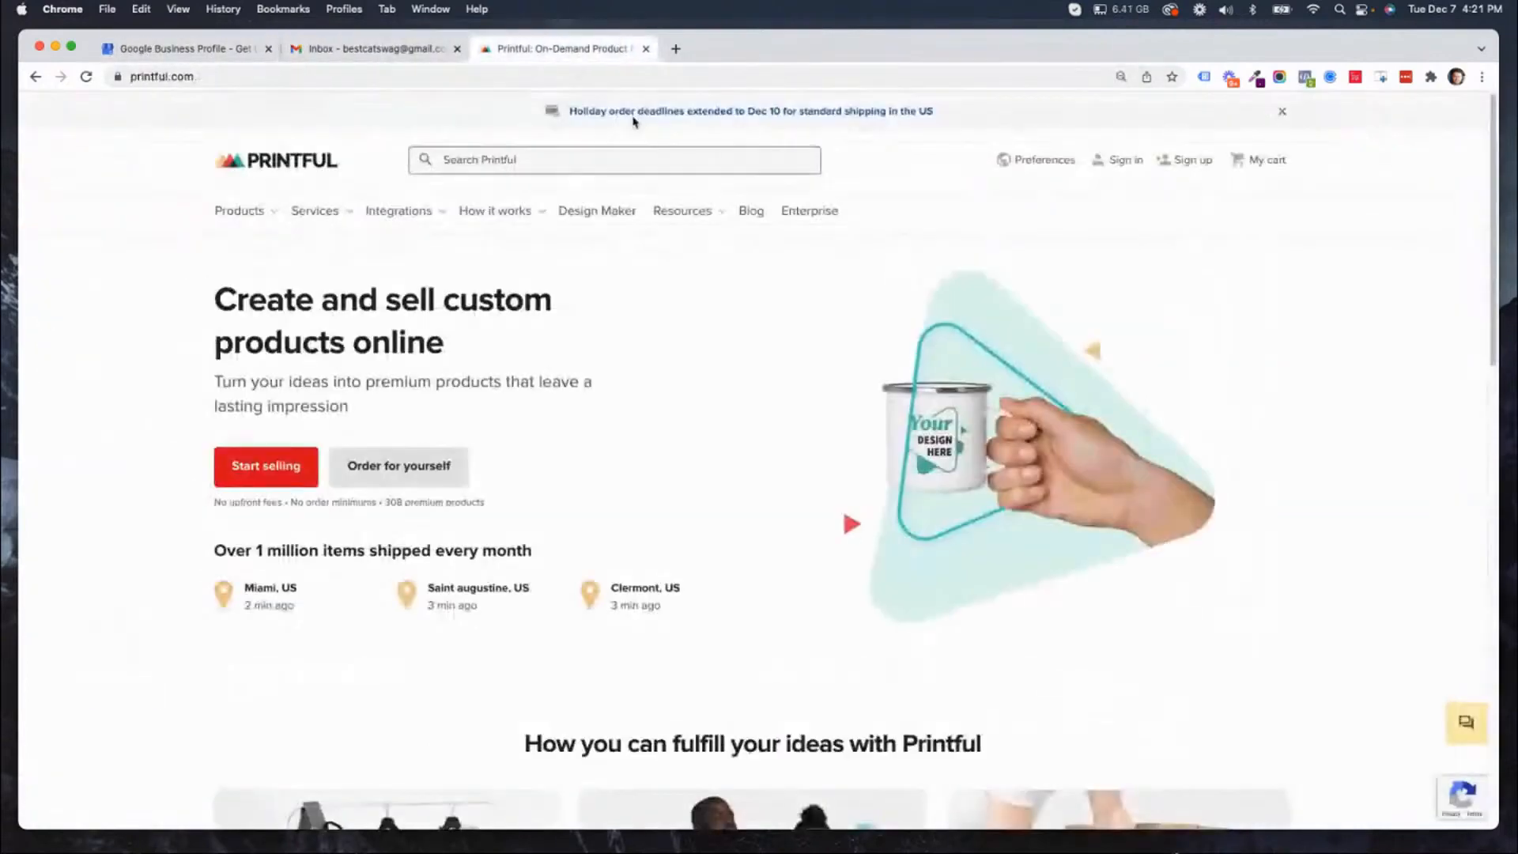
# Copy the signed-in account's email address from the Gmail account details and return to the Printful site.
pyautogui.click(388, 52)
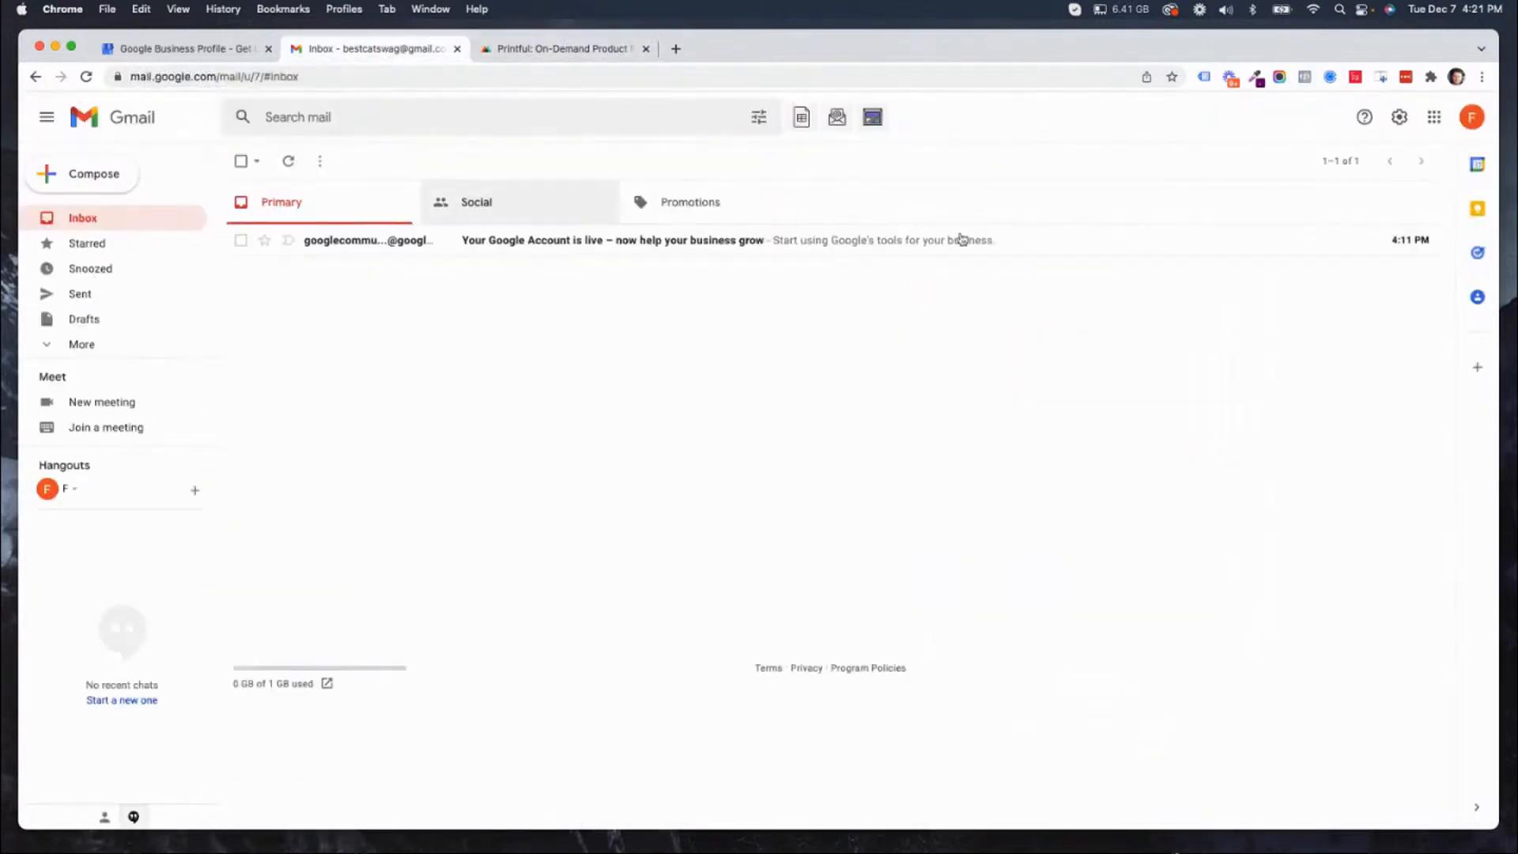
pyautogui.click(1467, 129)
pyautogui.tripleClick(1329, 254)
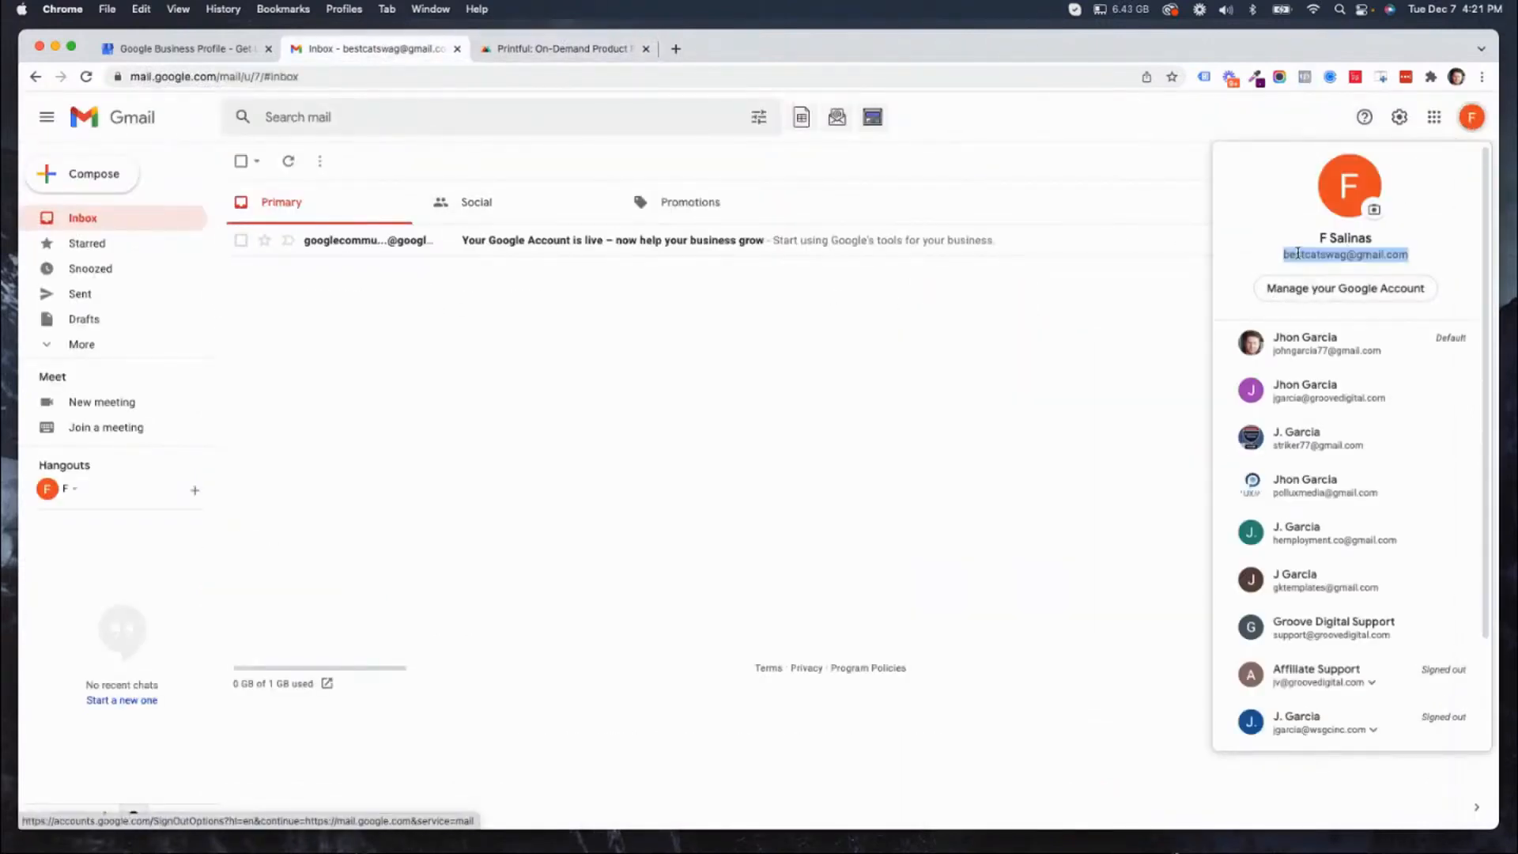
pyautogui.rightClick(1298, 253)
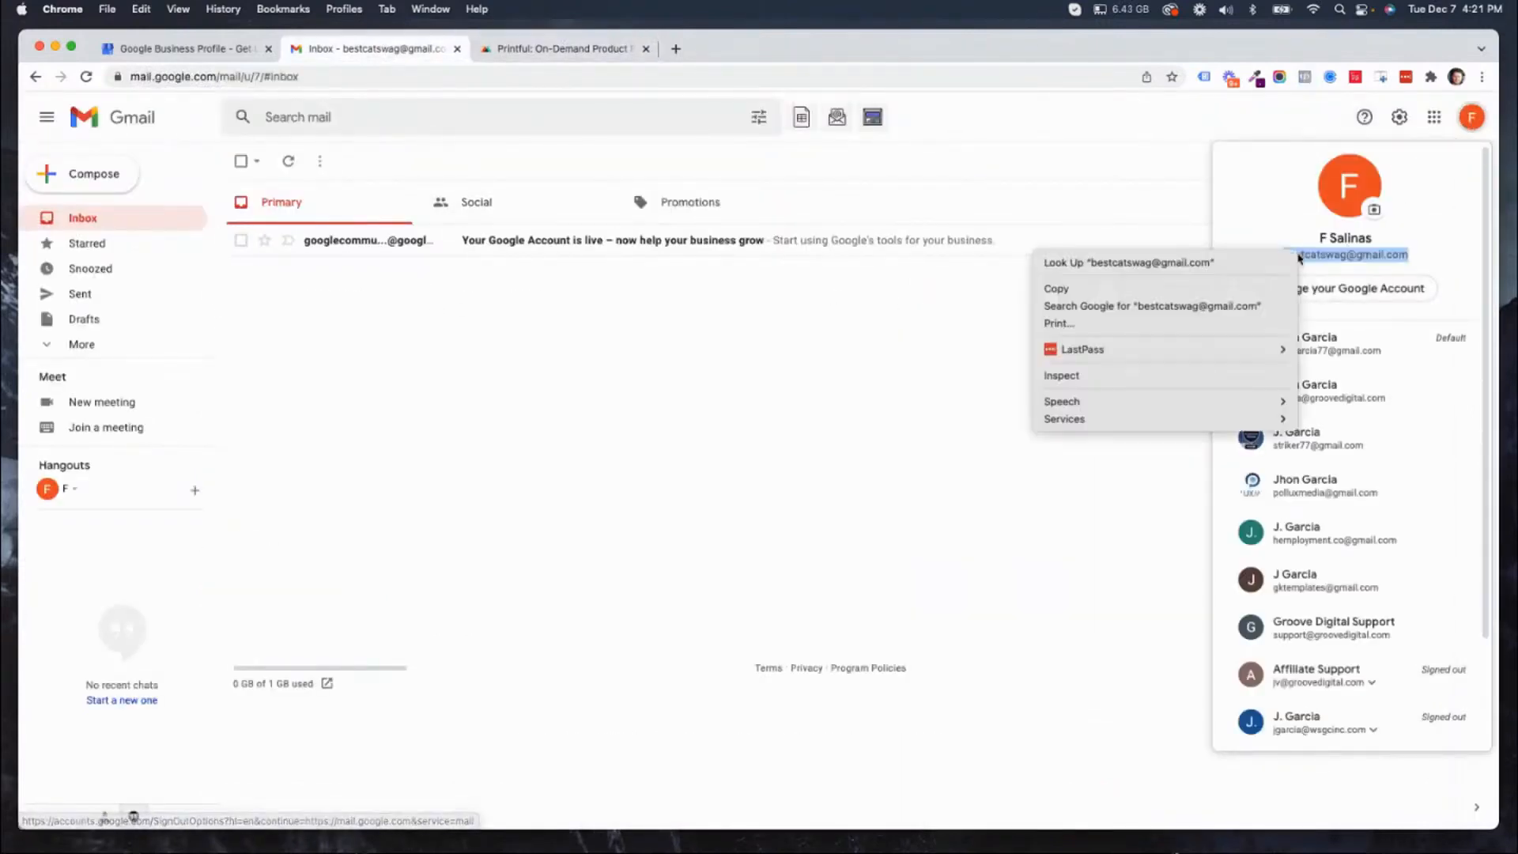
pyautogui.click(1067, 290)
pyautogui.click(1146, 159)
pyautogui.click(526, 51)
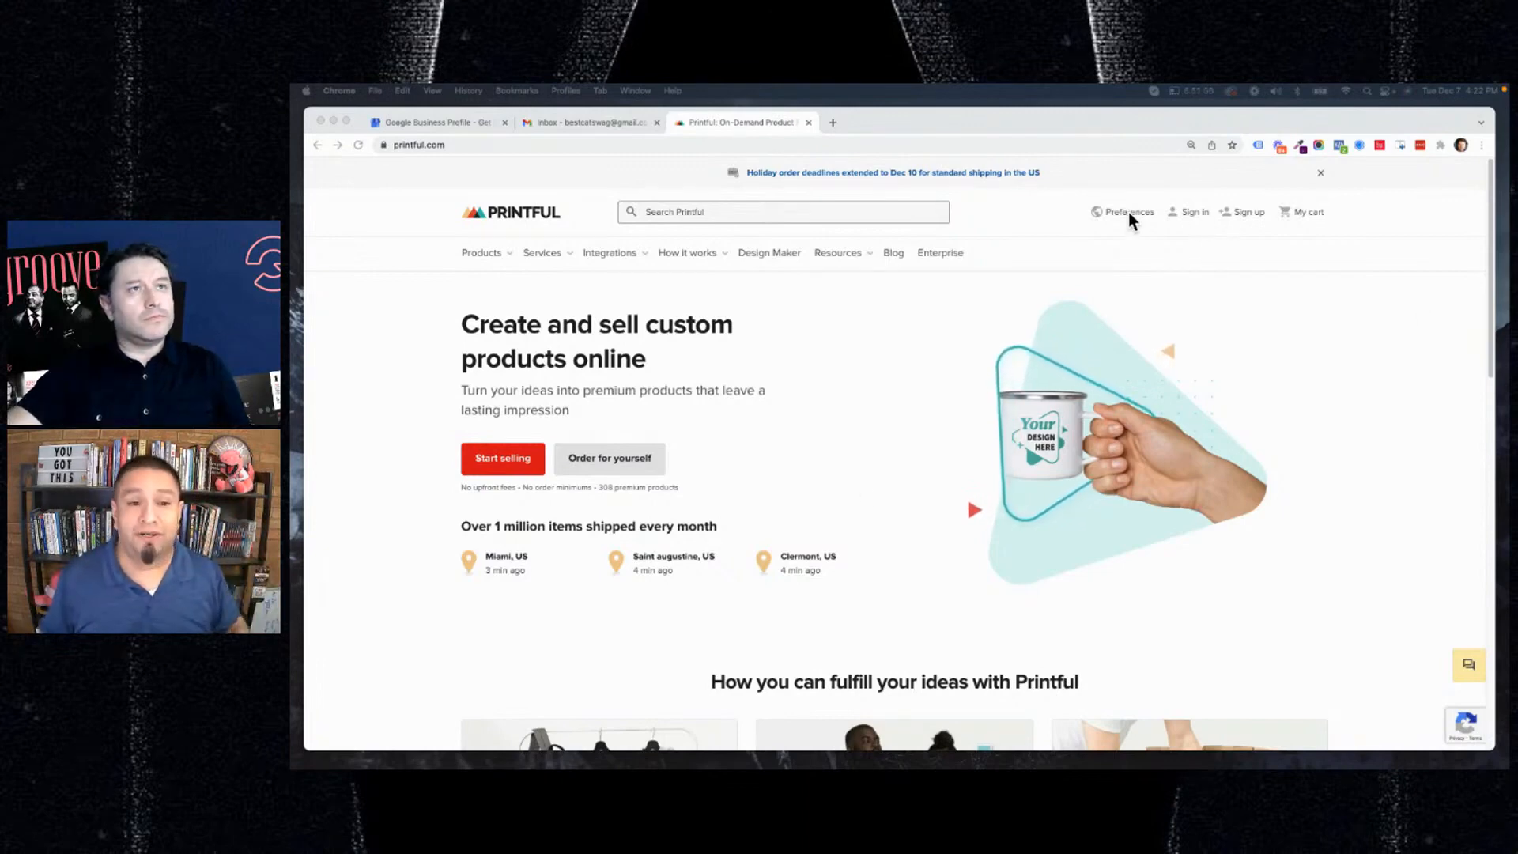
# Open the Printful sign-up page.
pyautogui.click(1238, 213)
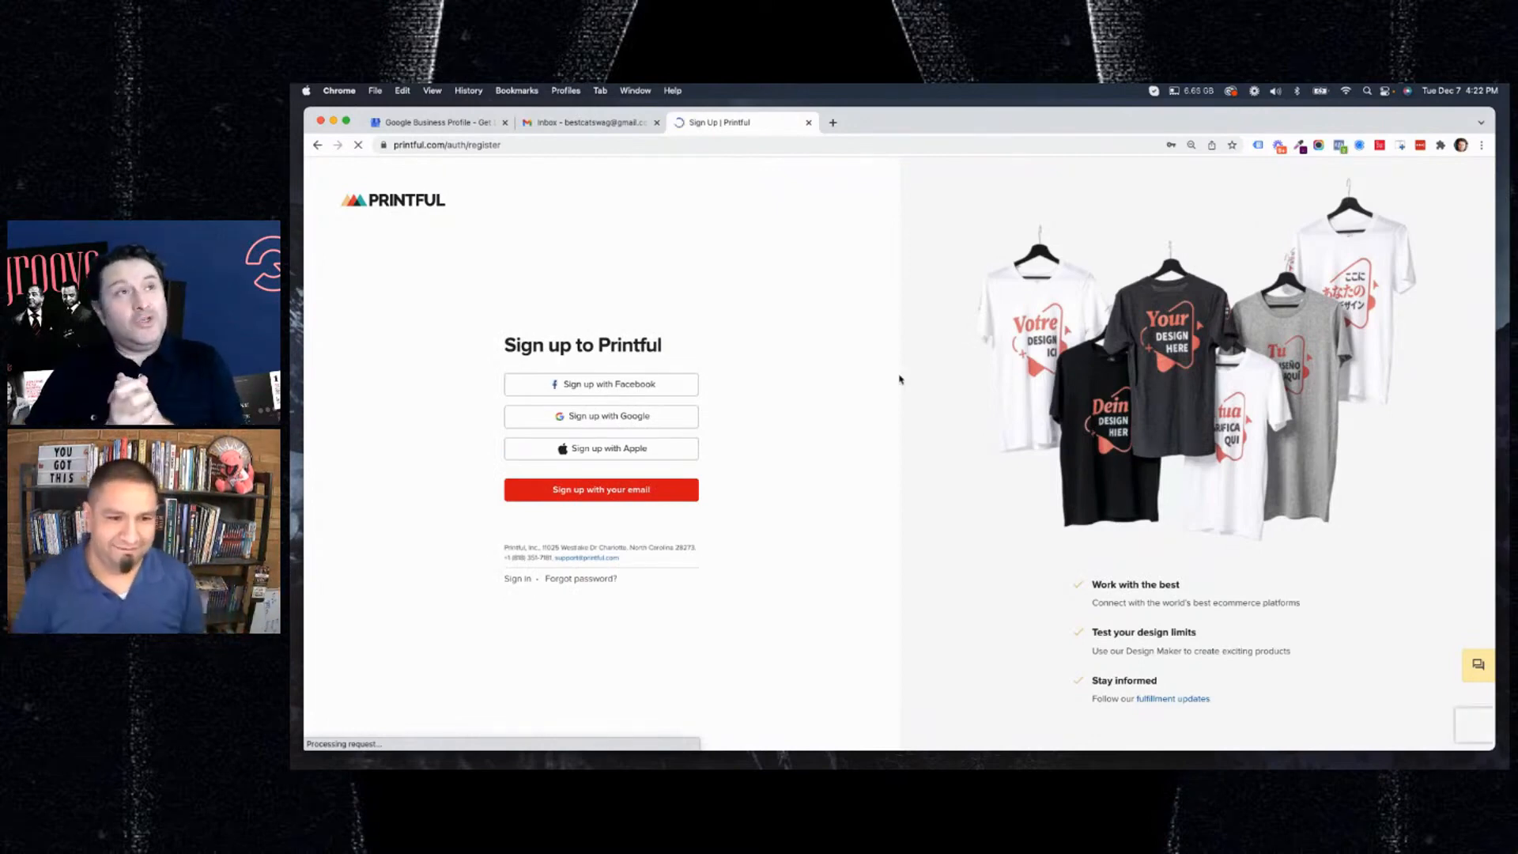
pyautogui.click(317, 145)
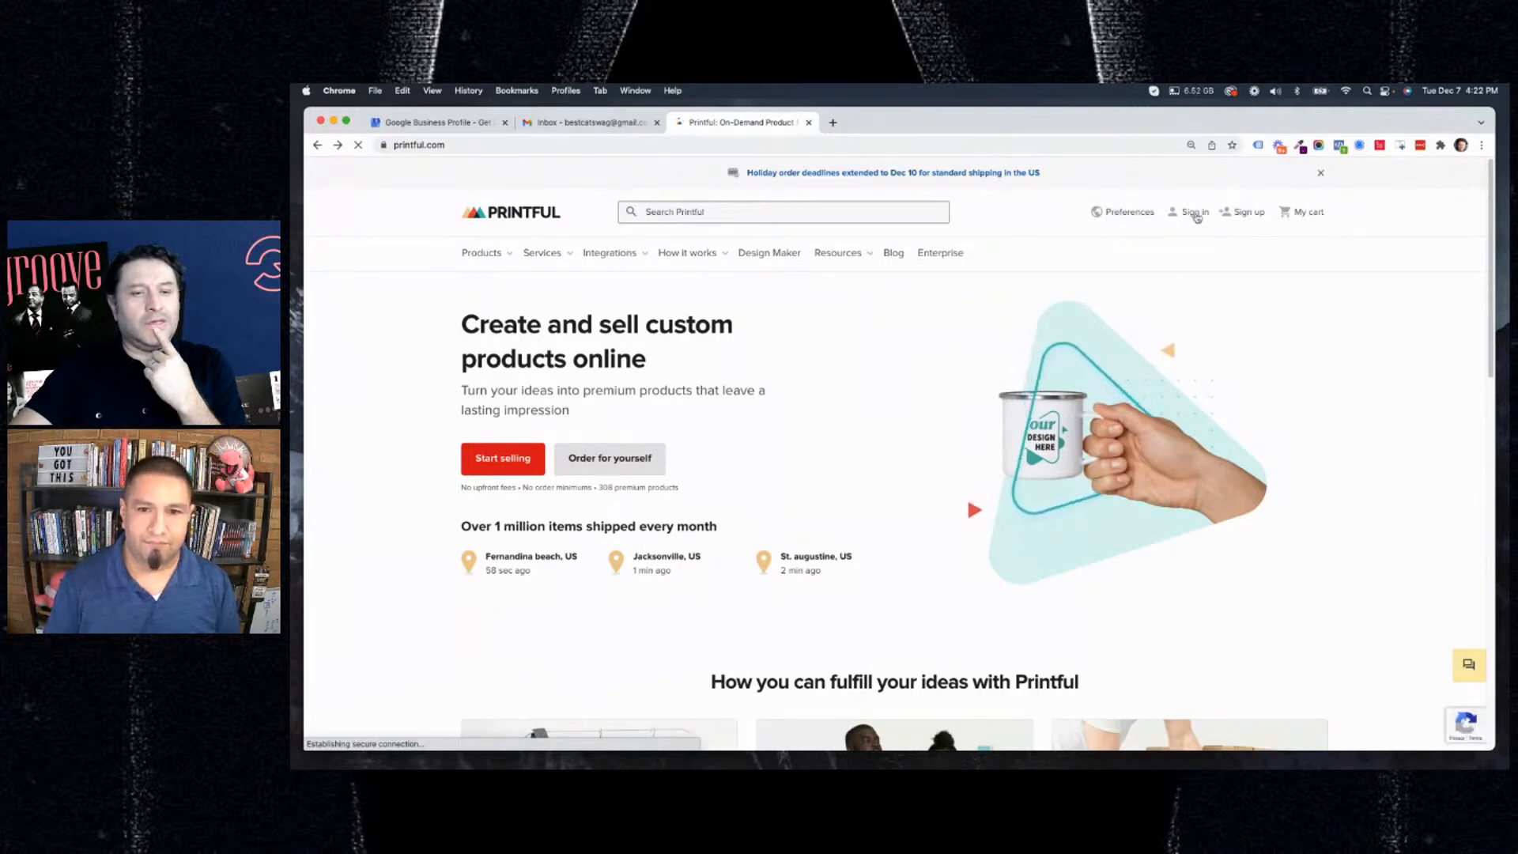
pyautogui.click(1256, 214)
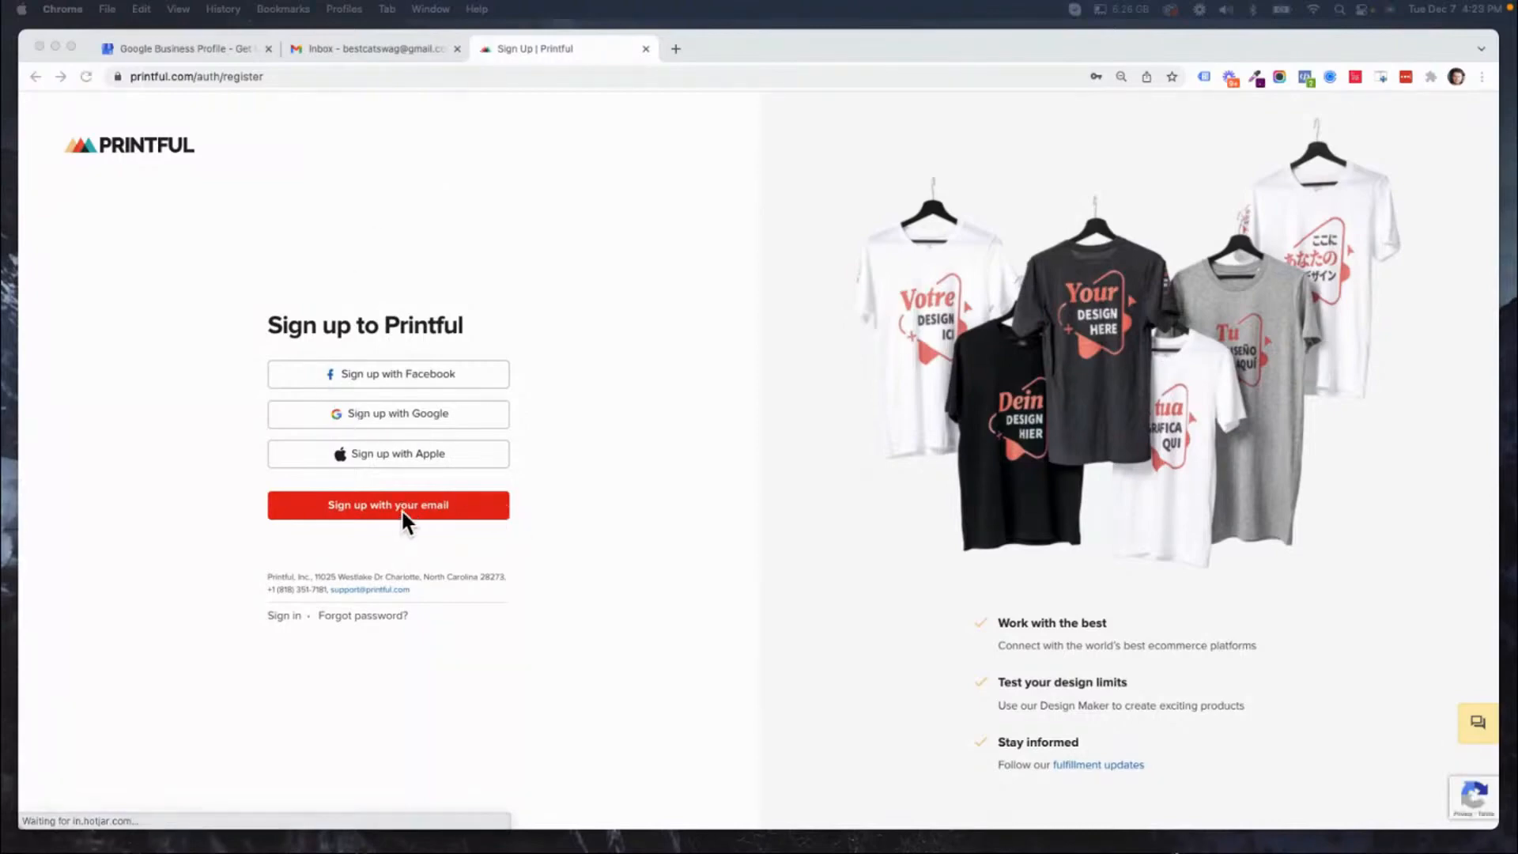
# Try to sign up with Google using the cat swag store's Google account.
pyautogui.click(403, 414)
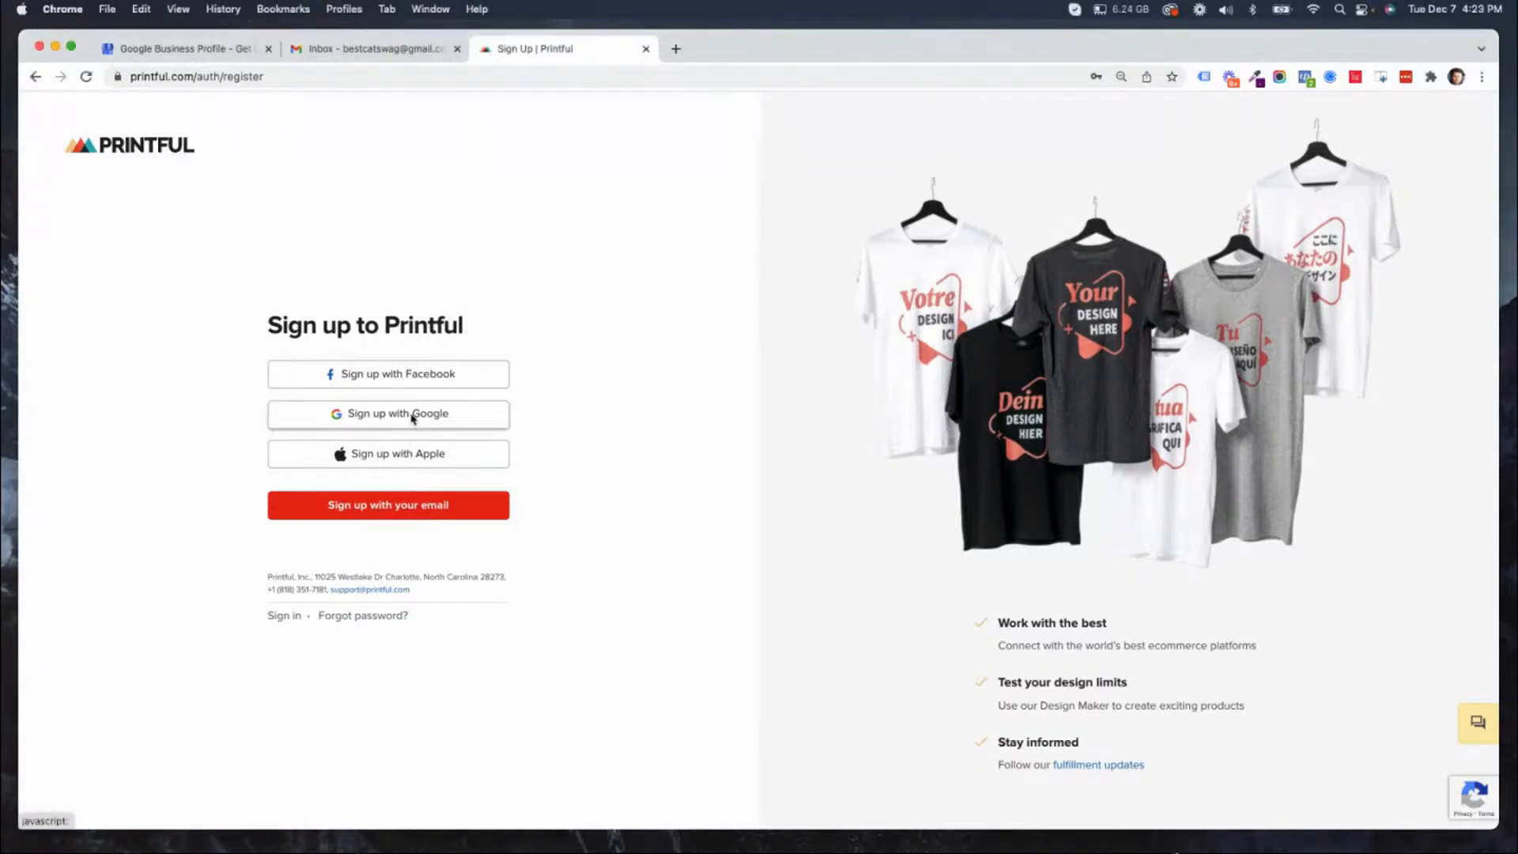
pyautogui.click(412, 418)
pyautogui.moveTo(1271, 204); pyautogui.dragTo(769, 191)
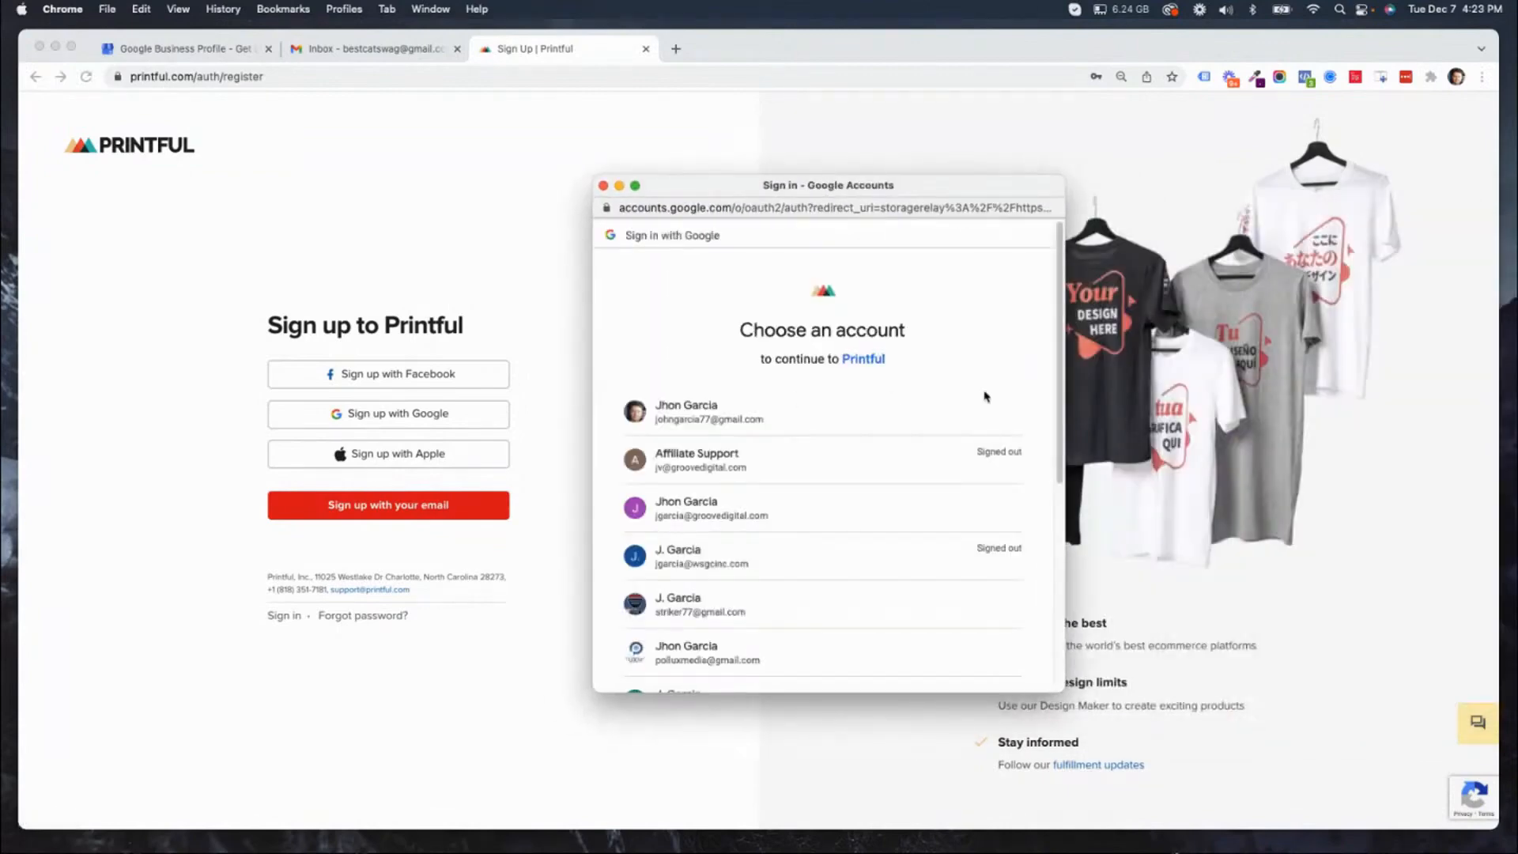
pyautogui.moveTo(1058, 274); pyautogui.dragTo(1047, 401)
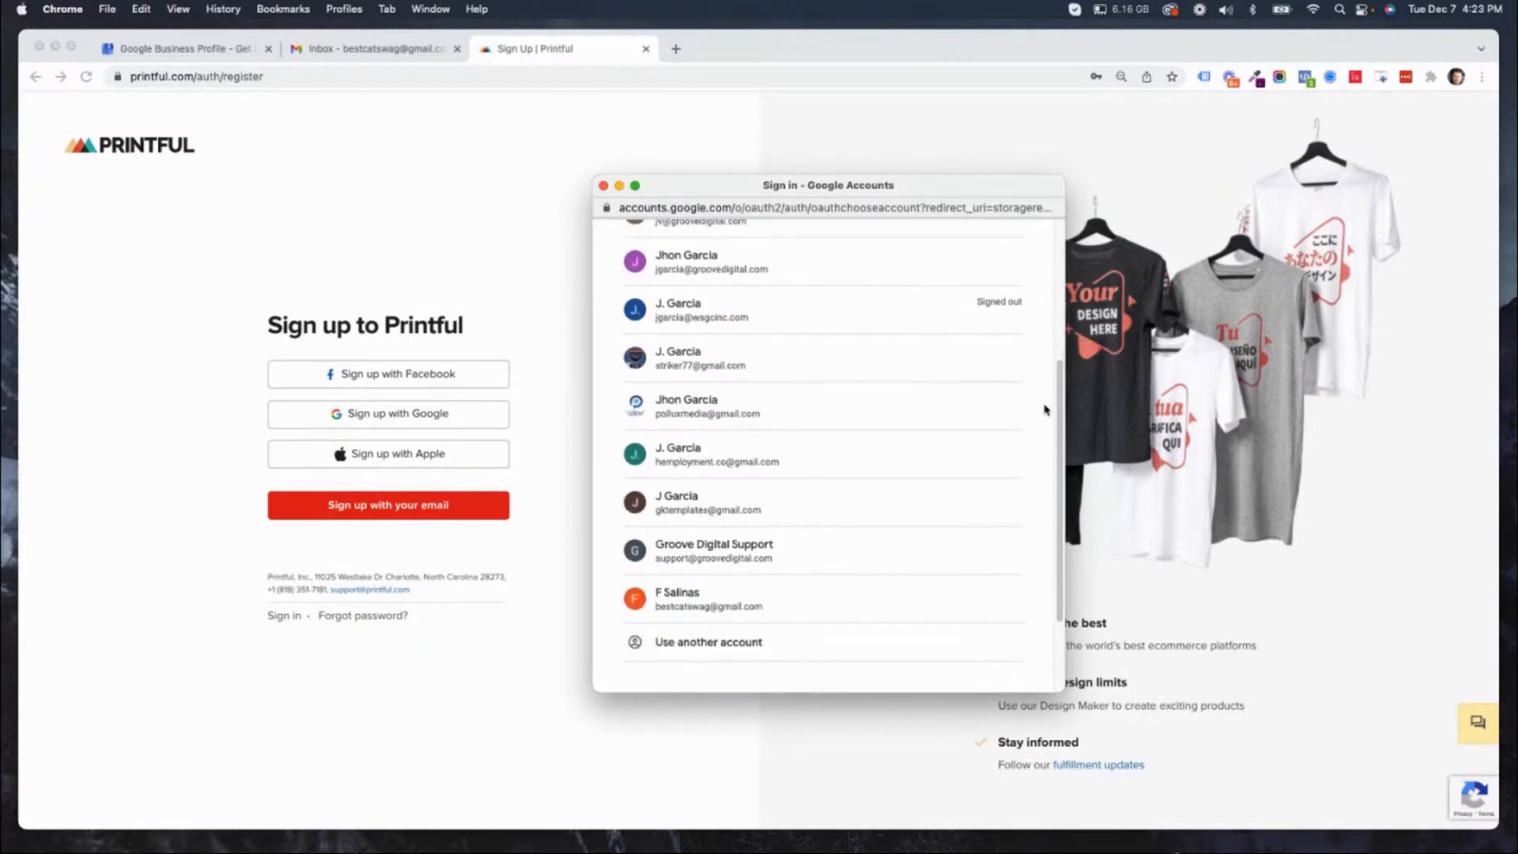
pyautogui.click(702, 614)
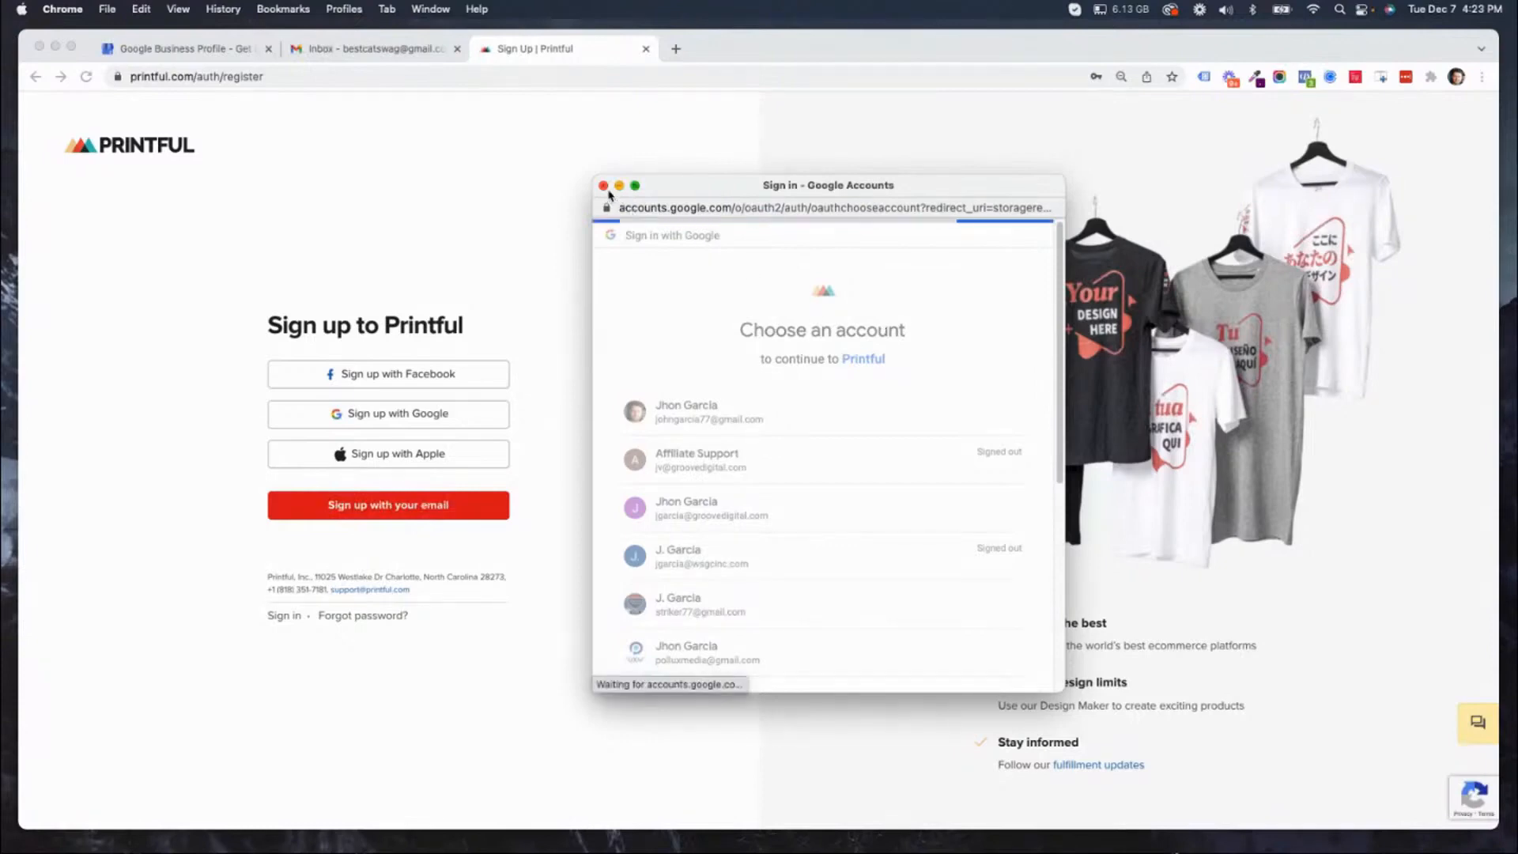
# Restart the Google sign-up for Printful and select the cat swag store's Google account.
pyautogui.click(395, 421)
pyautogui.moveTo(1178, 204); pyautogui.dragTo(734, 162)
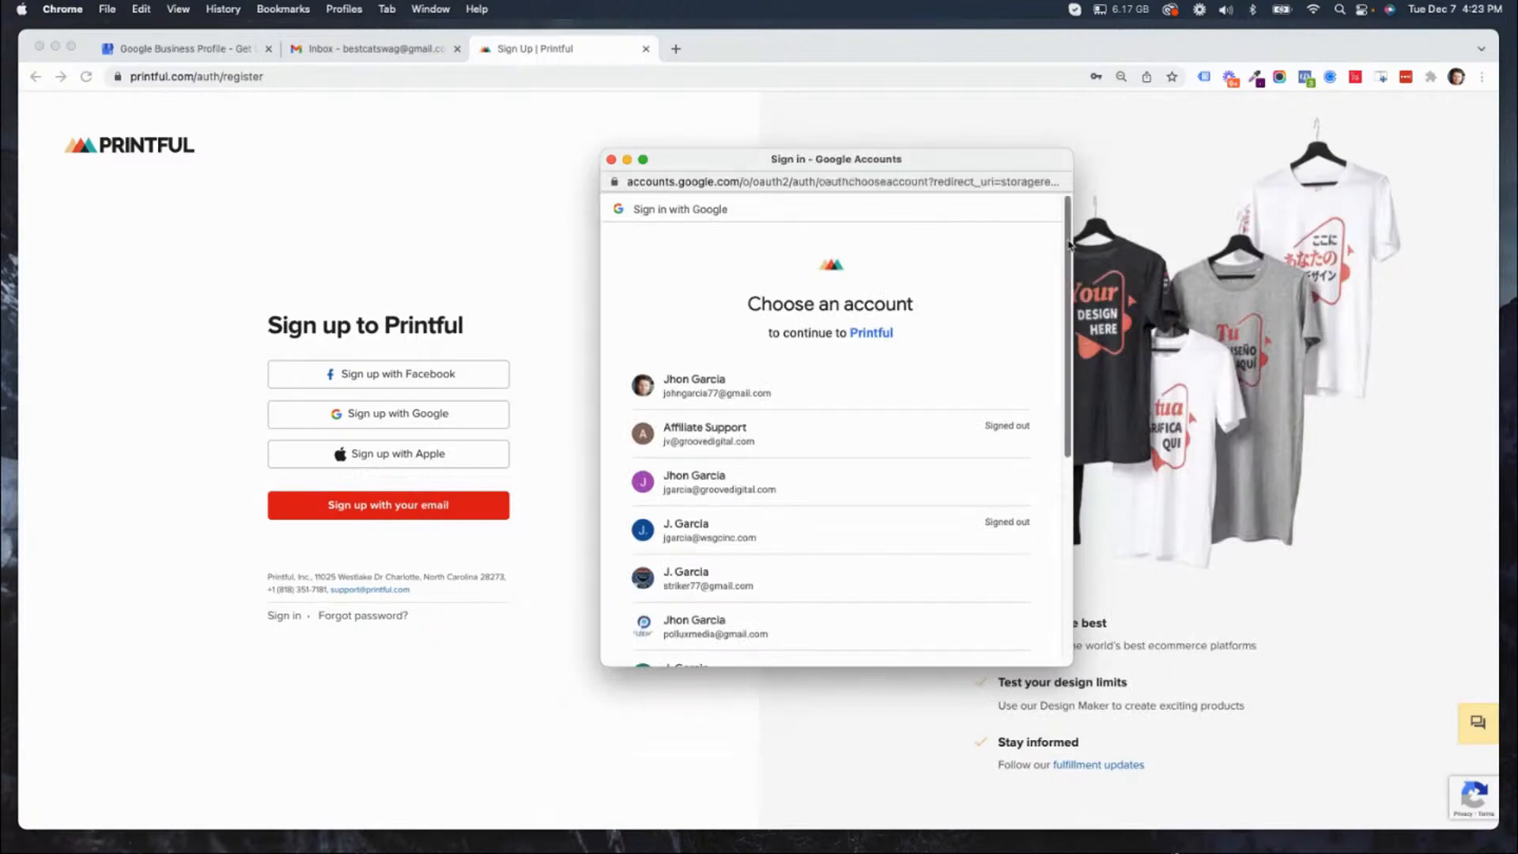
pyautogui.moveTo(1066, 234); pyautogui.dragTo(1090, 511)
pyautogui.click(703, 464)
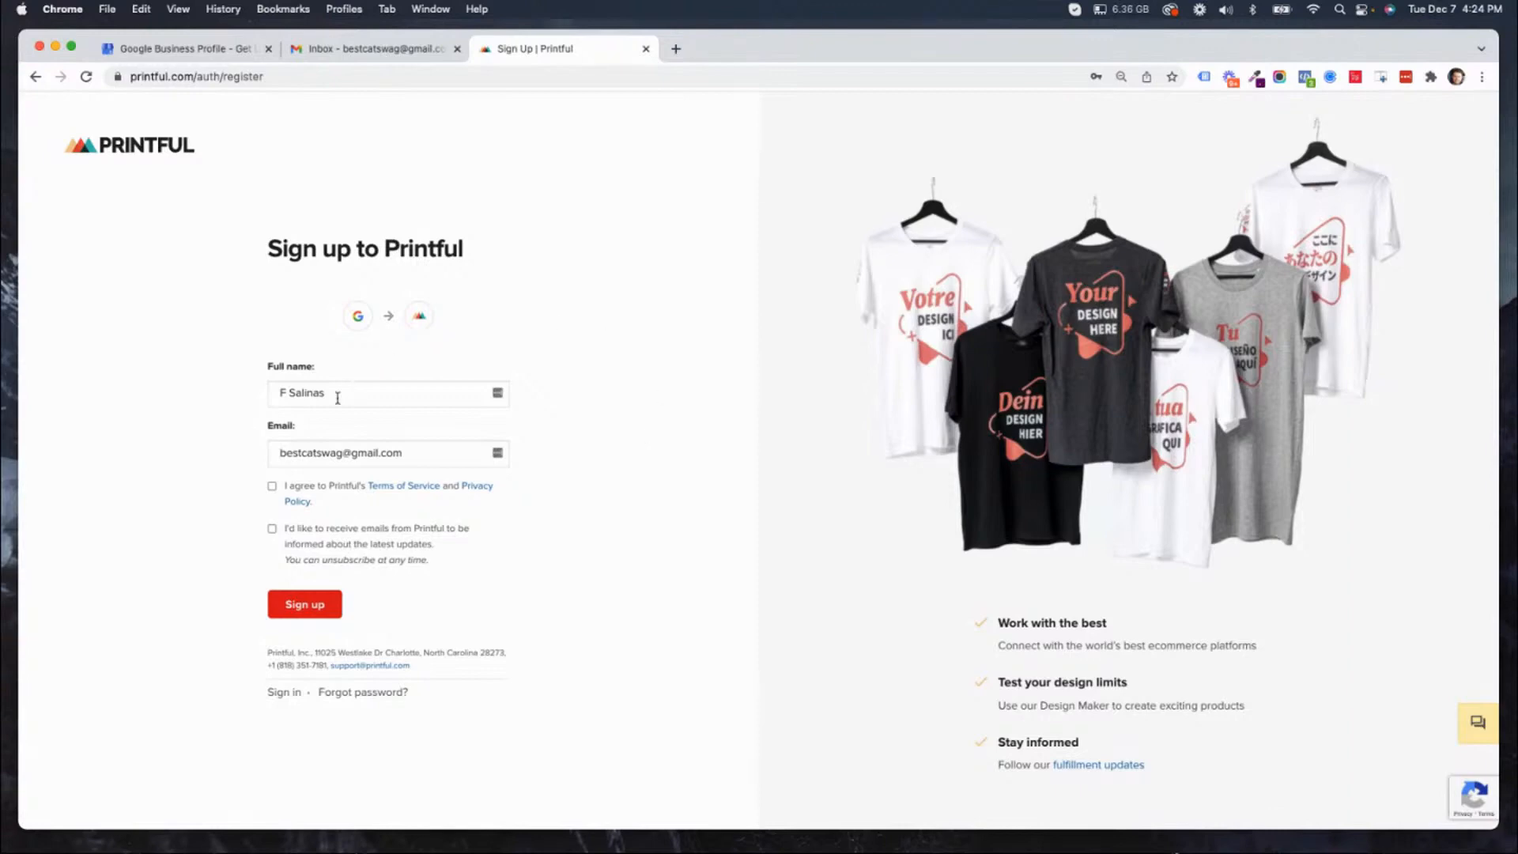
# Complete the registration by agreeing to the Terms of Service and Privacy Policy and choosing "Start my first online business" as the purpose.
pyautogui.click(272, 487)
pyautogui.click(304, 605)
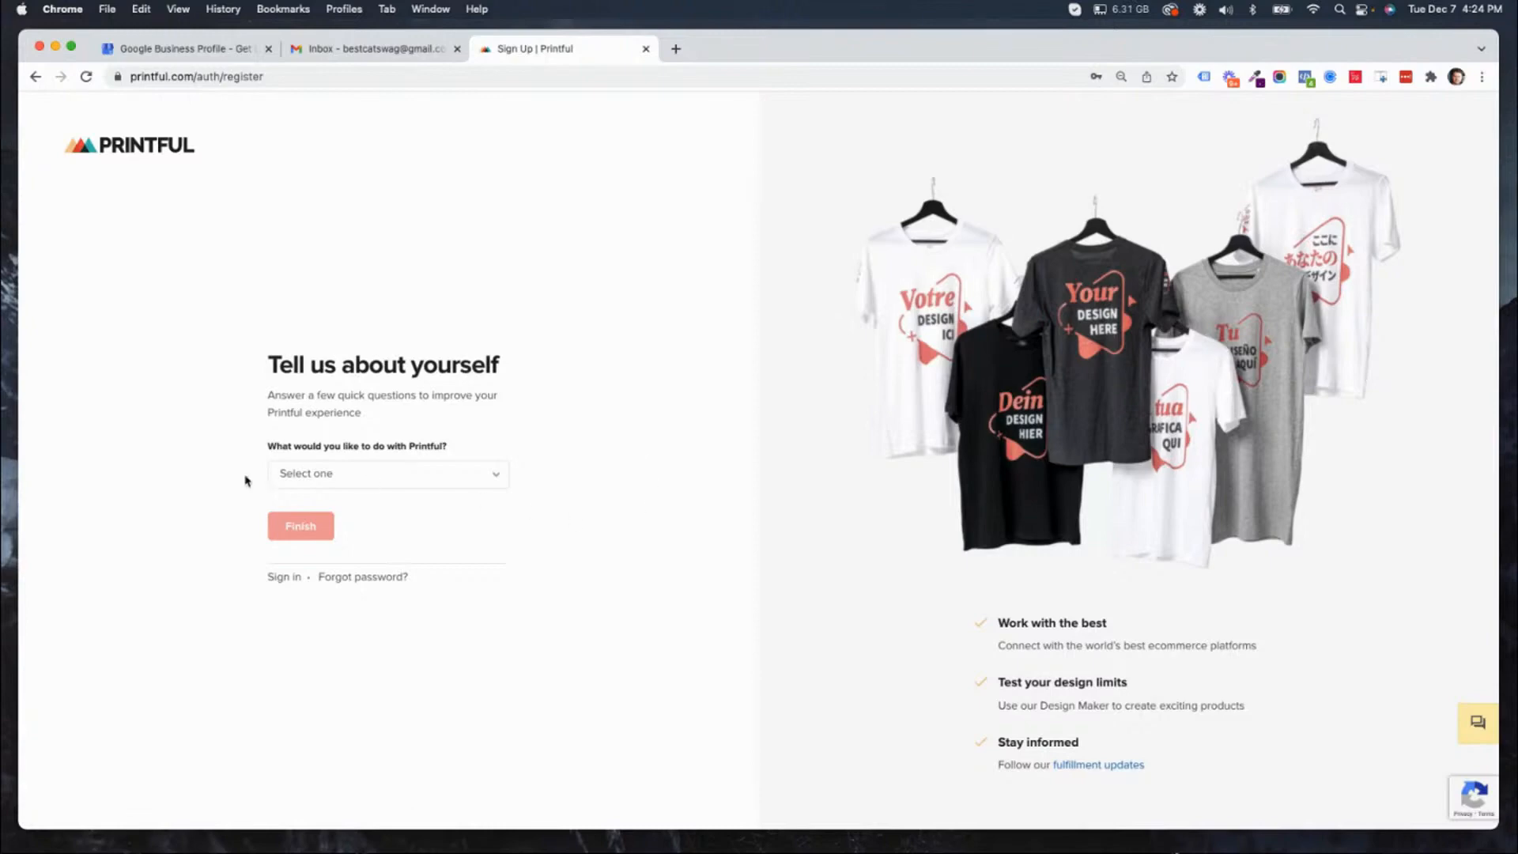
pyautogui.click(356, 479)
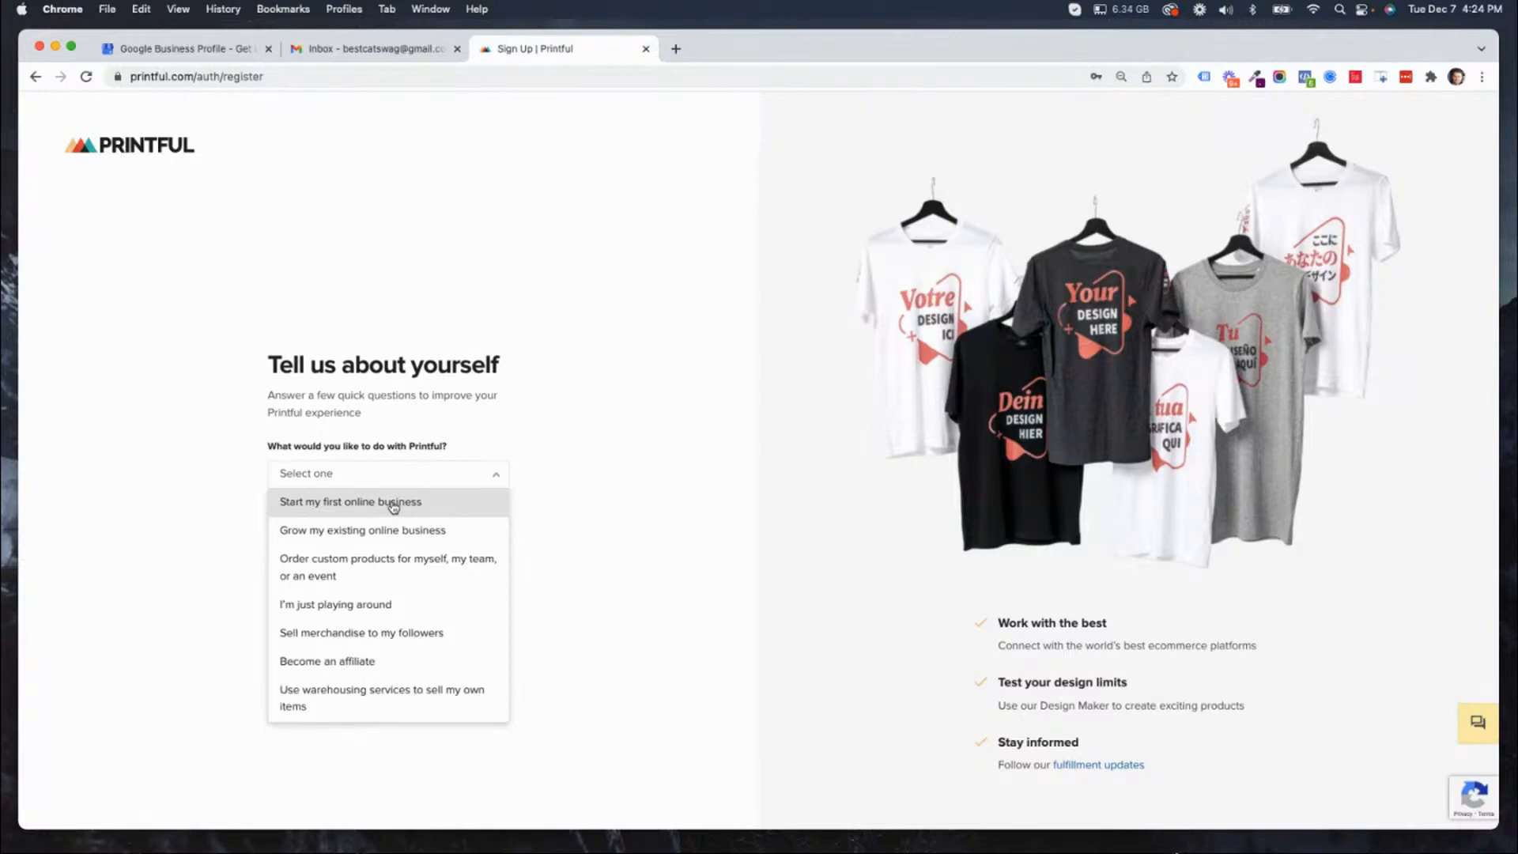
pyautogui.click(393, 506)
pyautogui.click(292, 531)
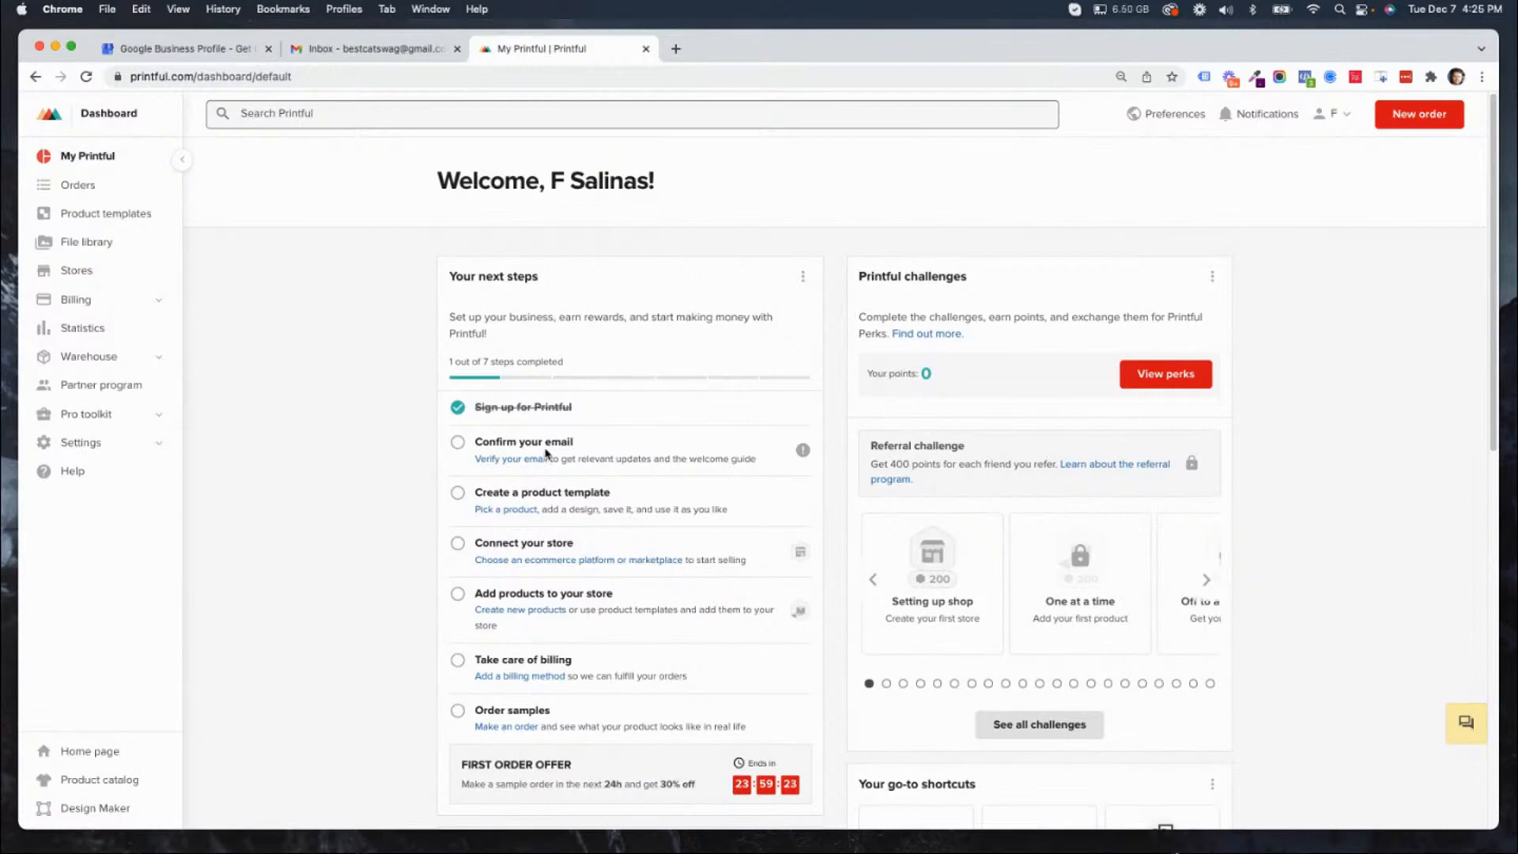
# Start the email verification from the dashboard's next steps and confirm the address through Printful's "Confirm email address" message in Gmail.
pyautogui.click(485, 460)
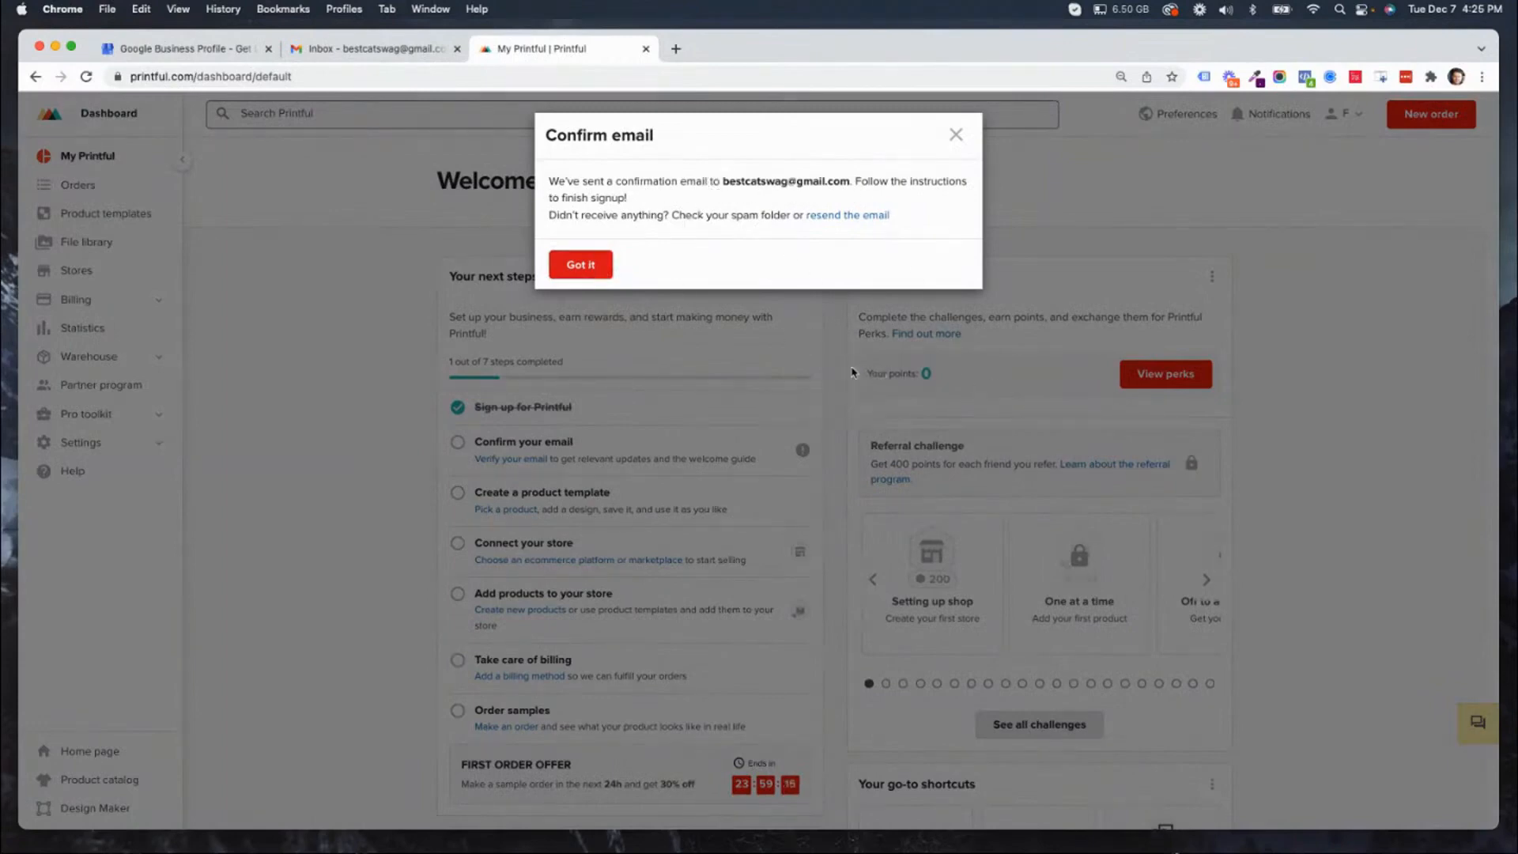
pyautogui.click(956, 134)
pyautogui.click(416, 50)
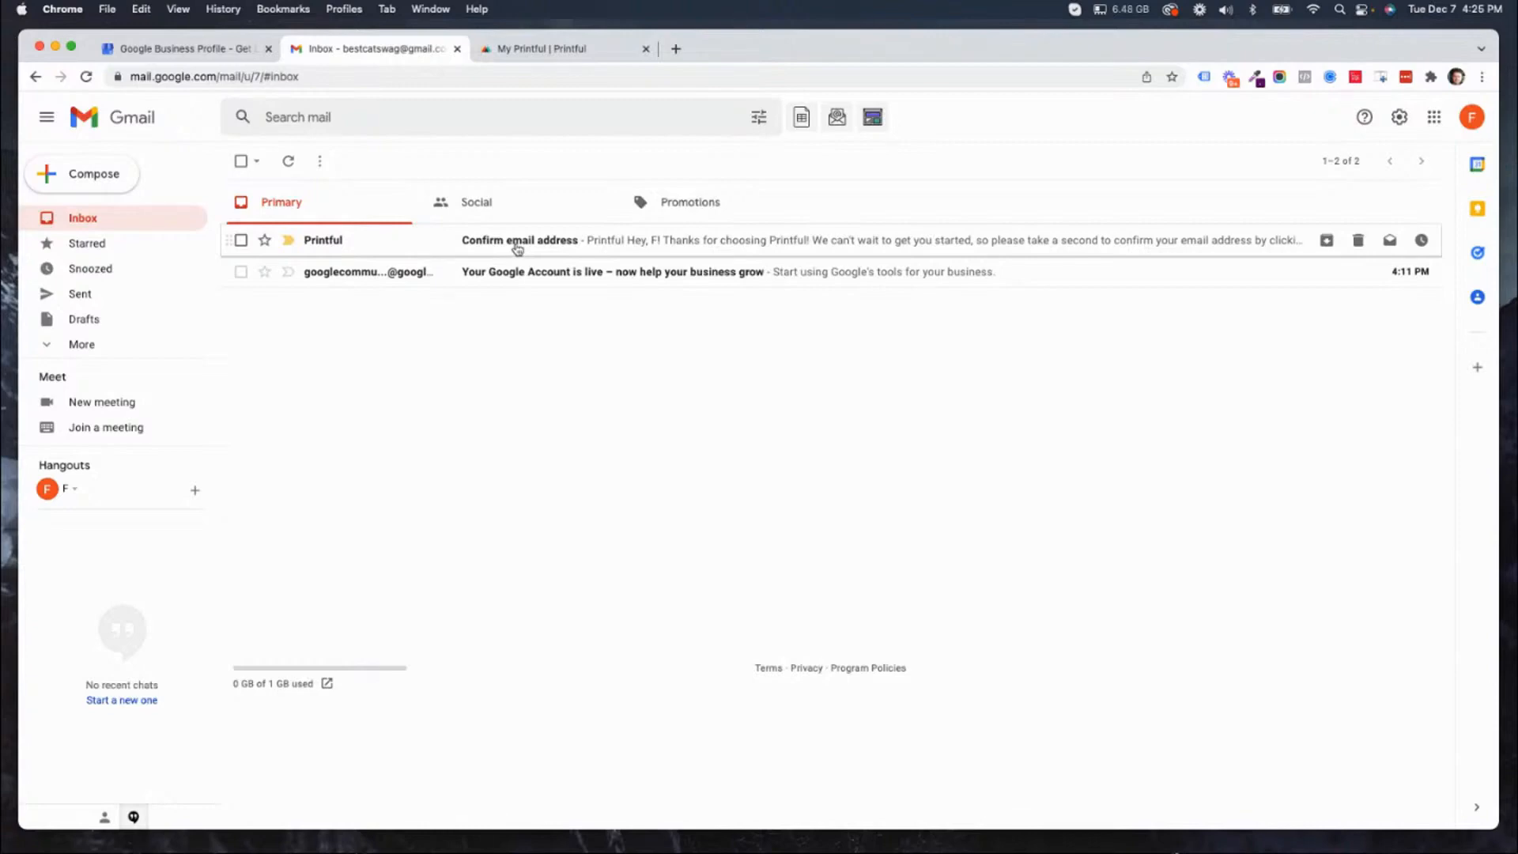
pyautogui.click(517, 246)
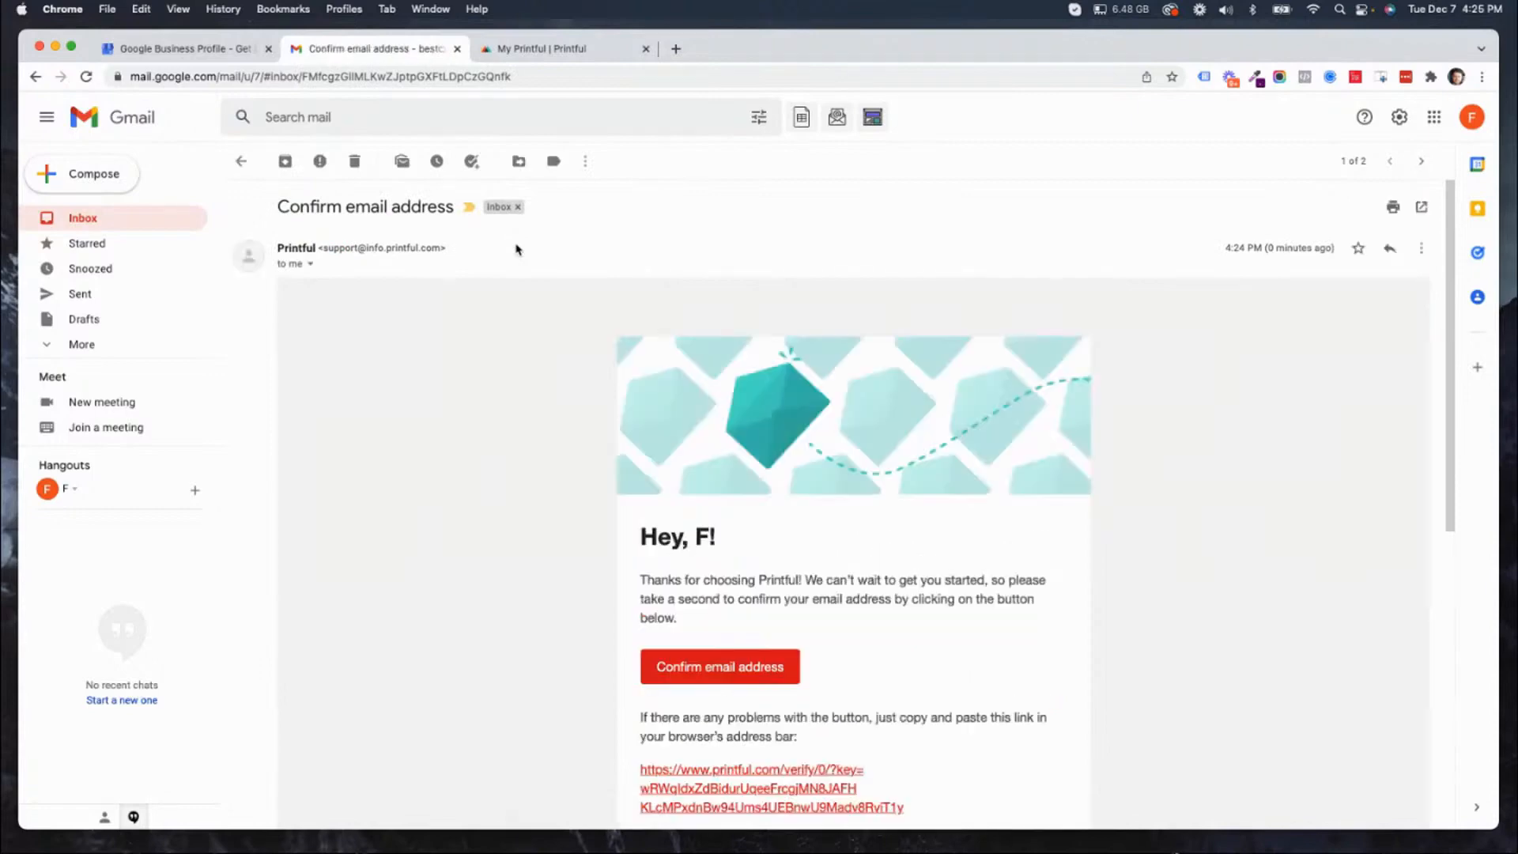
pyautogui.click(708, 689)
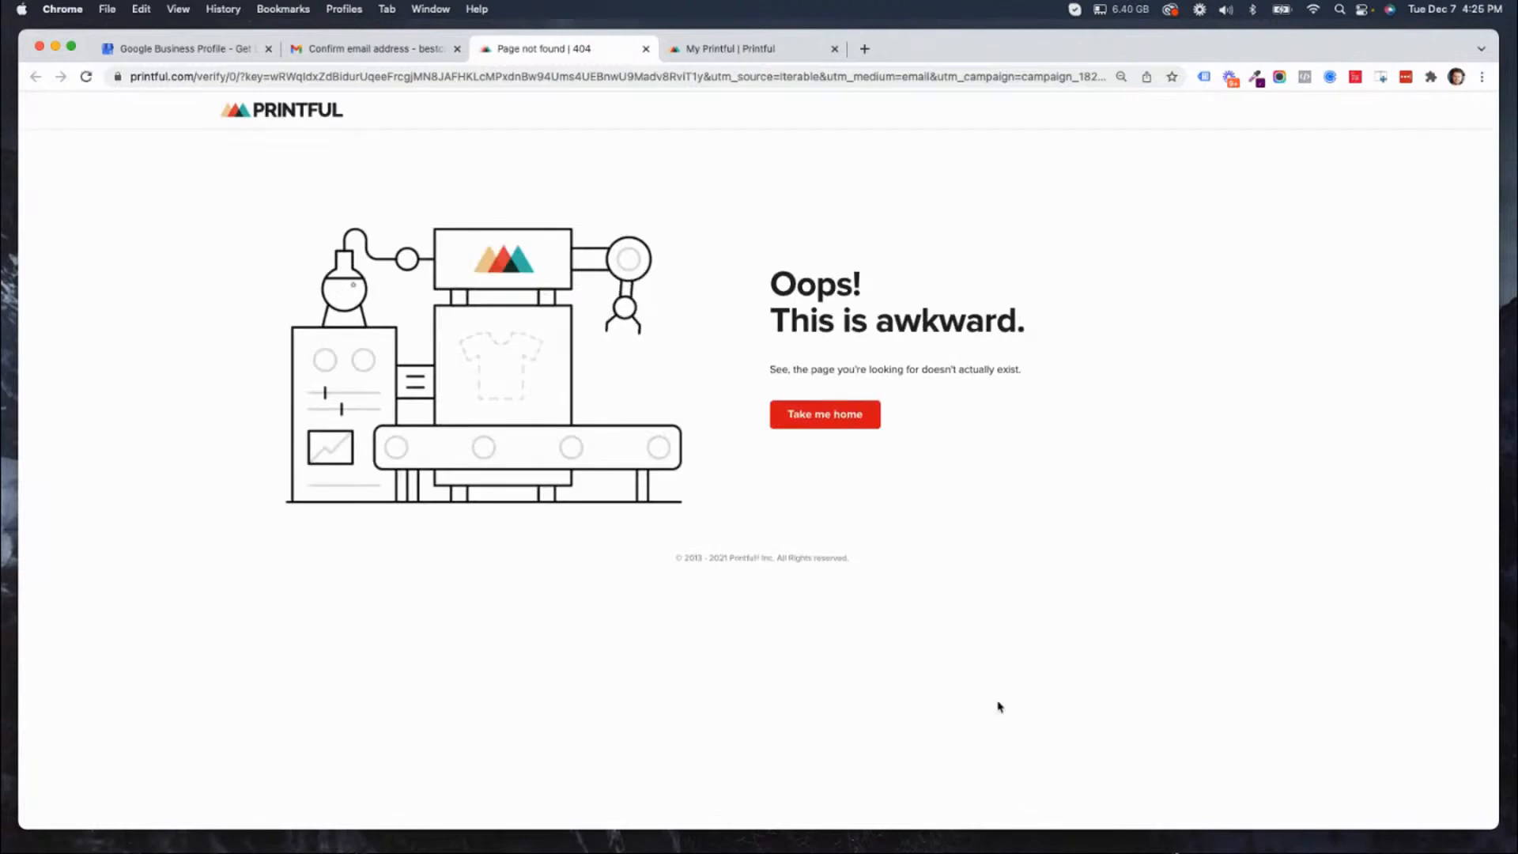
# Go from the error page to the Printful home page and close the old dashboard tab.
pyautogui.click(827, 427)
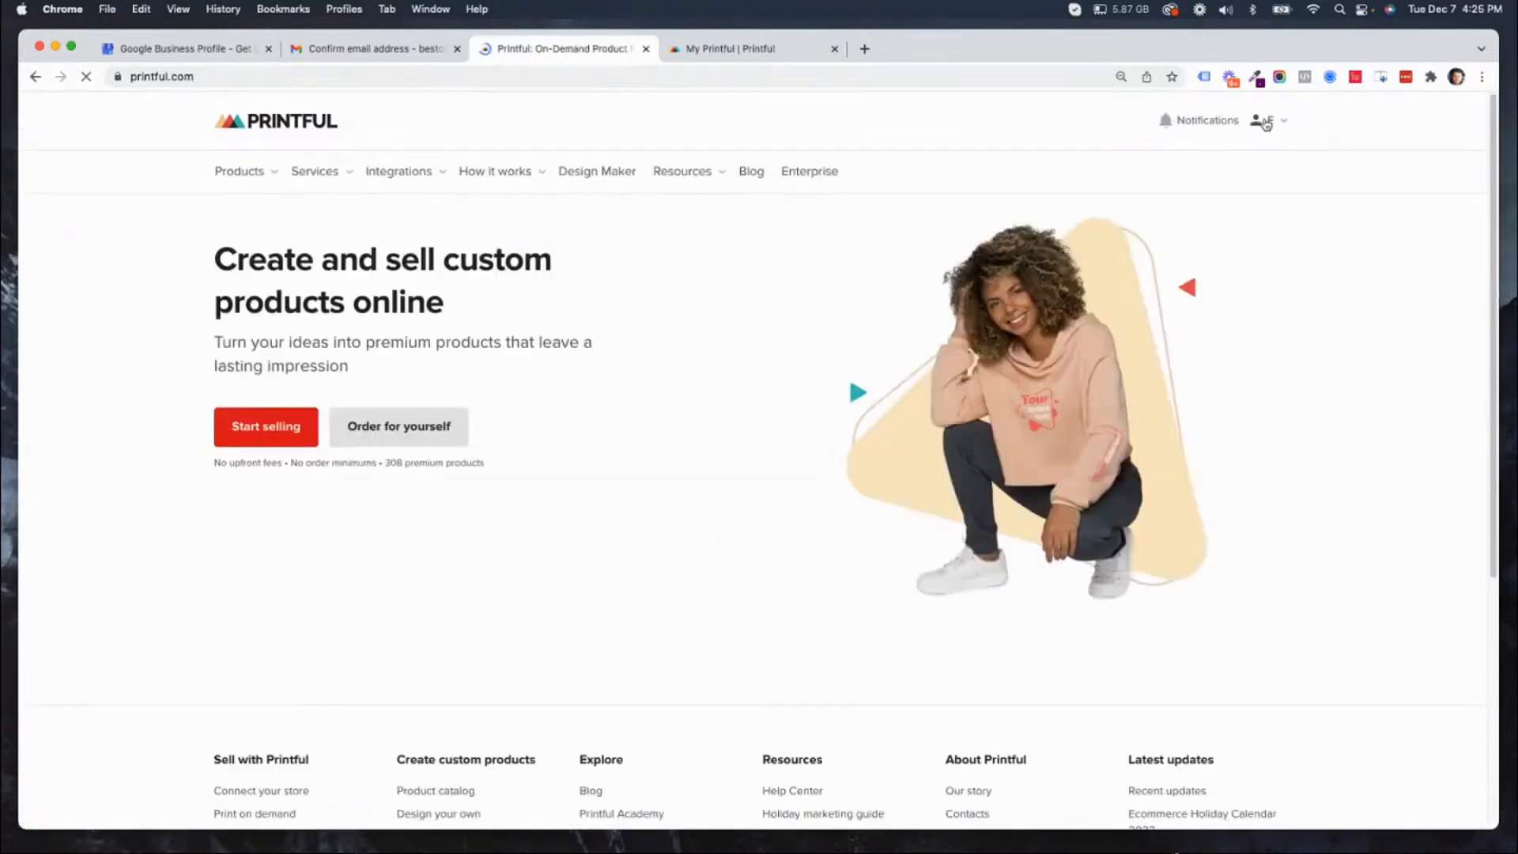
pyautogui.click(791, 51)
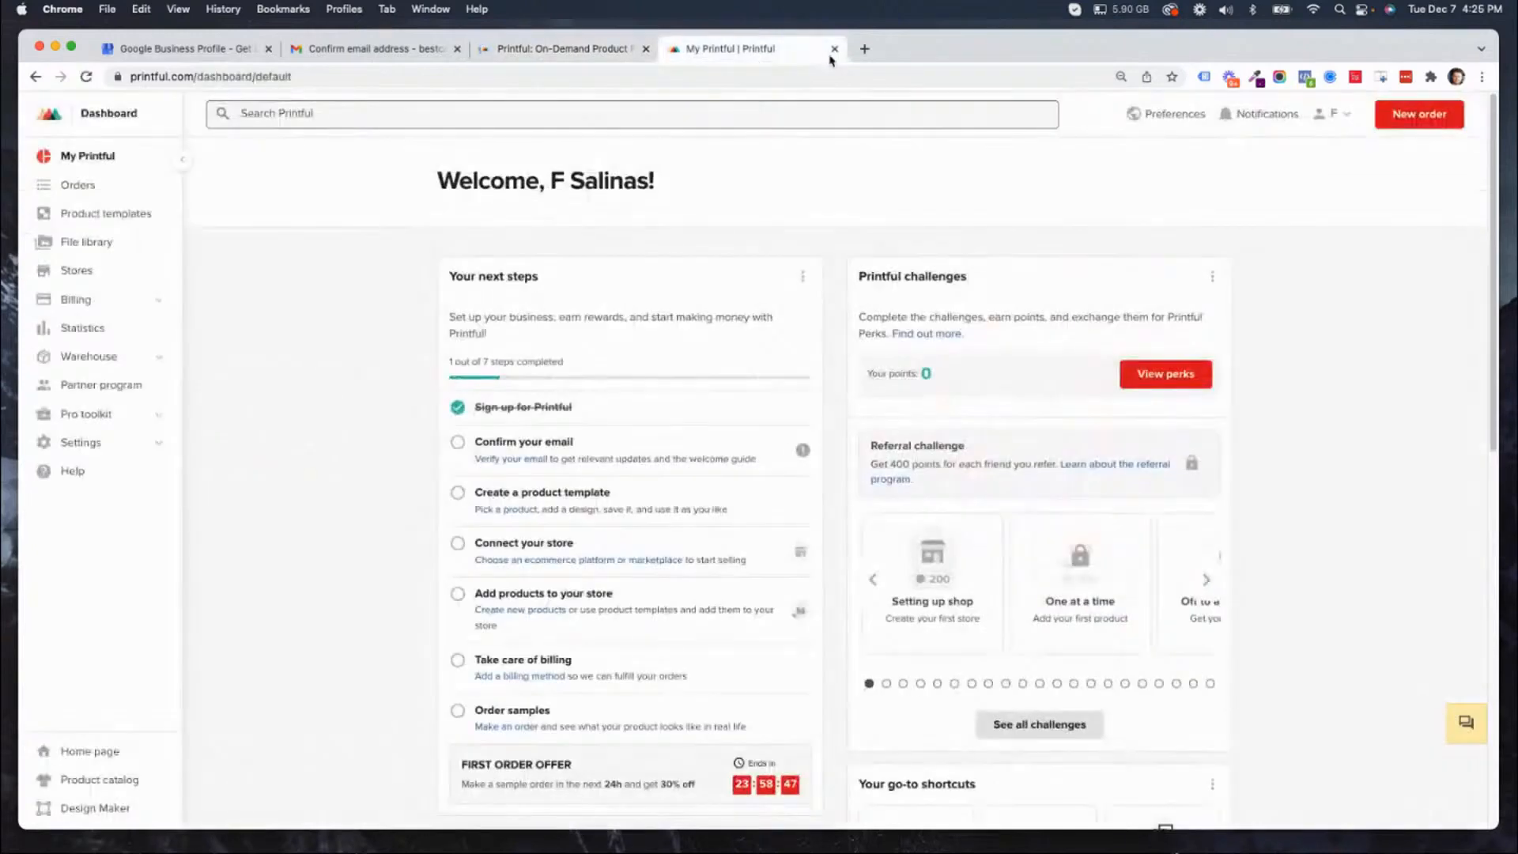
pyautogui.click(834, 50)
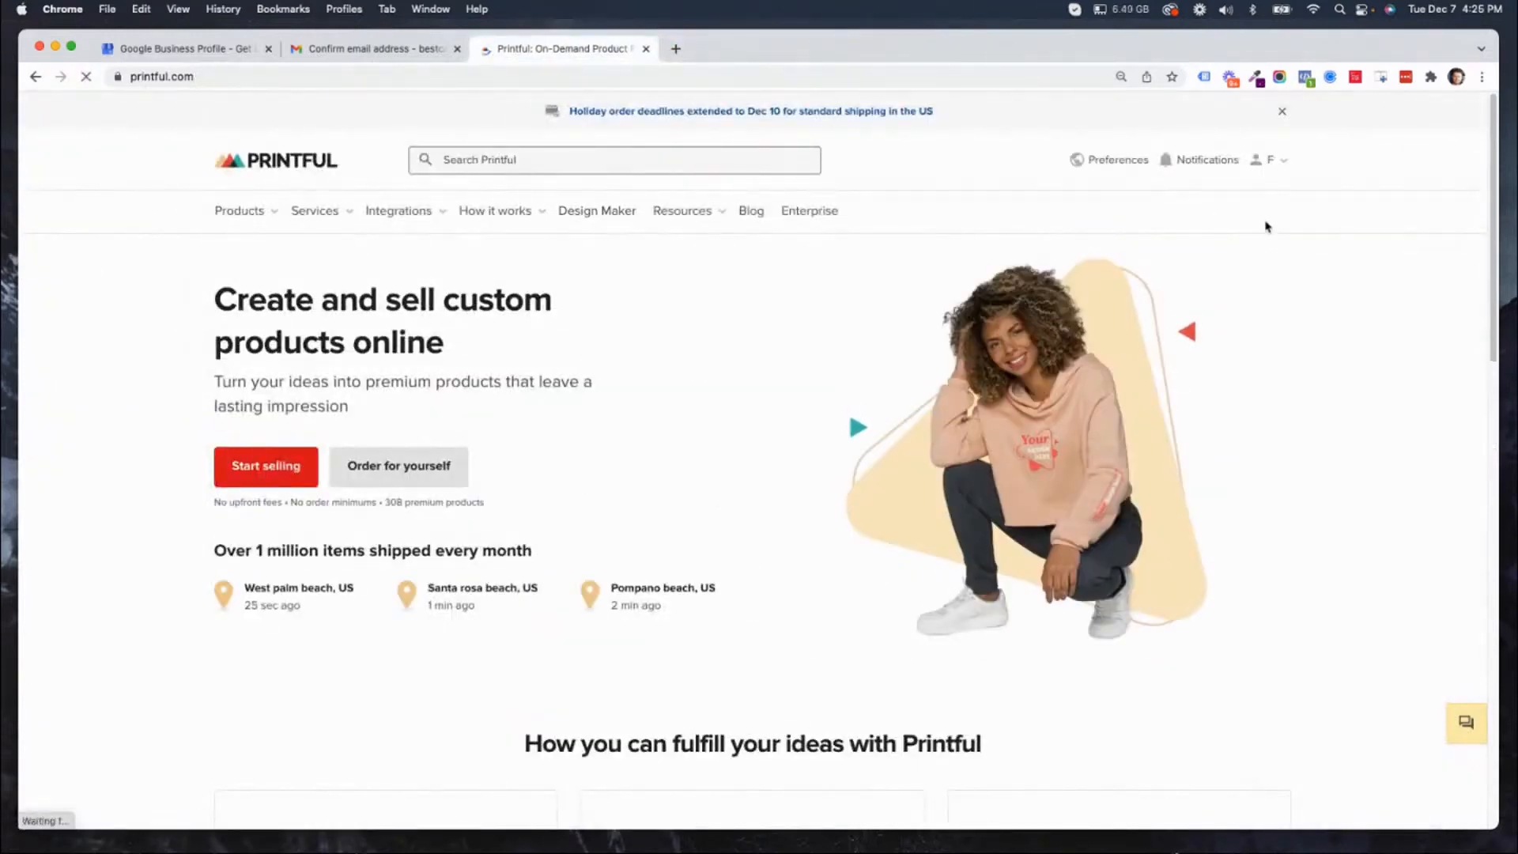
# Open the Printful dashboard from the account options, start email verification from the next steps, and dismiss the confirmation notice.
pyautogui.click(1274, 162)
pyautogui.click(1228, 204)
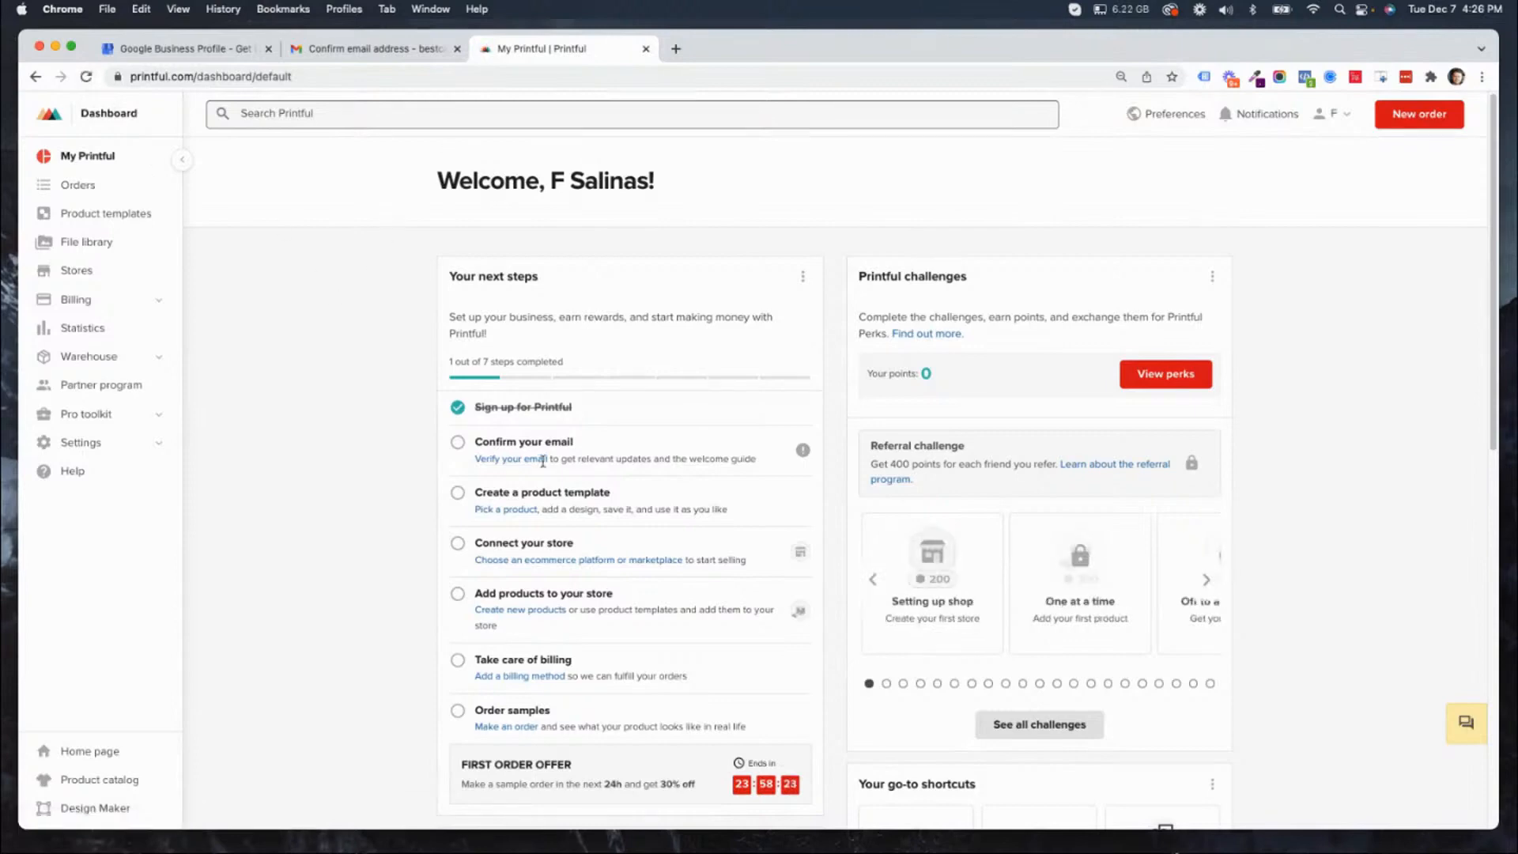
pyautogui.click(515, 462)
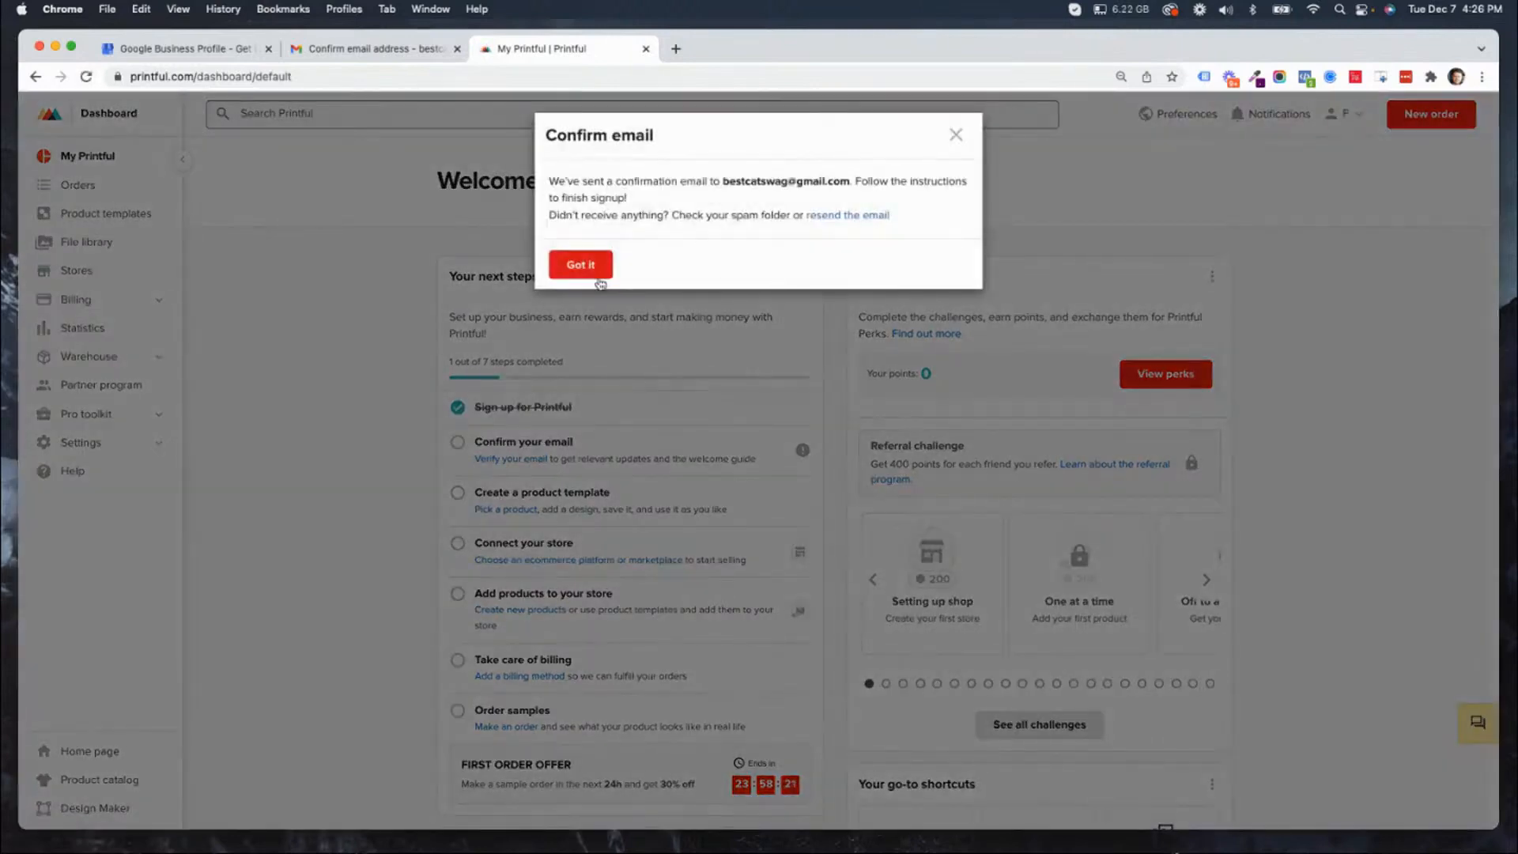
pyautogui.click(593, 271)
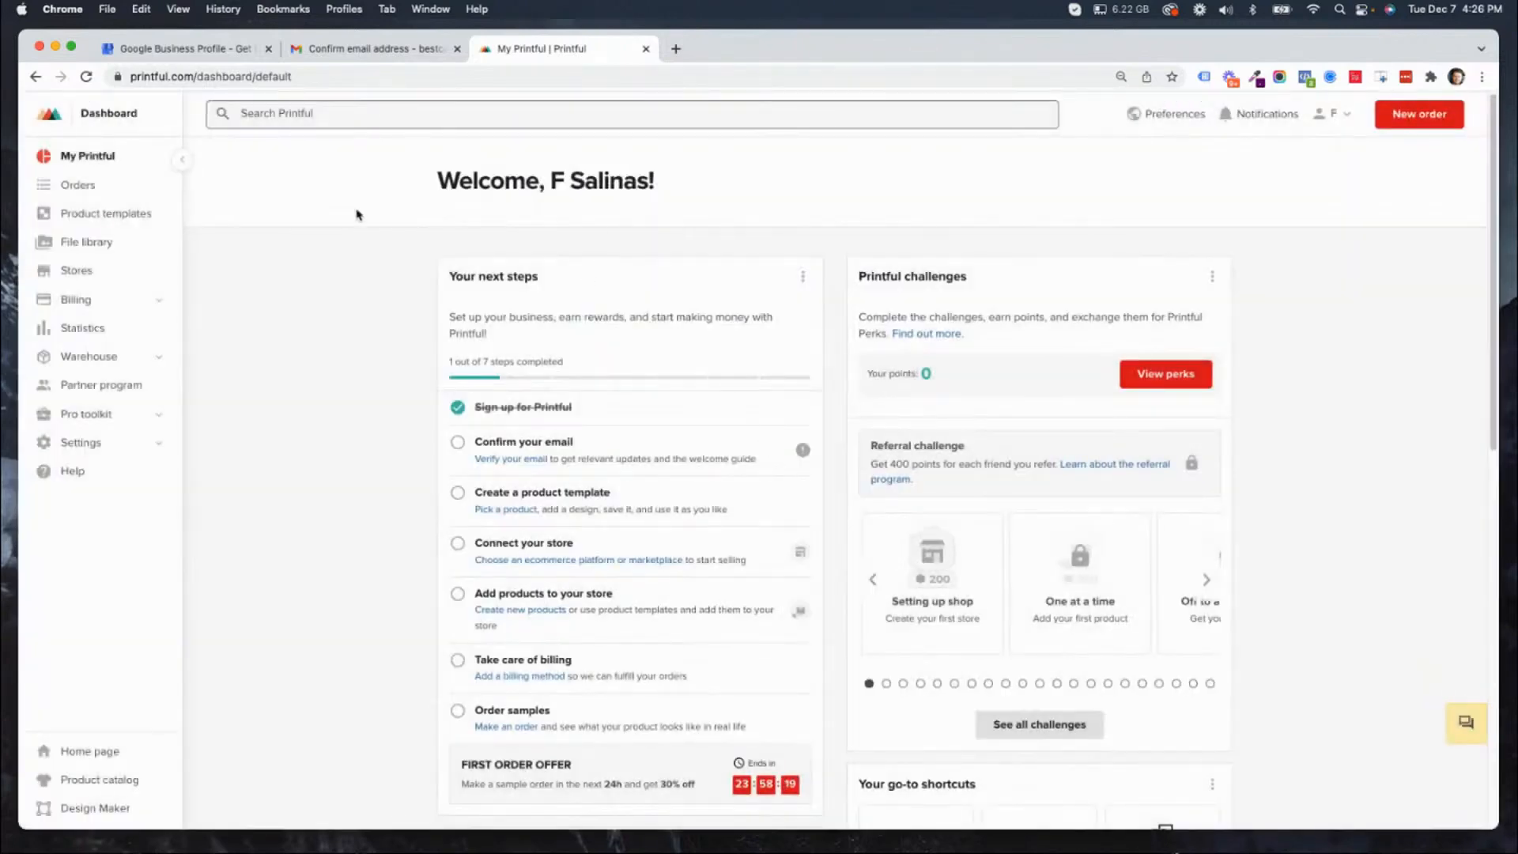
# Try again to confirm the address through Printful's "Confirm email address" message in Gmail, and close the resulting page.
pyautogui.click(354, 54)
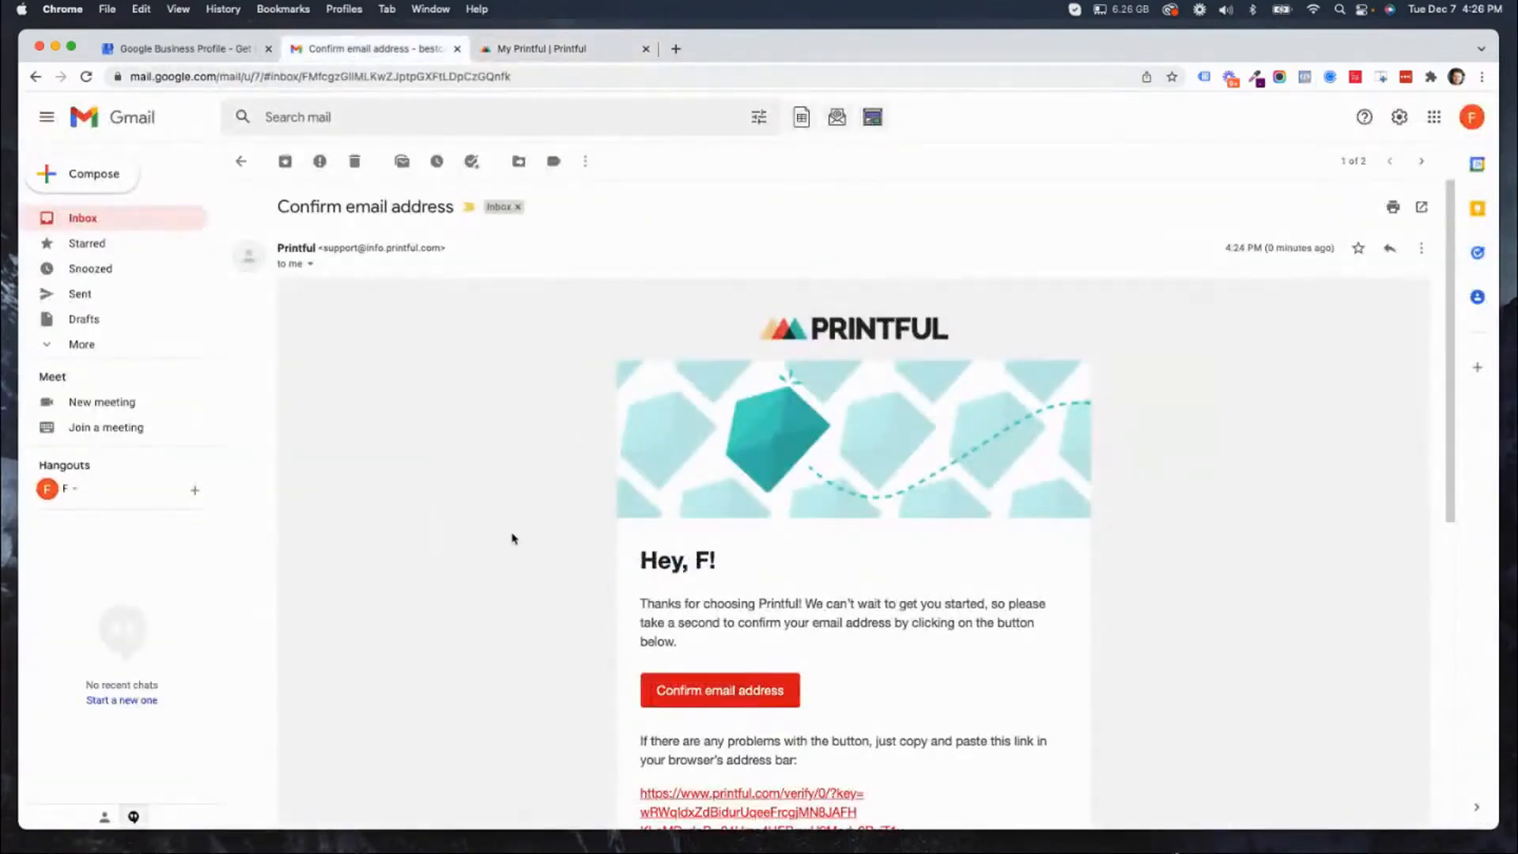
pyautogui.click(732, 699)
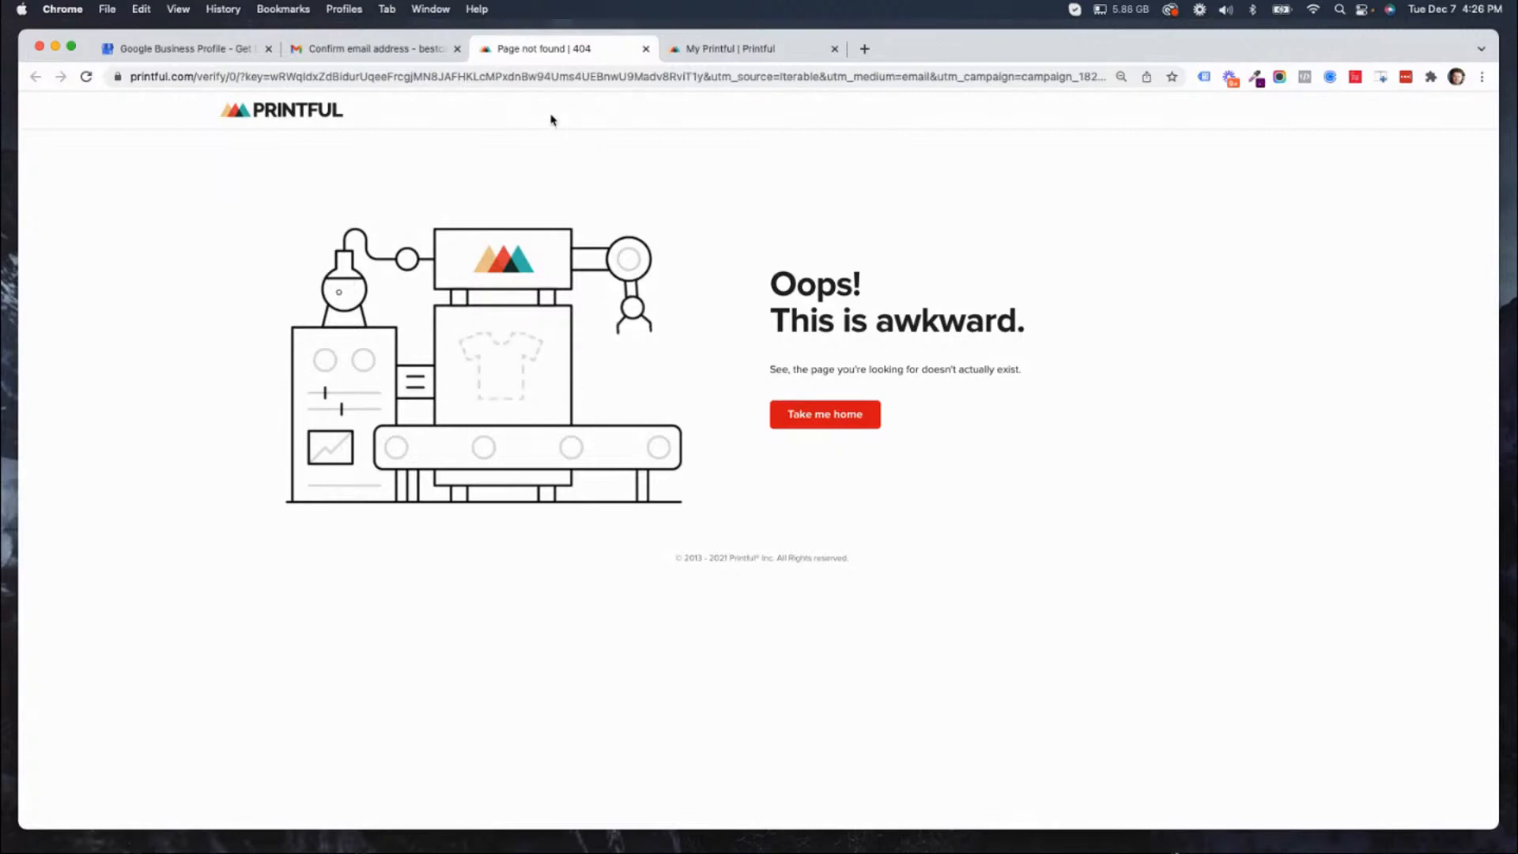
pyautogui.click(646, 48)
# Try to verify the address by copying the email's full verification link into a new browser tab, and close that tab.
pyautogui.scroll(-1, 962, 514)
pyautogui.scroll(-10, 963, 515)
pyautogui.scroll(1, 896, 238)
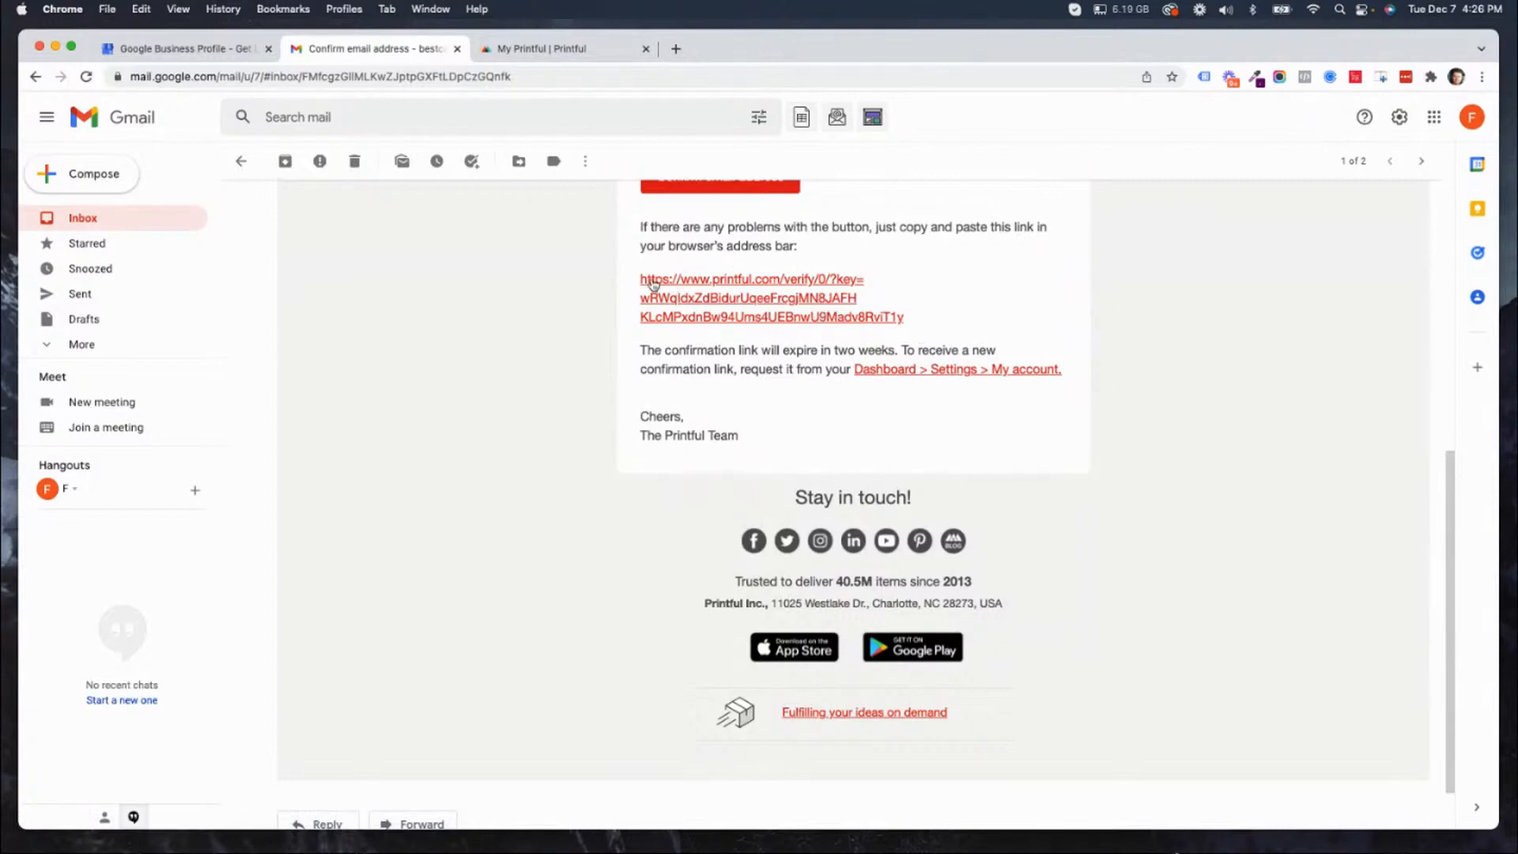
pyautogui.moveTo(648, 282); pyautogui.dragTo(909, 329)
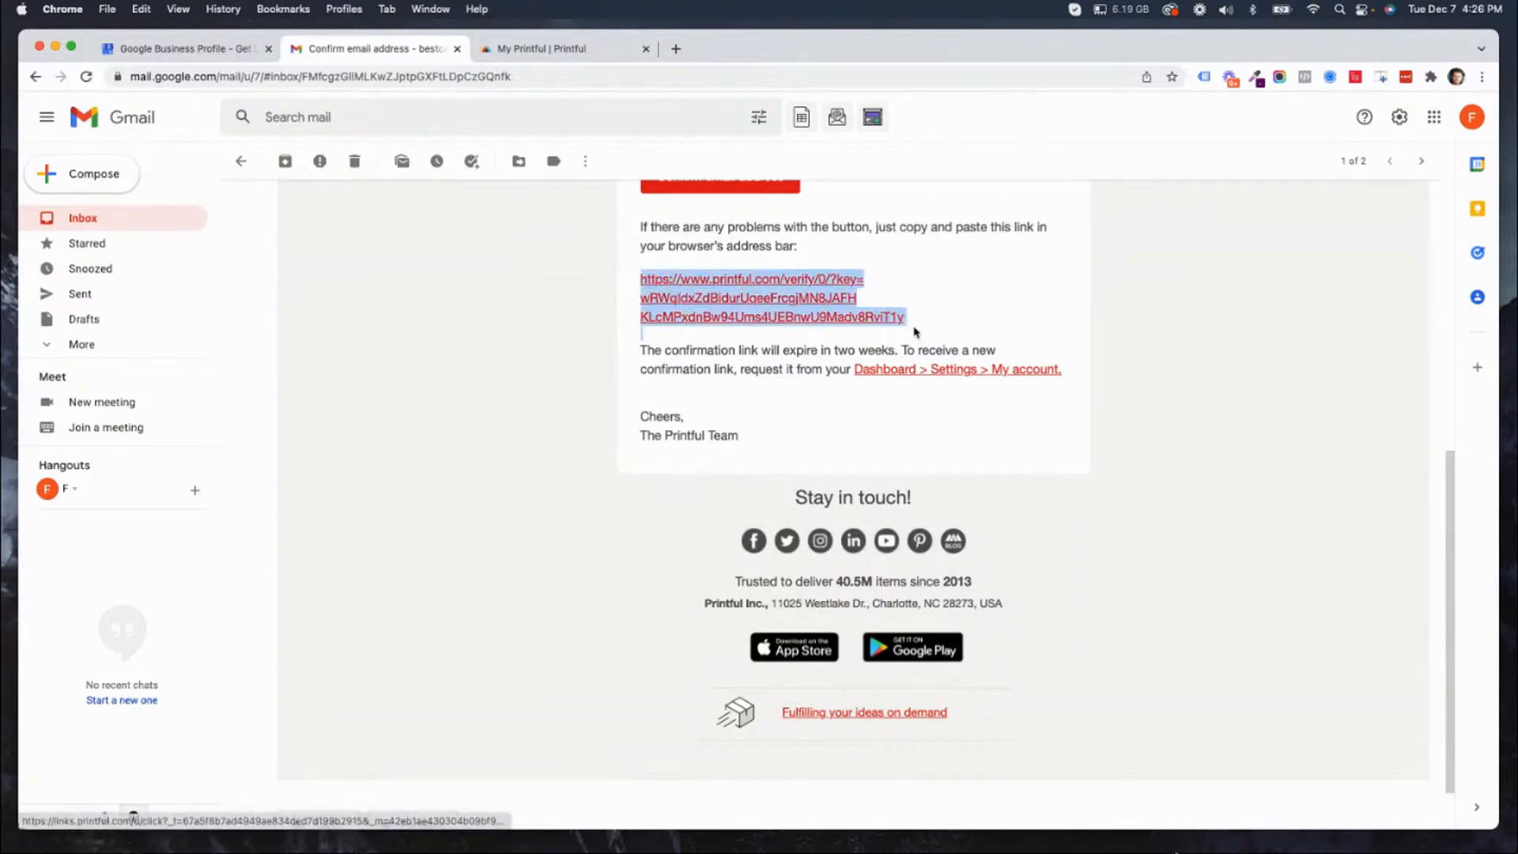
pyautogui.rightClick(900, 326)
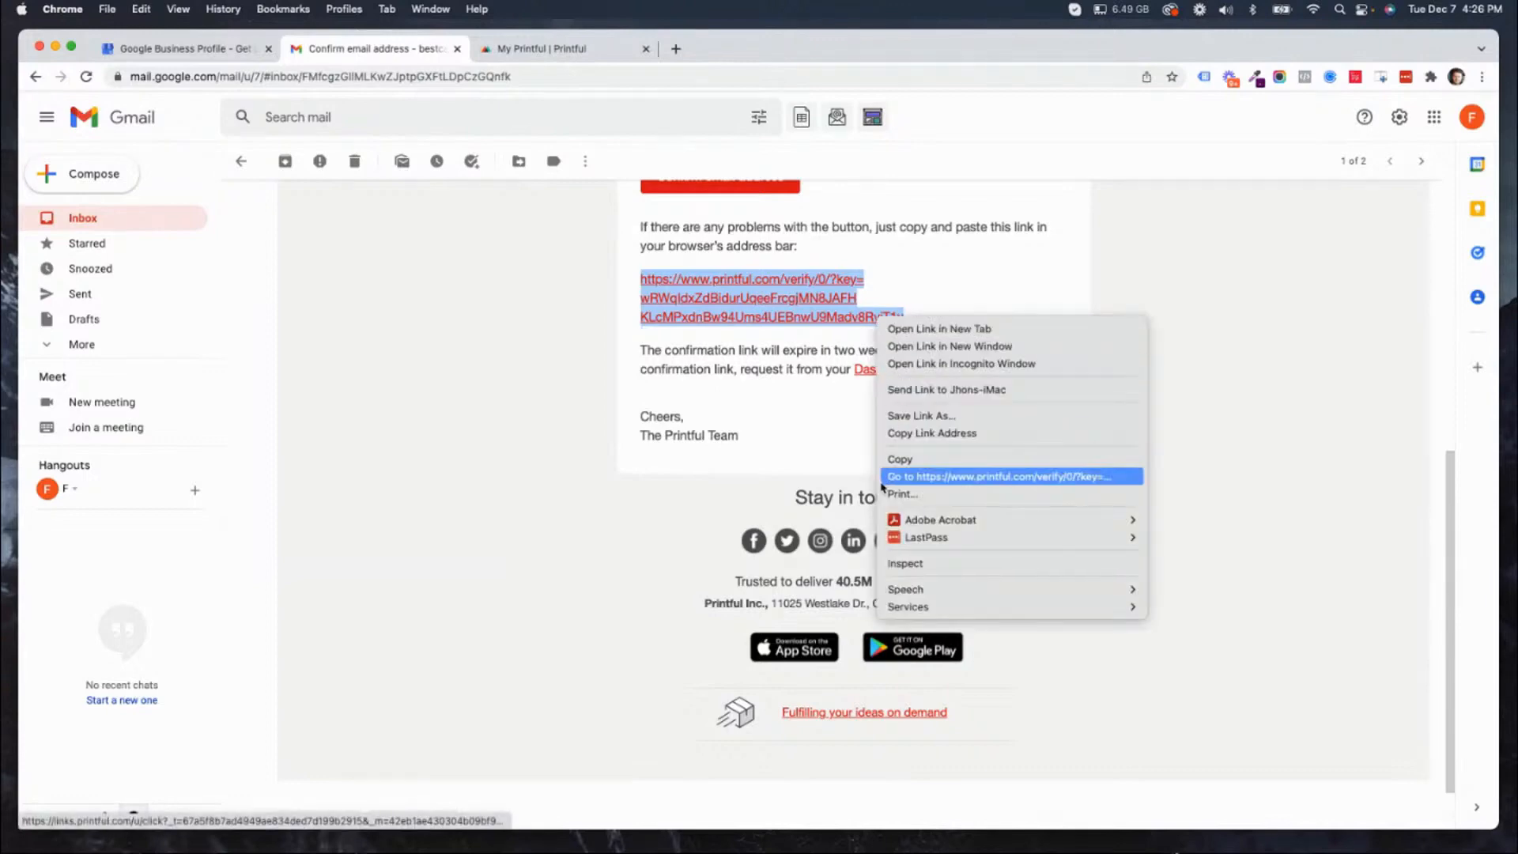
pyautogui.click(899, 465)
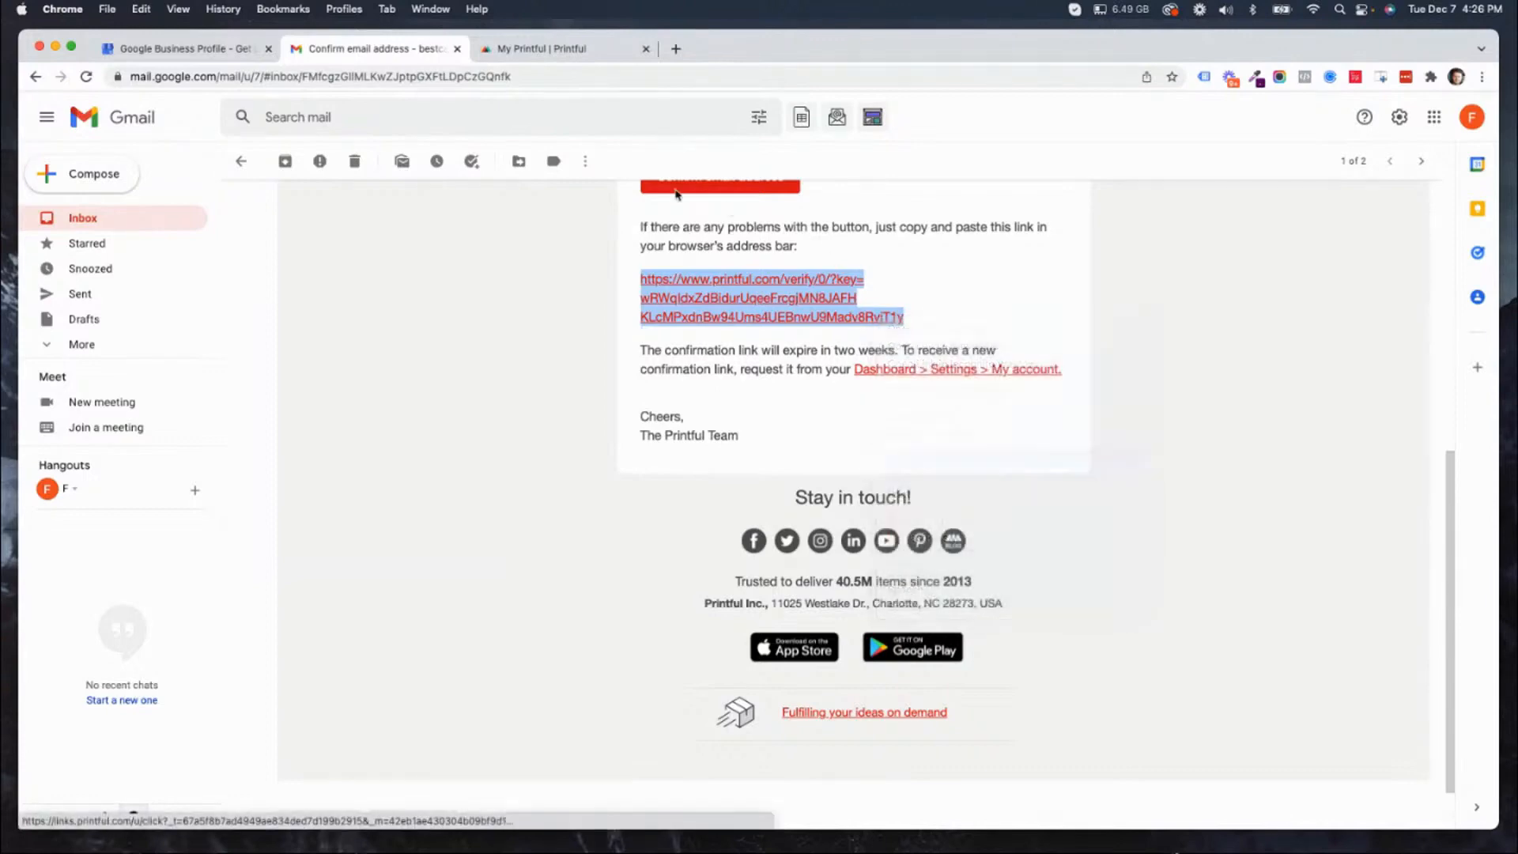
pyautogui.click(677, 48)
pyautogui.click(632, 77)
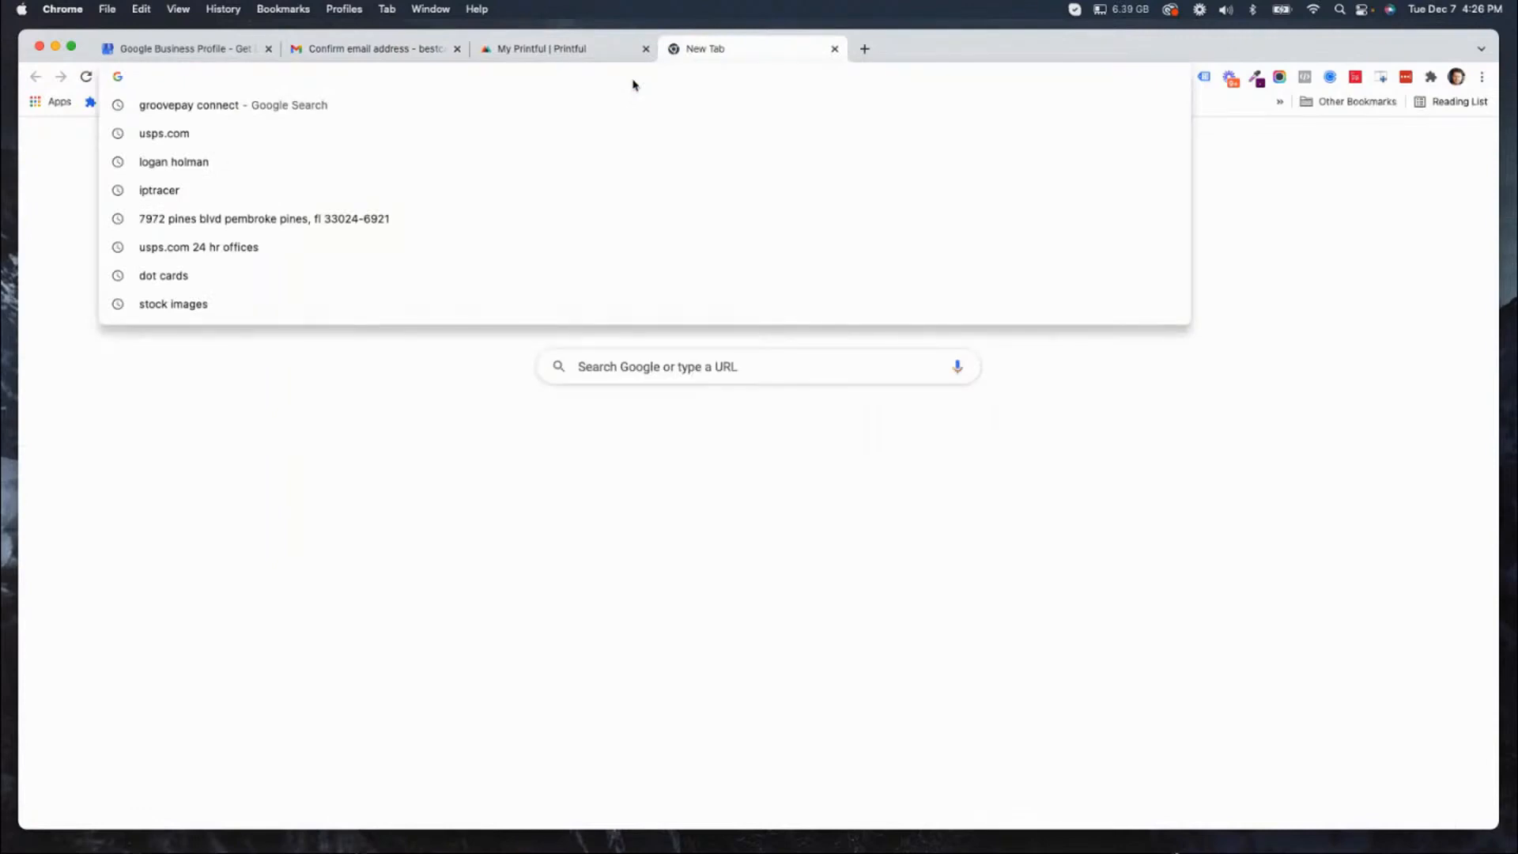
pyautogui.press('super+v')
pyautogui.press('Return')
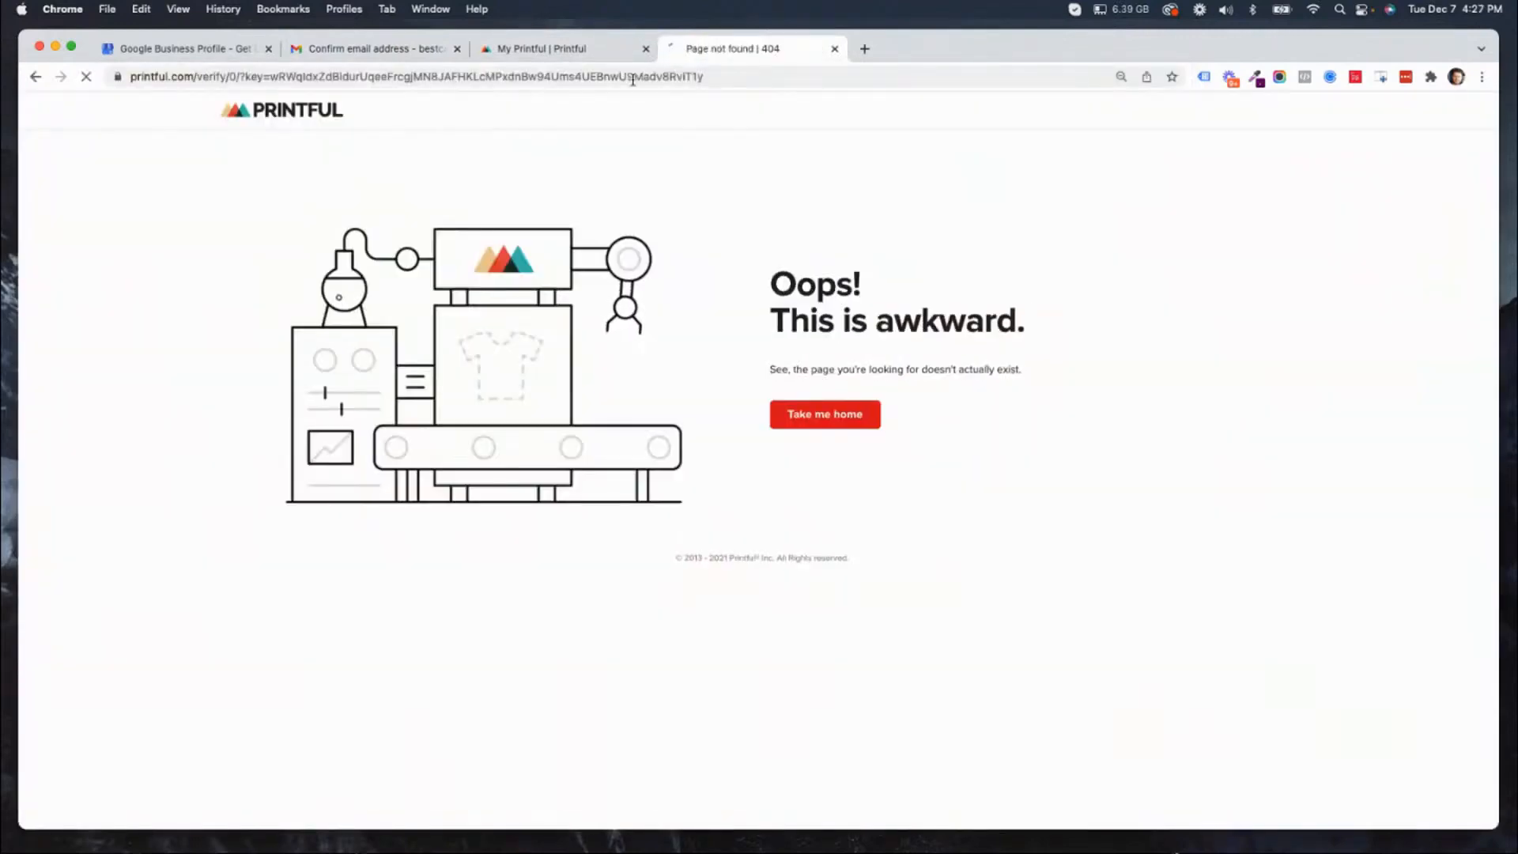
pyautogui.click(834, 48)
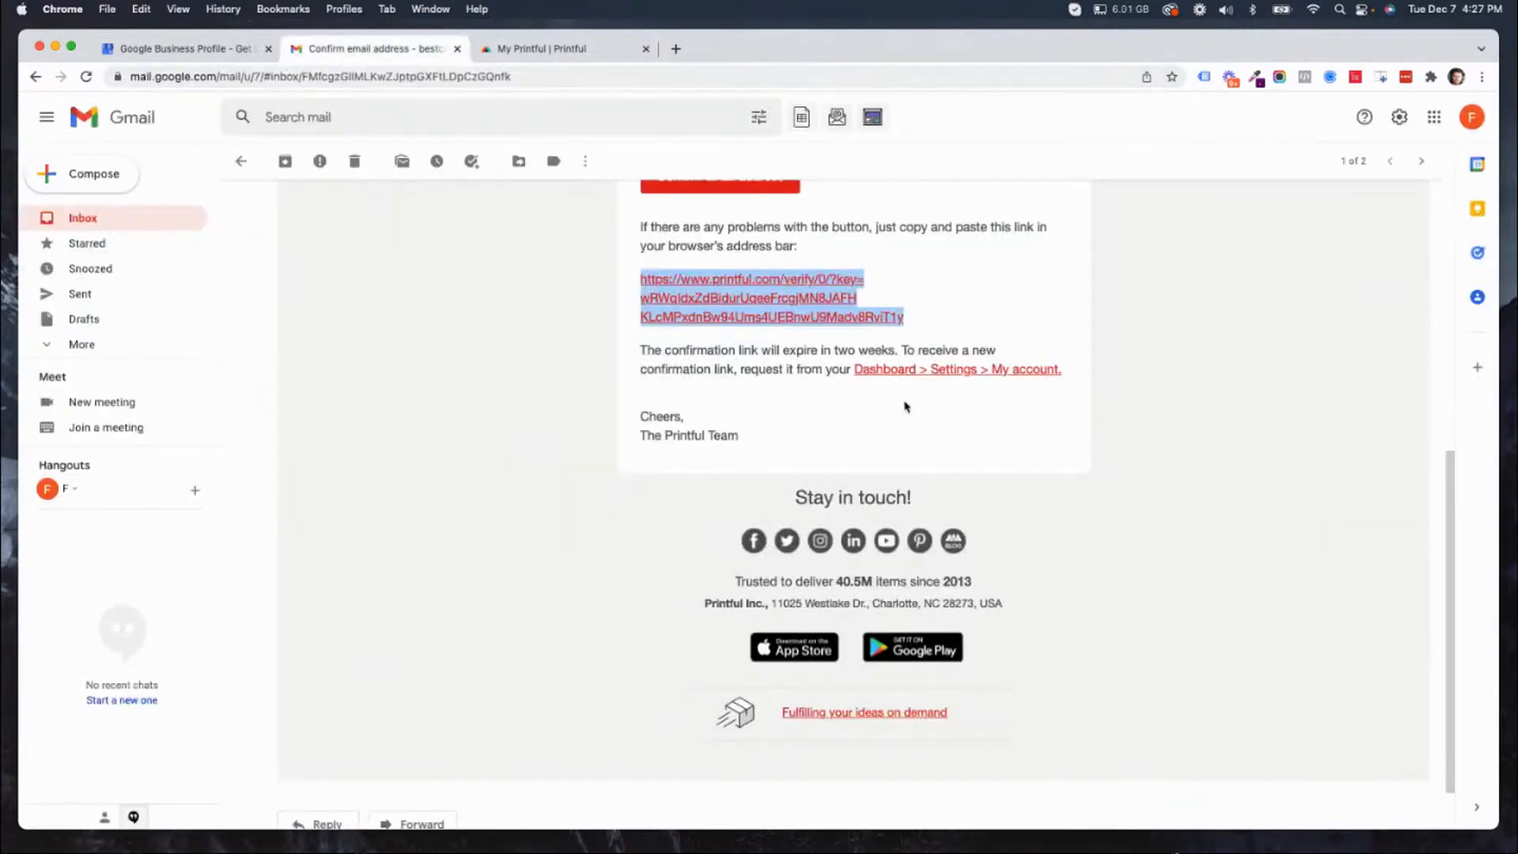
# Open Printful's My account settings from the email's link and examine the page for a way to request a new confirmation link.
pyautogui.click(1017, 374)
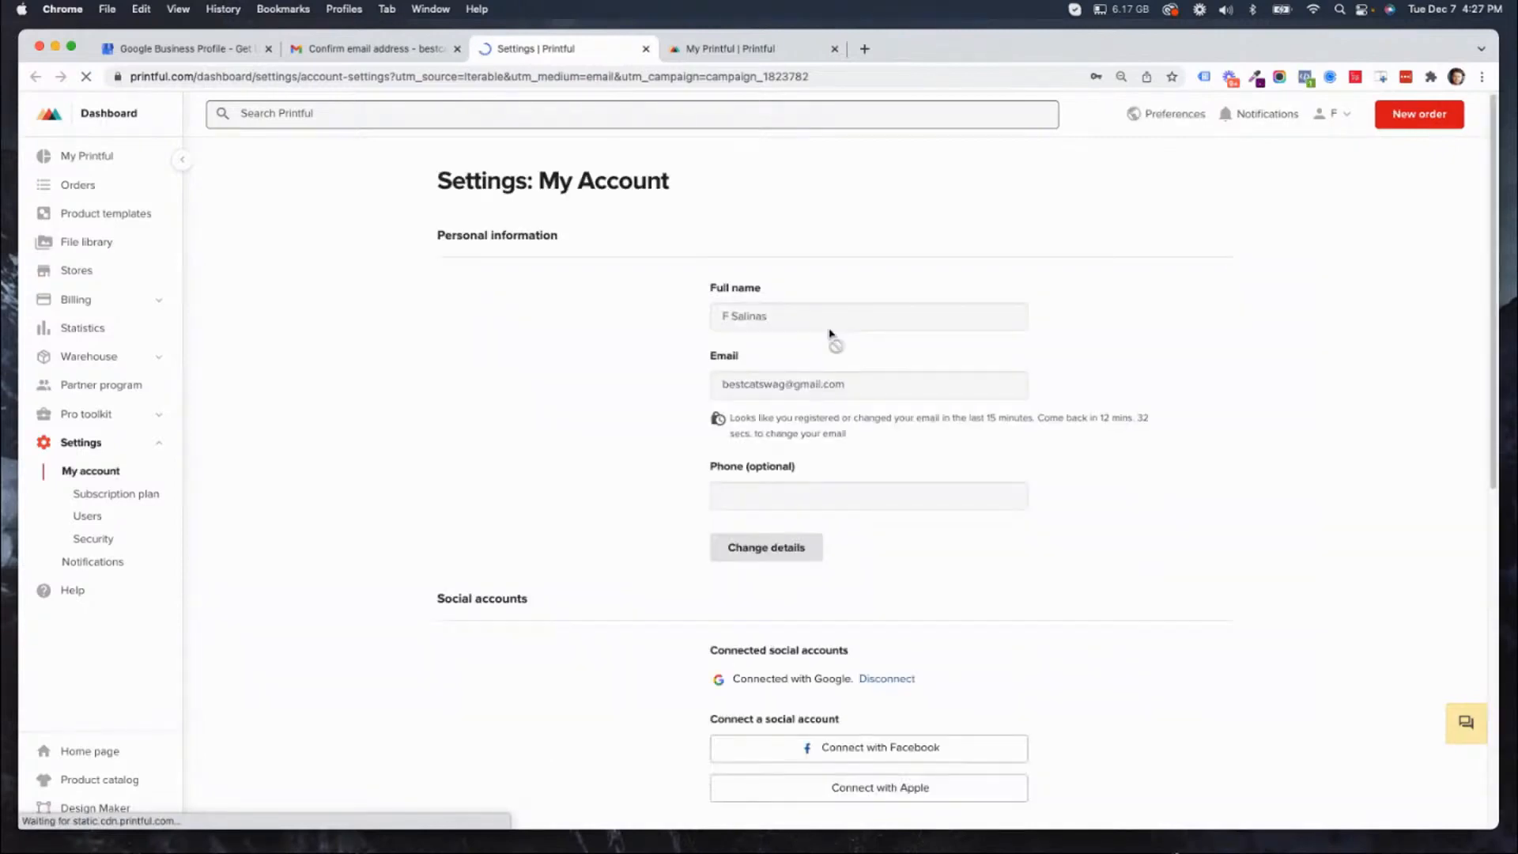
pyautogui.scroll(-5, 1010, 556)
pyautogui.scroll(-5, 1011, 556)
pyautogui.scroll(10, 1011, 556)
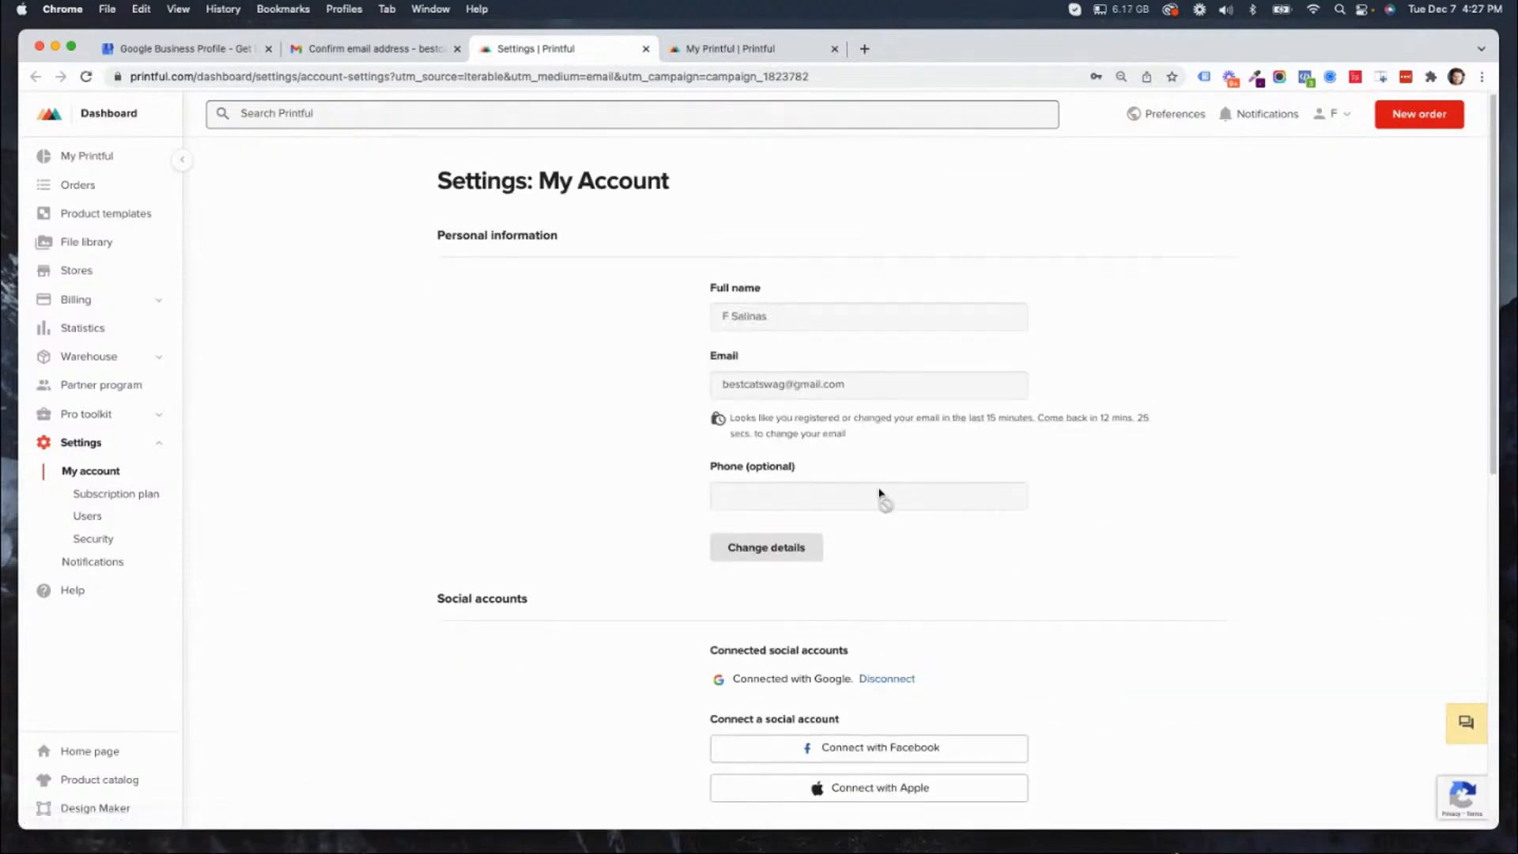
pyautogui.scroll(-3, 986, 441)
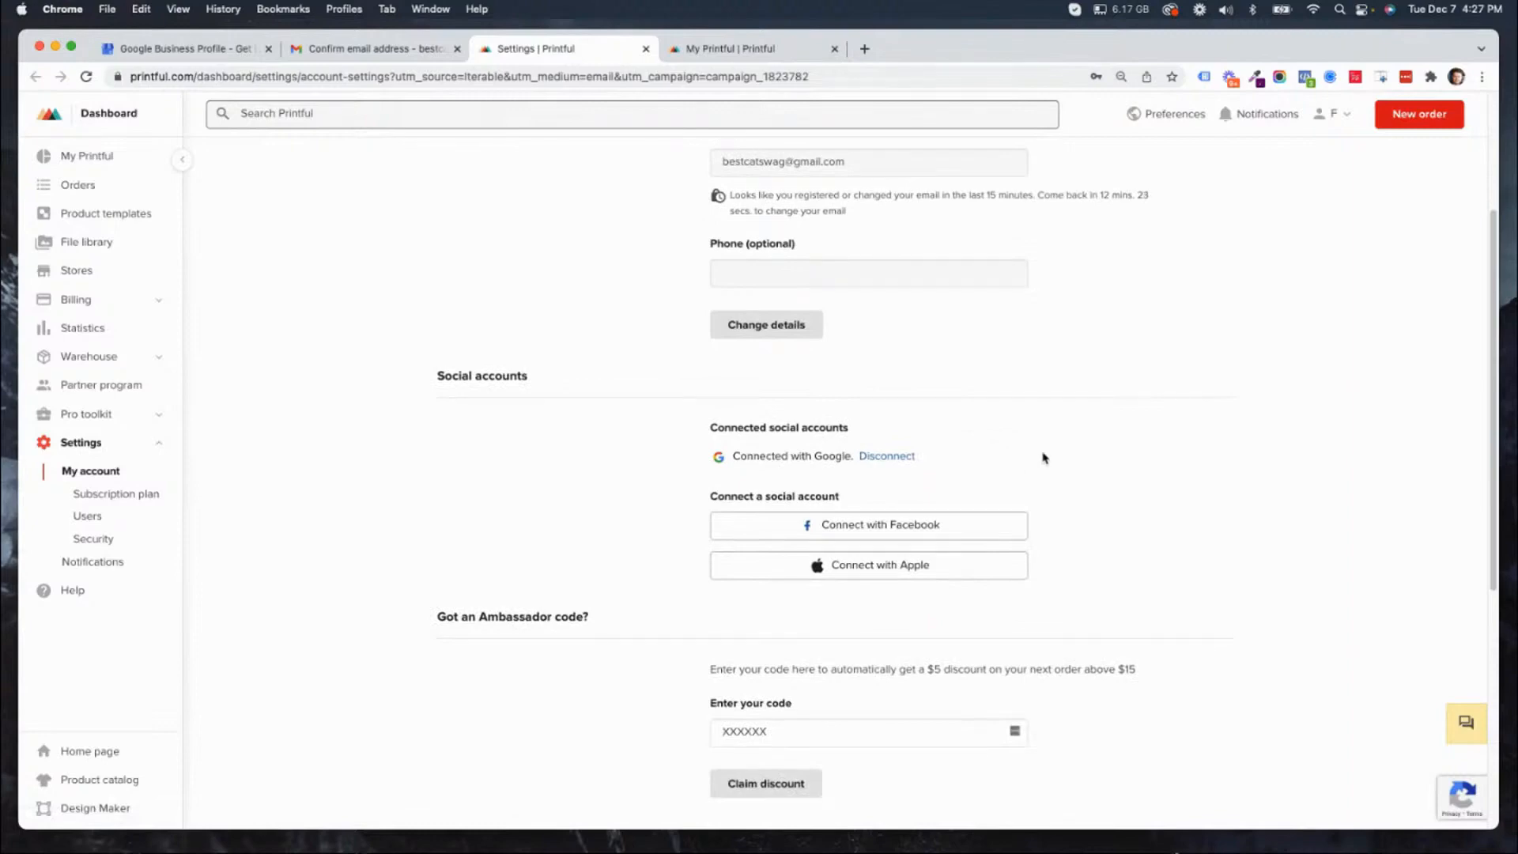
pyautogui.scroll(-3, 1044, 457)
pyautogui.scroll(-3, 1008, 522)
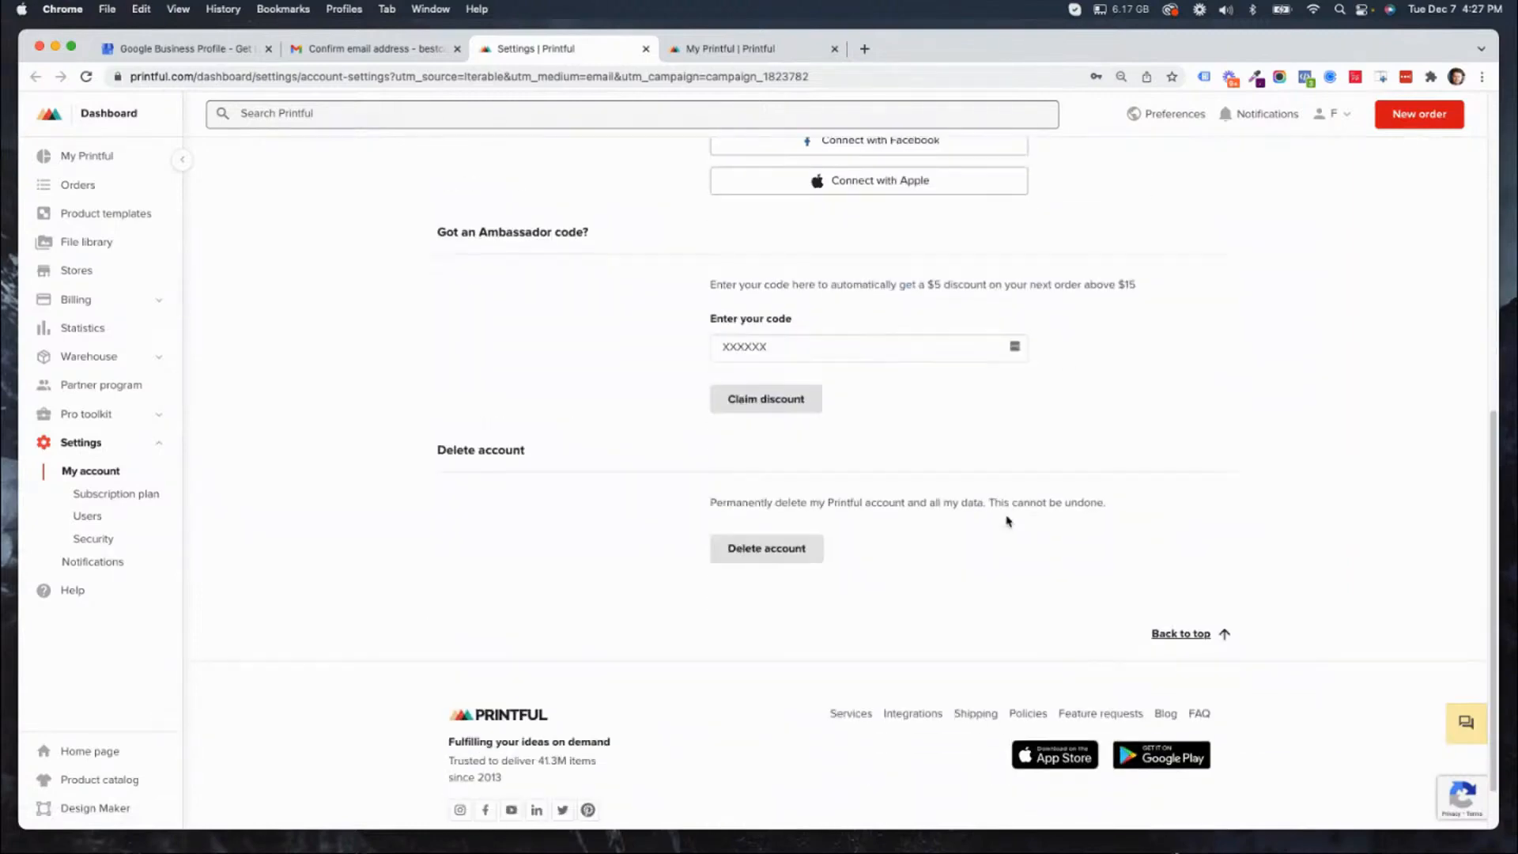
pyautogui.scroll(8, 1008, 521)
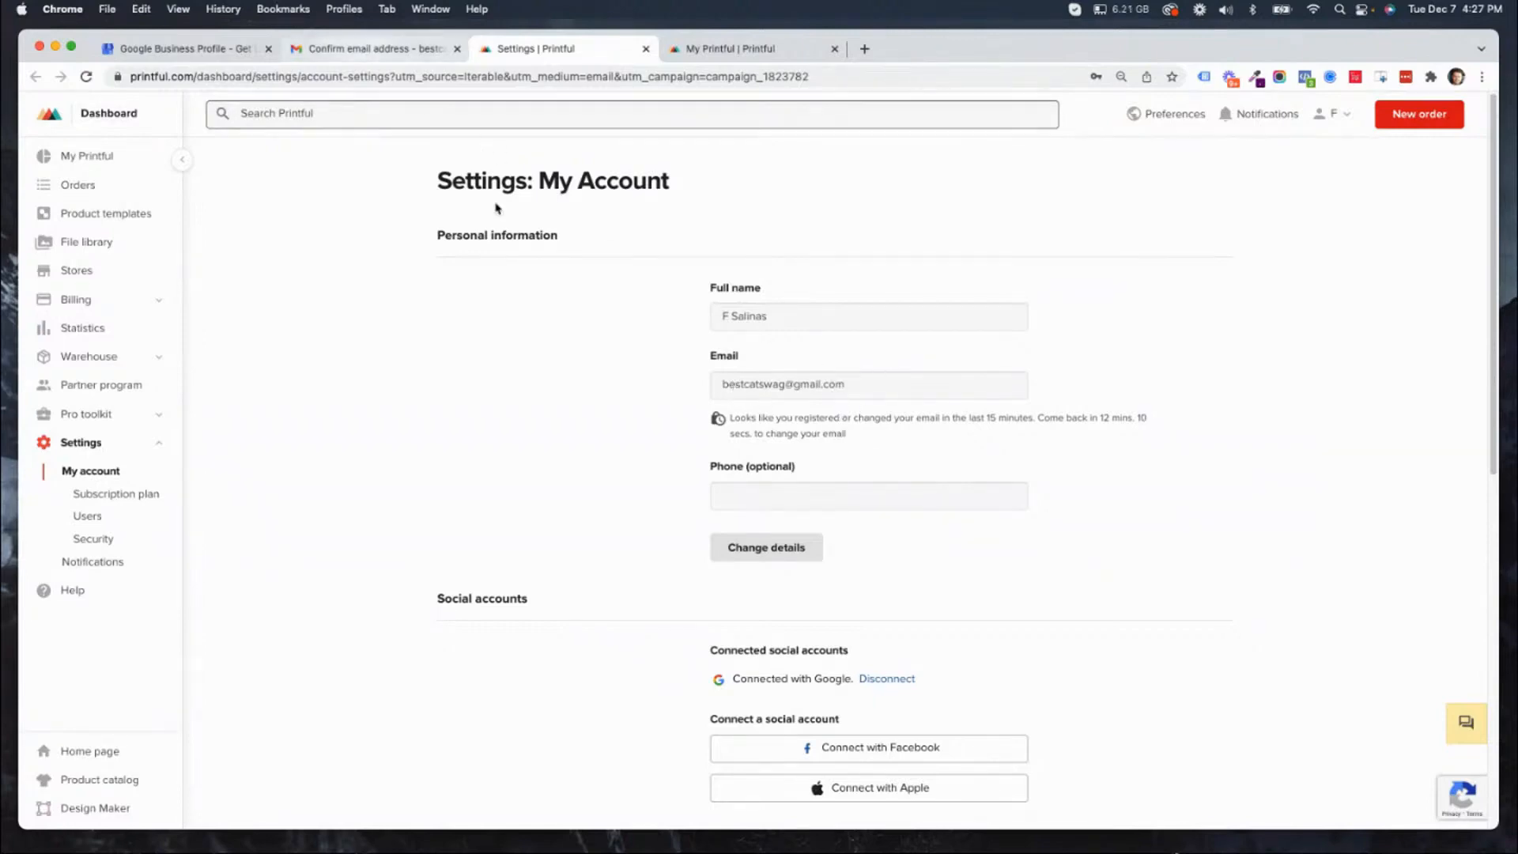
# Check the Gmail inbox for a new Printful confirmation message and return to the Printful dashboard.
pyautogui.hotkey('ctrl', 'shift', 'Tab')
pyautogui.click(79, 218)
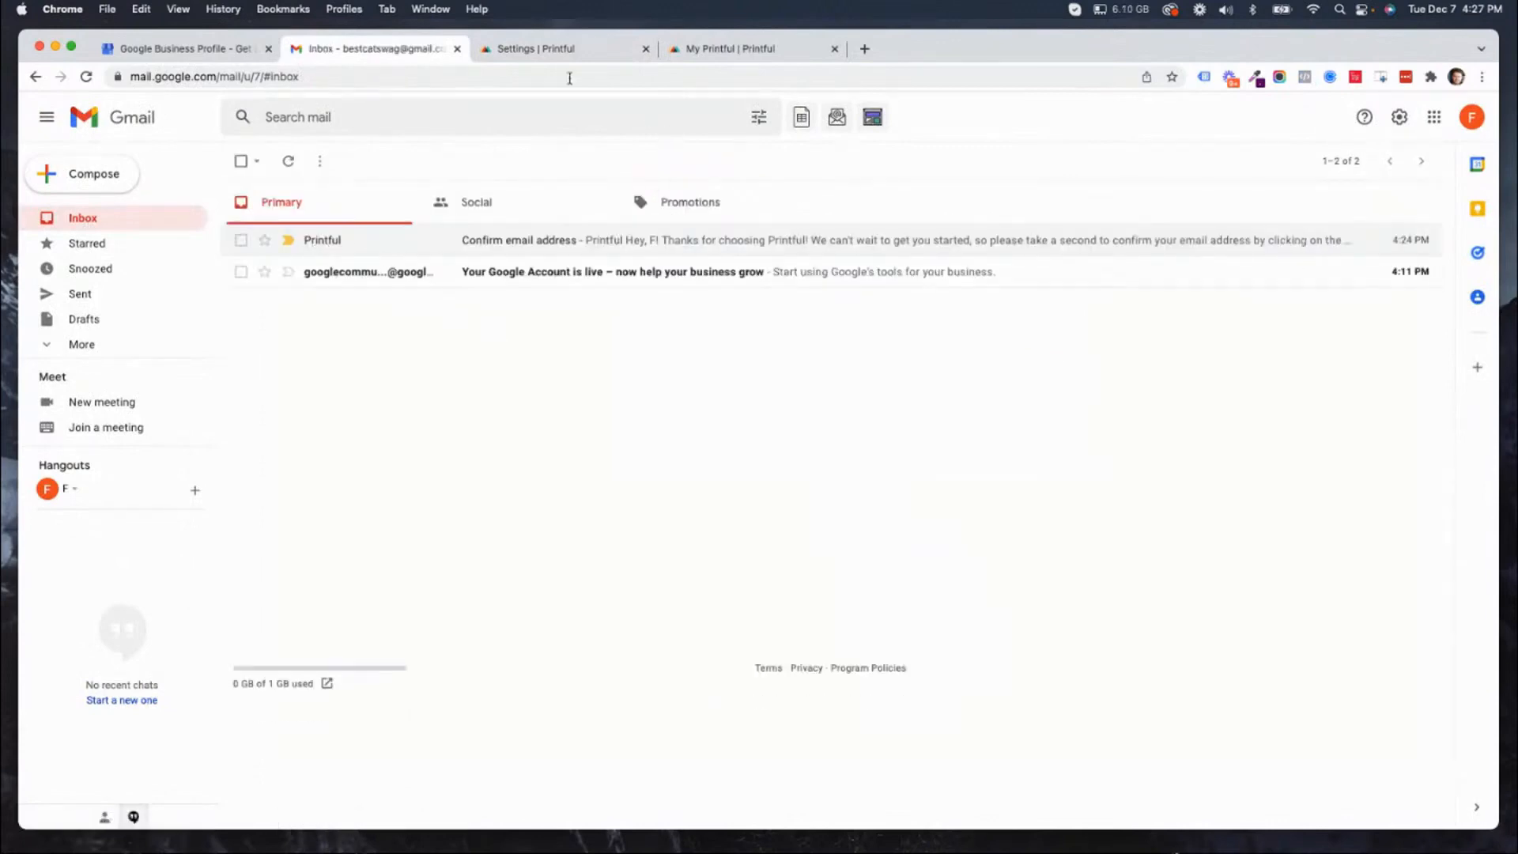
pyautogui.click(542, 49)
pyautogui.click(759, 51)
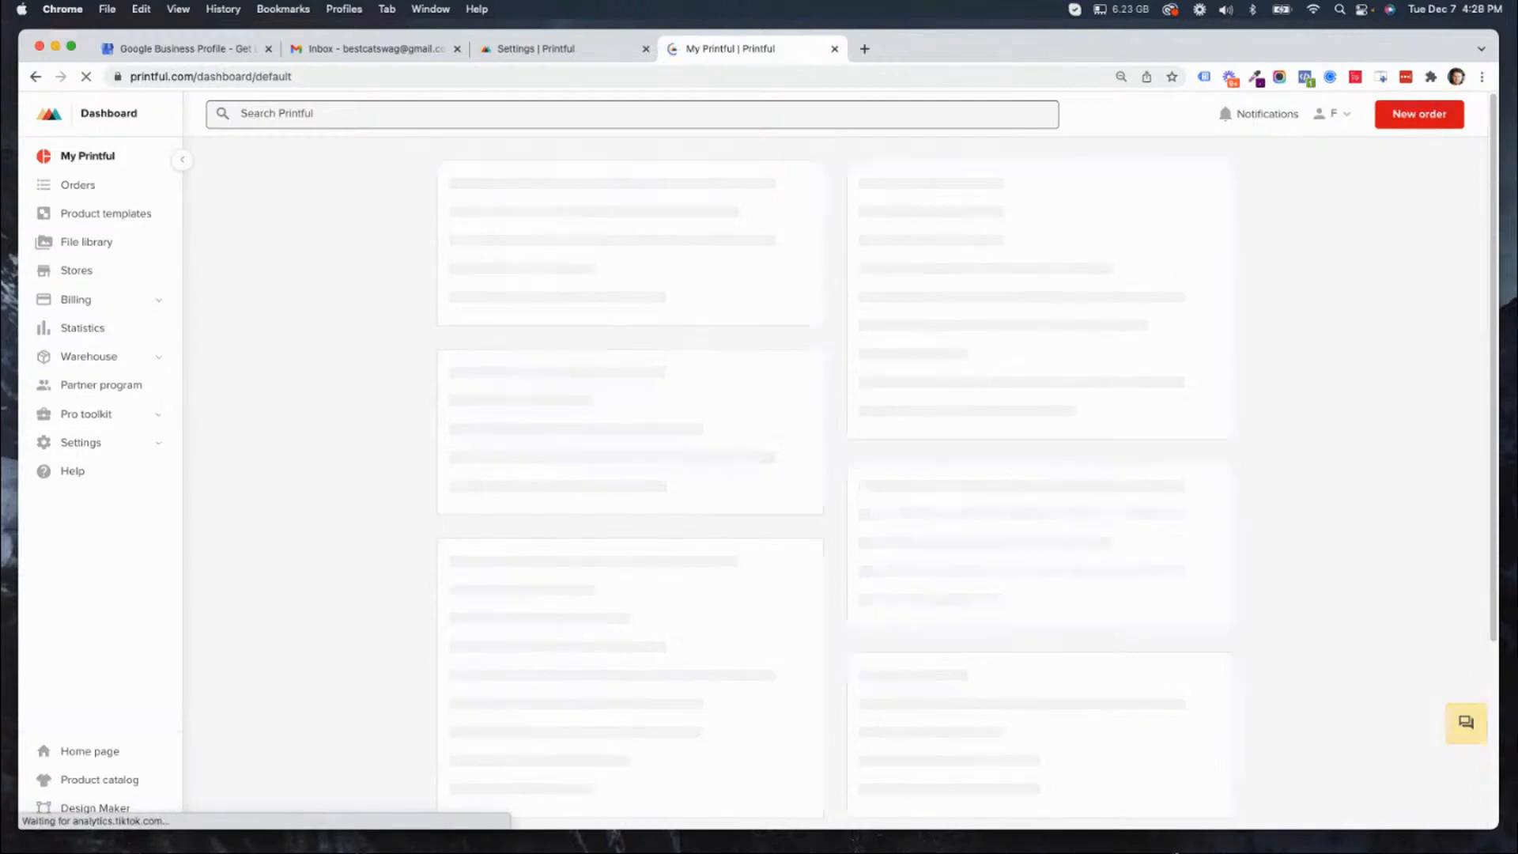
pyautogui.press('super+Tab')
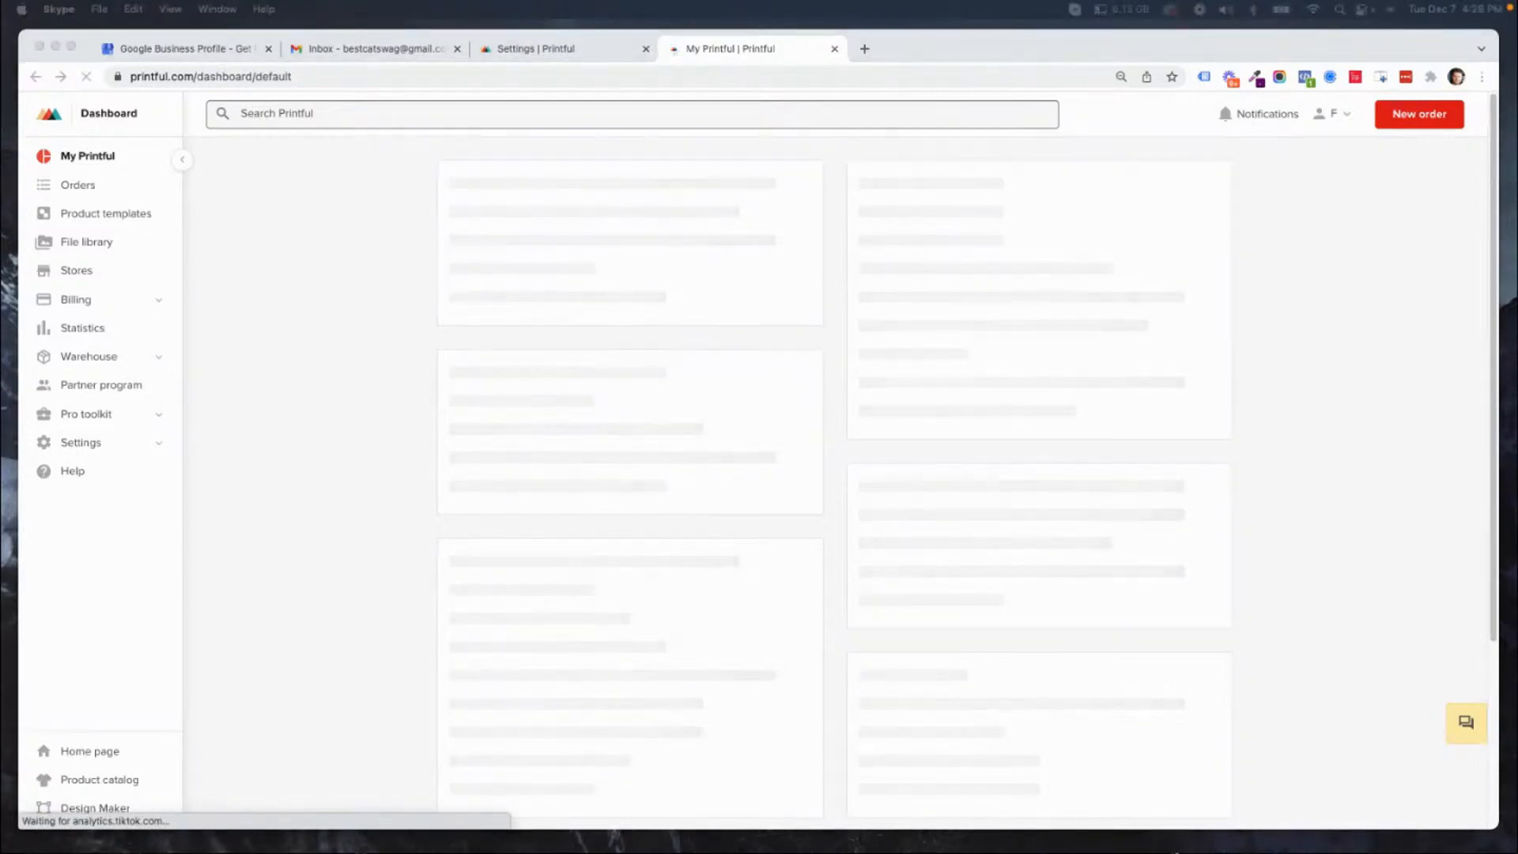
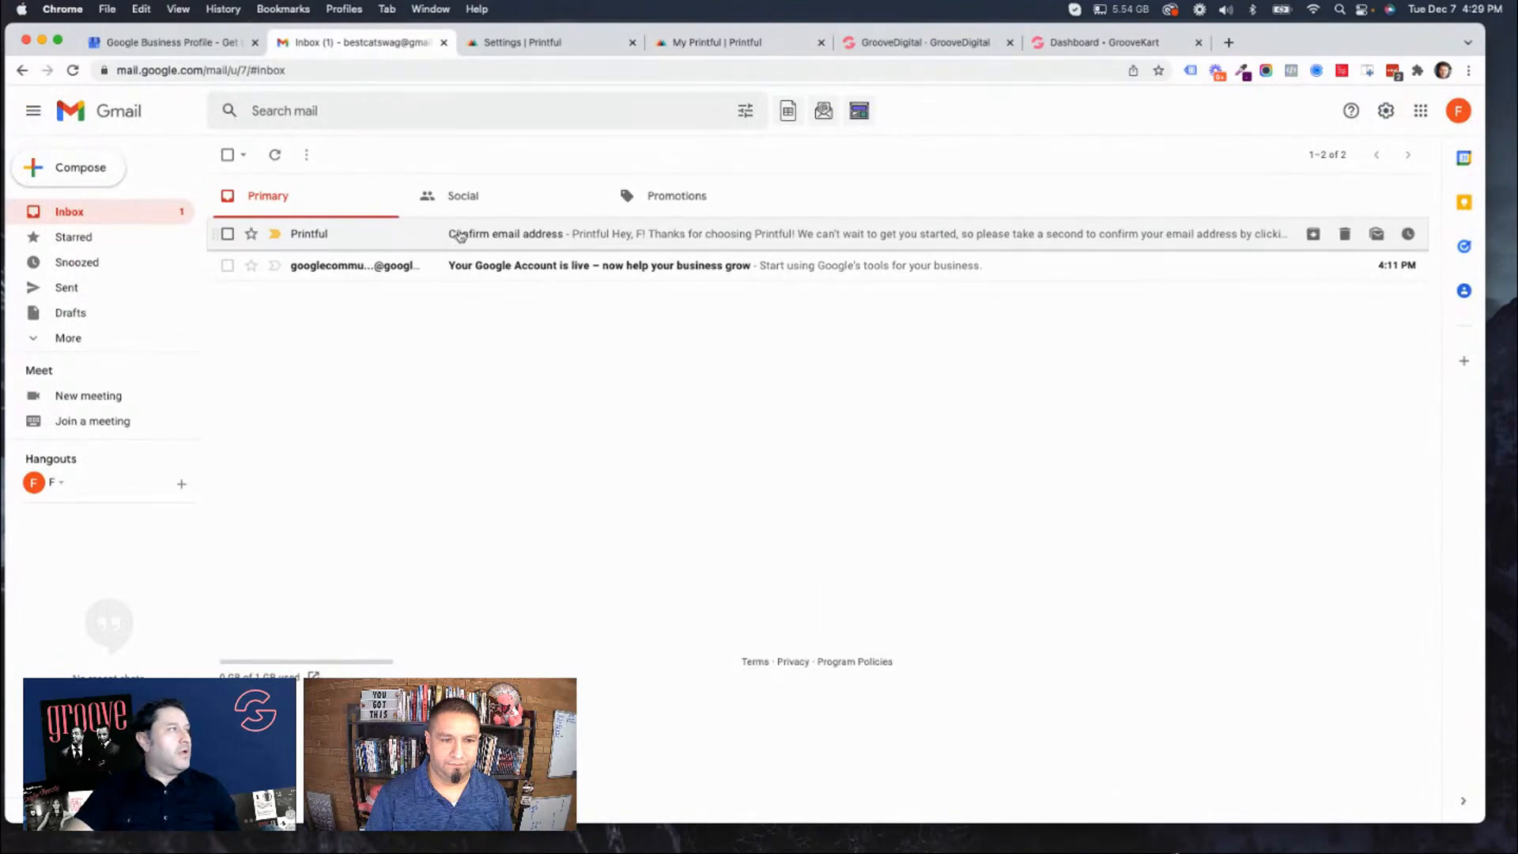
# Recheck Printful's confirmation email and My account settings for a new verification link, and close the duplicate settings tab.
pyautogui.click(460, 235)
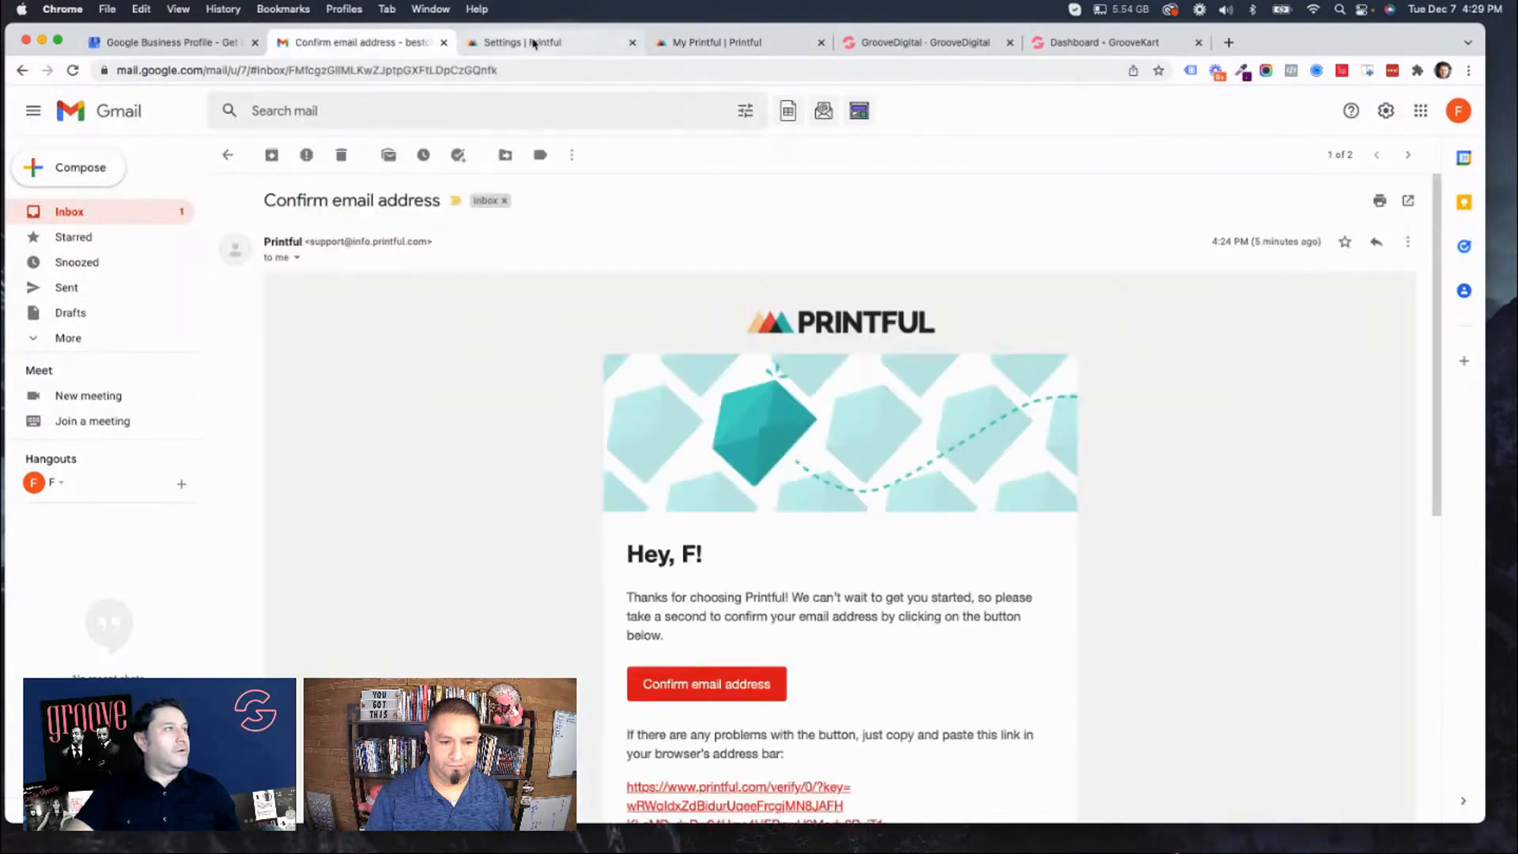
pyautogui.scroll(-6, 877, 593)
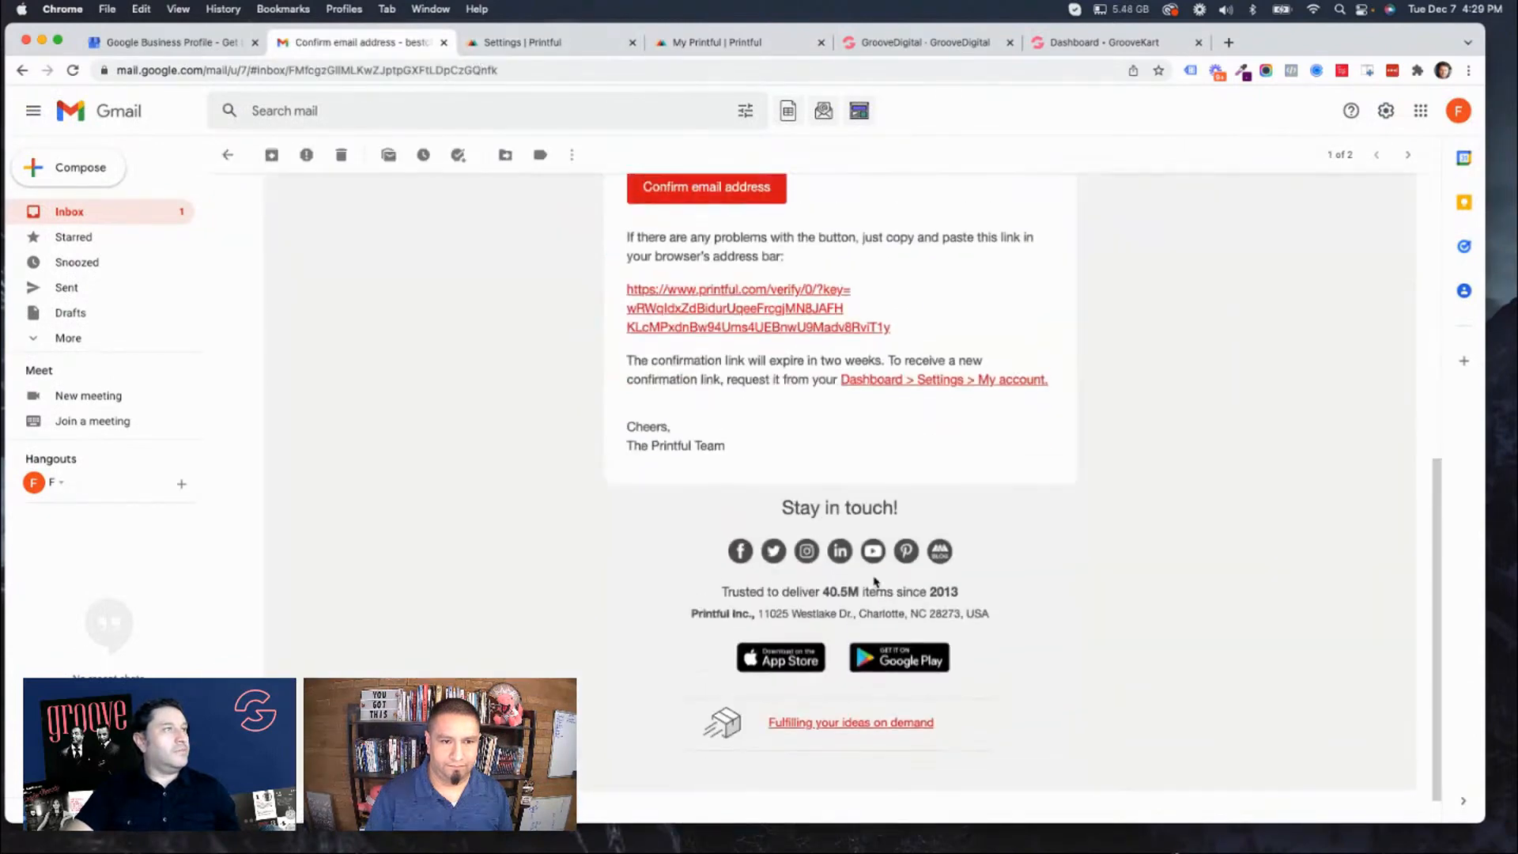
pyautogui.click(880, 388)
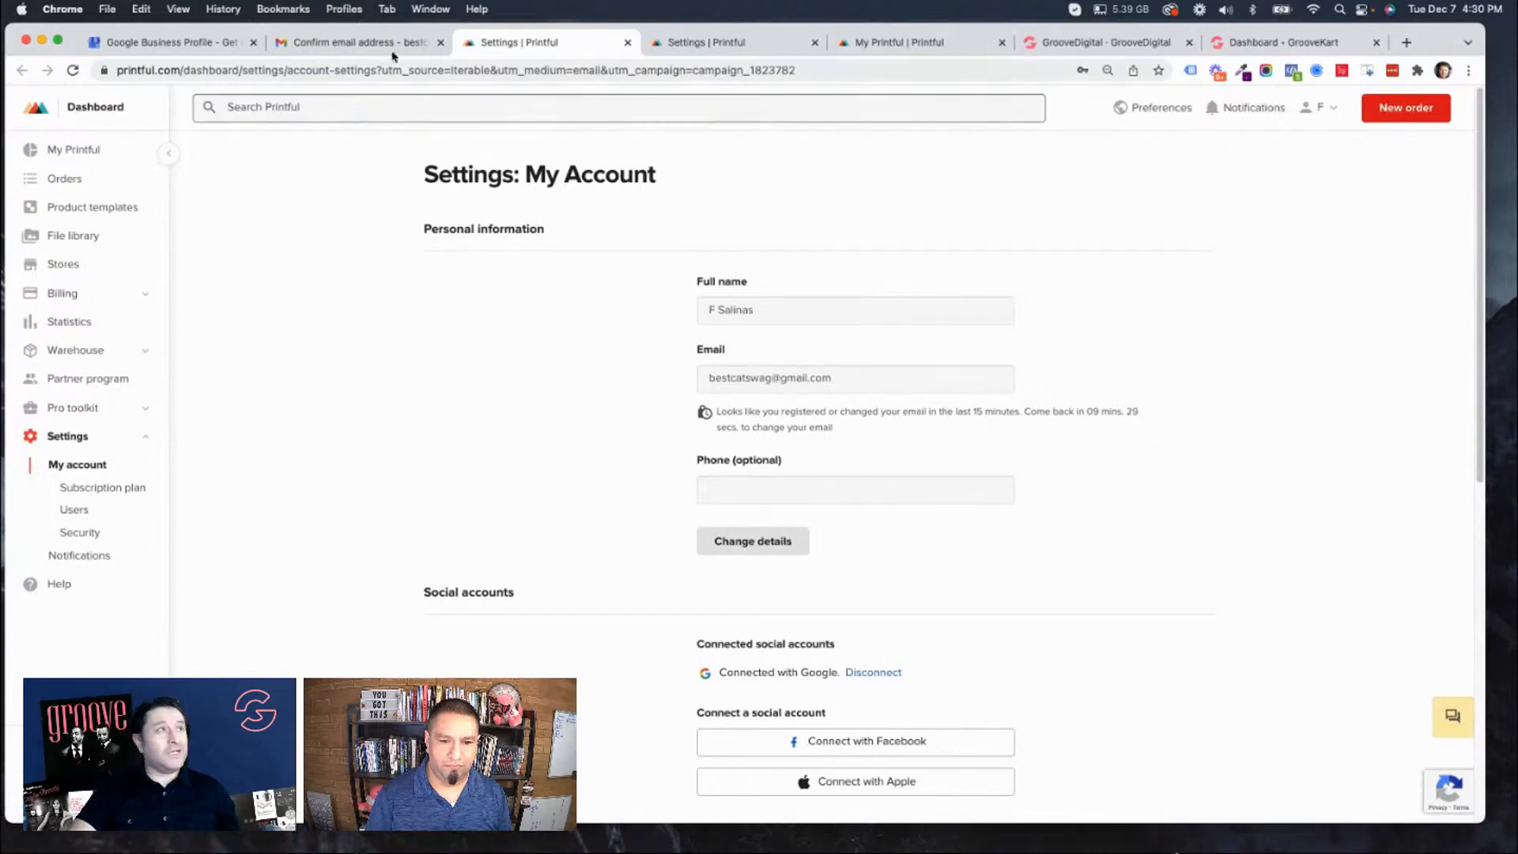
pyautogui.click(356, 42)
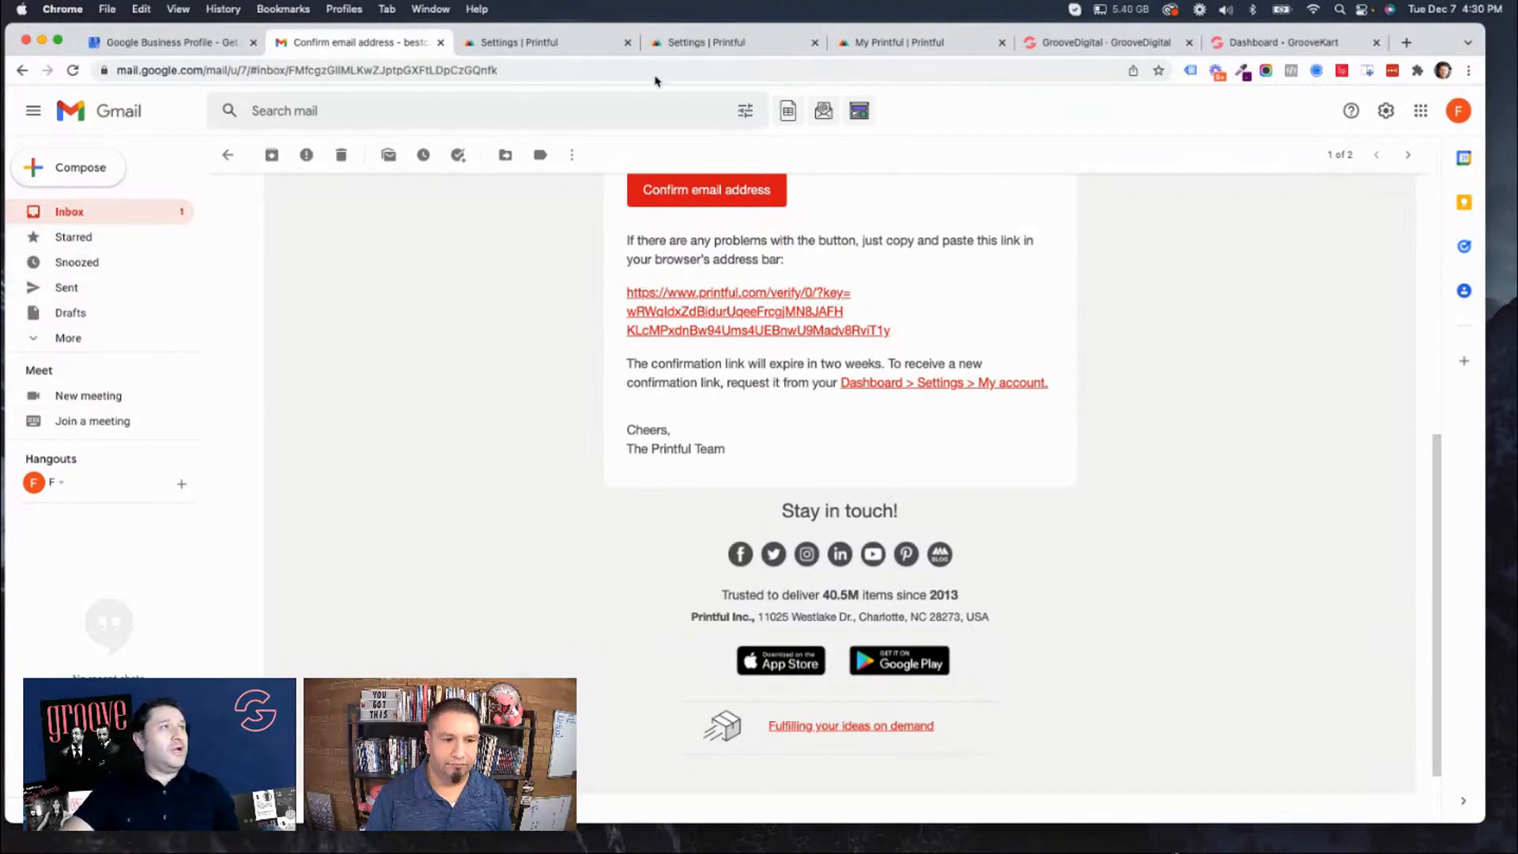
pyautogui.click(741, 49)
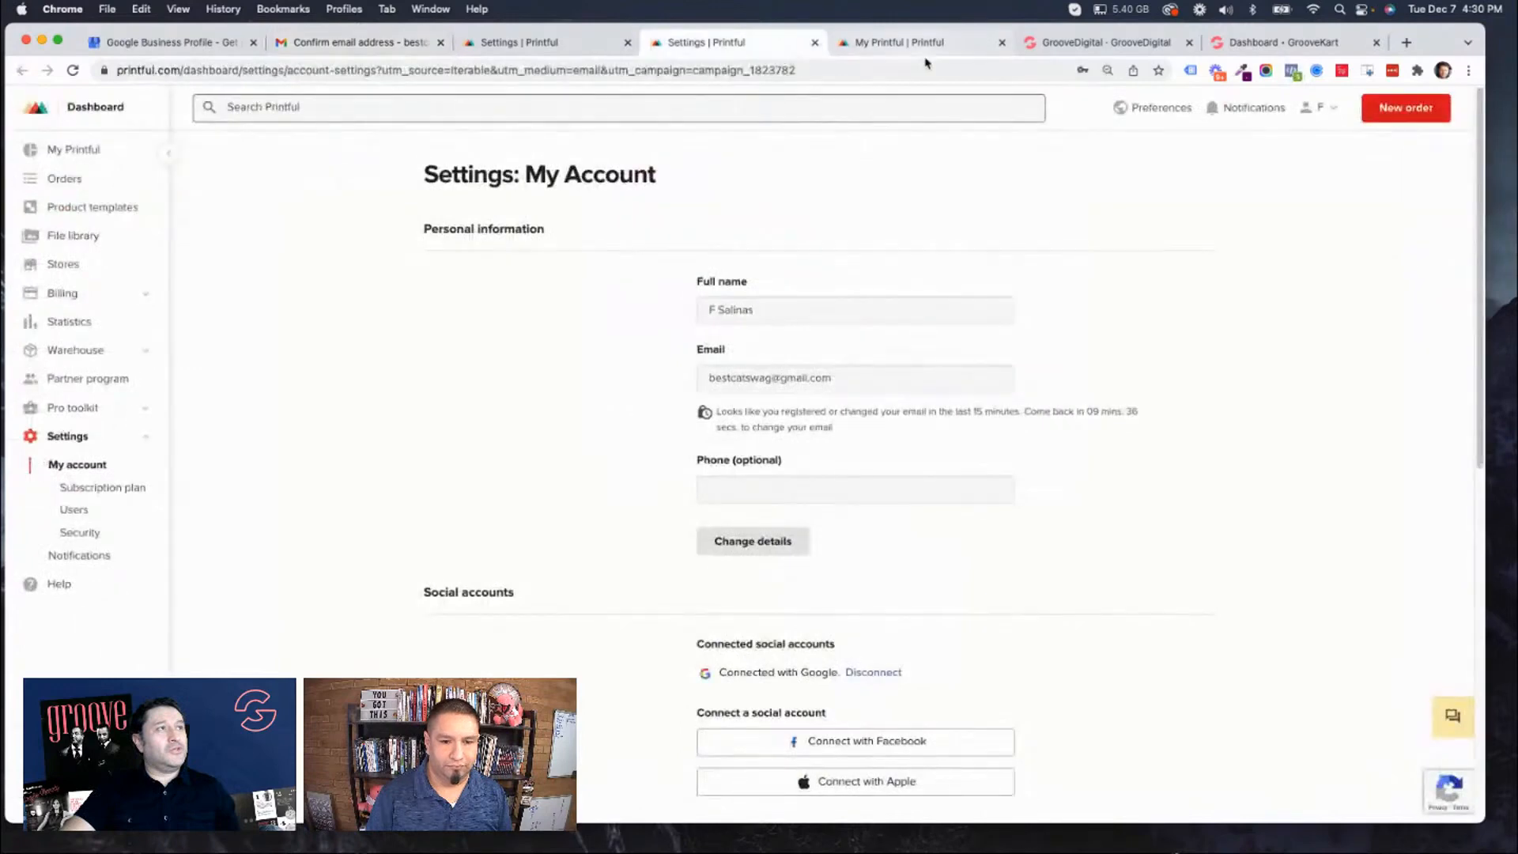
pyautogui.click(814, 42)
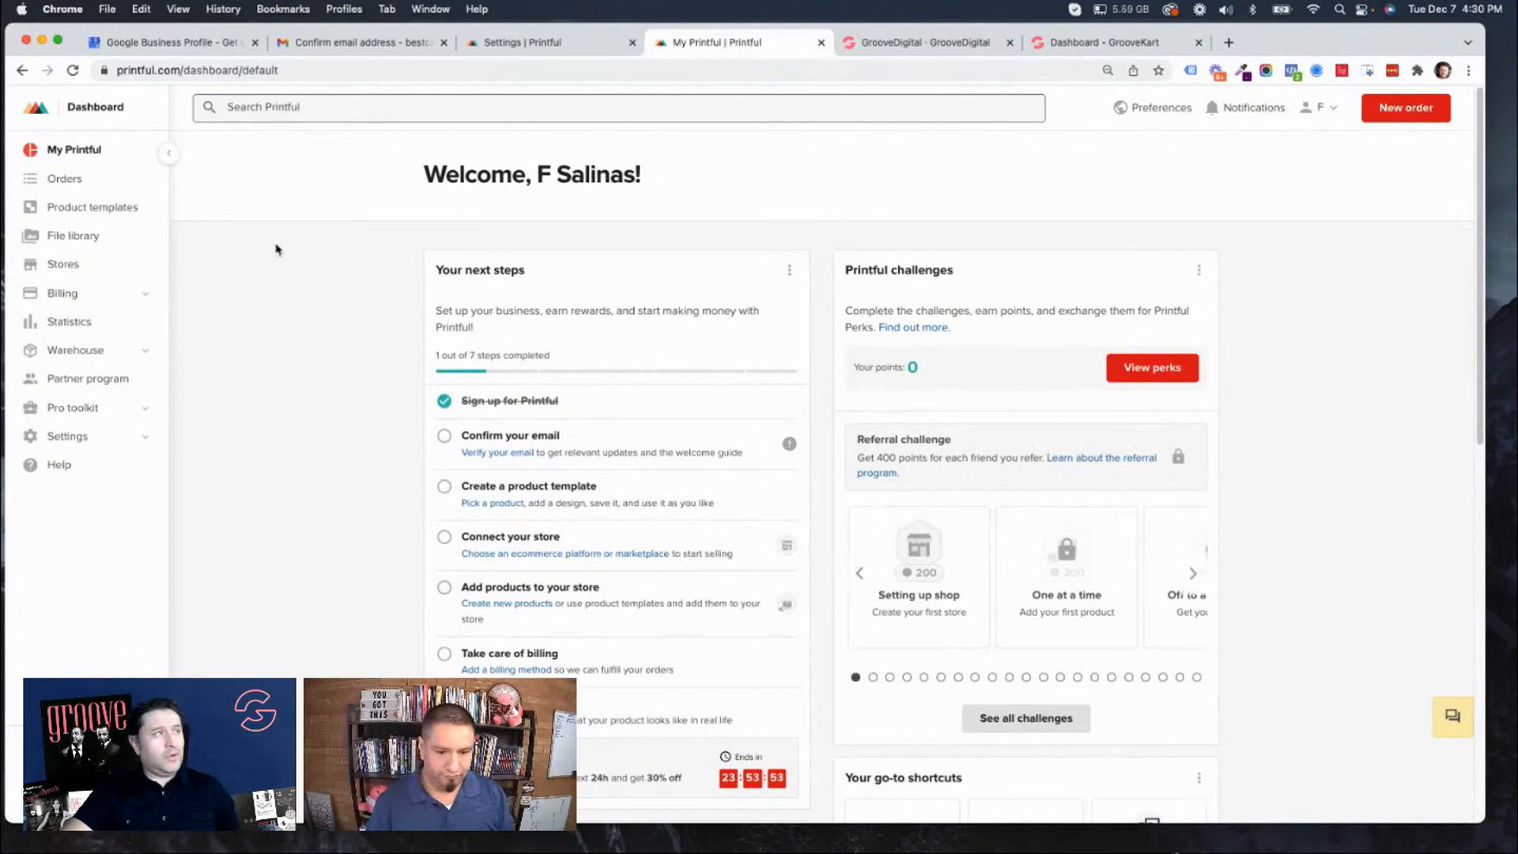
# Open the platform comparison from Printful's Stores page and examine the available ecommerce integrations.
pyautogui.click(66, 268)
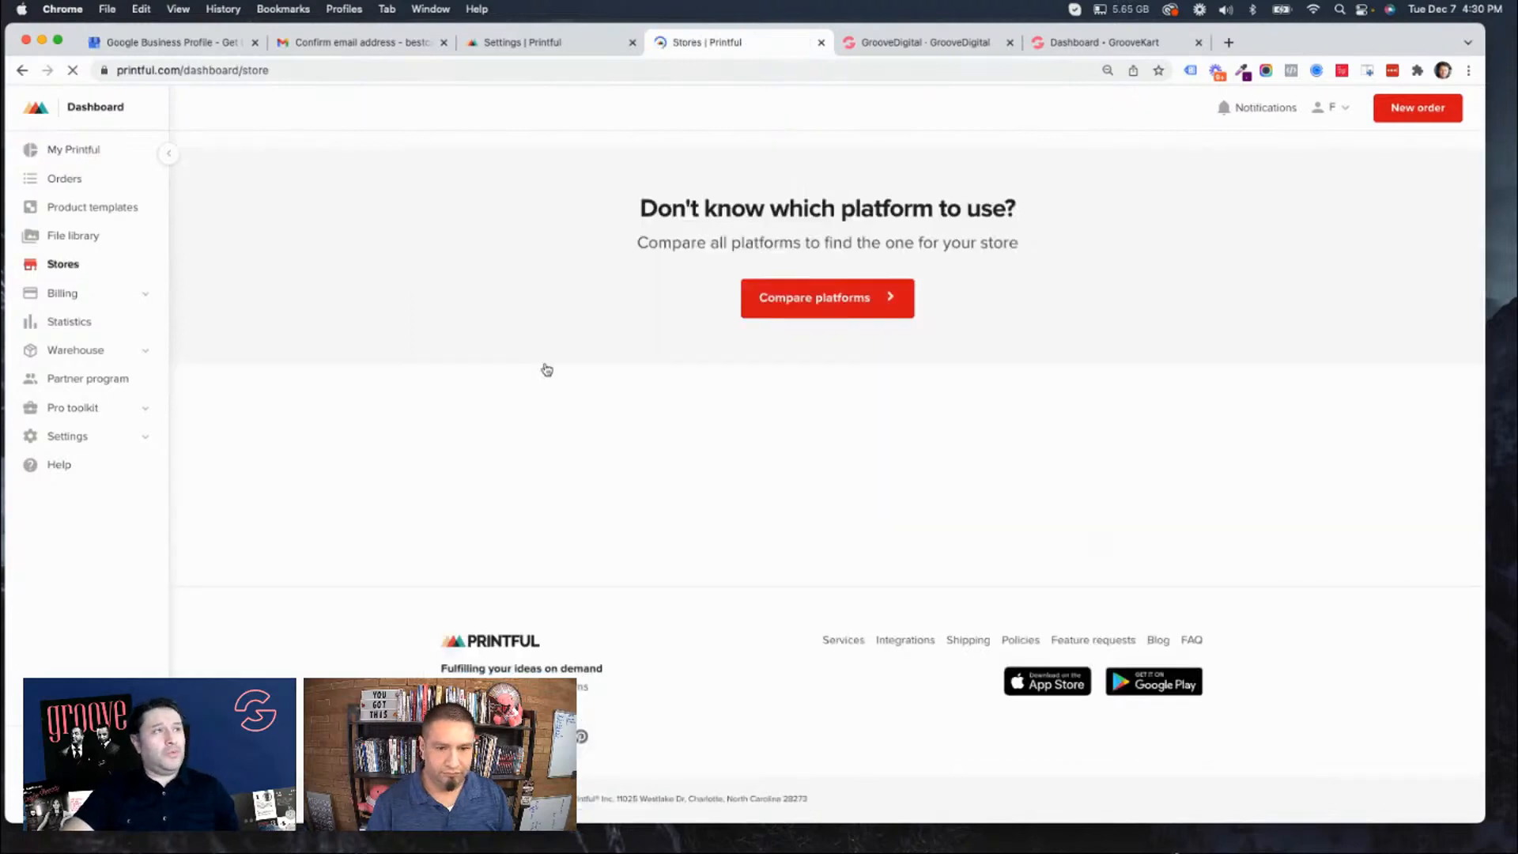
pyautogui.click(846, 299)
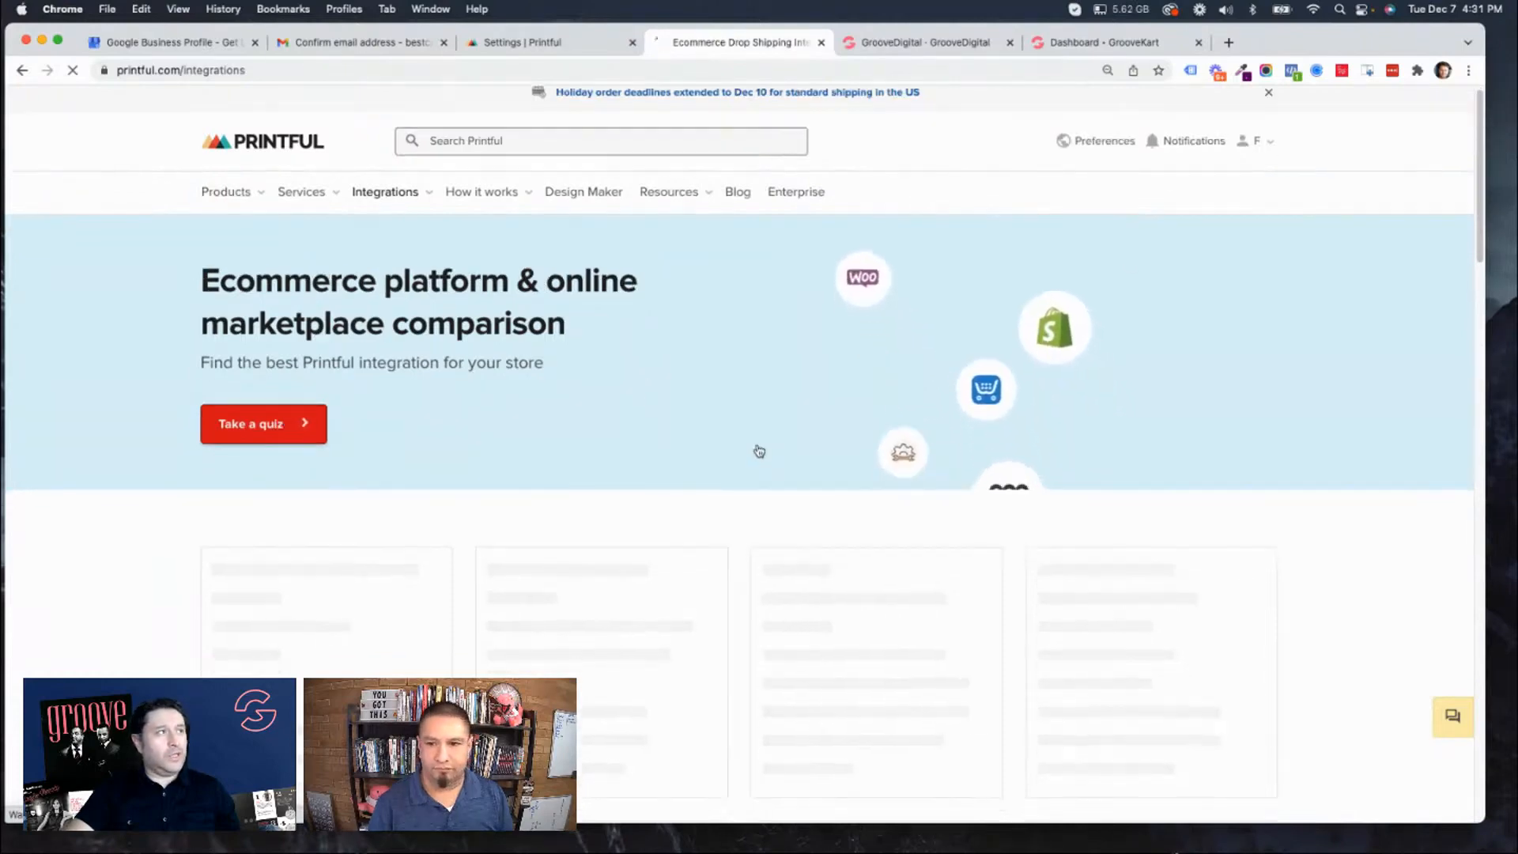
pyautogui.scroll(-10, 755, 449)
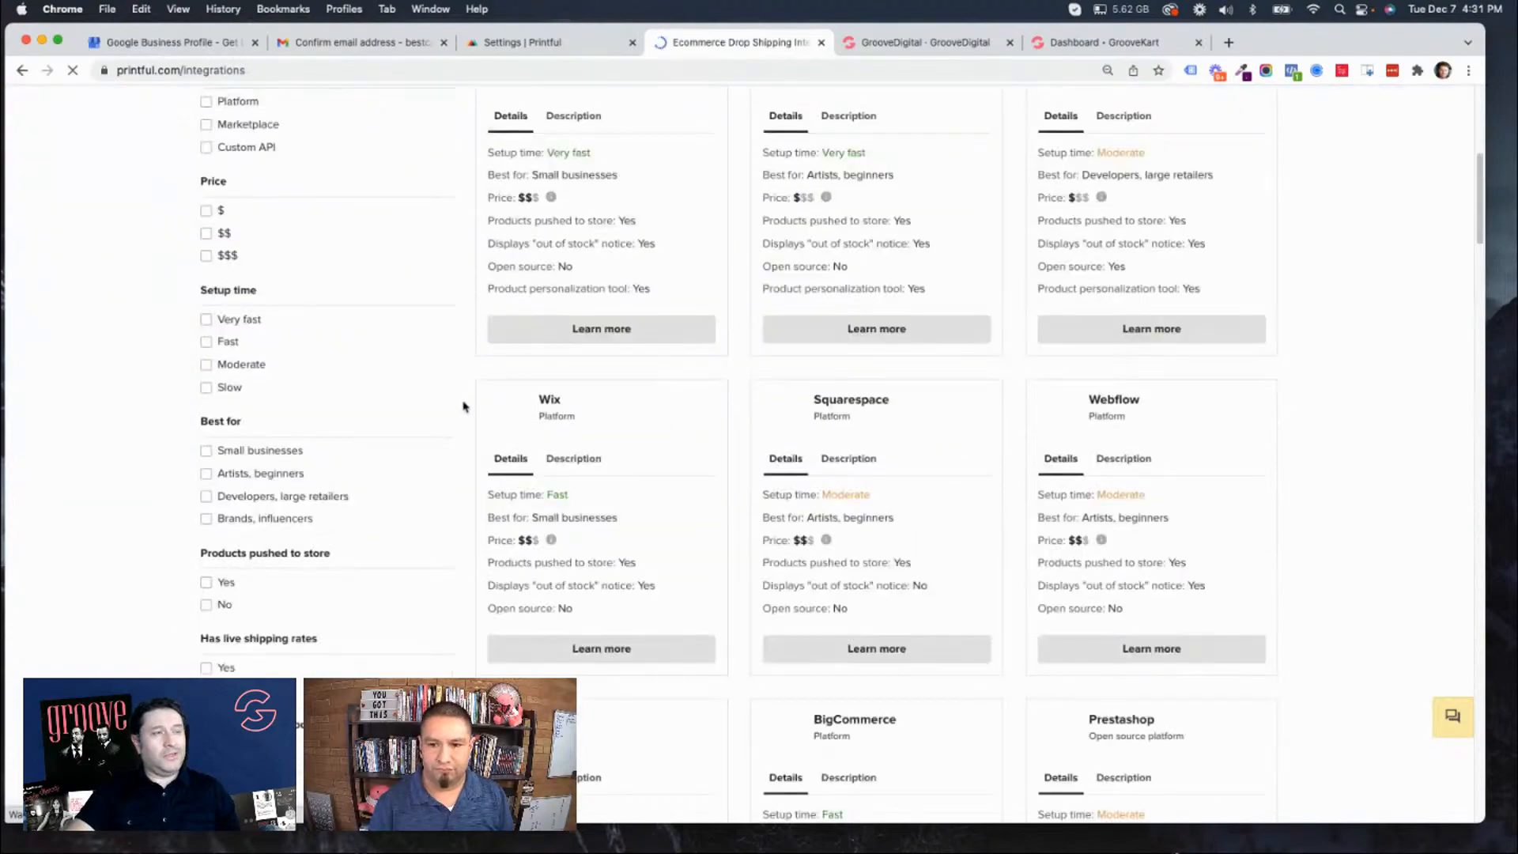
pyautogui.scroll(8, 517, 409)
pyautogui.scroll(-15, 642, 425)
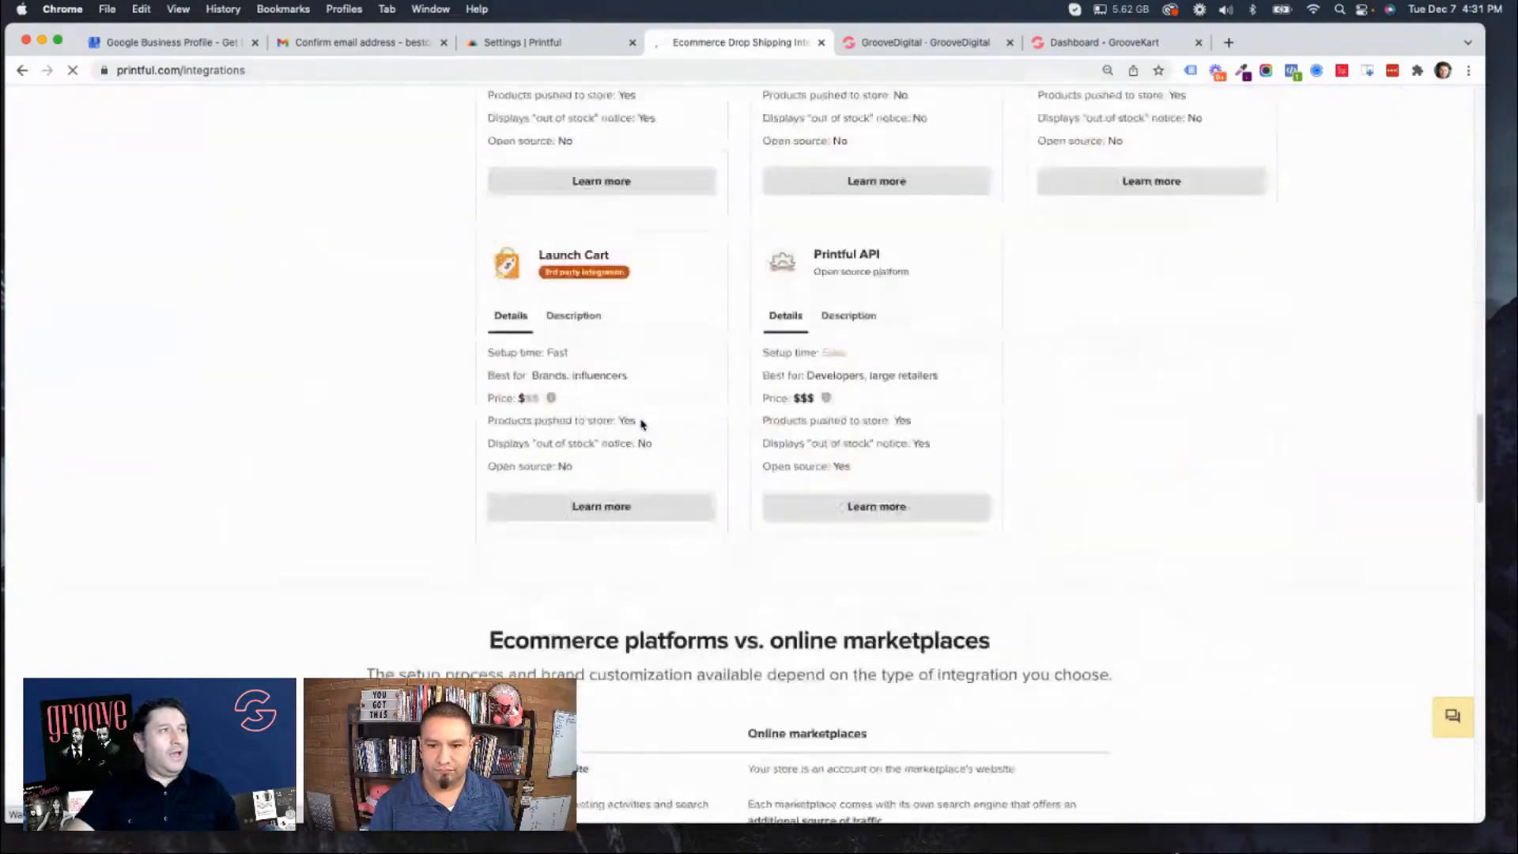
pyautogui.scroll(2, 642, 425)
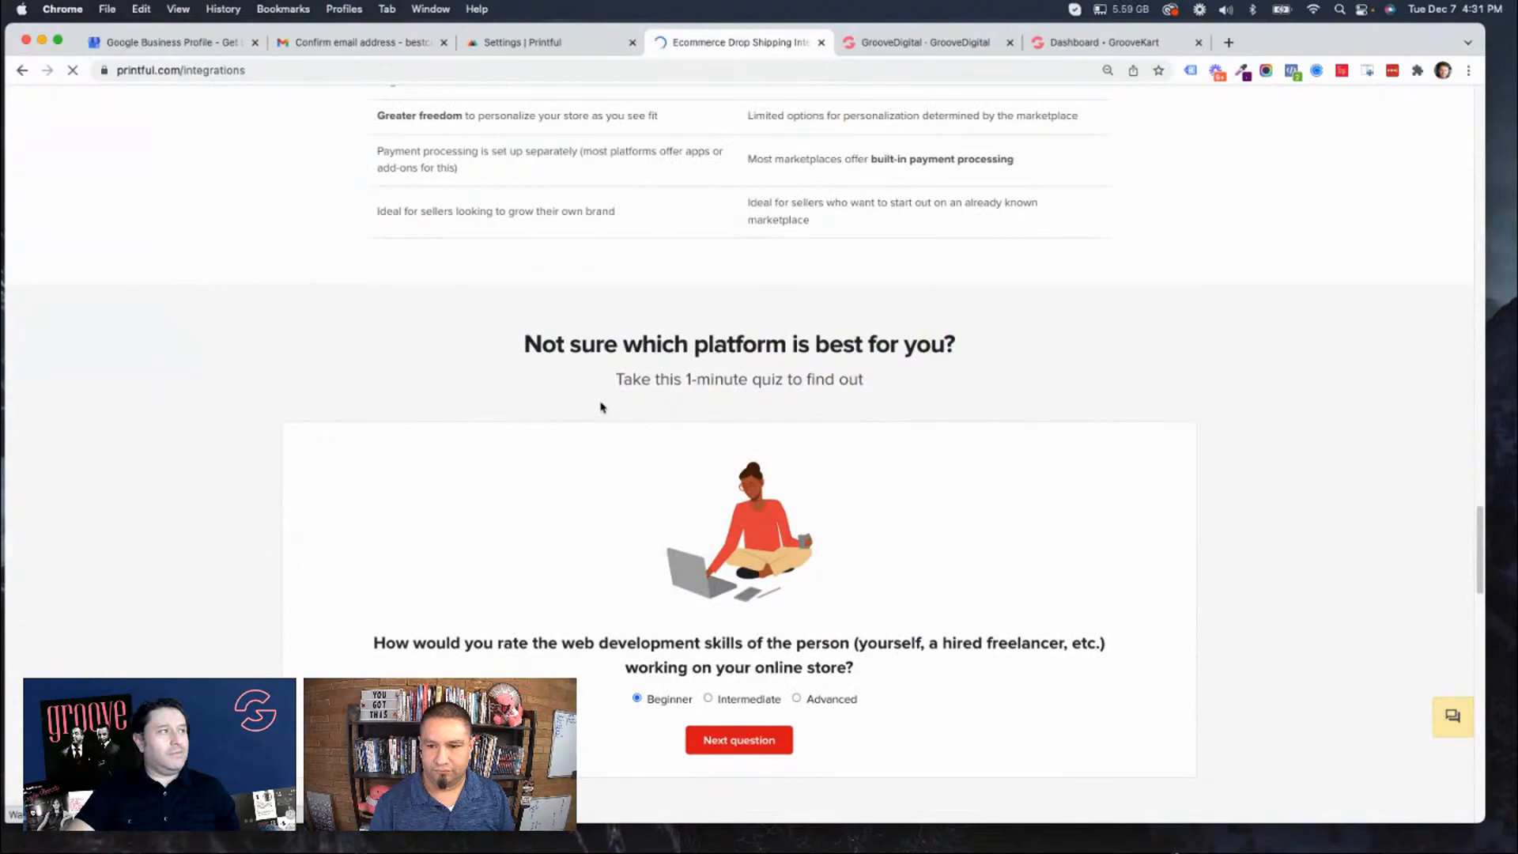
pyautogui.scroll(6, 600, 401)
pyautogui.scroll(20, 600, 402)
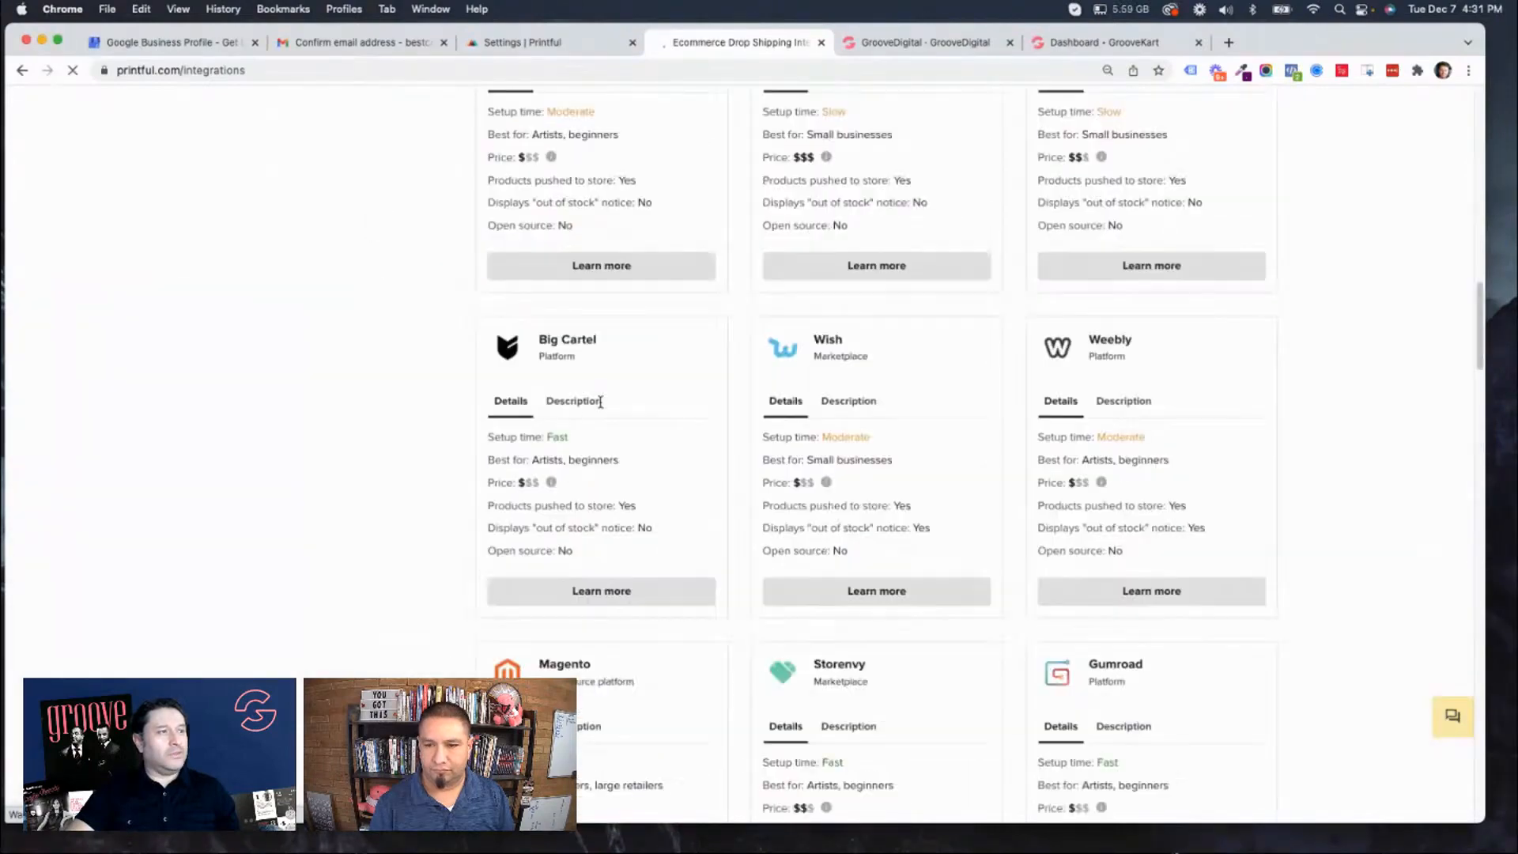
pyautogui.scroll(10, 537, 388)
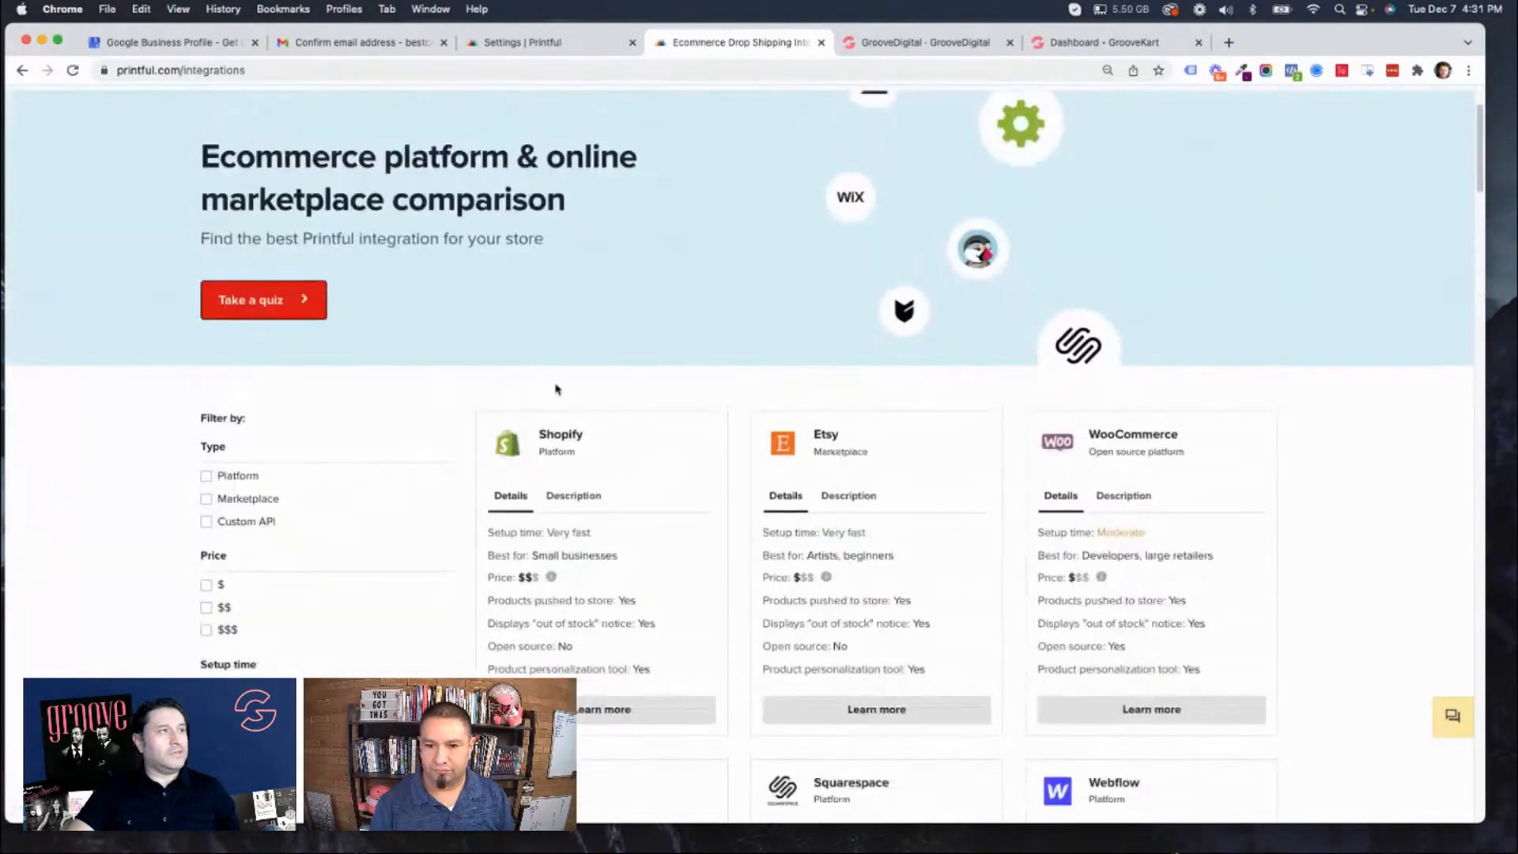
pyautogui.scroll(-3, 651, 427)
pyautogui.scroll(-5, 651, 428)
pyautogui.scroll(10, 651, 427)
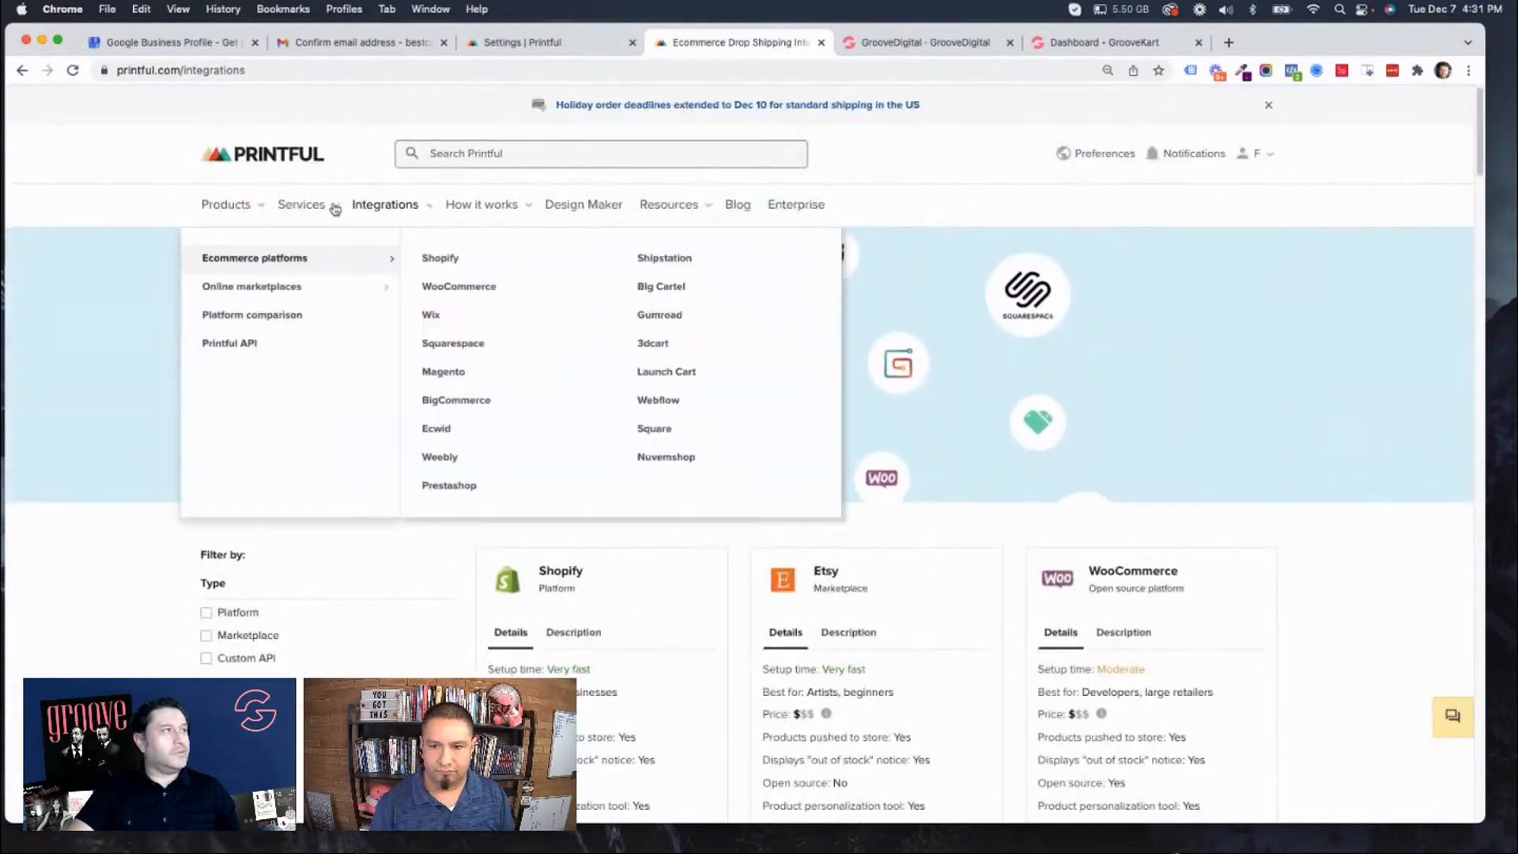
# Return to the Printful dashboard and create a custom store named CatSwag with the manual order platform / API method.
pyautogui.moveTo(221, 205)
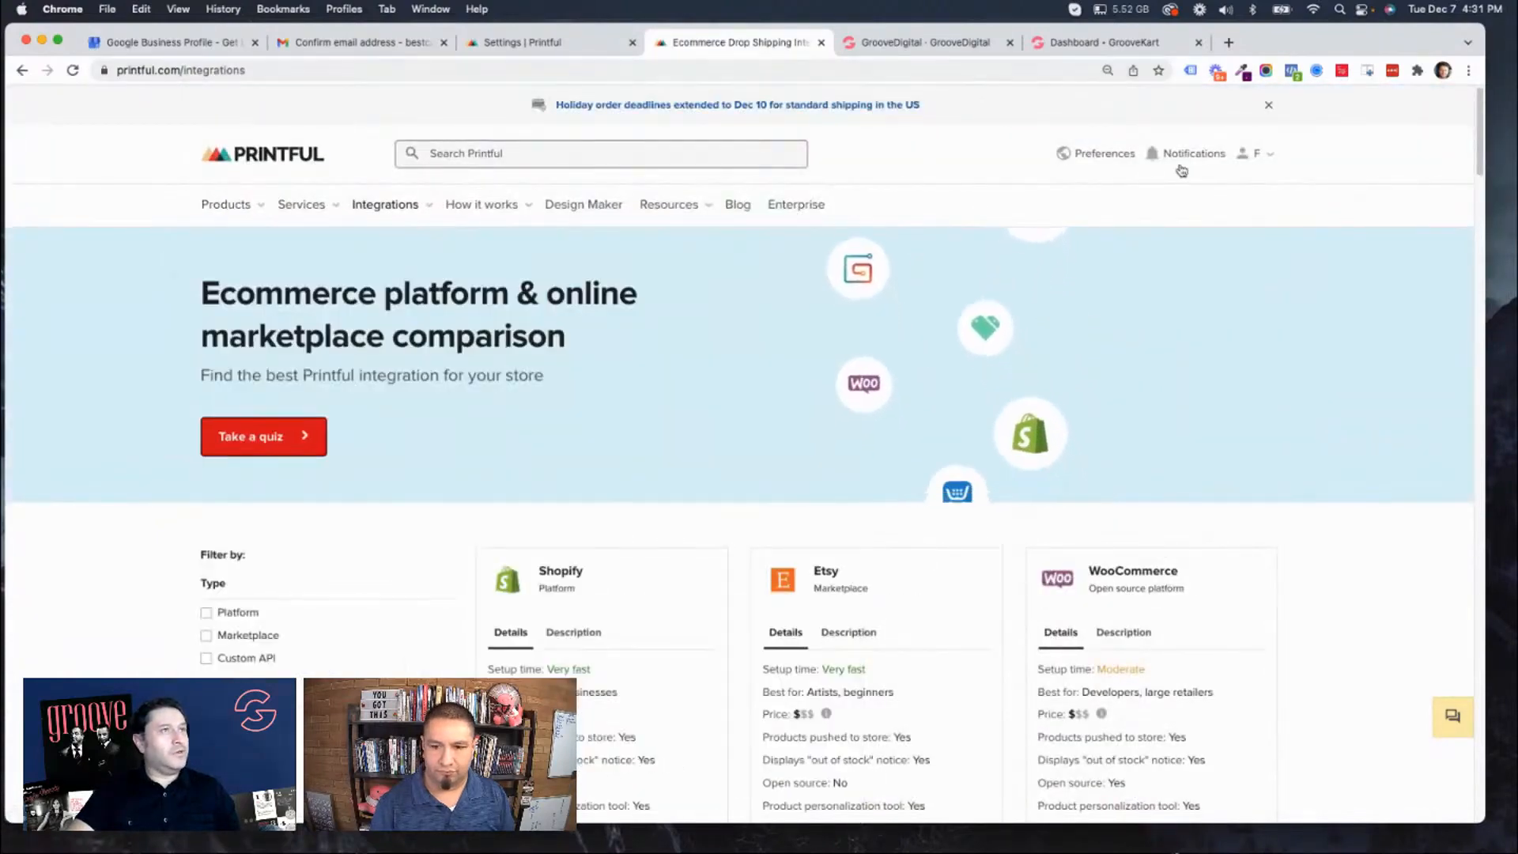
pyautogui.moveTo(1268, 157)
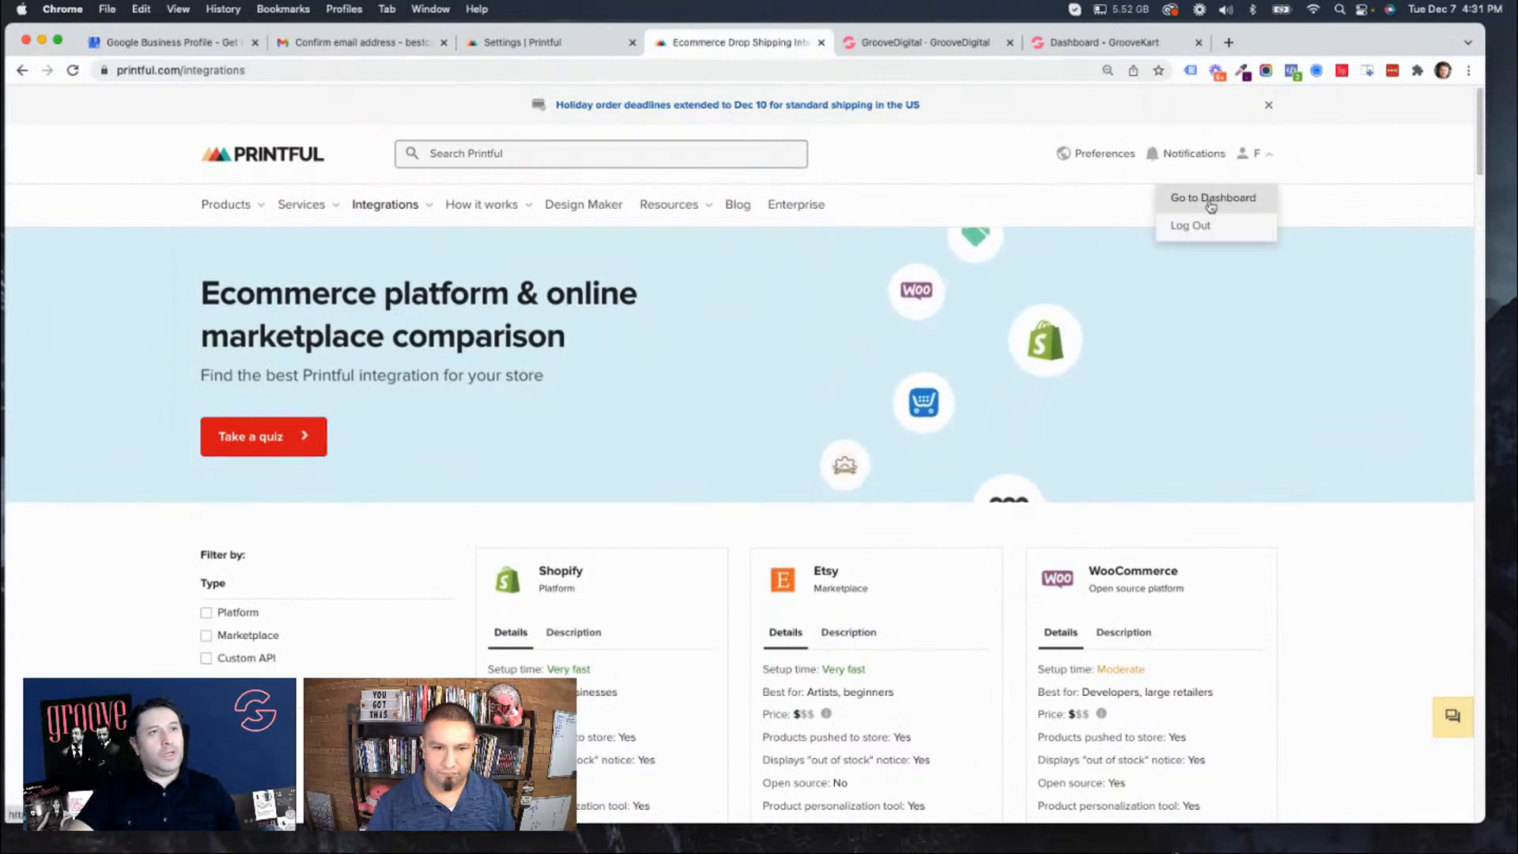
pyautogui.click(1210, 200)
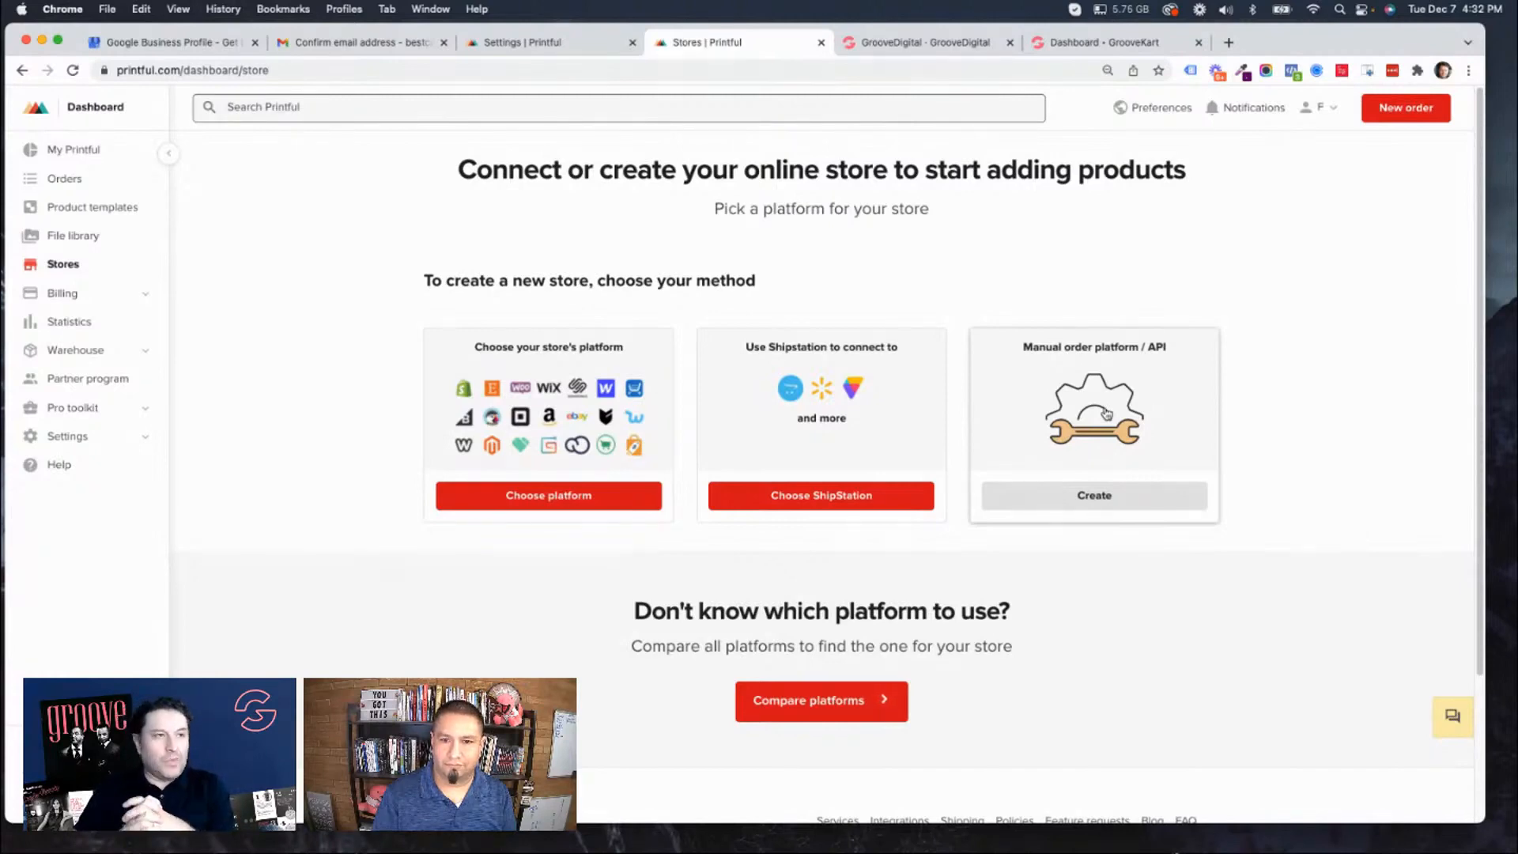
pyautogui.click(1110, 496)
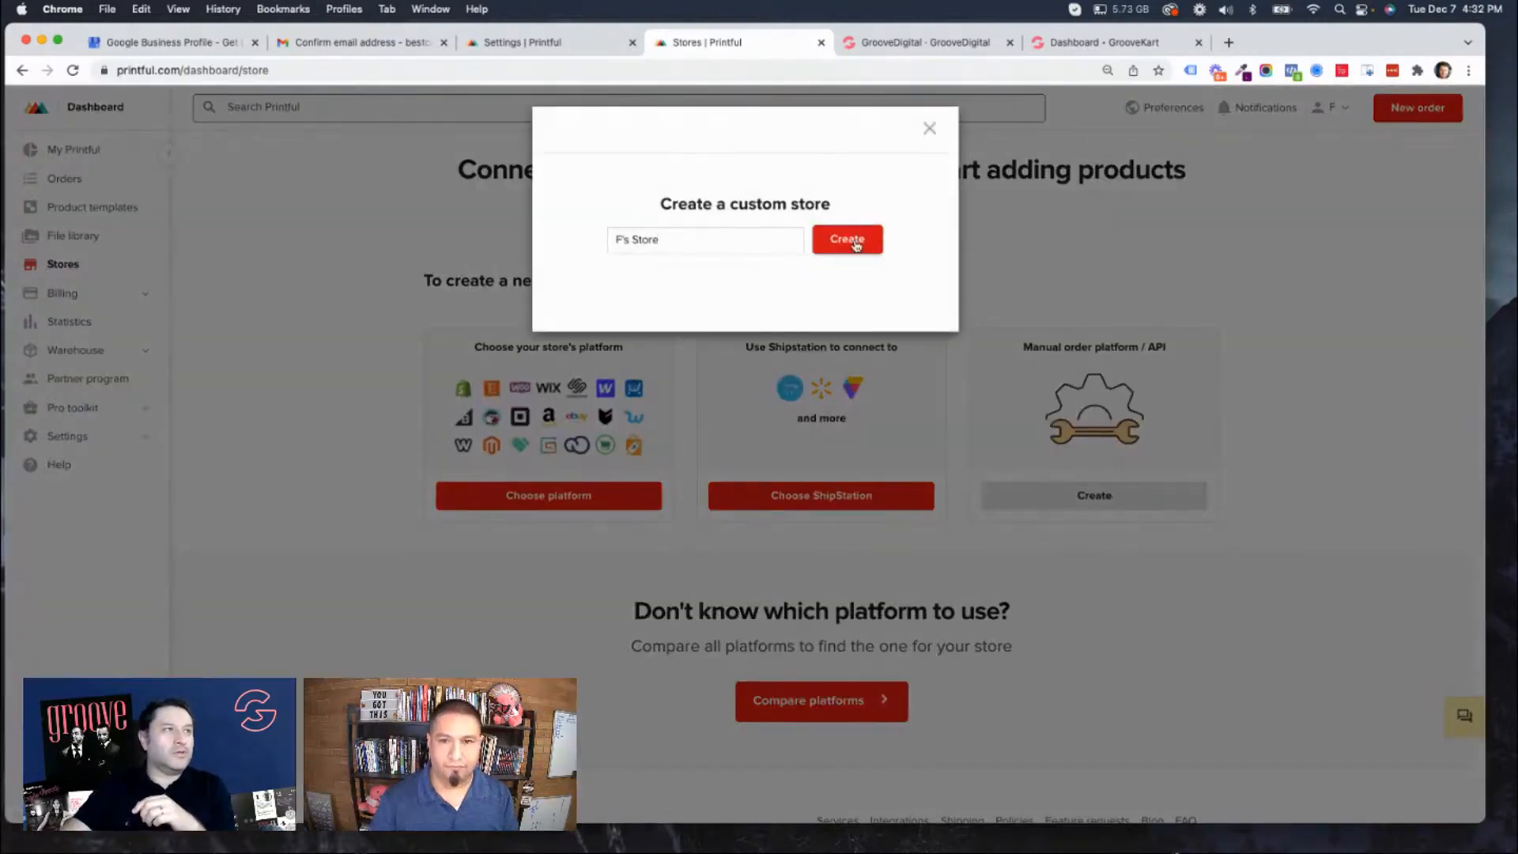
pyautogui.moveTo(667, 241); pyautogui.dragTo(573, 235)
pyautogui.write('CatSwag')
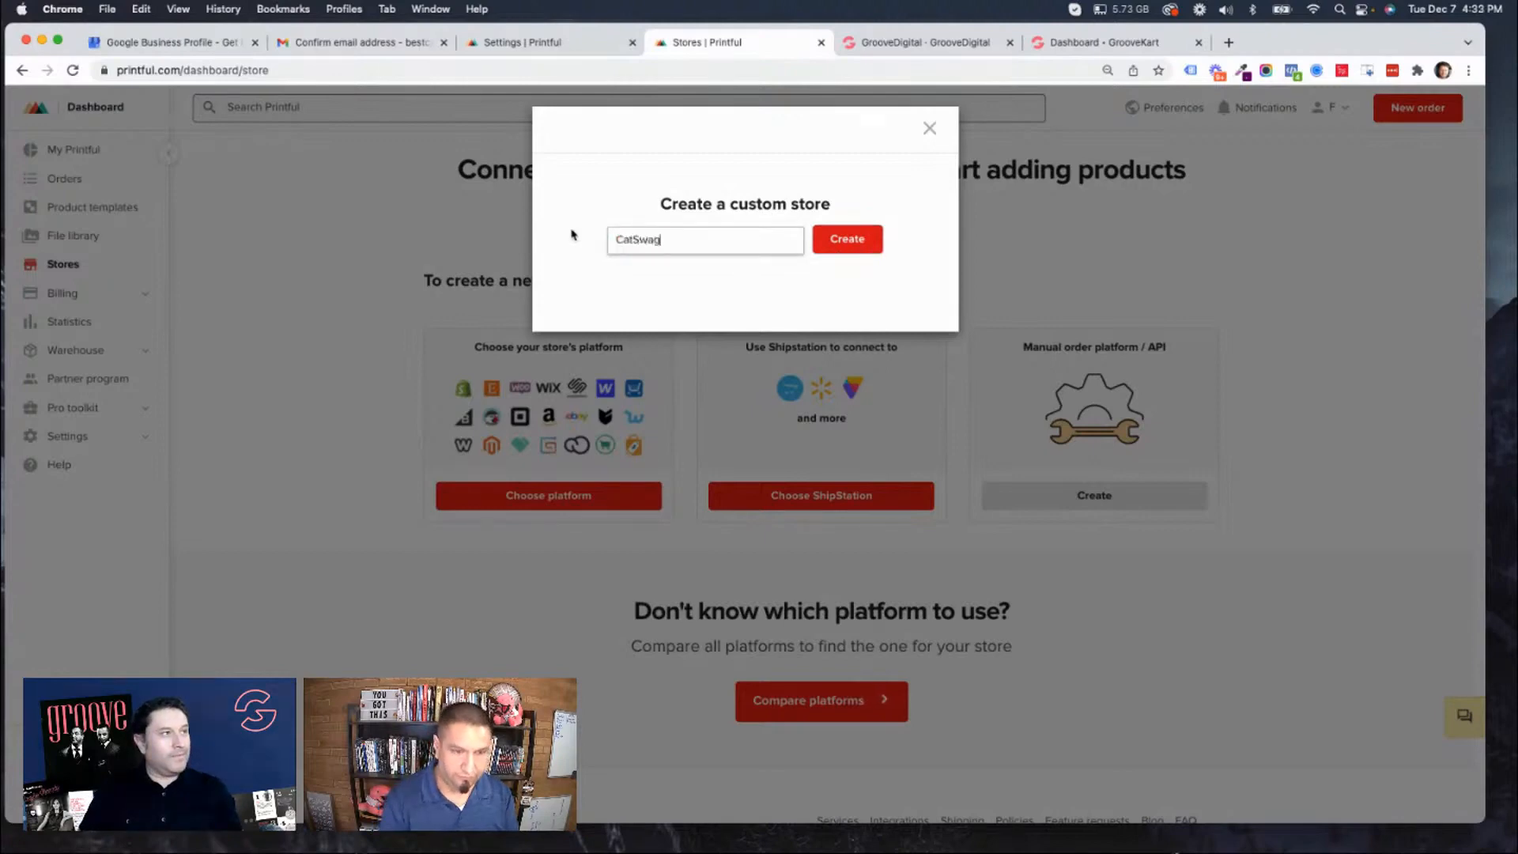
pyautogui.click(851, 251)
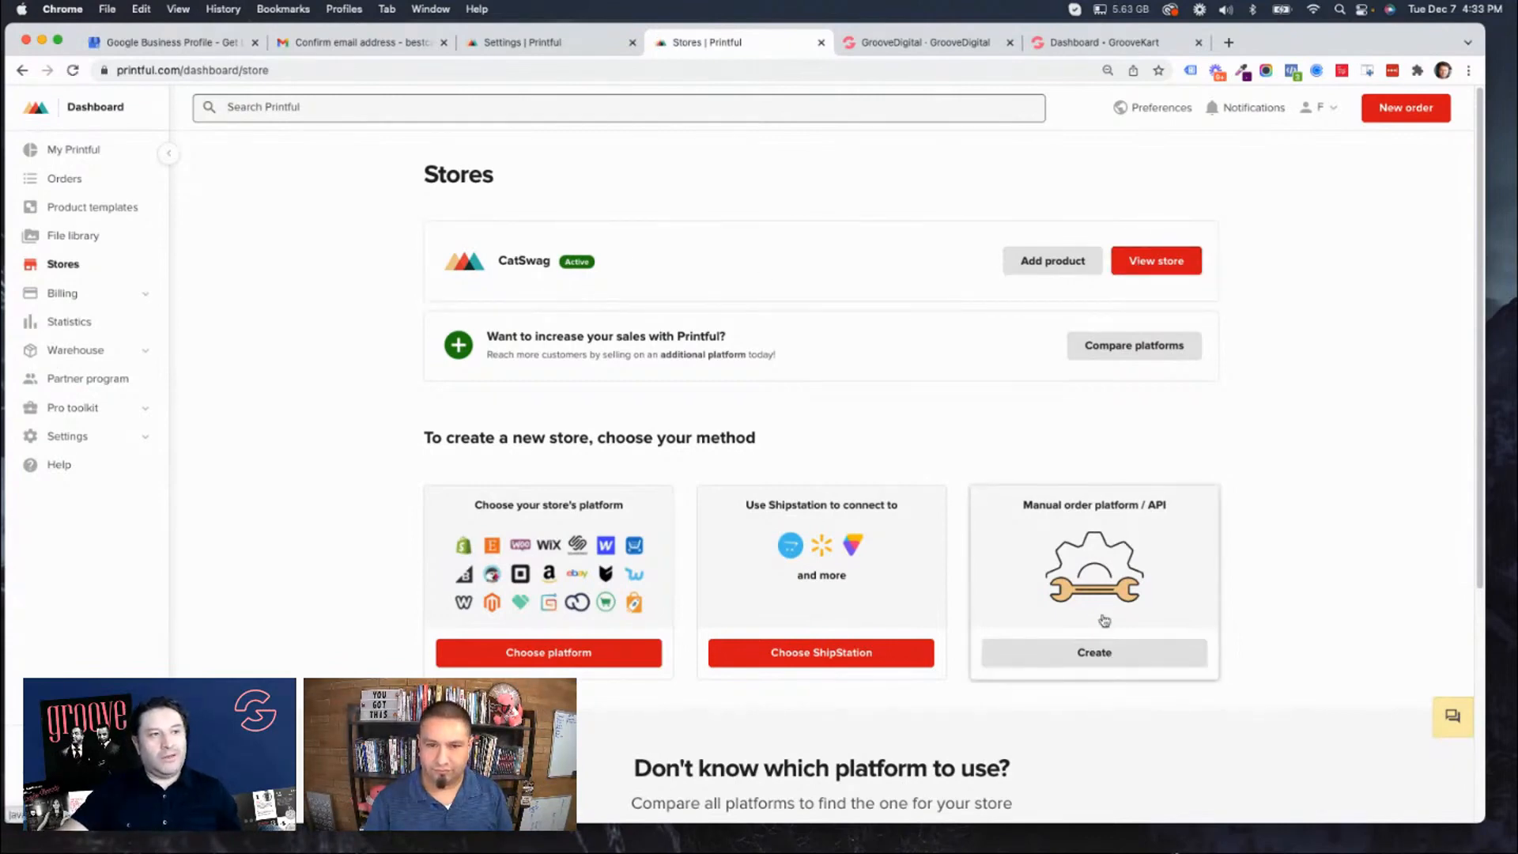
pyautogui.click(1077, 653)
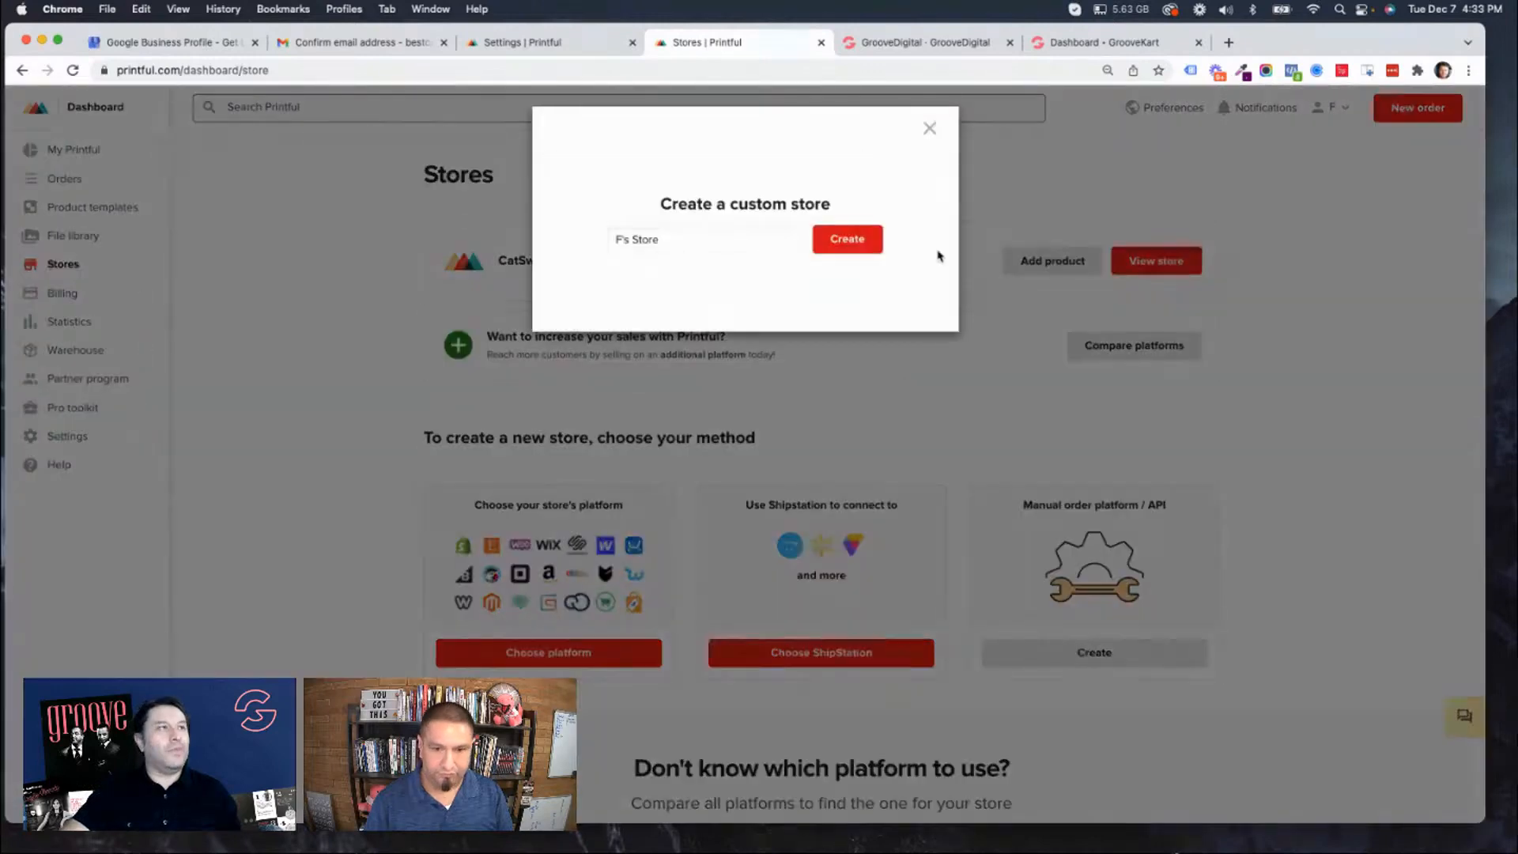
pyautogui.click(927, 127)
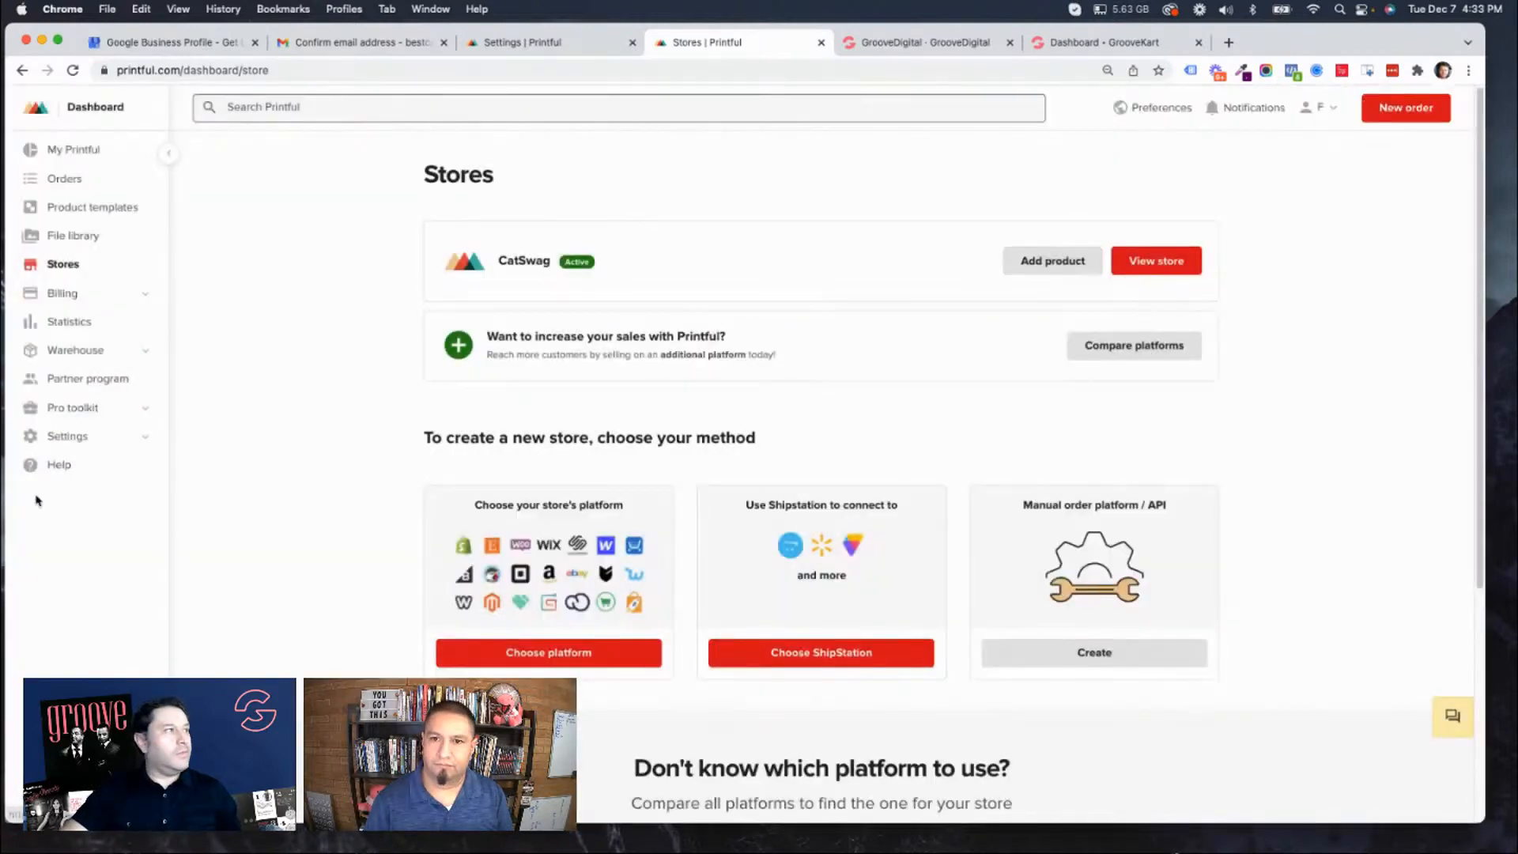
# Expand Printful's settings options, check the GrooveKart store dashboard, and return to Printful's Stores page.
pyautogui.click(147, 441)
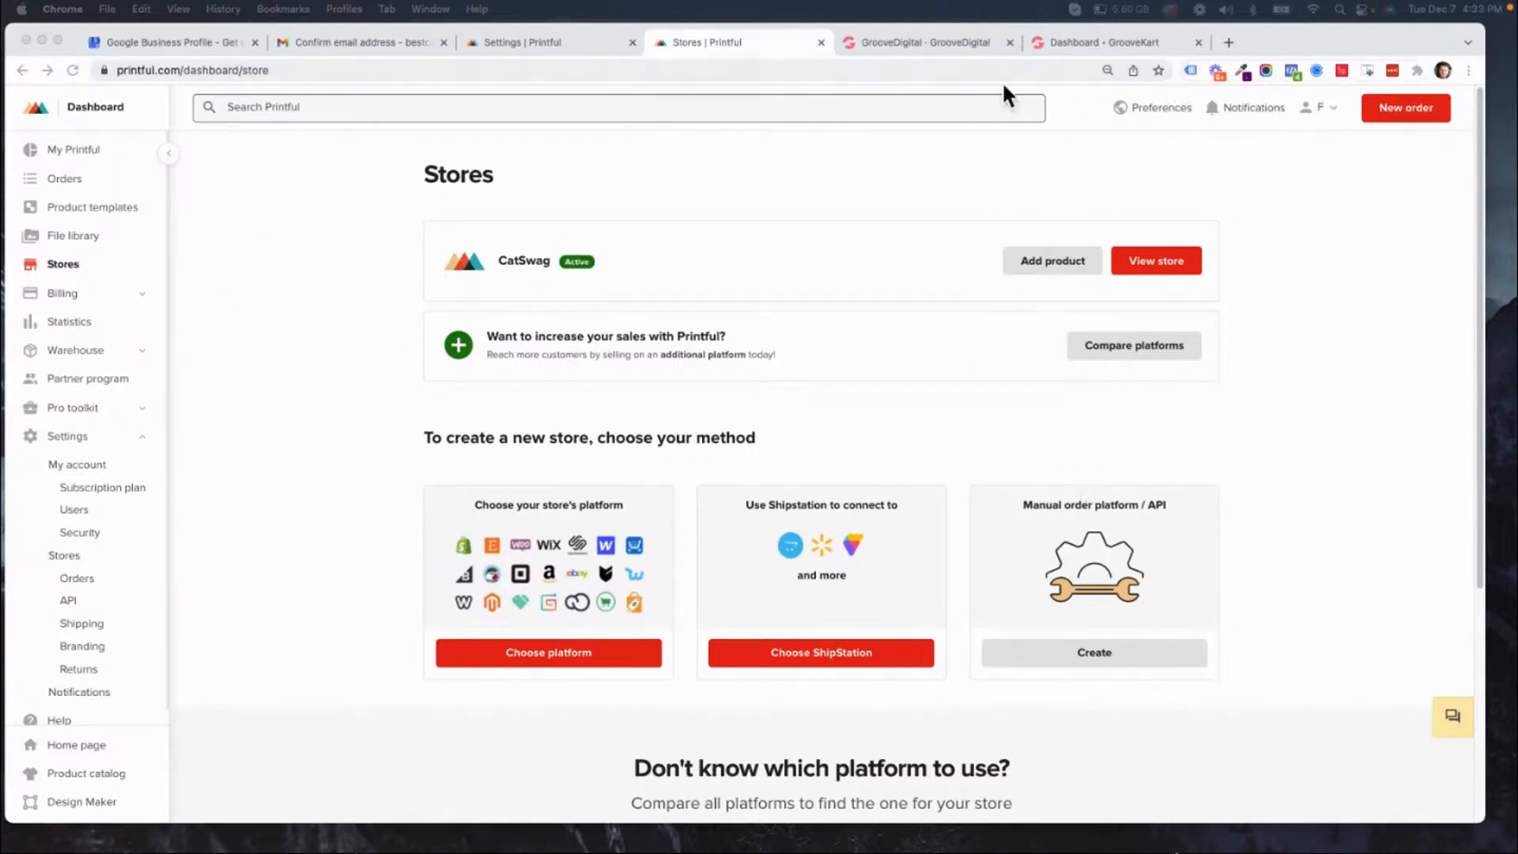
pyautogui.click(1075, 41)
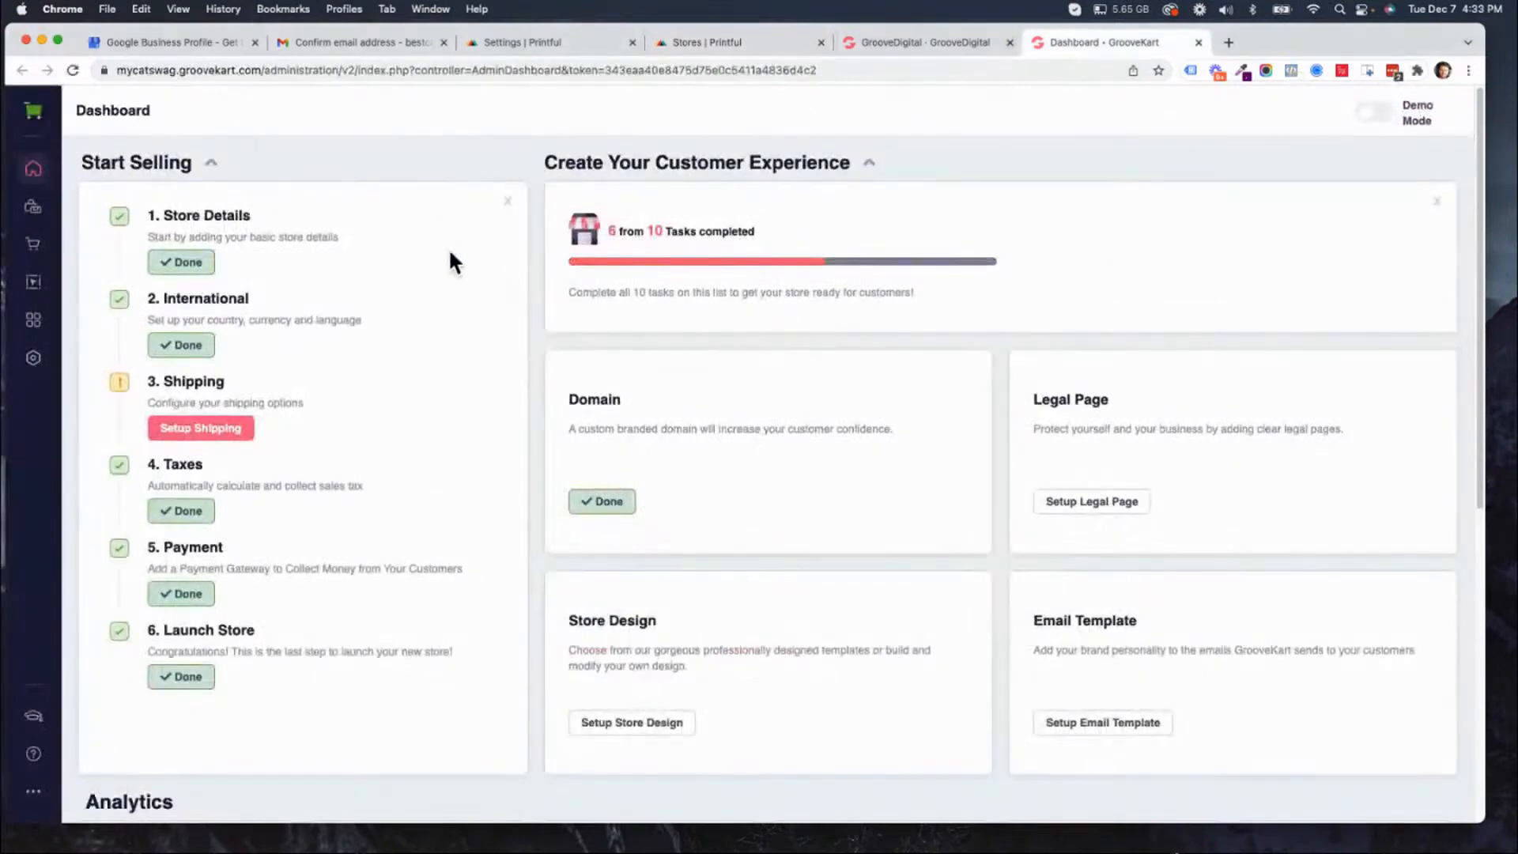
pyautogui.click(977, 49)
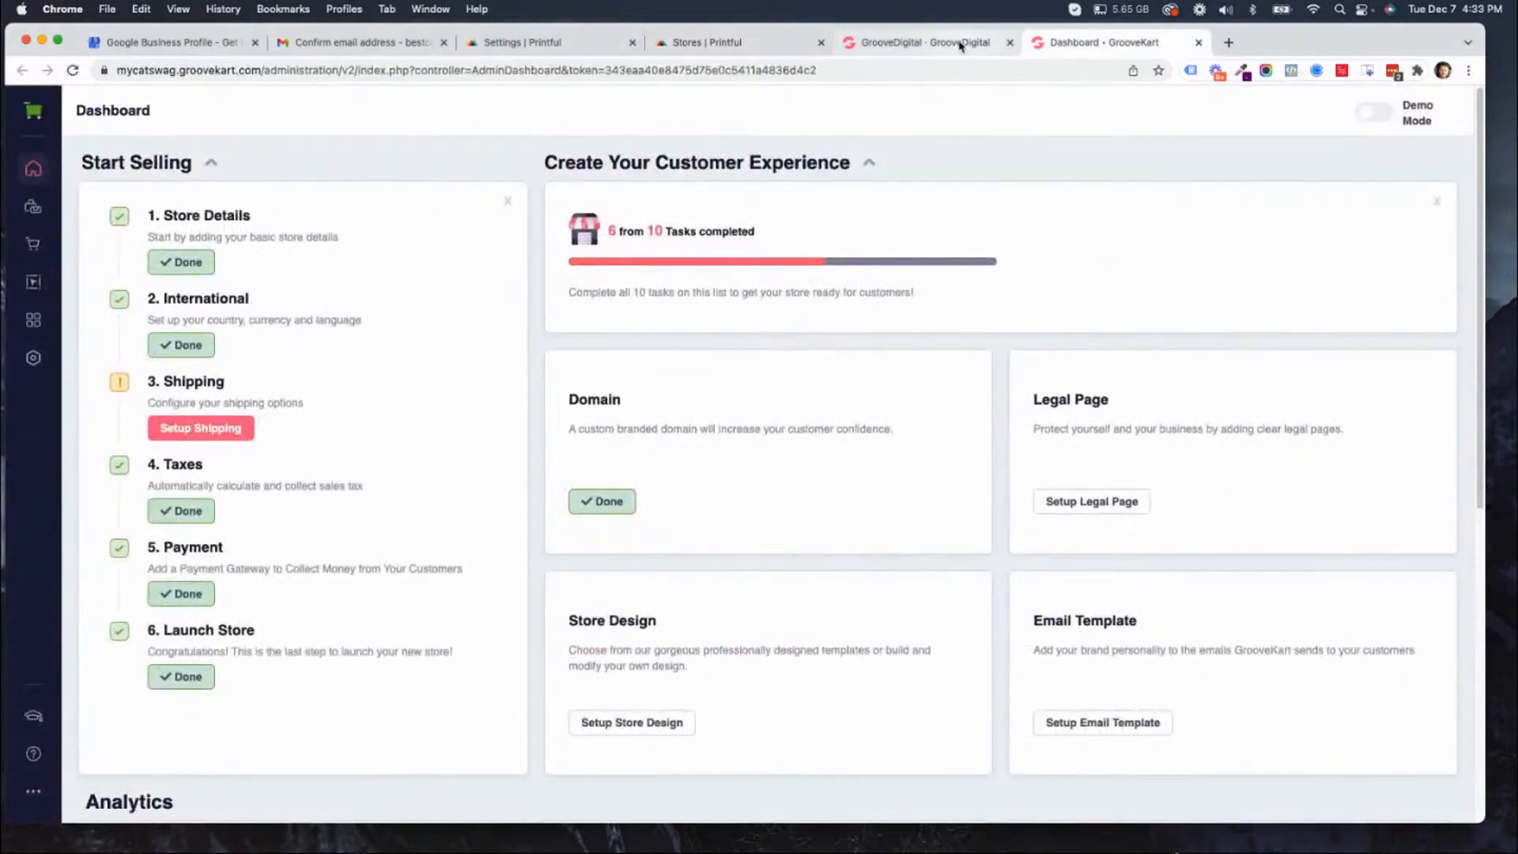
pyautogui.click(1076, 42)
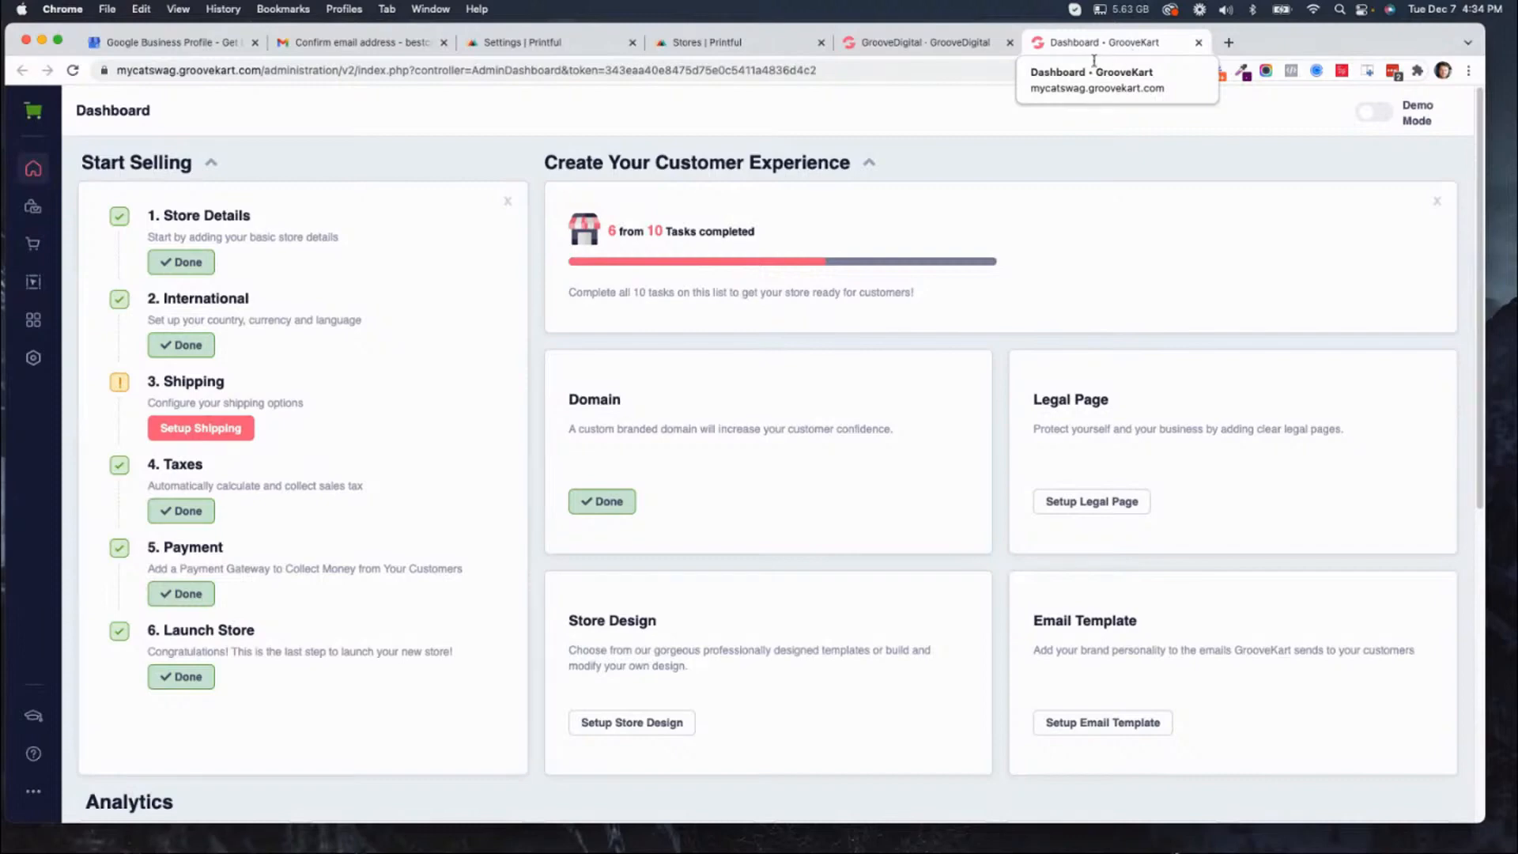
pyautogui.click(712, 49)
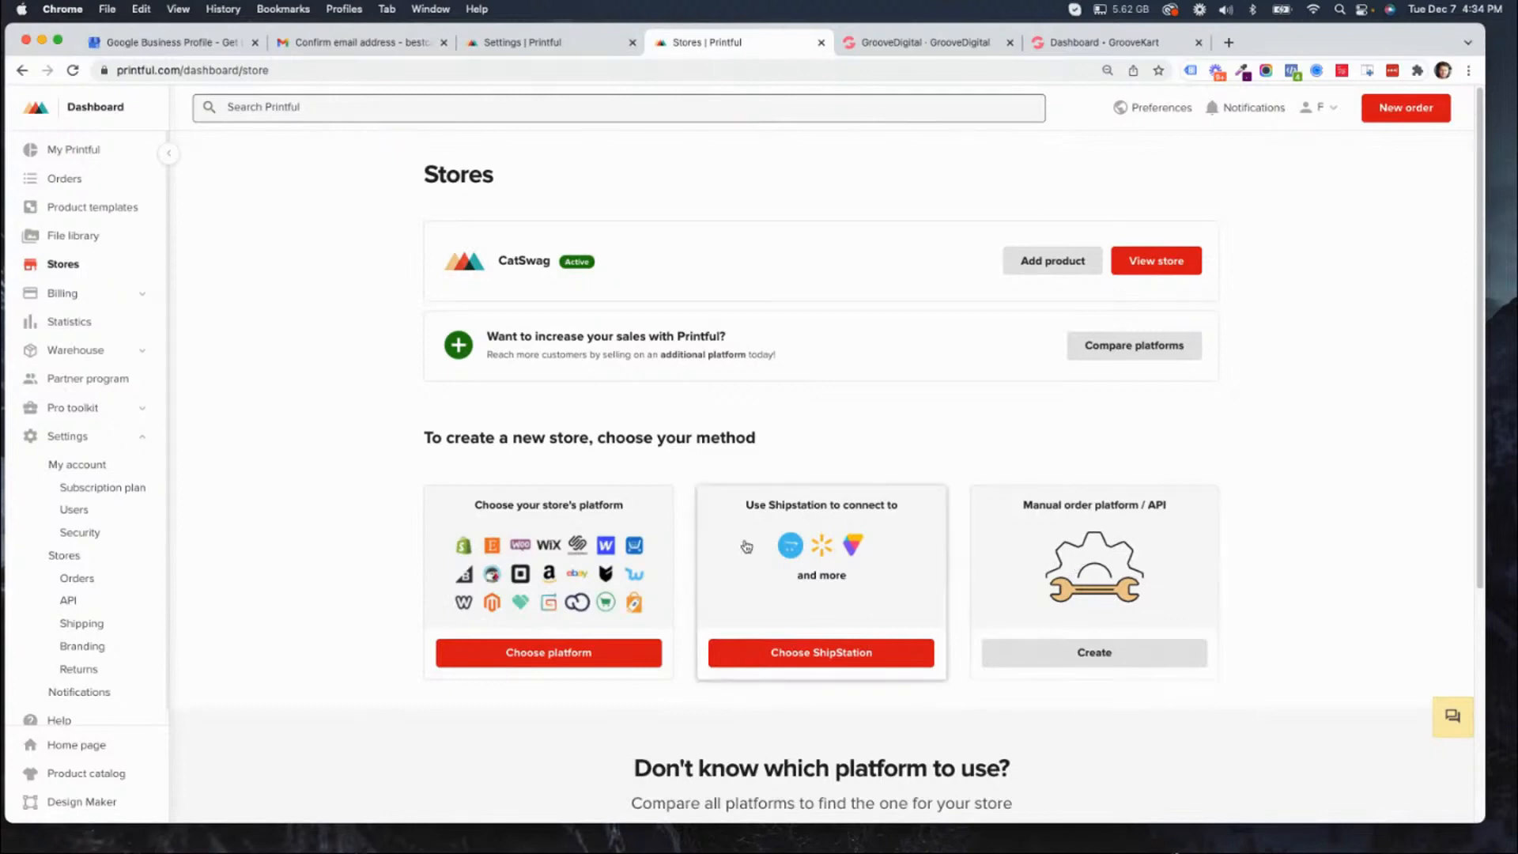
# Enable API access for the CatSwag store in Printful's API settings and accept the photo and image upload conditions.
pyautogui.scroll(-5, 320, 462)
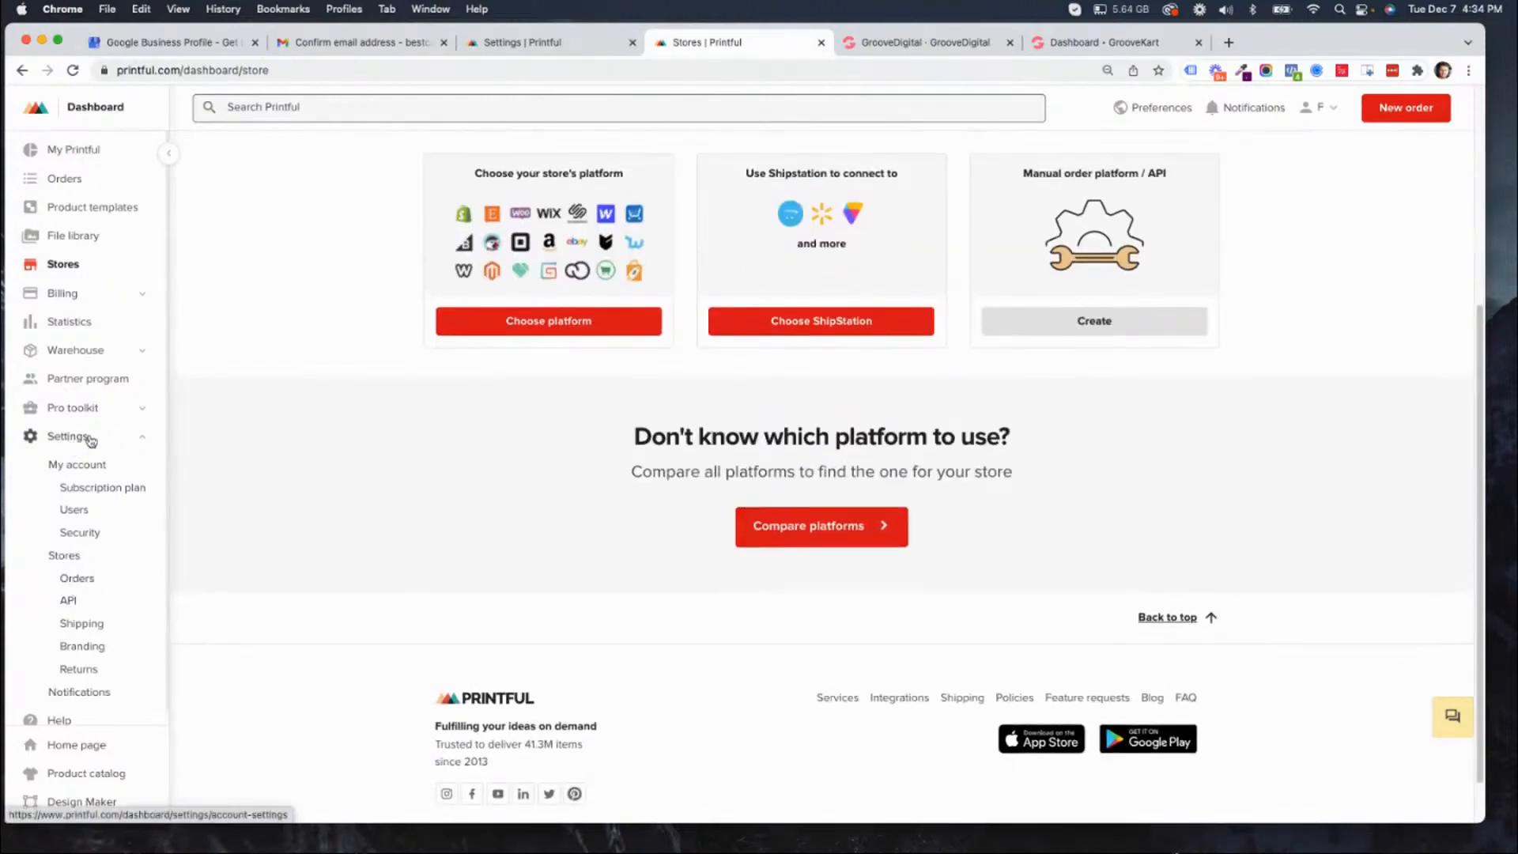
pyautogui.click(69, 602)
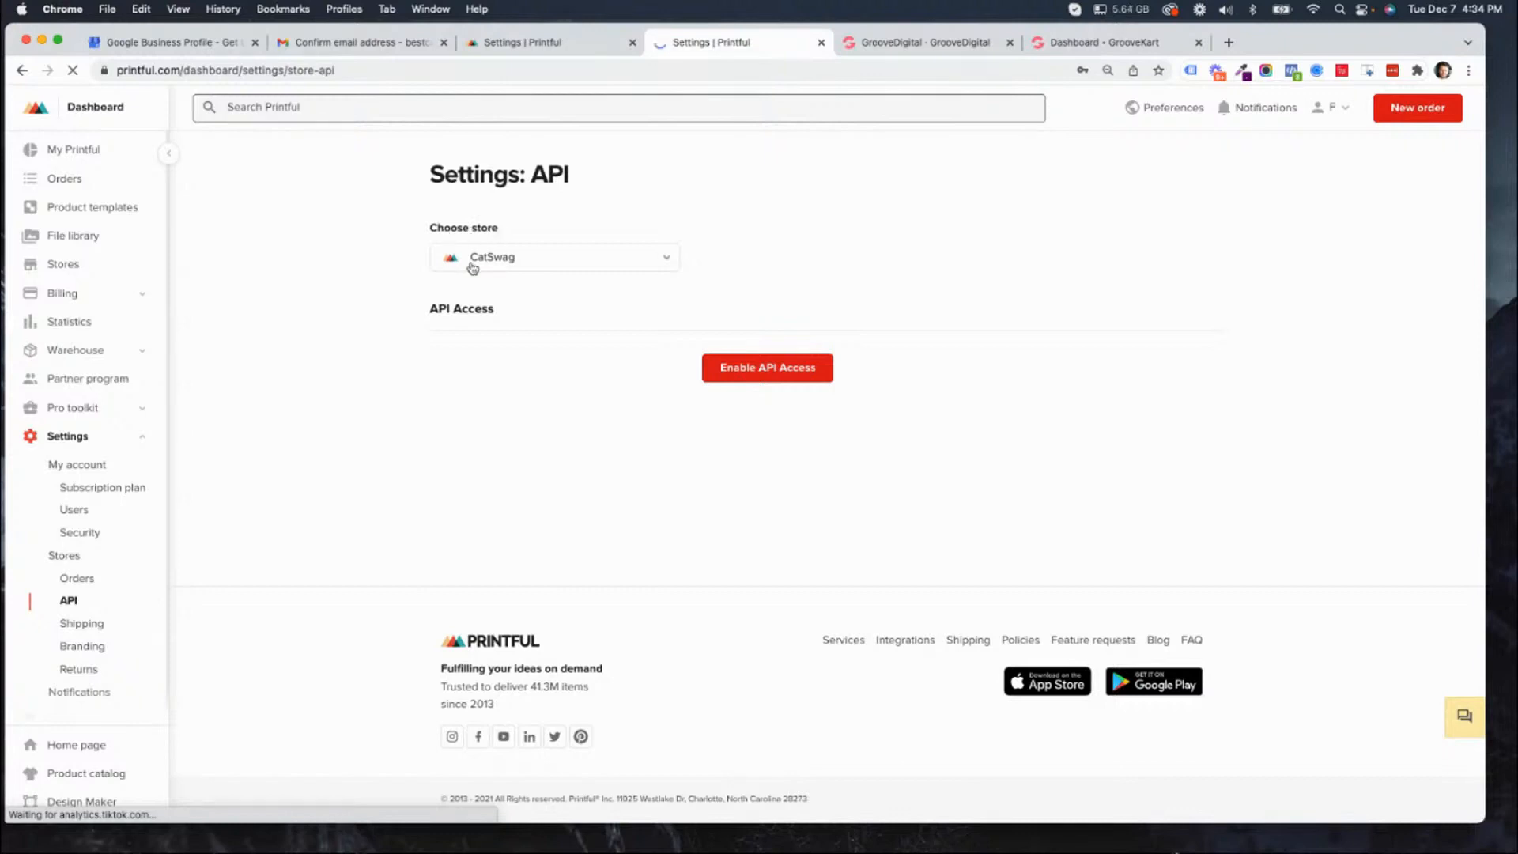
pyautogui.click(779, 370)
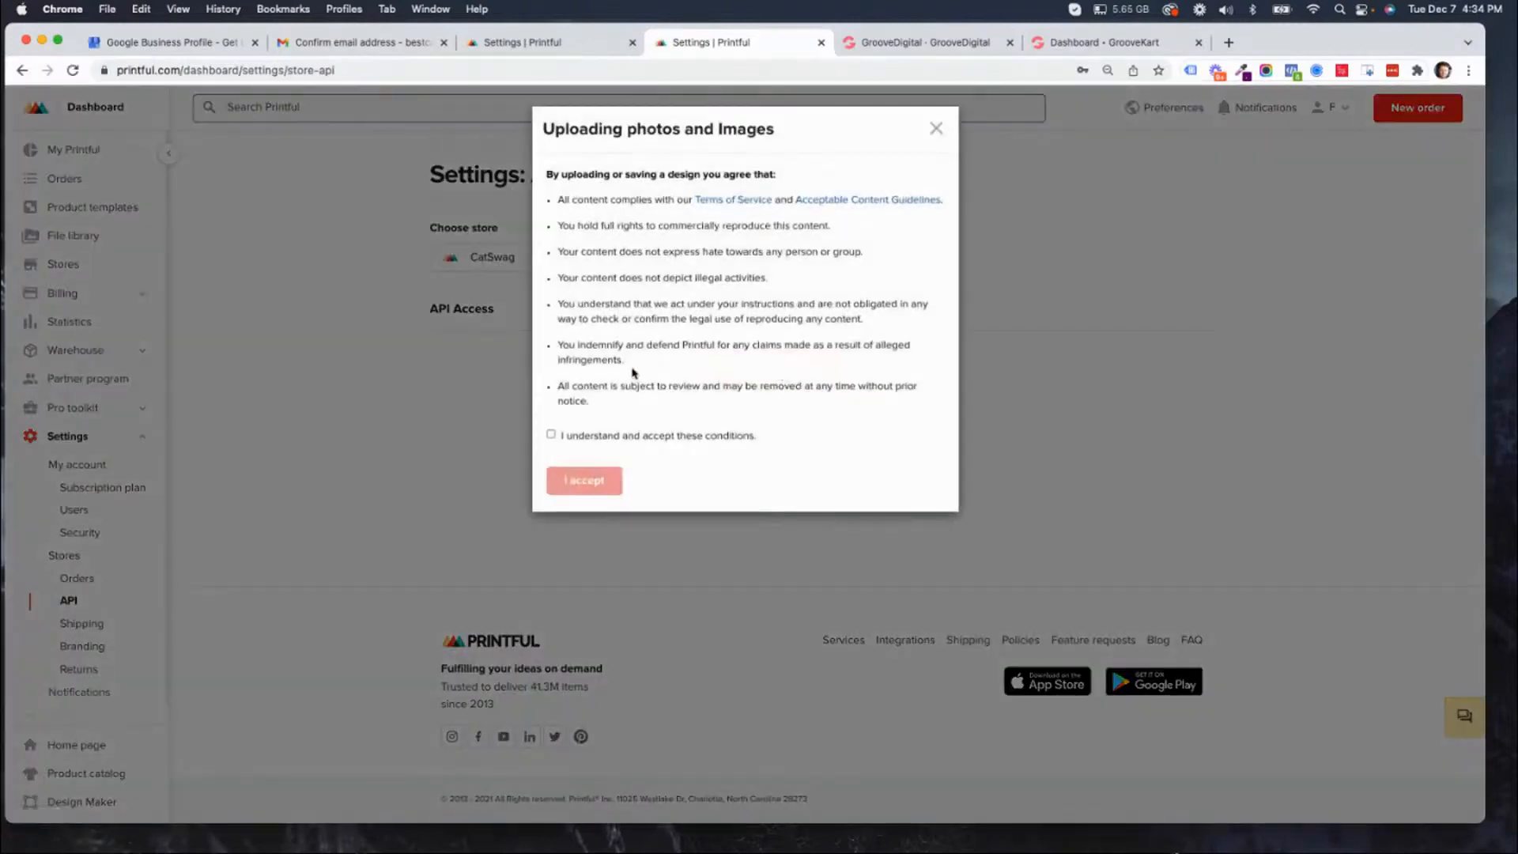
pyautogui.click(551, 434)
pyautogui.click(584, 482)
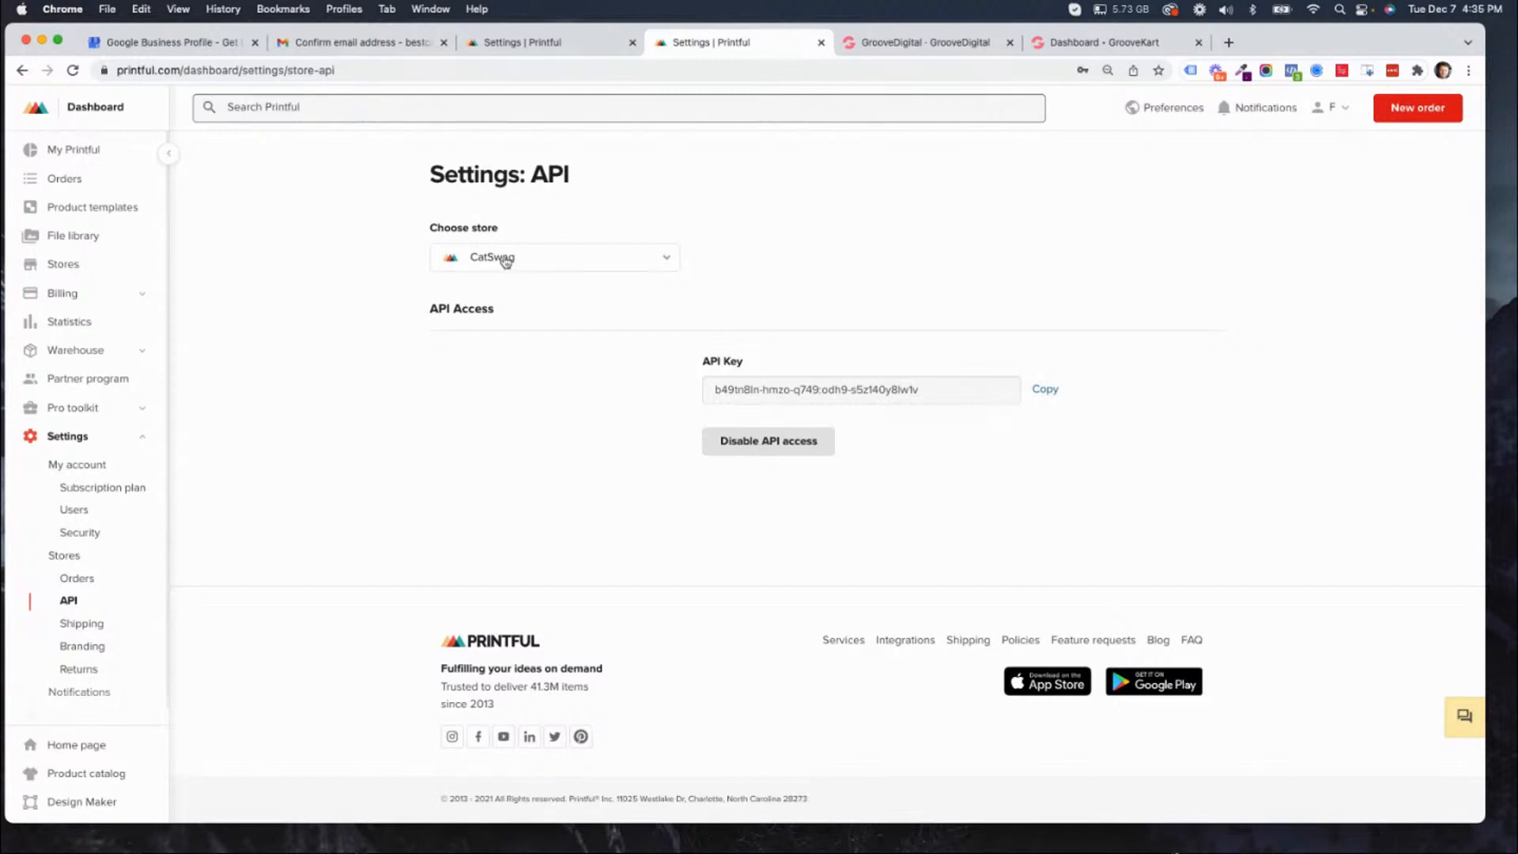
# Copy the CatSwag store's API key and open the Printful integration under POD & DropShipping in GrooveKart.
pyautogui.click(1045, 393)
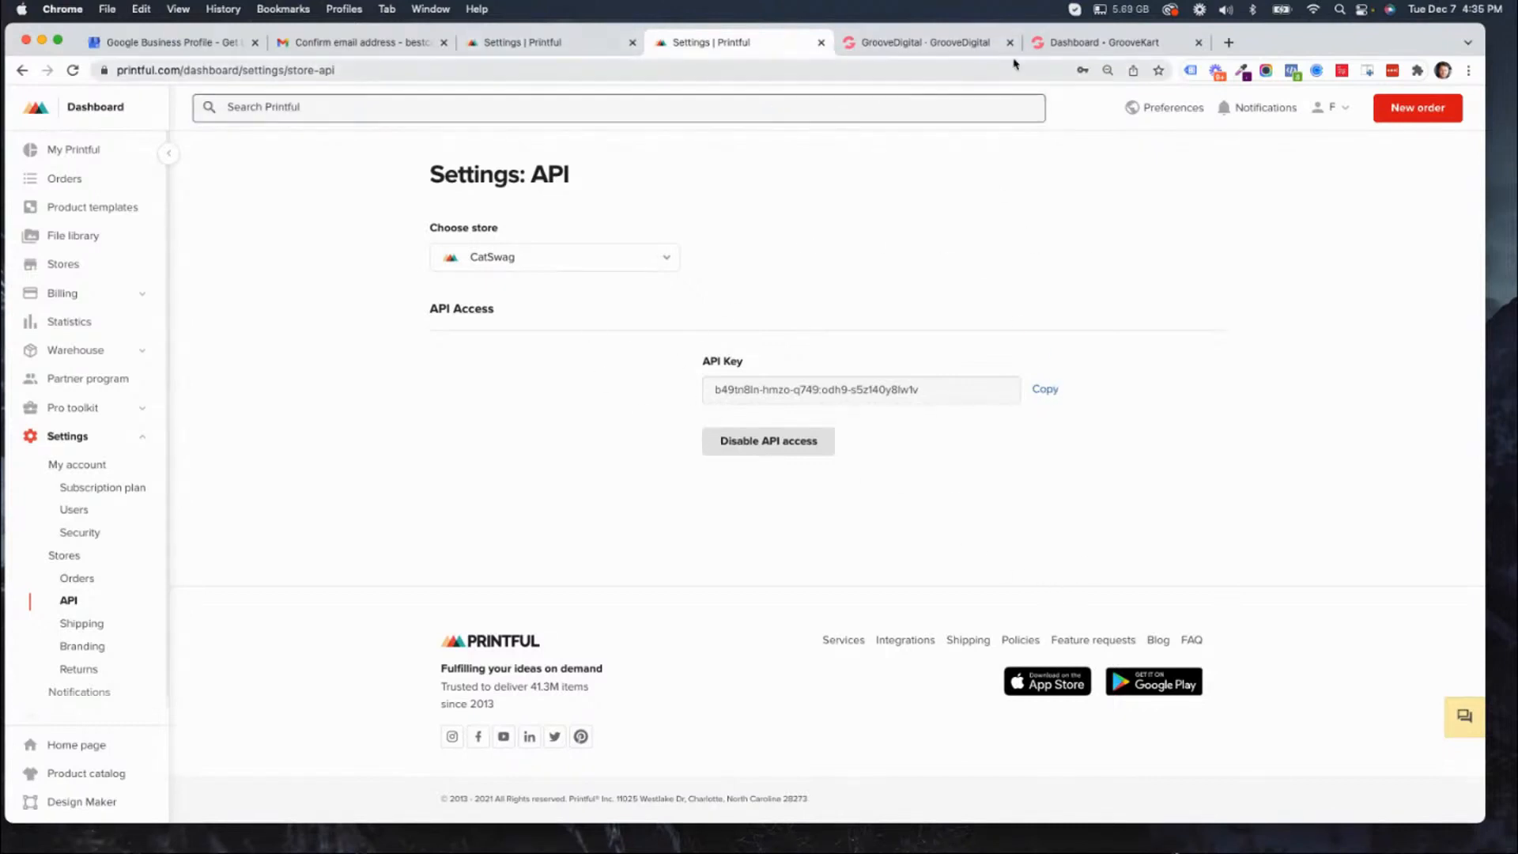
pyautogui.click(1080, 46)
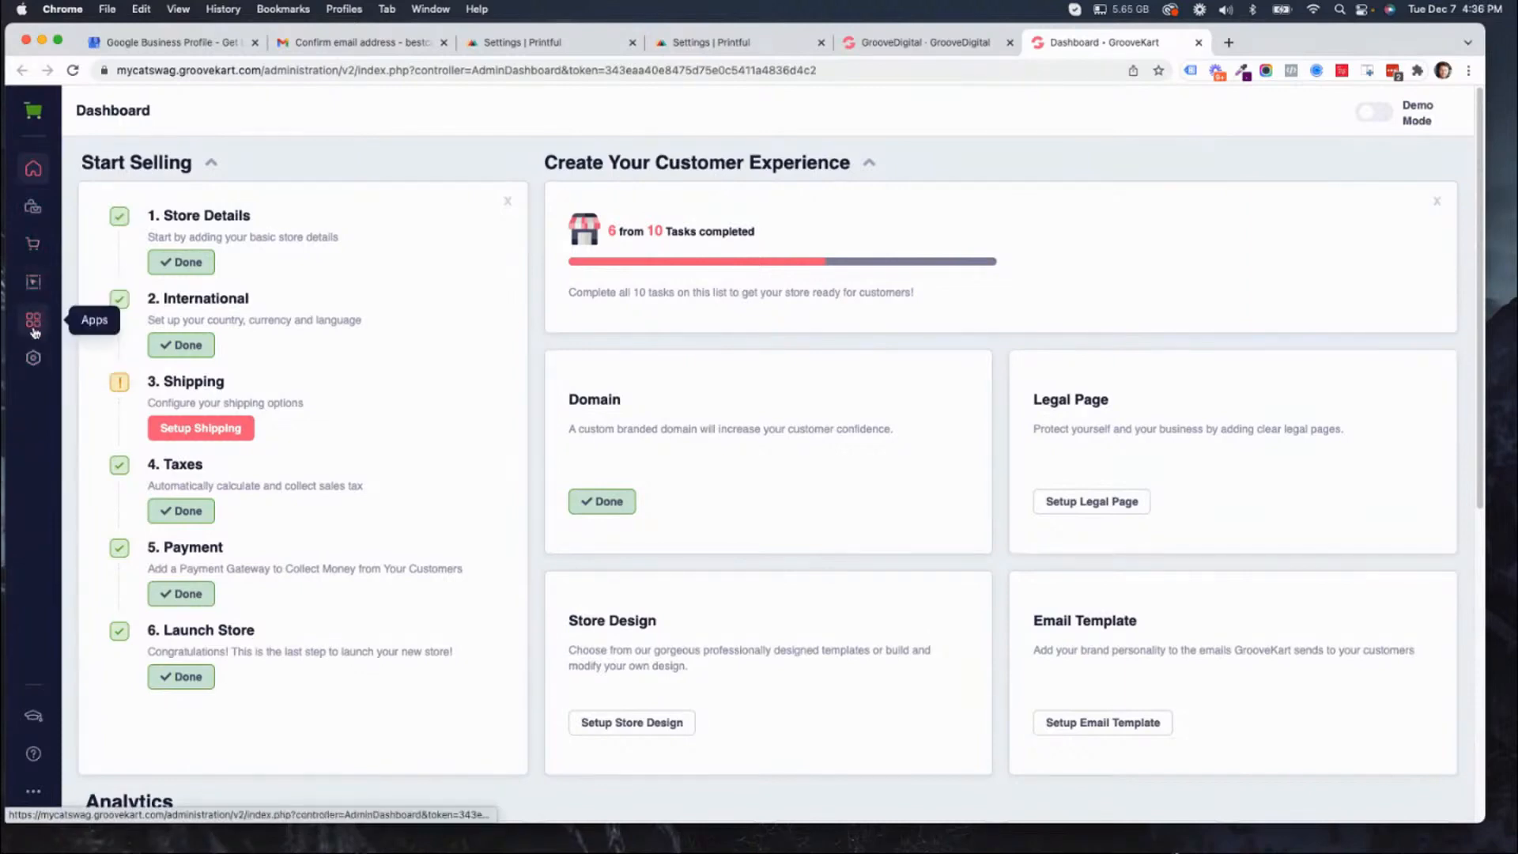
pyautogui.click(34, 210)
pyautogui.click(112, 318)
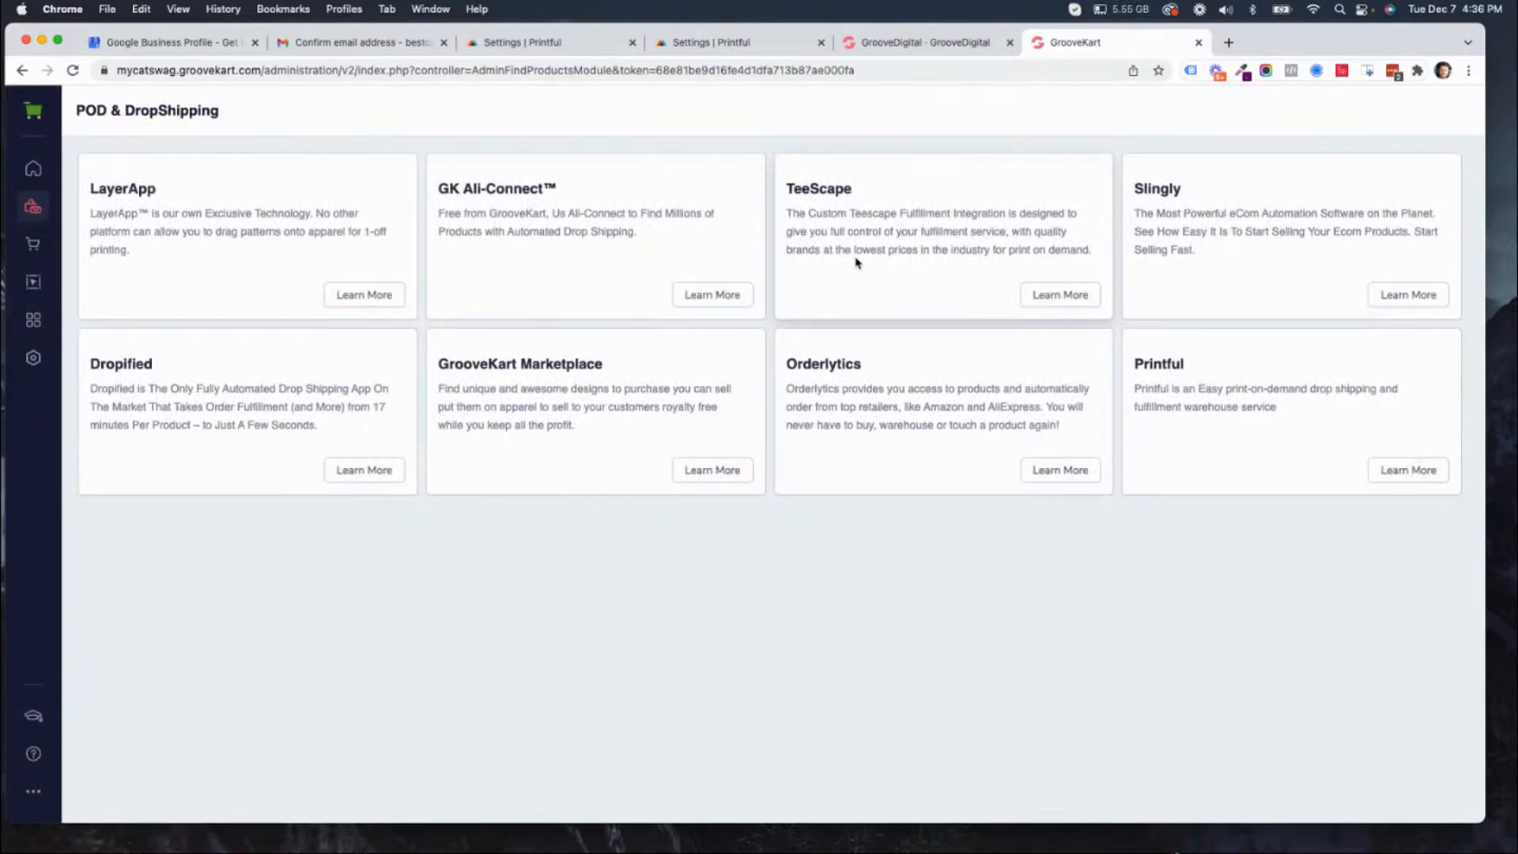
pyautogui.click(1410, 470)
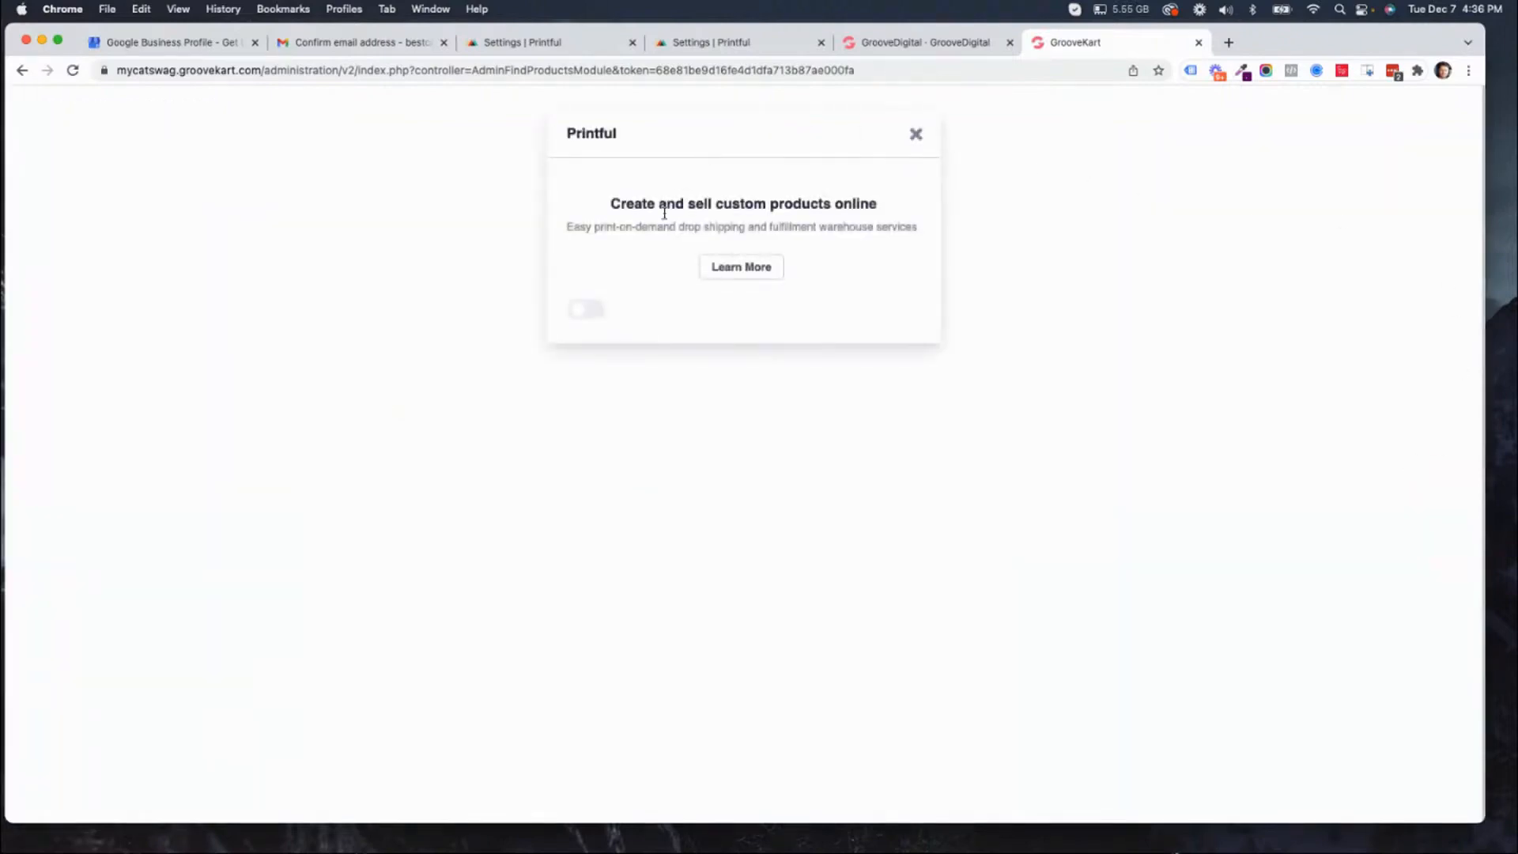
# Enable the Printful integration in GrooveKart and open its configuration page.
pyautogui.click(588, 313)
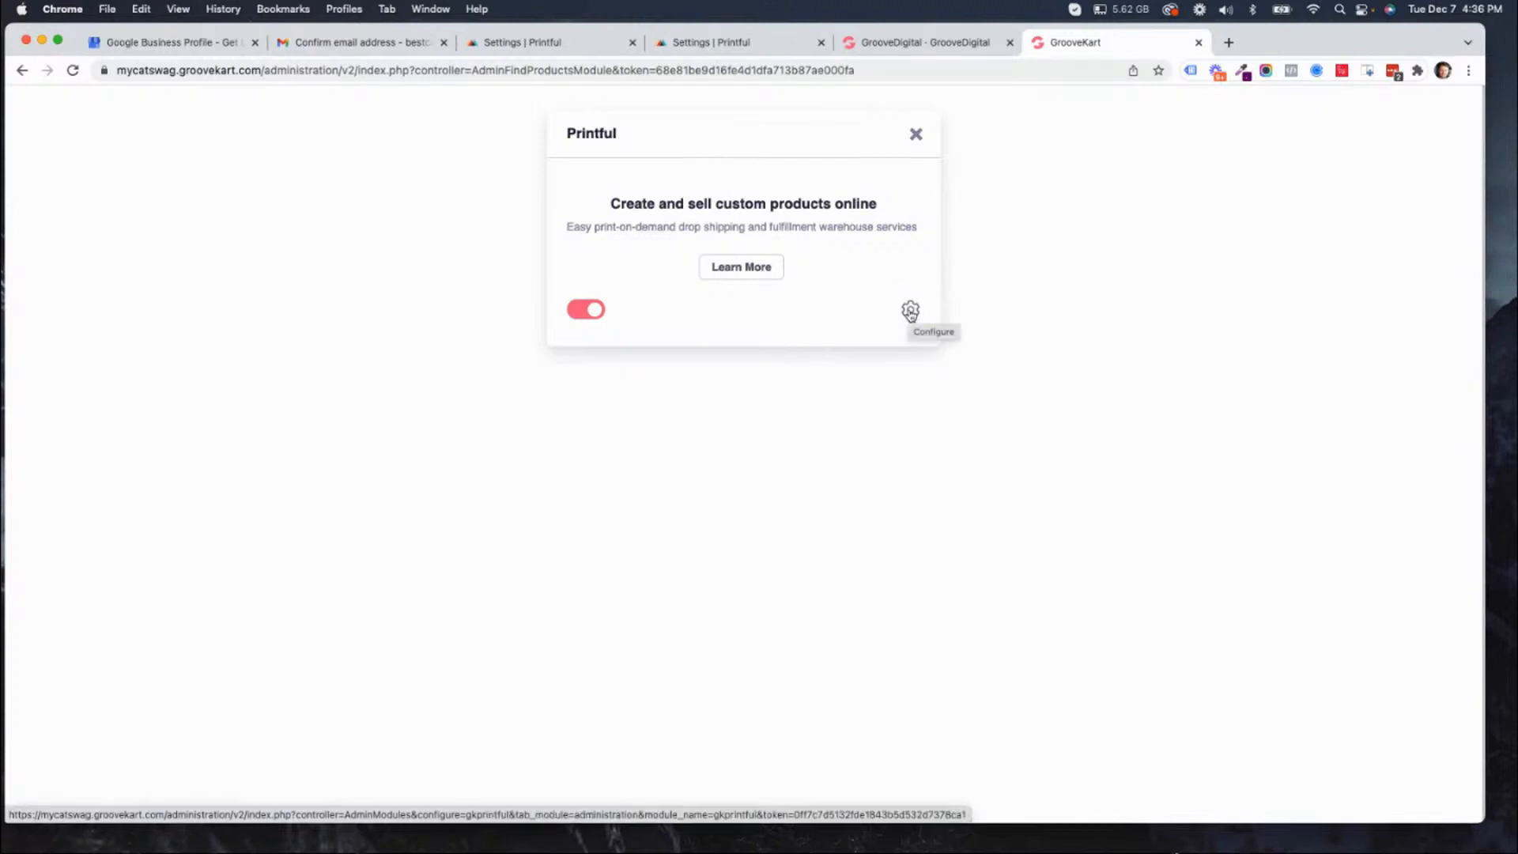
pyautogui.click(910, 311)
pyautogui.click(913, 311)
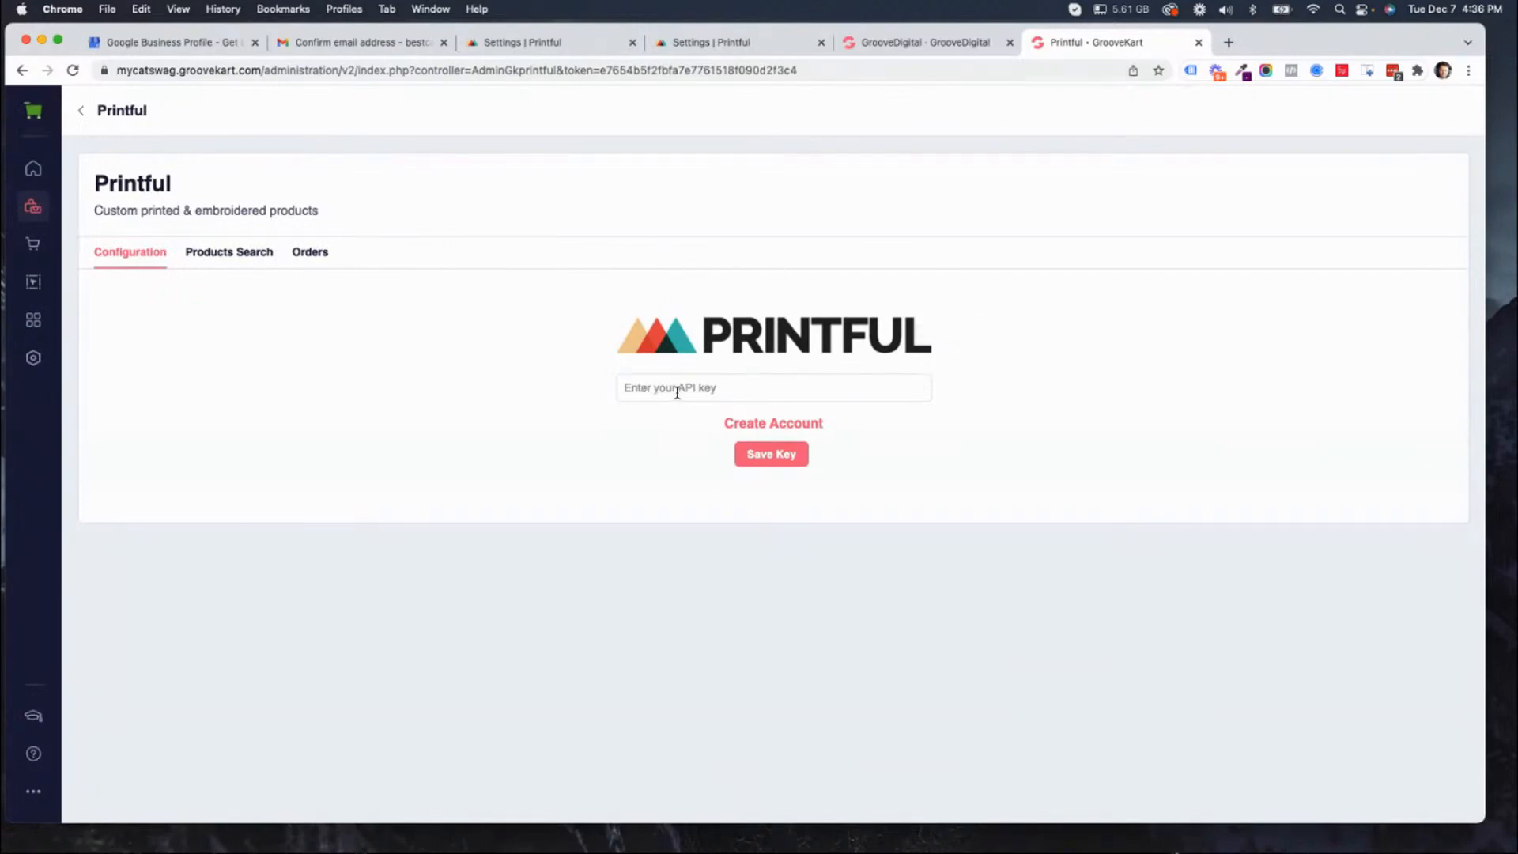
# Copy the CatSwag store's API key from Printful, paste it into GrooveKart's Printful configuration and save the key.
pyautogui.click(741, 45)
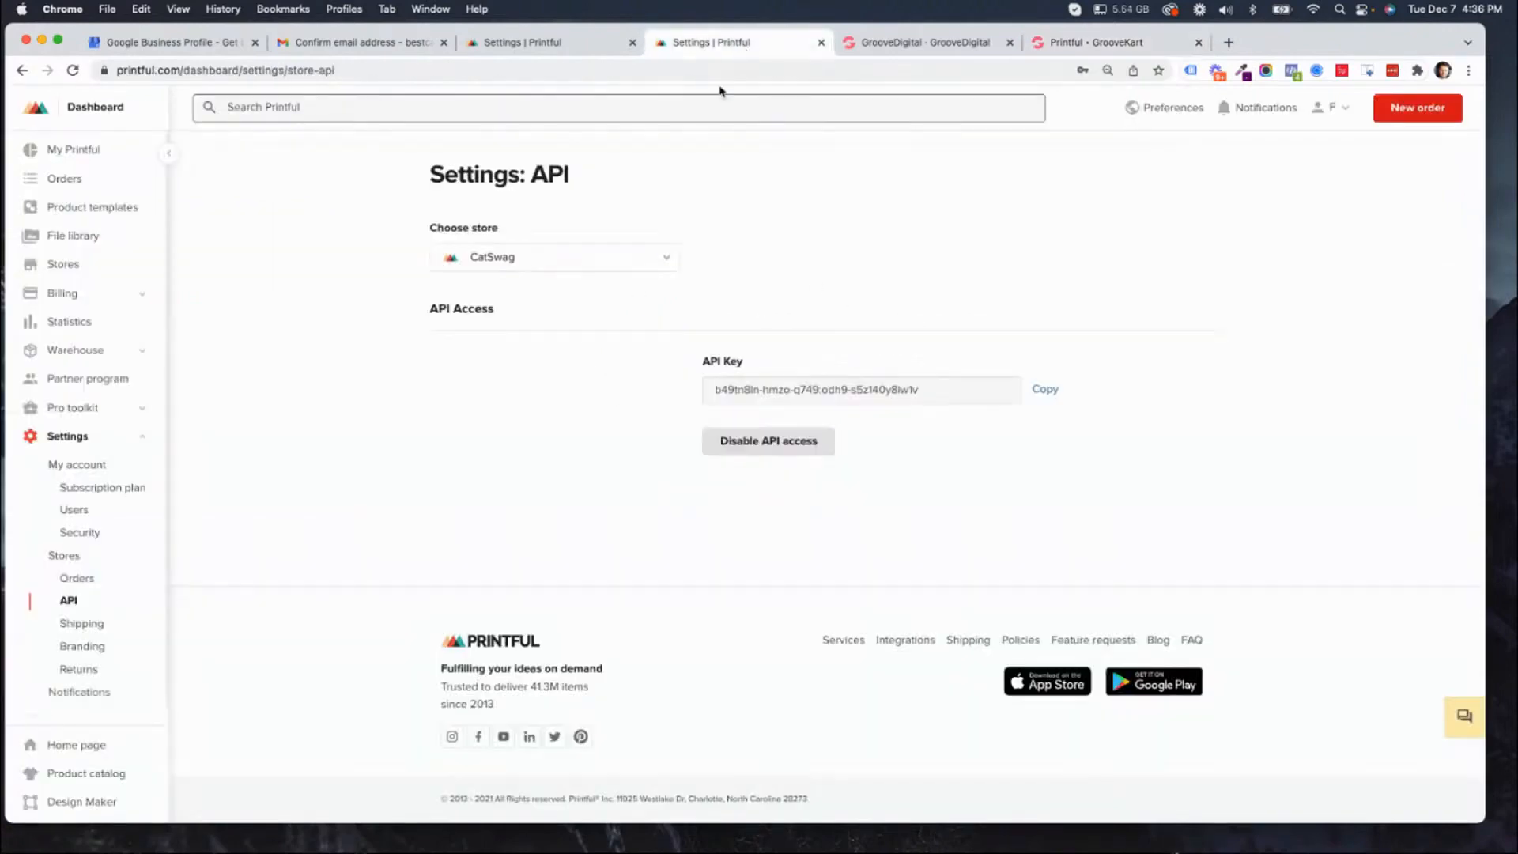
pyautogui.click(1044, 389)
pyautogui.click(1129, 42)
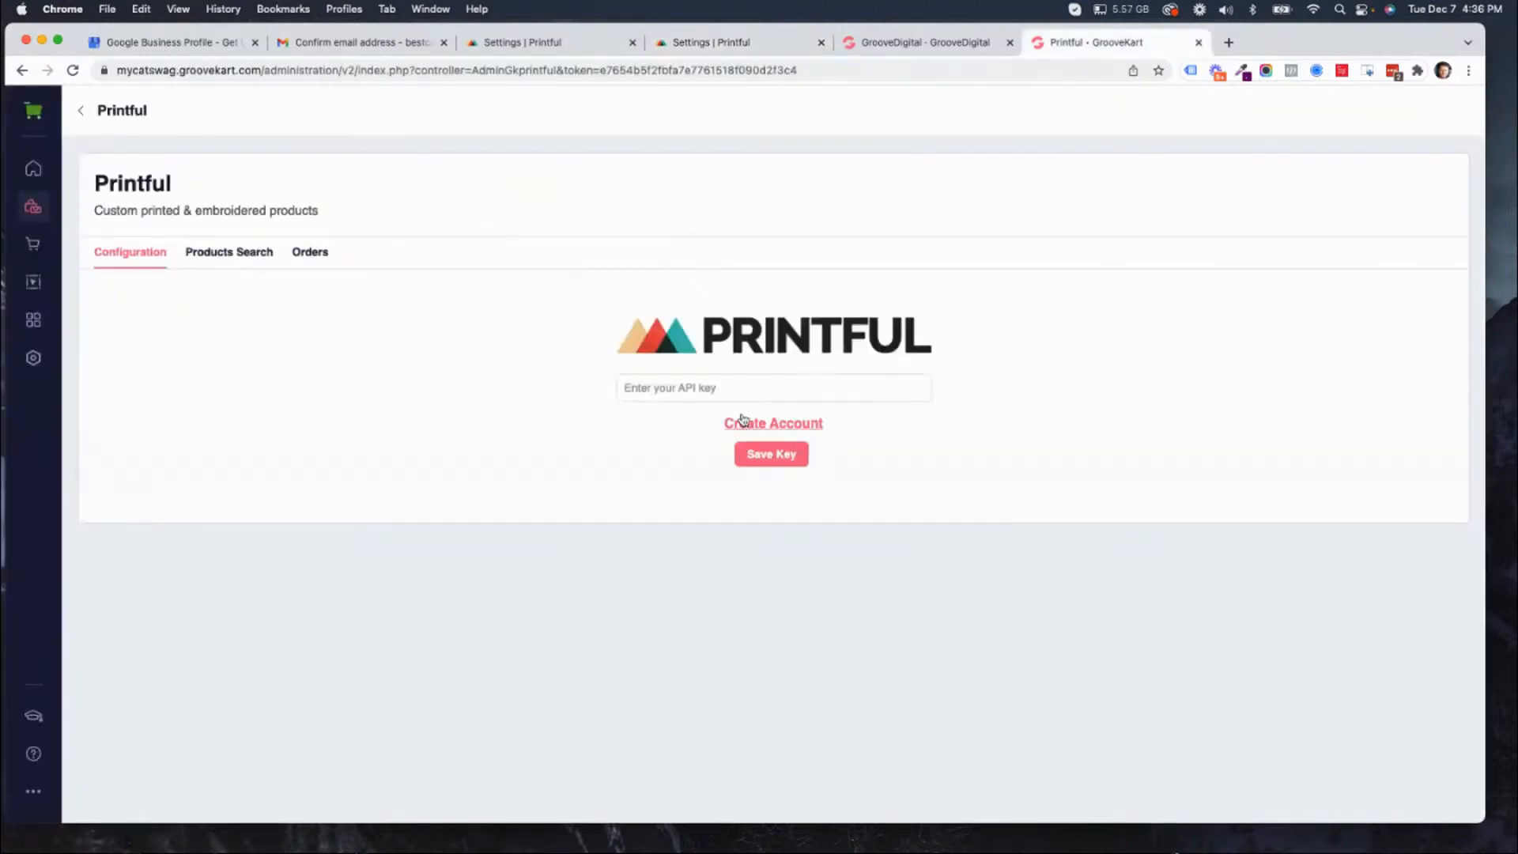
pyautogui.rightClick(740, 387)
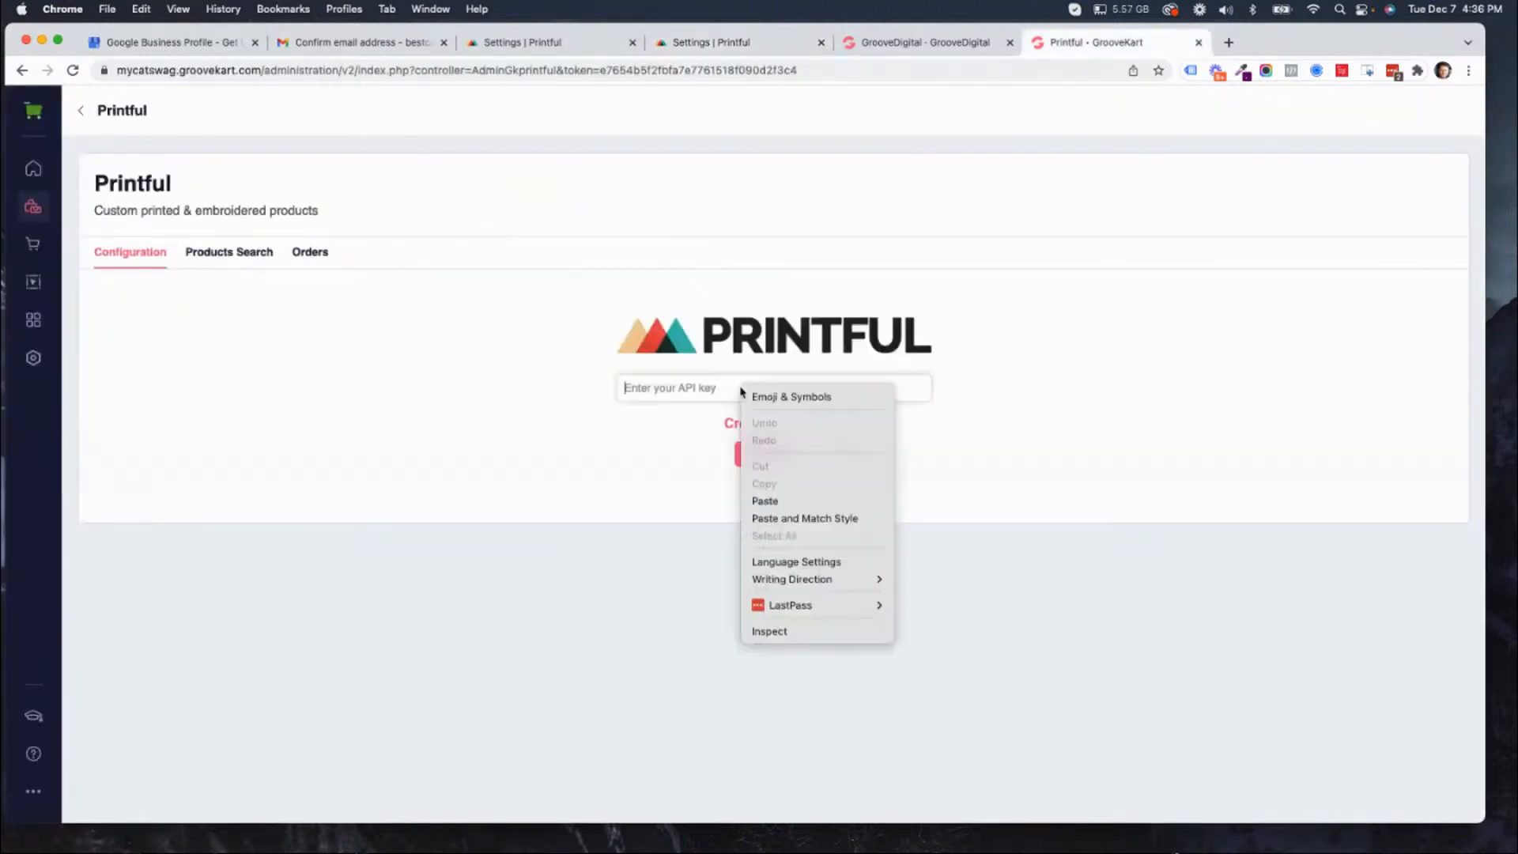
pyautogui.click(780, 499)
pyautogui.click(774, 457)
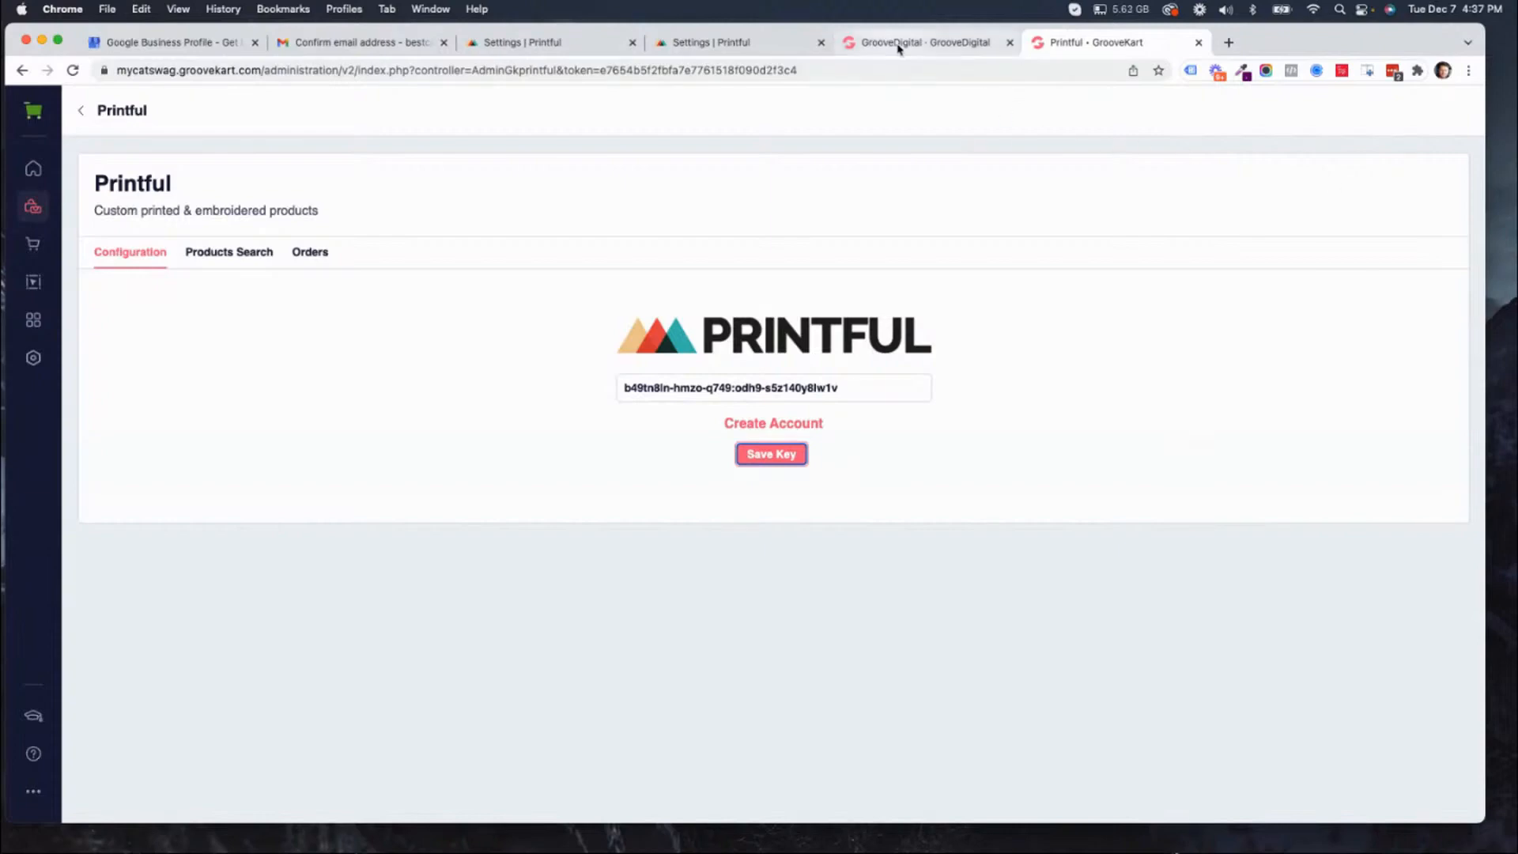
# Review Printful's API settings, close the GrooveDigital My Stores page and return to GrooveKart's Printful configuration.
pyautogui.click(744, 44)
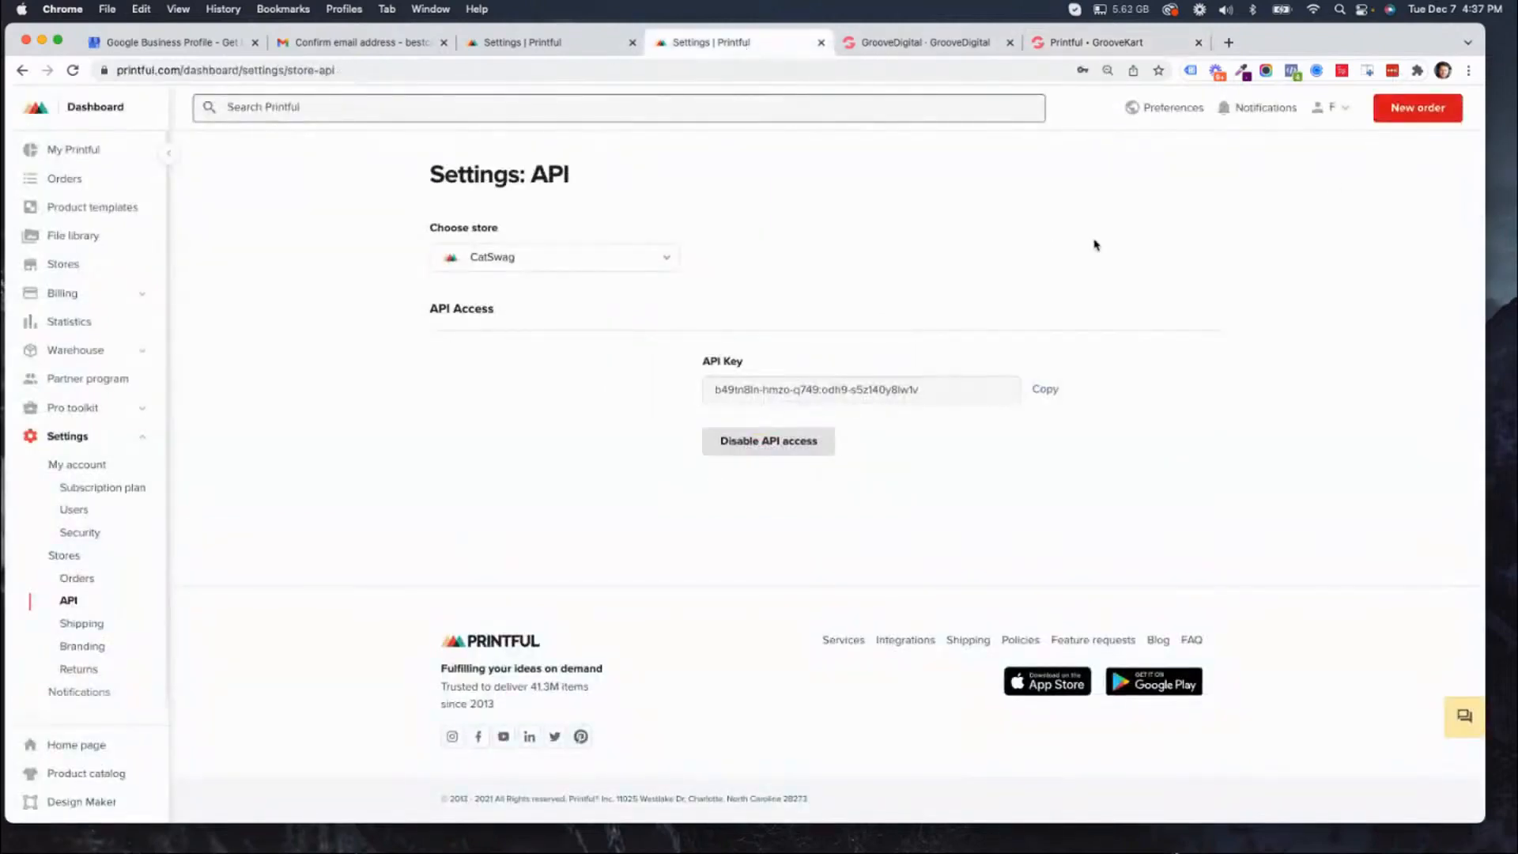
pyautogui.click(925, 47)
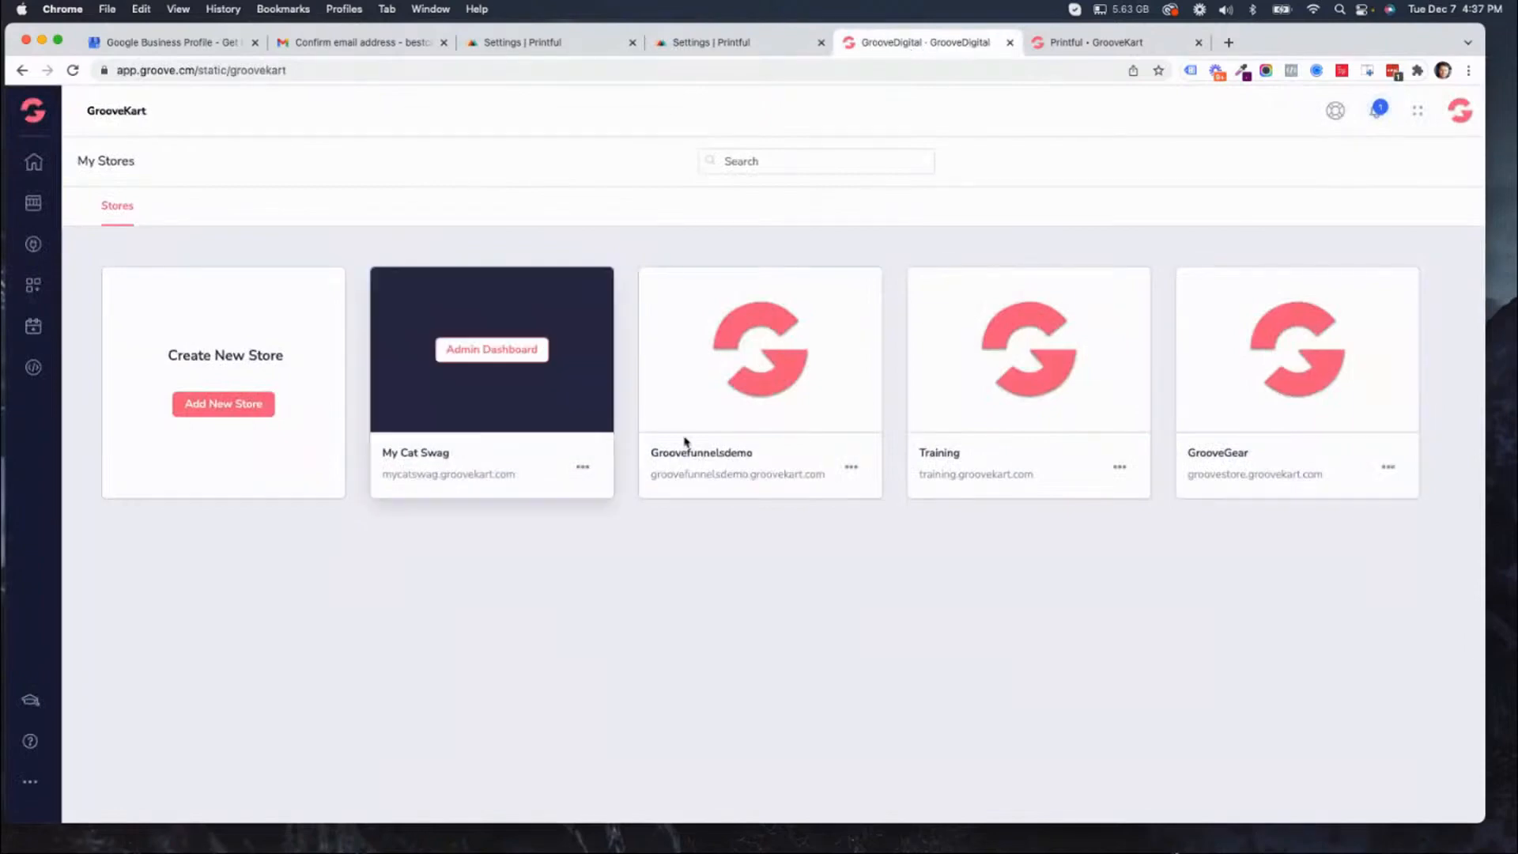
pyautogui.click(1010, 42)
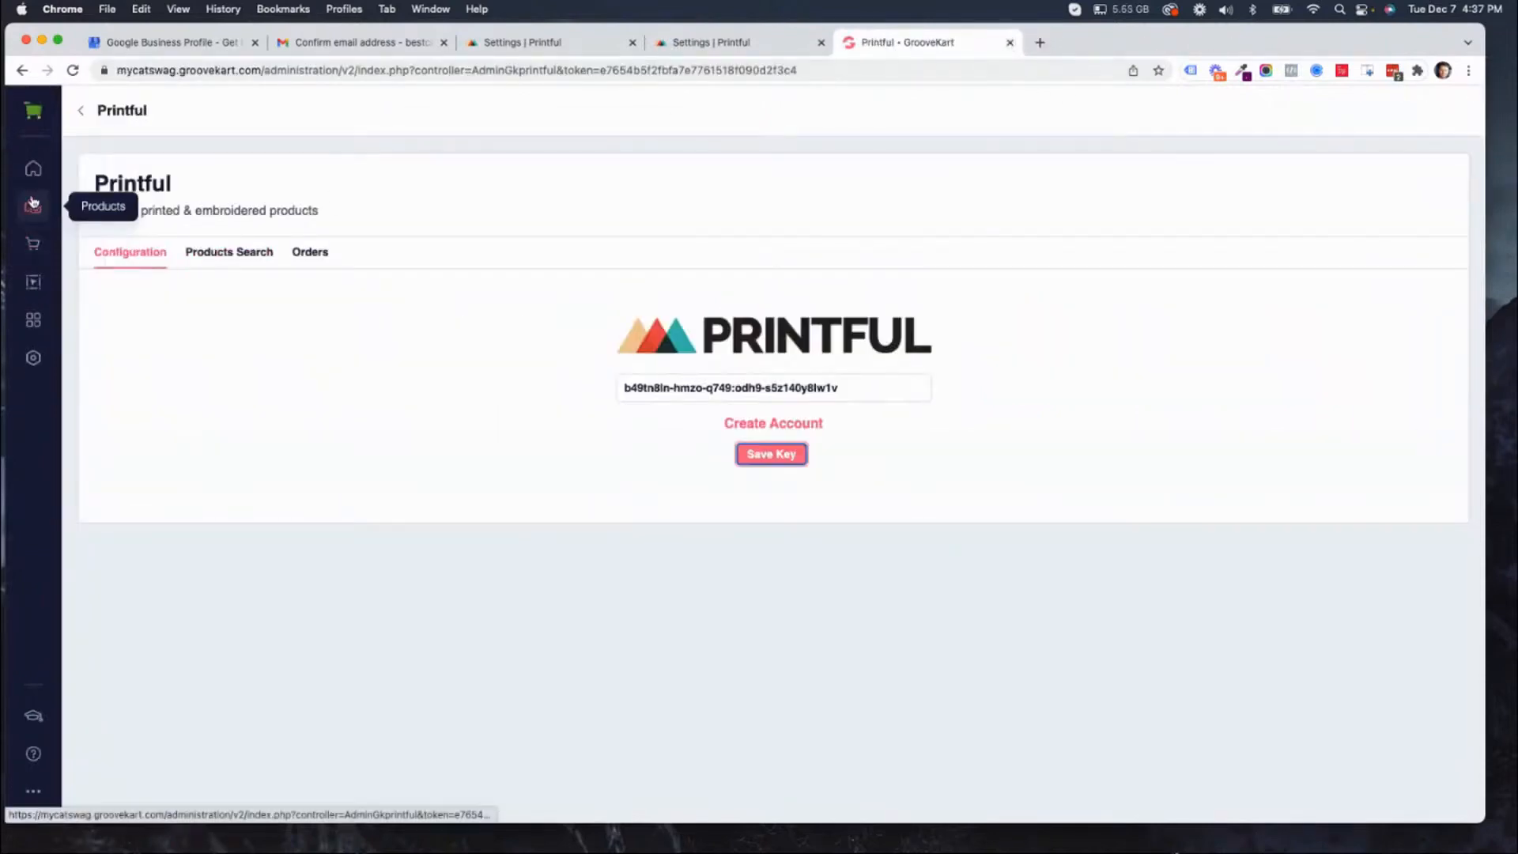
# Go to the GrooveKart dashboard, reopen the Printful integration's configuration and check the API key field.
pyautogui.click(35, 174)
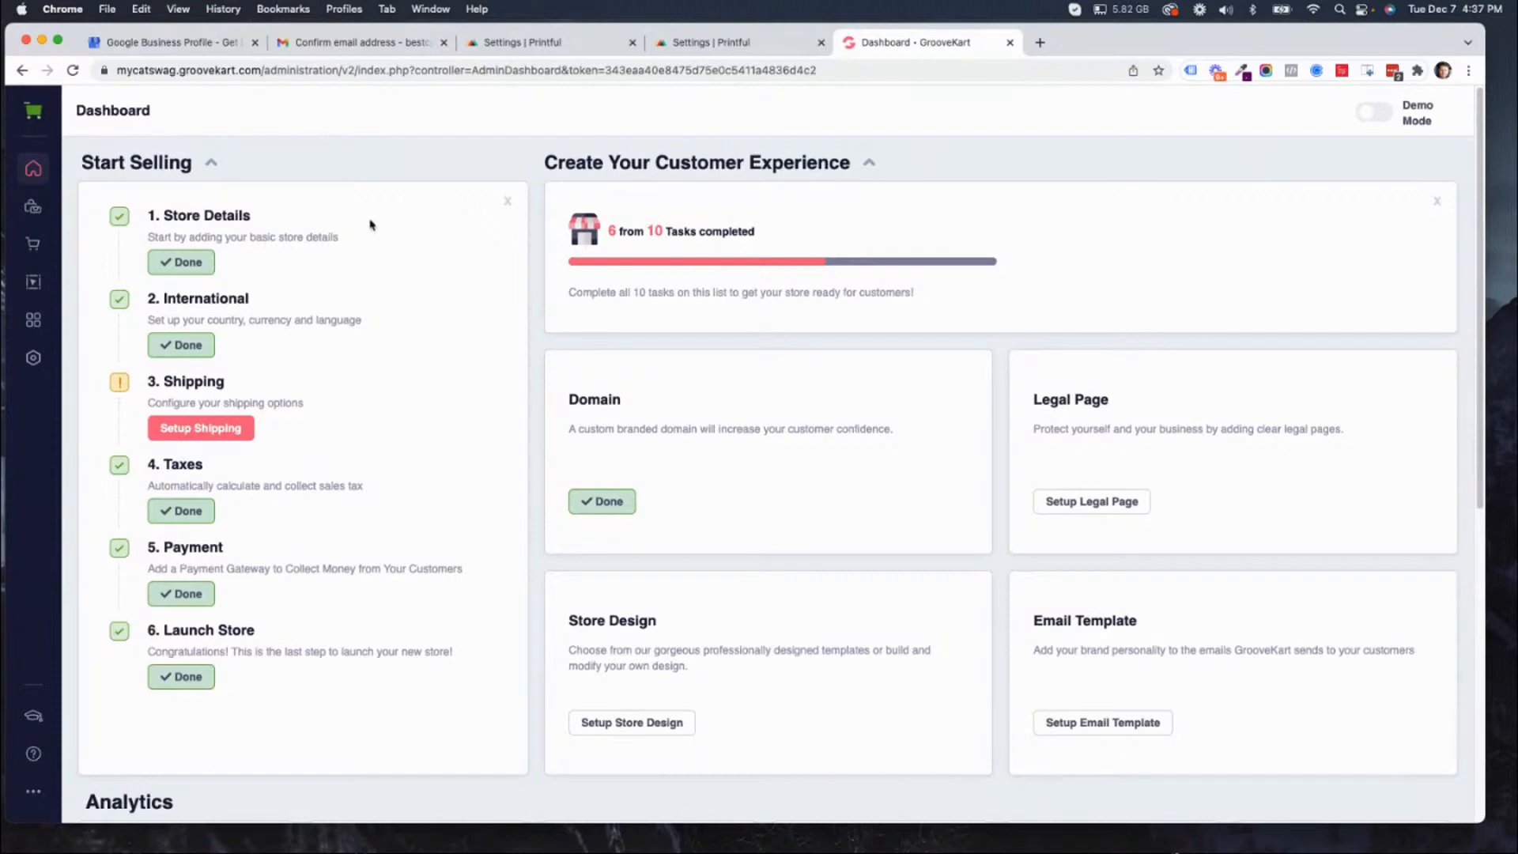
pyautogui.click(28, 205)
pyautogui.click(124, 324)
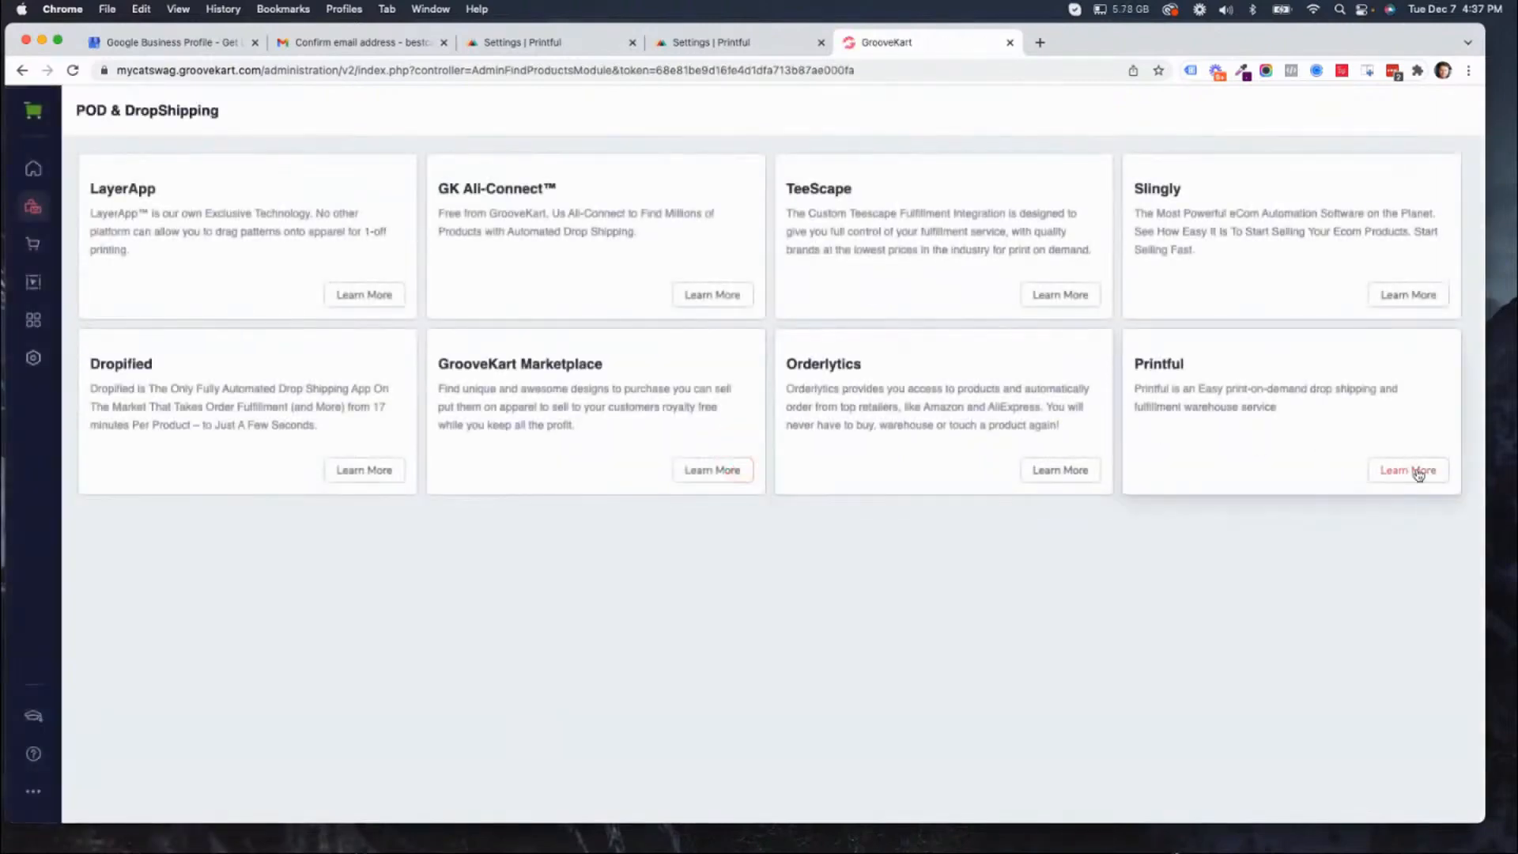
pyautogui.click(1416, 473)
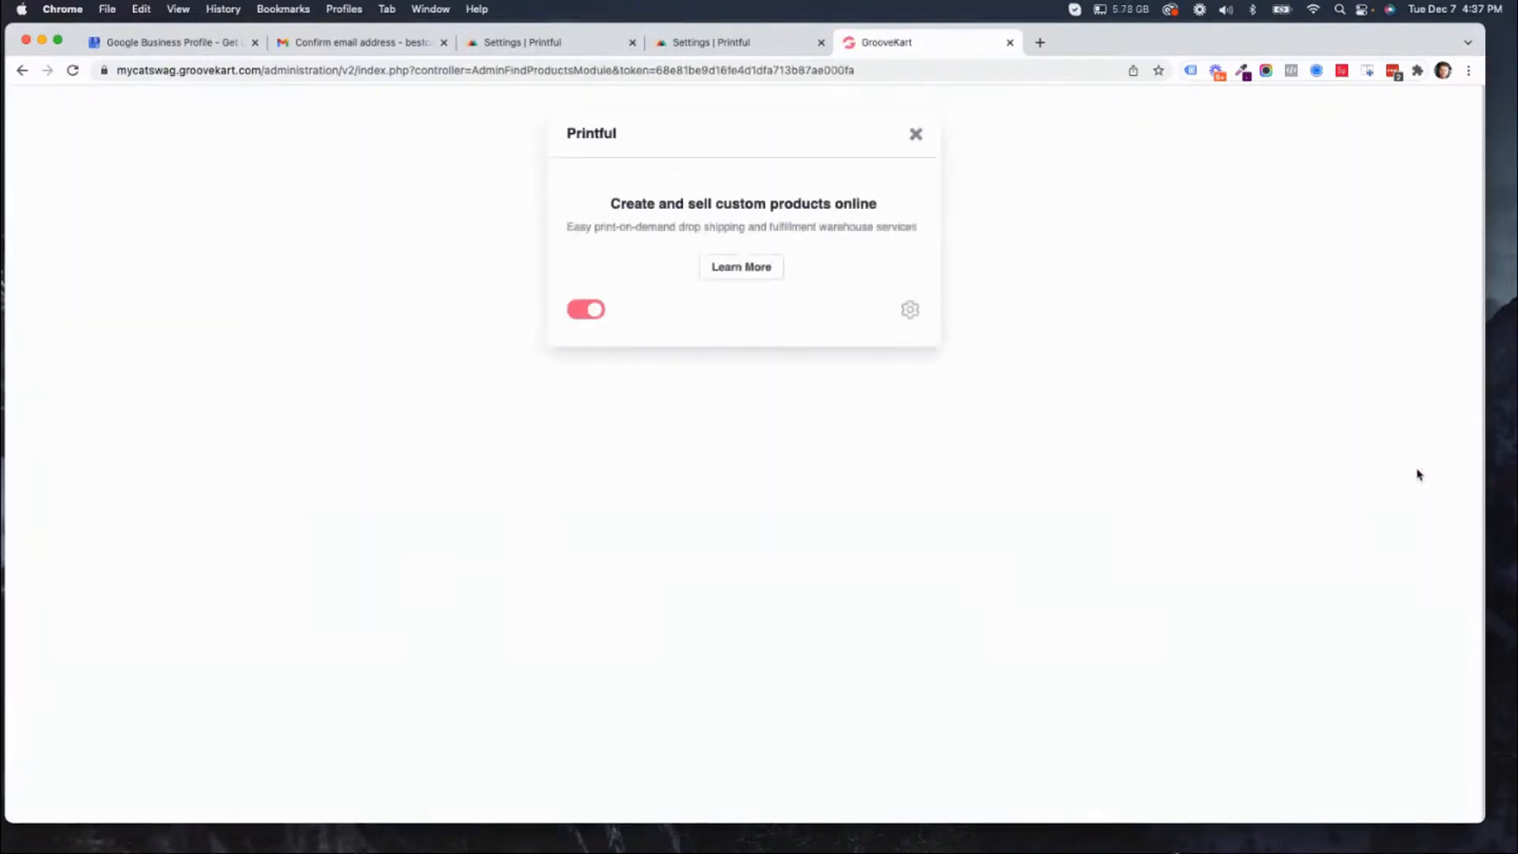
pyautogui.click(910, 311)
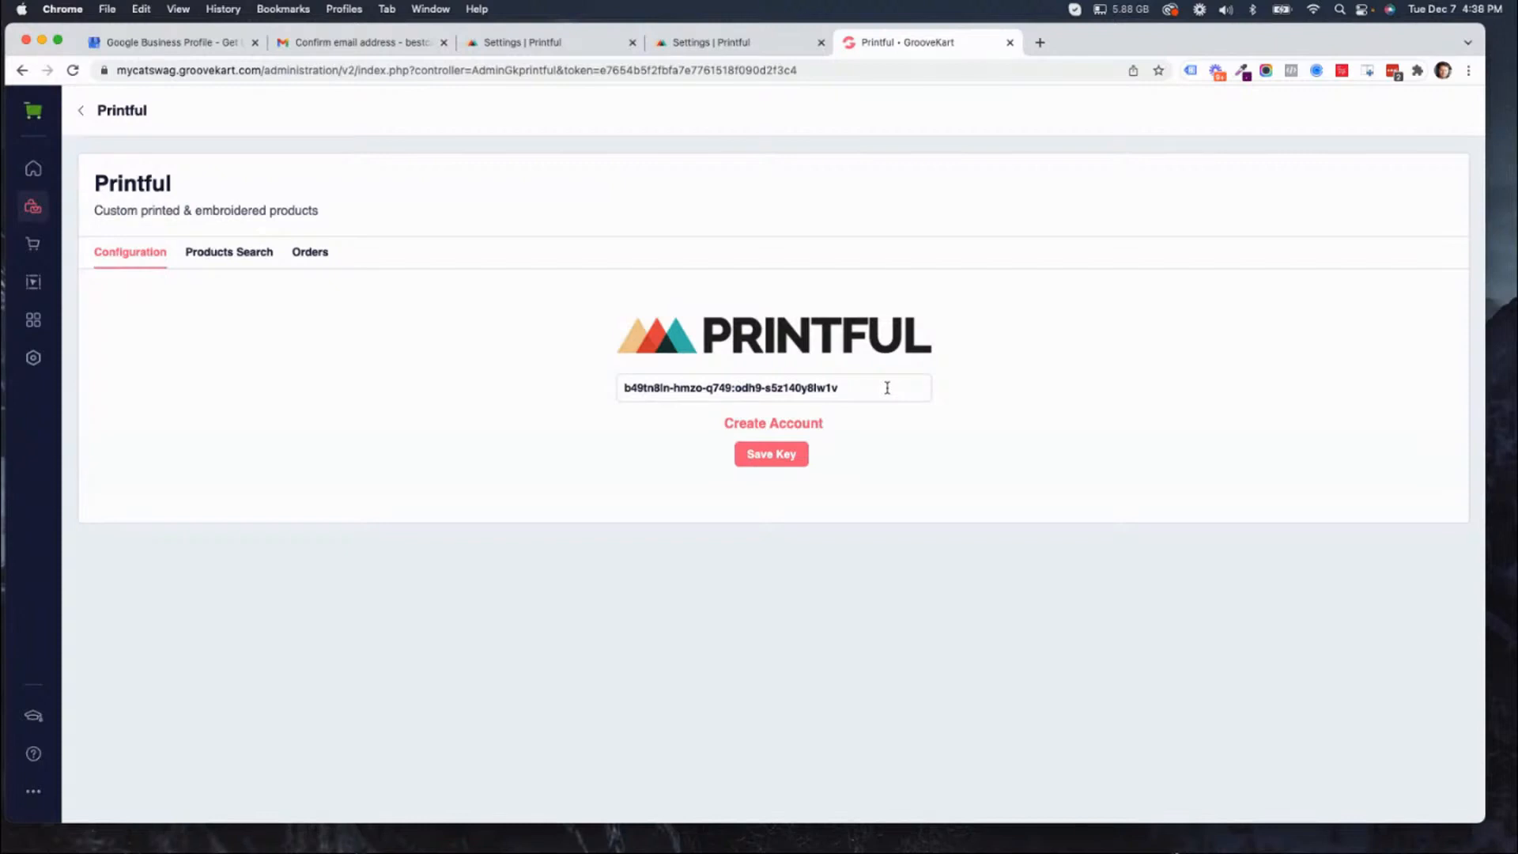
pyautogui.moveTo(887, 388); pyautogui.dragTo(626, 388)
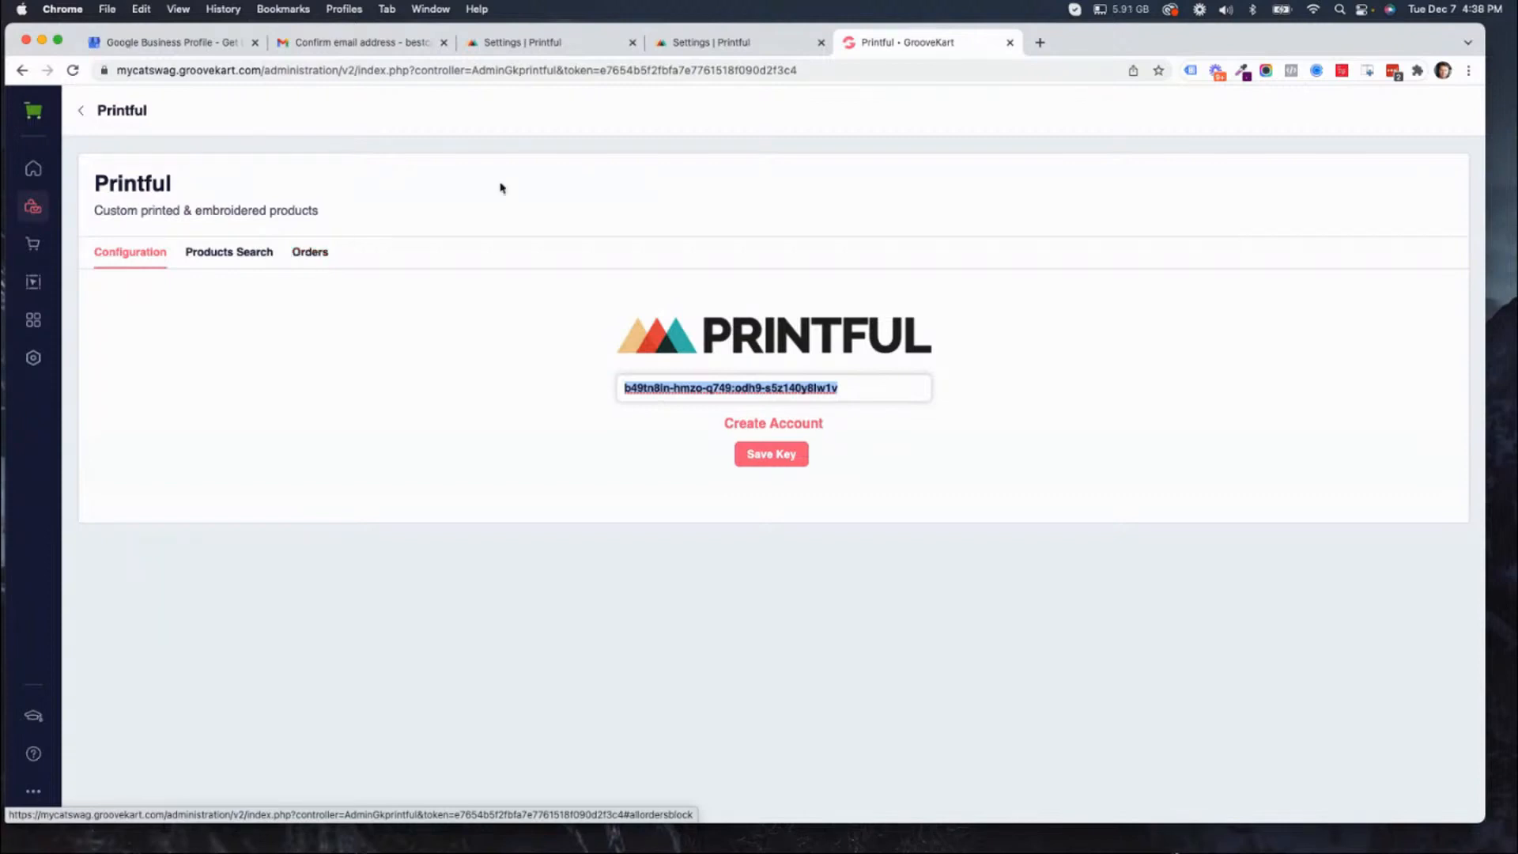
pyautogui.click(349, 44)
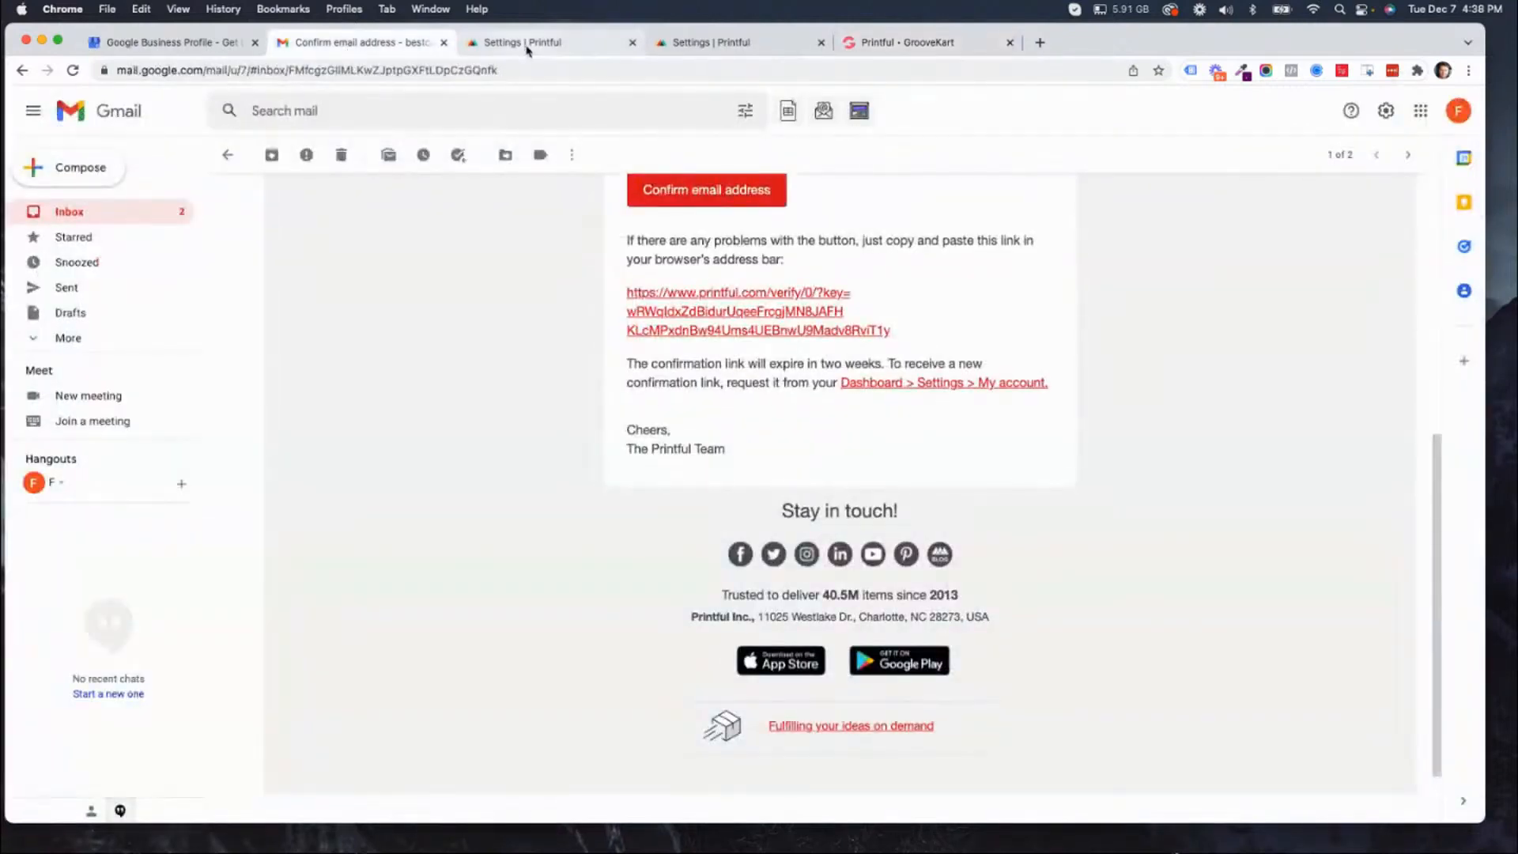
pyautogui.click(525, 45)
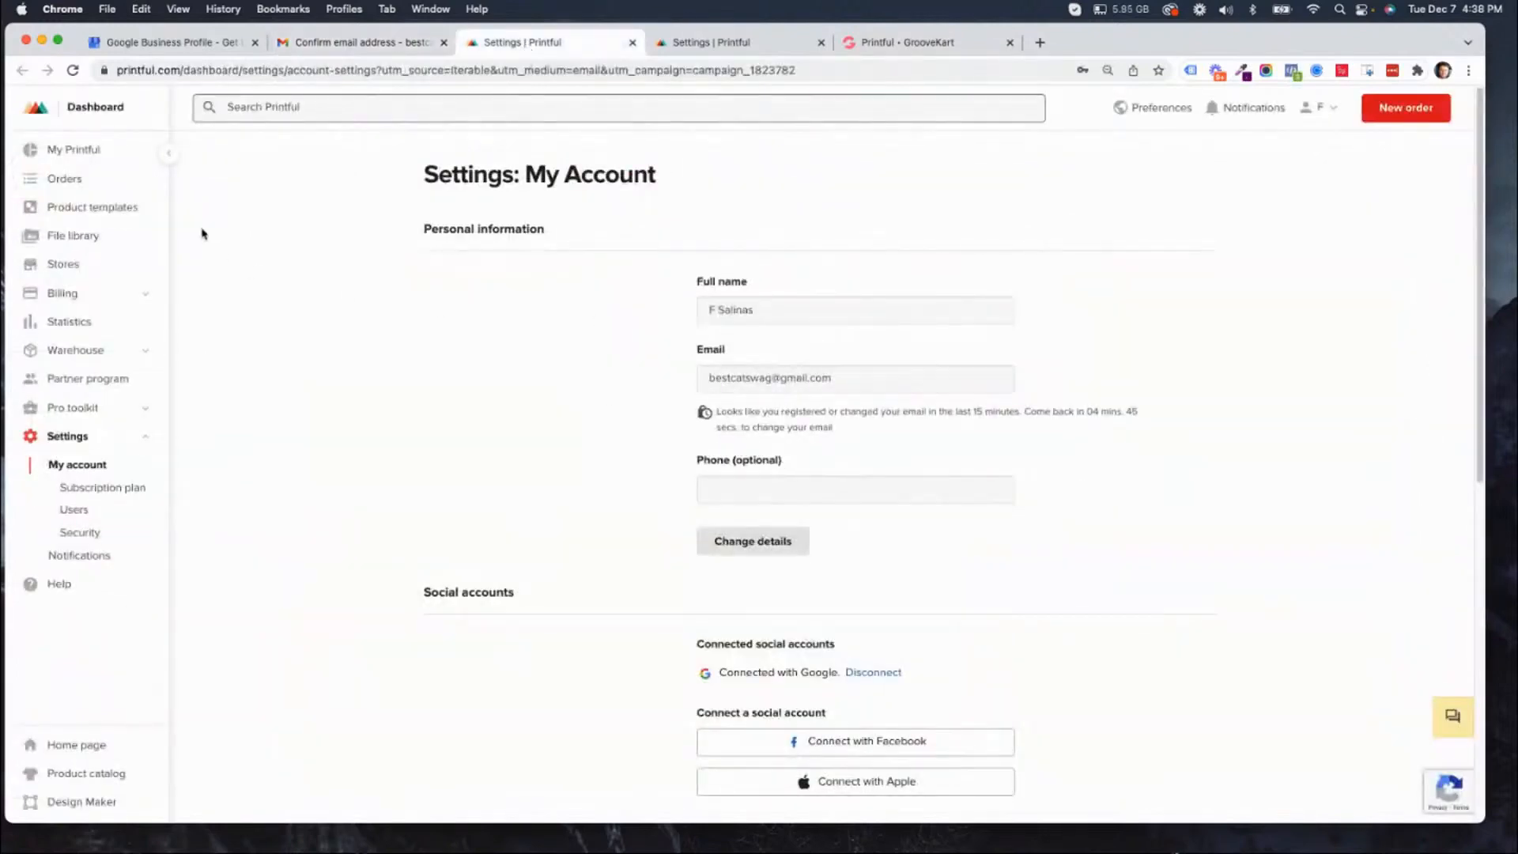
pyautogui.click(73, 71)
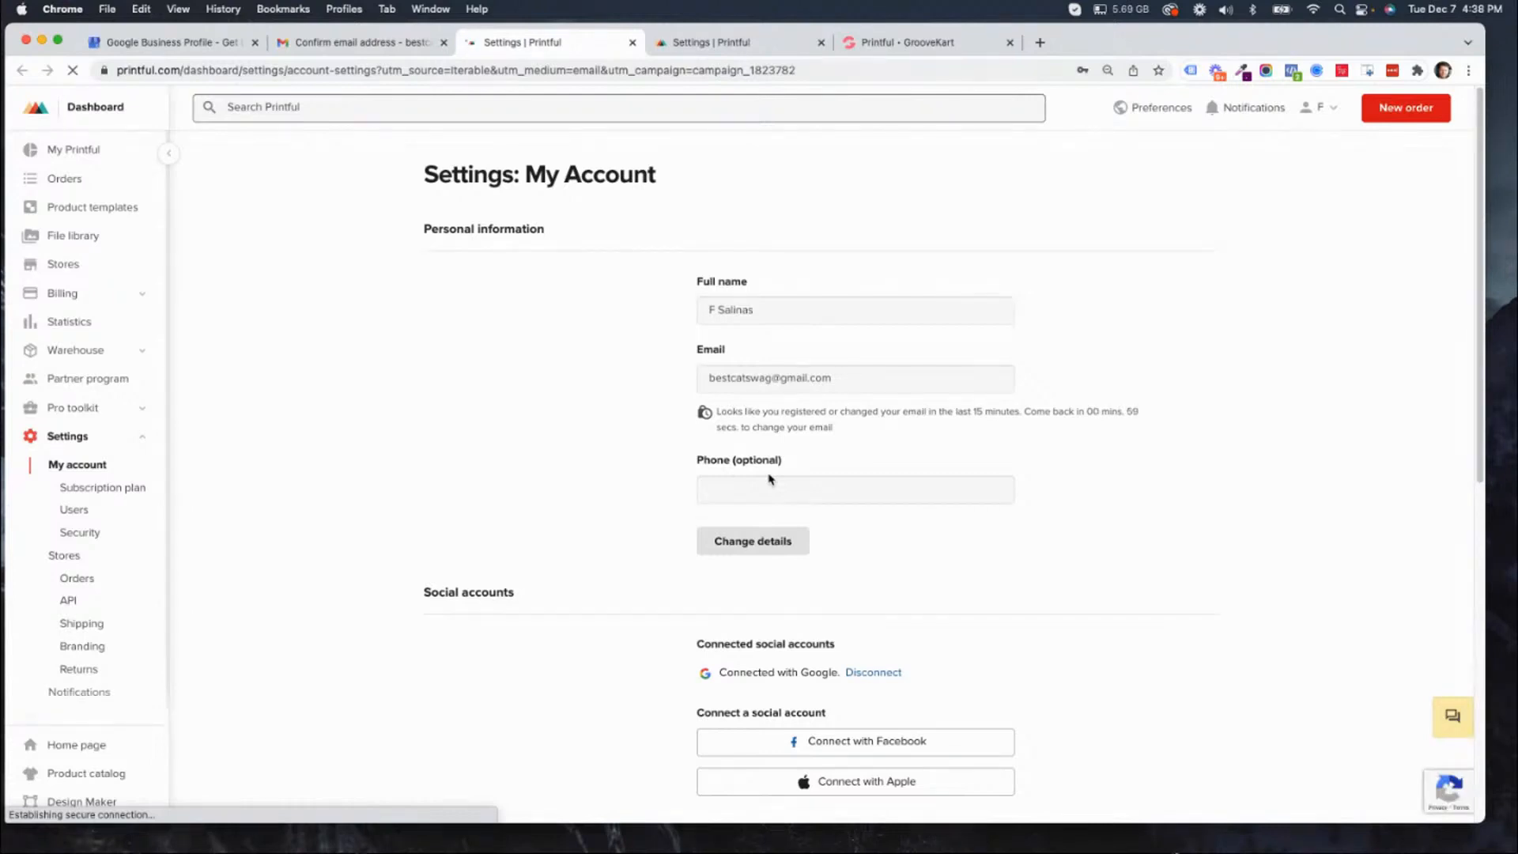
pyautogui.click(372, 45)
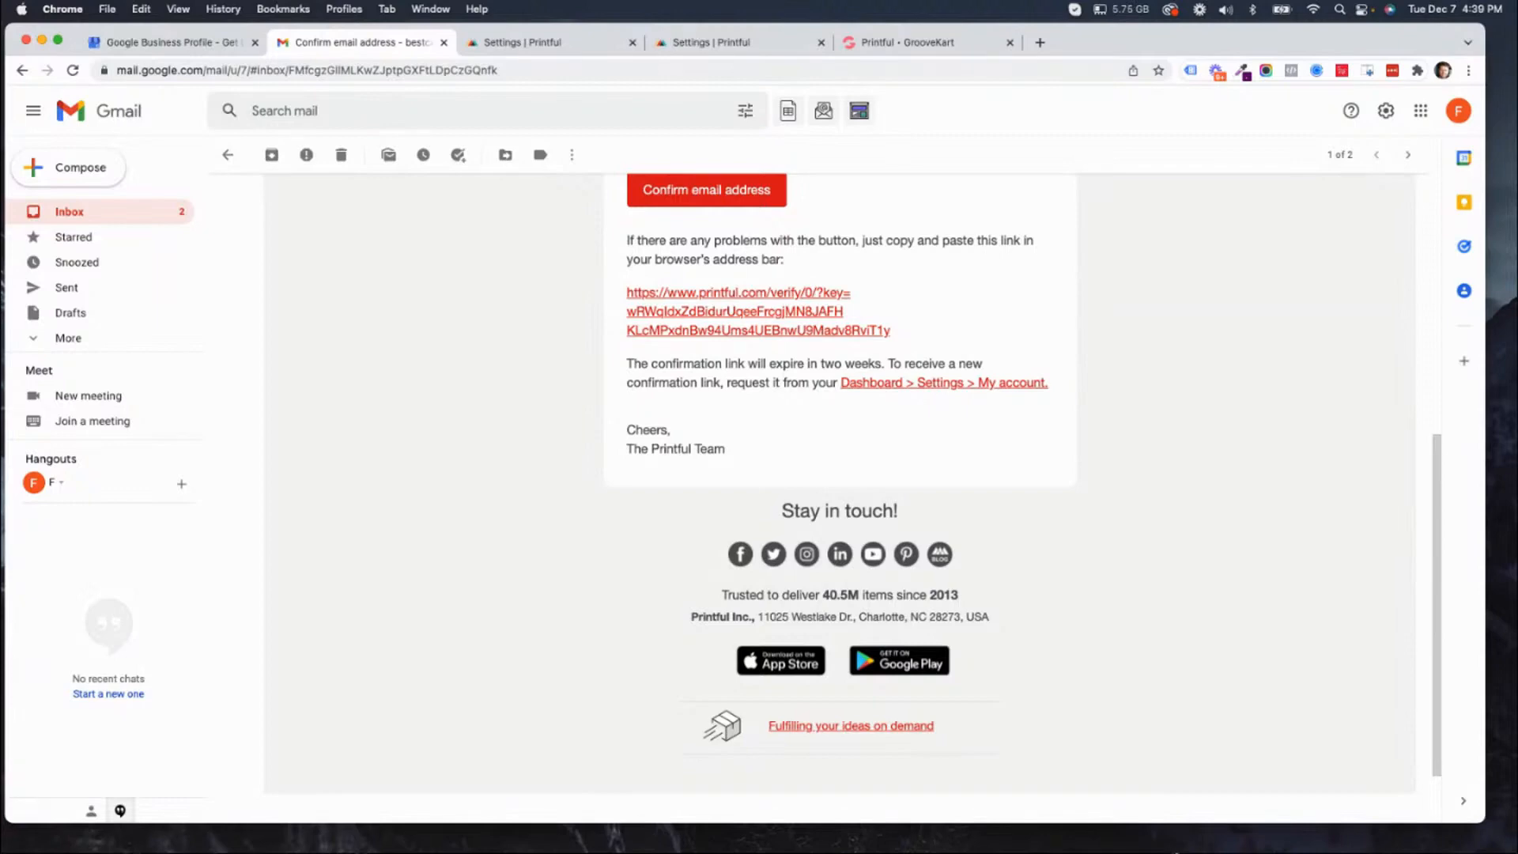
pyautogui.click(723, 45)
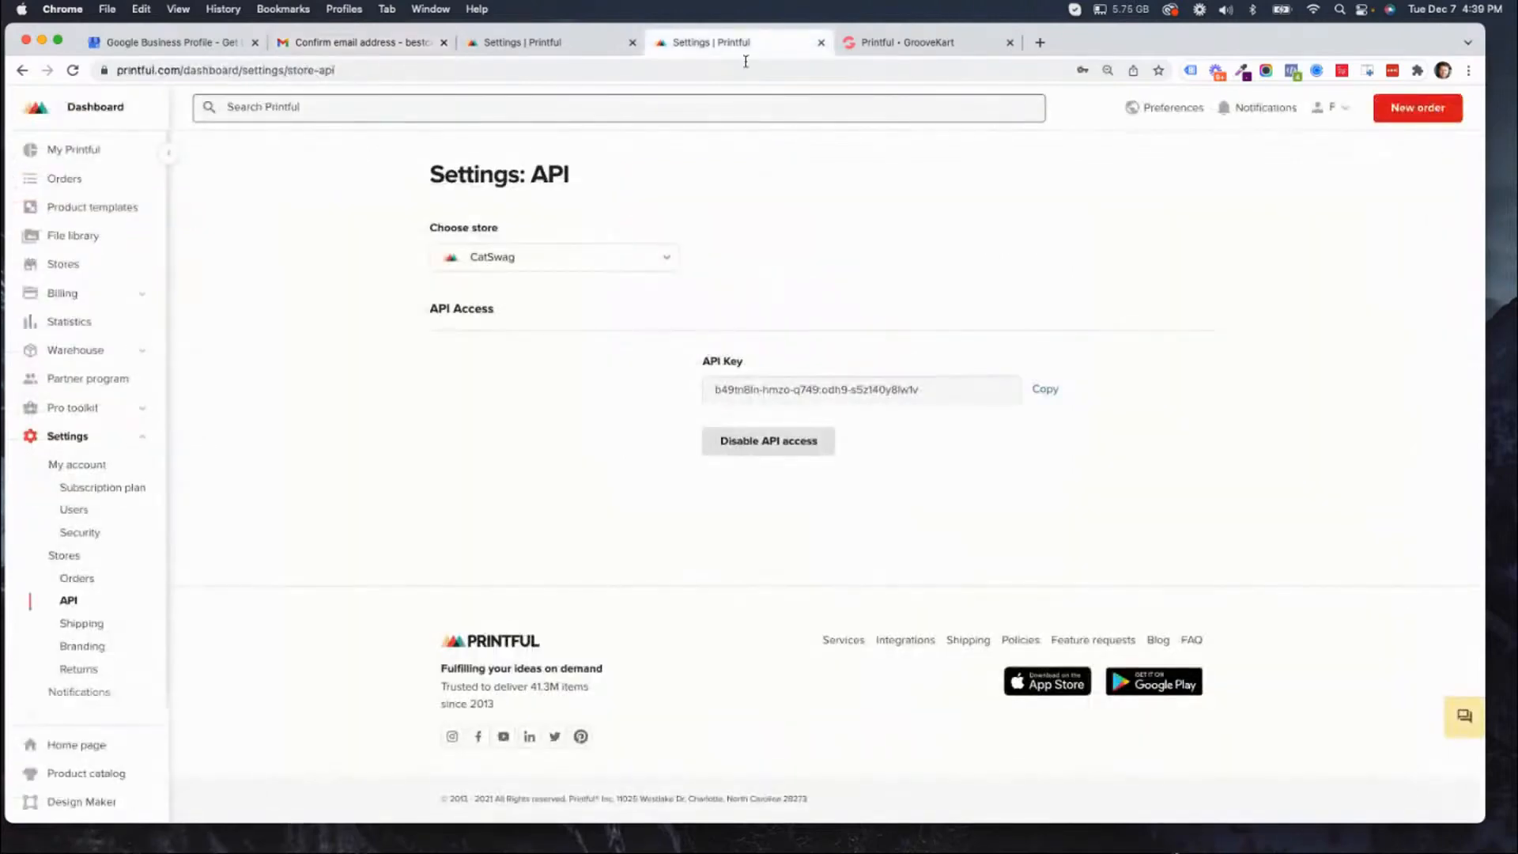
pyautogui.click(908, 42)
pyautogui.click(860, 394)
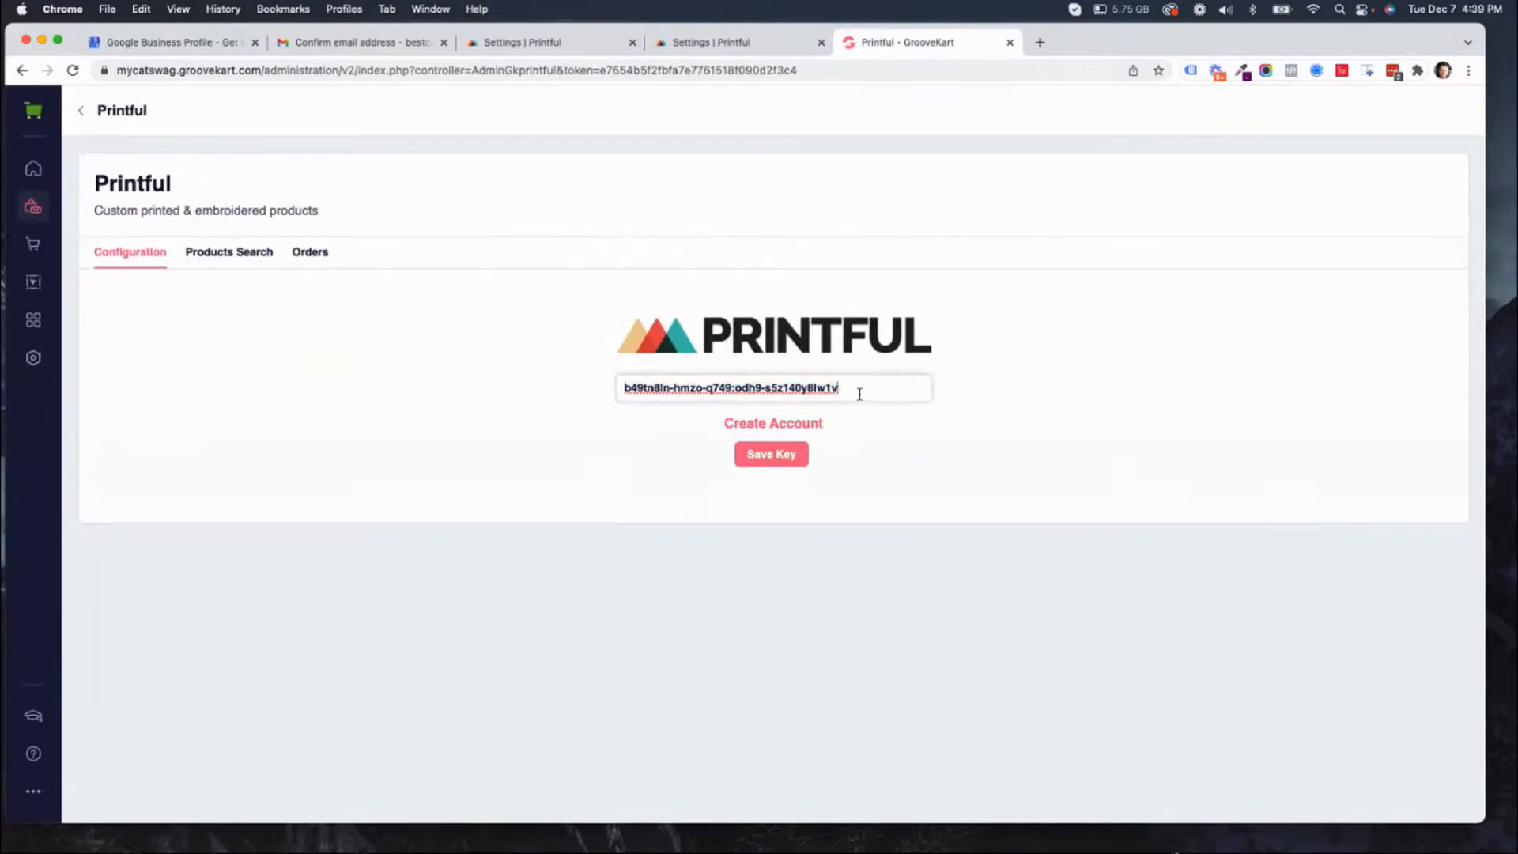
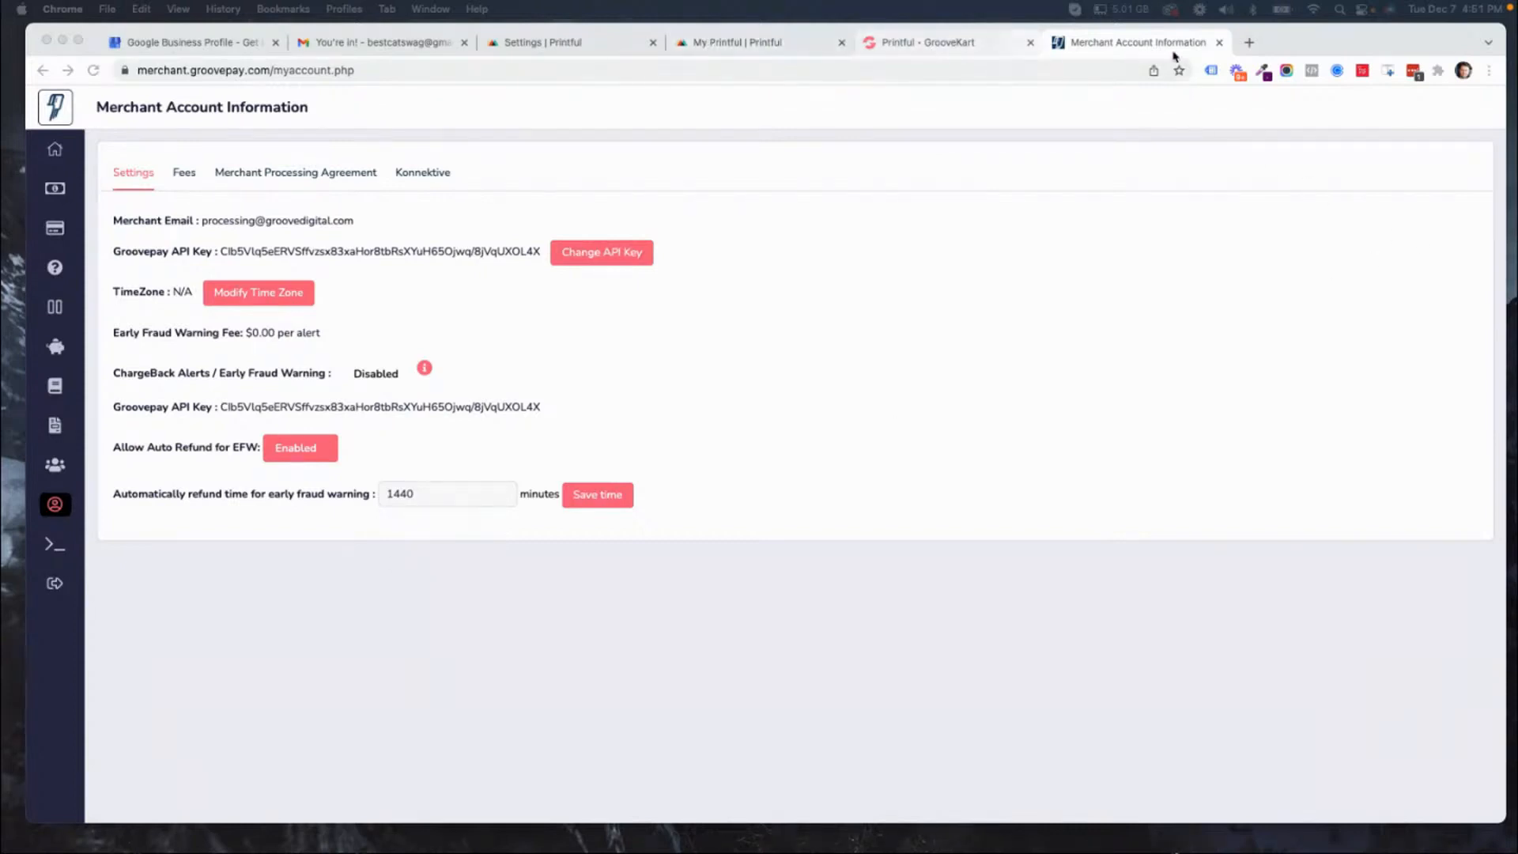
# Close the GroovePay merchant account page and reload the Printful dashboard to recheck the e-mail confirmation step.
pyautogui.click(1217, 46)
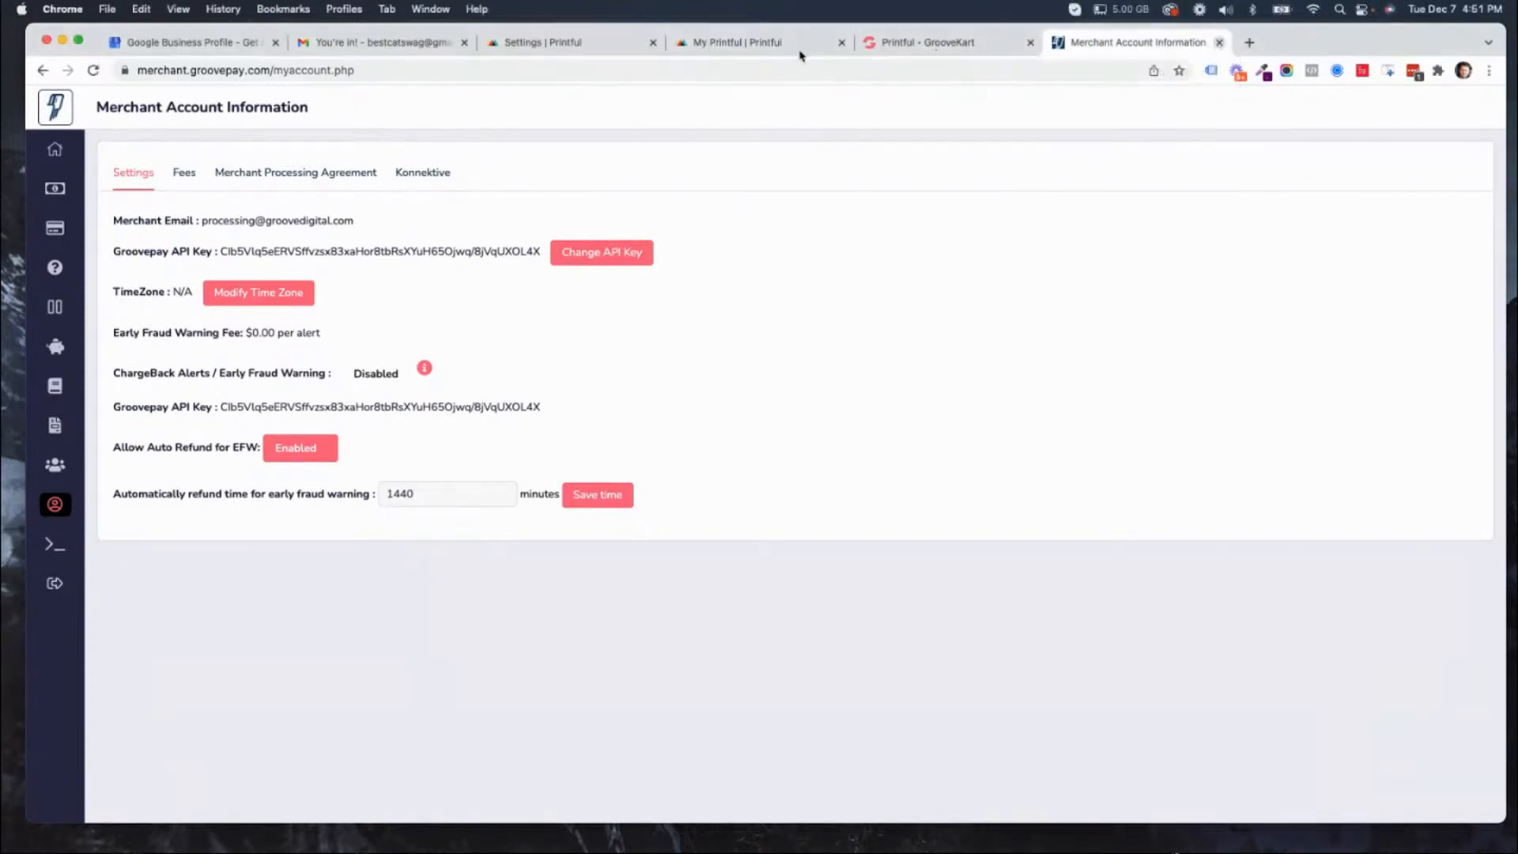
pyautogui.click(747, 46)
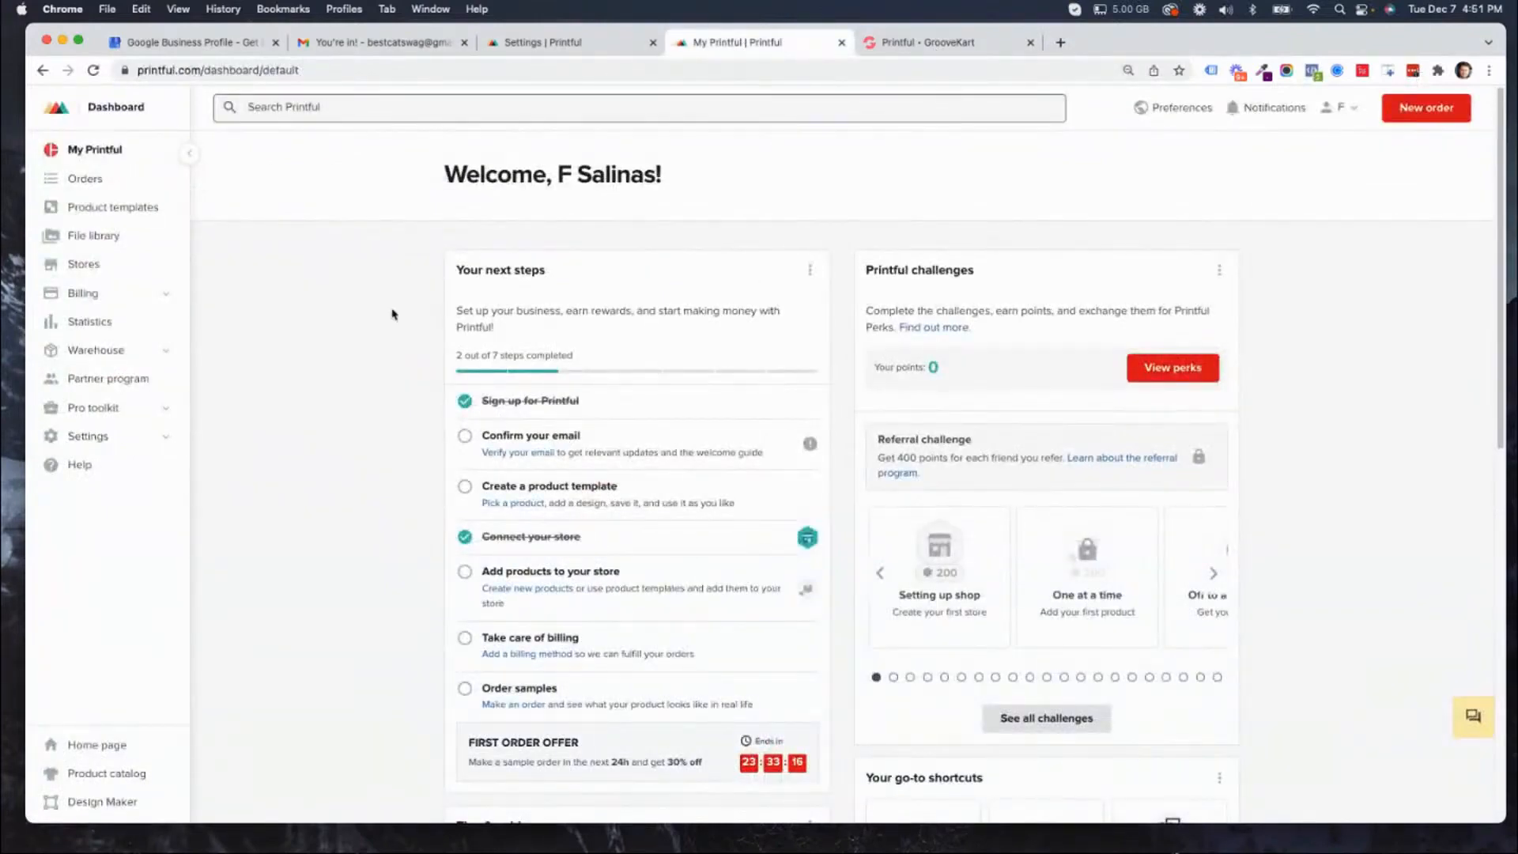
pyautogui.click(93, 69)
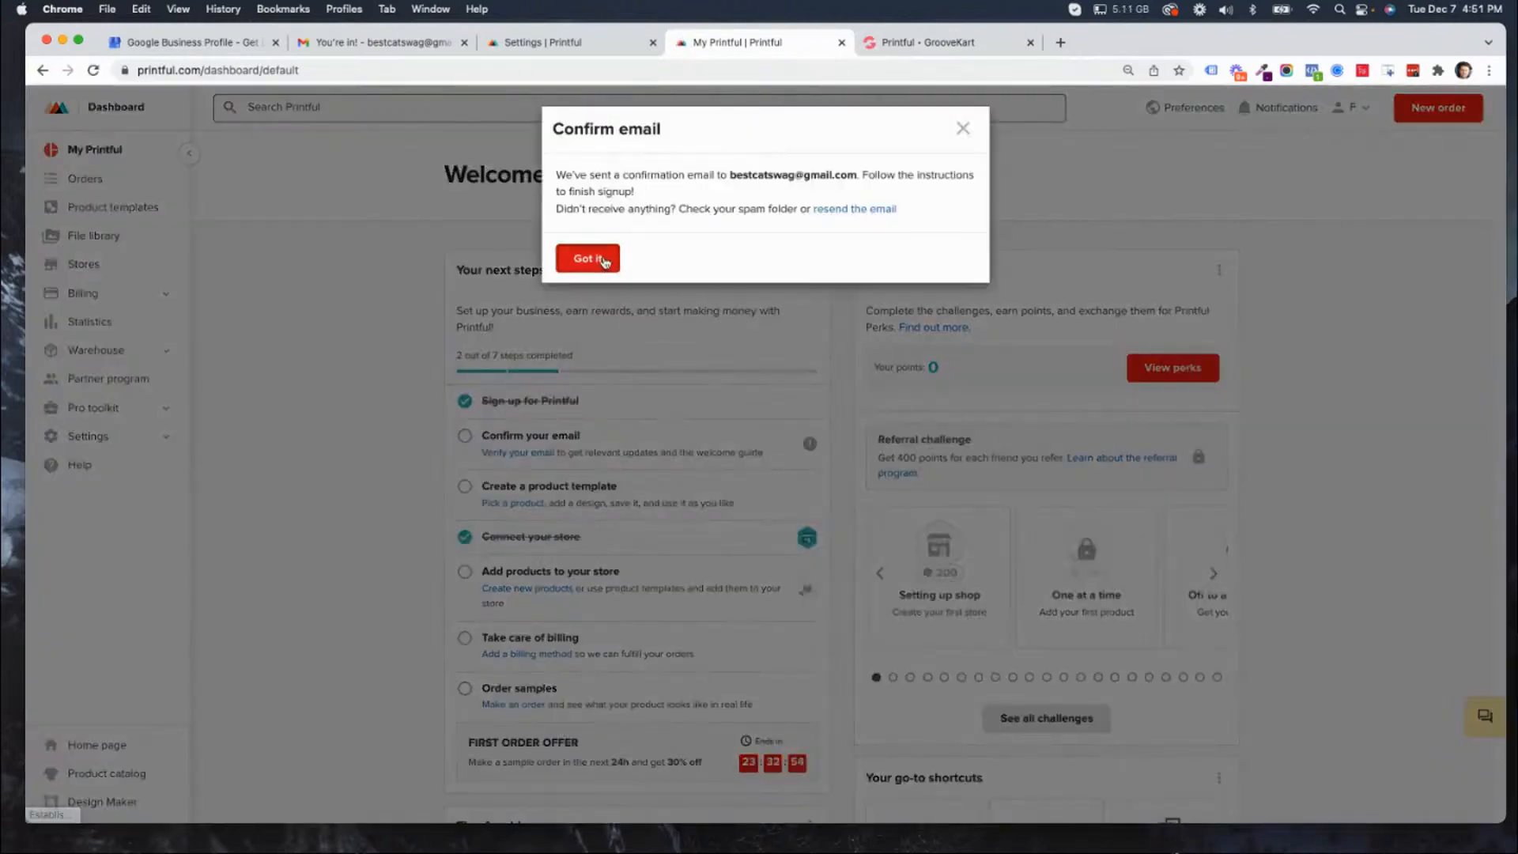
pyautogui.click(594, 258)
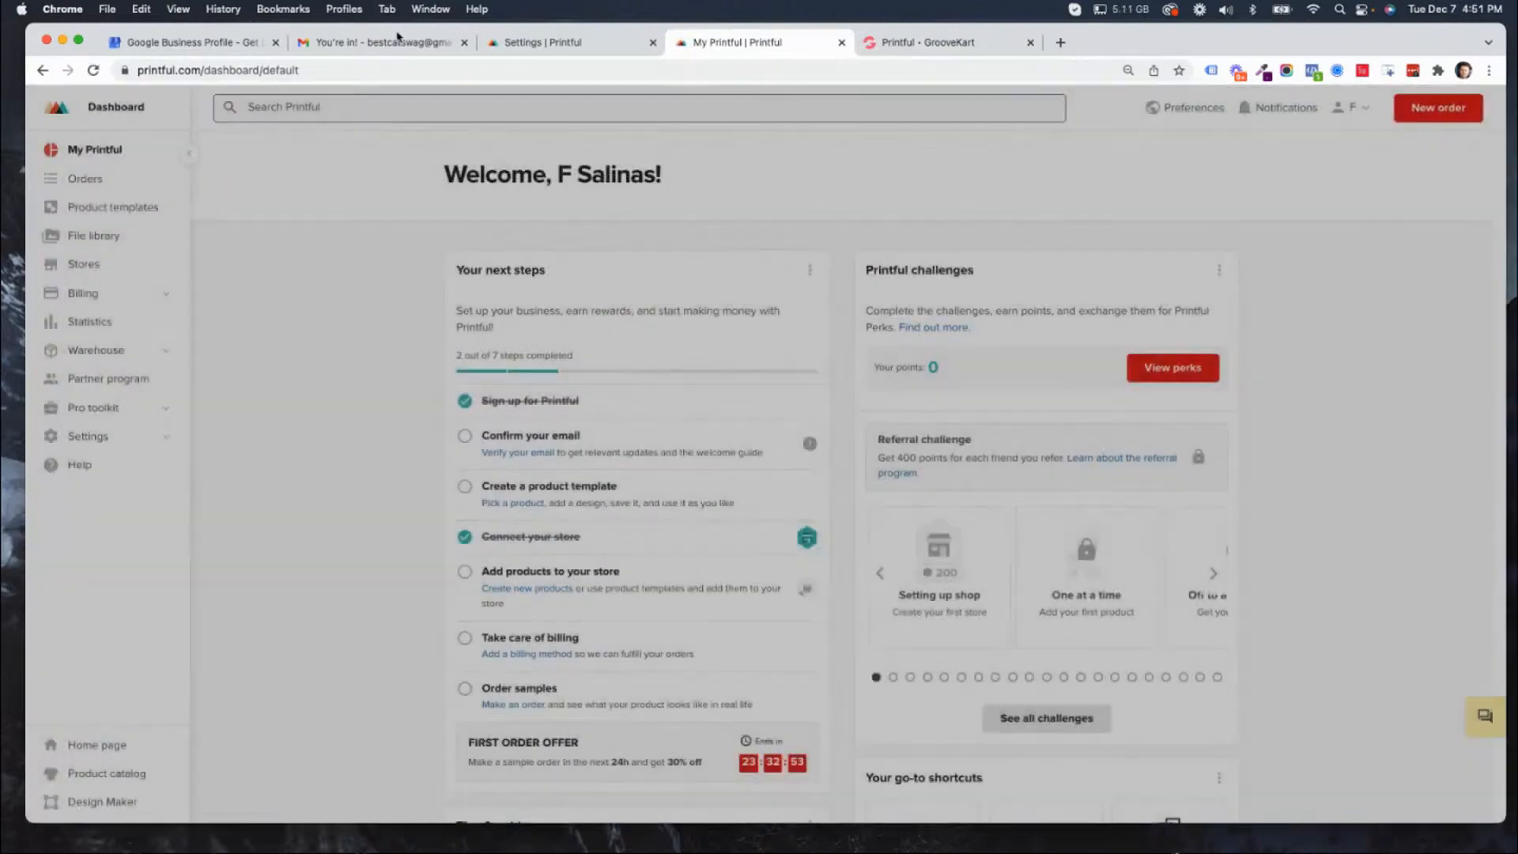
# Check the Gmail inbox for a new Printful confirmation e-mail, reviewing the open Printful and GrooveKart pages and reloading the inbox.
pyautogui.click(356, 44)
pyautogui.click(78, 215)
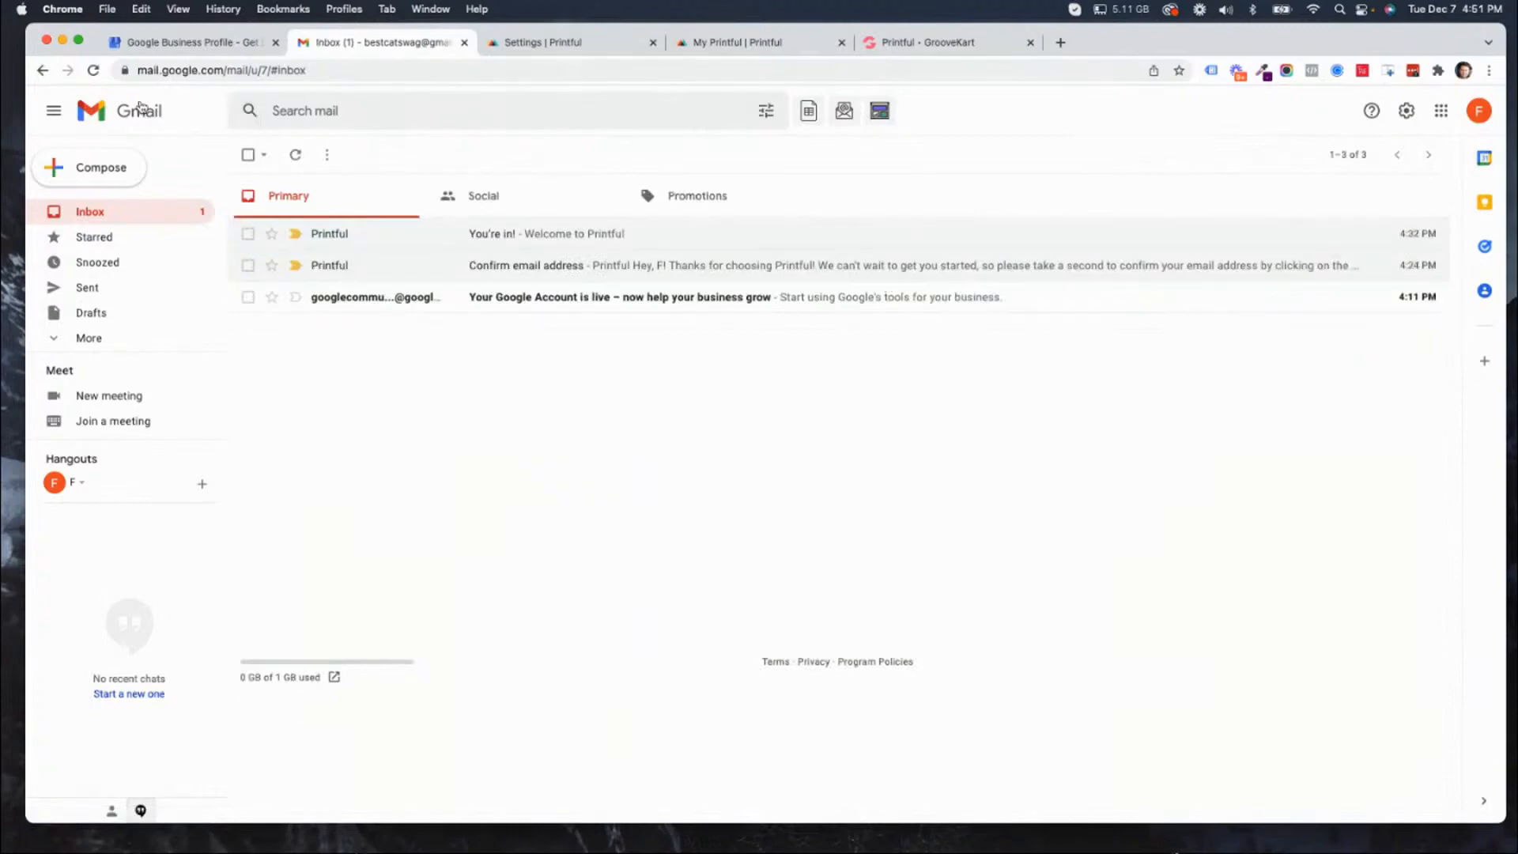
pyautogui.click(595, 48)
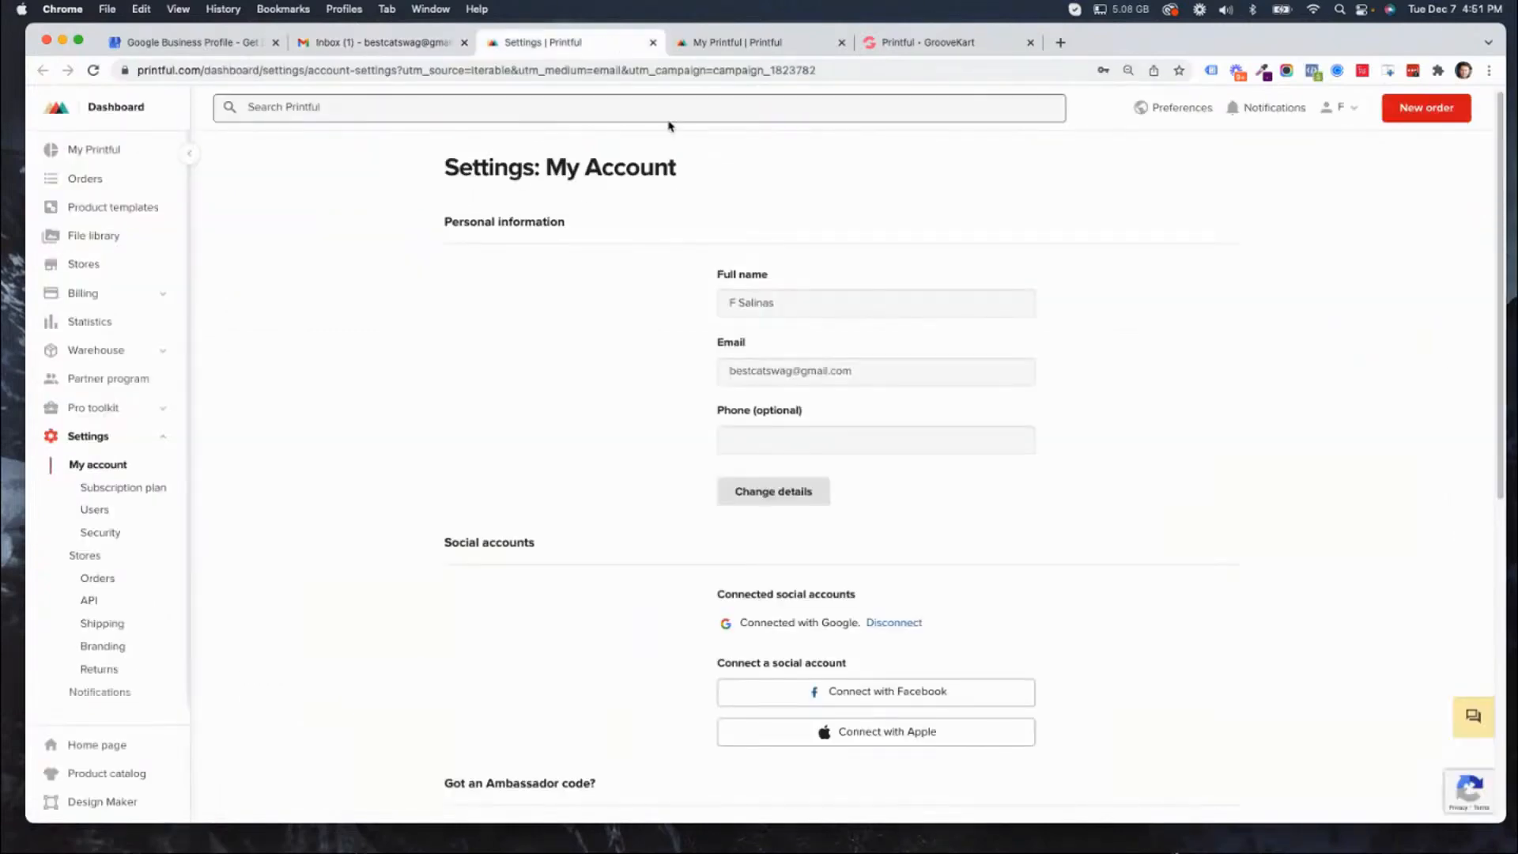
pyautogui.click(724, 44)
pyautogui.click(912, 44)
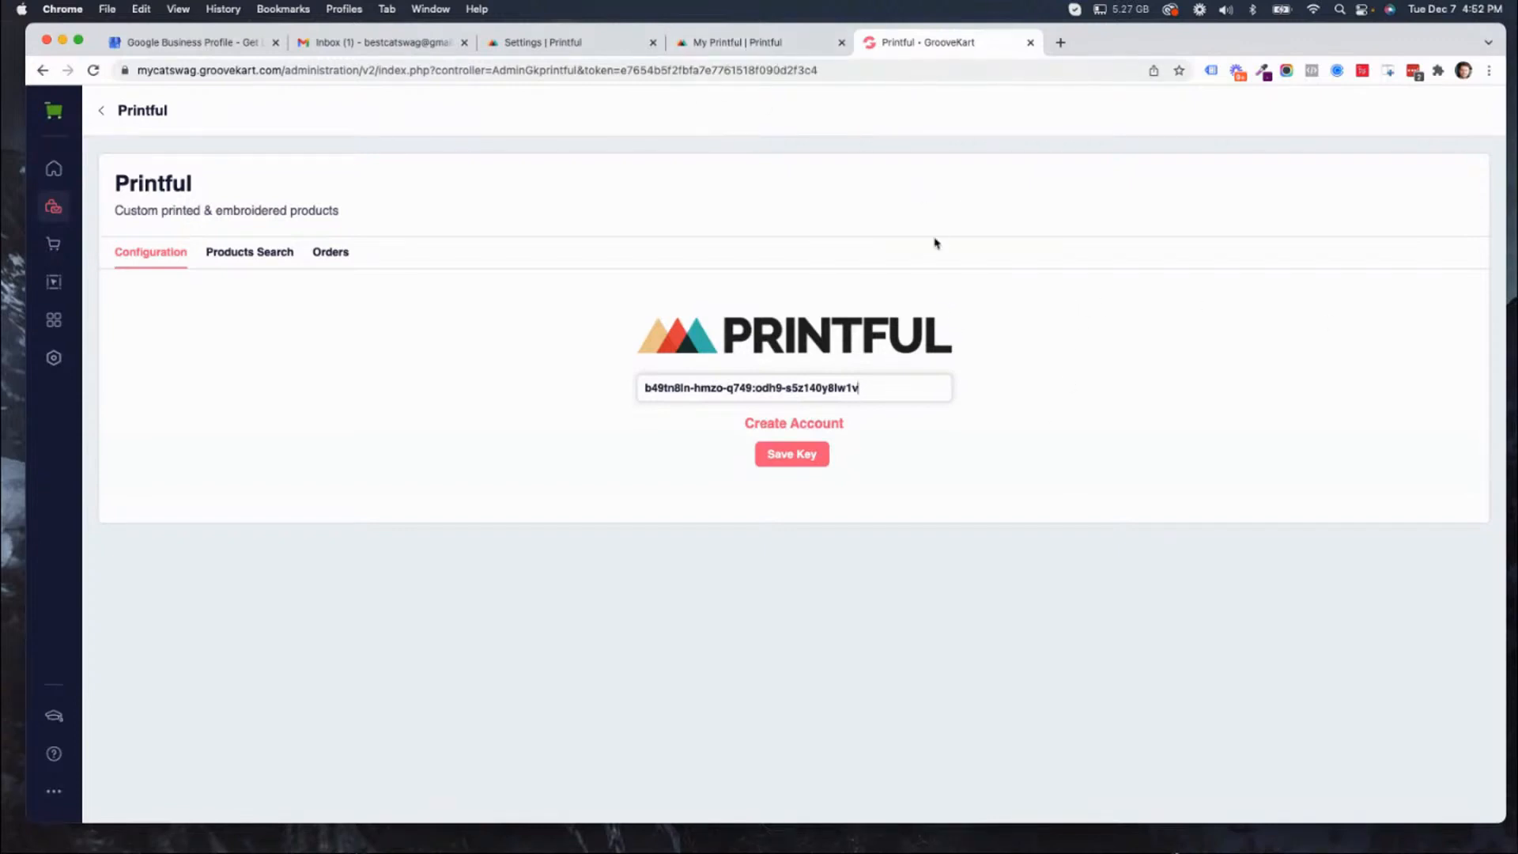
pyautogui.click(753, 44)
pyautogui.click(360, 41)
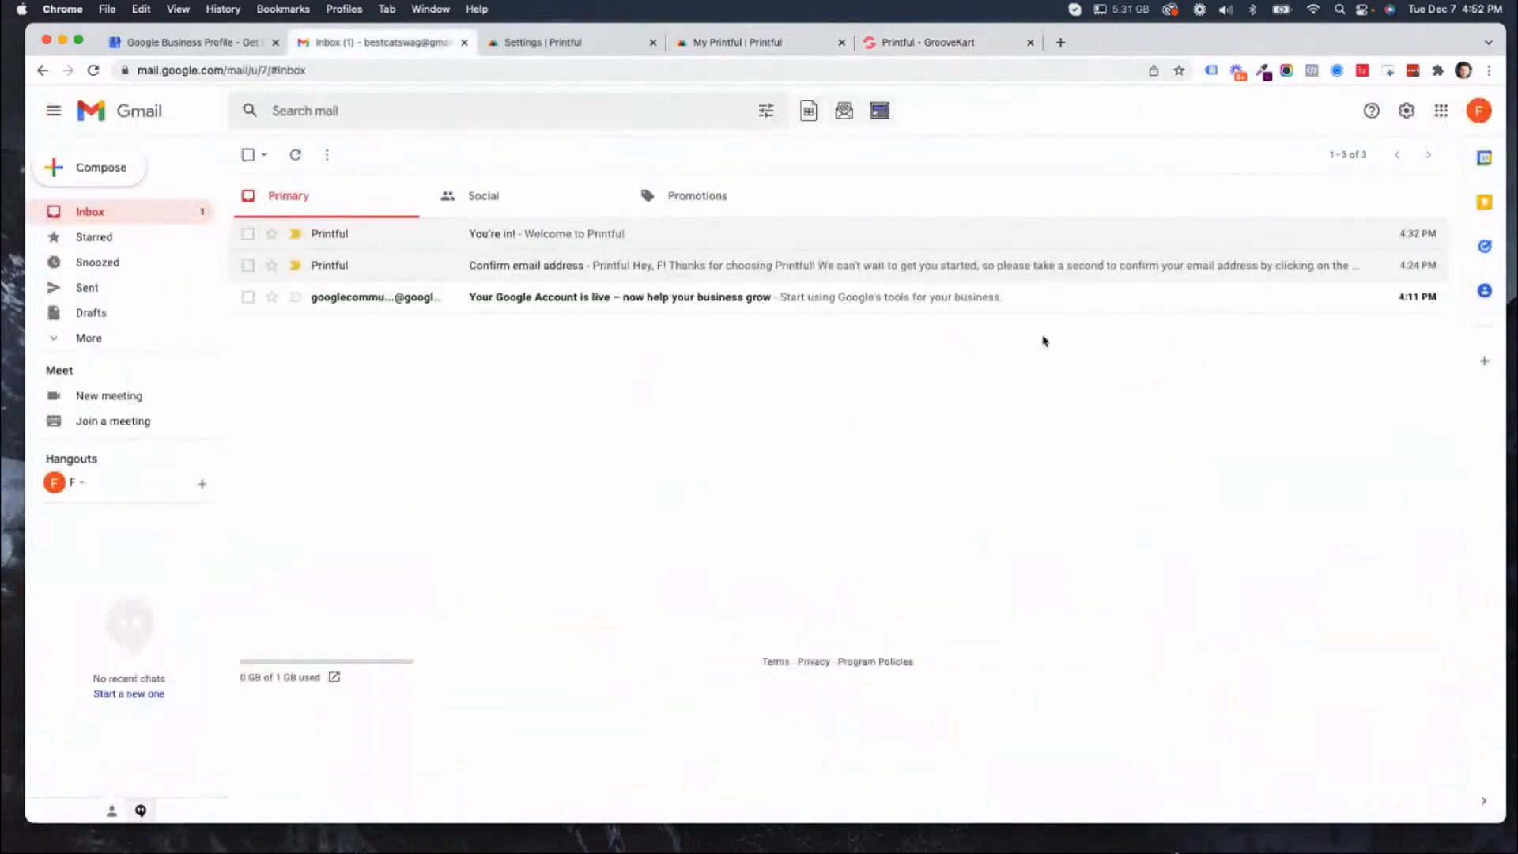
pyautogui.click(93, 70)
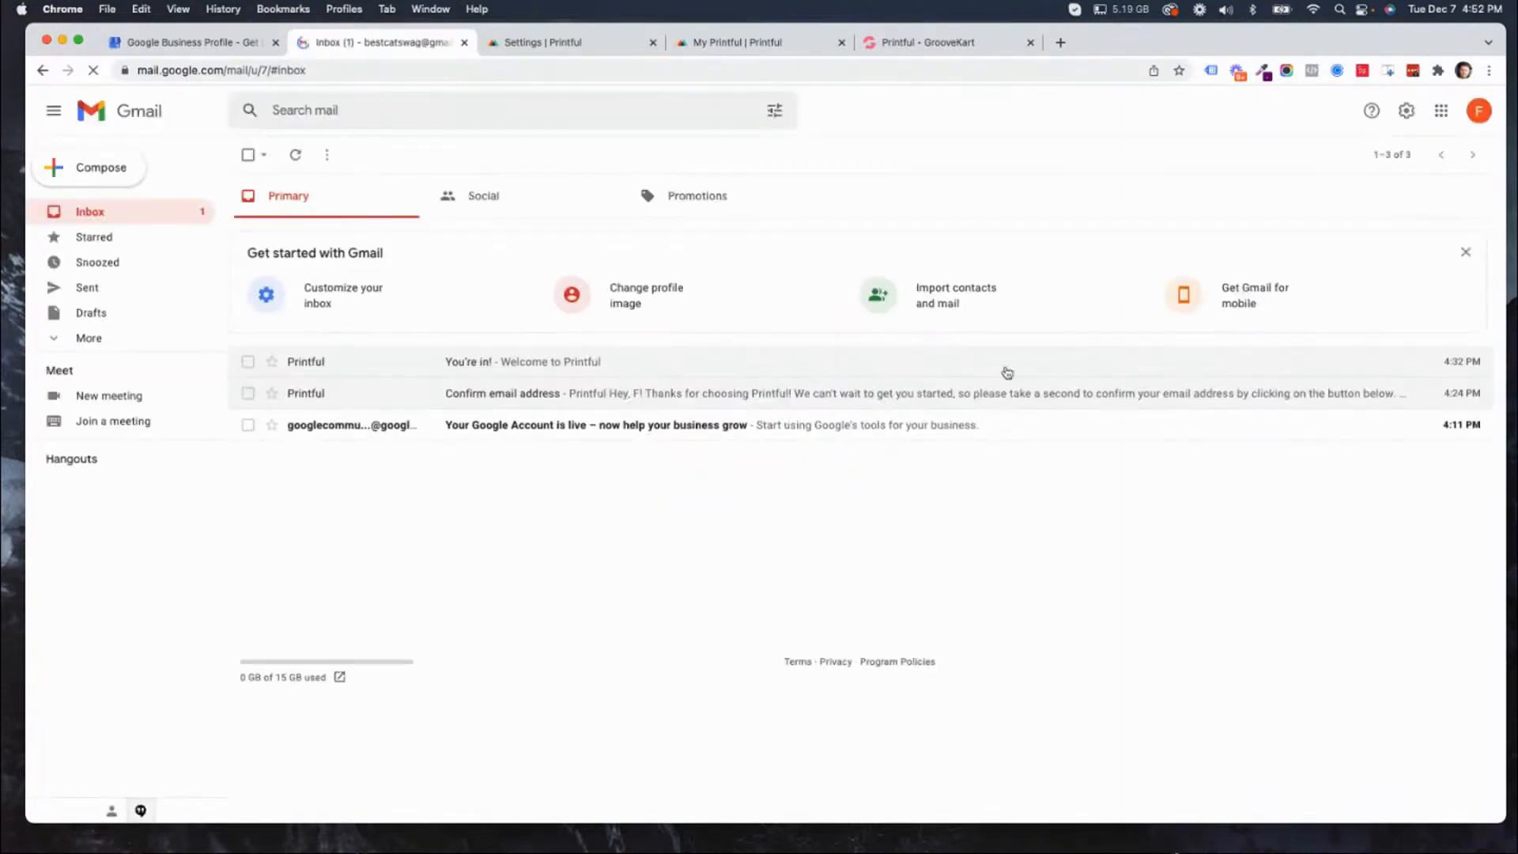
# Switch to Skype, save the shared "home is where the cat is" design image to Downloads, and return to the browser.
pyautogui.click(63, 40)
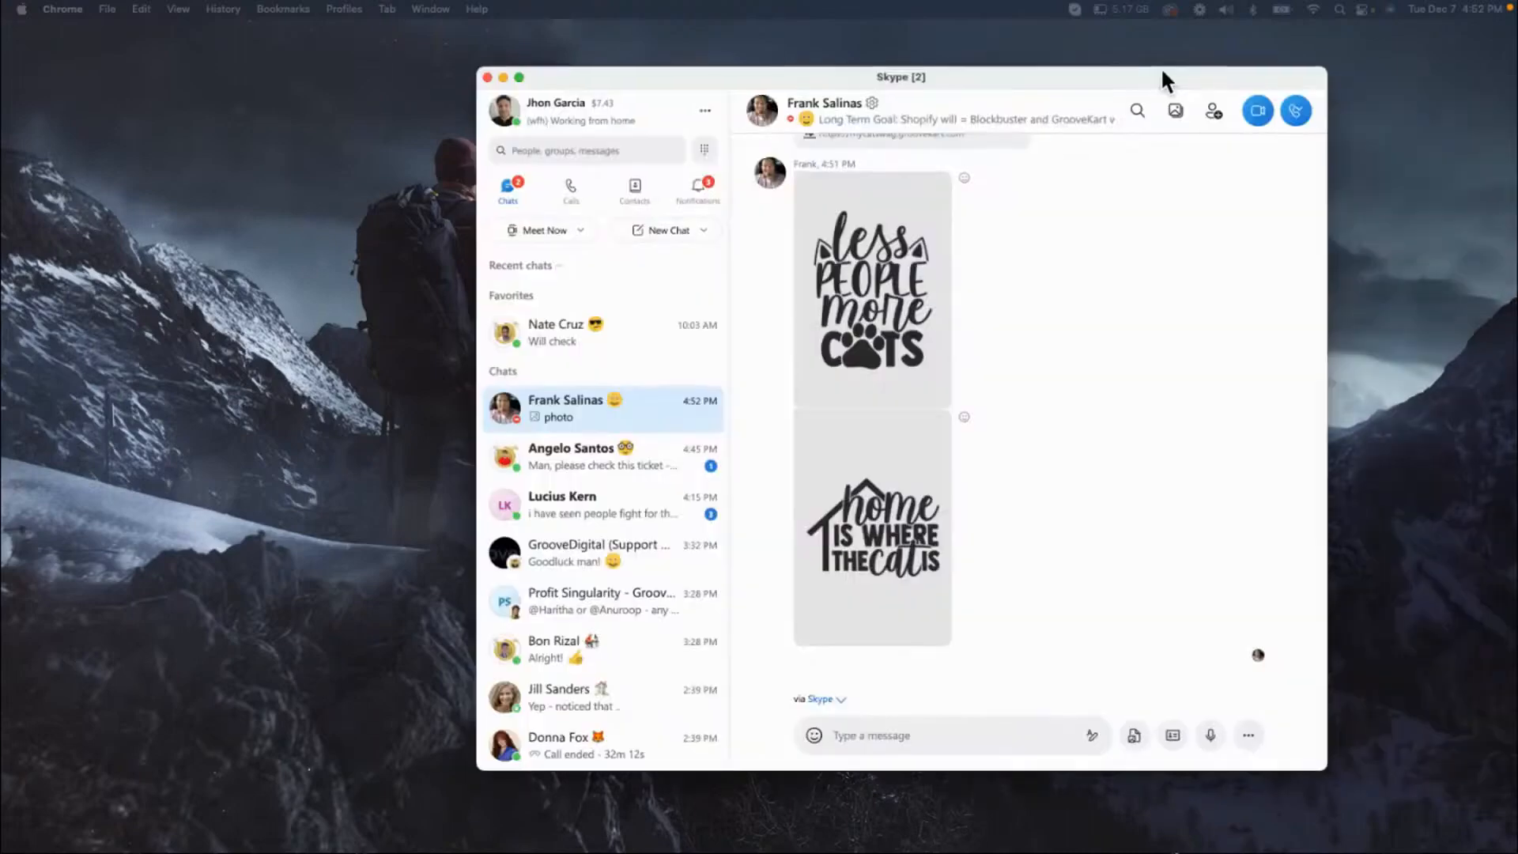
pyautogui.moveTo(1166, 74); pyautogui.dragTo(463, 9)
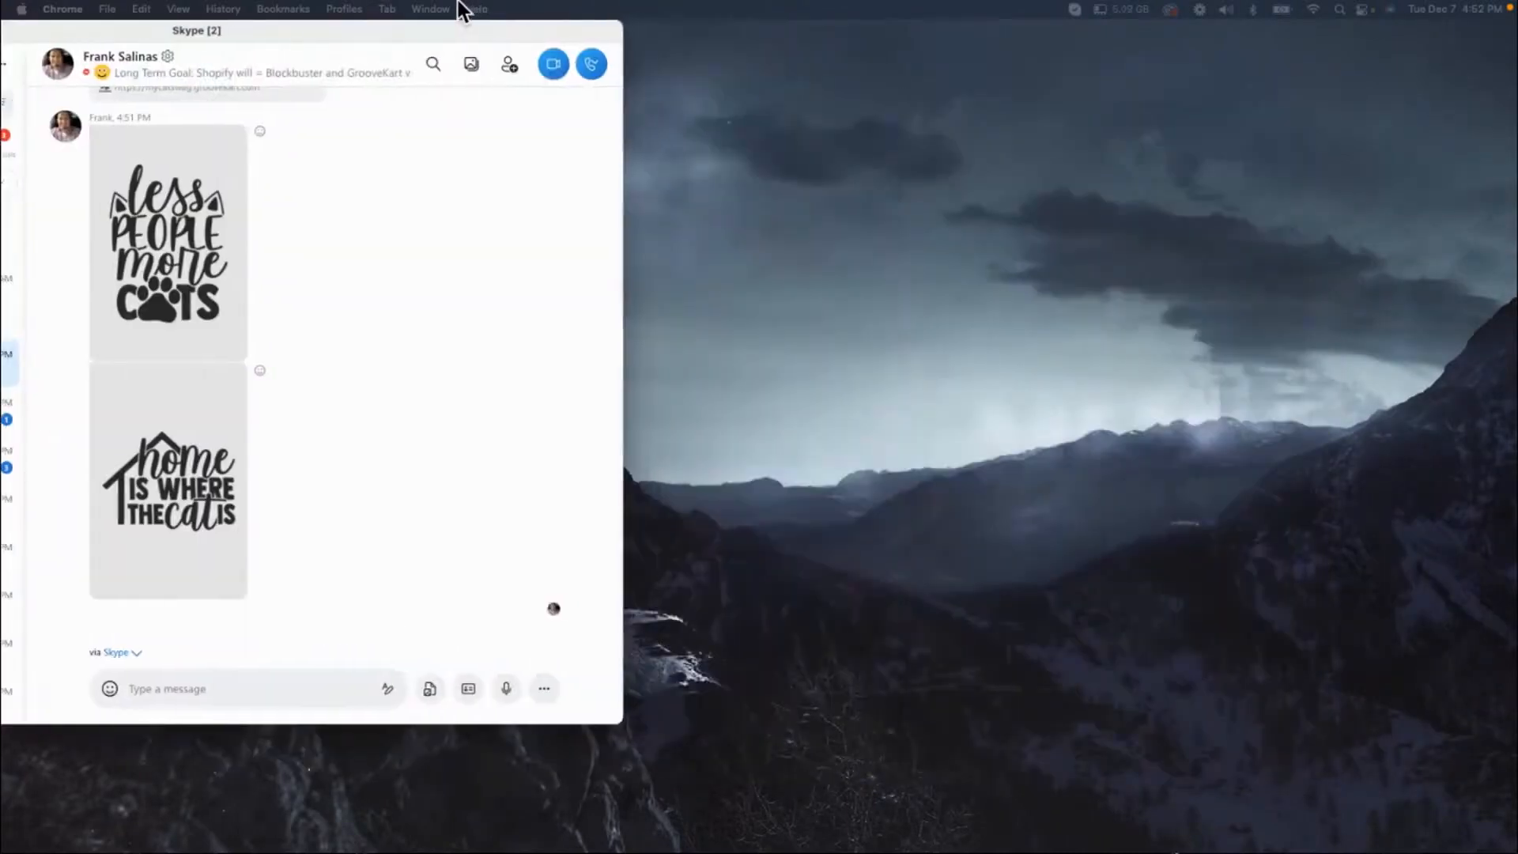
pyautogui.moveTo(621, 723); pyautogui.dragTo(1053, 828)
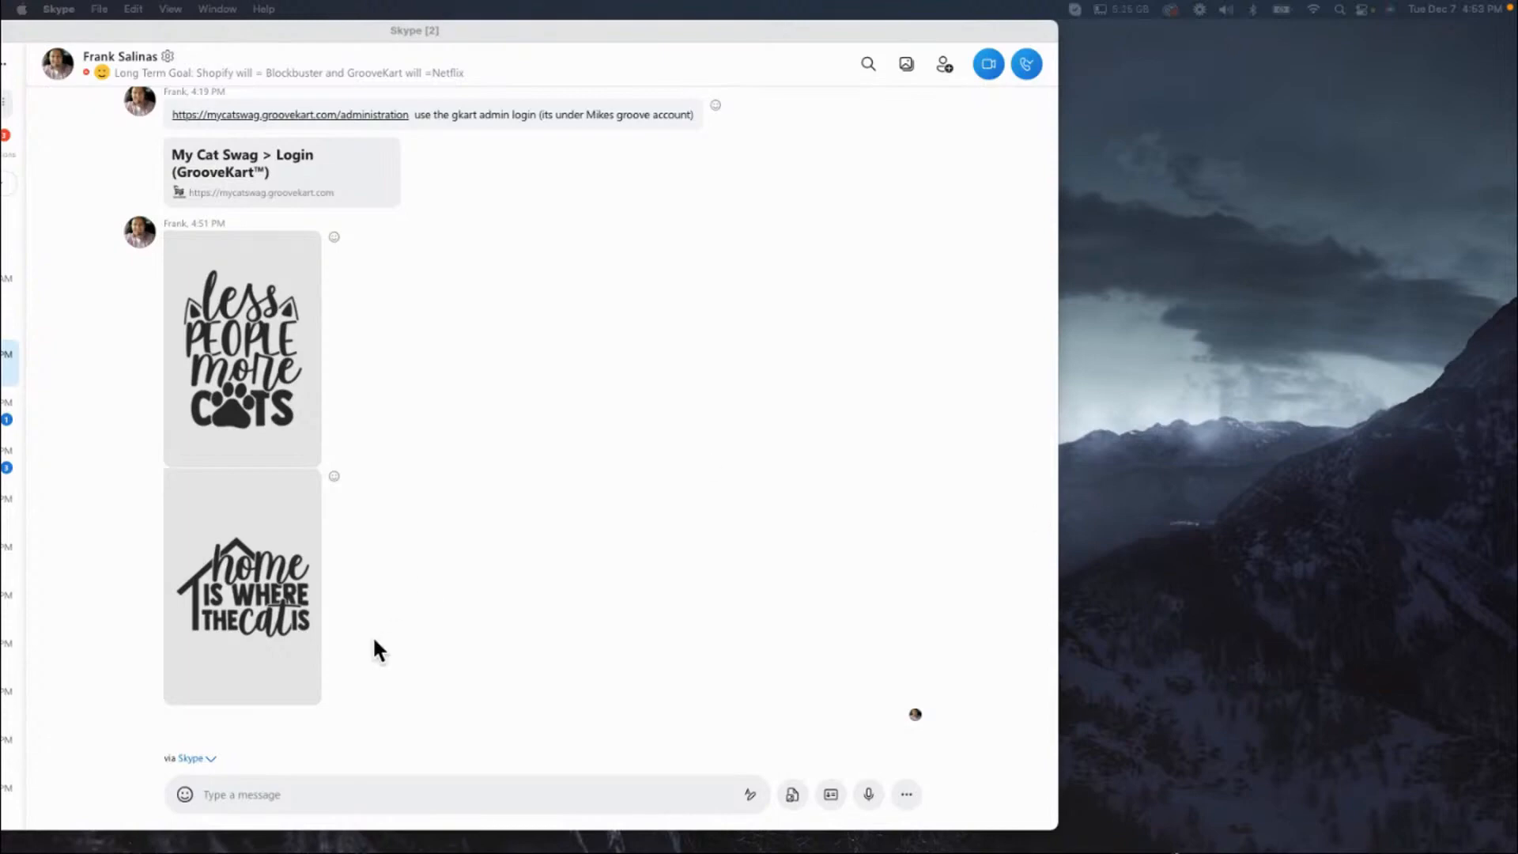
pyautogui.click(289, 609)
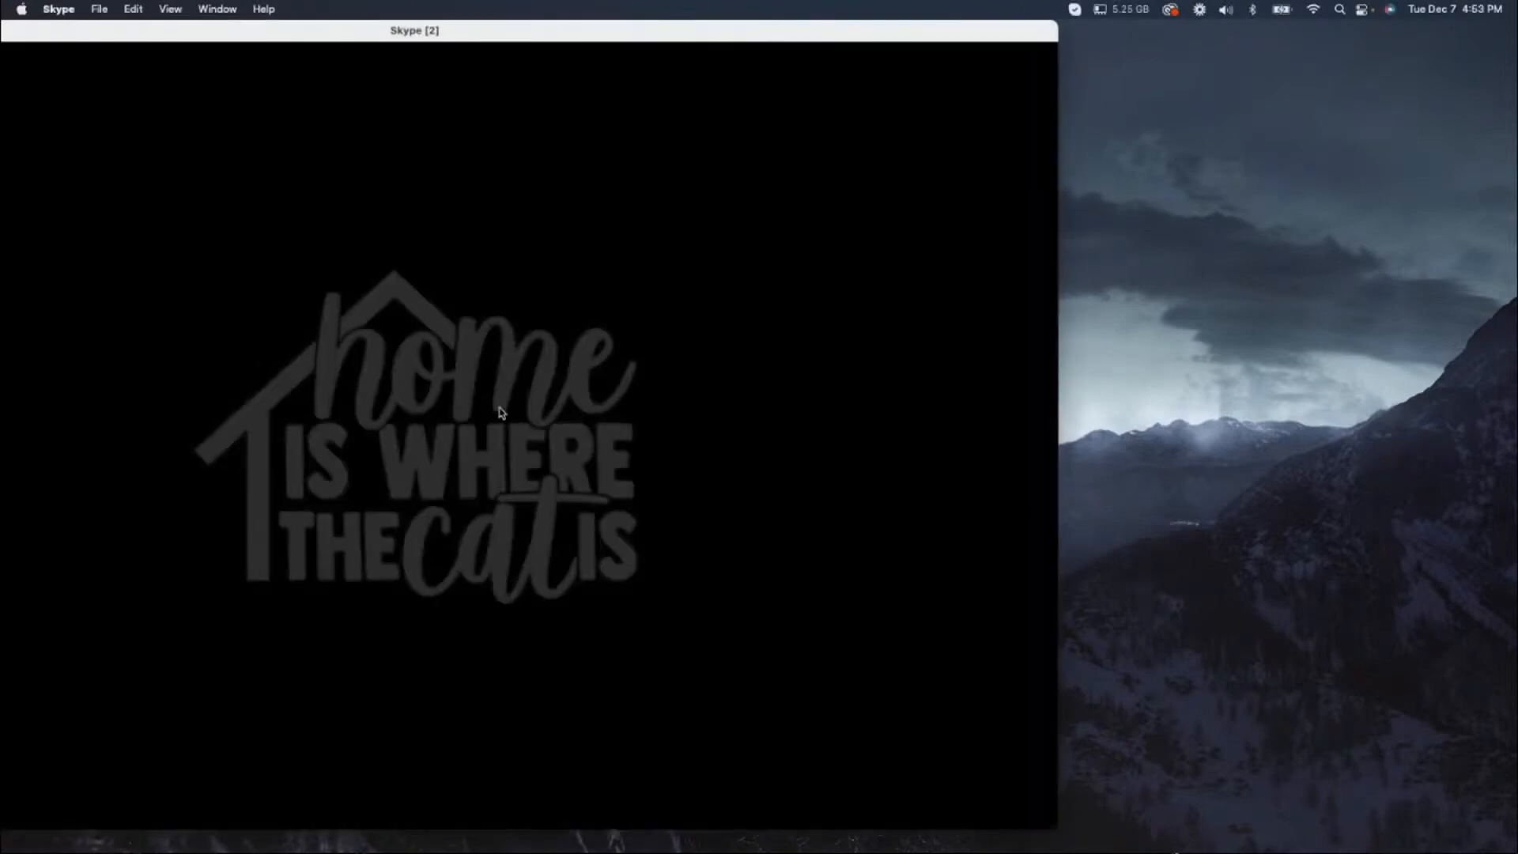
pyautogui.rightClick(498, 404)
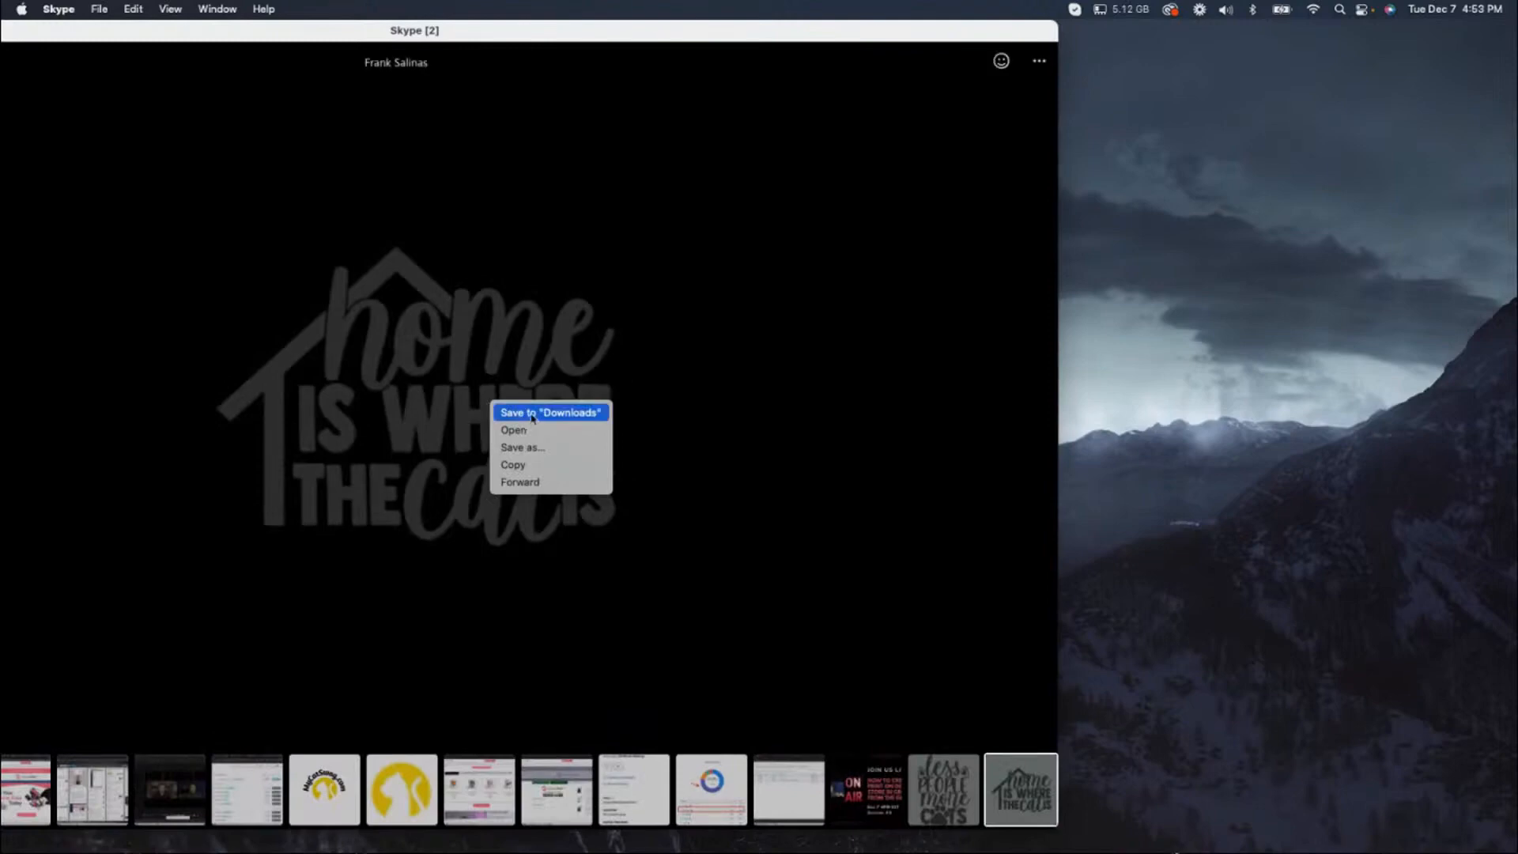
pyautogui.click(532, 418)
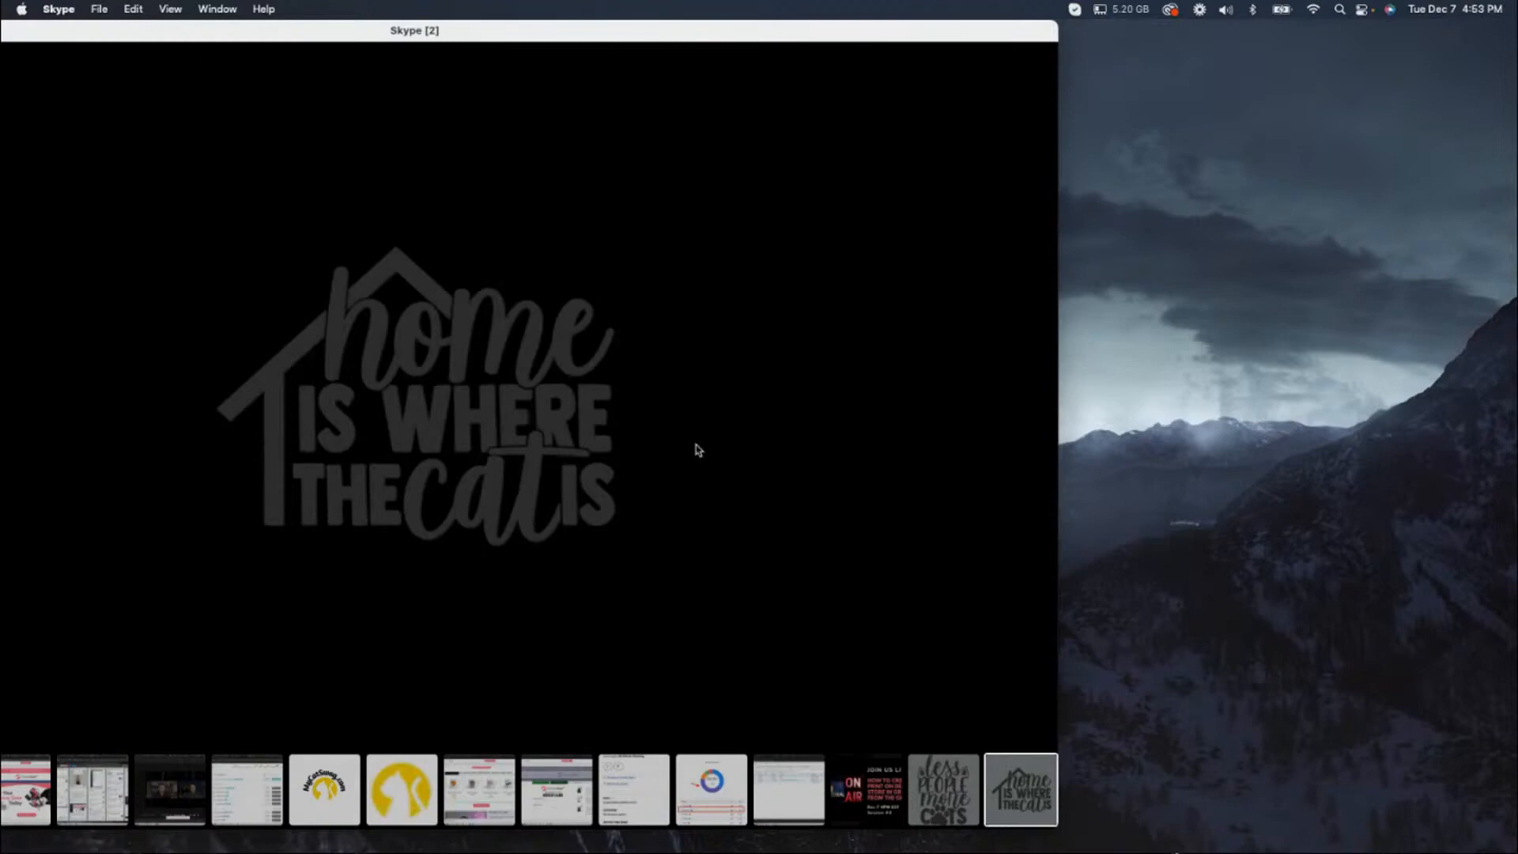
pyautogui.moveTo(526, 34); pyautogui.dragTo(620, 27)
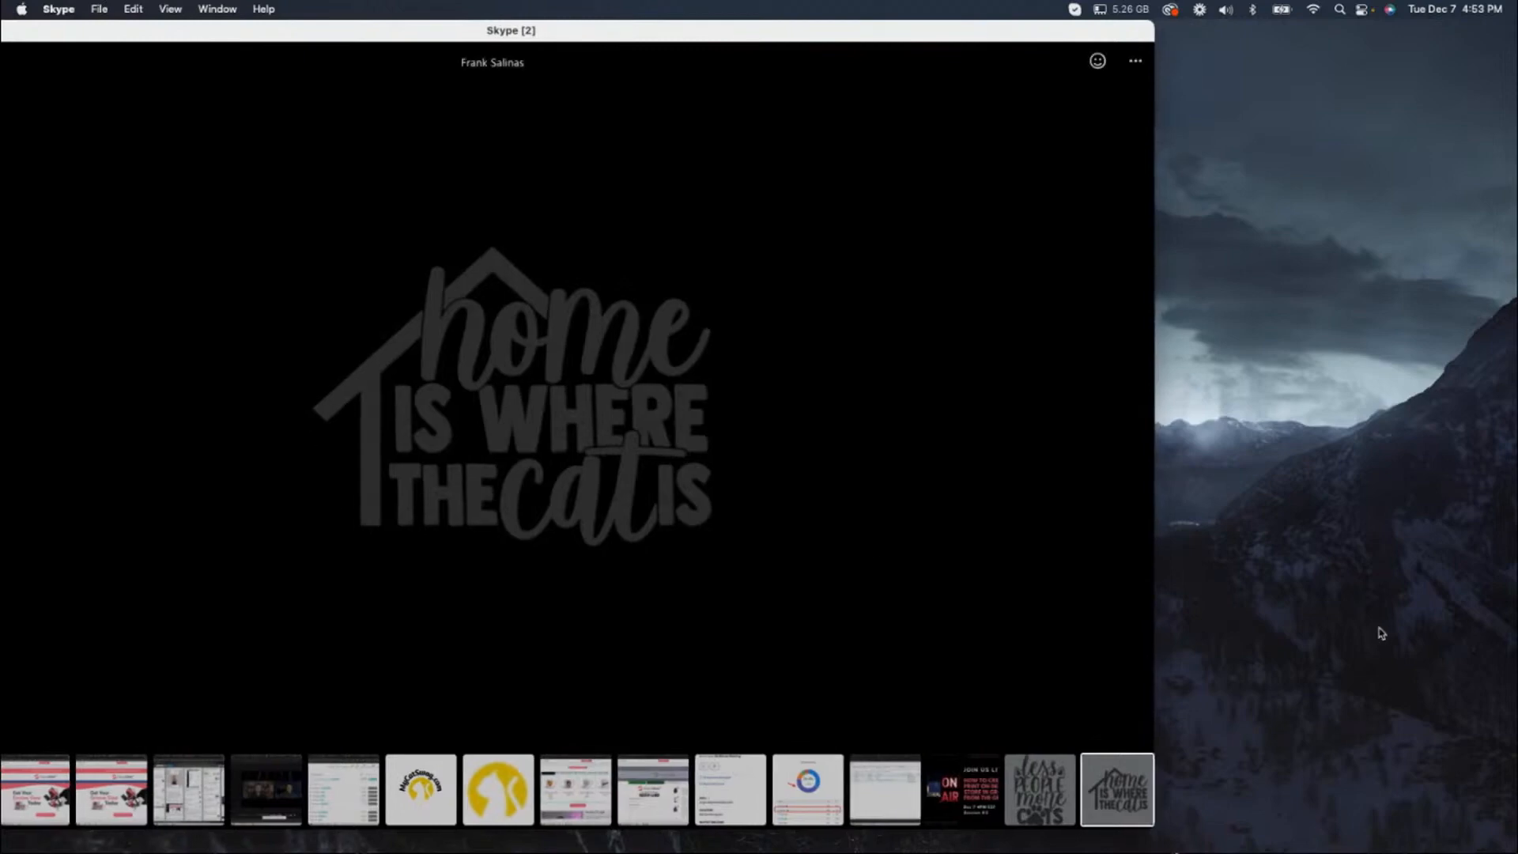
pyautogui.rightClick(622, 422)
pyautogui.click(664, 425)
pyautogui.doubleClick(905, 36)
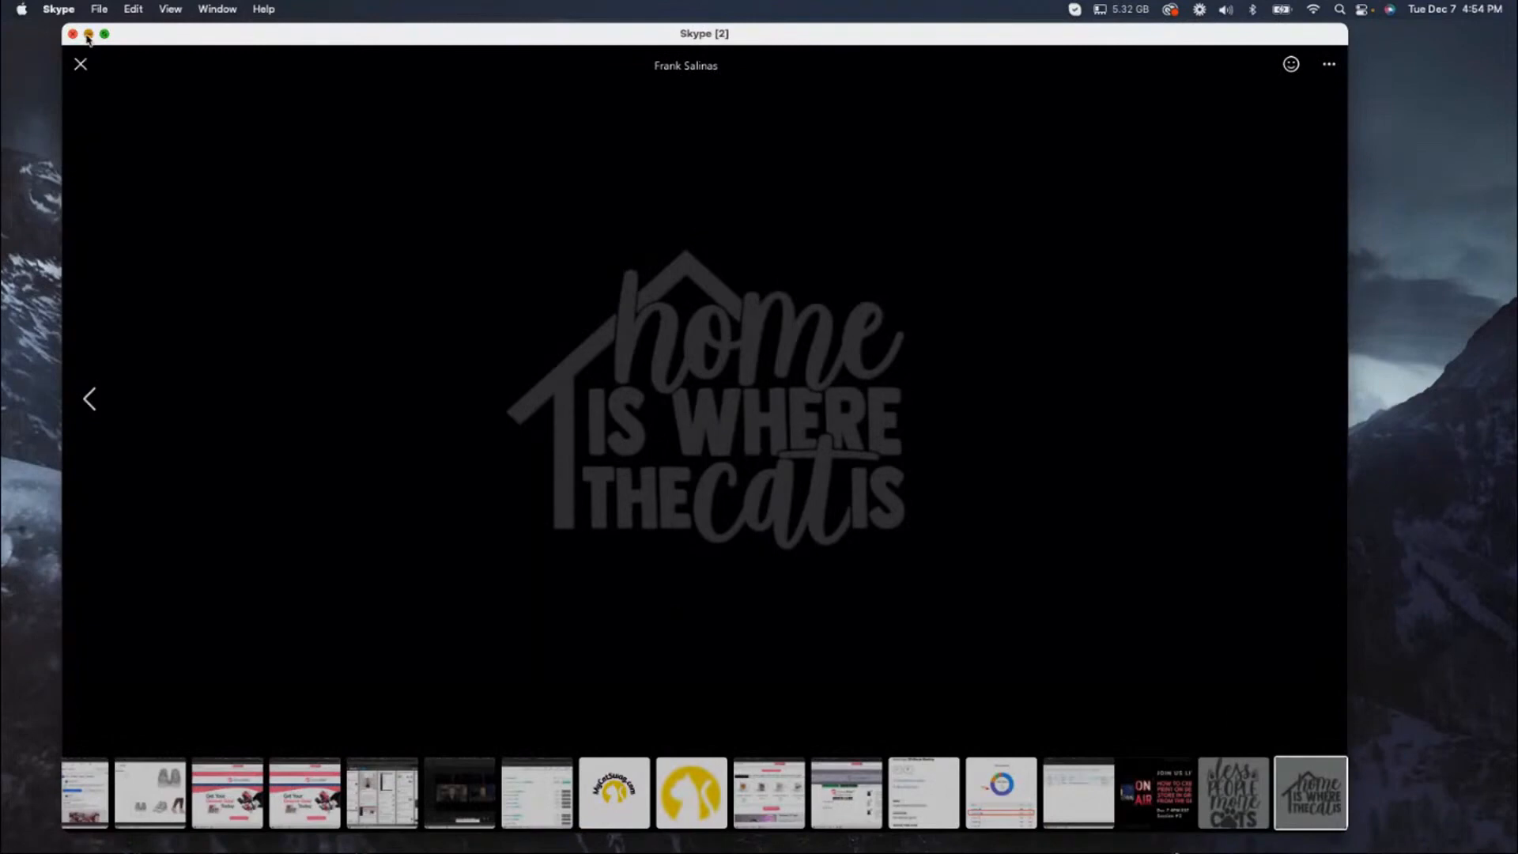
pyautogui.press('super+w')
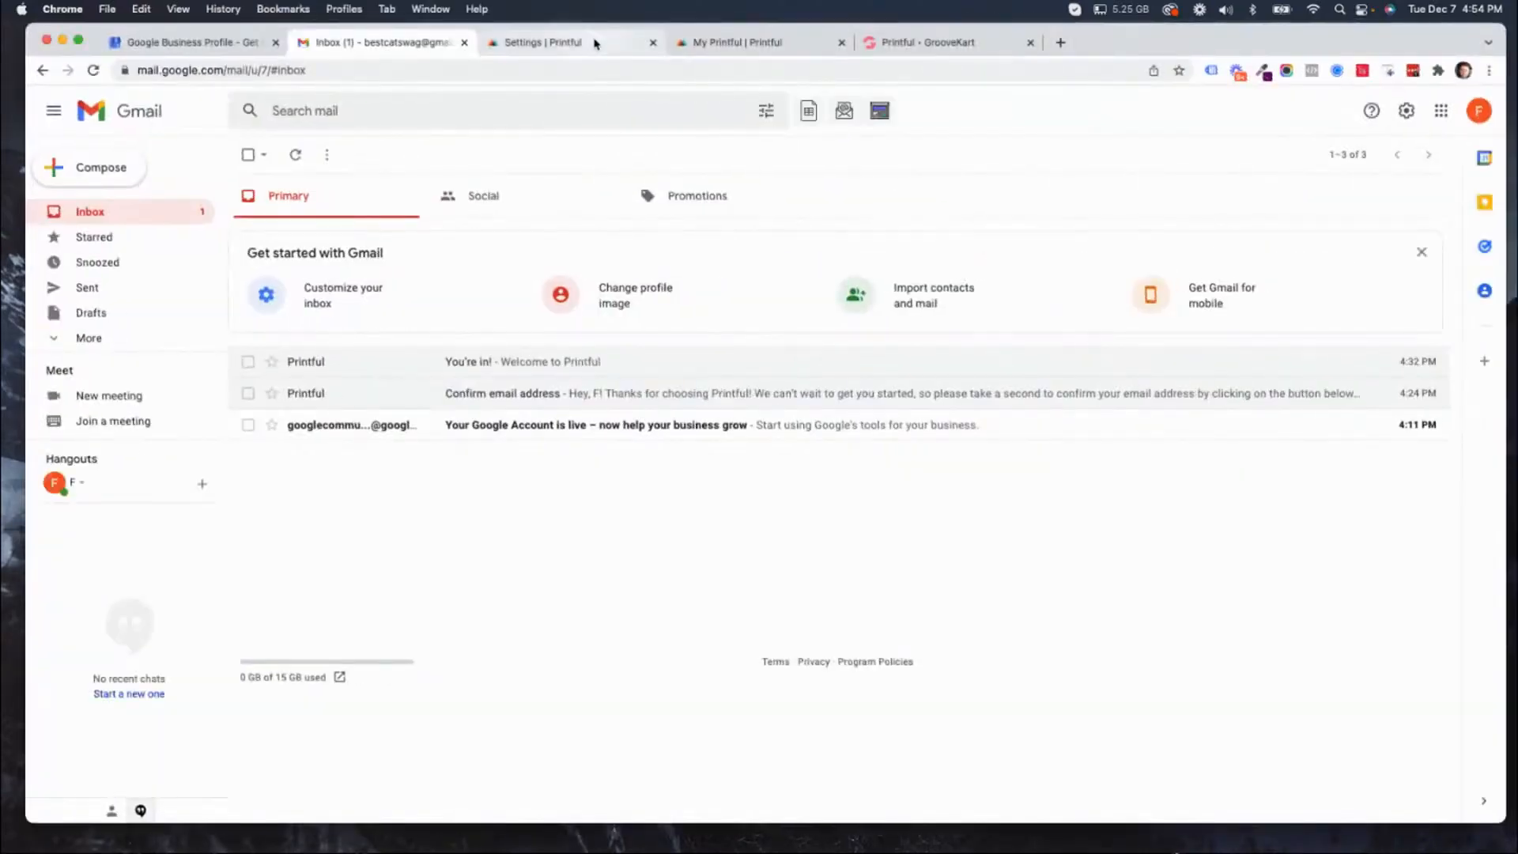
# Reorder the browser tabs so GrooveKart comes before My Printful, and open Printful's Stores page.
pyautogui.click(595, 43)
pyautogui.click(712, 42)
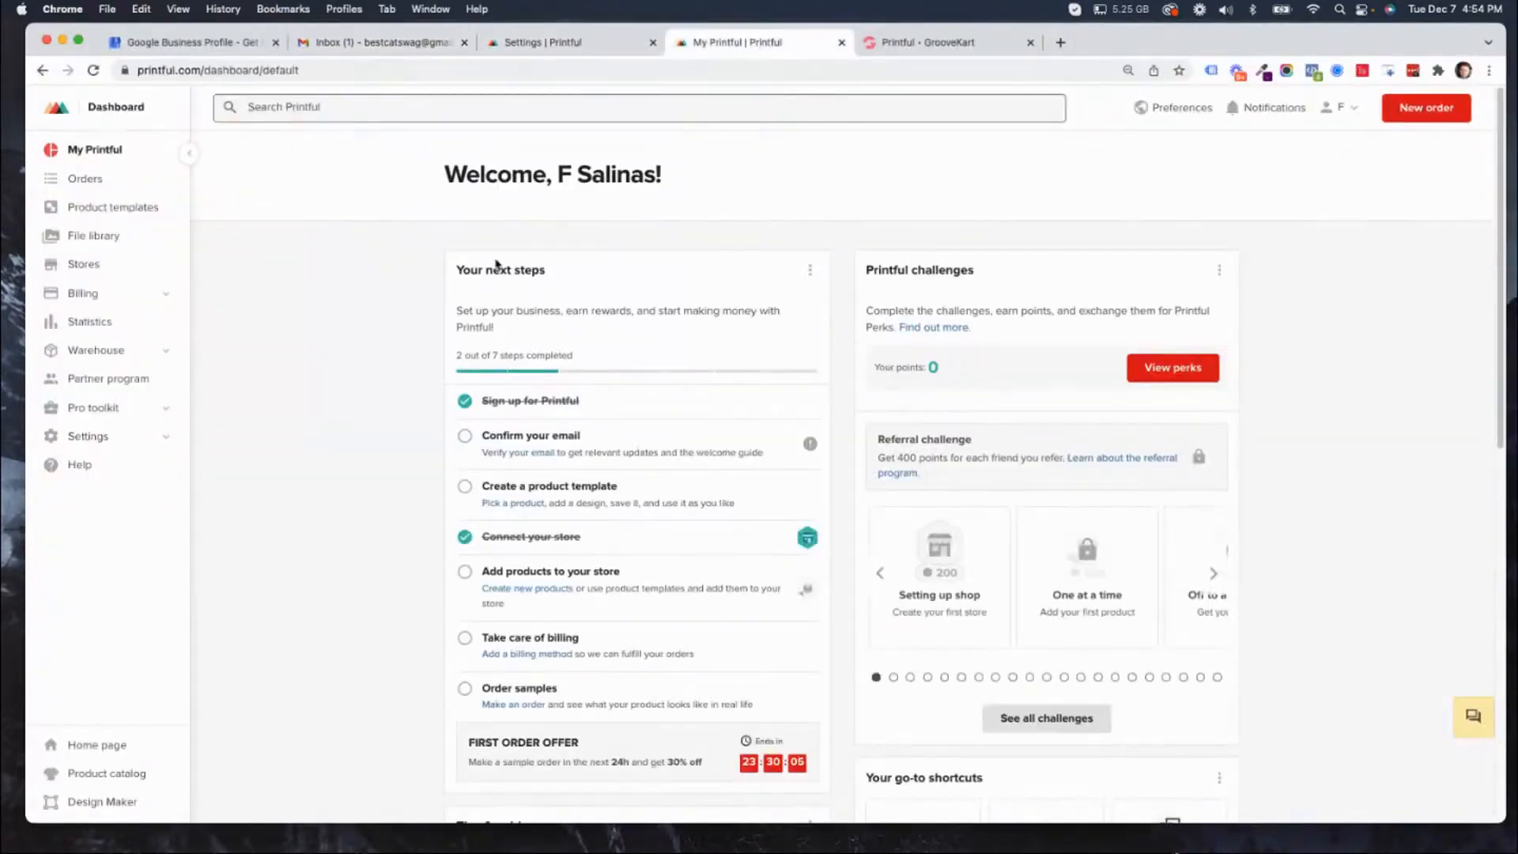
pyautogui.click(943, 47)
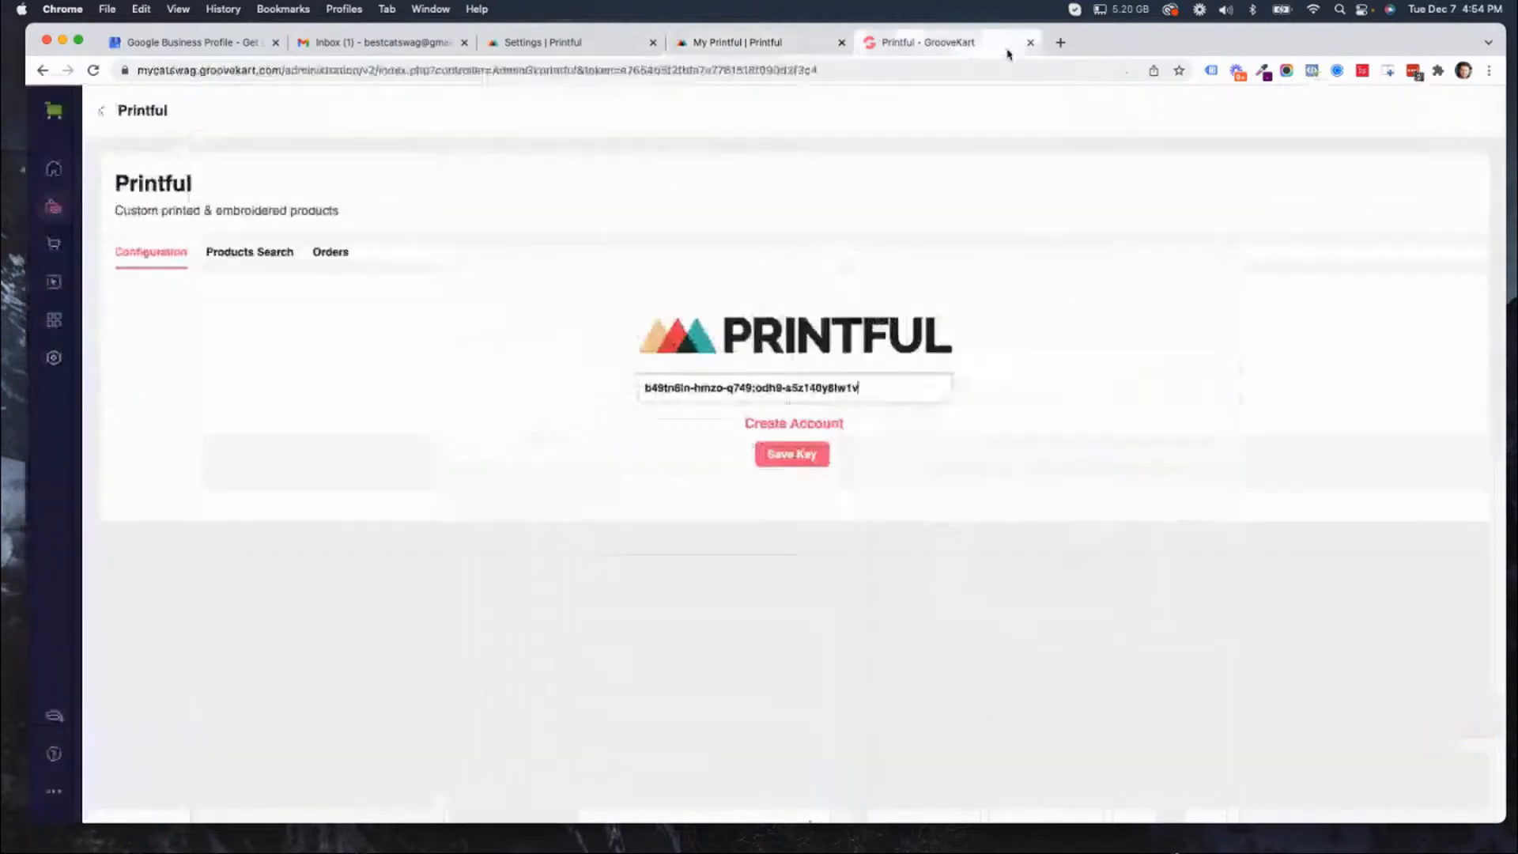
pyautogui.moveTo(940, 48); pyautogui.dragTo(759, 46)
pyautogui.click(929, 44)
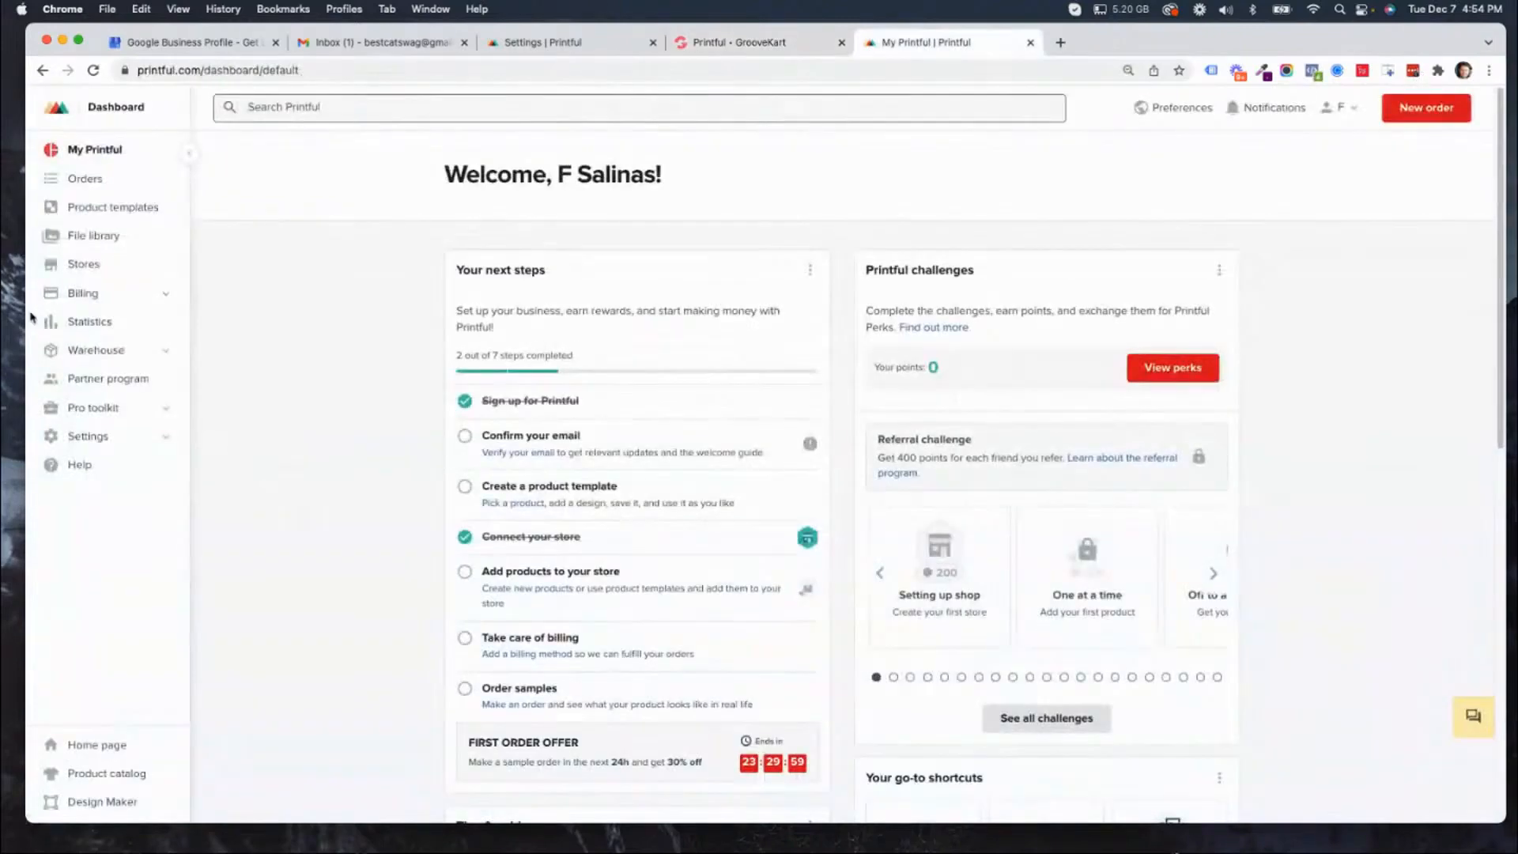
pyautogui.click(80, 268)
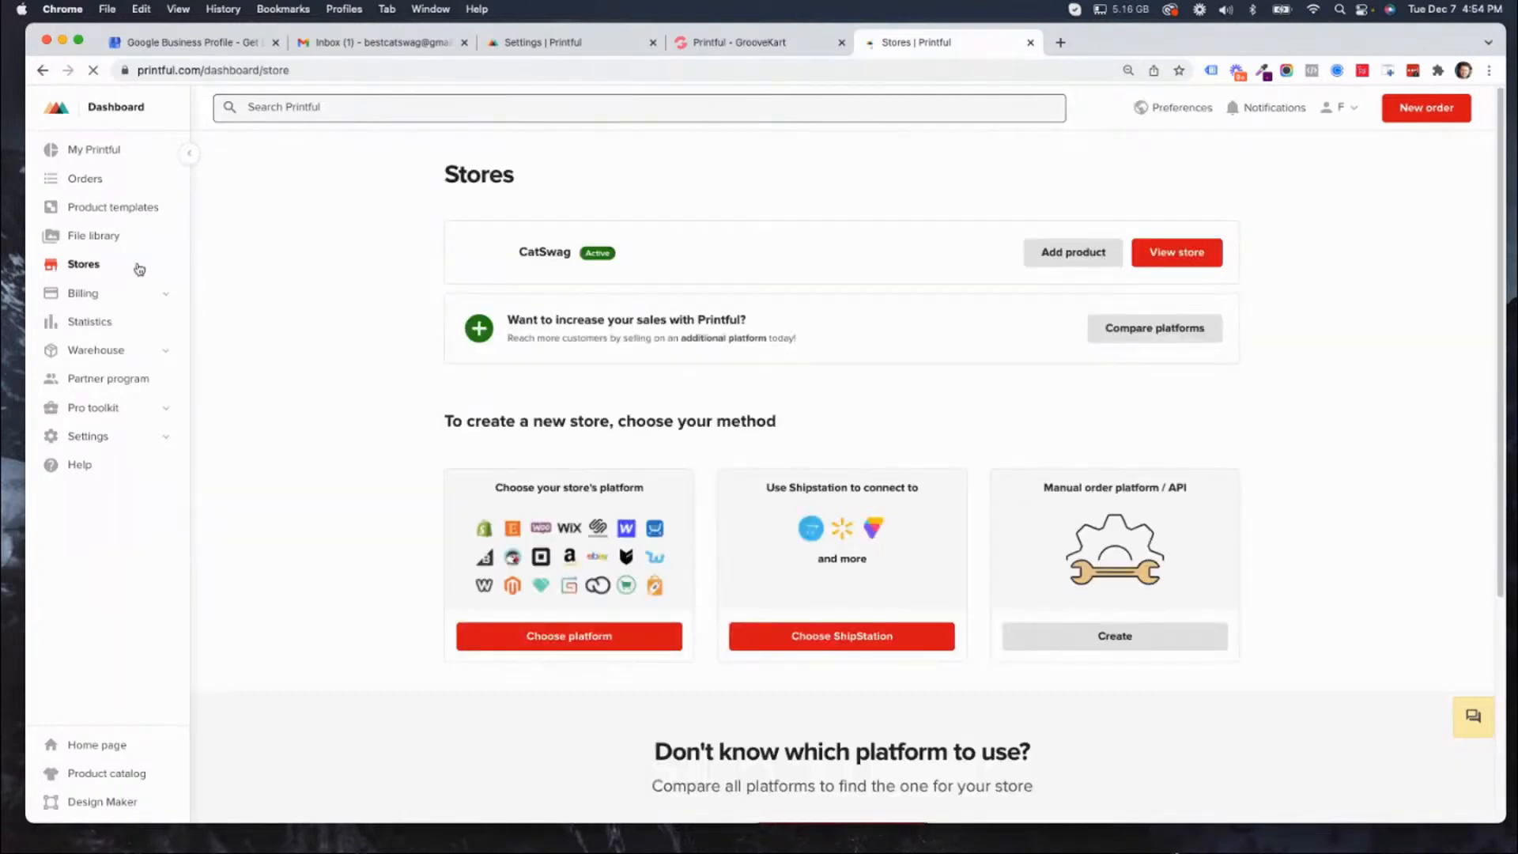
pyautogui.click(1062, 265)
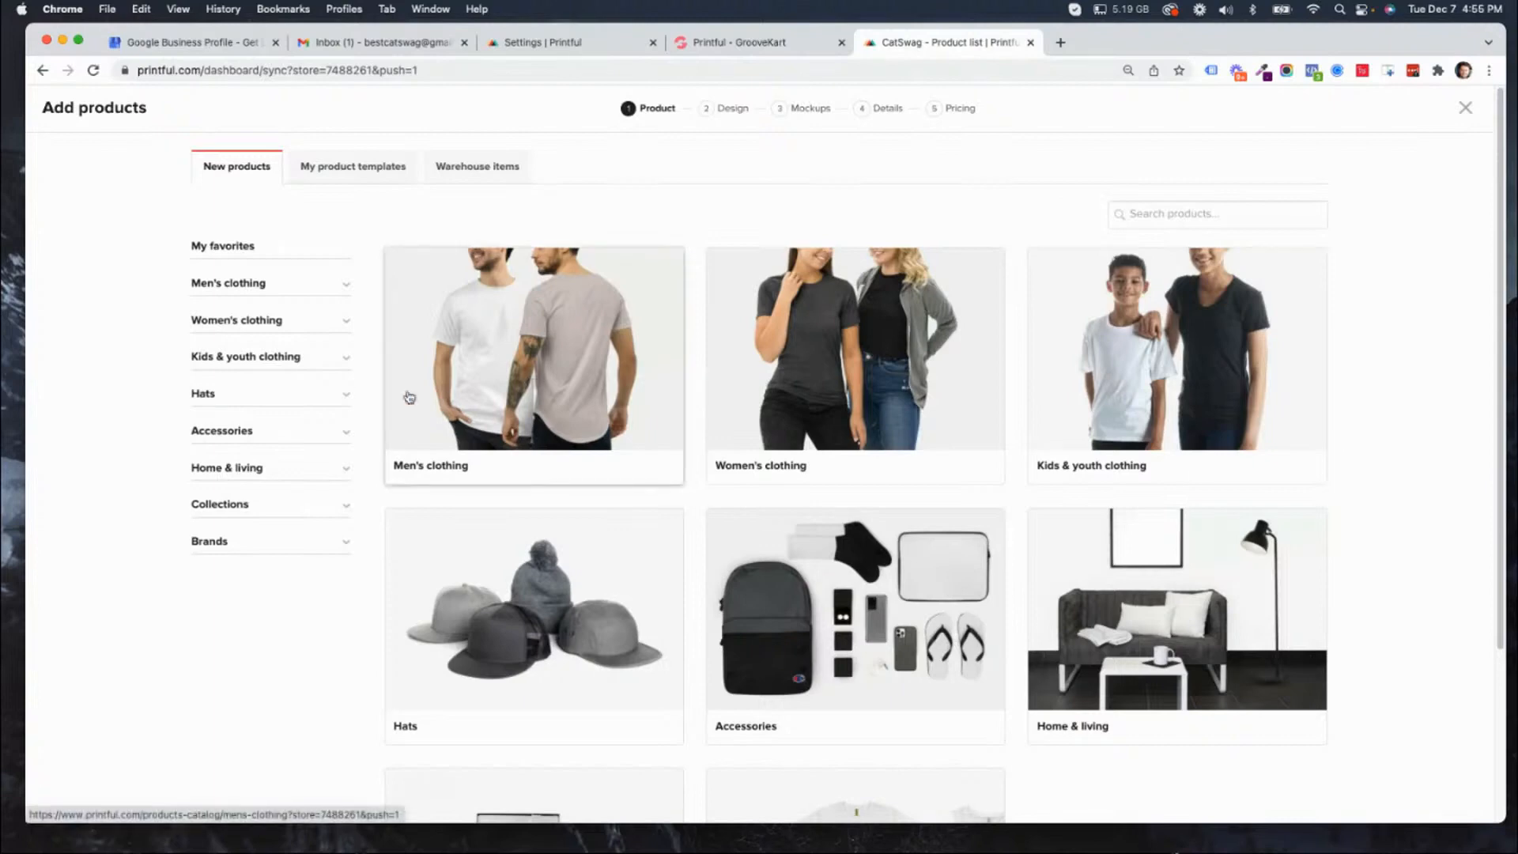
pyautogui.click(294, 324)
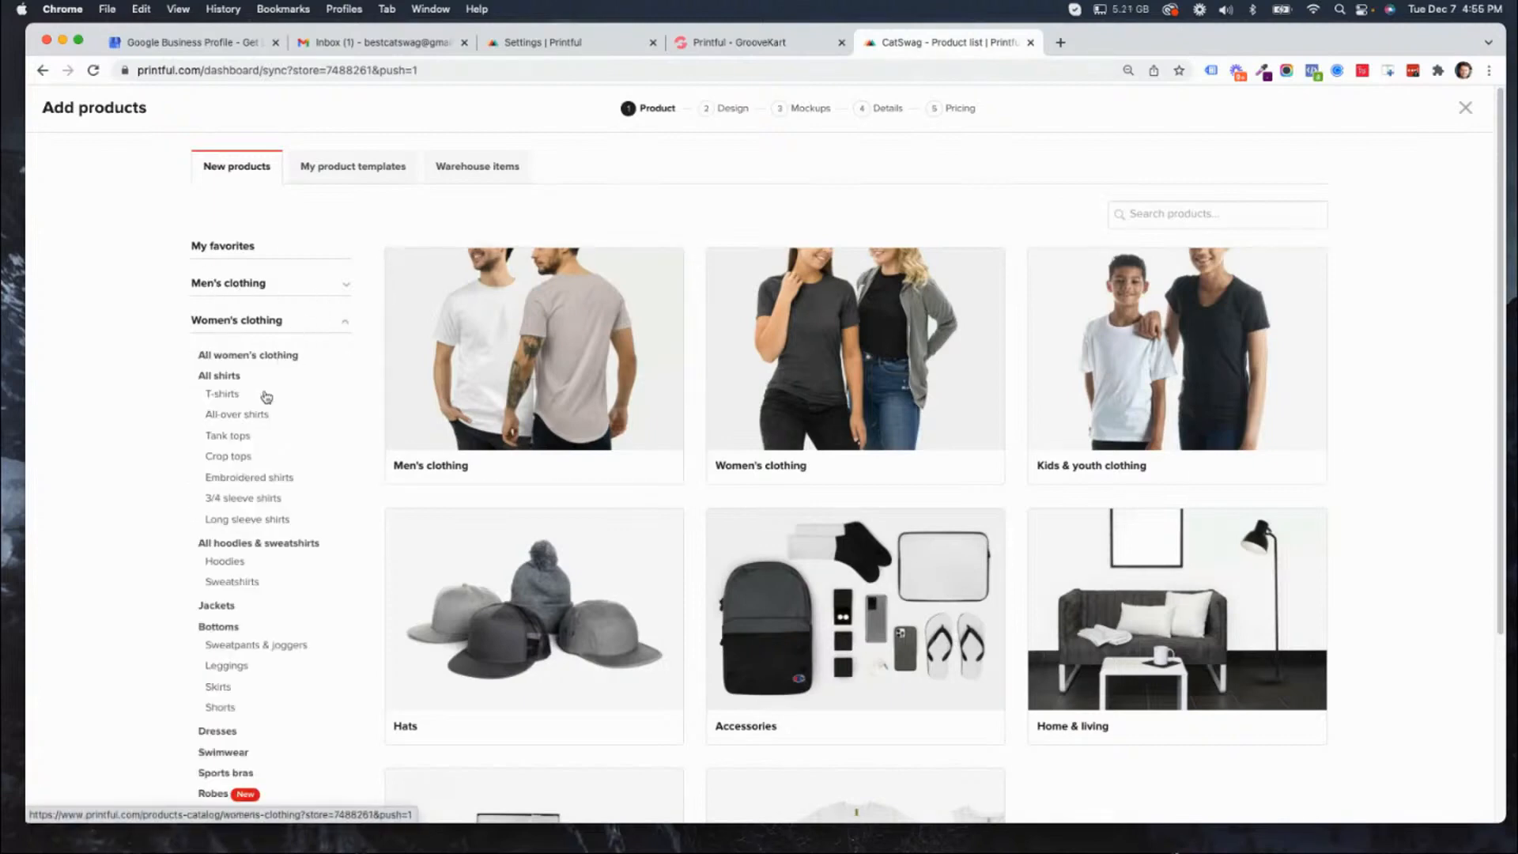
pyautogui.click(234, 571)
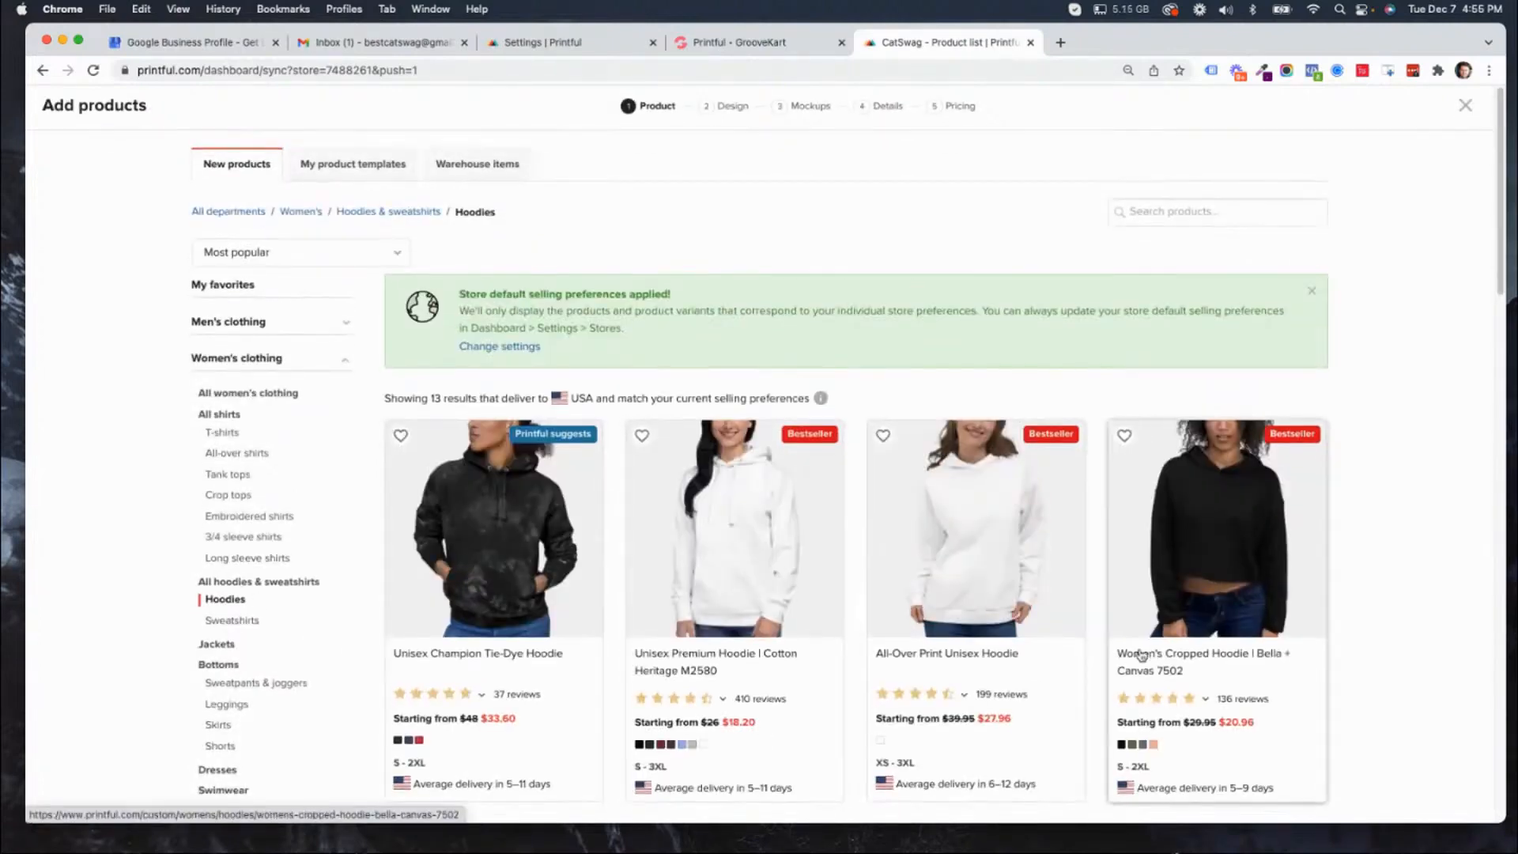
pyautogui.scroll(-1, 1141, 652)
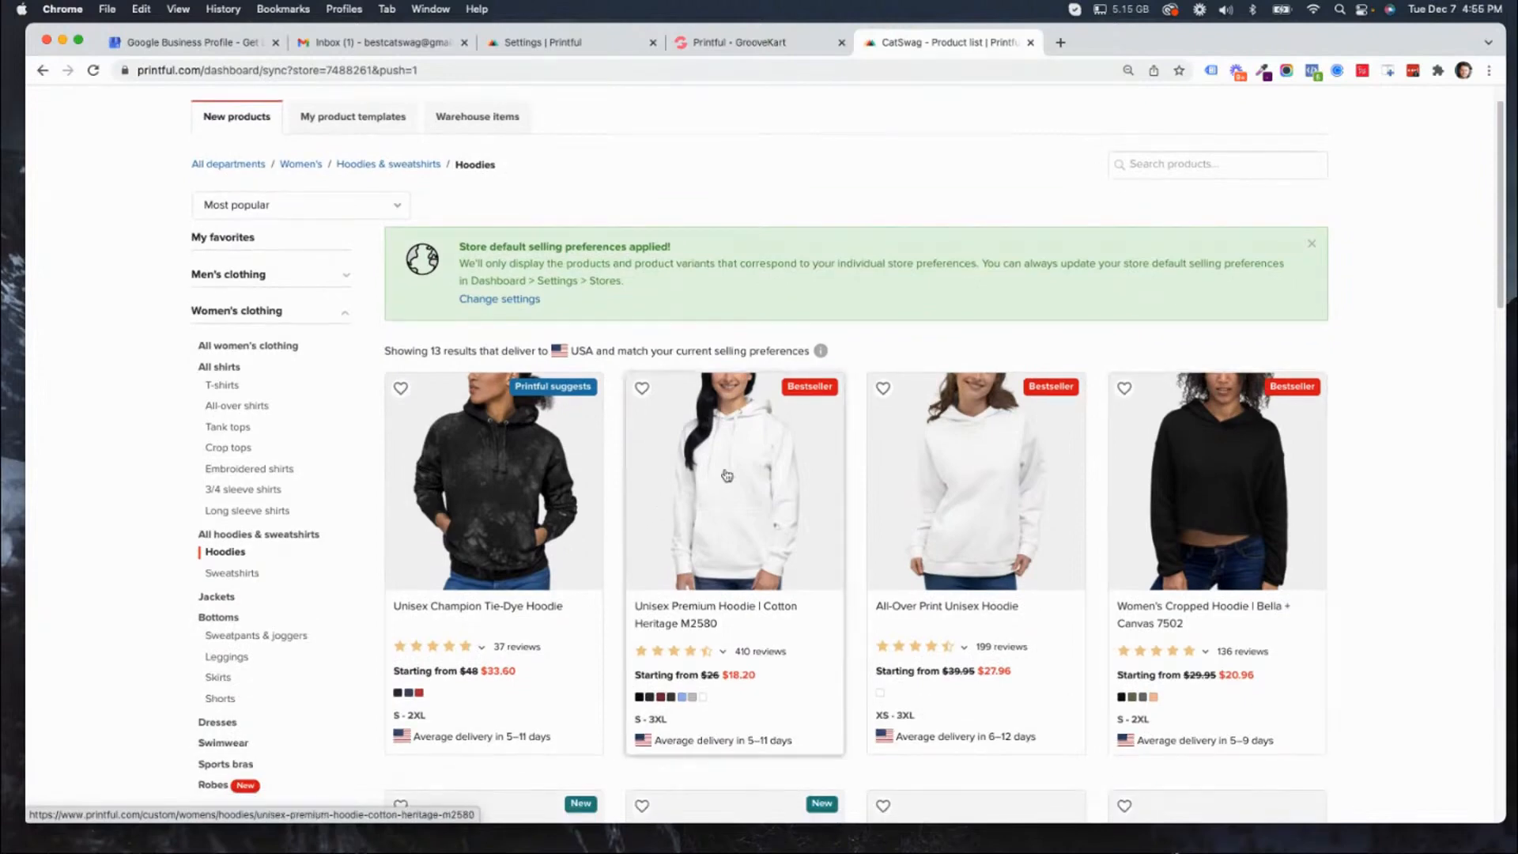
pyautogui.click(732, 492)
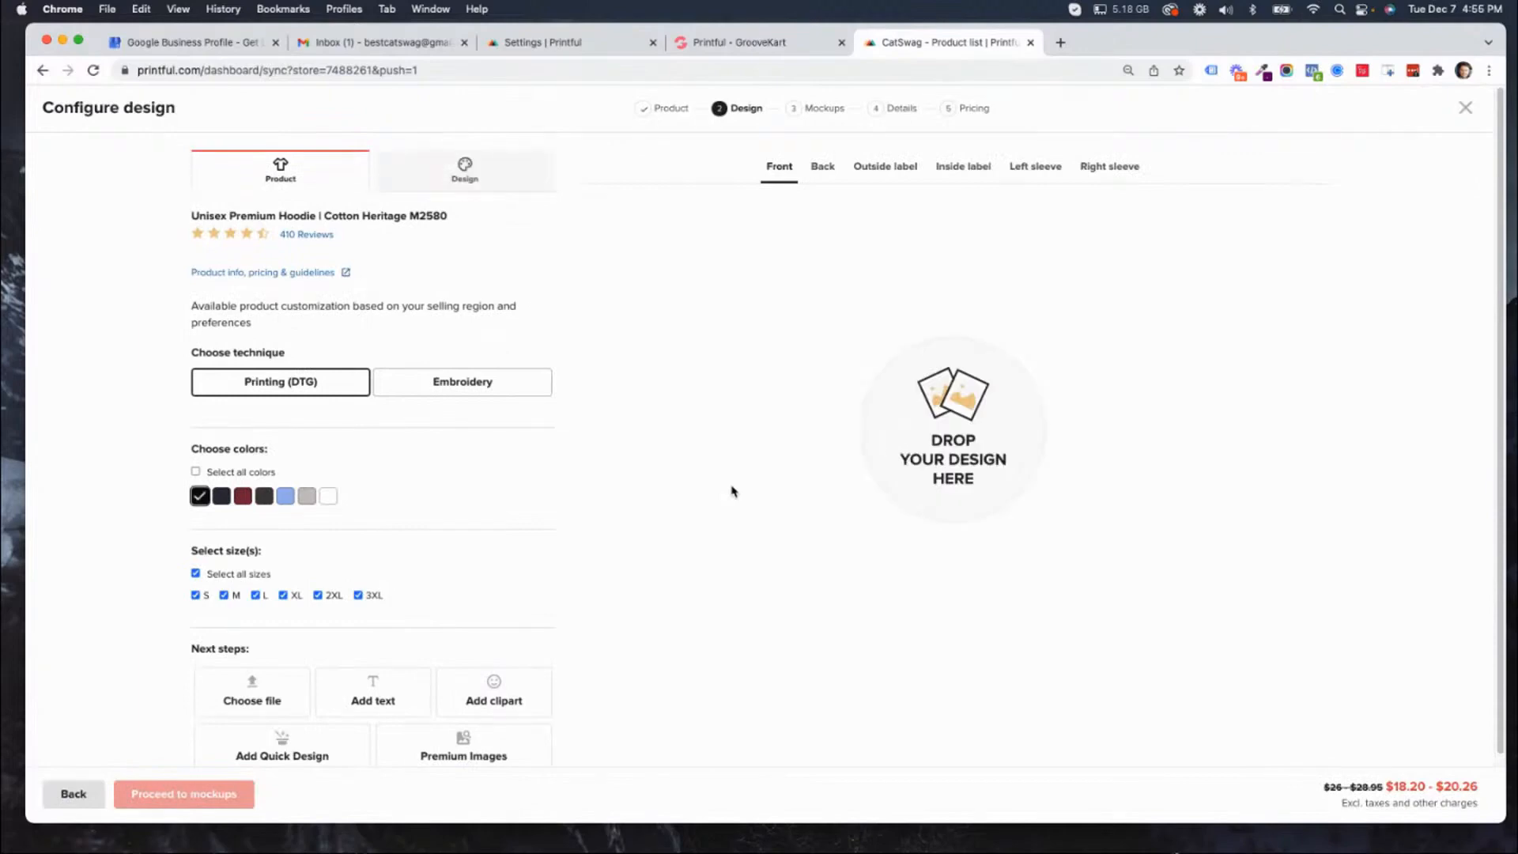
pyautogui.click(42, 70)
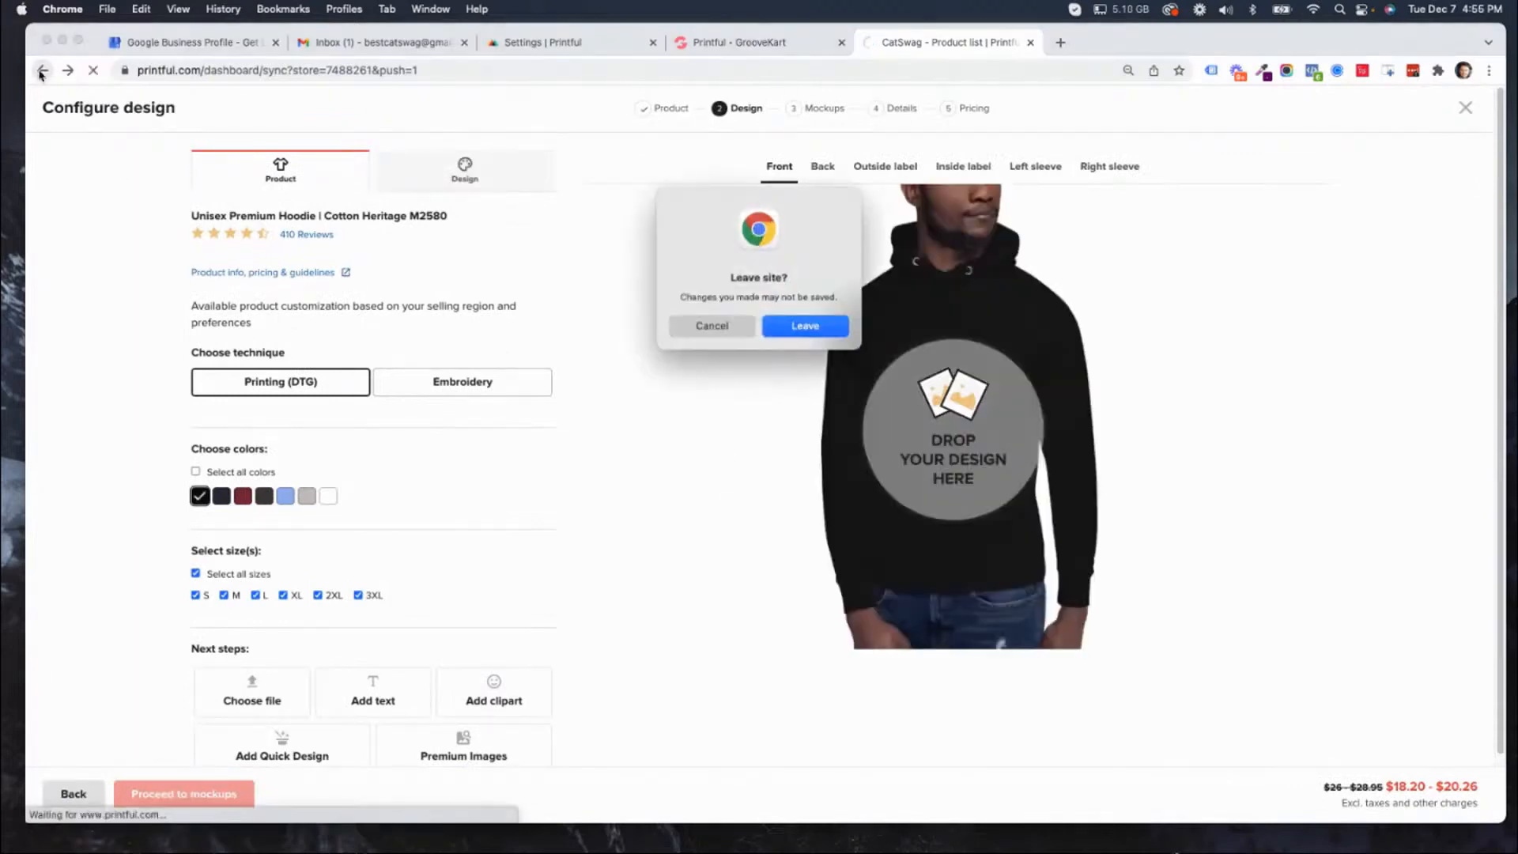
pyautogui.click(813, 332)
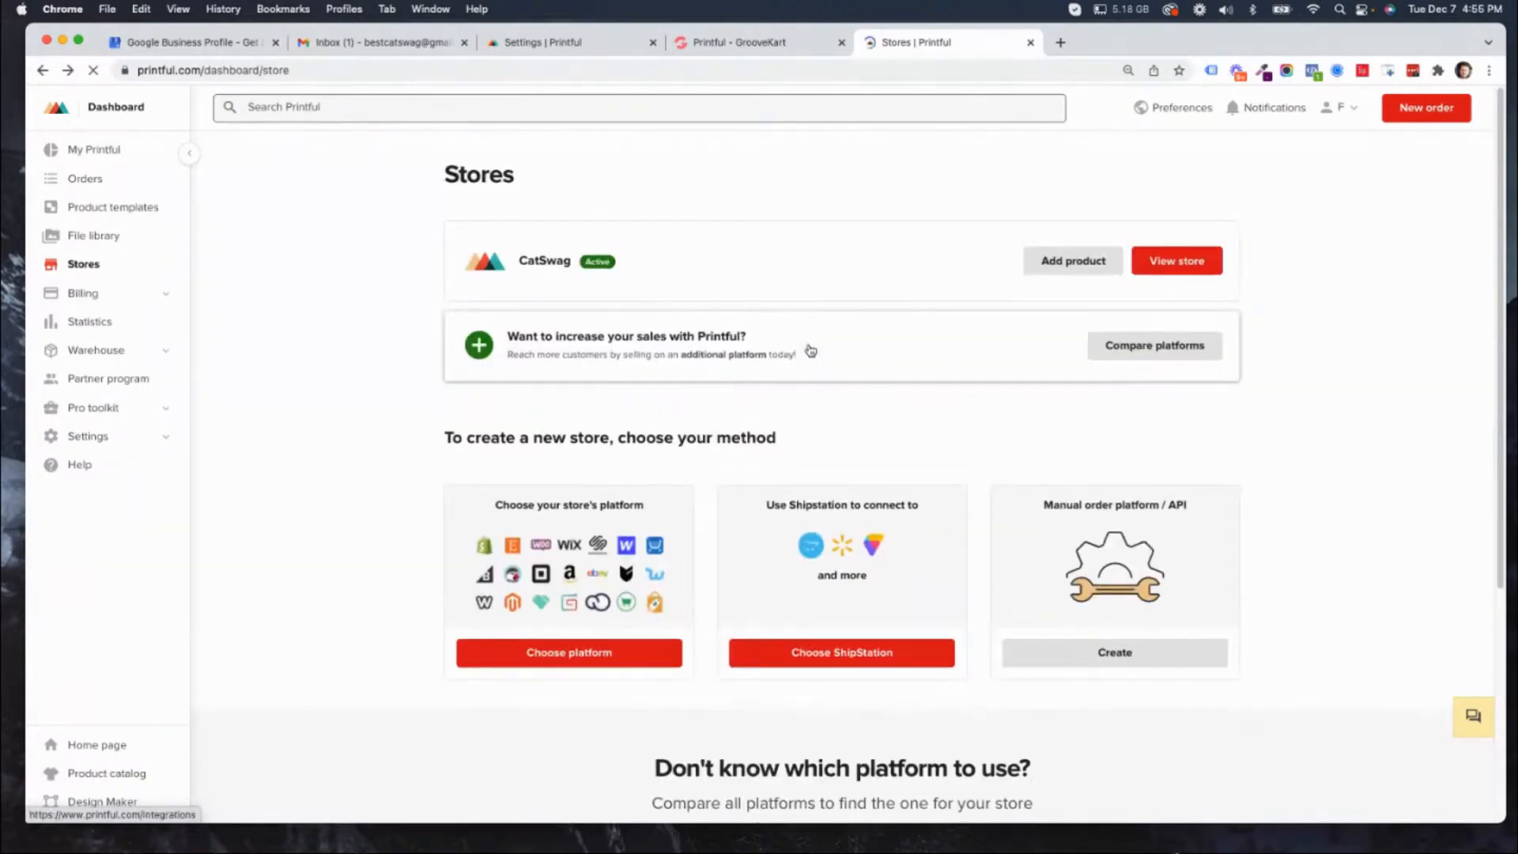
# Start adding a product to the CatSwag store and list the women's hoodies.
pyautogui.click(1072, 270)
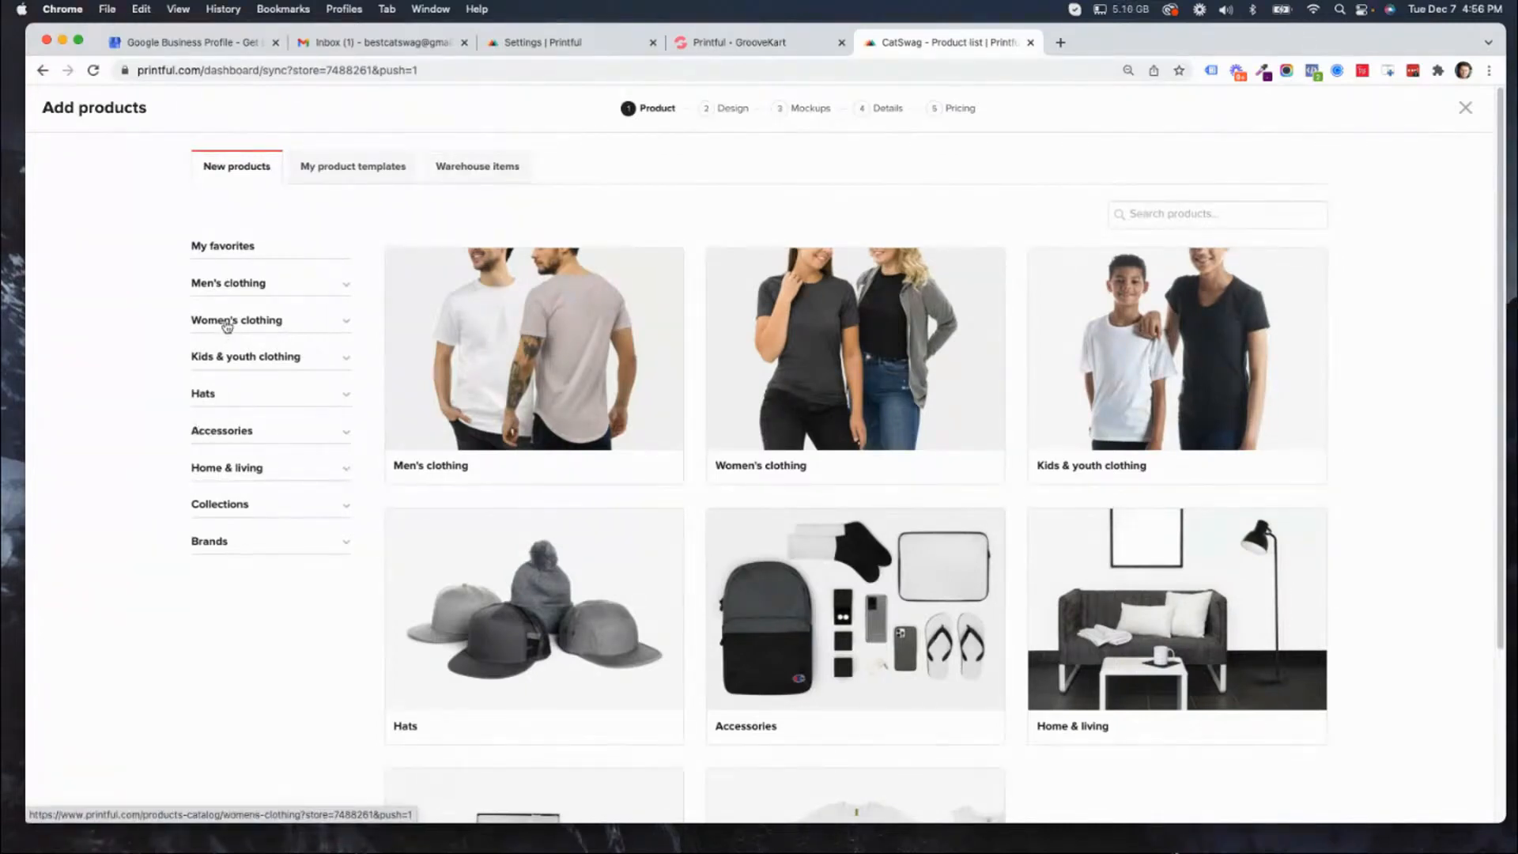
pyautogui.click(227, 325)
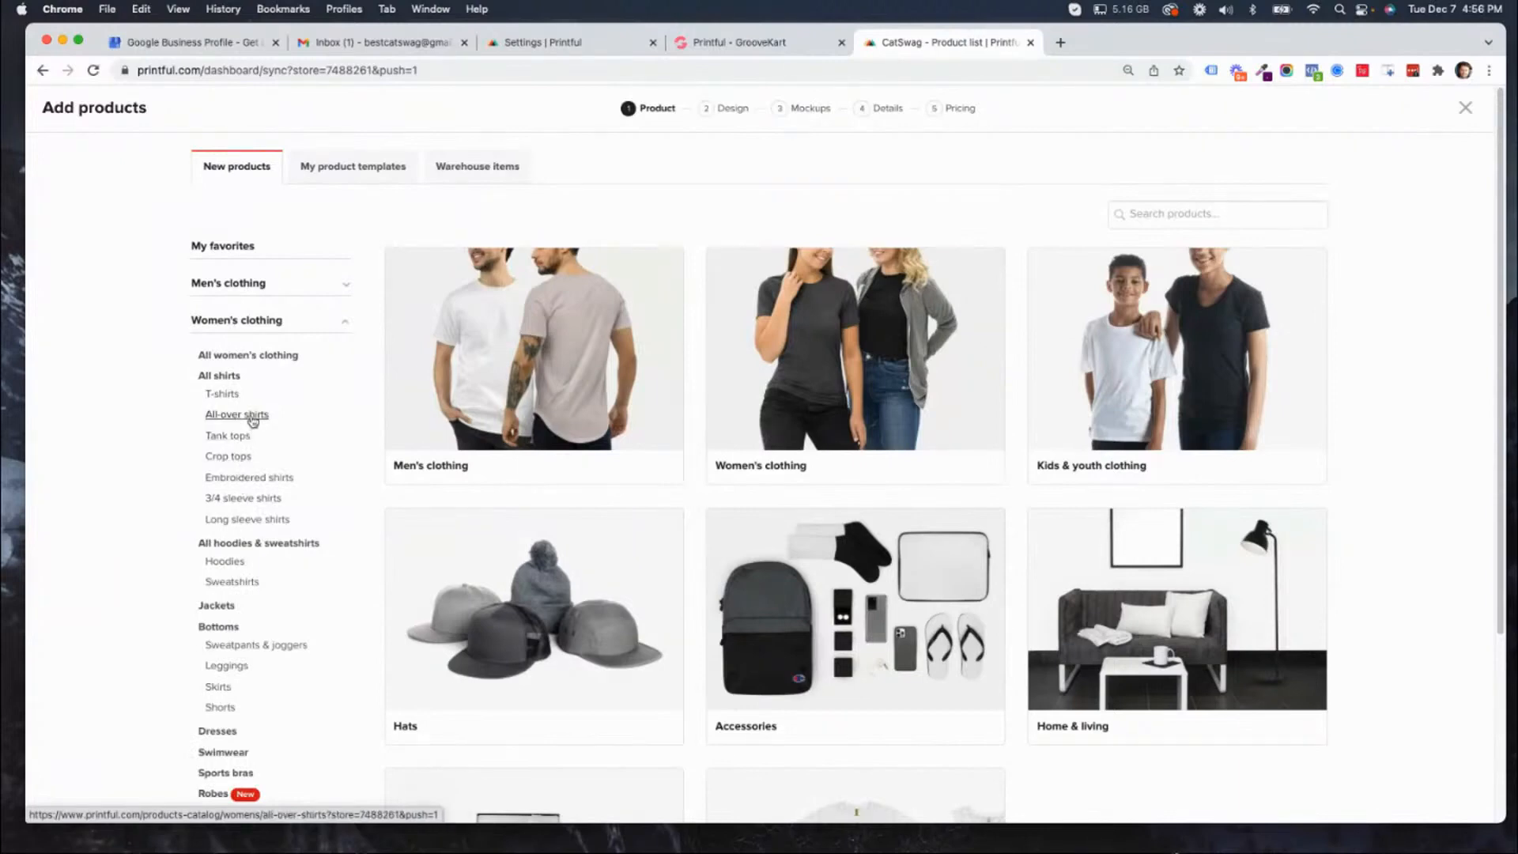
pyautogui.scroll(-1, 274, 423)
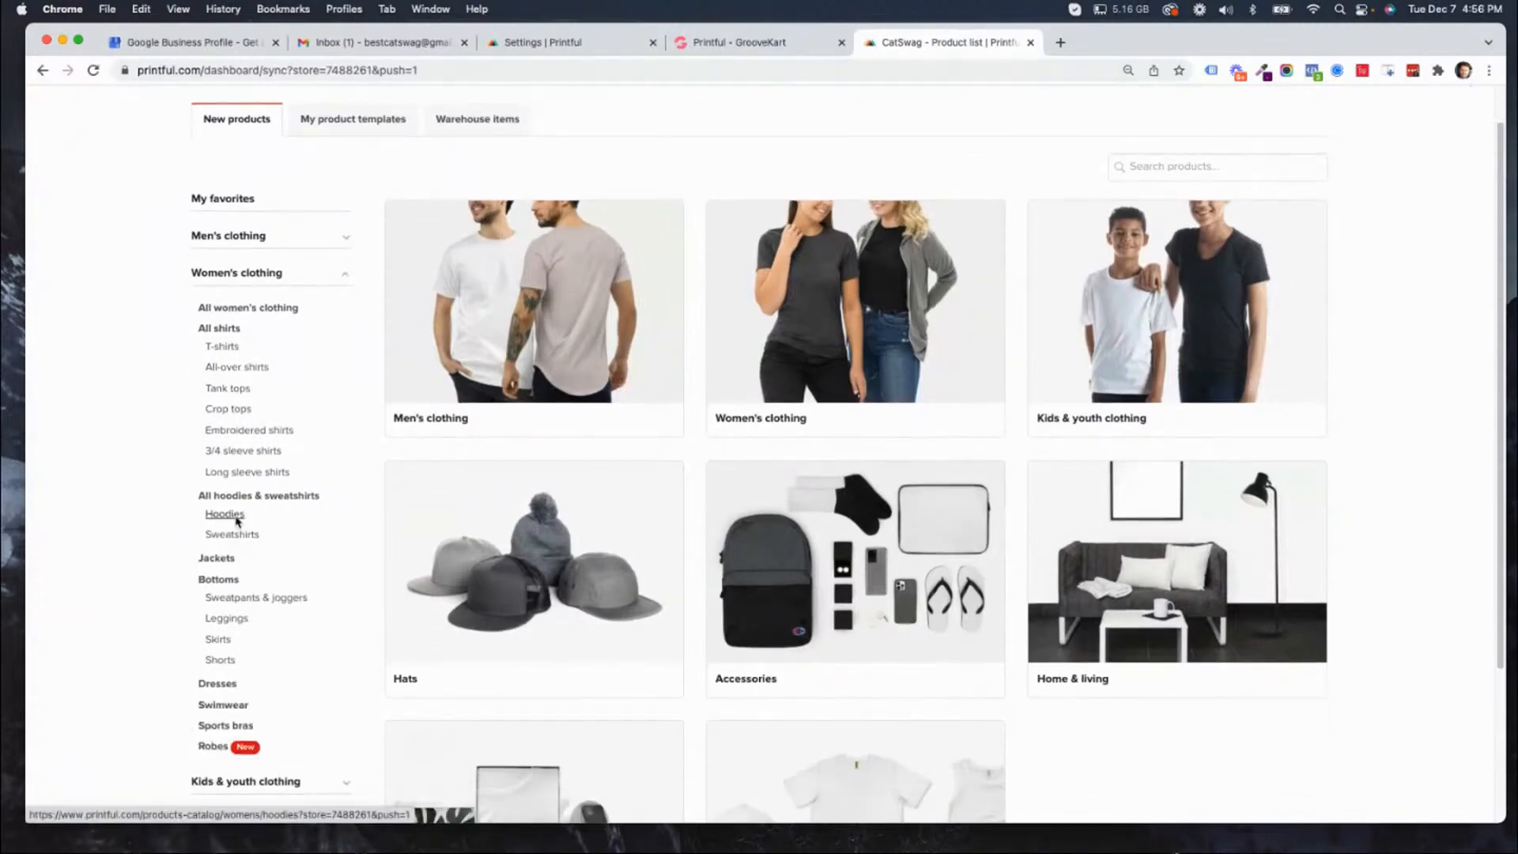
pyautogui.click(226, 515)
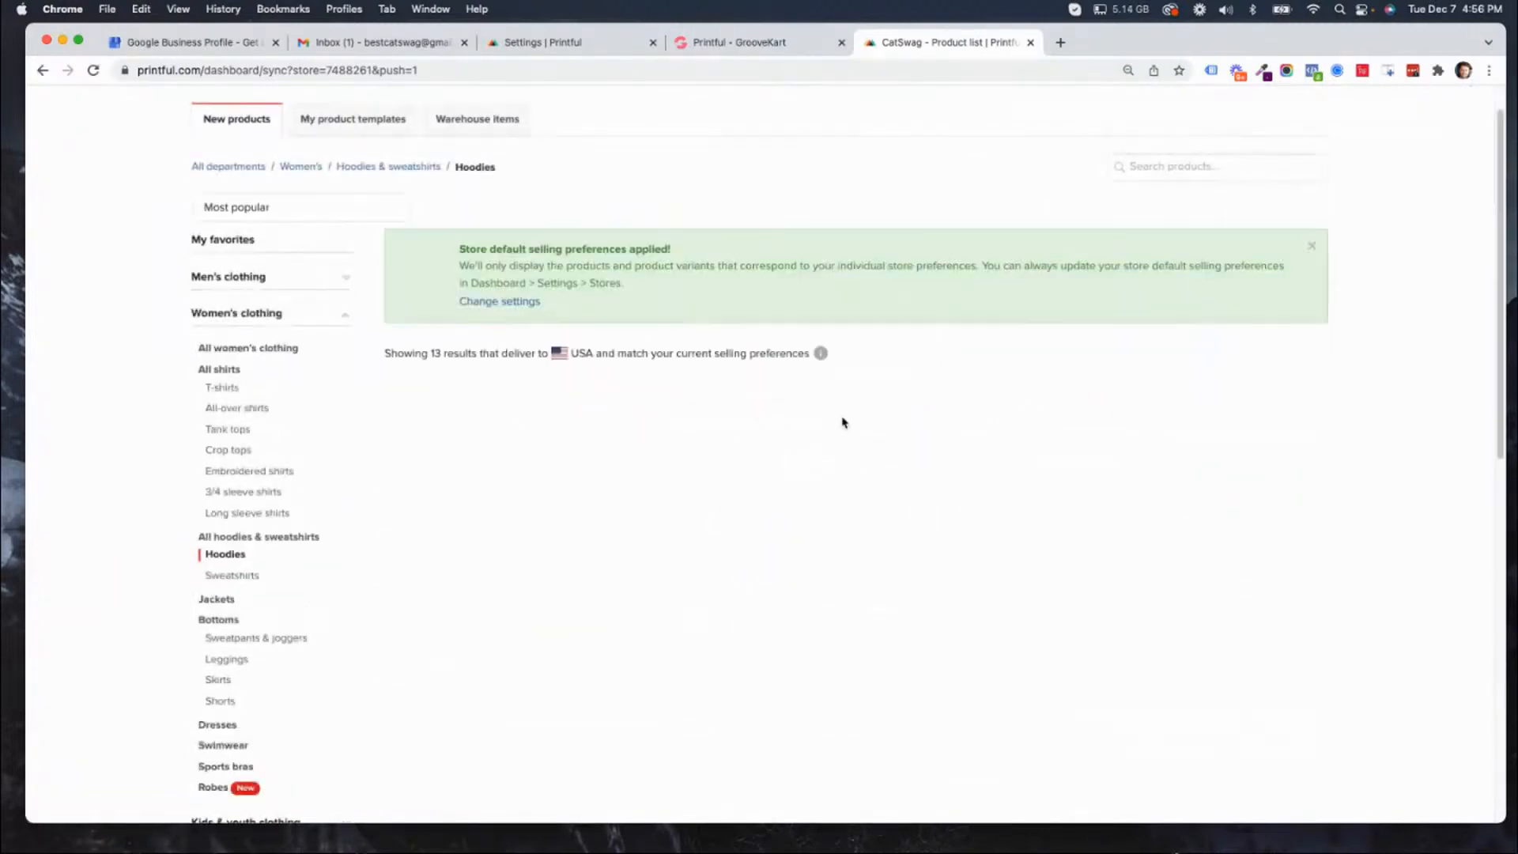
# Compare the women's hoodies by starting price, reviews, available colors, sizes and delivery time.
pyautogui.scroll(-2, 714, 457)
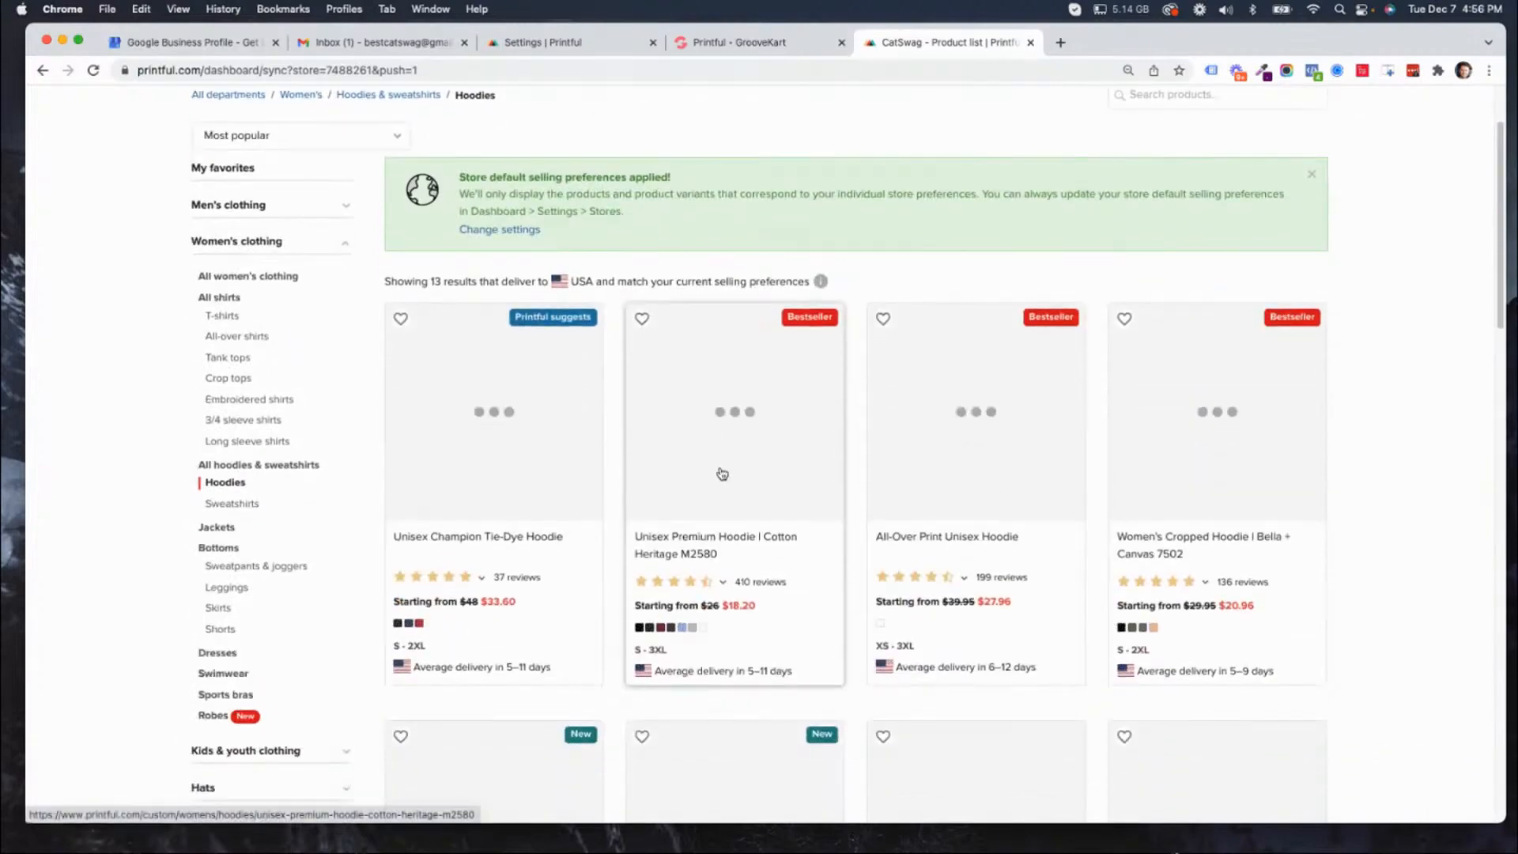
pyautogui.scroll(-3, 722, 475)
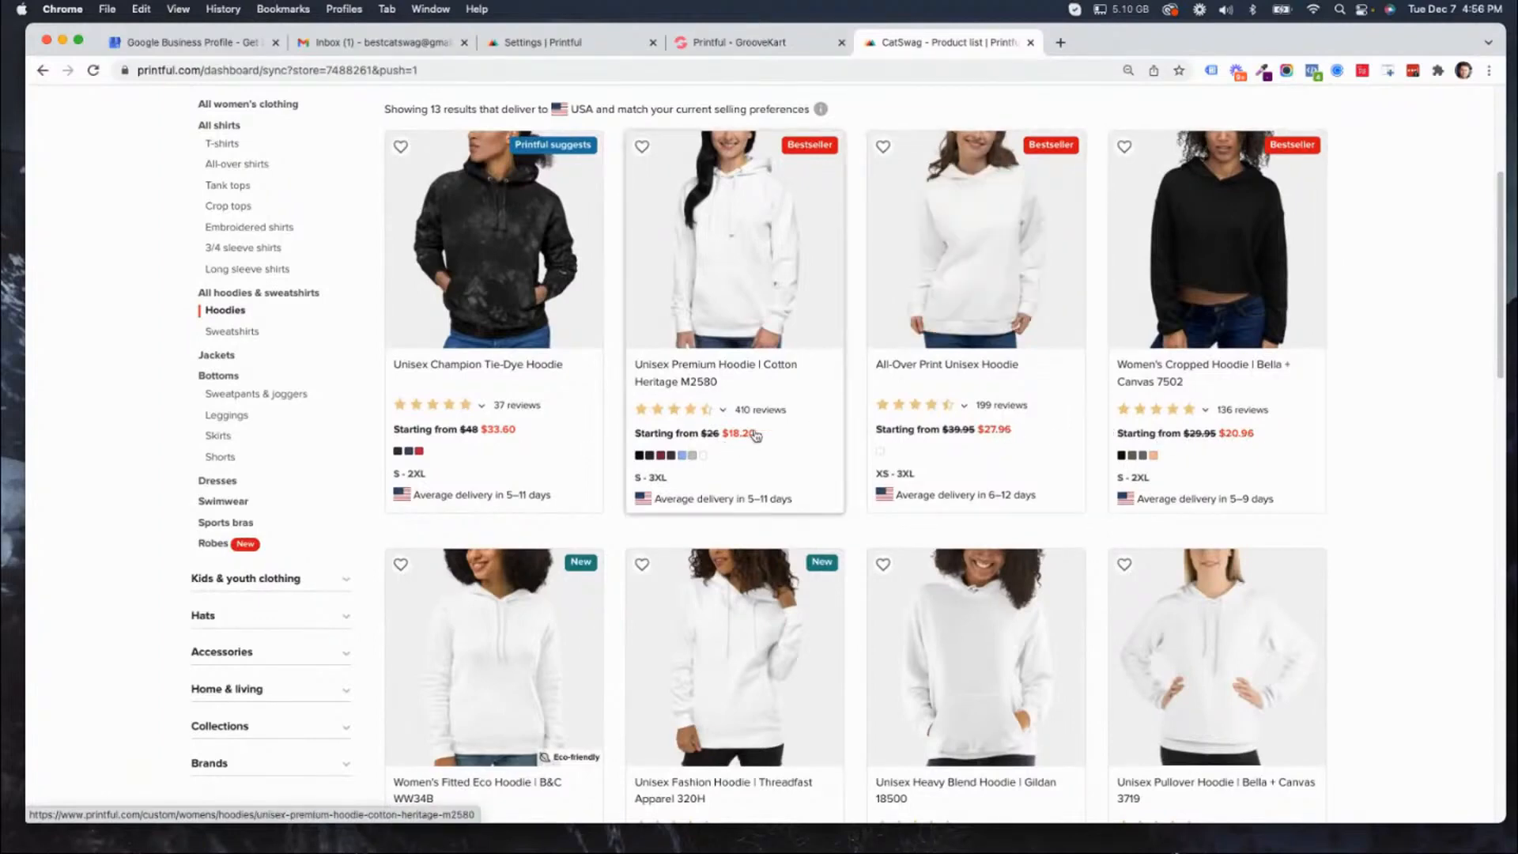
pyautogui.scroll(-3, 487, 554)
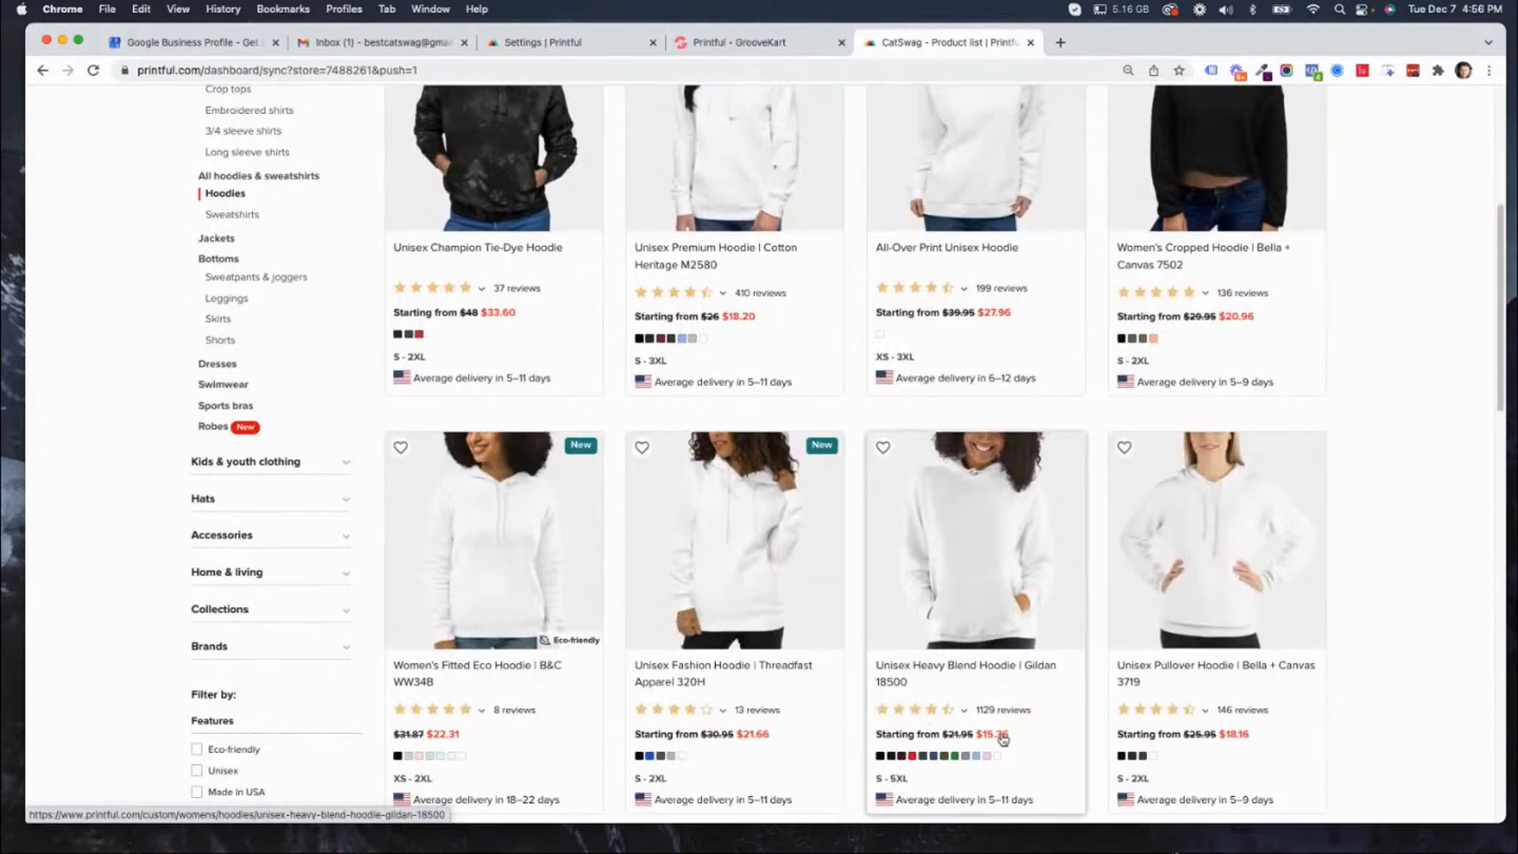
pyautogui.scroll(-3, 1107, 672)
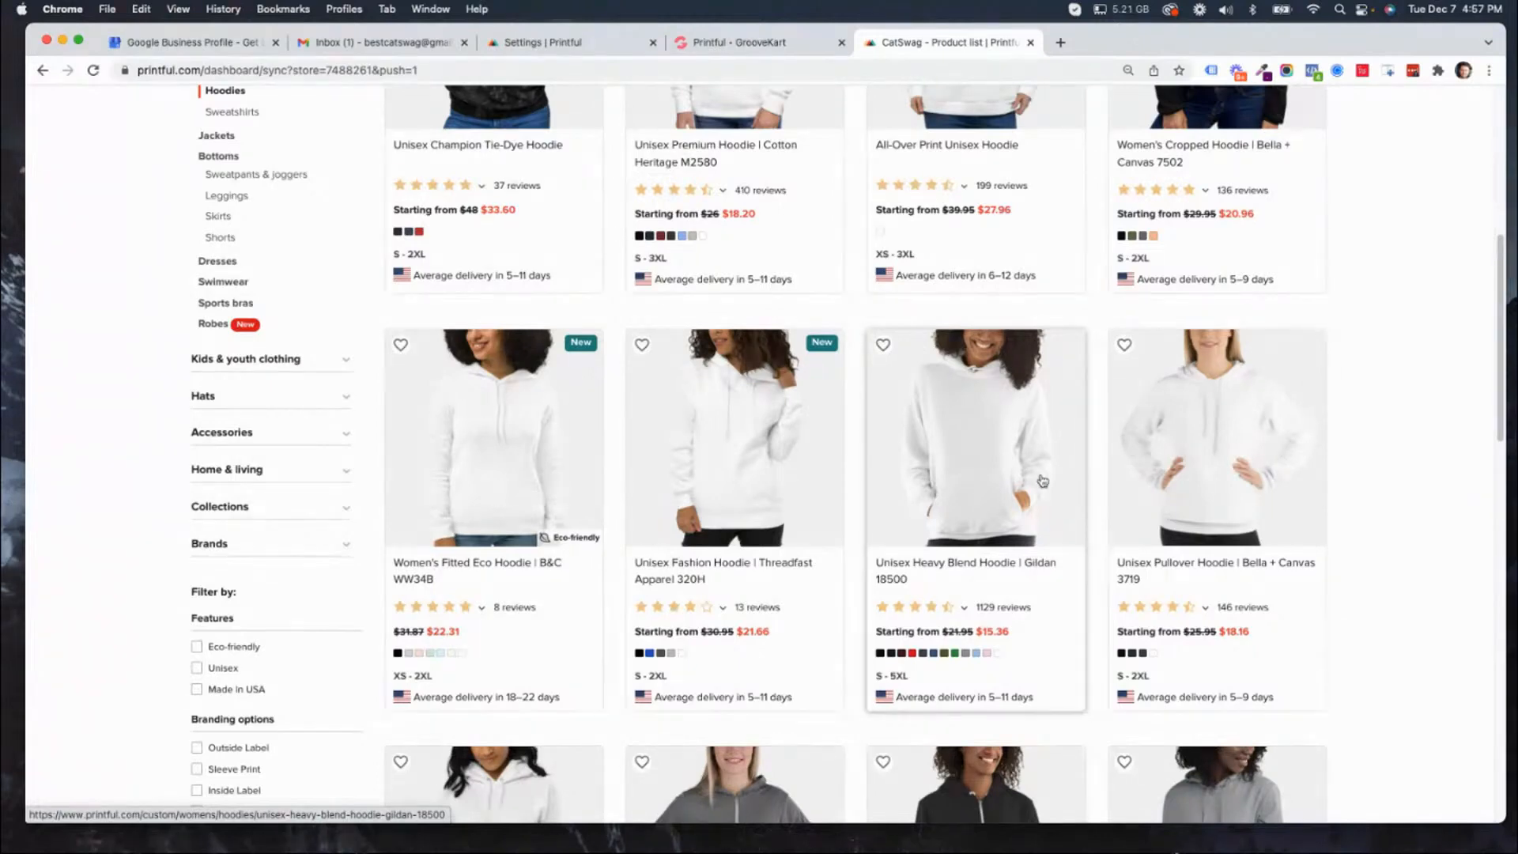
pyautogui.scroll(1, 1022, 493)
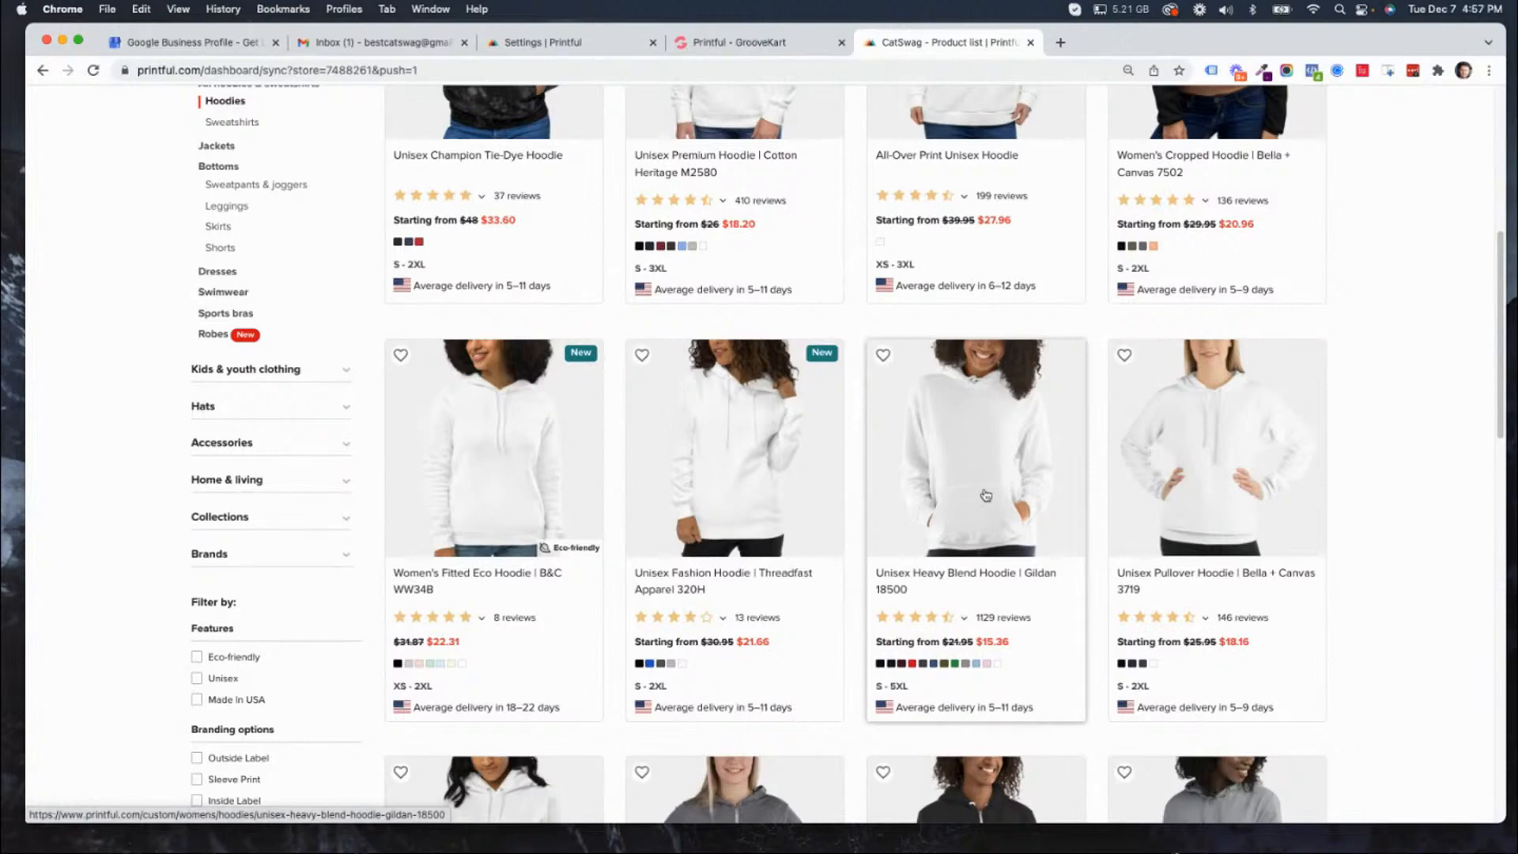
pyautogui.scroll(5, 985, 498)
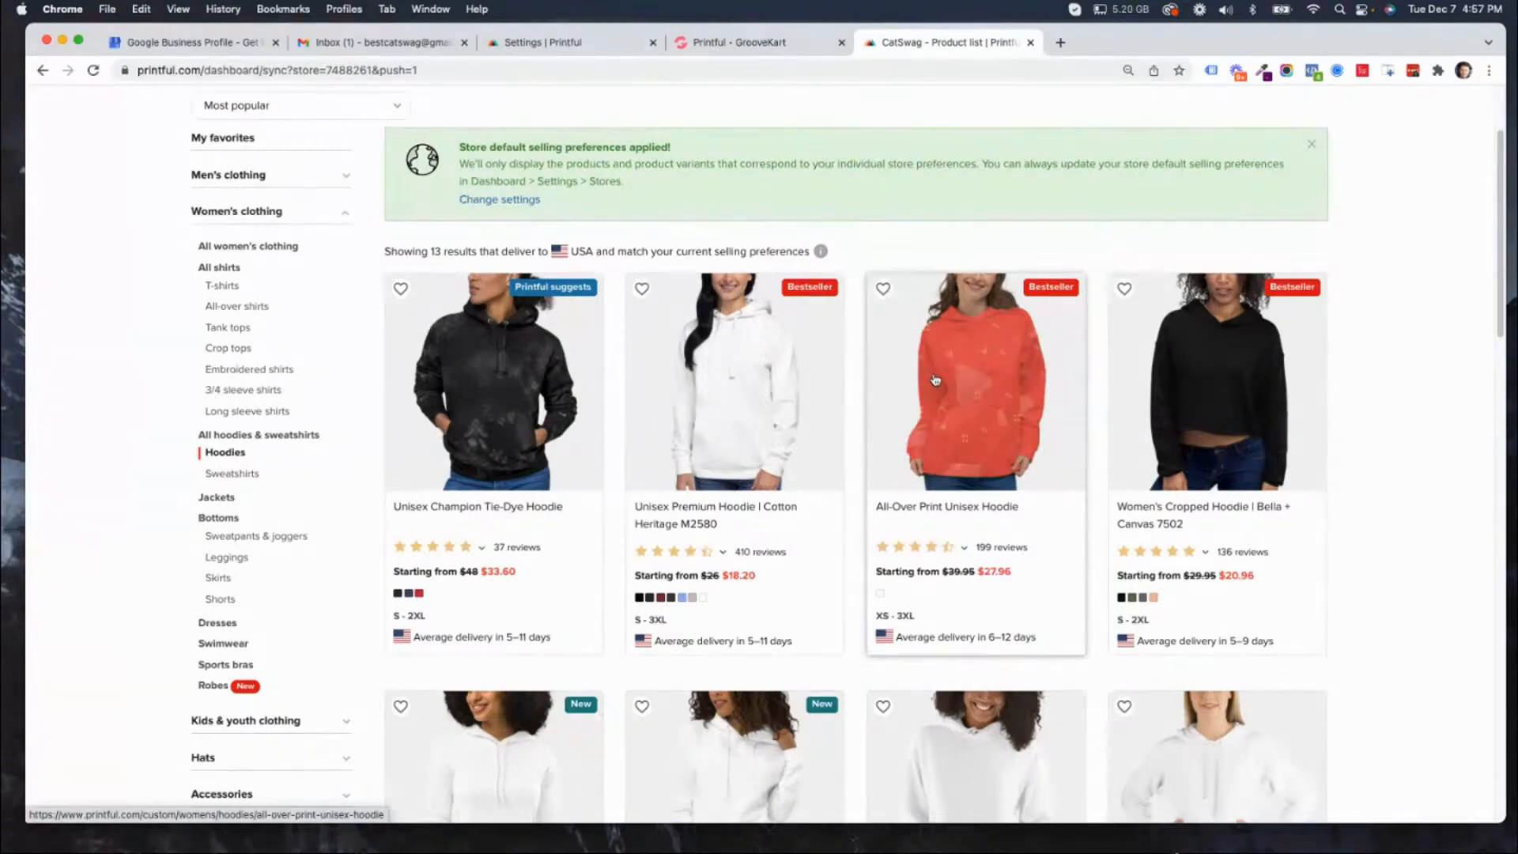
pyautogui.scroll(-1, 940, 419)
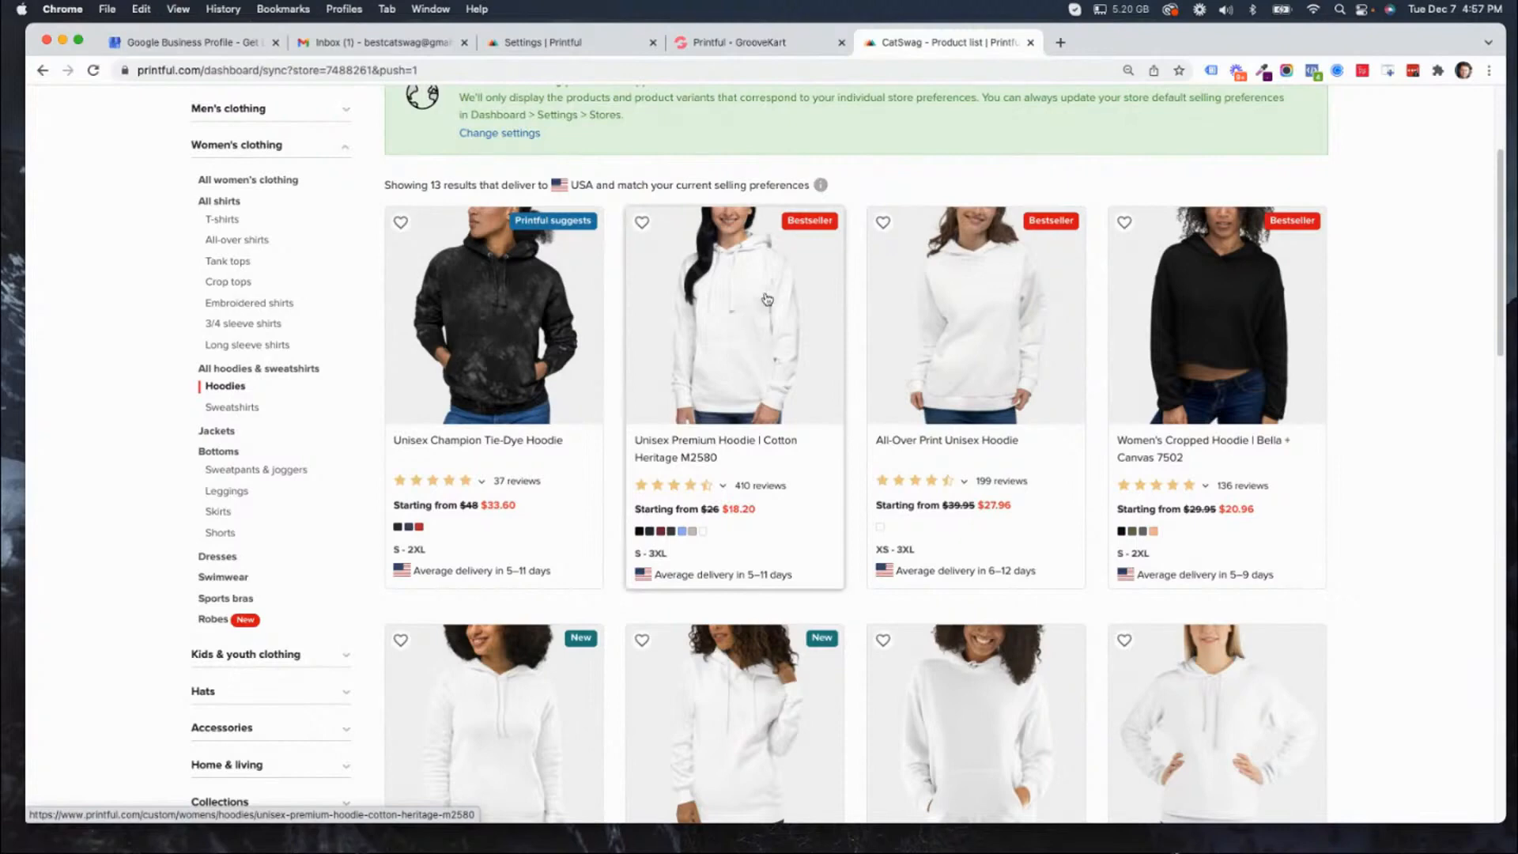
pyautogui.scroll(-3, 771, 372)
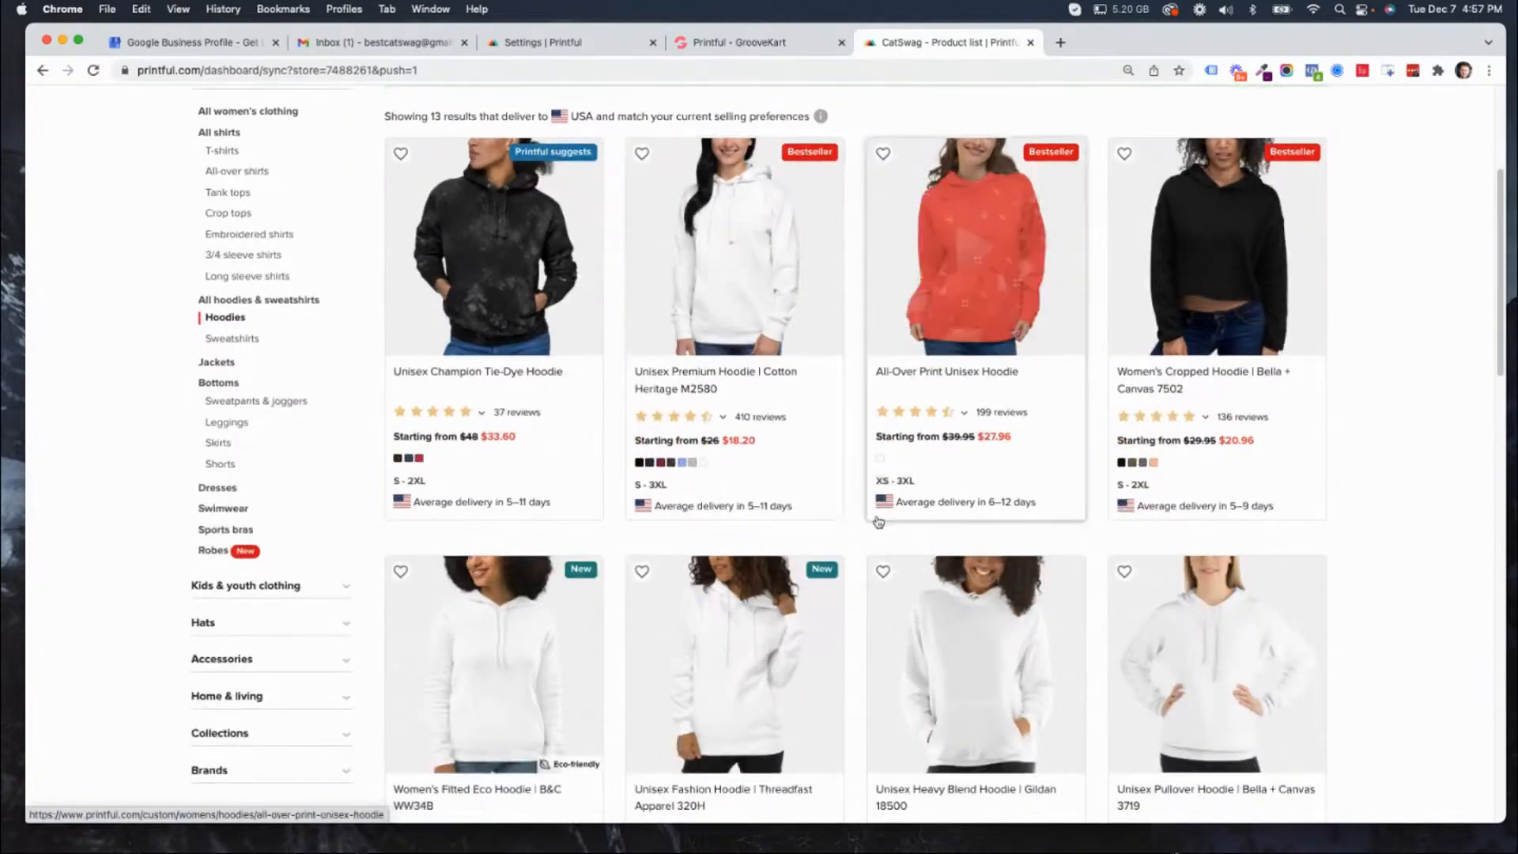
pyautogui.scroll(-1, 1004, 695)
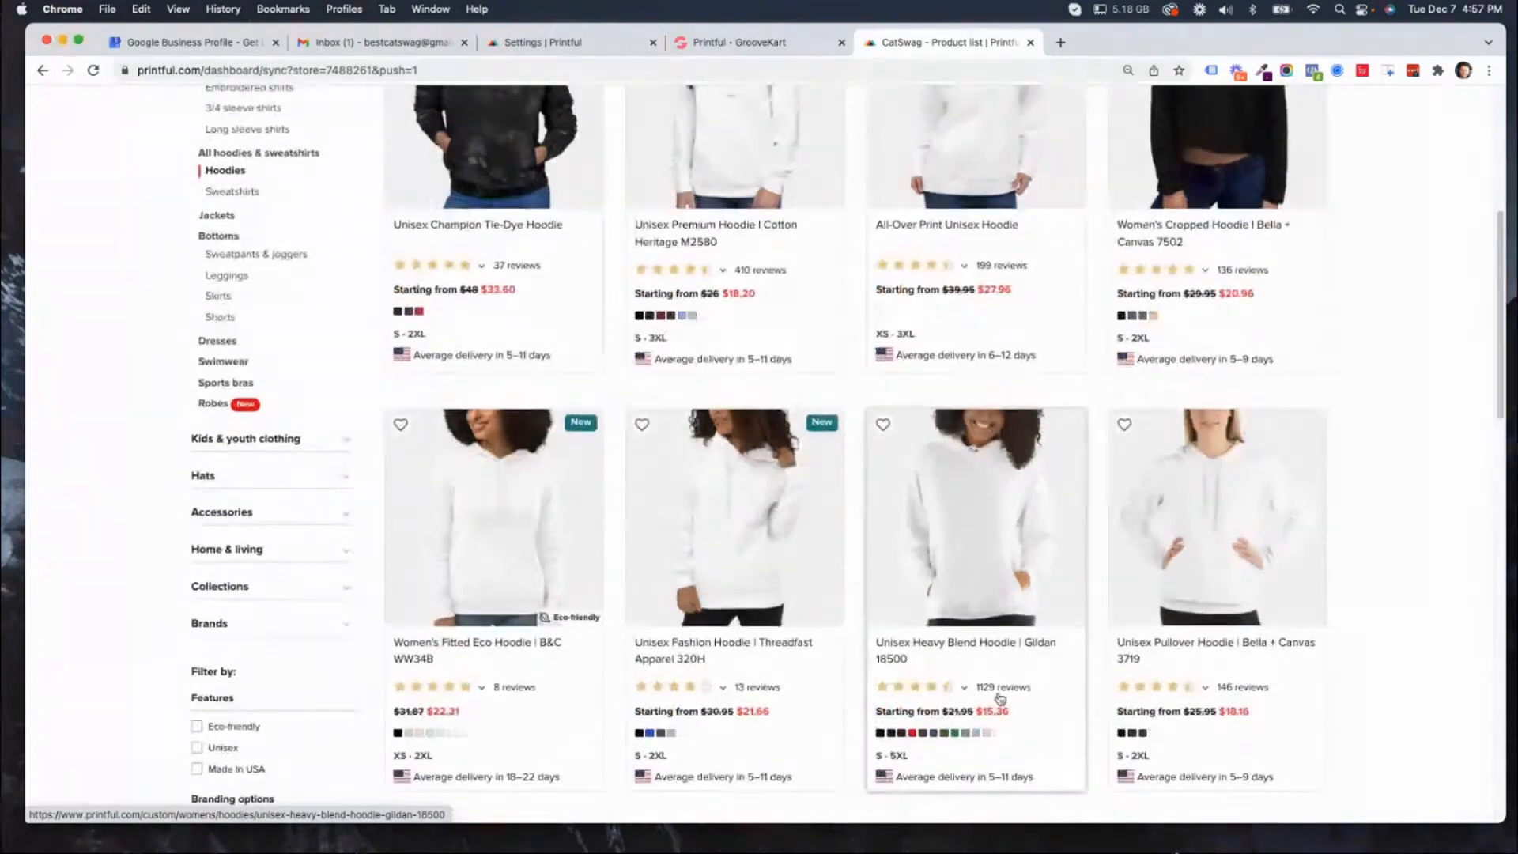
pyautogui.scroll(-1, 916, 669)
pyautogui.scroll(-1, 917, 669)
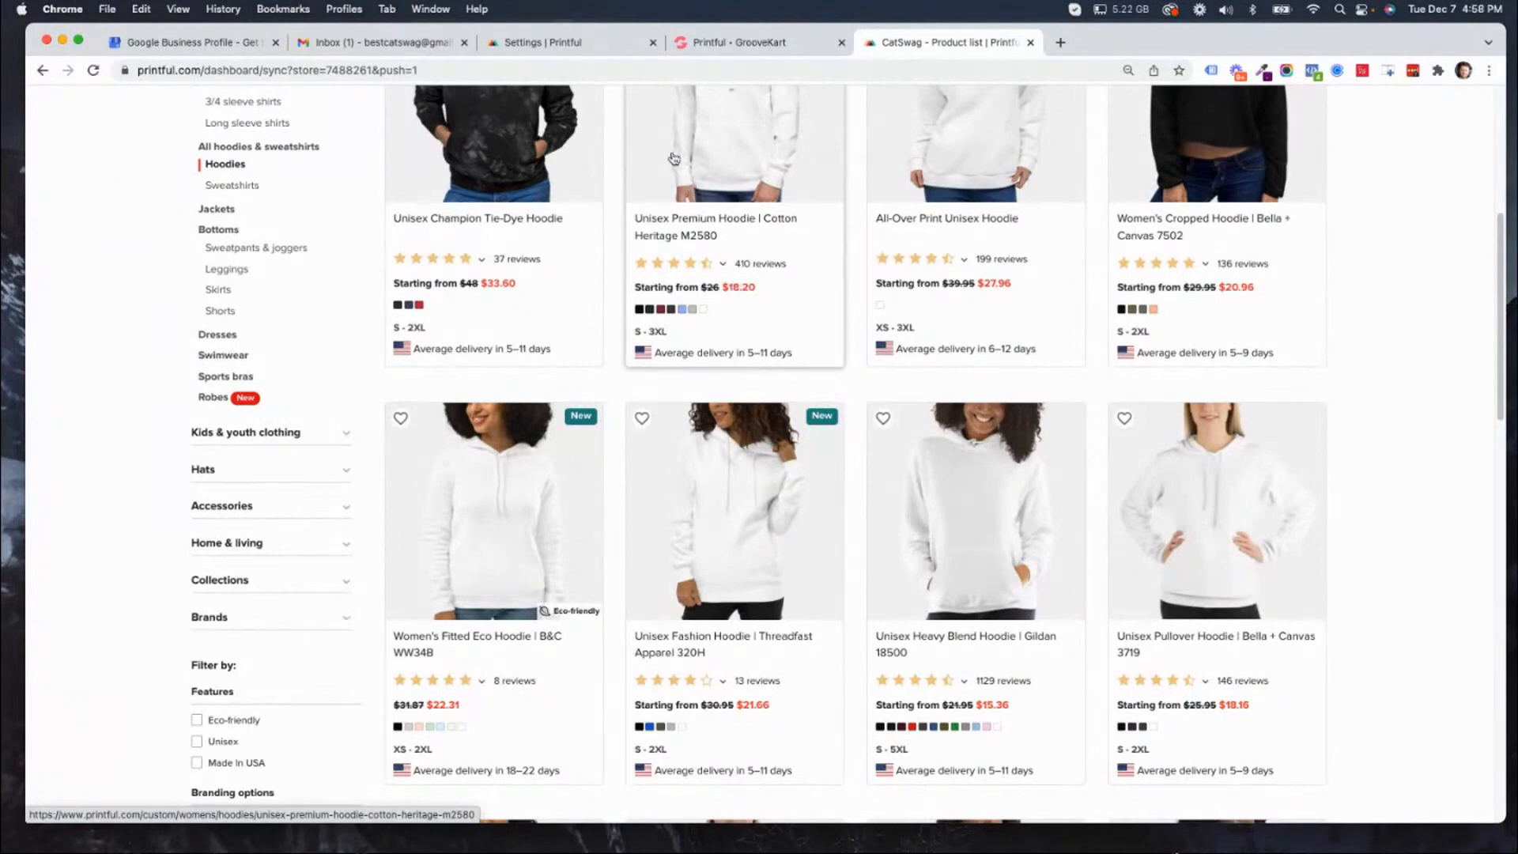
pyautogui.scroll(-1, 957, 537)
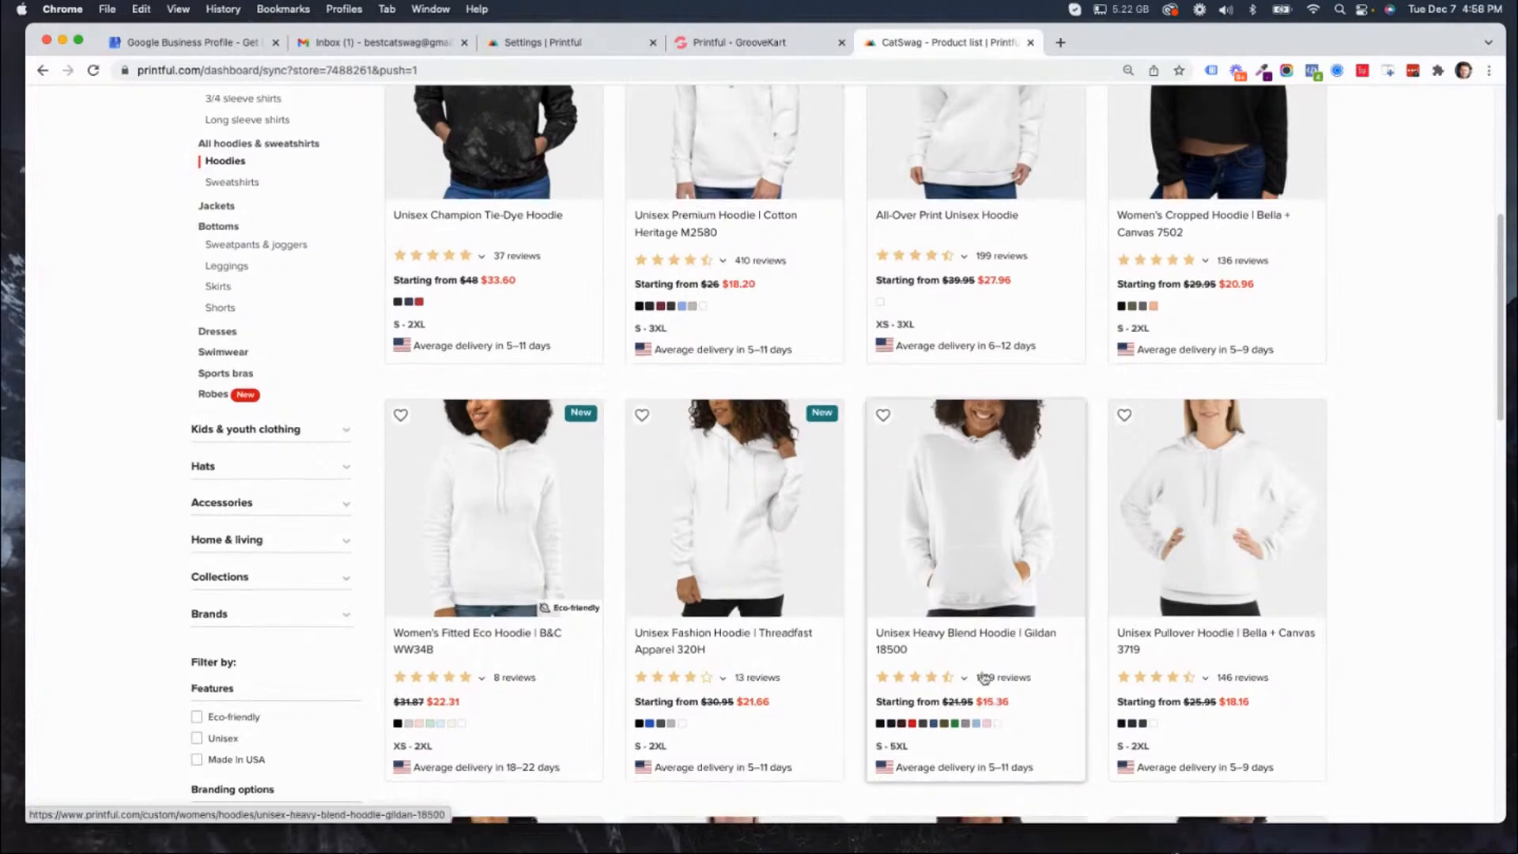
# Choose the Unisex Heavy Blend Hoodie | Gildan 18500 and review its technique, color, size and design options.
pyautogui.click(966, 589)
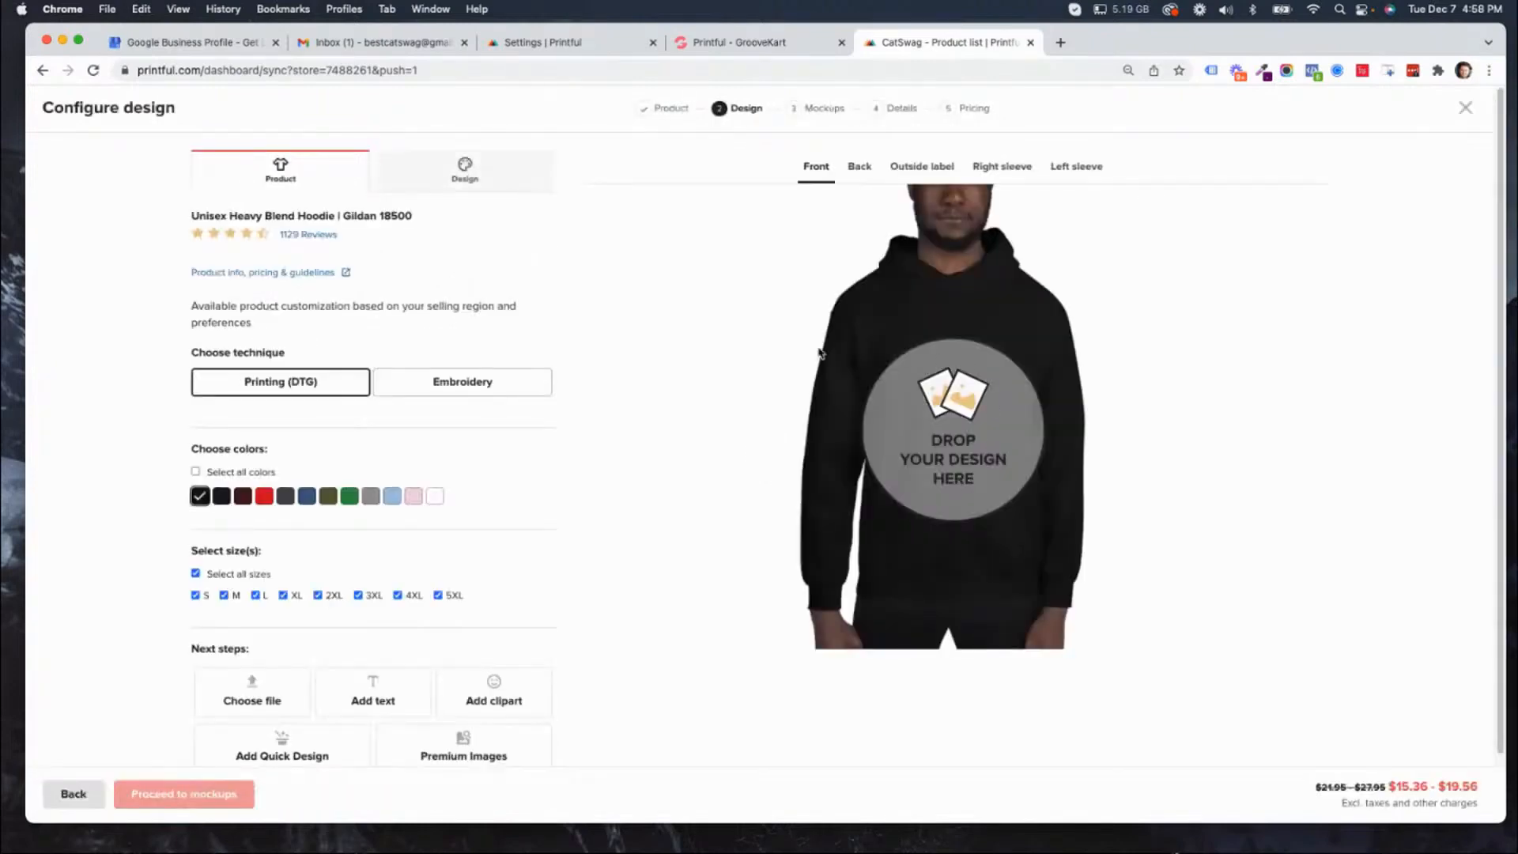
pyautogui.scroll(-2, 503, 571)
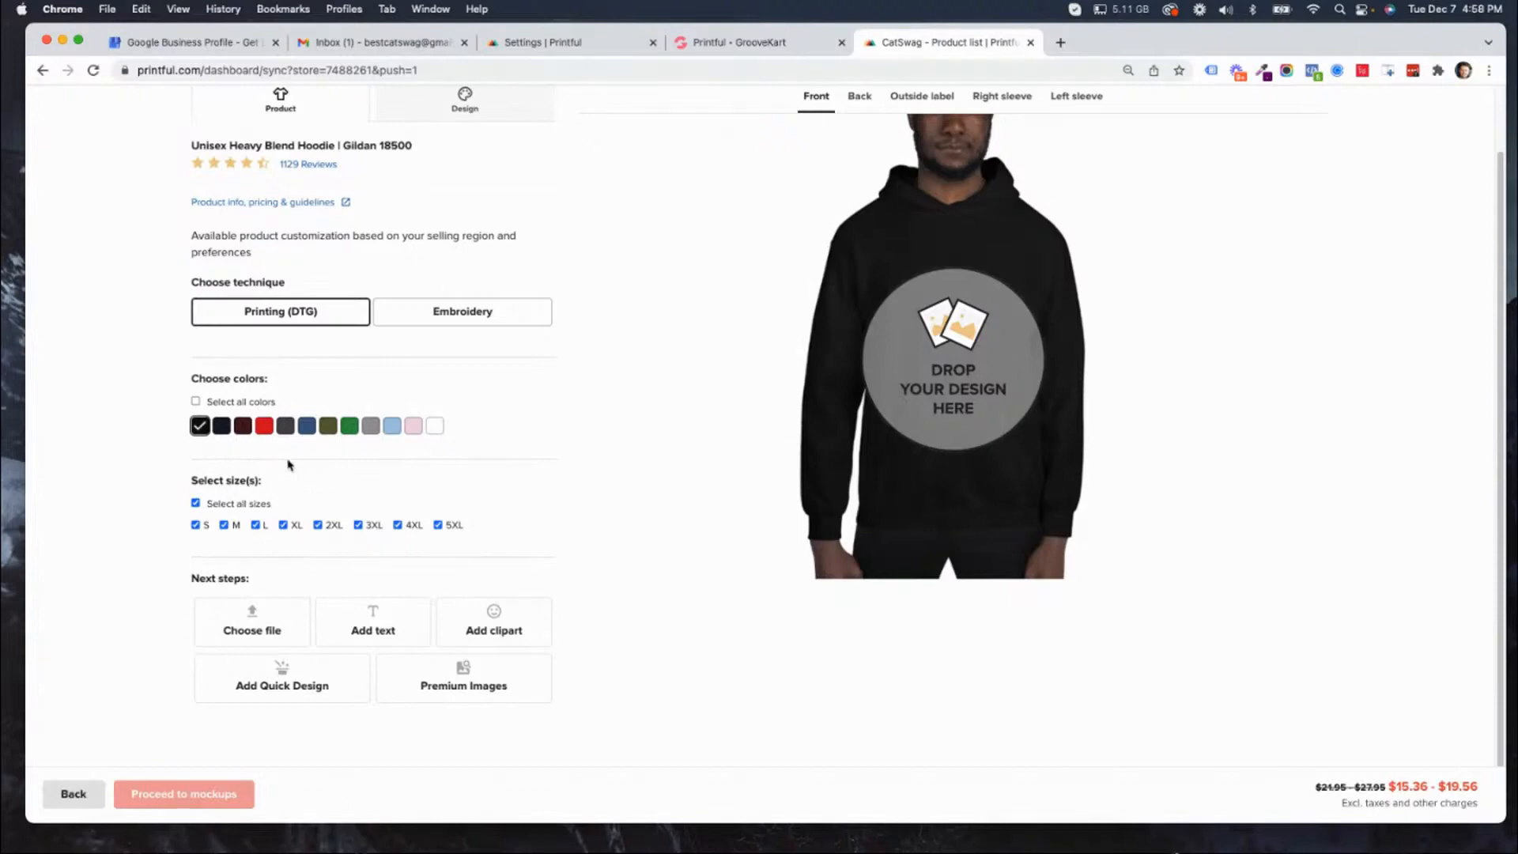
pyautogui.scroll(1, 784, 530)
pyautogui.scroll(2, 784, 530)
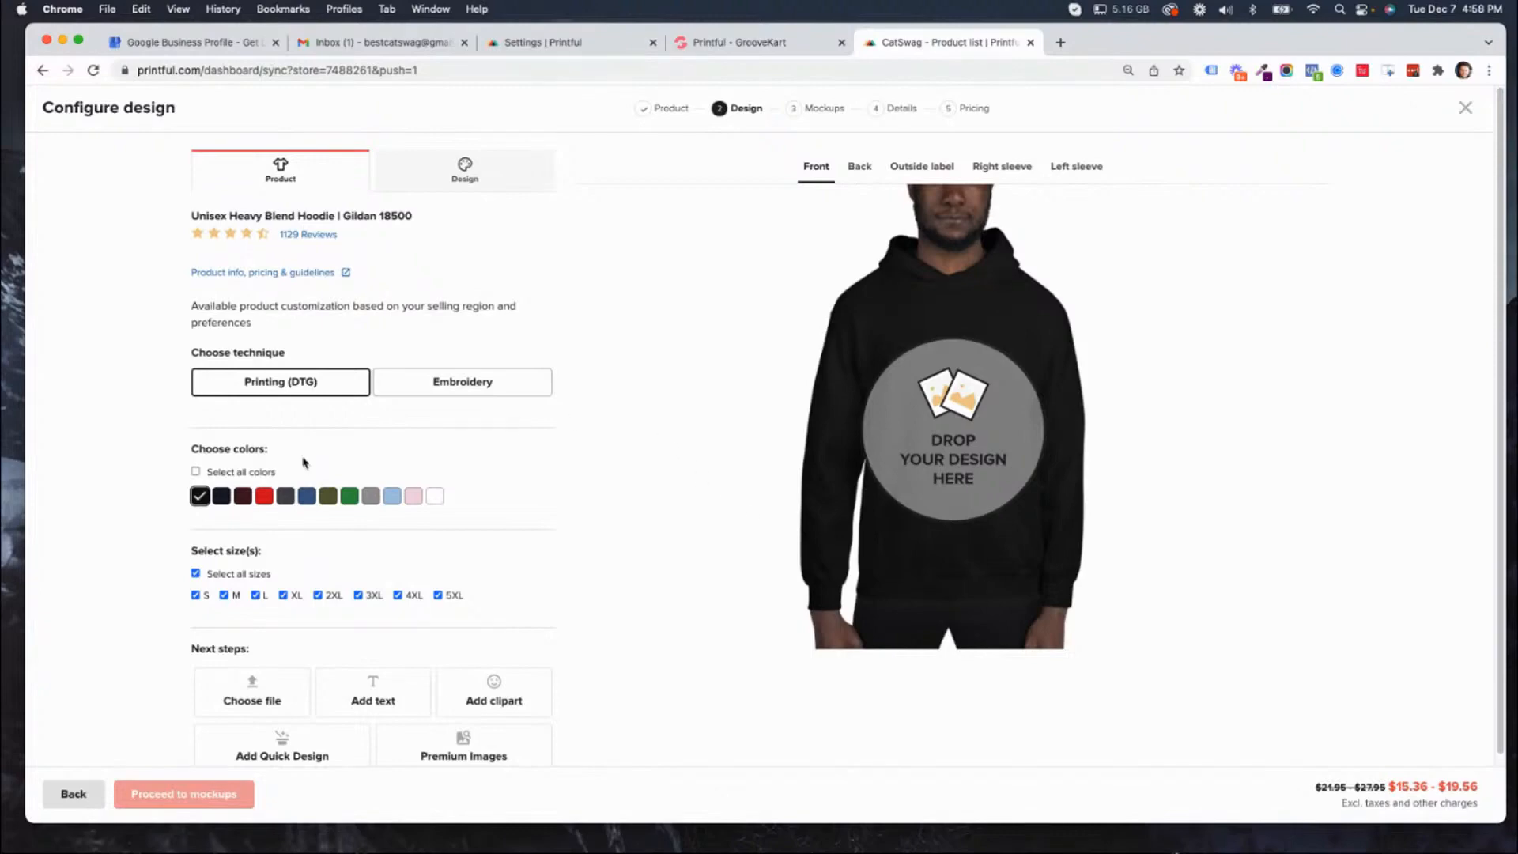
# Set the hoodie colors to Sport Grey, Irish Green, Light Pink, Light Blue and Indigo Blue, deselecting Black.
pyautogui.click(371, 499)
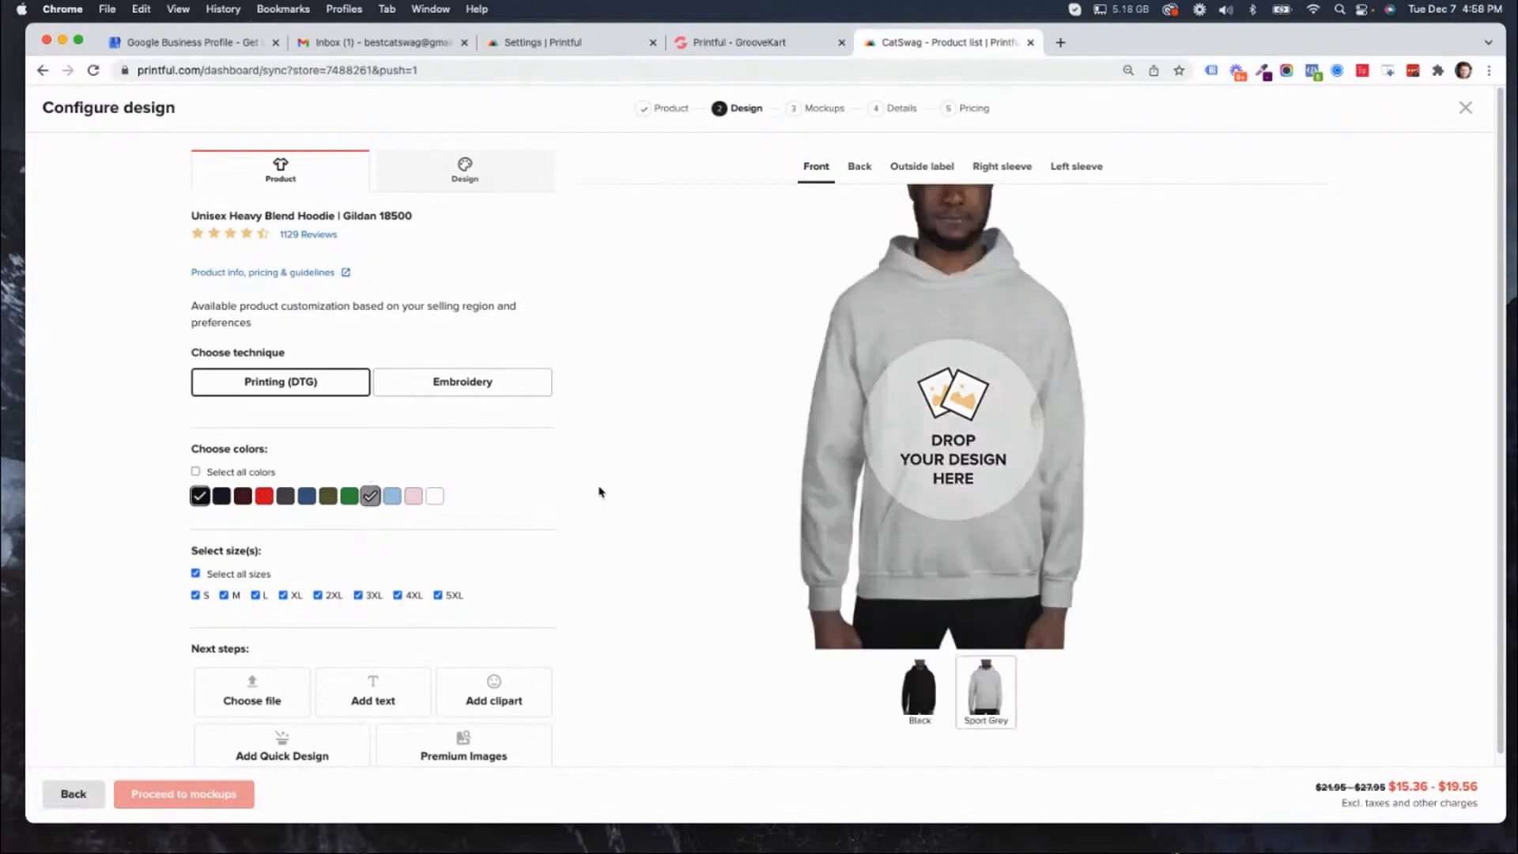
pyautogui.scroll(-1, 627, 631)
pyautogui.scroll(1, 735, 456)
pyautogui.click(202, 500)
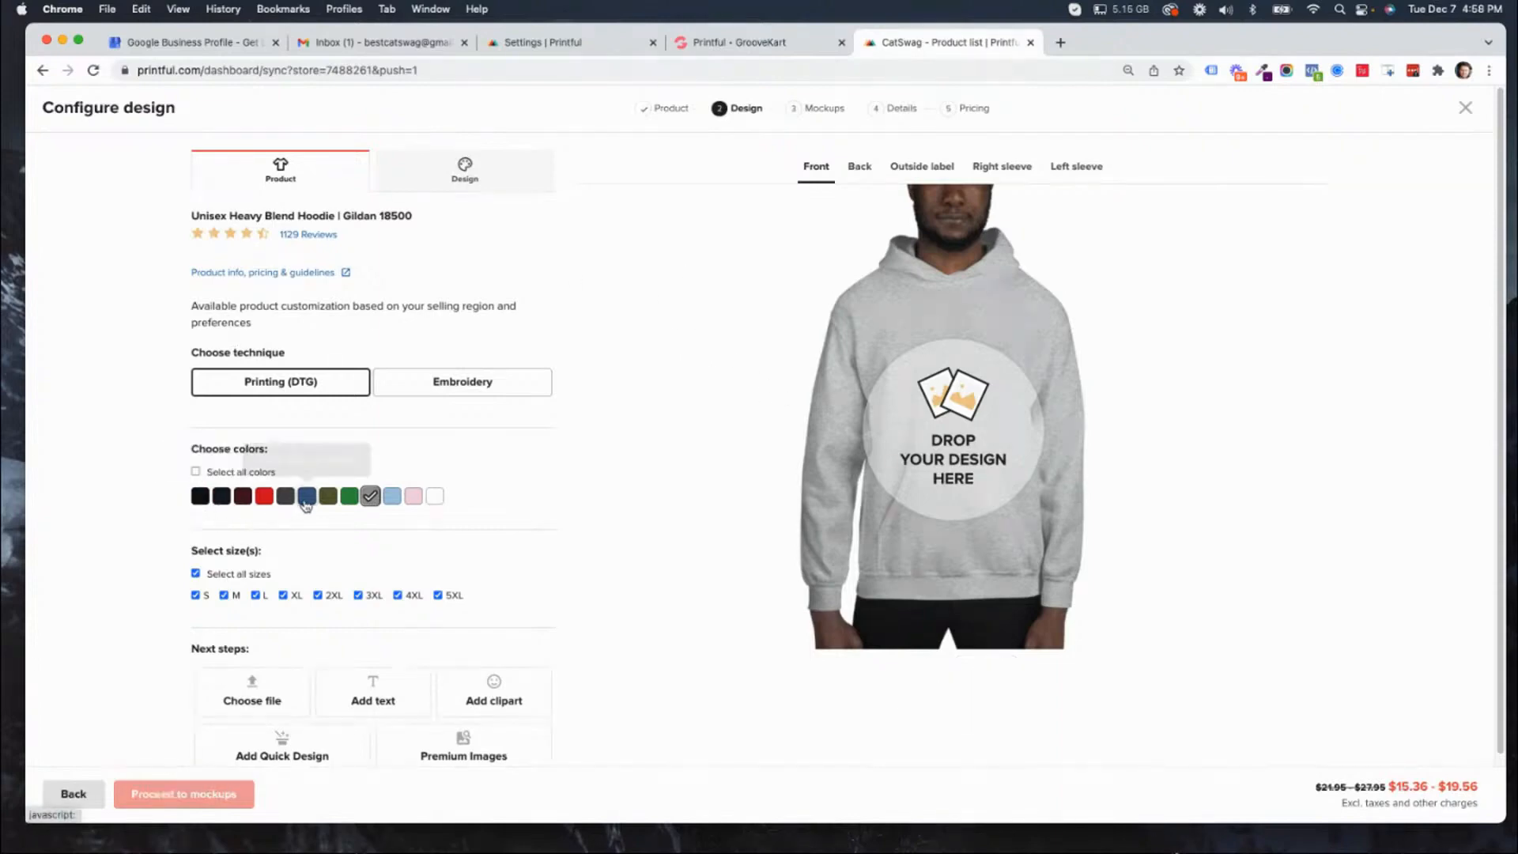
pyautogui.click(349, 497)
pyautogui.click(413, 497)
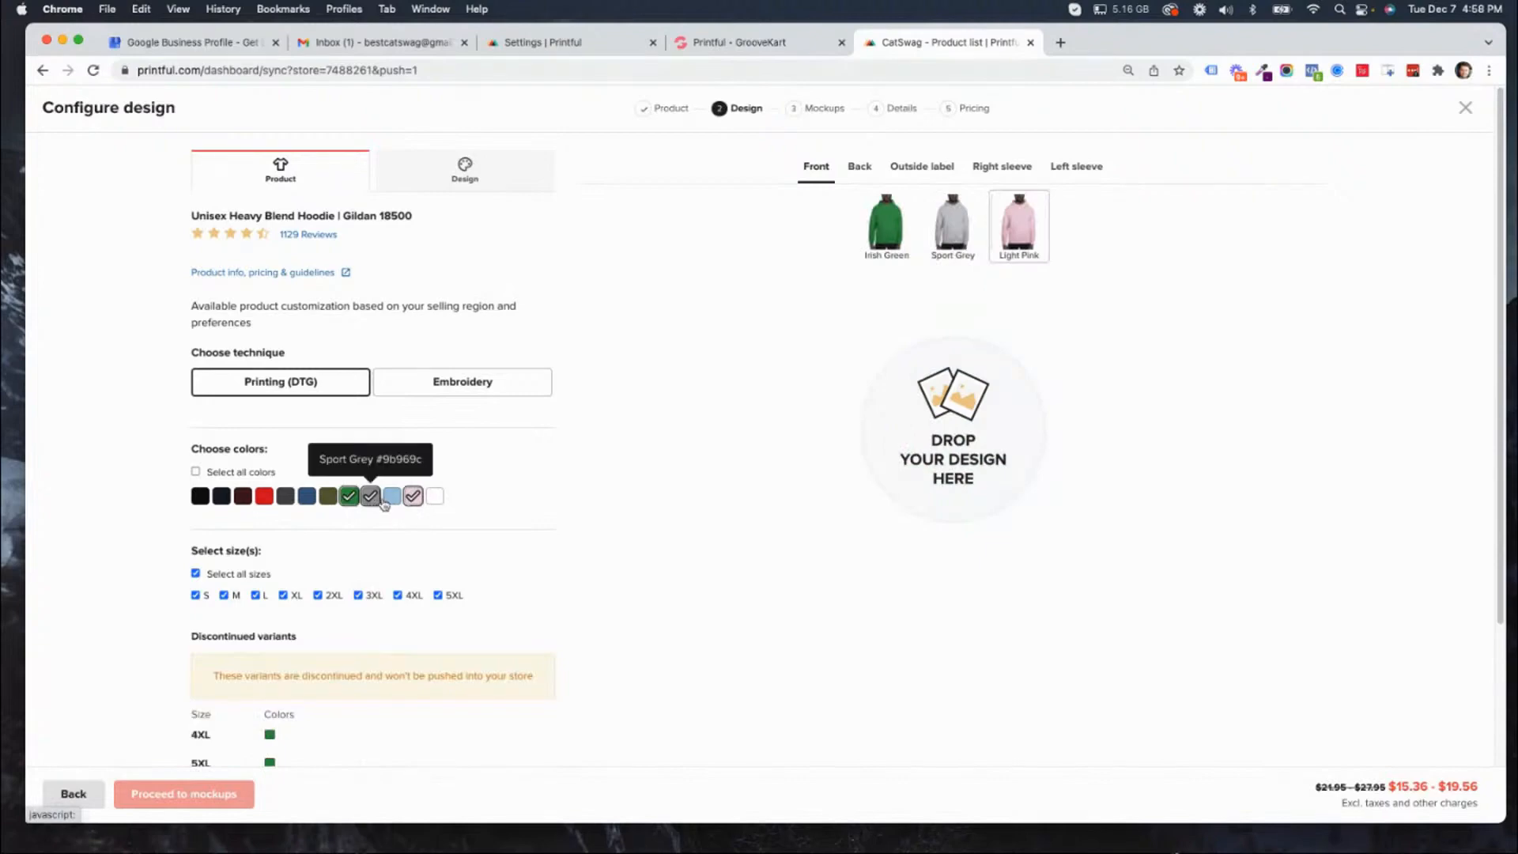
pyautogui.click(392, 496)
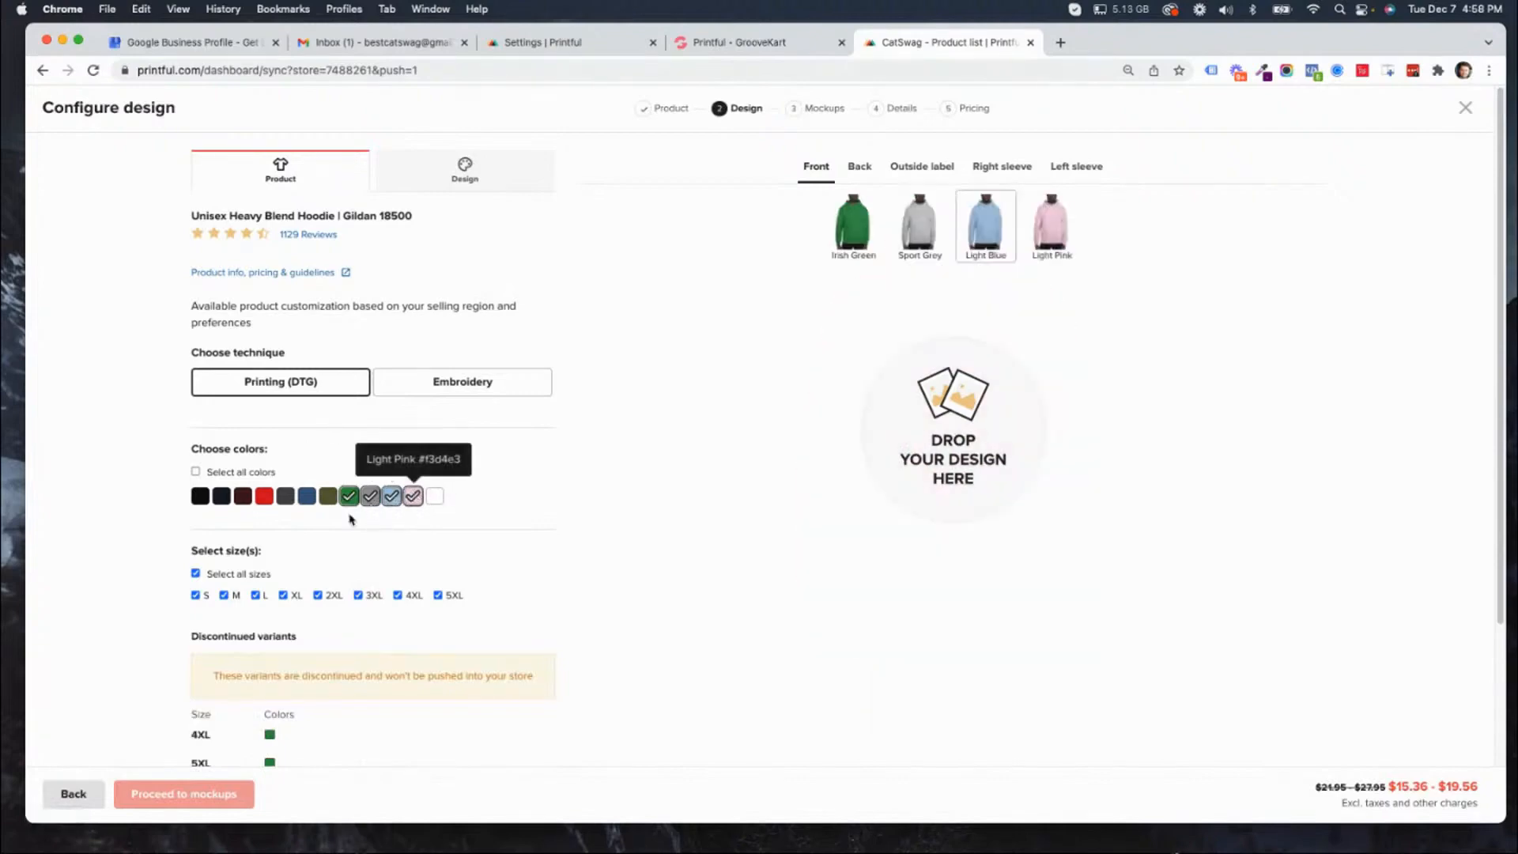
pyautogui.click(307, 498)
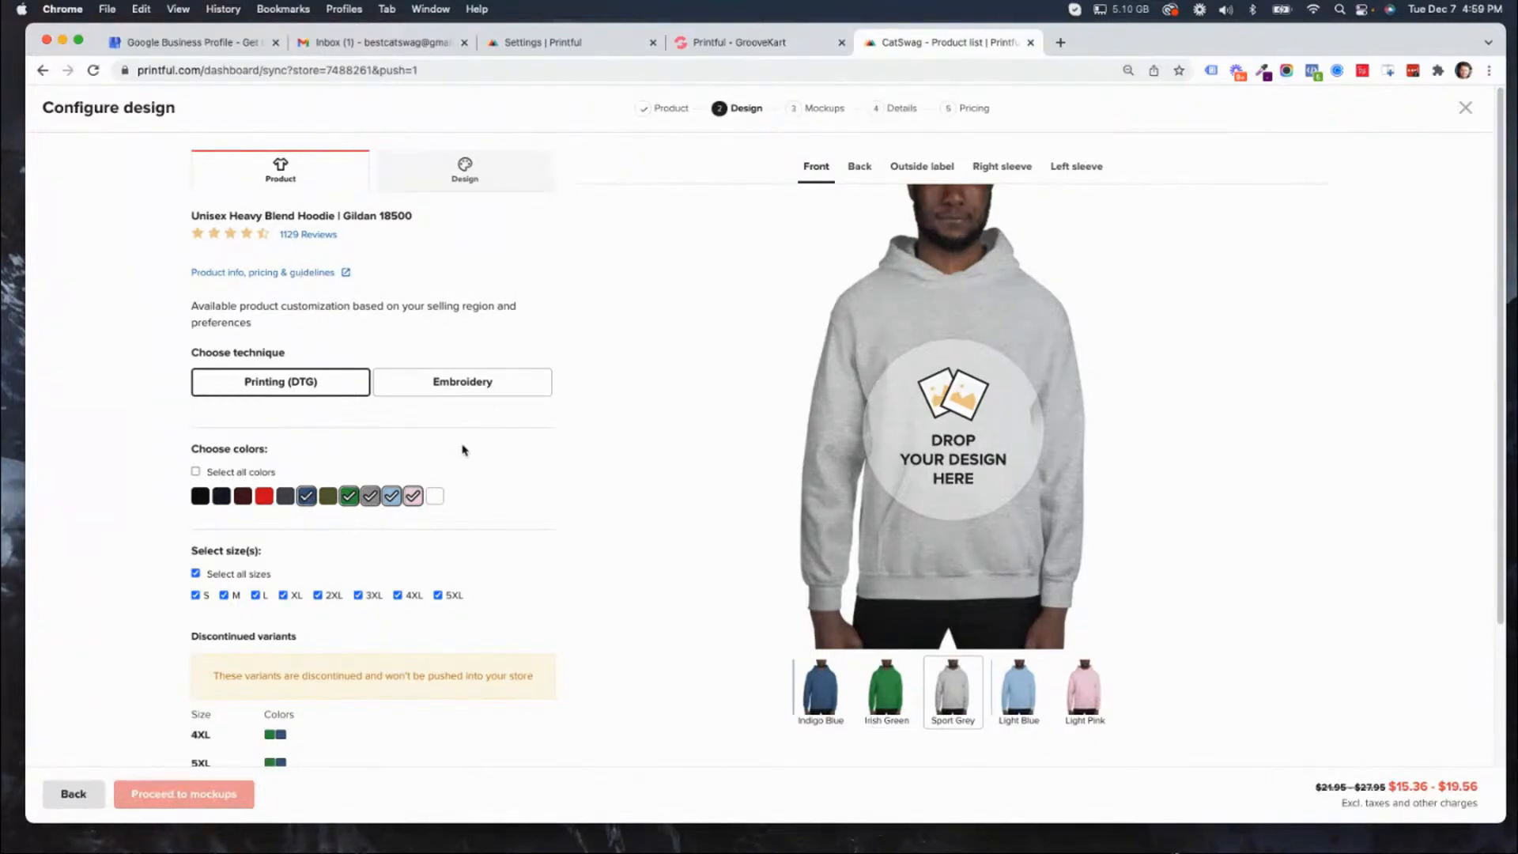
# Exclude sizes 5XL and 4XL from the hoodie and add Red to its colors.
pyautogui.scroll(-1, 463, 450)
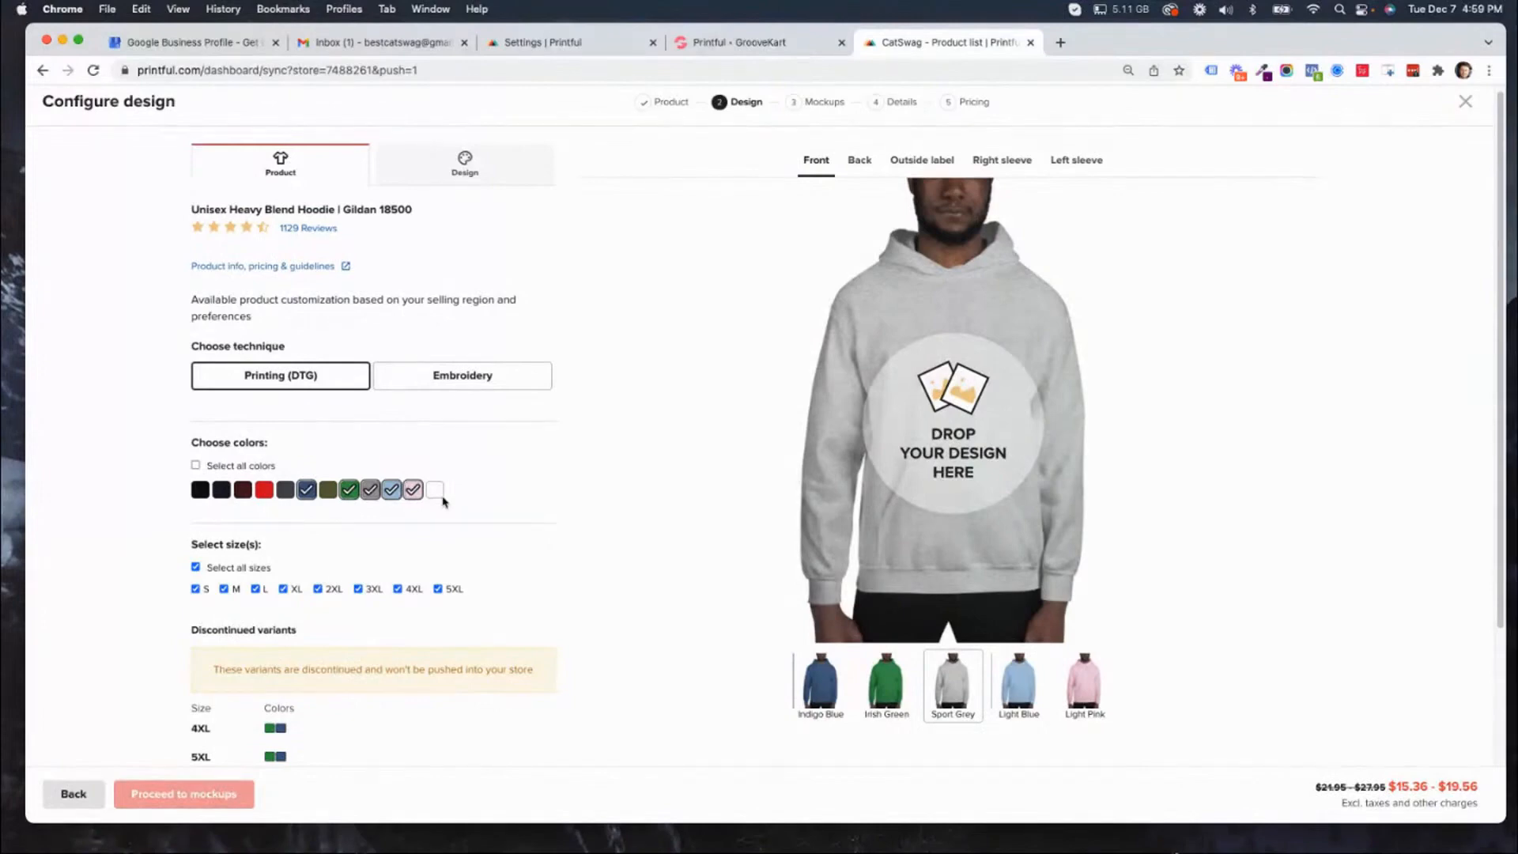
pyautogui.click(439, 589)
pyautogui.click(399, 590)
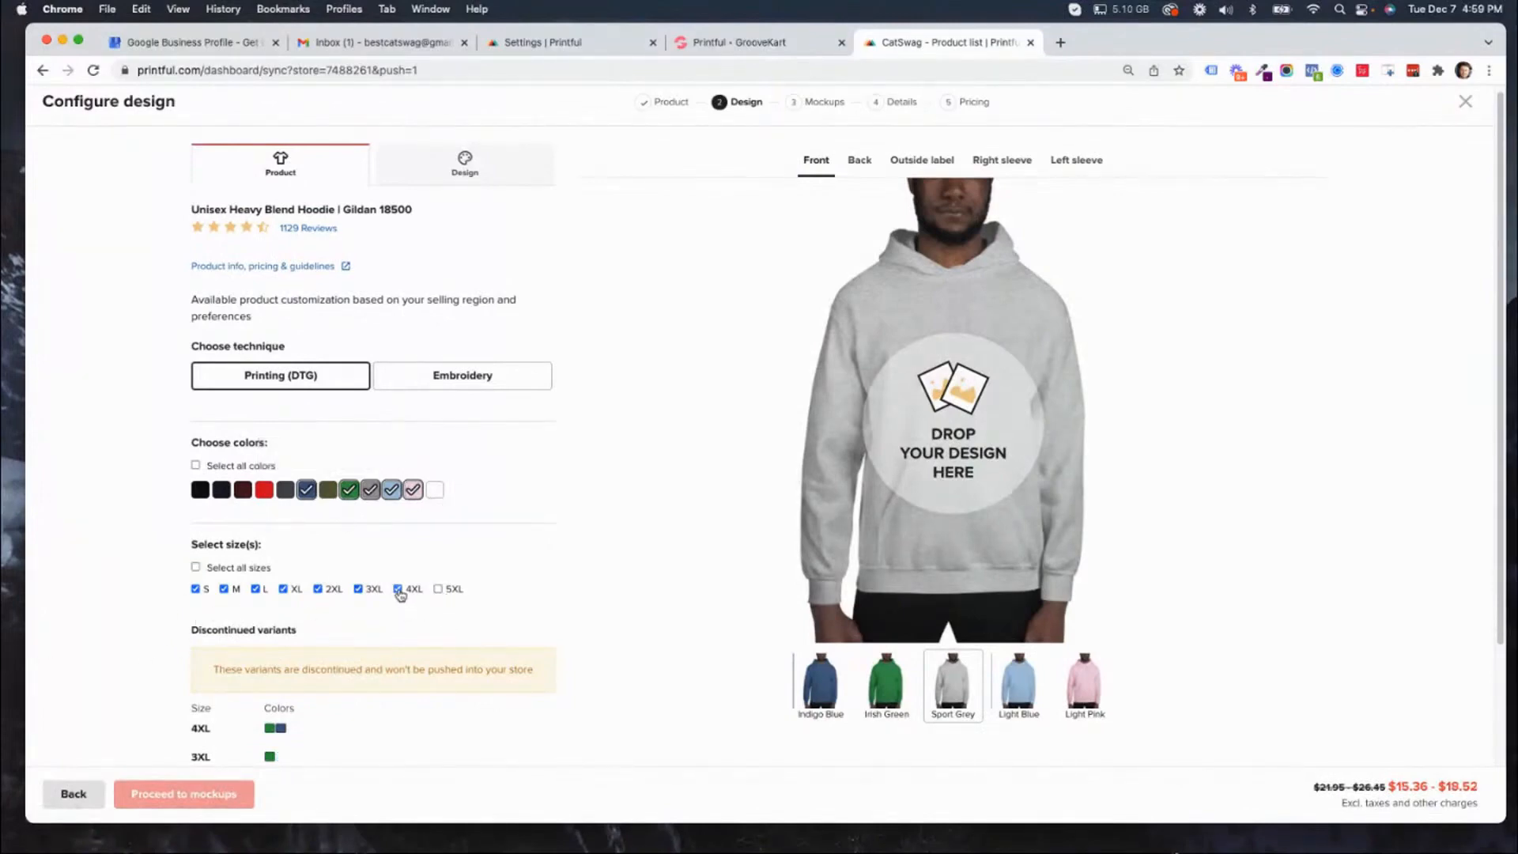
pyautogui.scroll(-3, 514, 661)
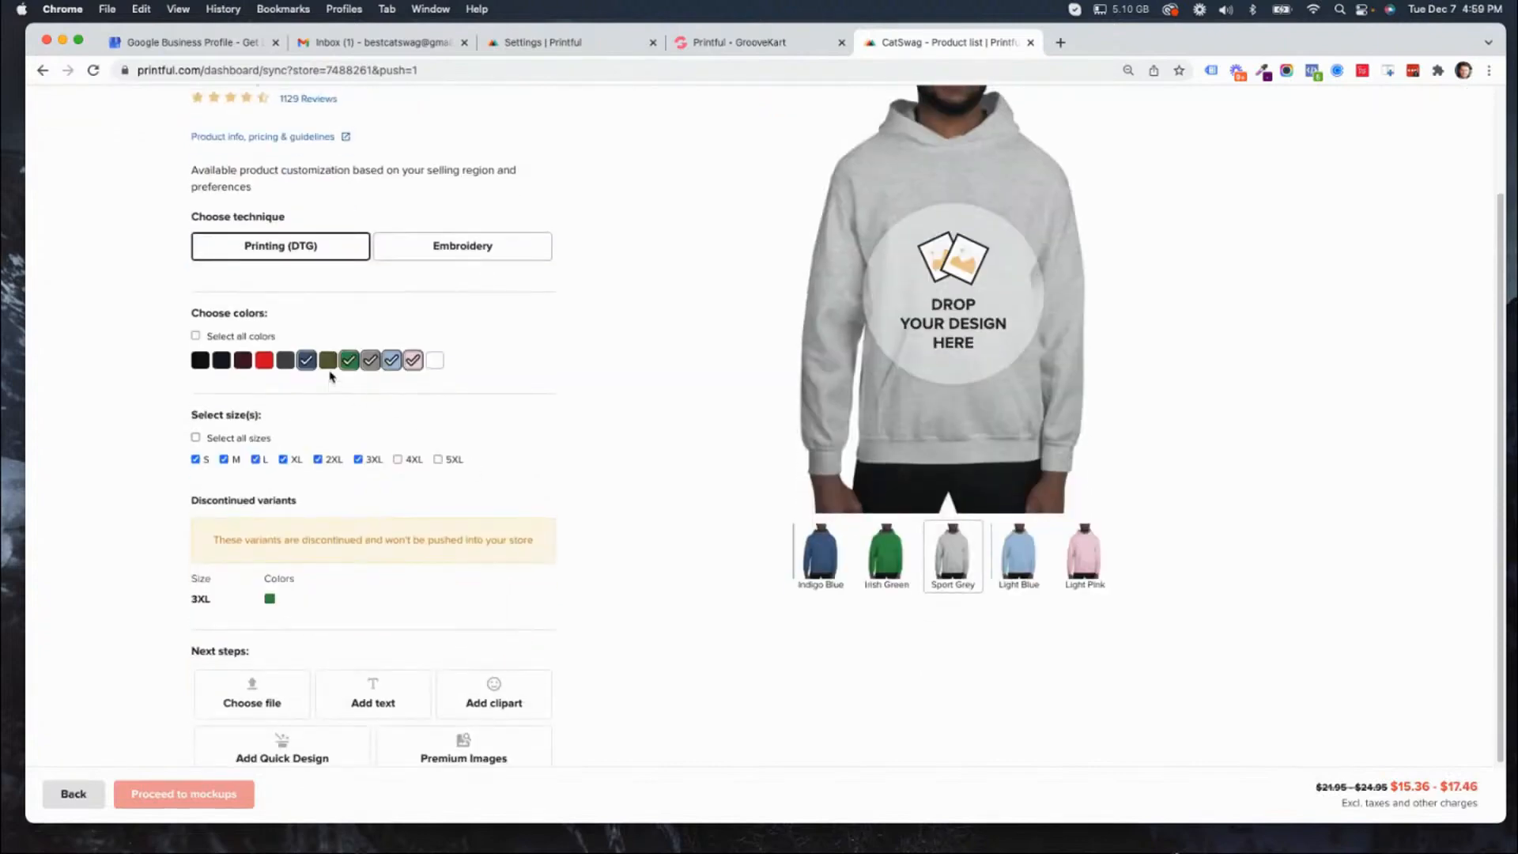
pyautogui.click(265, 365)
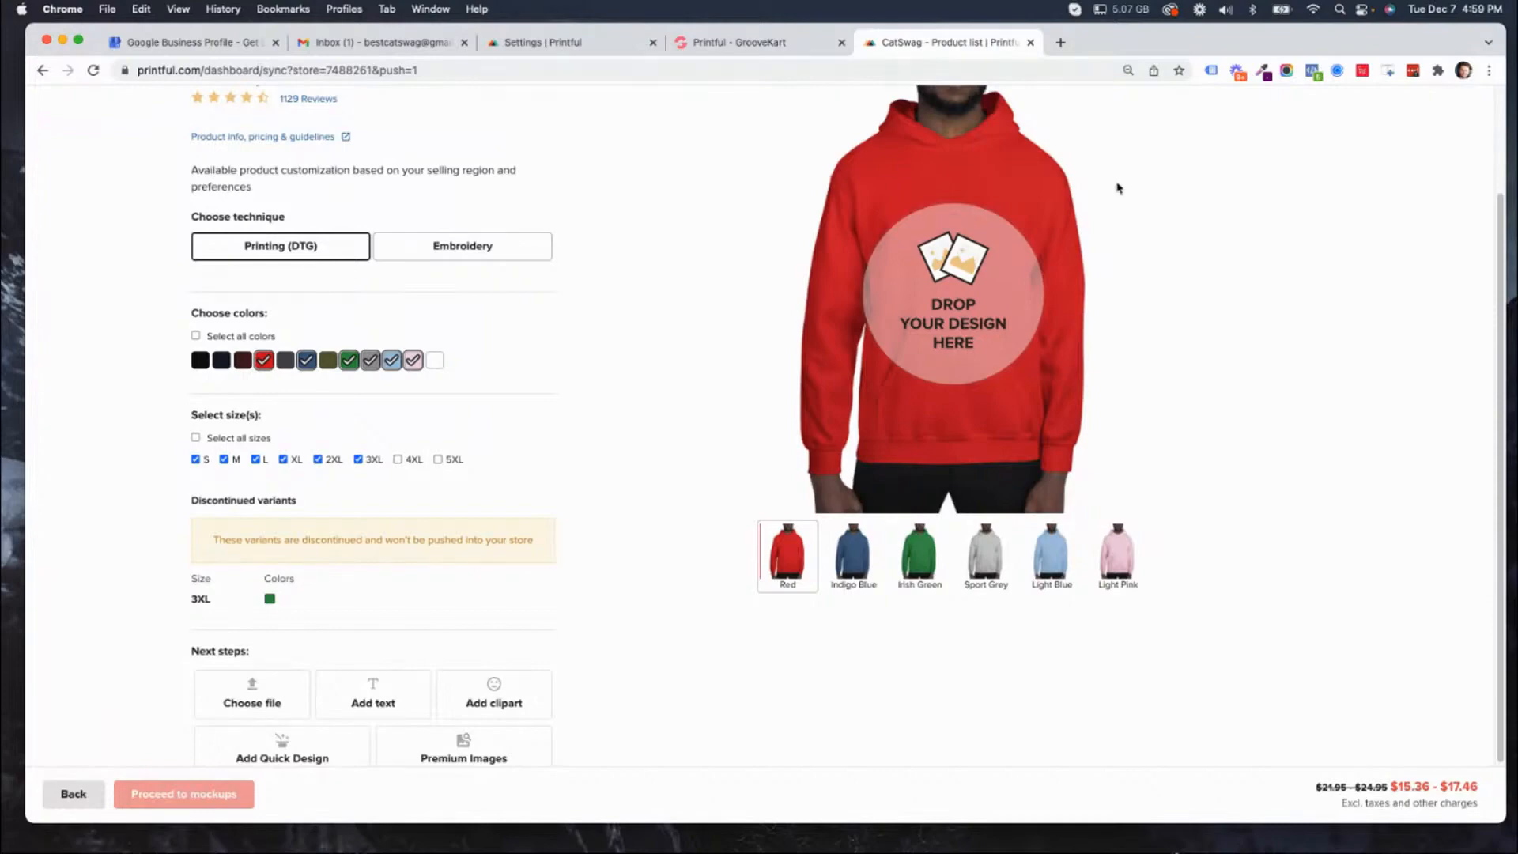
pyautogui.scroll(3, 773, 267)
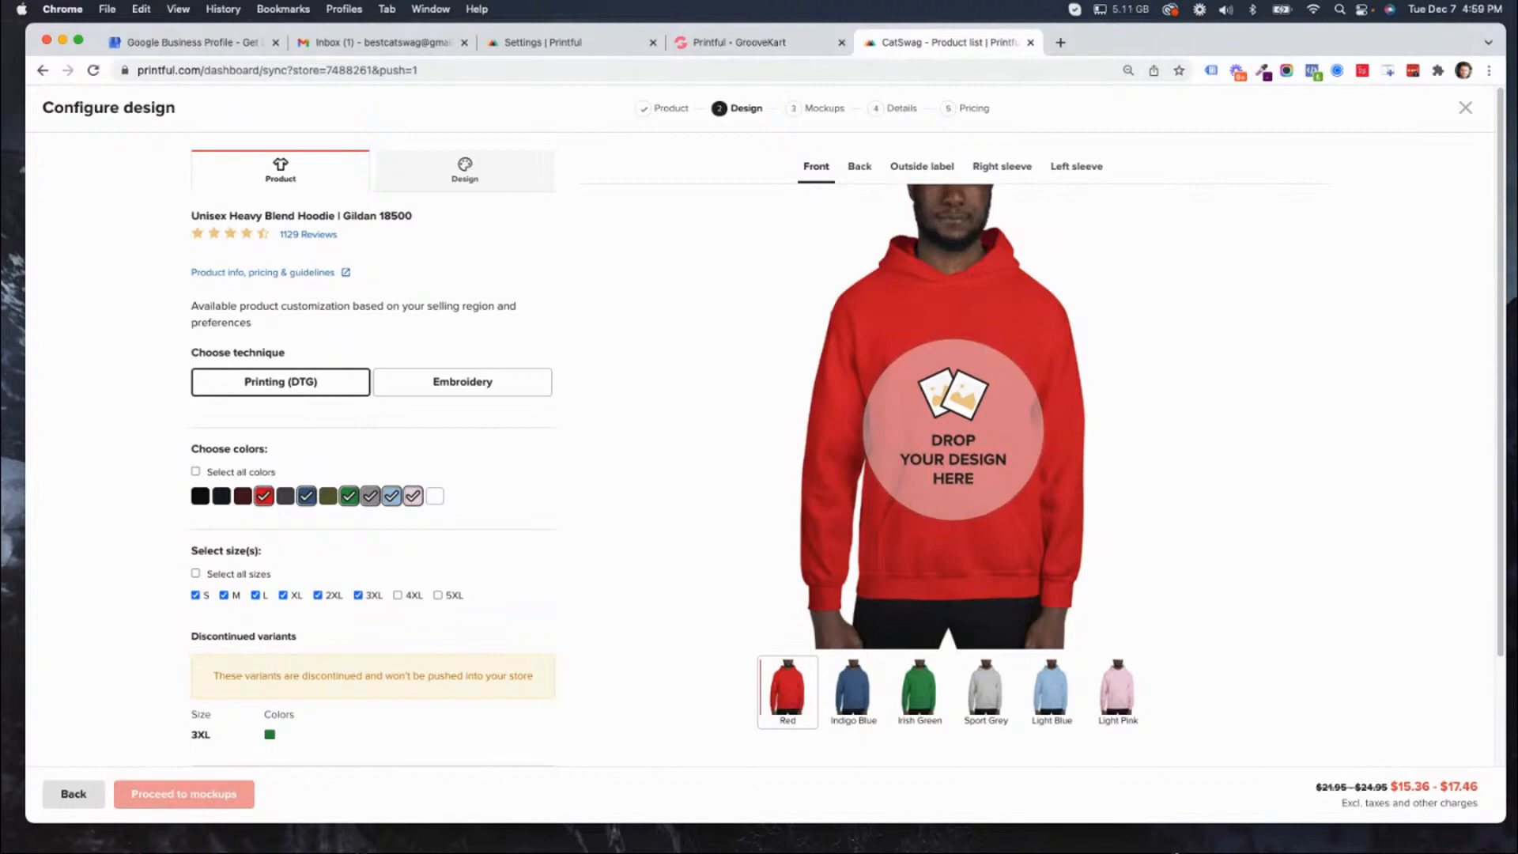
# Switch to Finder and open the Downloads folder.
pyautogui.click(1176, 852)
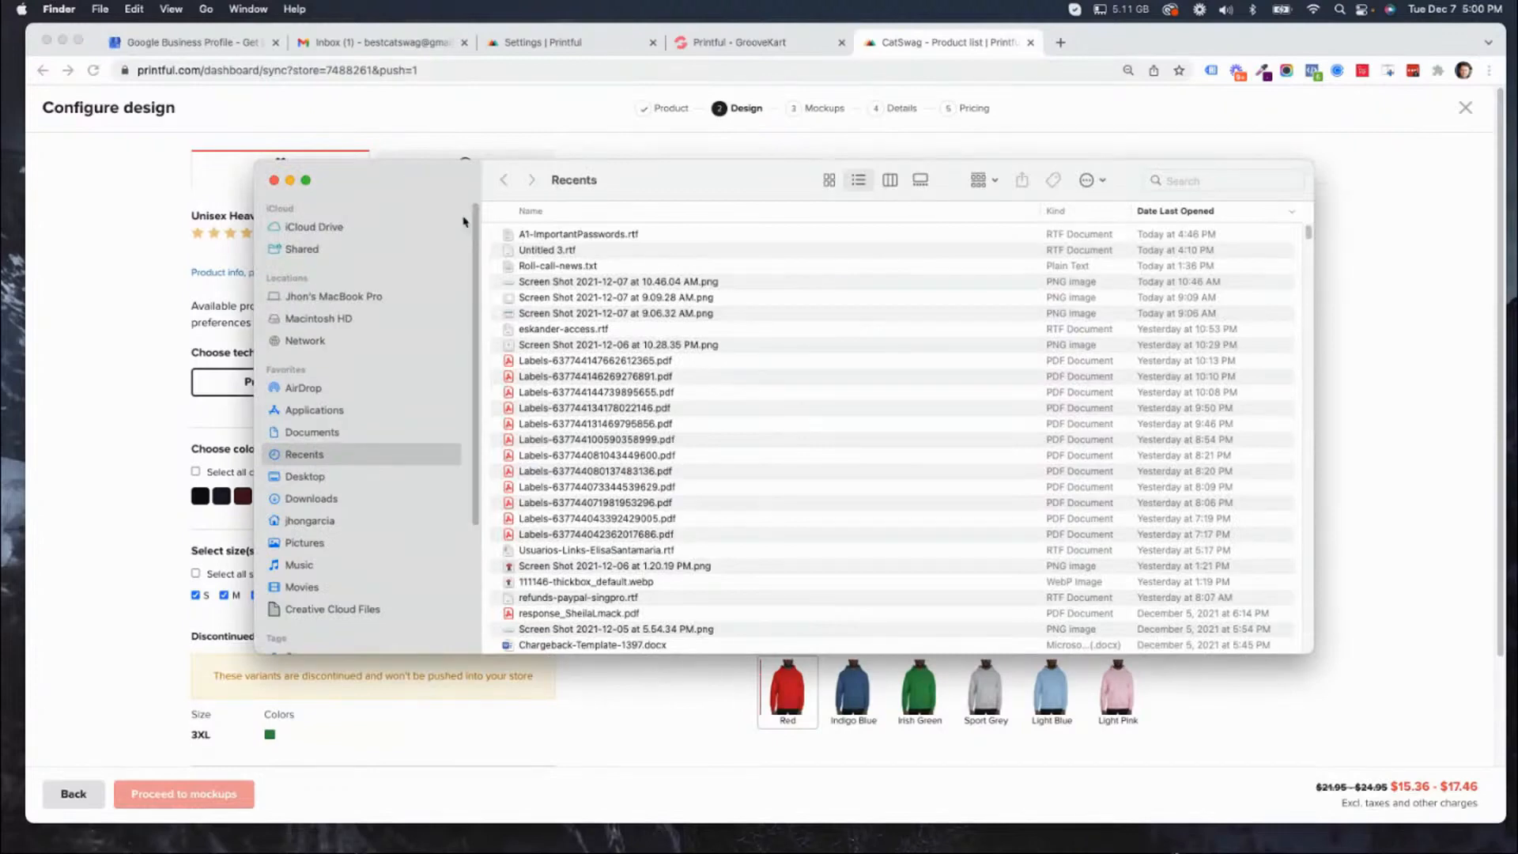
pyautogui.click(310, 432)
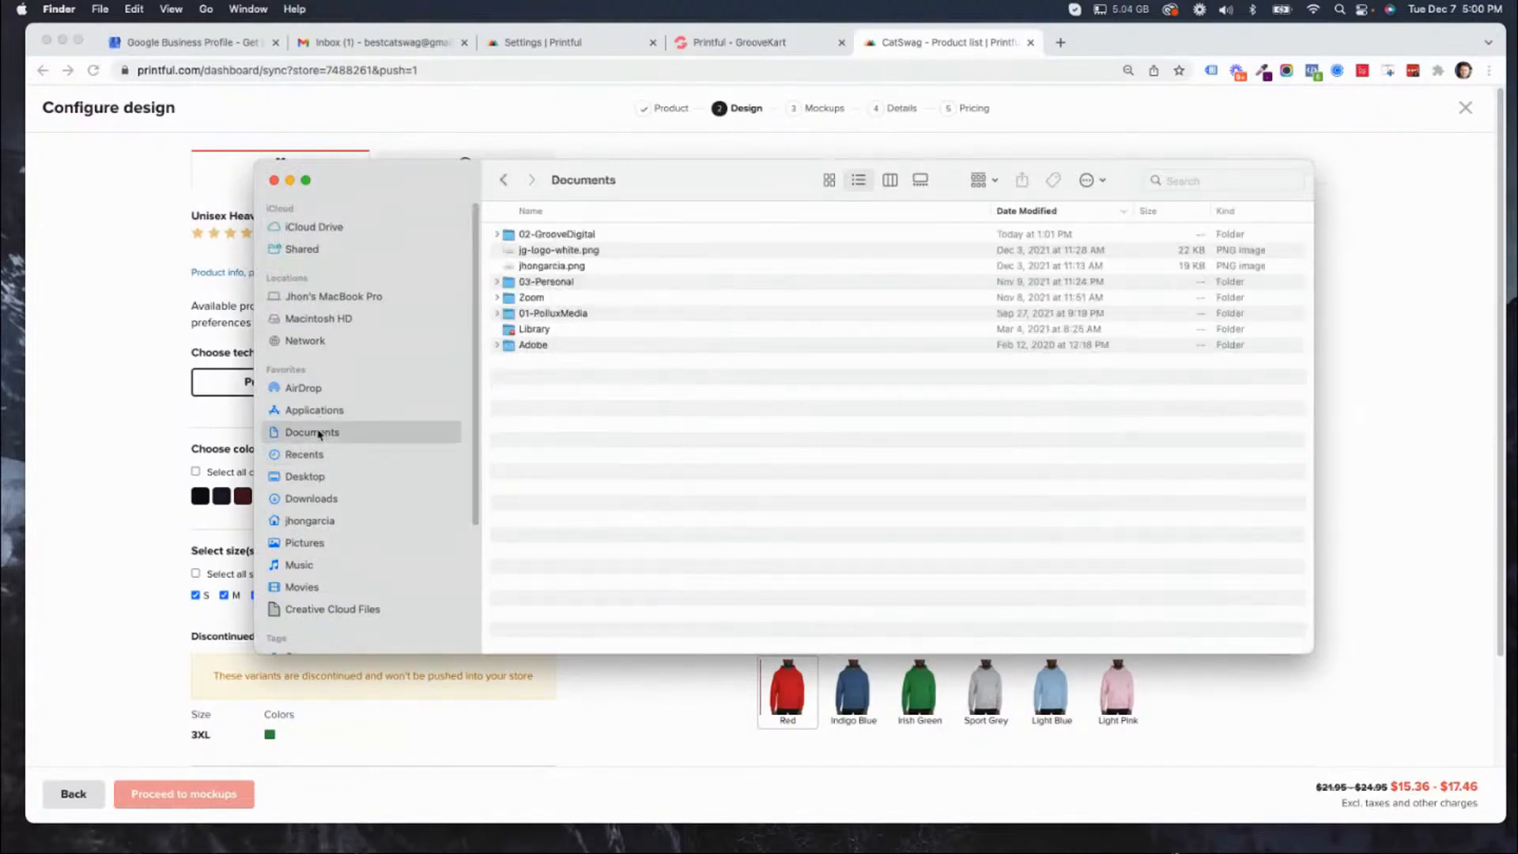
pyautogui.click(325, 499)
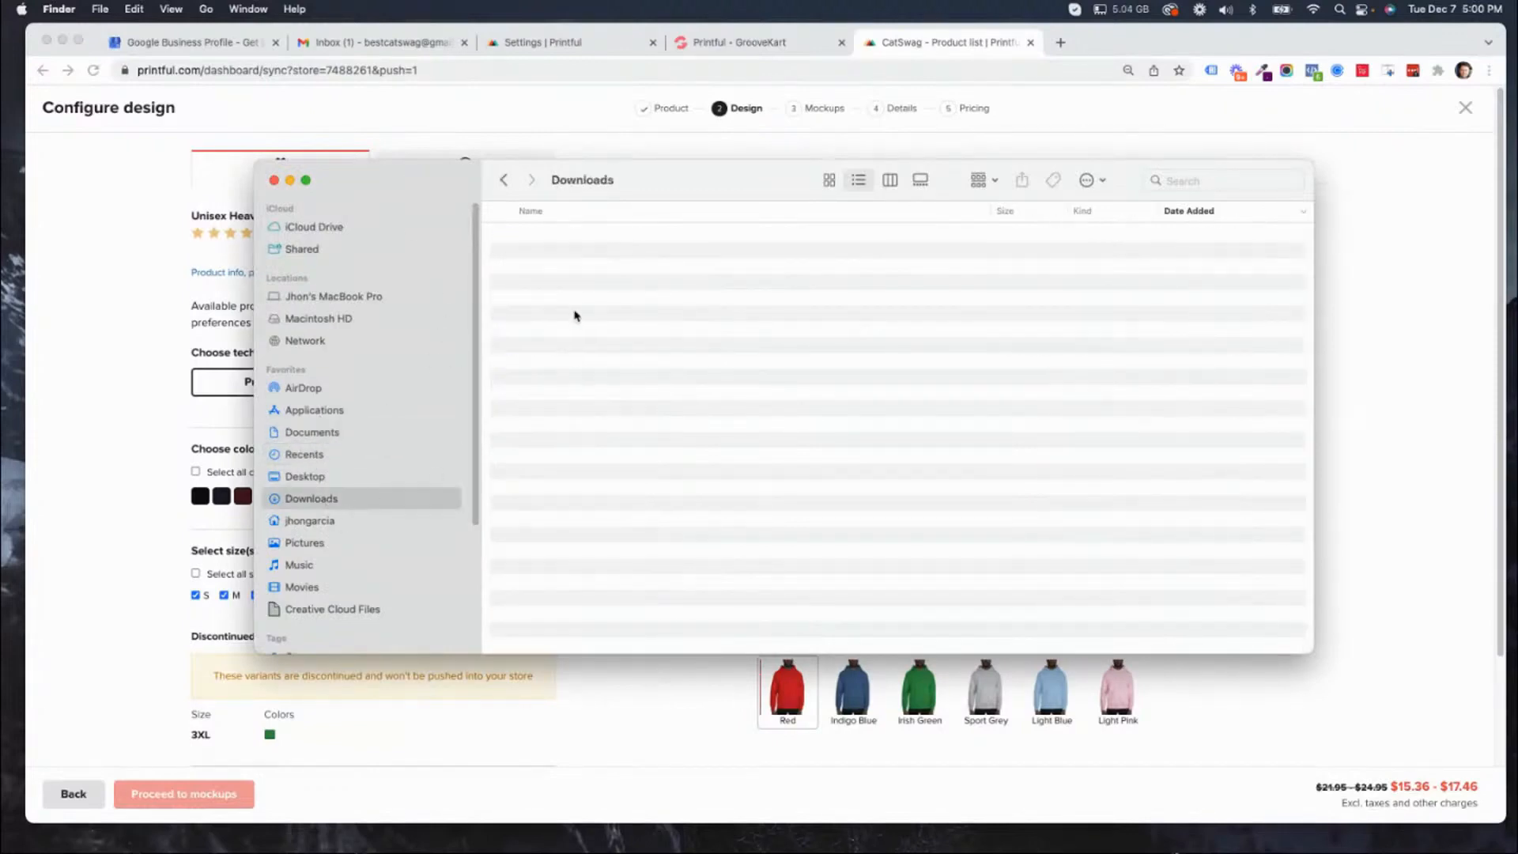
# Preview HomeIsWhereTheCatIs-01 (1).png from the Downloads folder and open it in Adobe Photoshop 2022.
pyautogui.click(595, 235)
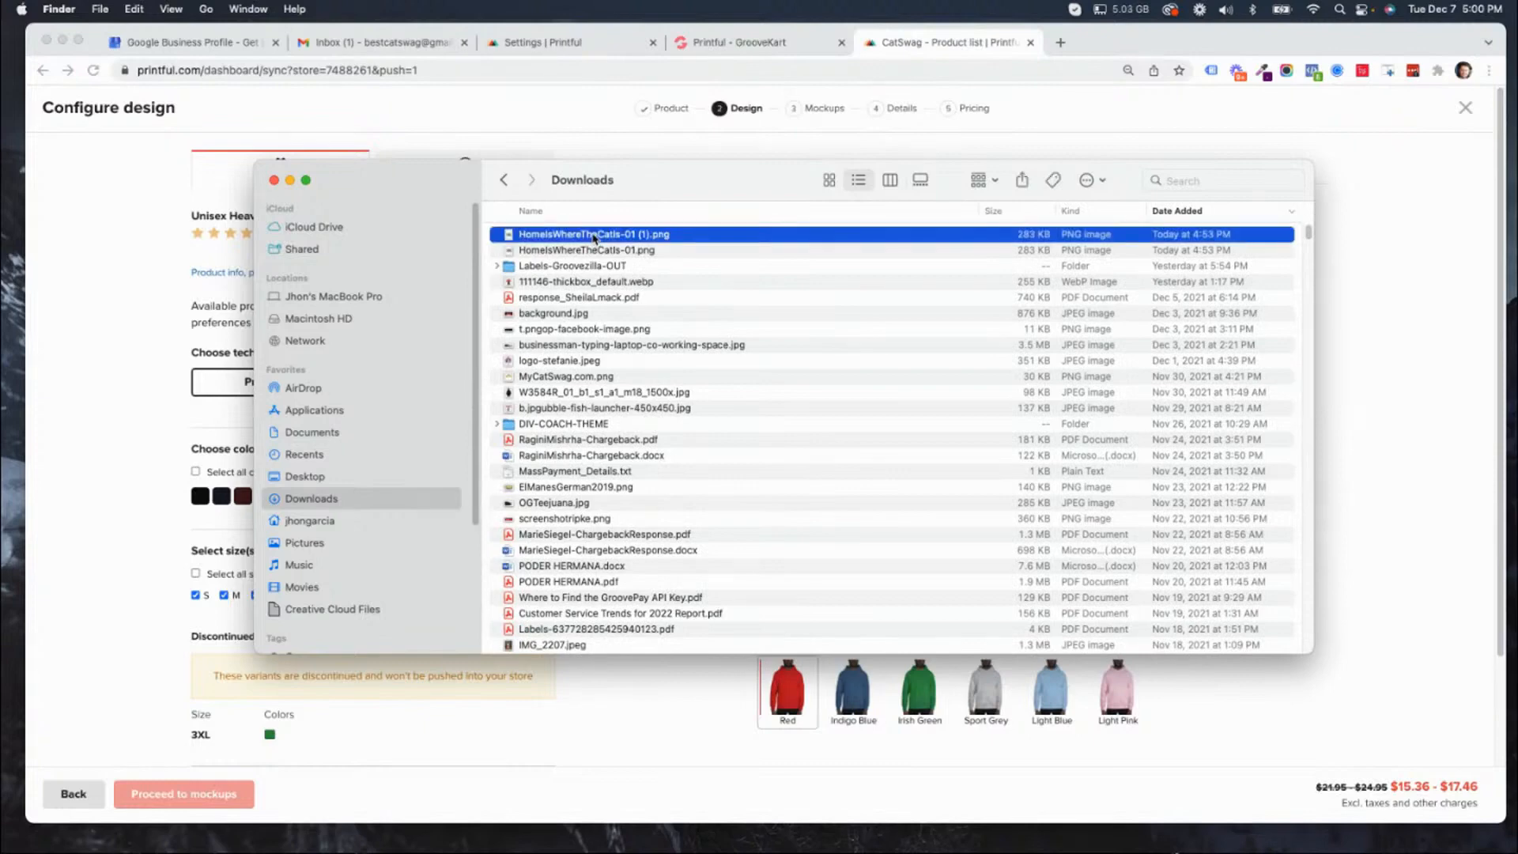
pyautogui.press('space')
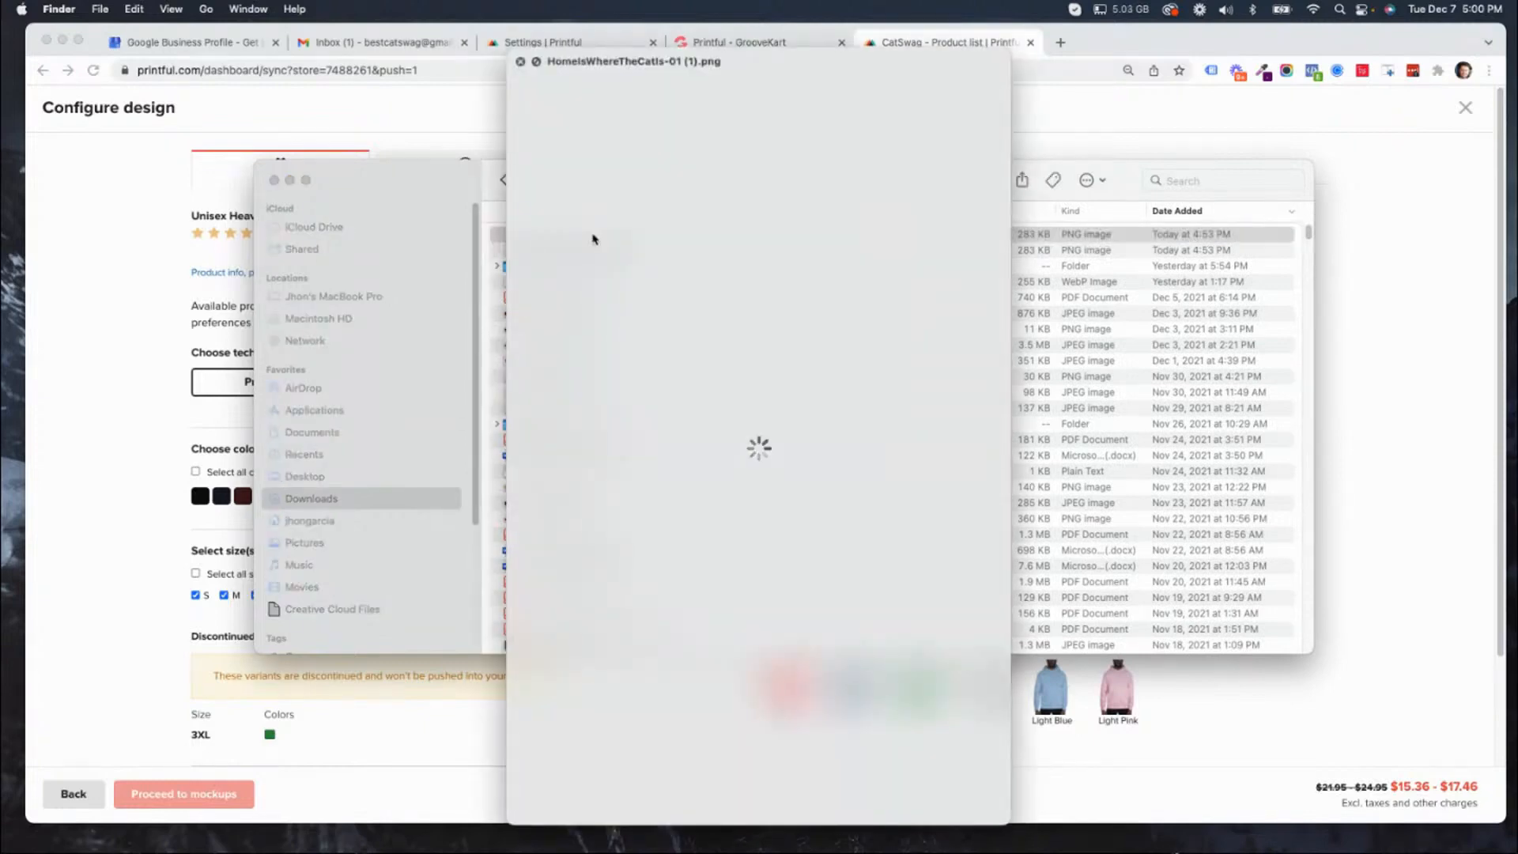
pyautogui.press('space')
pyautogui.rightClick(594, 236)
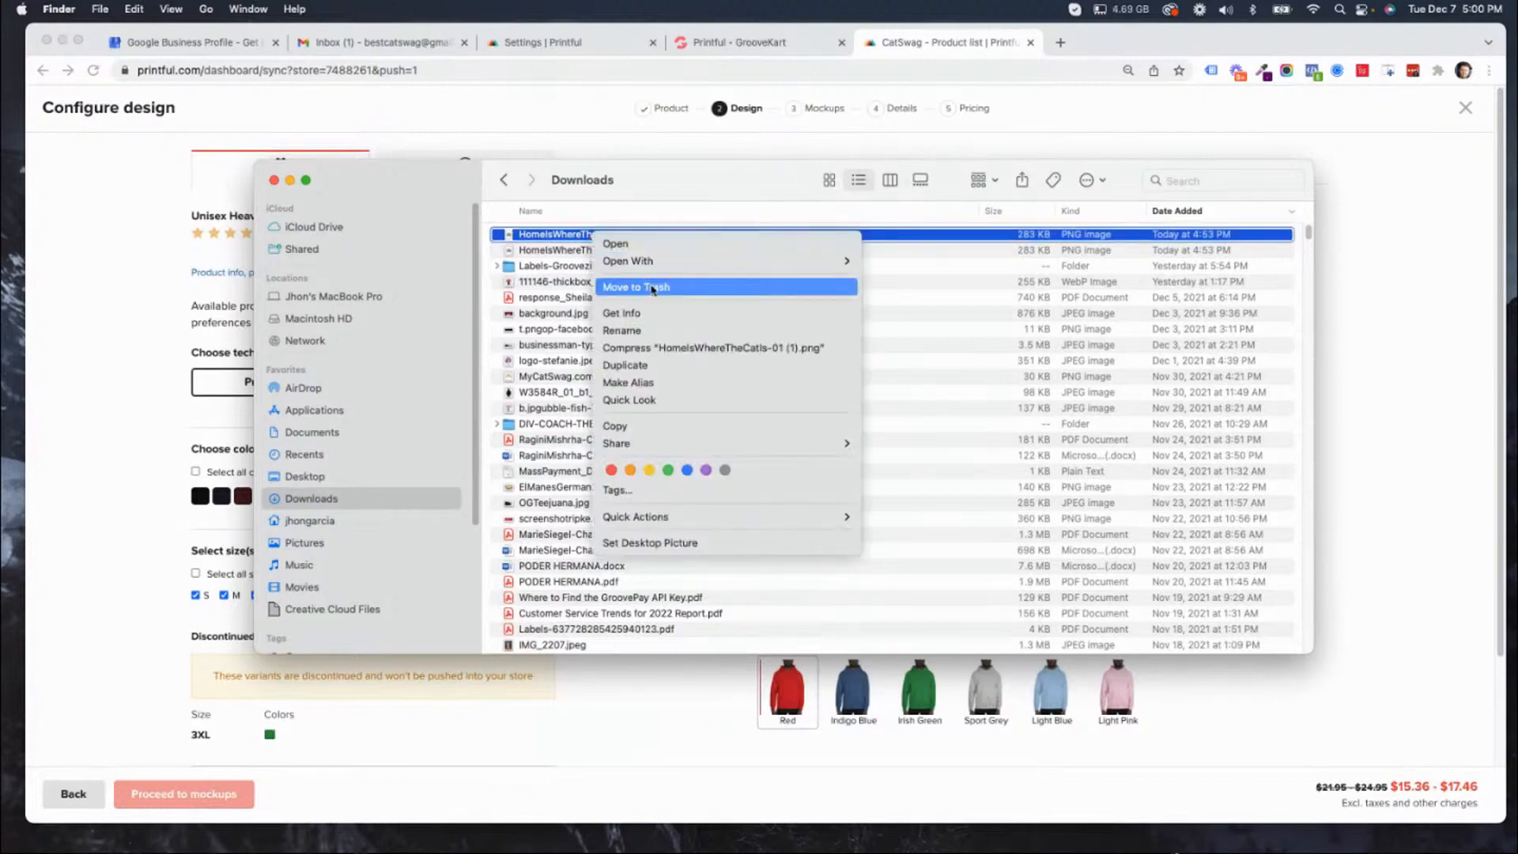
pyautogui.moveTo(668, 261)
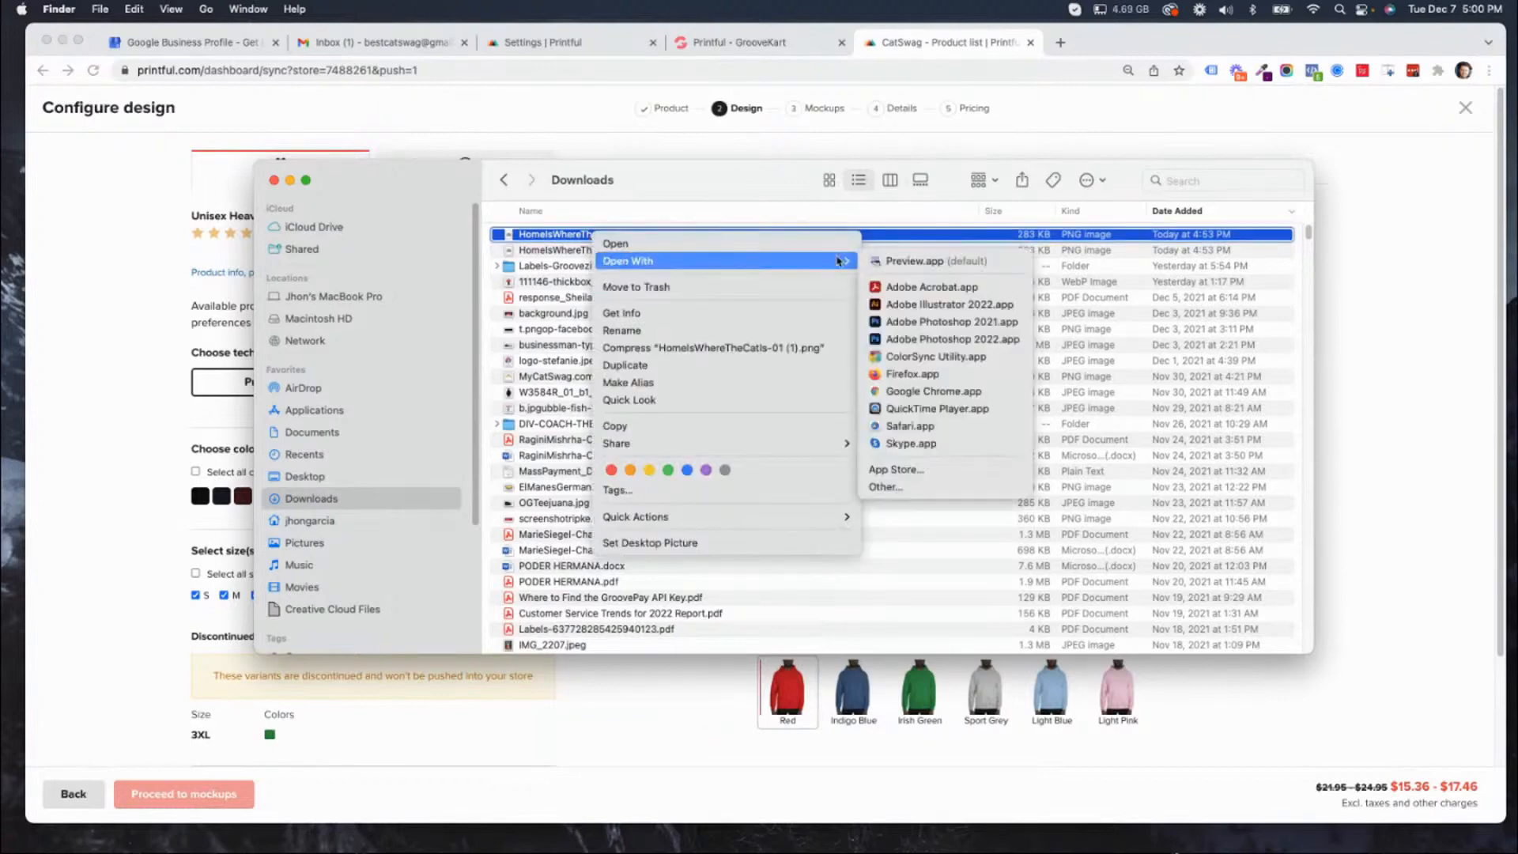
pyautogui.click(941, 342)
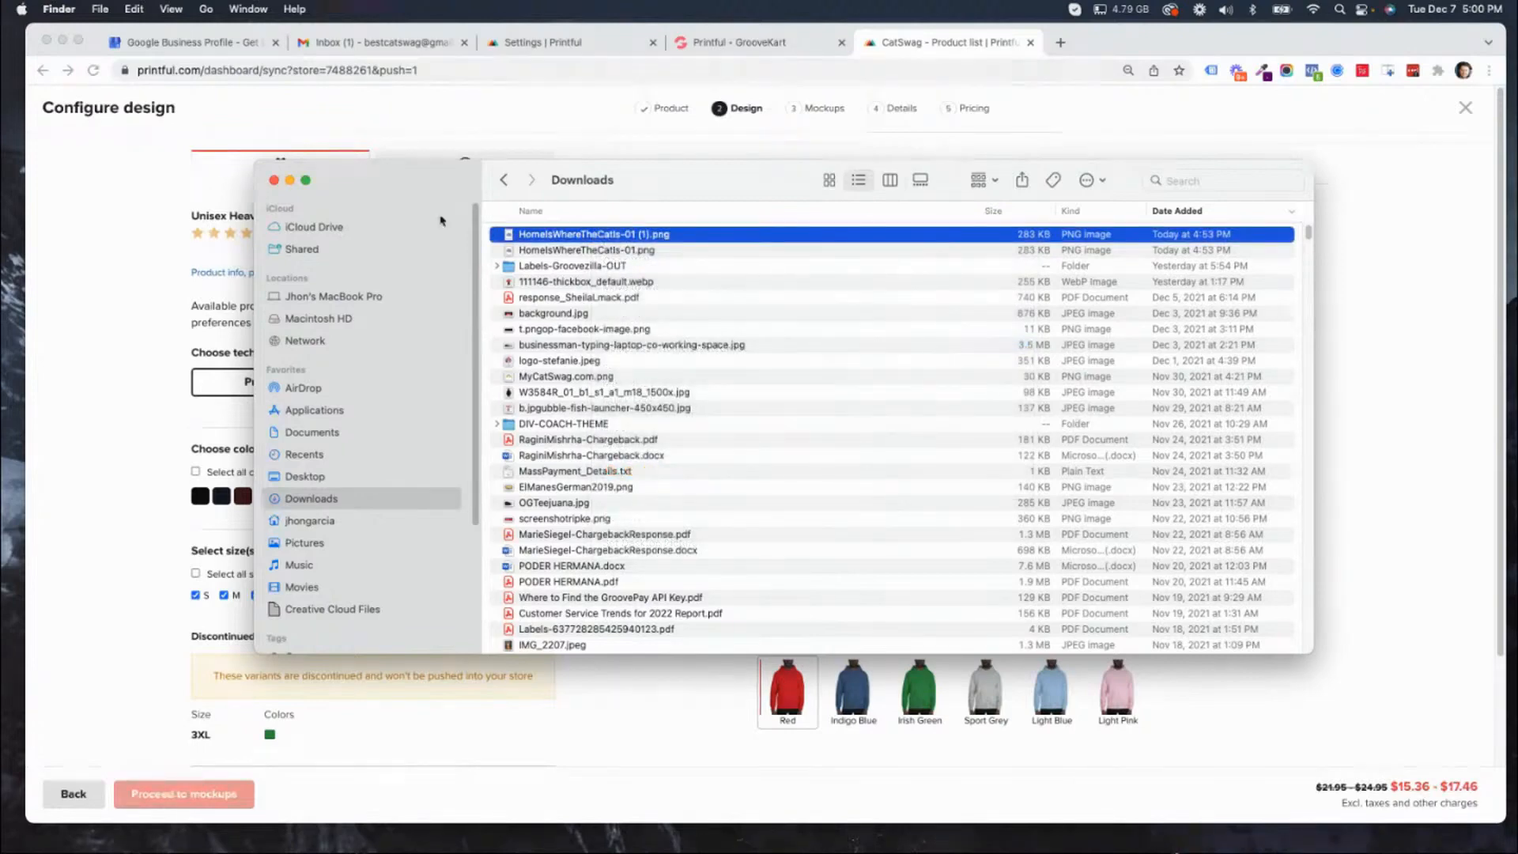
# Make the Finder window narrower beside the hoodie preview and place HomeIsWhereTheCatIs-01 (1).png on the hoodie's front.
pyautogui.moveTo(648, 187); pyautogui.dragTo(1517, 210)
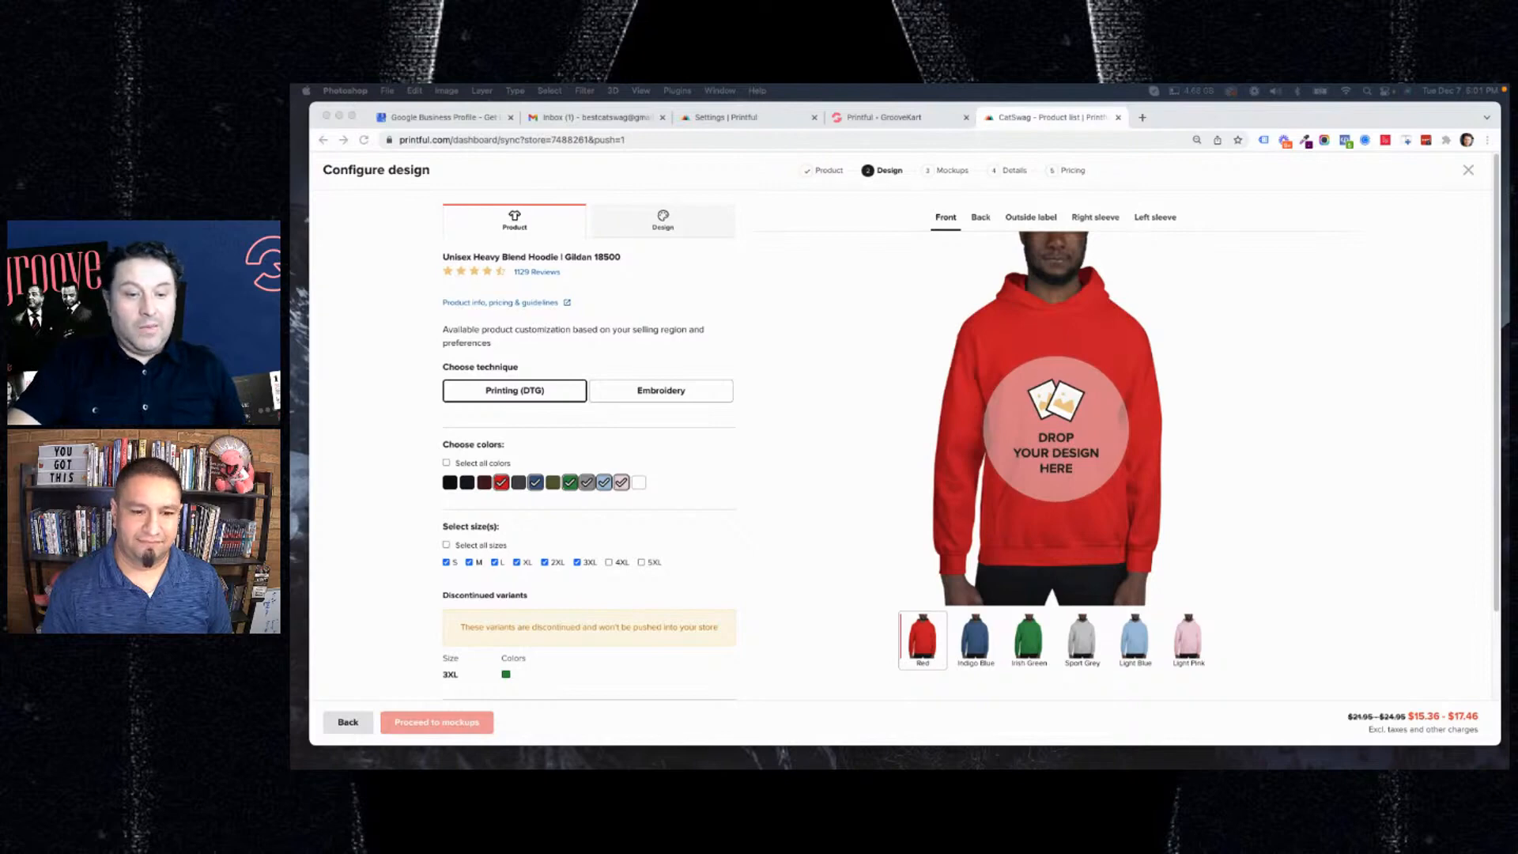
pyautogui.moveTo(1506, 150); pyautogui.dragTo(655, 206)
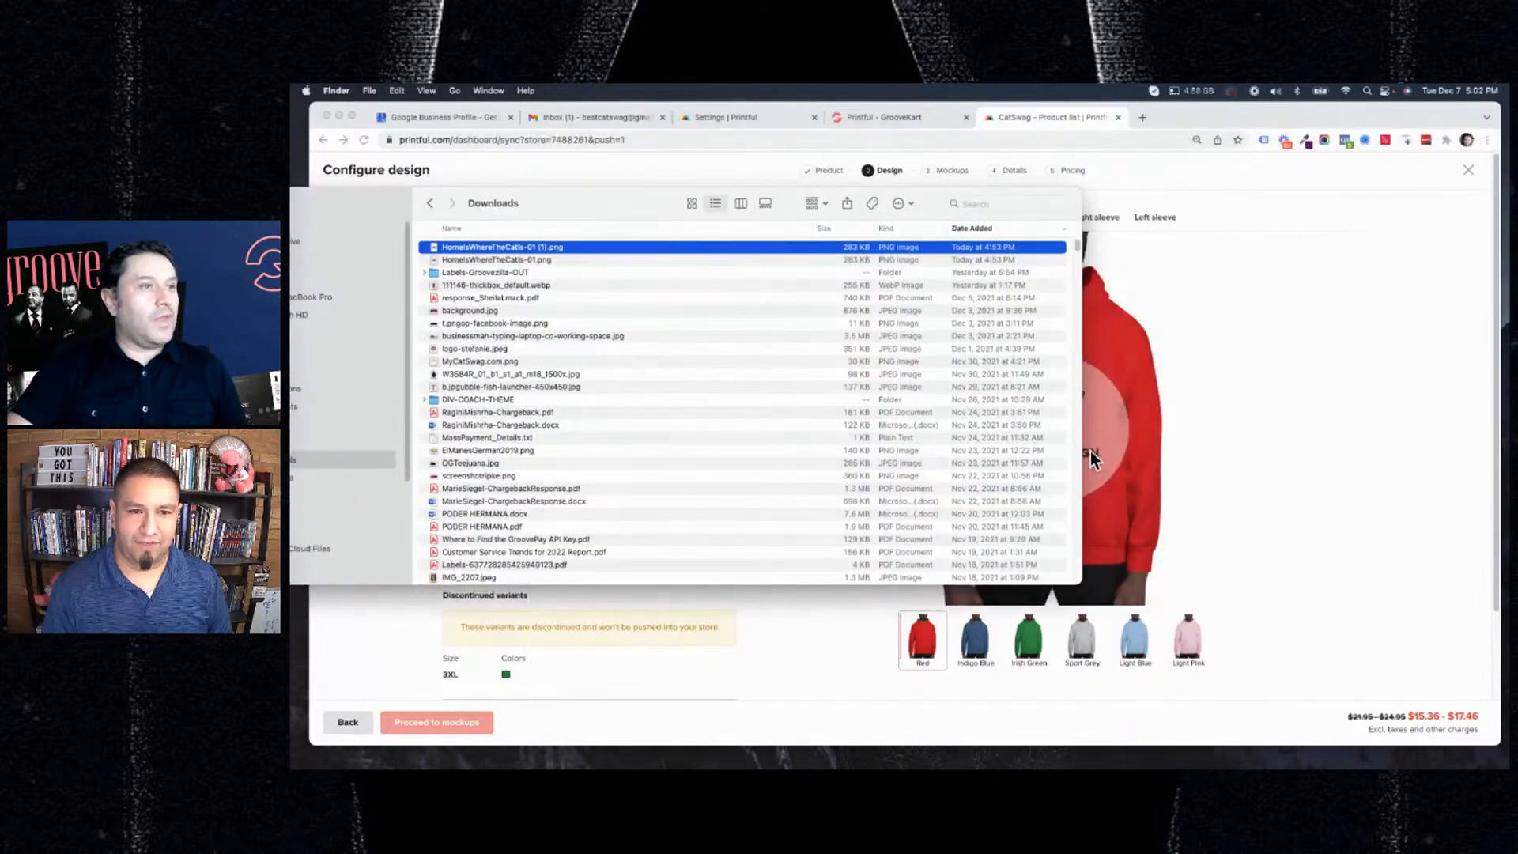
pyautogui.moveTo(1090, 451); pyautogui.dragTo(794, 448)
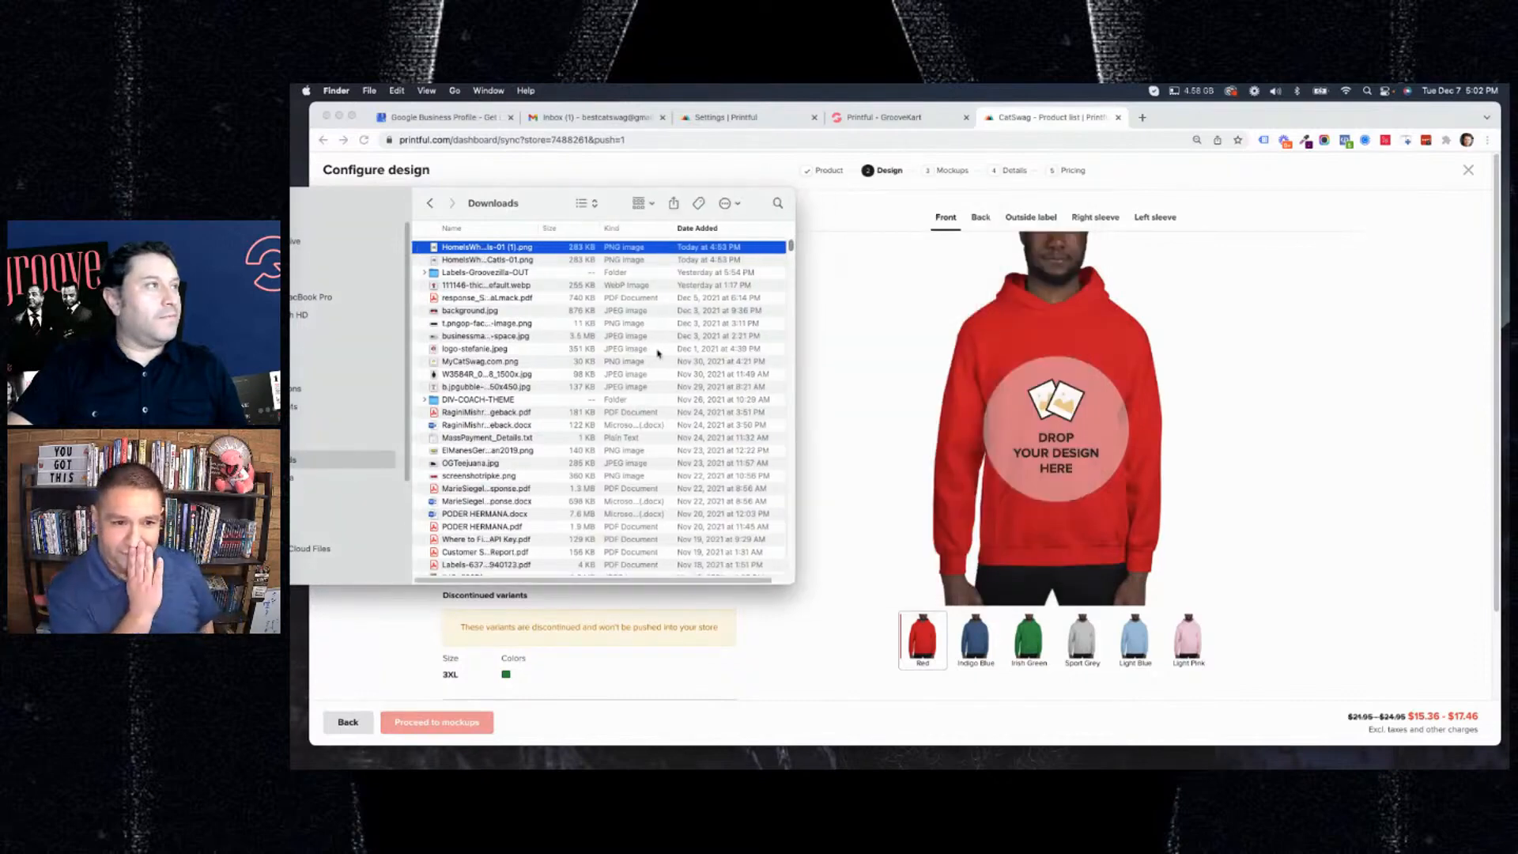
pyautogui.moveTo(457, 252); pyautogui.dragTo(1057, 451)
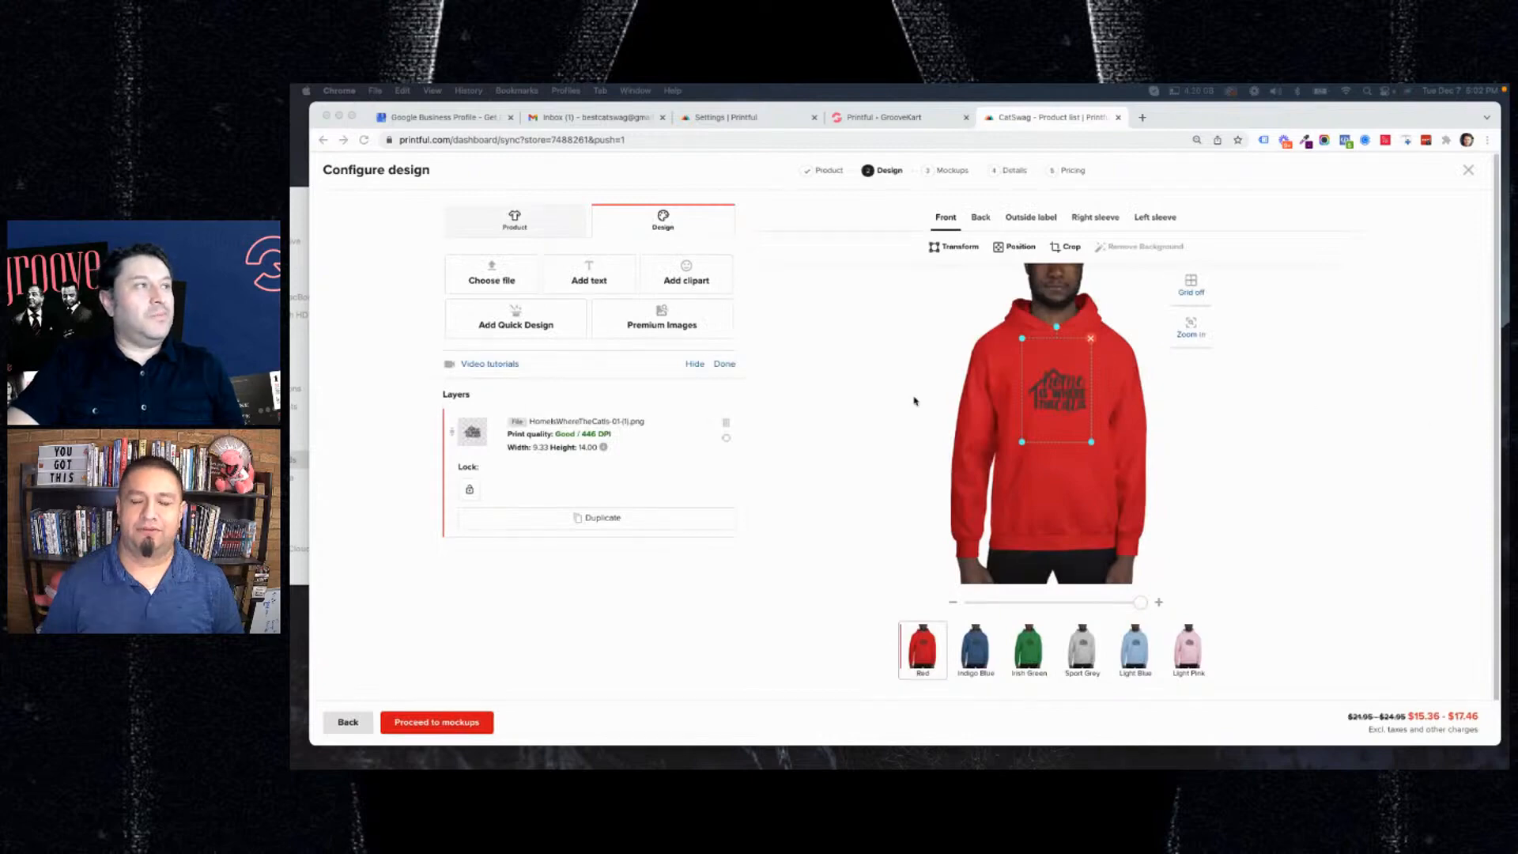
# Preview the placed design on the Irish Green, Light Blue and Light Pink hoodies.
pyautogui.click(1065, 395)
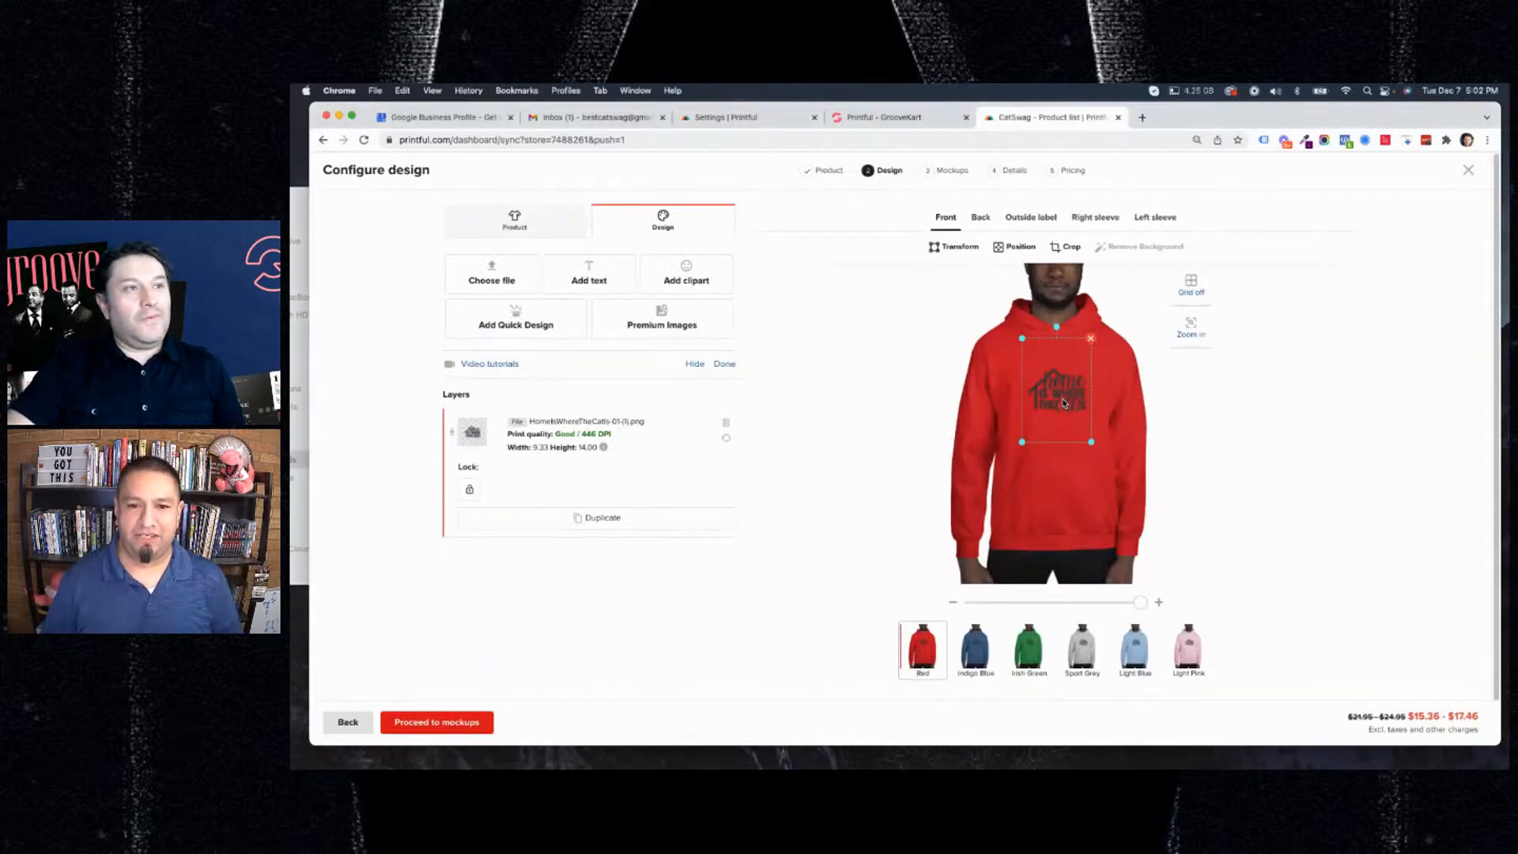
pyautogui.moveTo(1062, 399); pyautogui.dragTo(1061, 400)
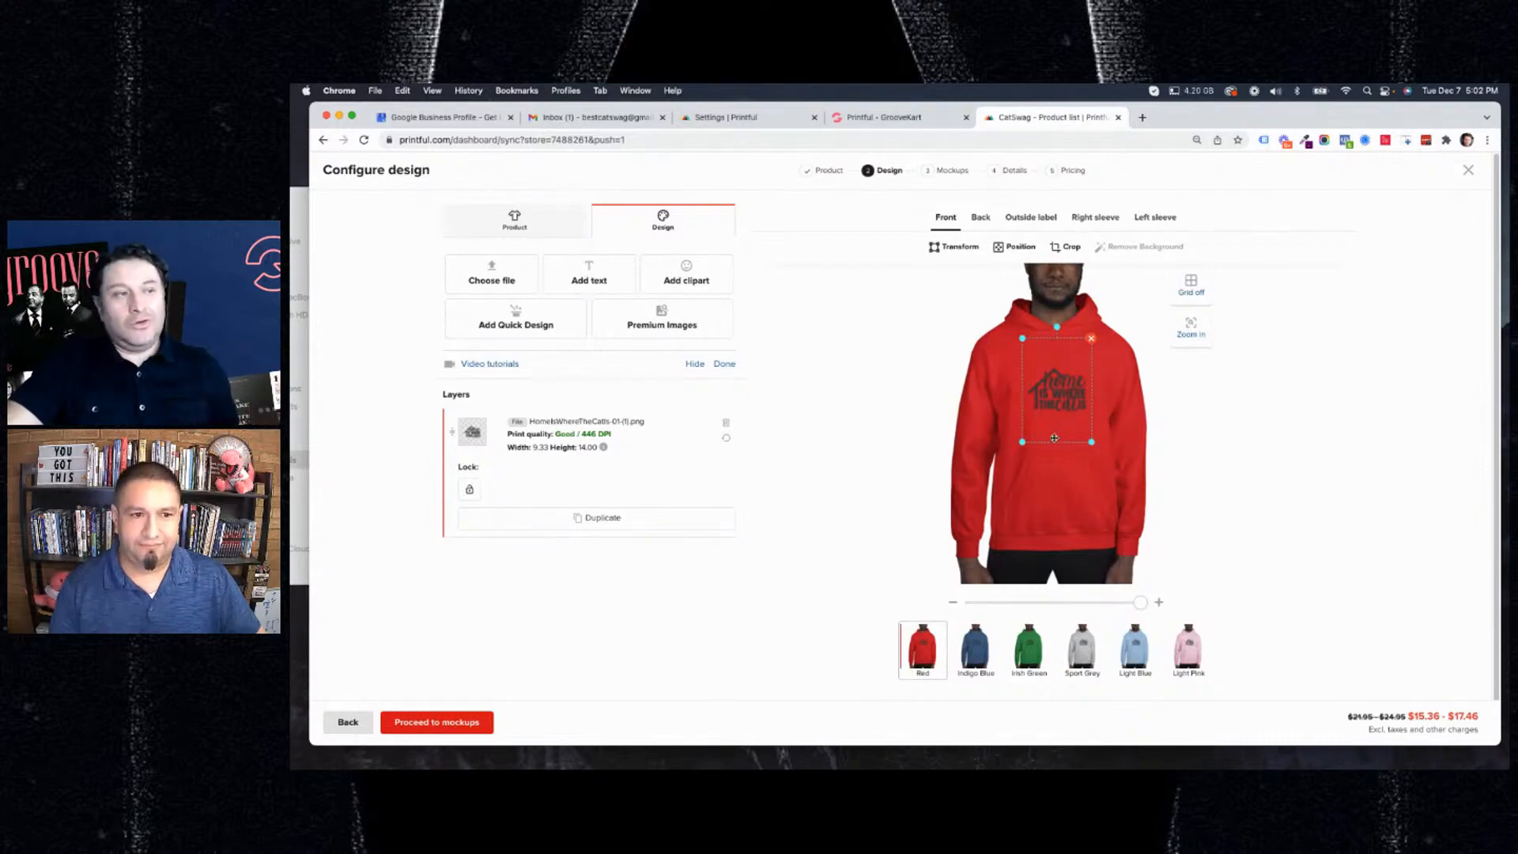
pyautogui.click(1051, 647)
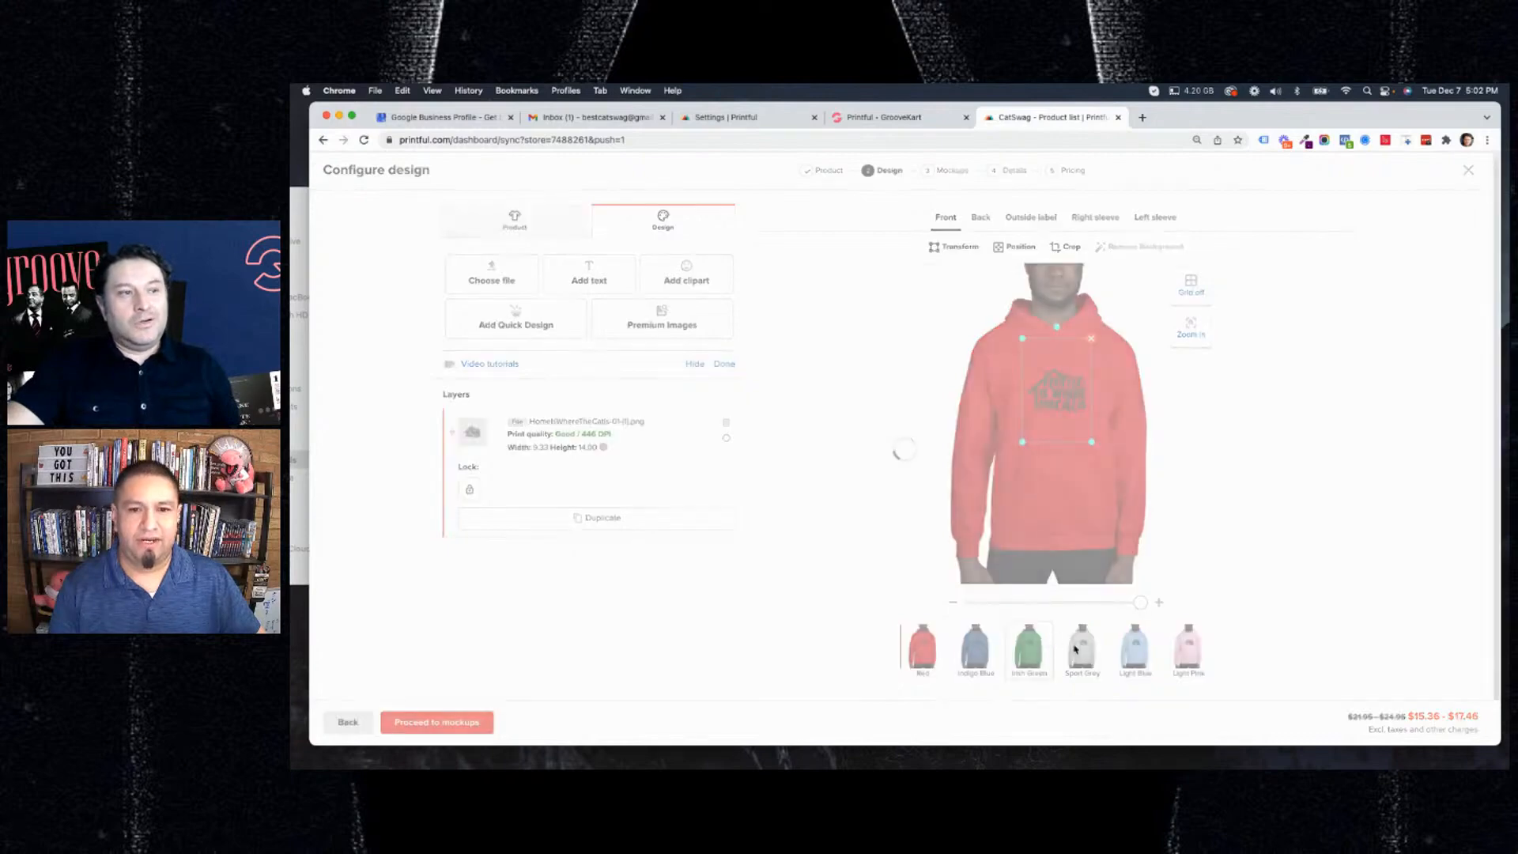
pyautogui.click(1136, 650)
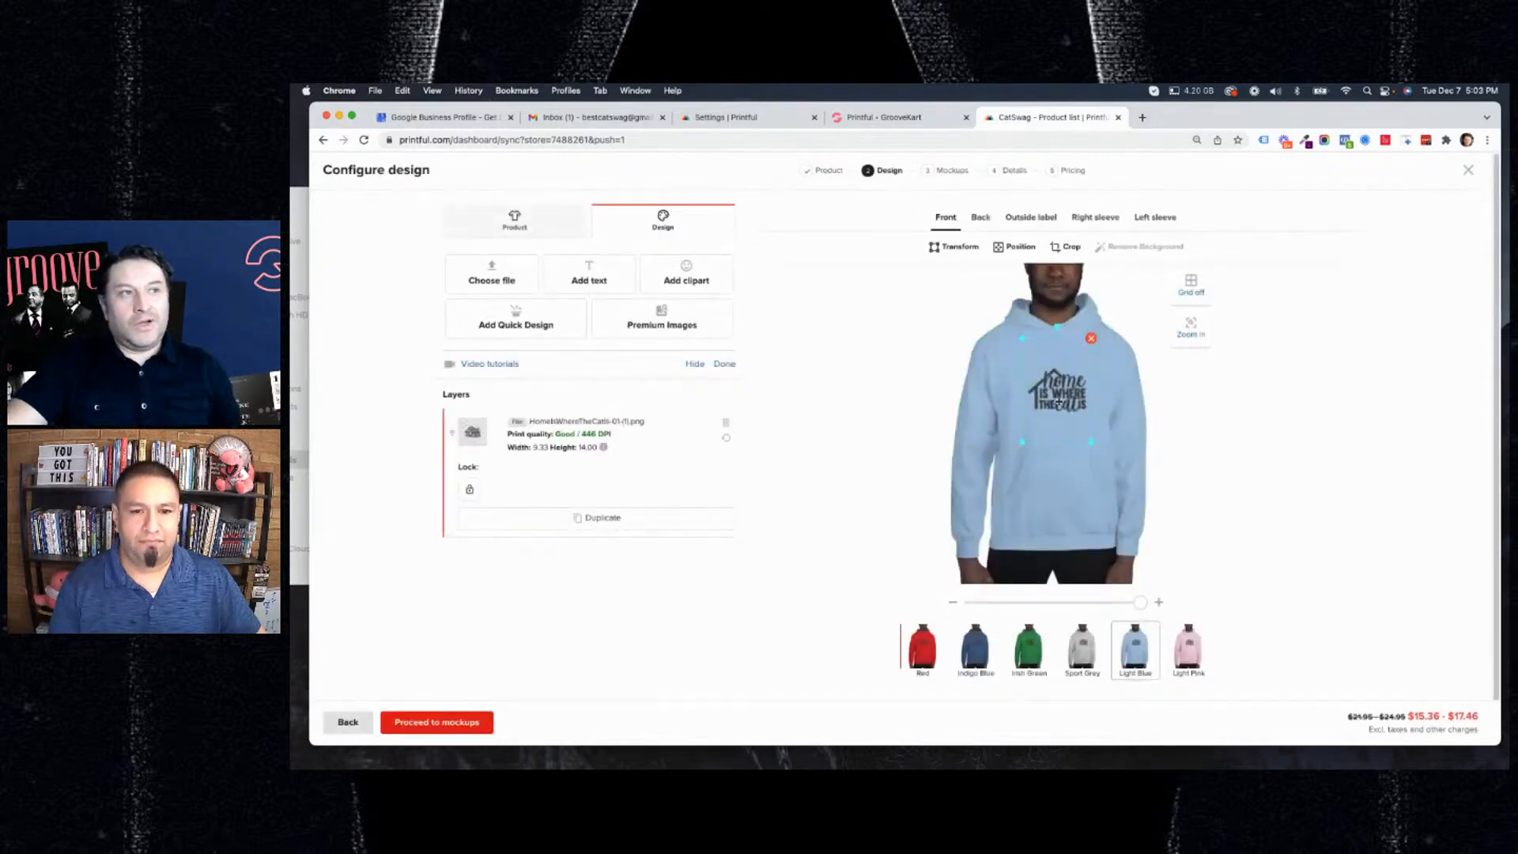
pyautogui.click(1186, 661)
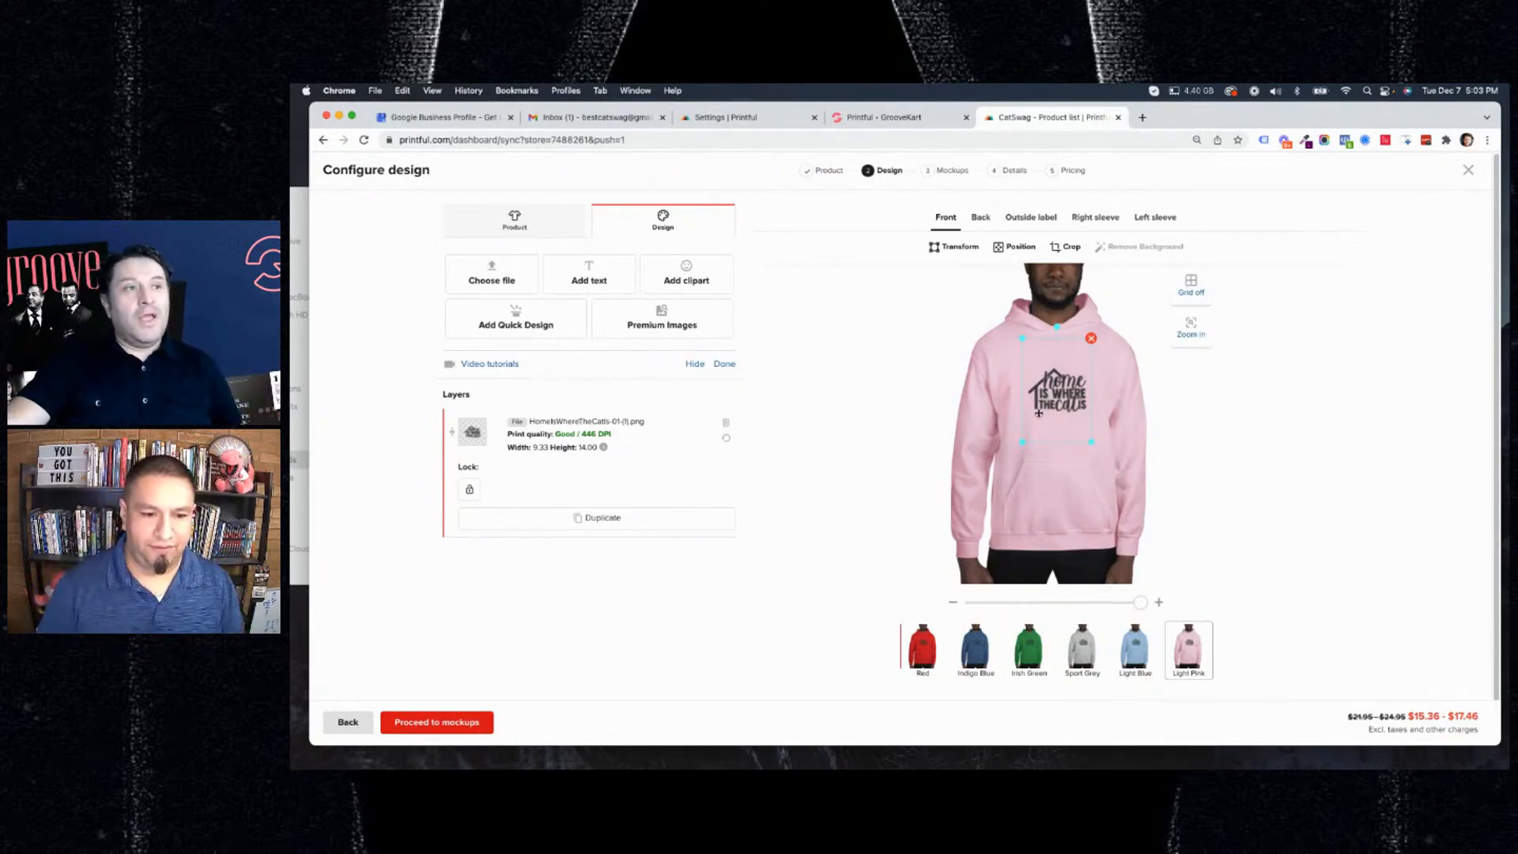
# Enlarge the front design to about 12.58 wide by 18.88 high and center it on the chest.
pyautogui.moveTo(1054, 393); pyautogui.dragTo(1056, 393)
pyautogui.moveTo(1012, 448); pyautogui.dragTo(1000, 463)
pyautogui.moveTo(1073, 379); pyautogui.dragTo(1066, 383)
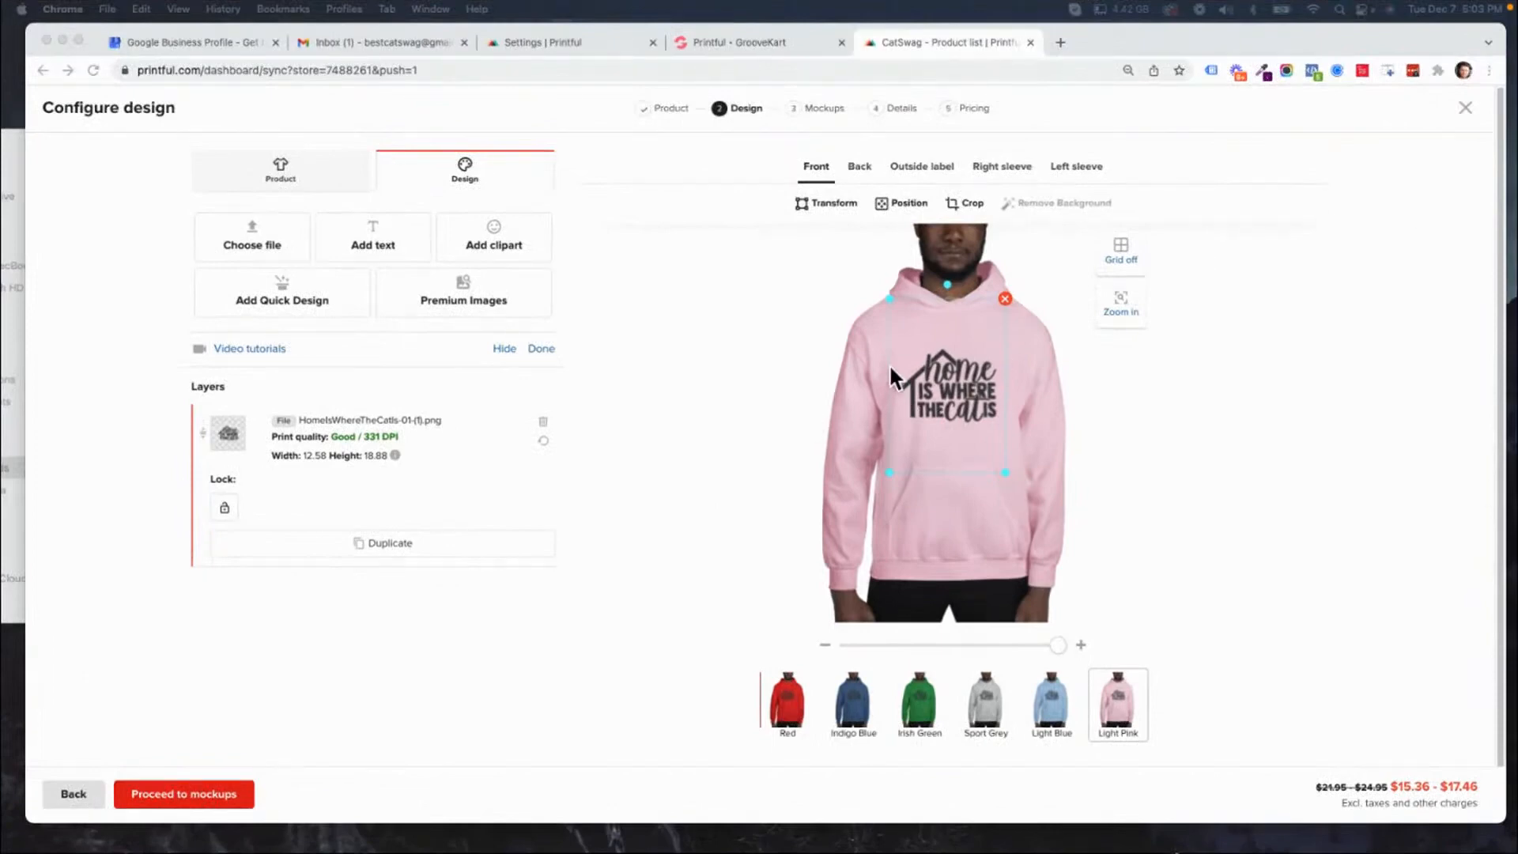
# Try the design higher on the chest, return it to the center and enlarge it to about 14.84 by 22.26.
pyautogui.click(950, 379)
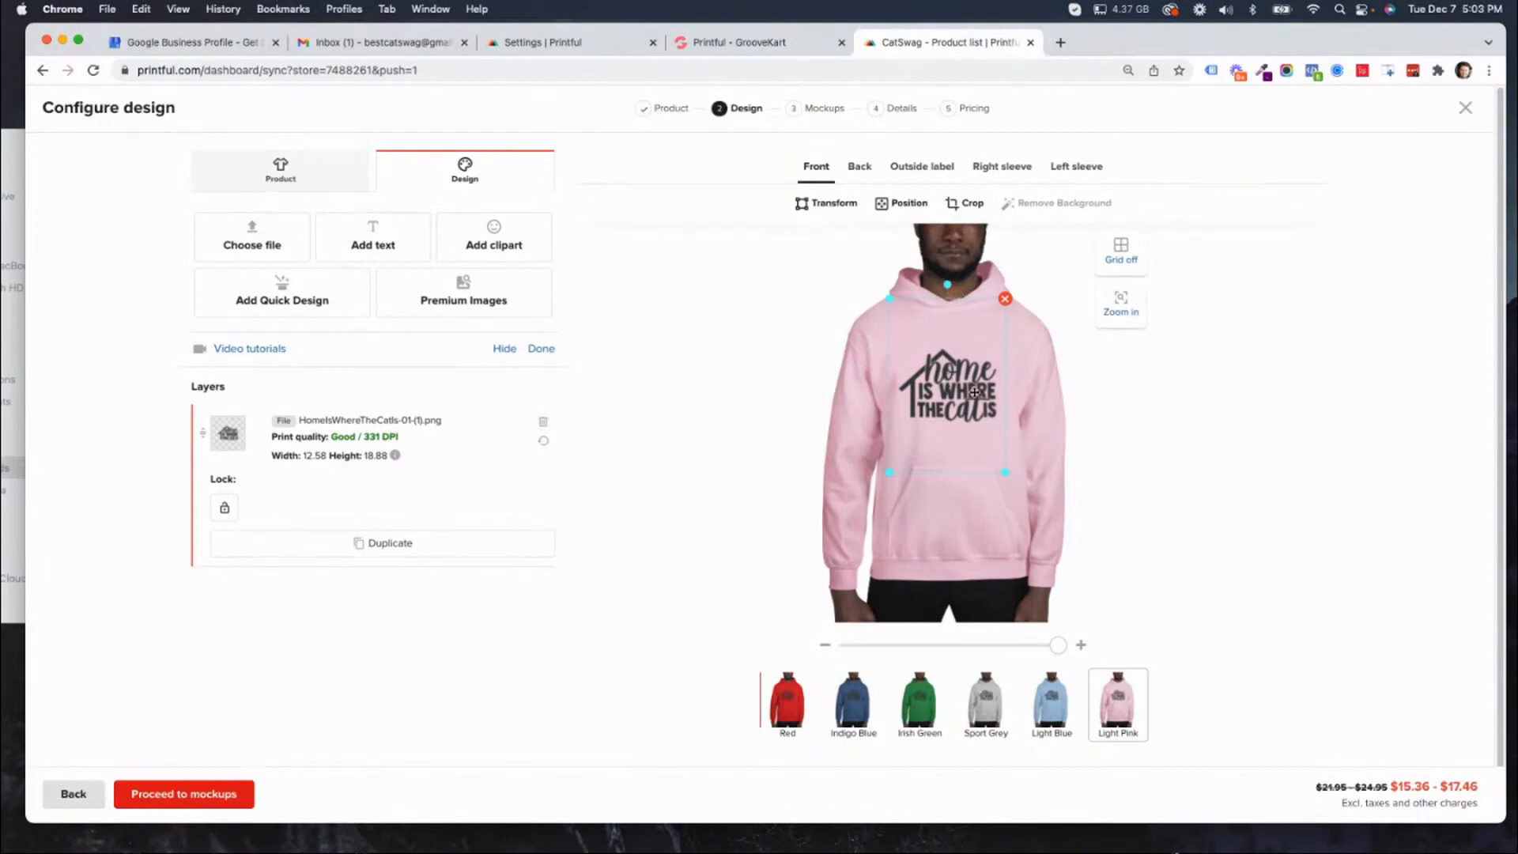
pyautogui.moveTo(956, 382); pyautogui.dragTo(977, 355)
pyautogui.moveTo(982, 342); pyautogui.dragTo(976, 343)
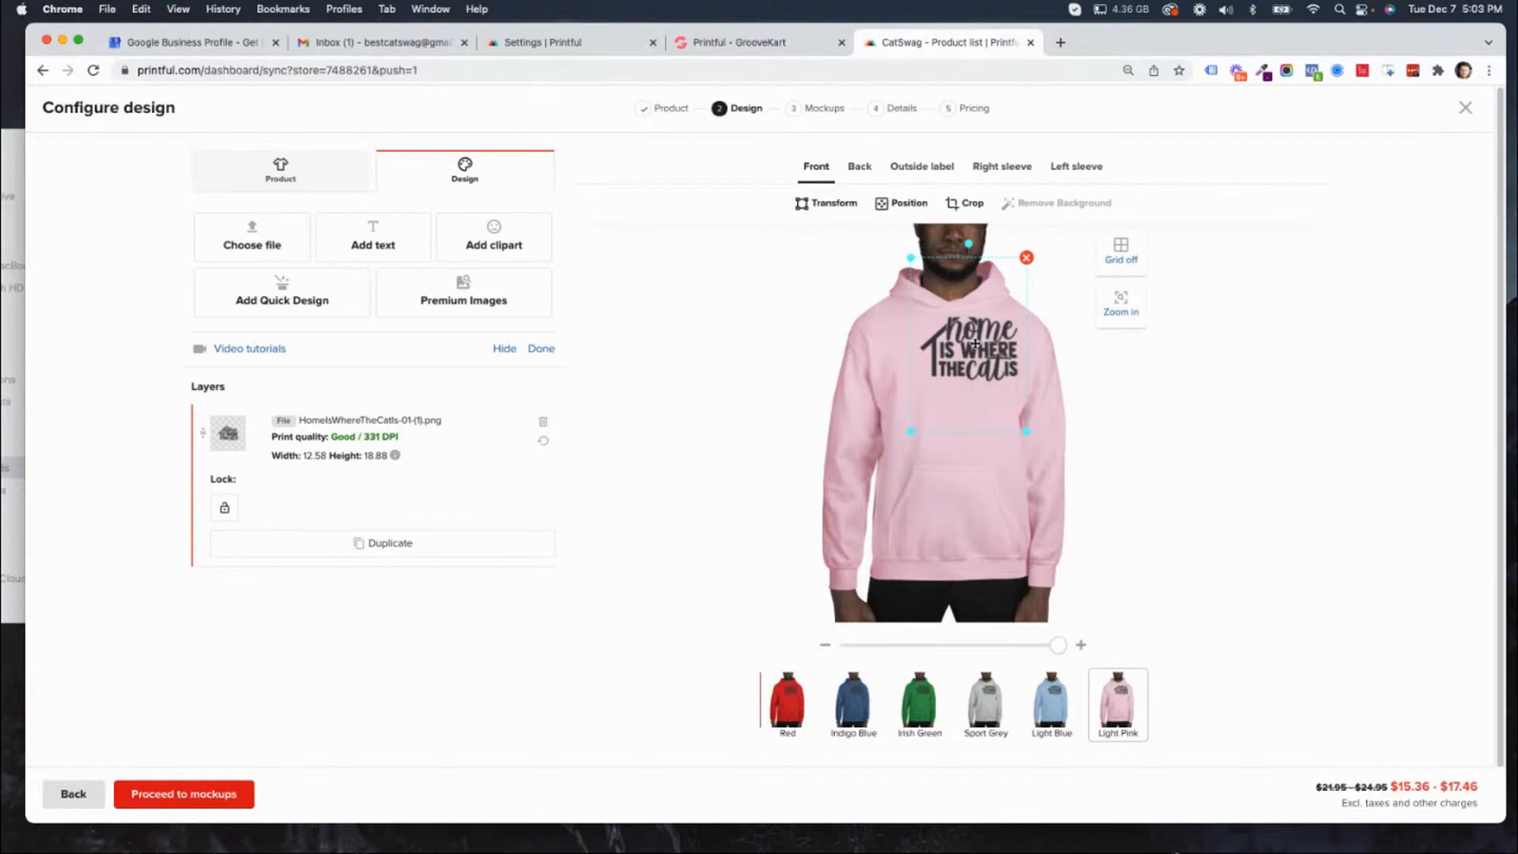
pyautogui.moveTo(974, 342); pyautogui.dragTo(957, 385)
pyautogui.moveTo(896, 476); pyautogui.dragTo(880, 492)
pyautogui.moveTo(962, 386); pyautogui.dragTo(959, 374)
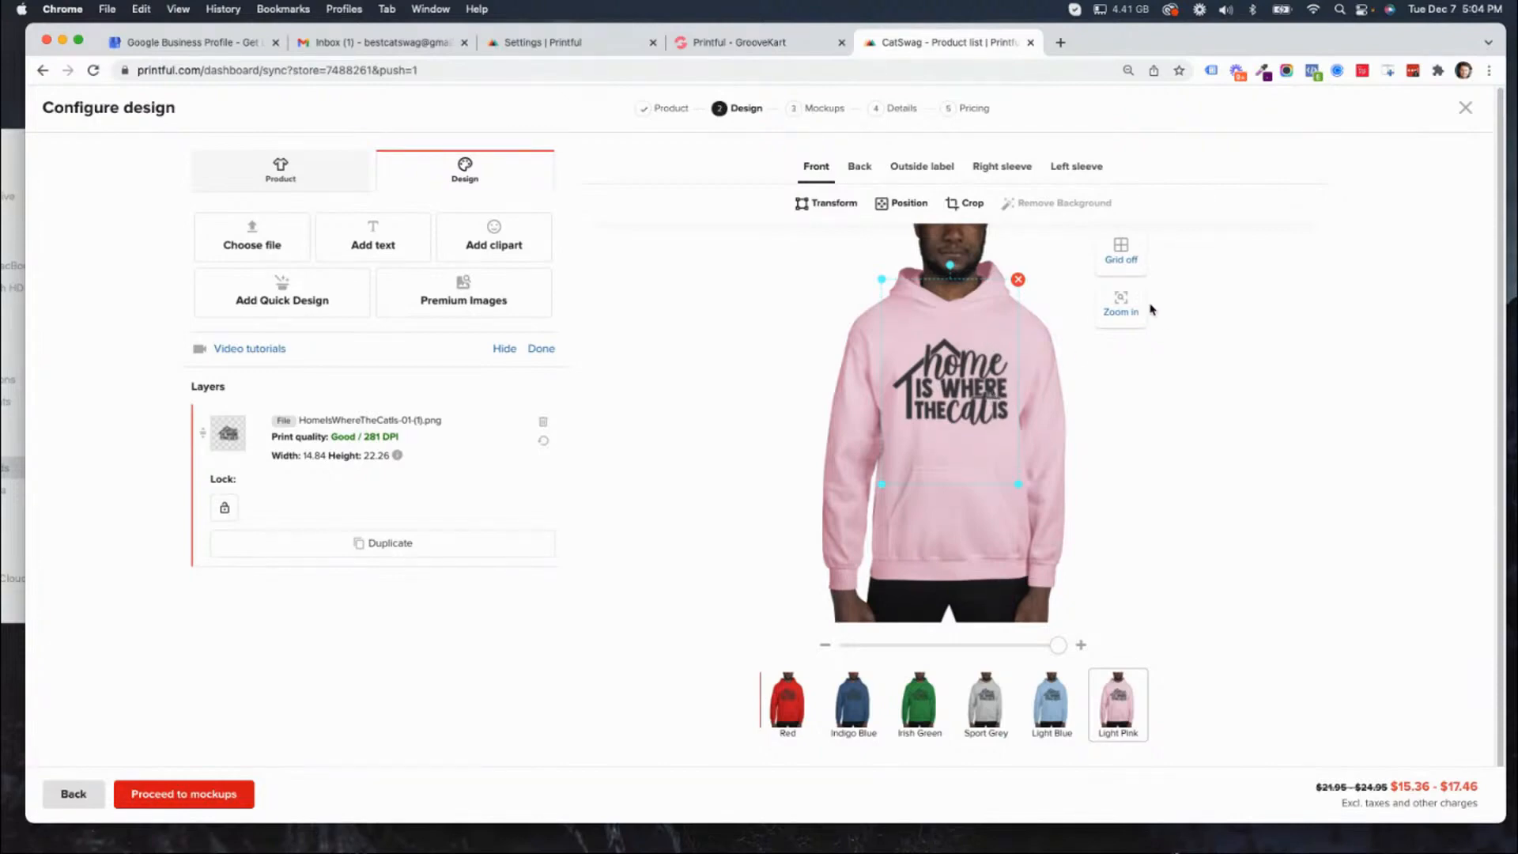
# Zoom in on the front design and toggle the grid to examine its alignment and print detail.
pyautogui.click(1119, 302)
pyautogui.moveTo(930, 446); pyautogui.dragTo(931, 428)
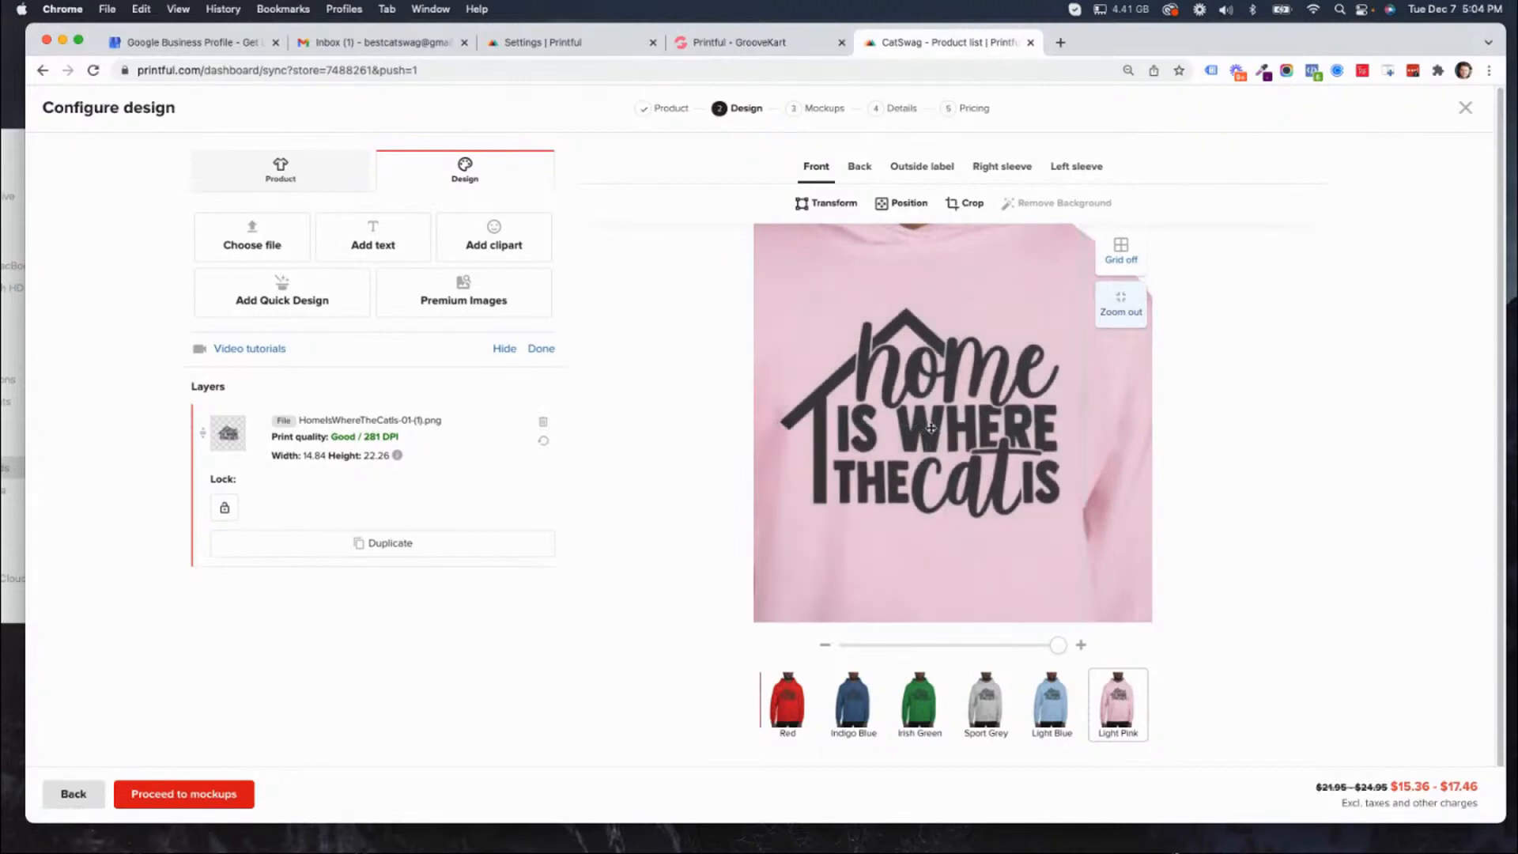
pyautogui.click(1123, 253)
pyautogui.click(1126, 249)
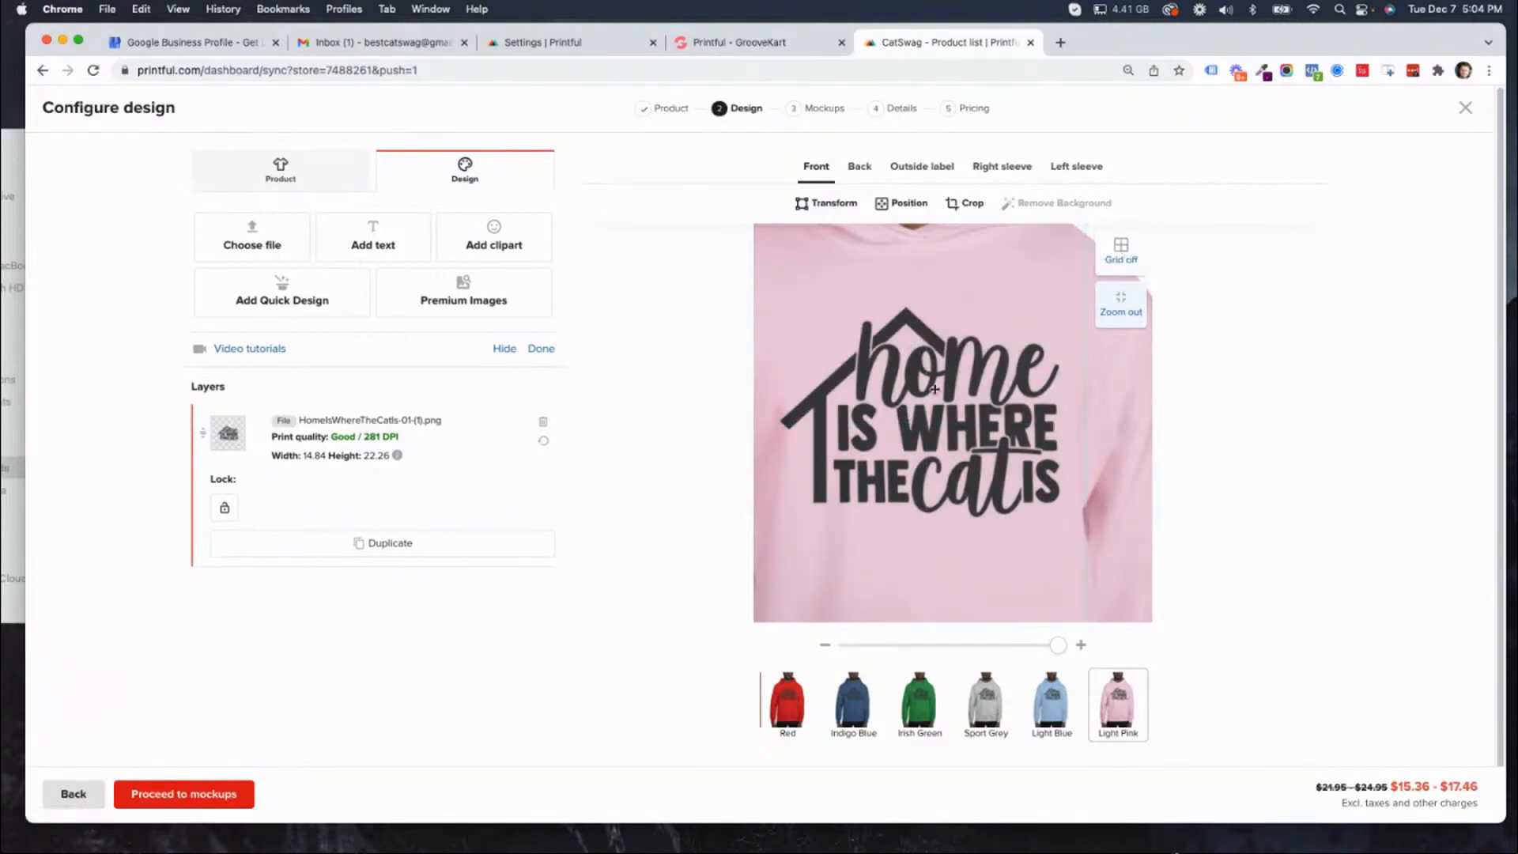
pyautogui.moveTo(948, 390); pyautogui.dragTo(950, 387)
# Resize the front design to about 11.49 wide by 17.24 high, centered on the chest in the full hoodie view.
pyautogui.click(1028, 645)
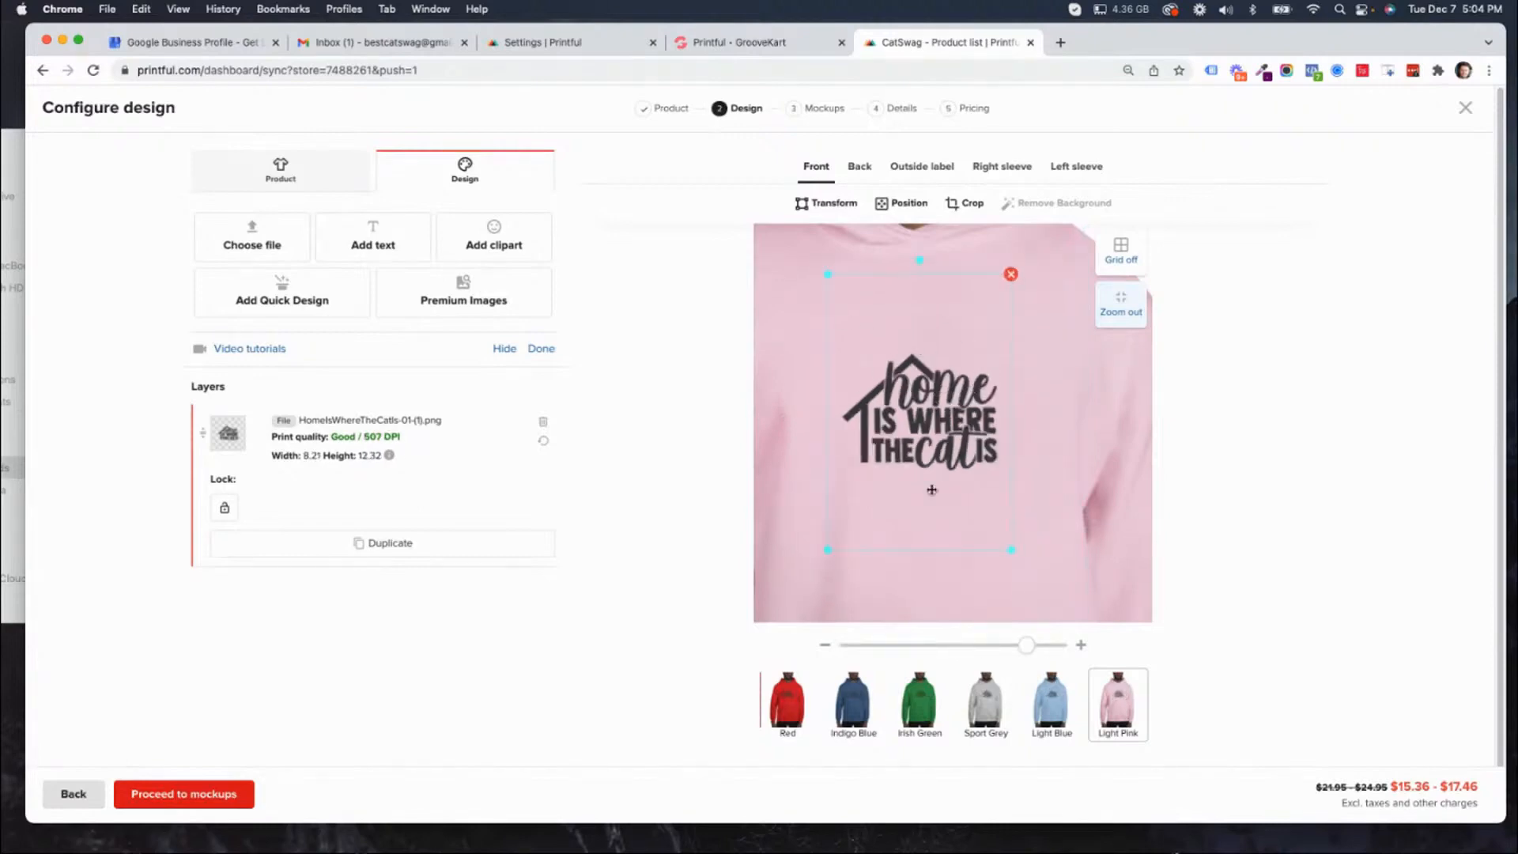
pyautogui.click(1120, 305)
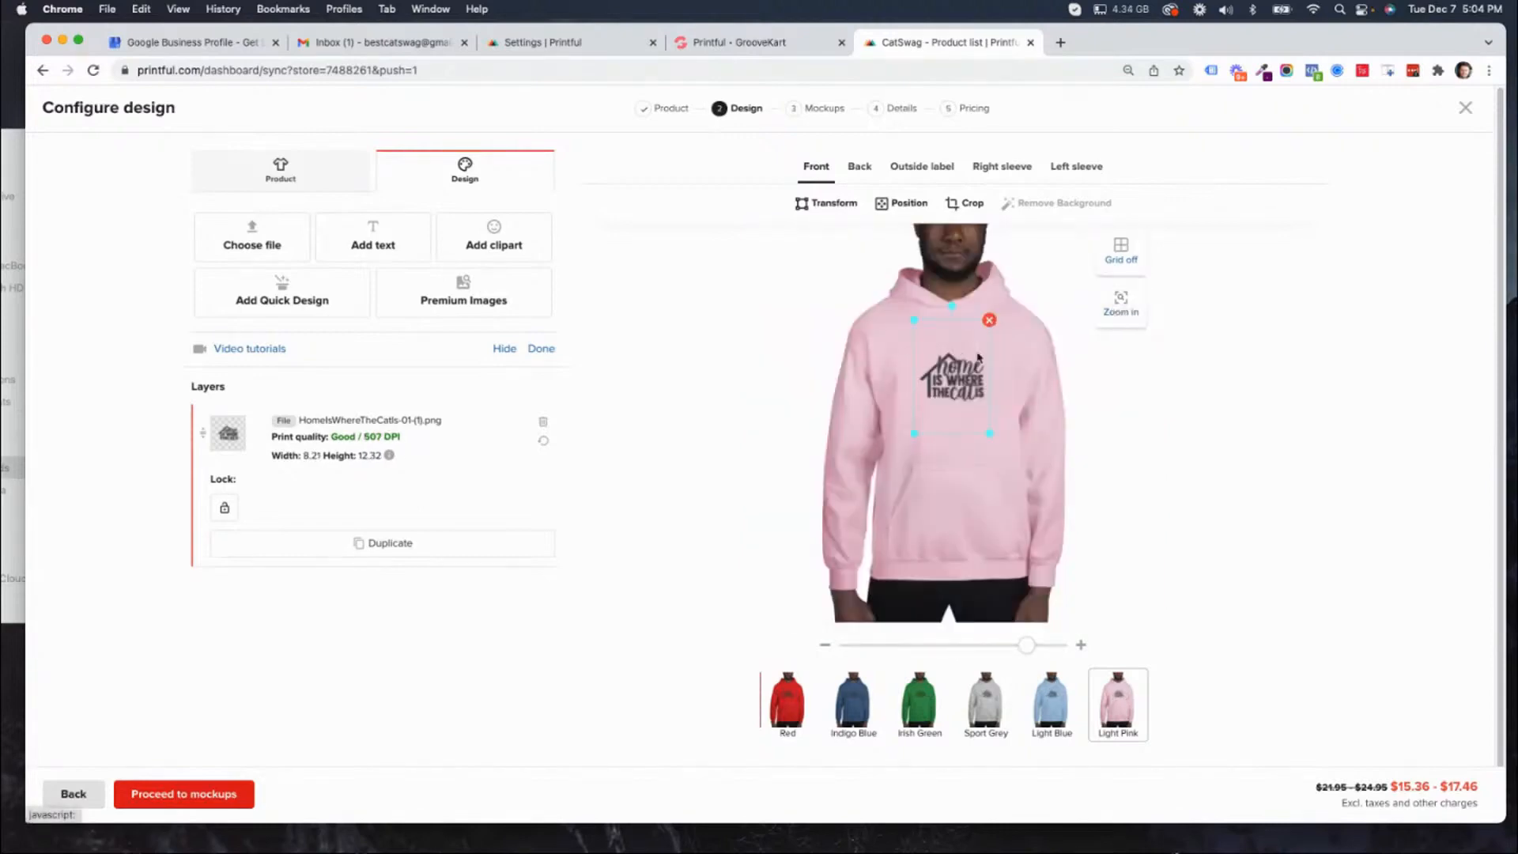
pyautogui.moveTo(991, 435); pyautogui.dragTo(1013, 446)
pyautogui.moveTo(953, 373); pyautogui.dragTo(951, 372)
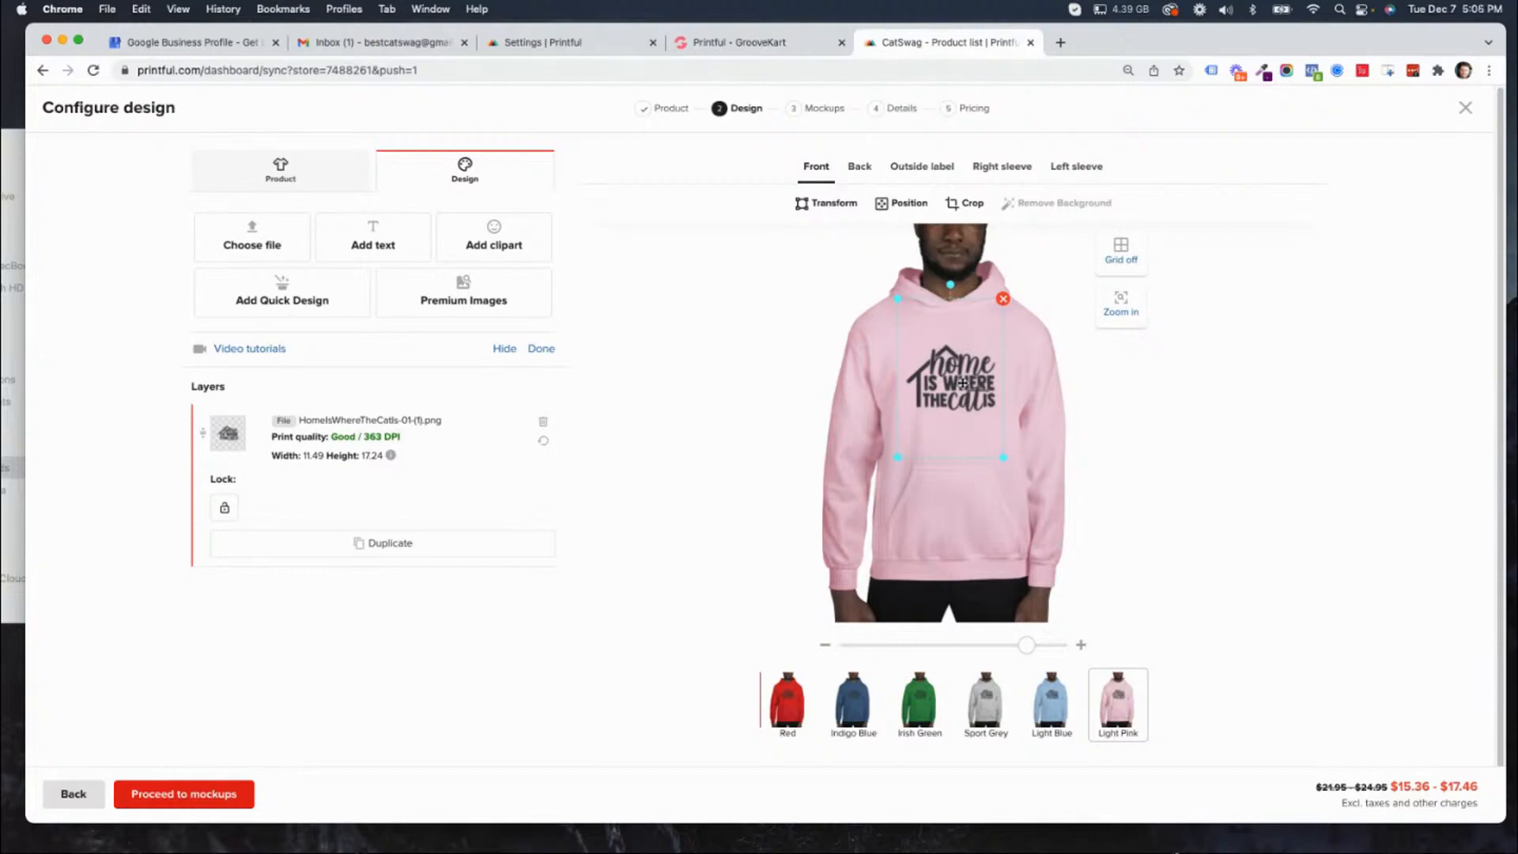
# Search the clipart library for "cat" and add the Balloon cat head clipart to the hoodie front.
pyautogui.click(492, 247)
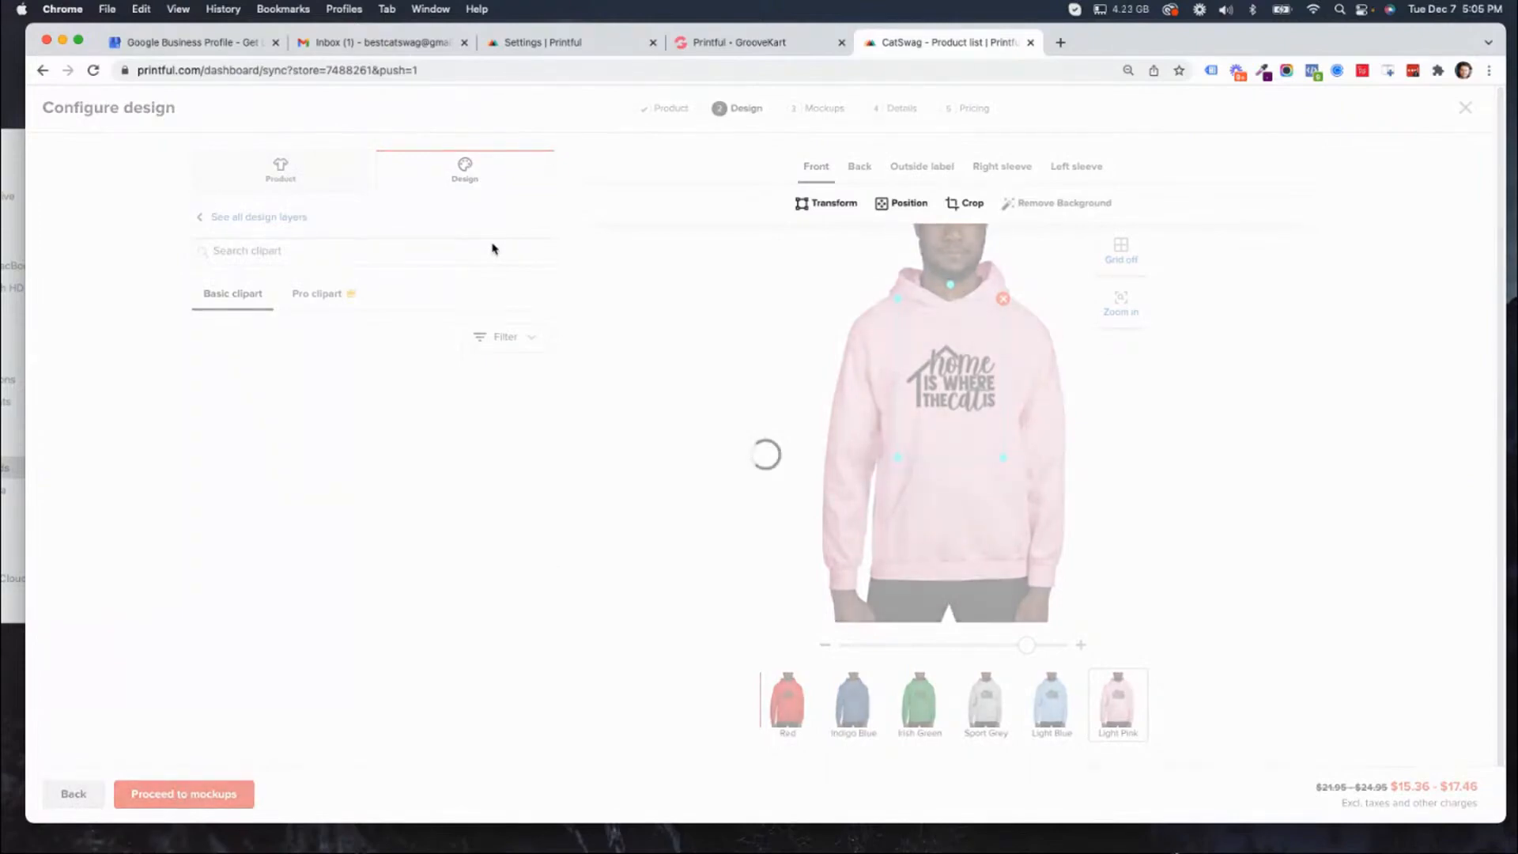
pyautogui.click(343, 253)
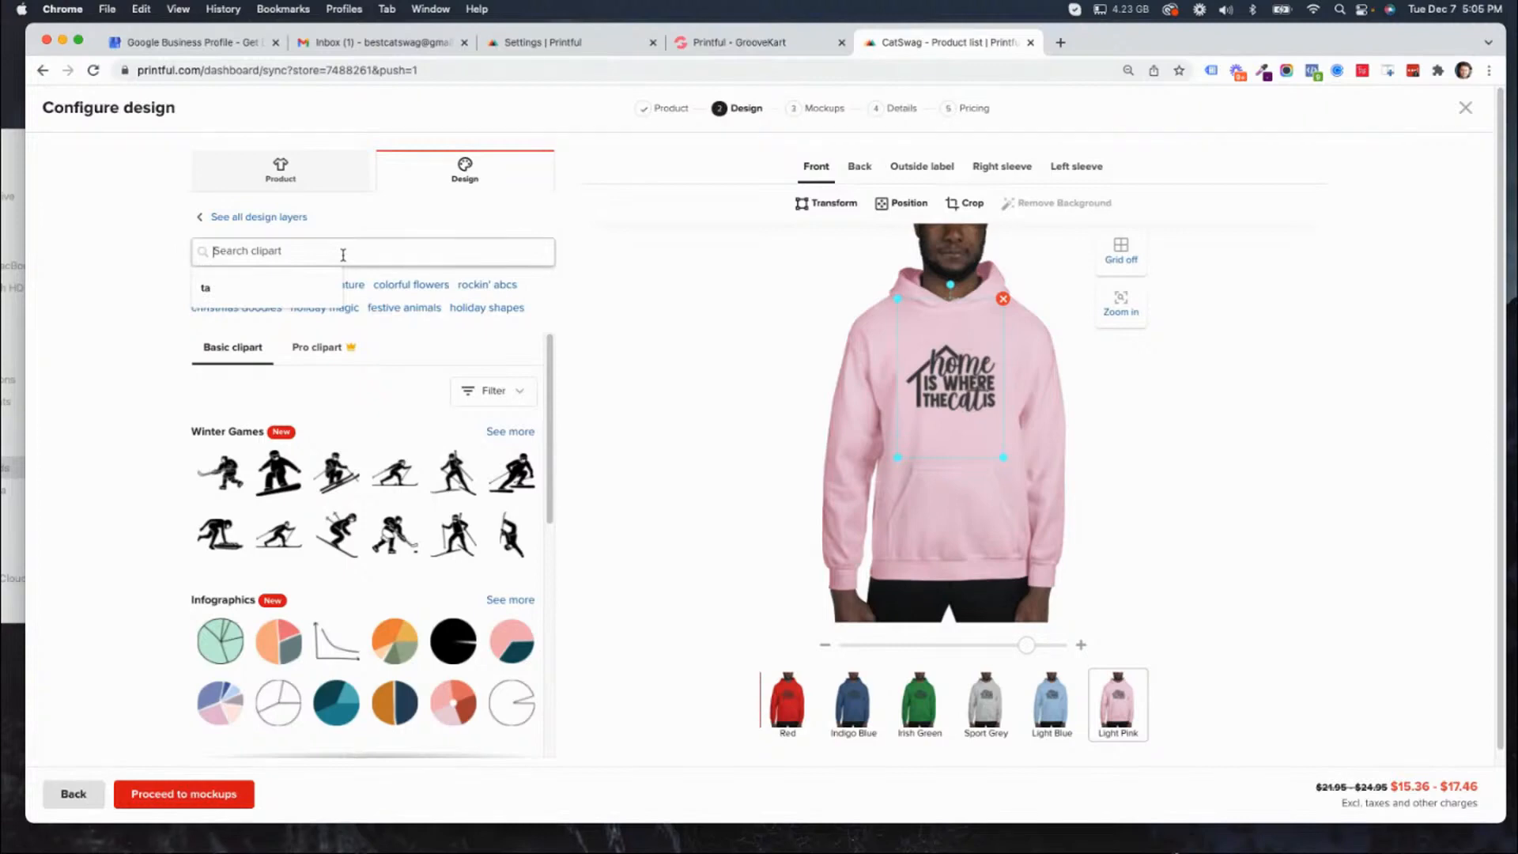
pyautogui.write('cat')
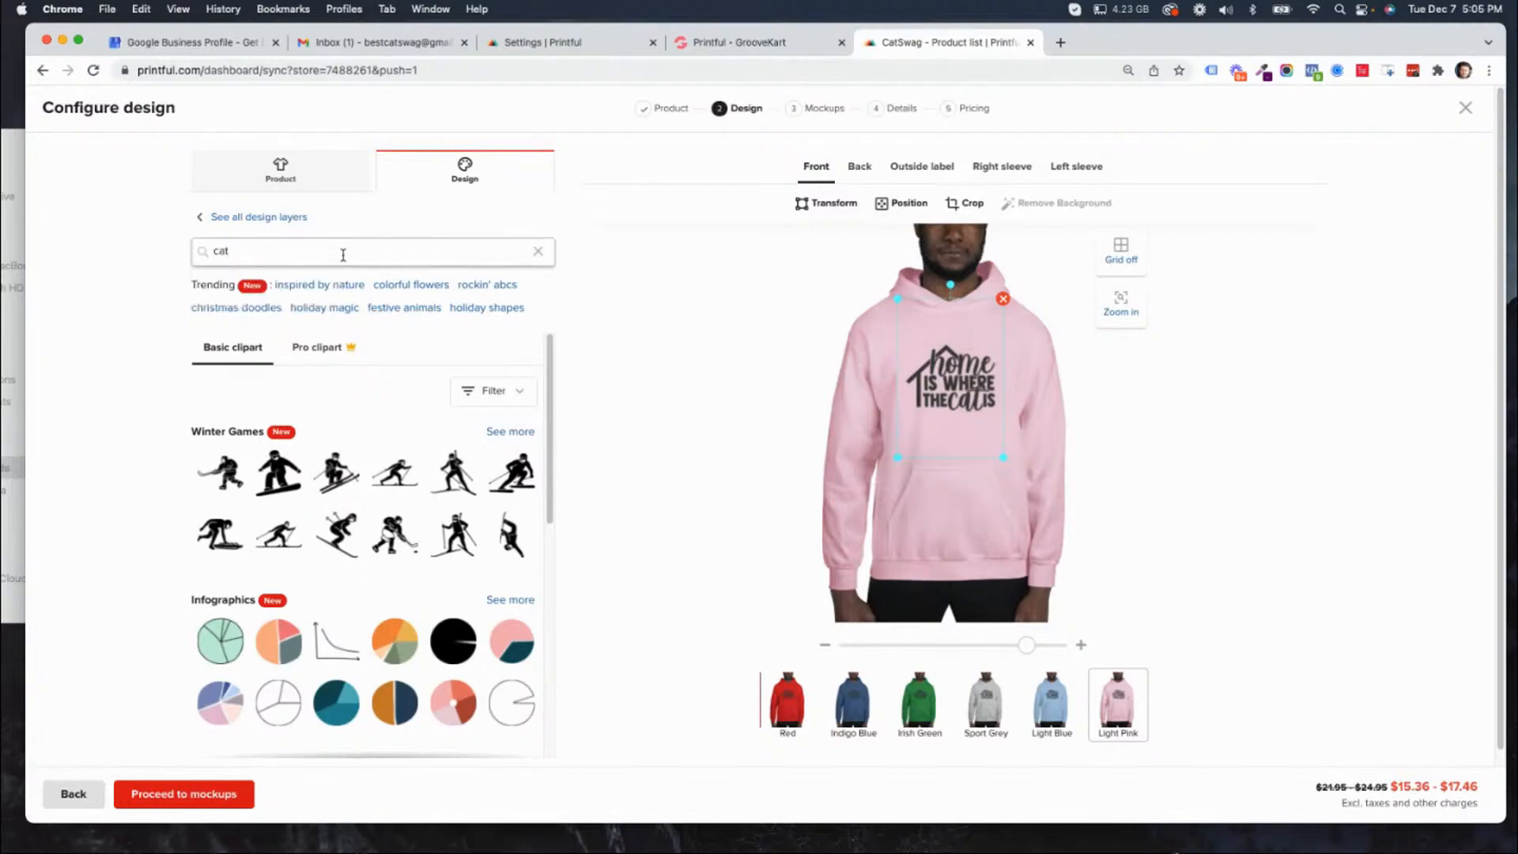
pyautogui.press('Return')
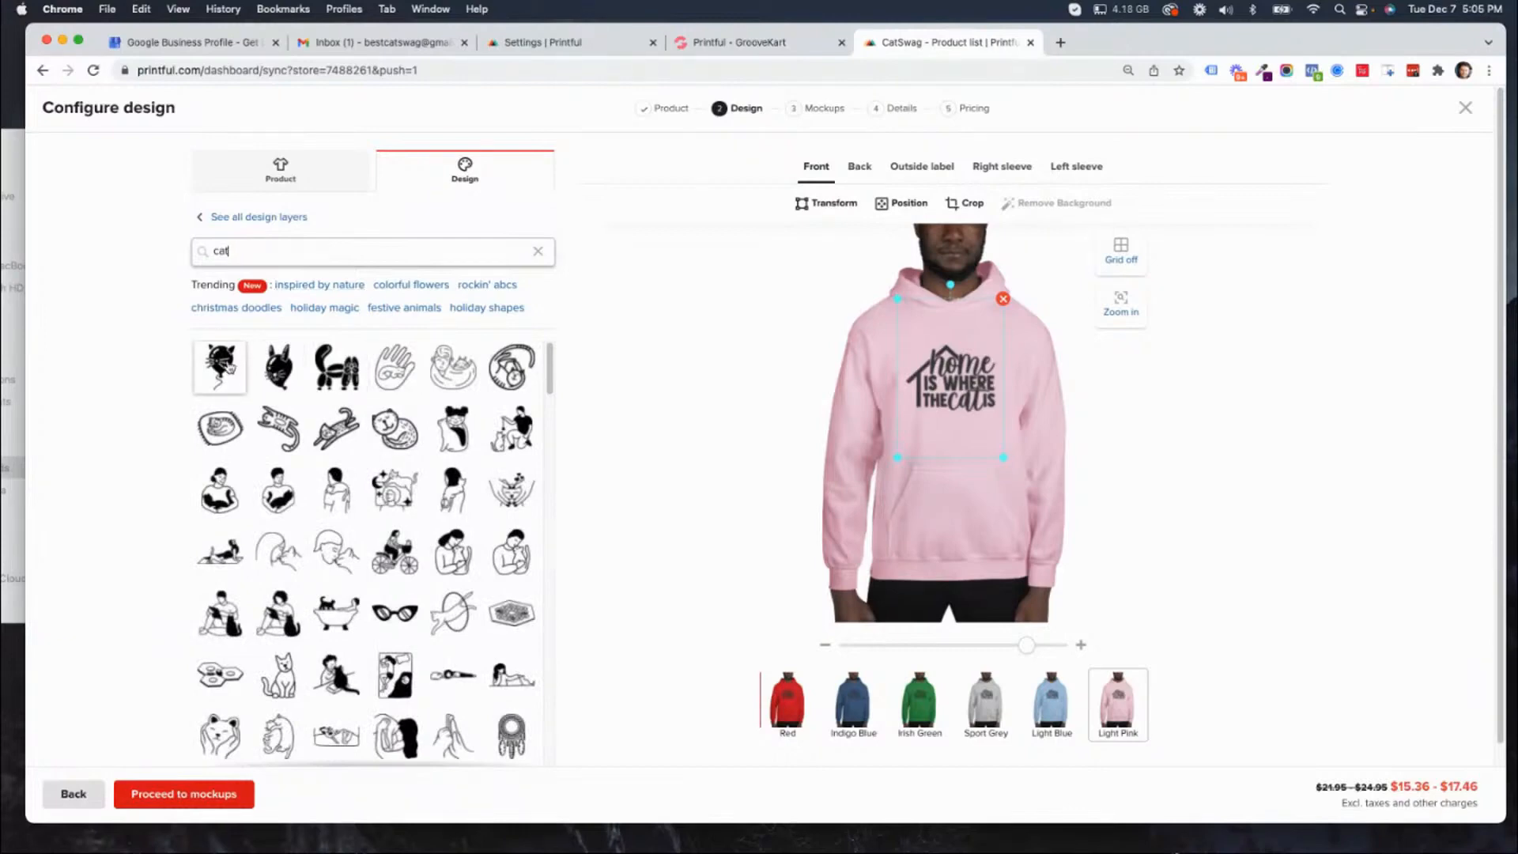
pyautogui.moveTo(220, 365); pyautogui.dragTo(985, 340)
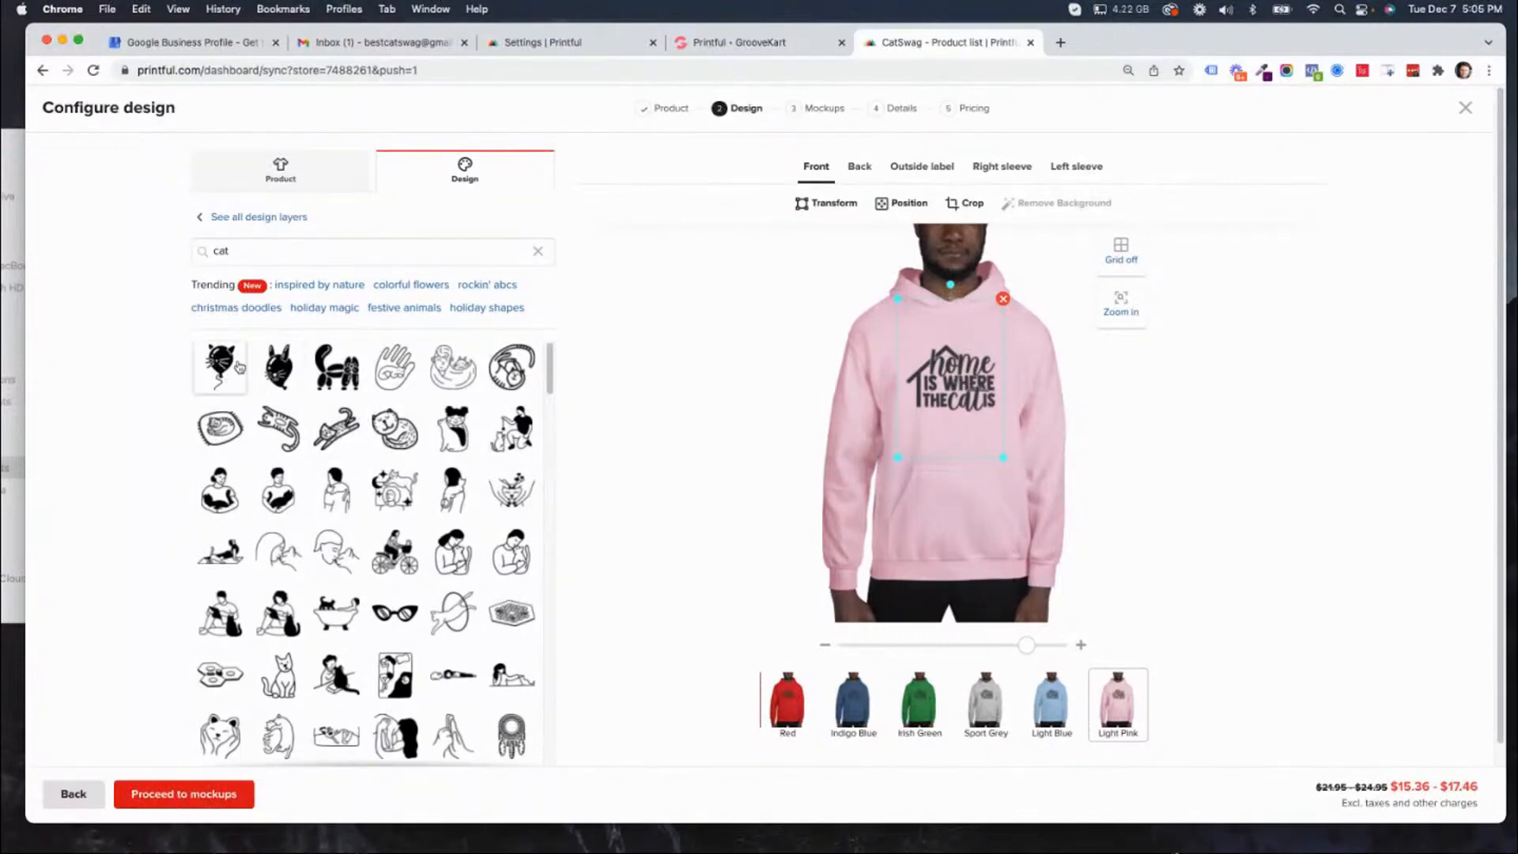
pyautogui.moveTo(221, 366); pyautogui.dragTo(959, 357)
pyautogui.click(220, 368)
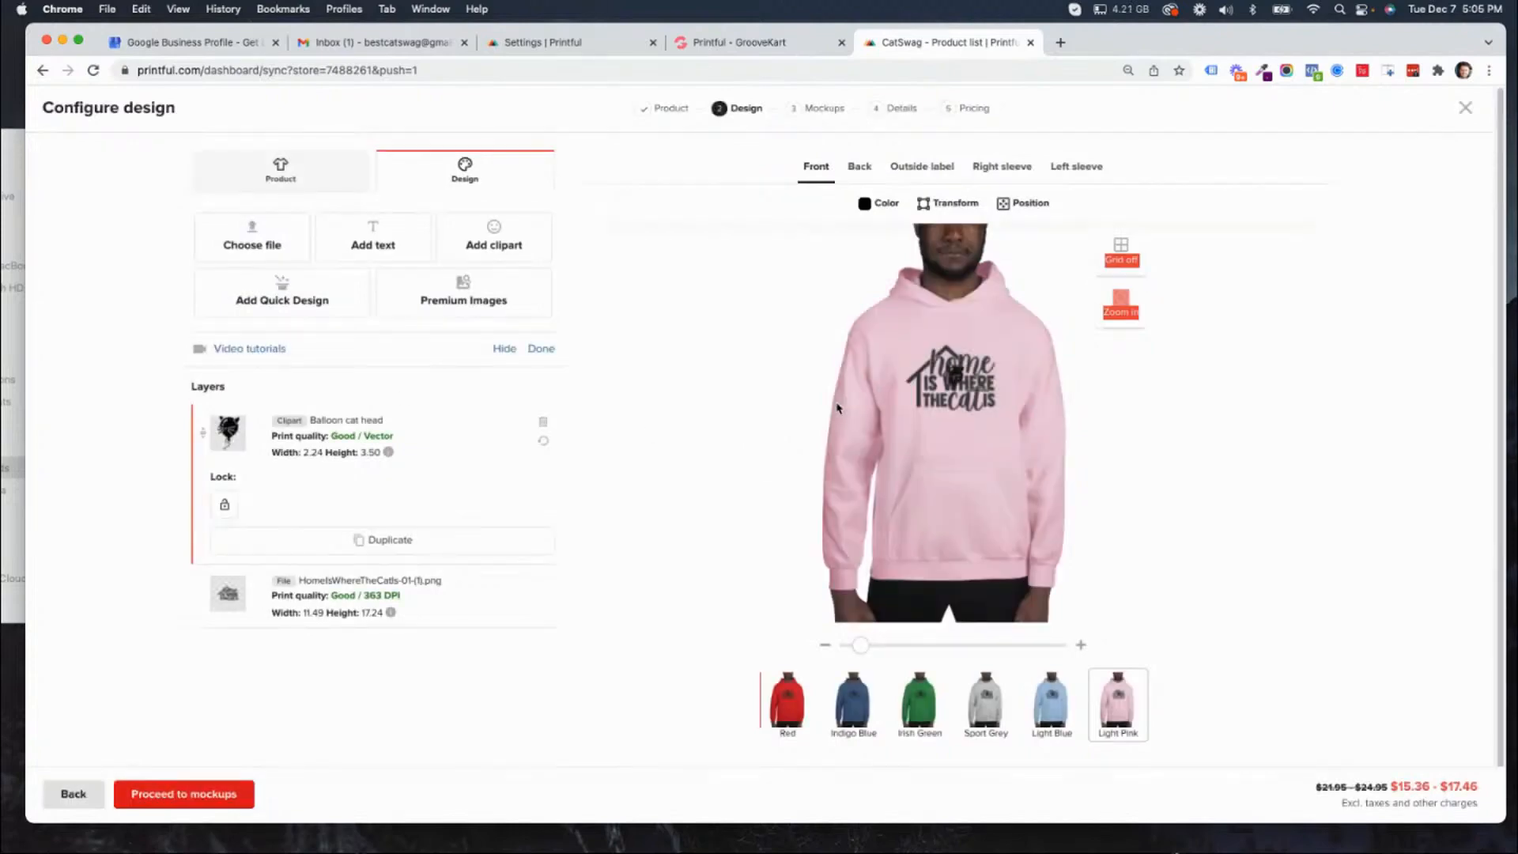
# Move the Balloon cat head clipart above the lettering on the wearer's left chest and remove the HomeIsWhereTheCatIs design layer.
pyautogui.moveTo(960, 376); pyautogui.dragTo(996, 342)
pyautogui.click(945, 387)
pyautogui.moveTo(945, 388); pyautogui.dragTo(976, 344)
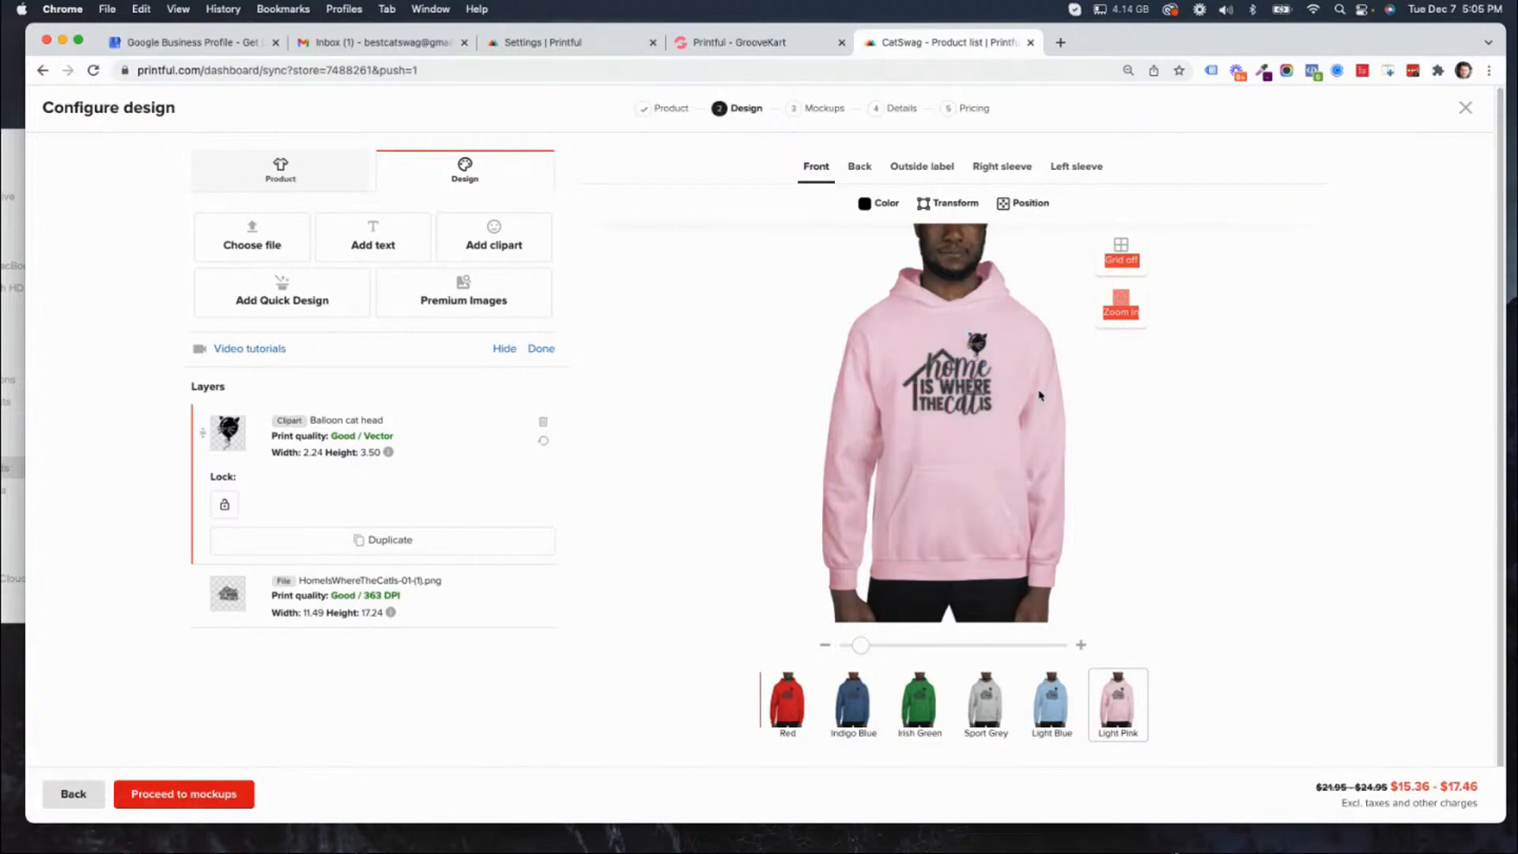
pyautogui.click(916, 387)
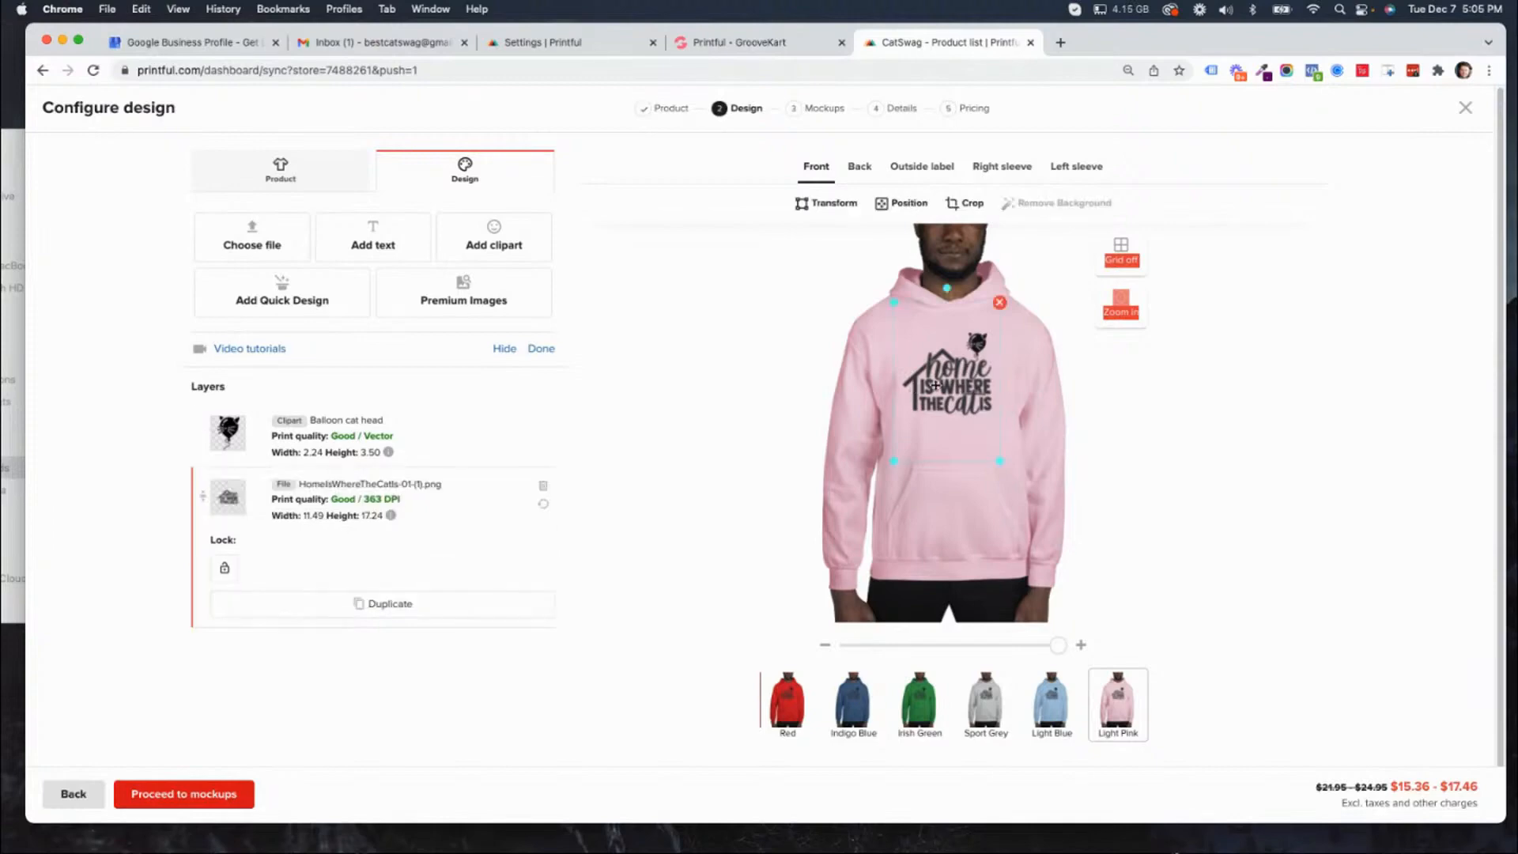
pyautogui.click(1000, 303)
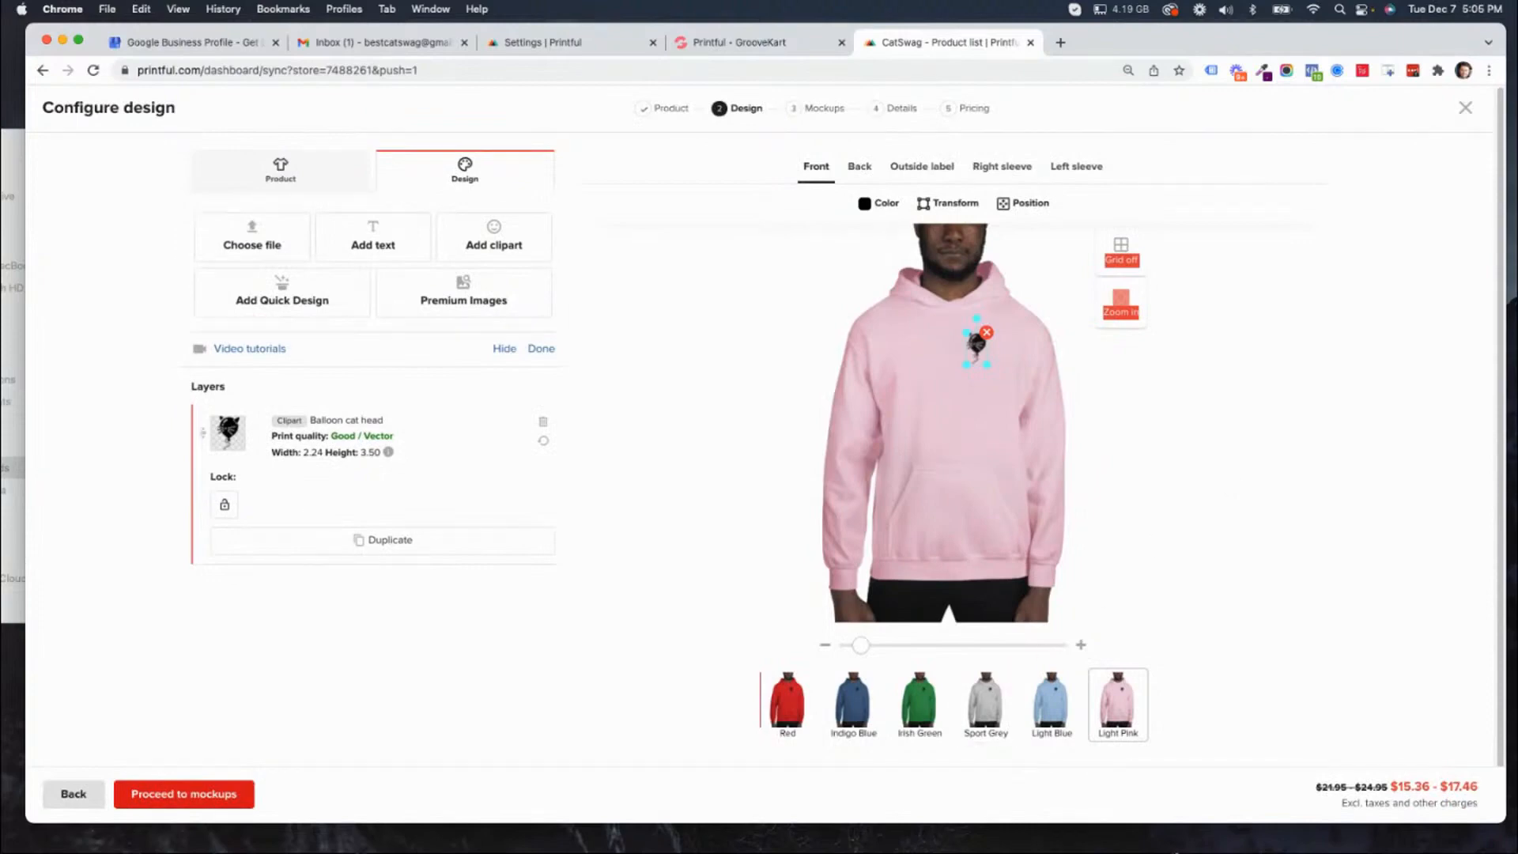
pyautogui.press('super+Tab')
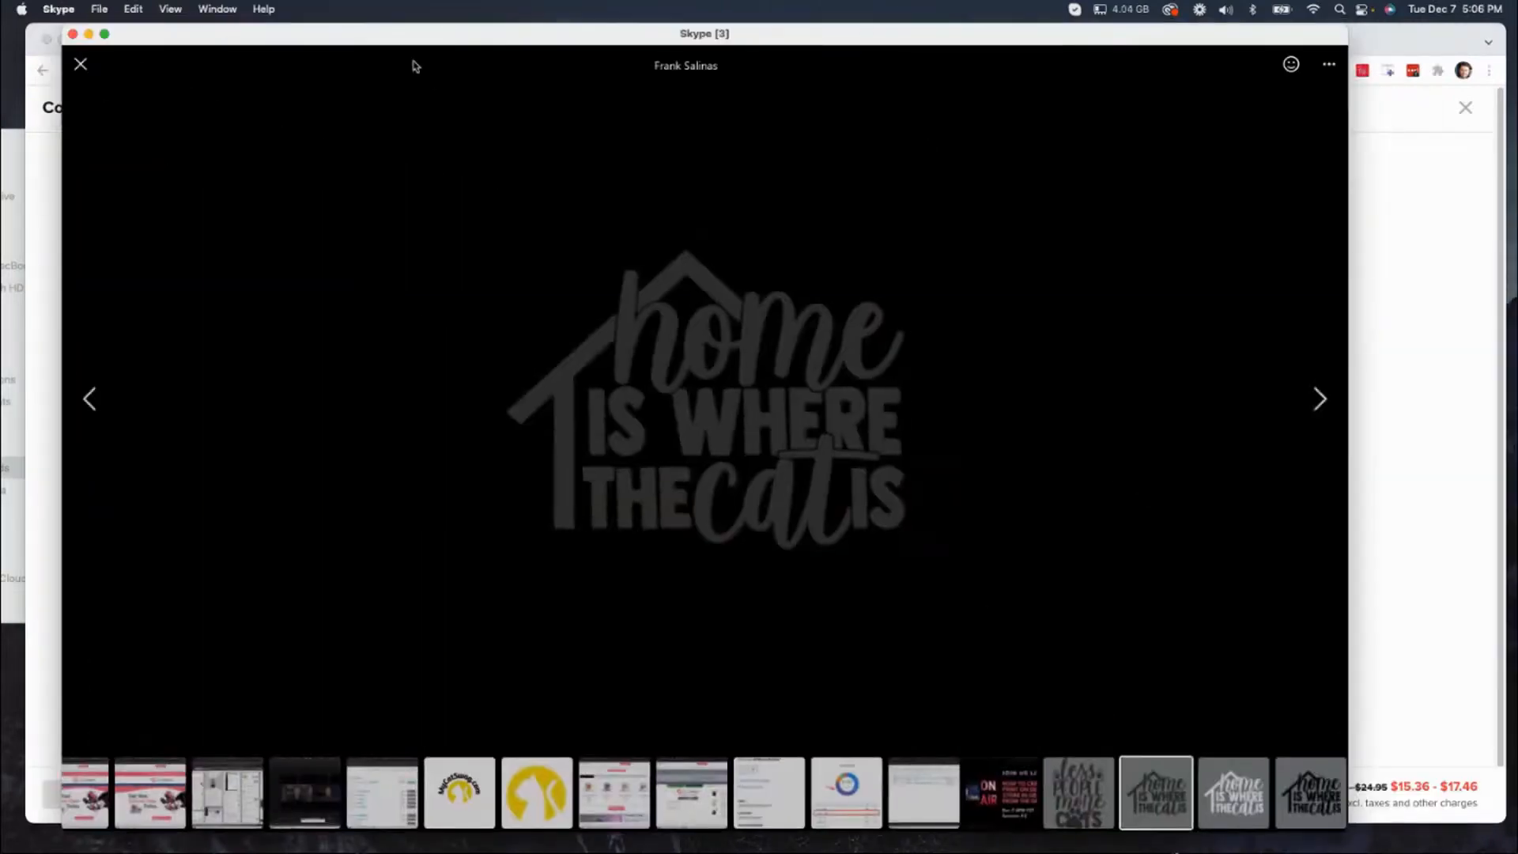
pyautogui.moveTo(199, 38); pyautogui.dragTo(1517, 170)
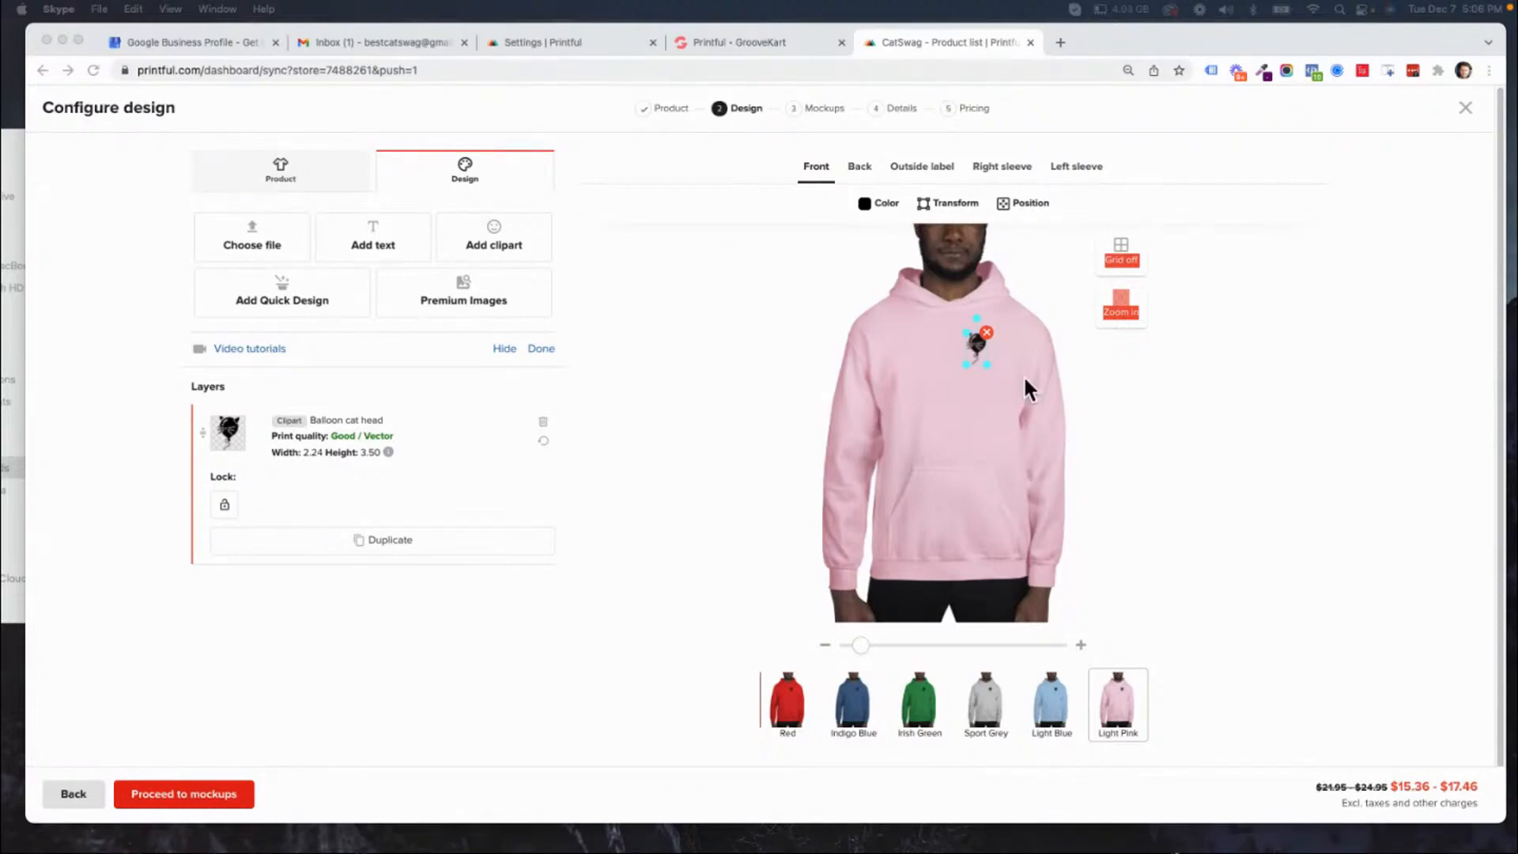
pyautogui.click(976, 413)
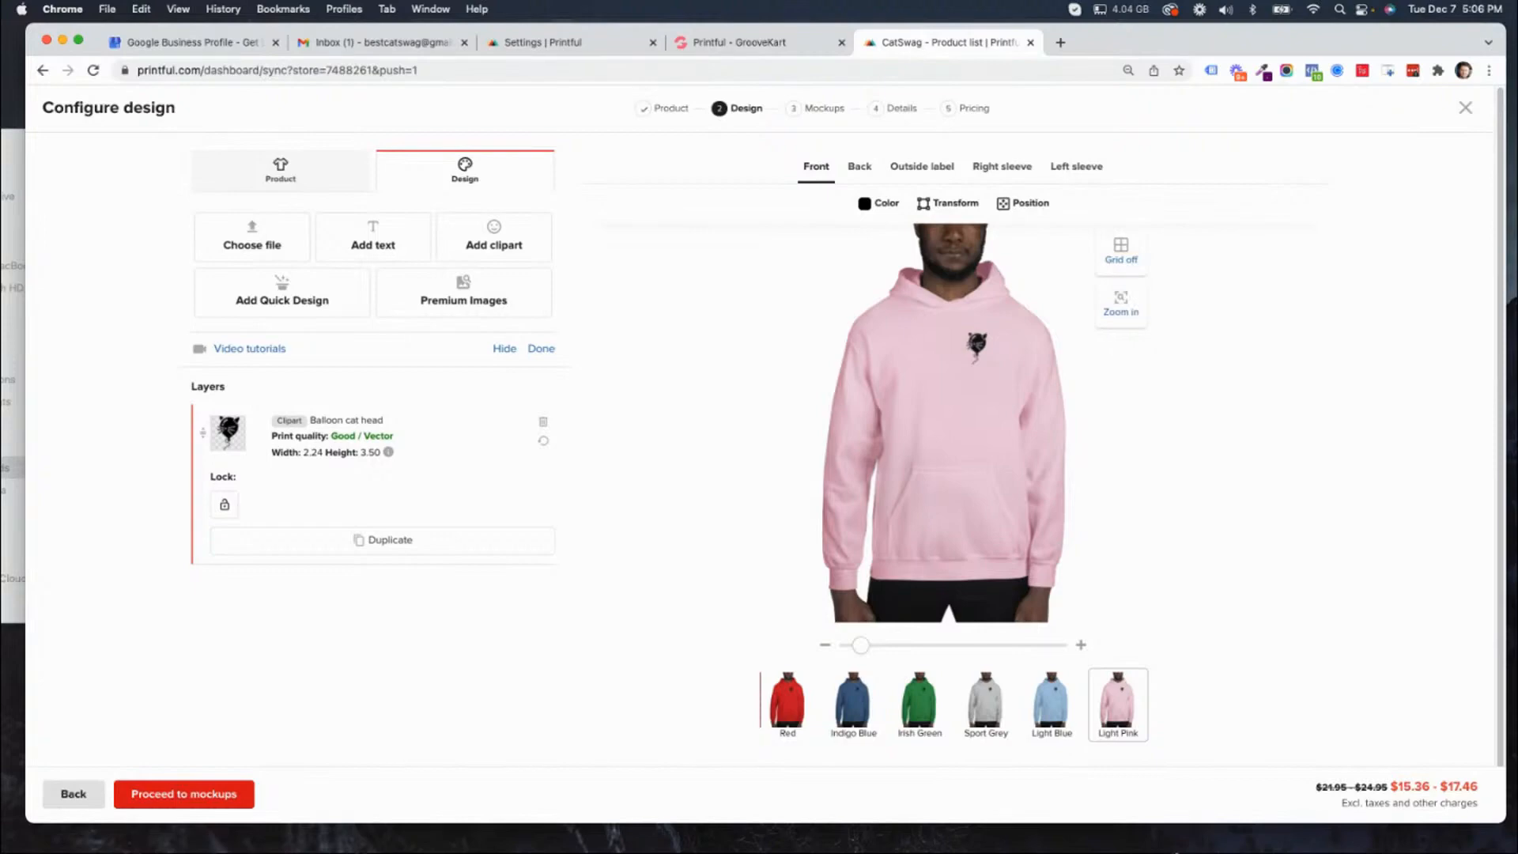
# Add HomeIsWhereTheCatIs-01-black.png from the Downloads folder to the hoodie front and enlarge it to about 11.93 wide by 17.90 high on the chest.
pyautogui.press('super+Tab')
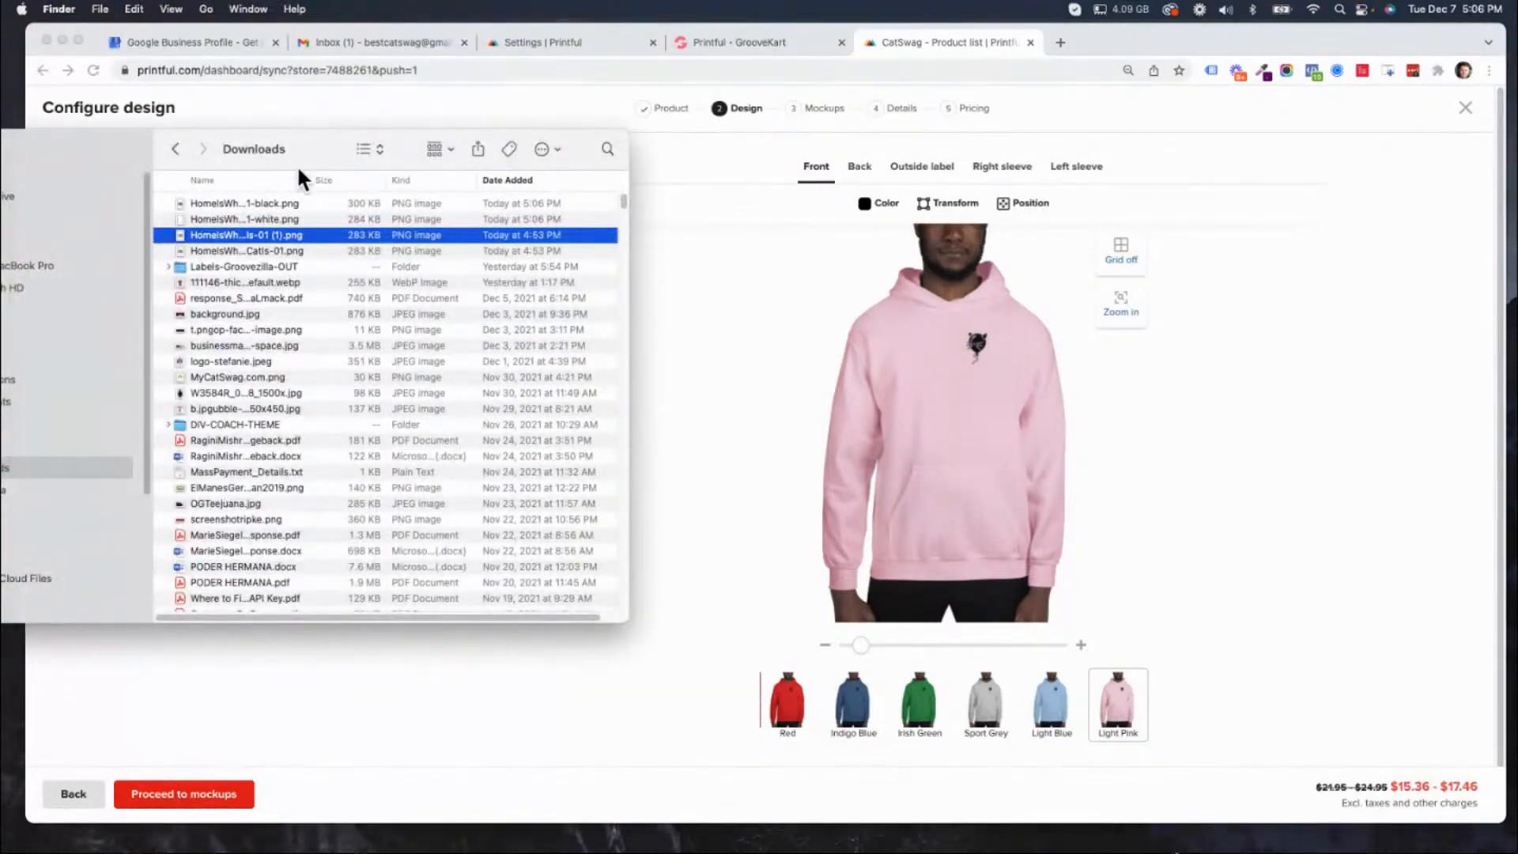
pyautogui.moveTo(104, 149); pyautogui.dragTo(1517, 466)
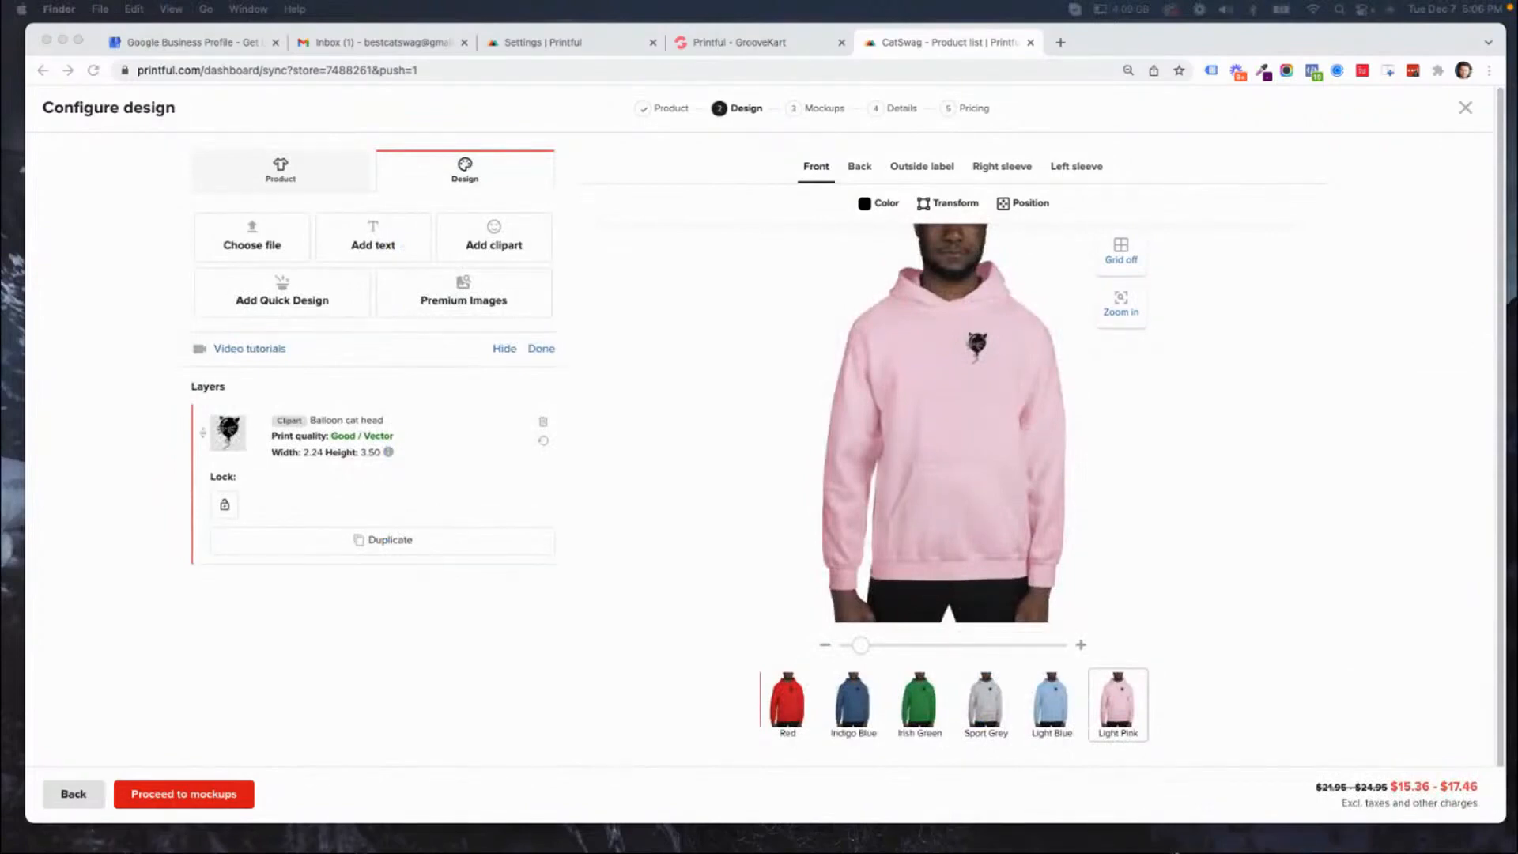
pyautogui.moveTo(1514, 150); pyautogui.dragTo(924, 412)
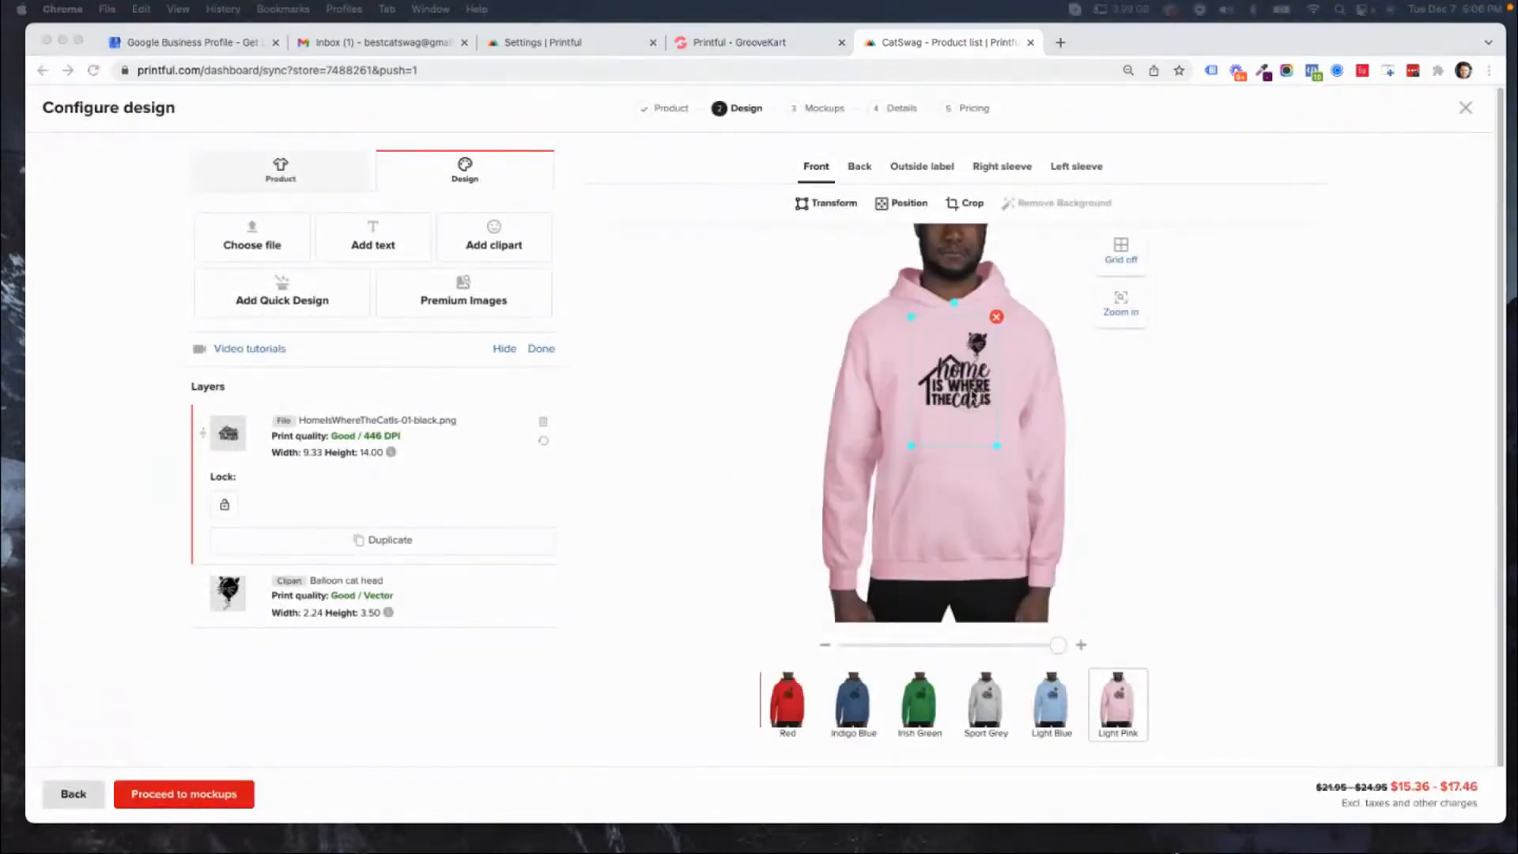
pyautogui.moveTo(955, 401); pyautogui.dragTo(882, 458)
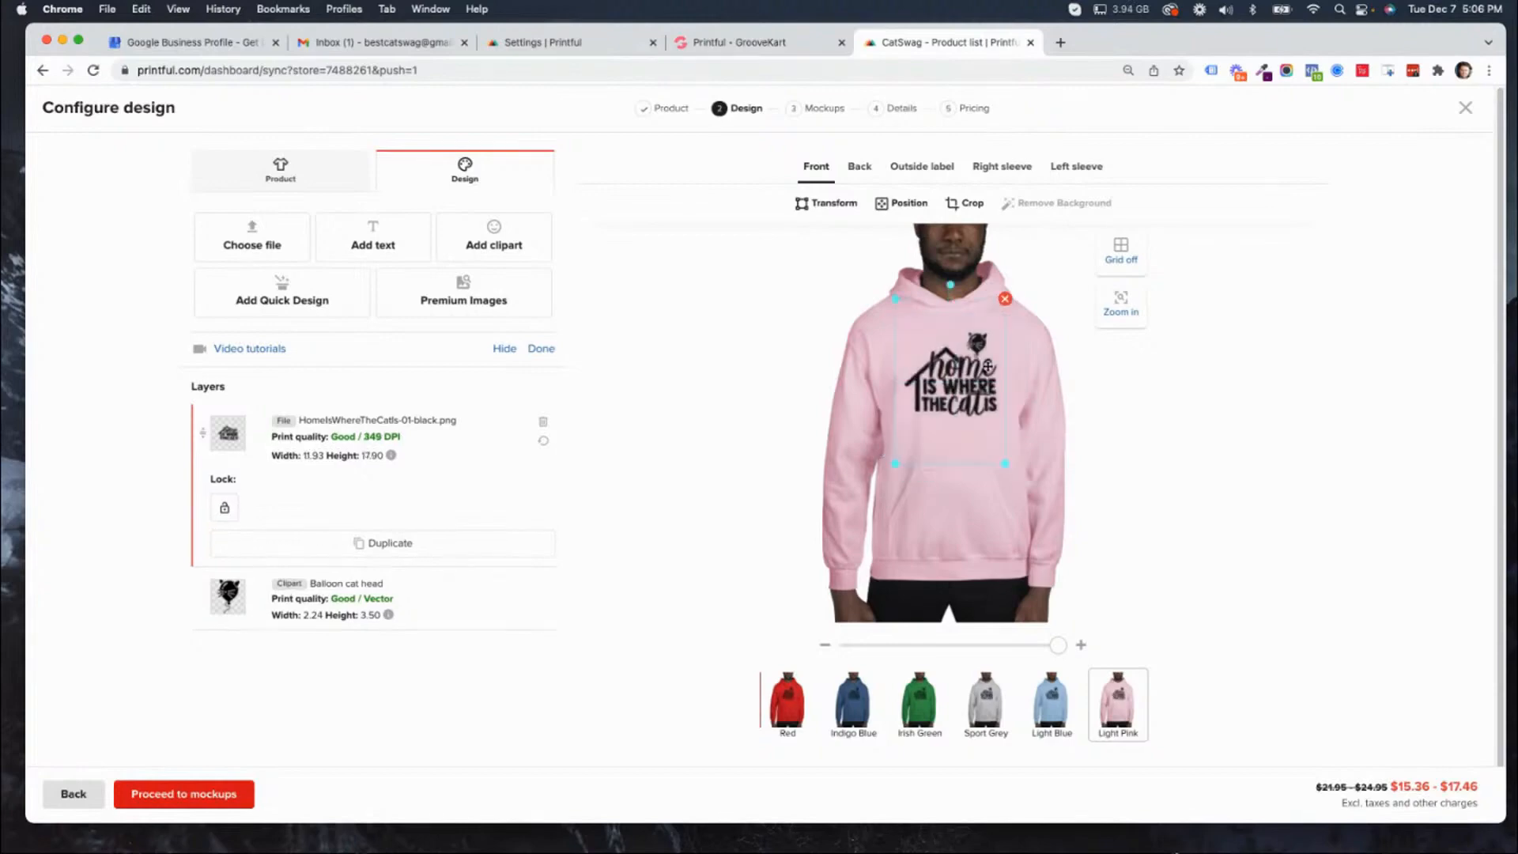
pyautogui.moveTo(976, 379); pyautogui.dragTo(977, 381)
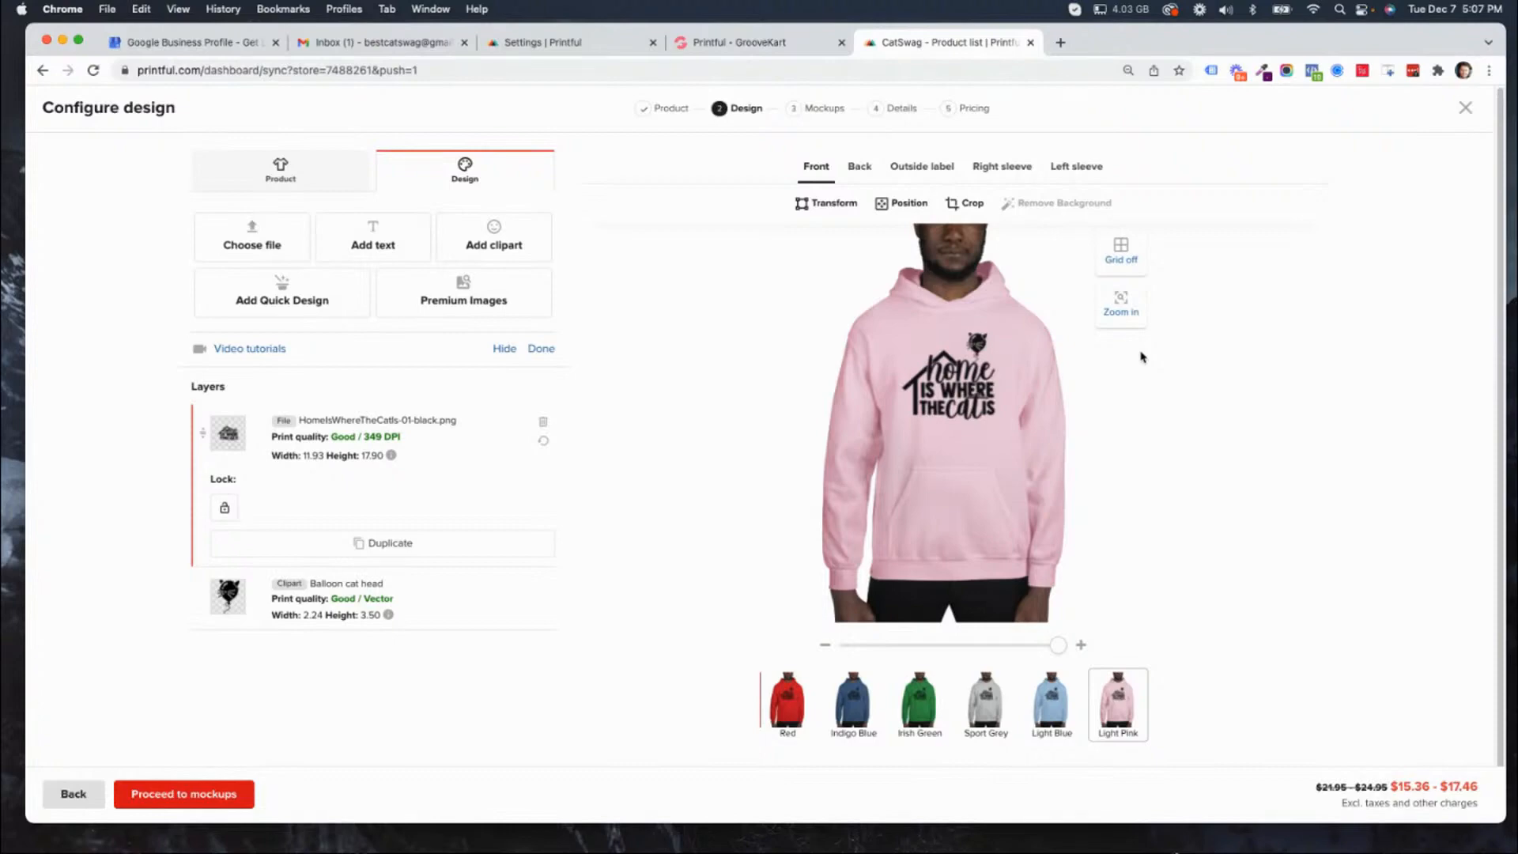
pyautogui.click(972, 340)
# Preview the black front design on the Light Blue, Red, Indigo Blue and Irish Green hoodies.
pyautogui.click(1051, 703)
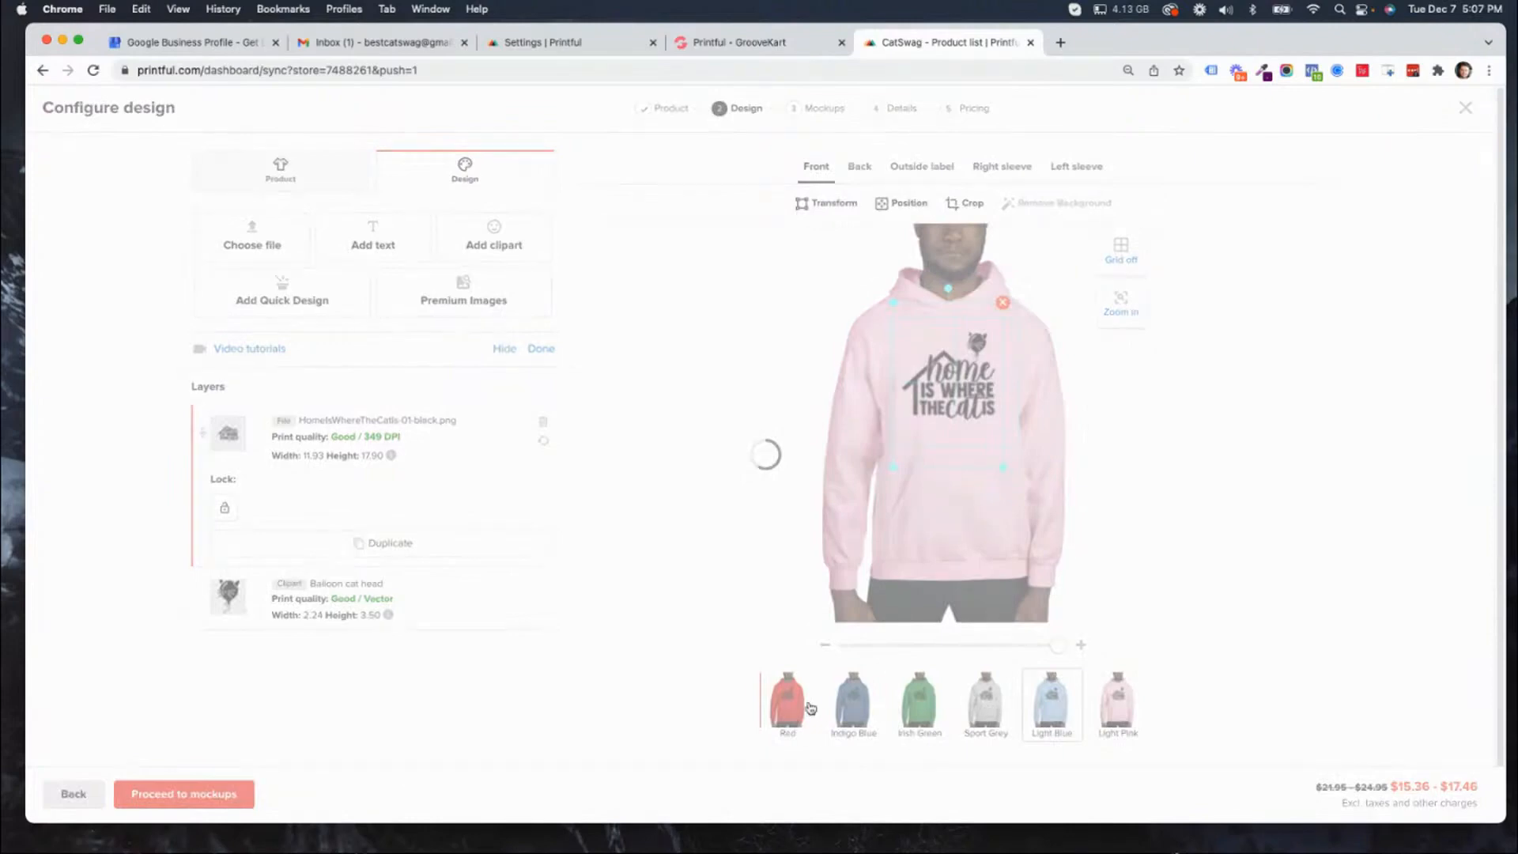
pyautogui.click(776, 706)
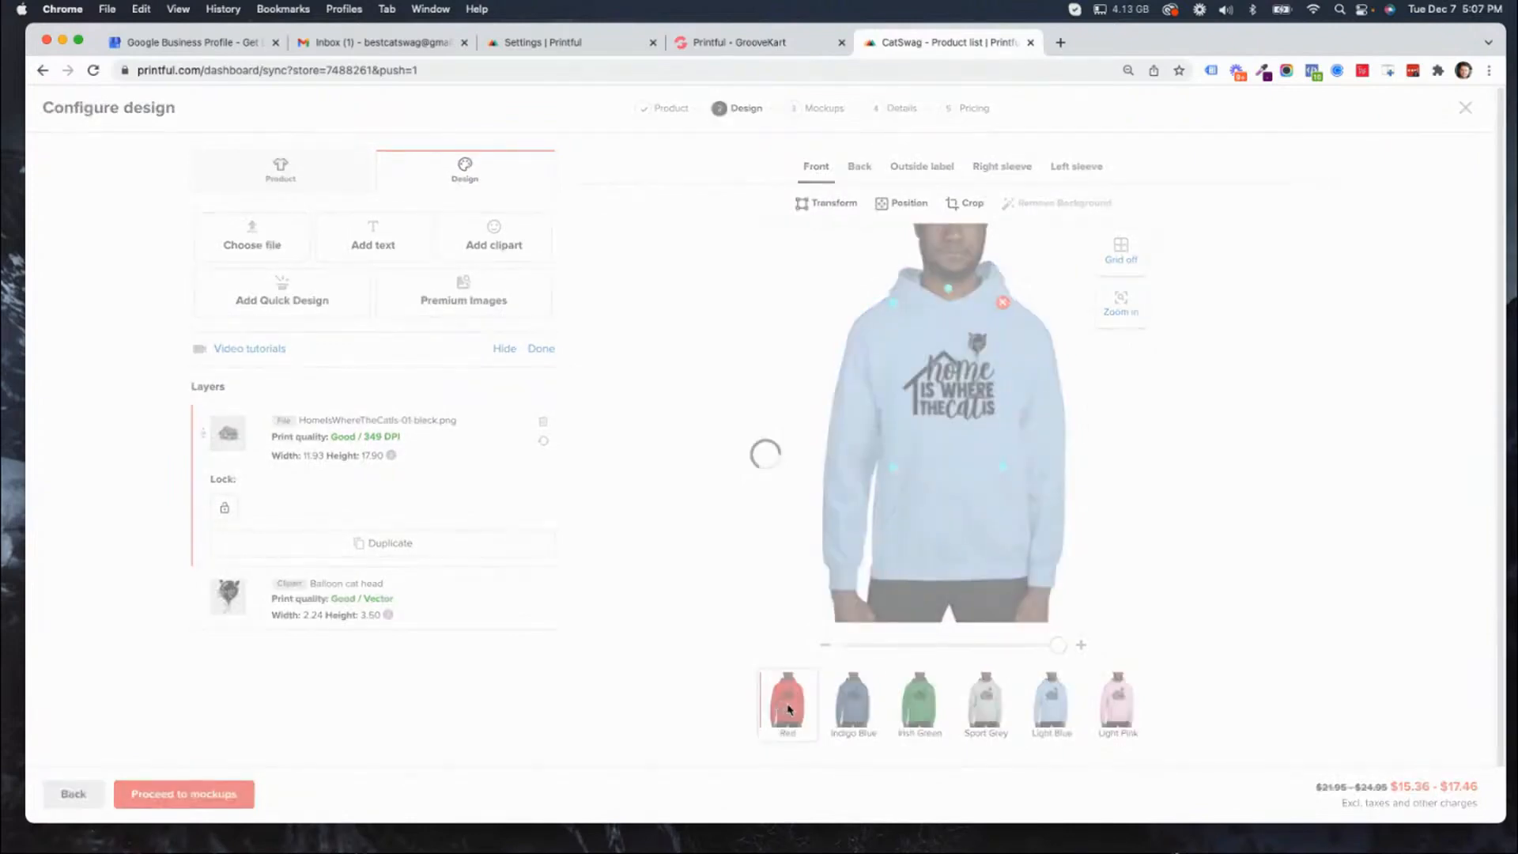
pyautogui.click(860, 700)
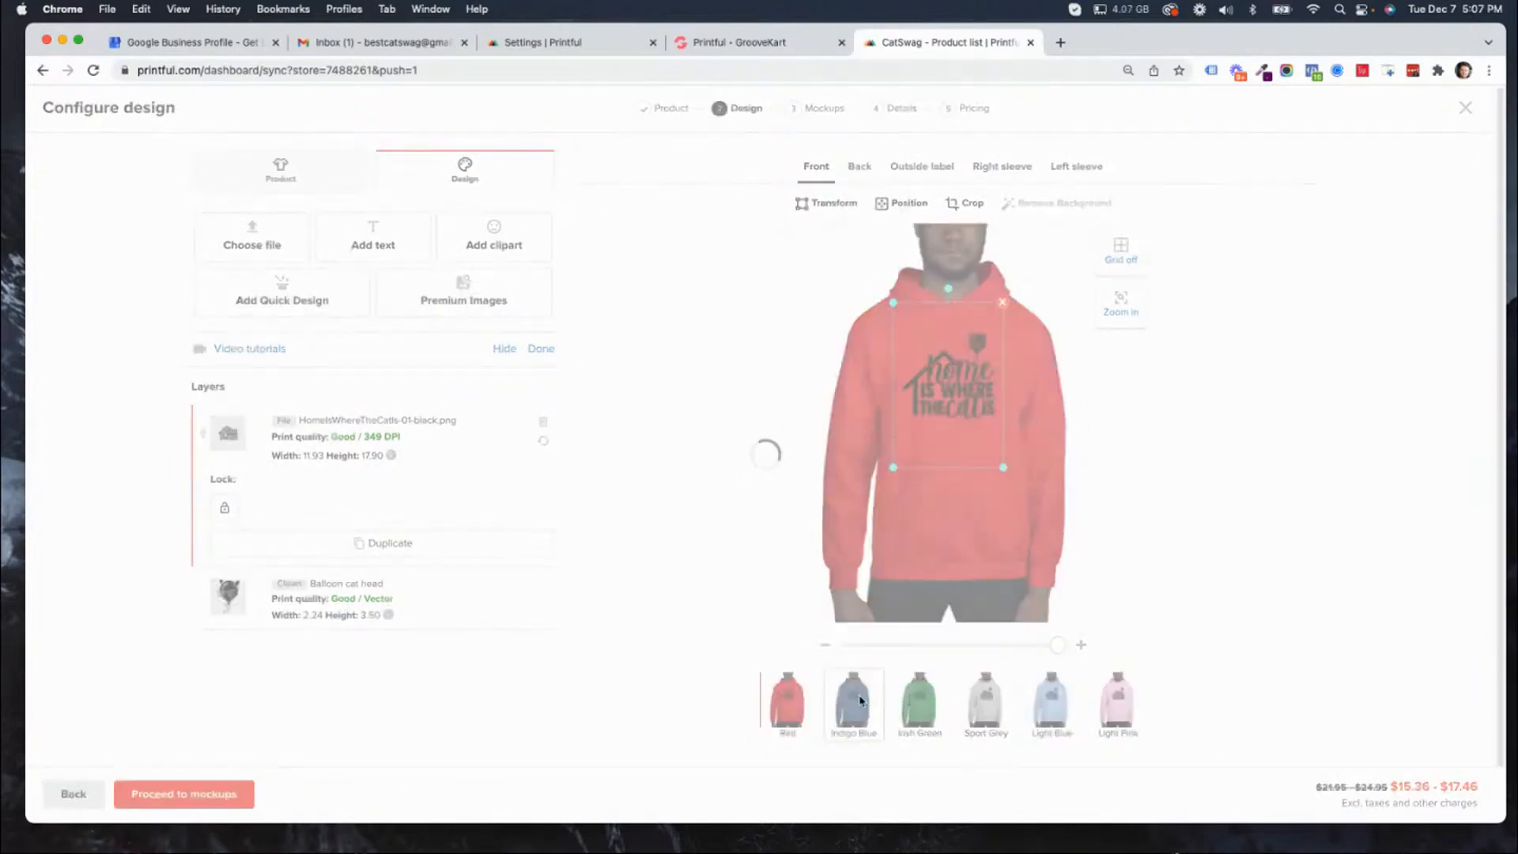
pyautogui.click(931, 703)
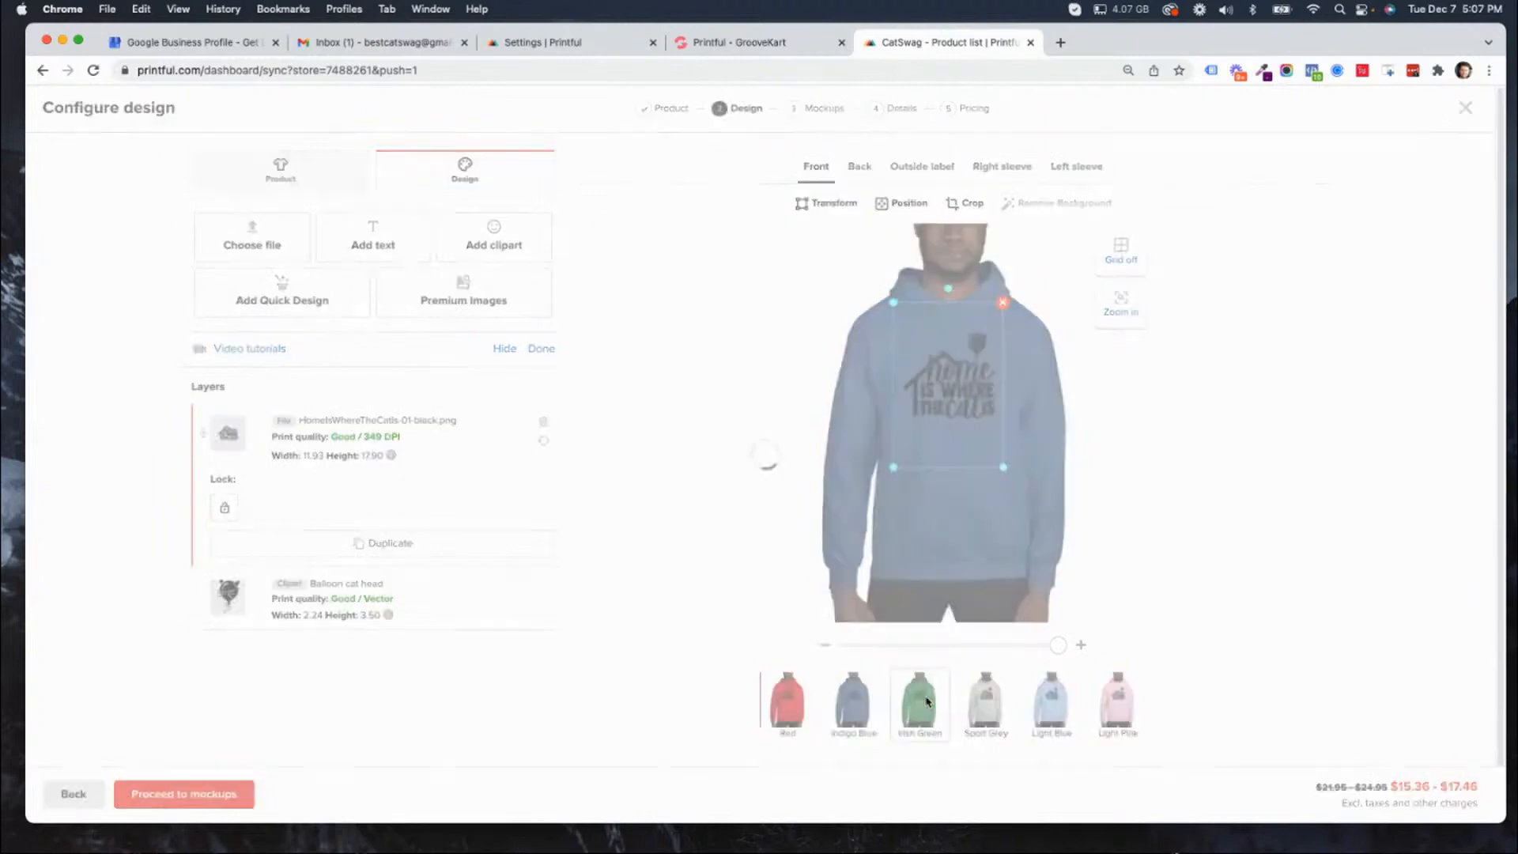
pyautogui.moveTo(894, 680)
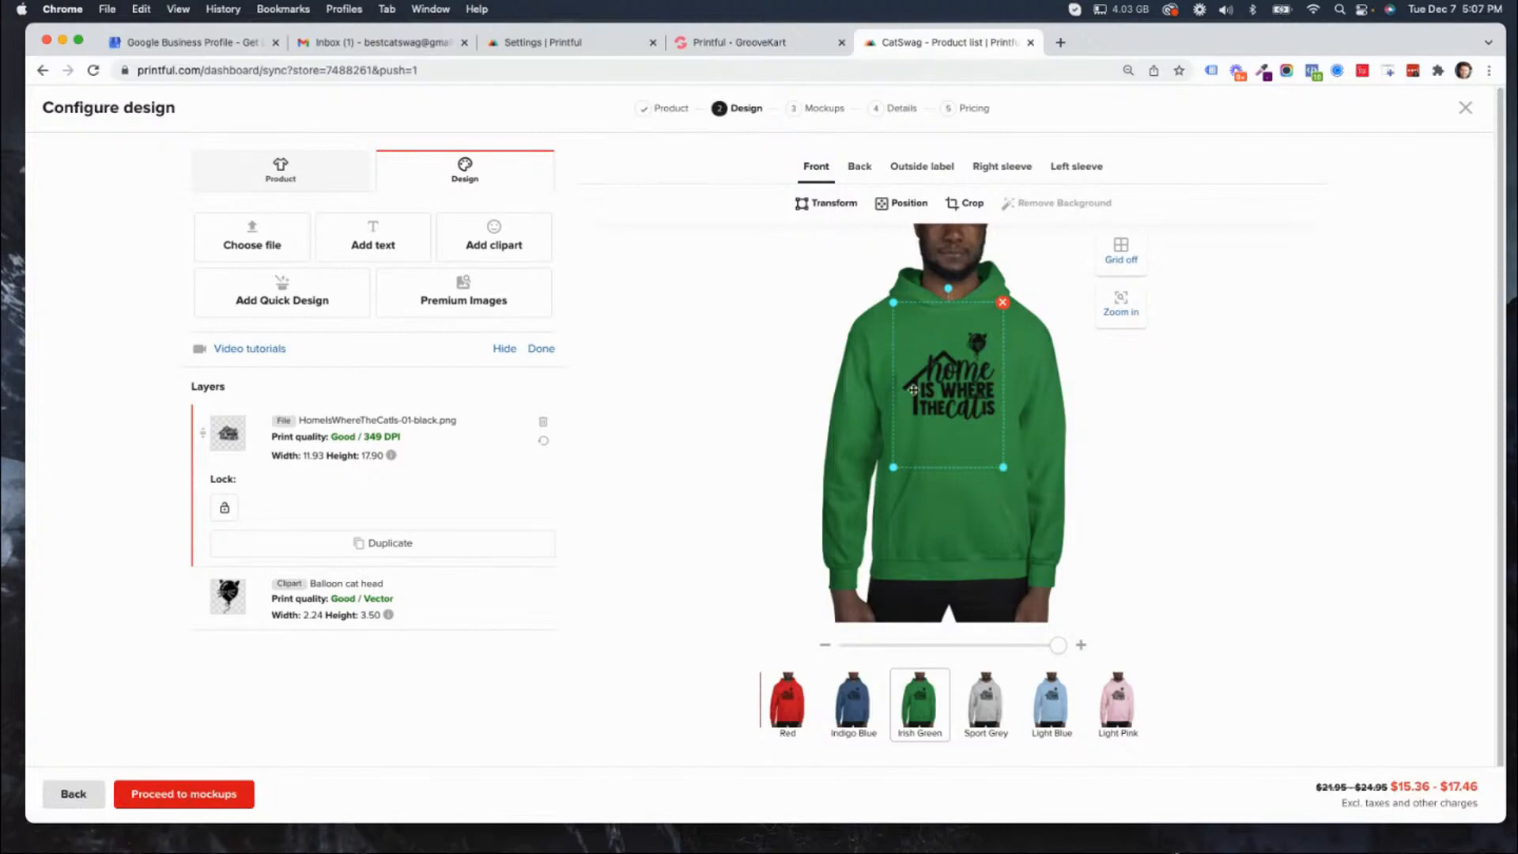
# Continue to the mockups stage and preview the Men's mockups and Women's 5 mockups styles.
pyautogui.click(195, 799)
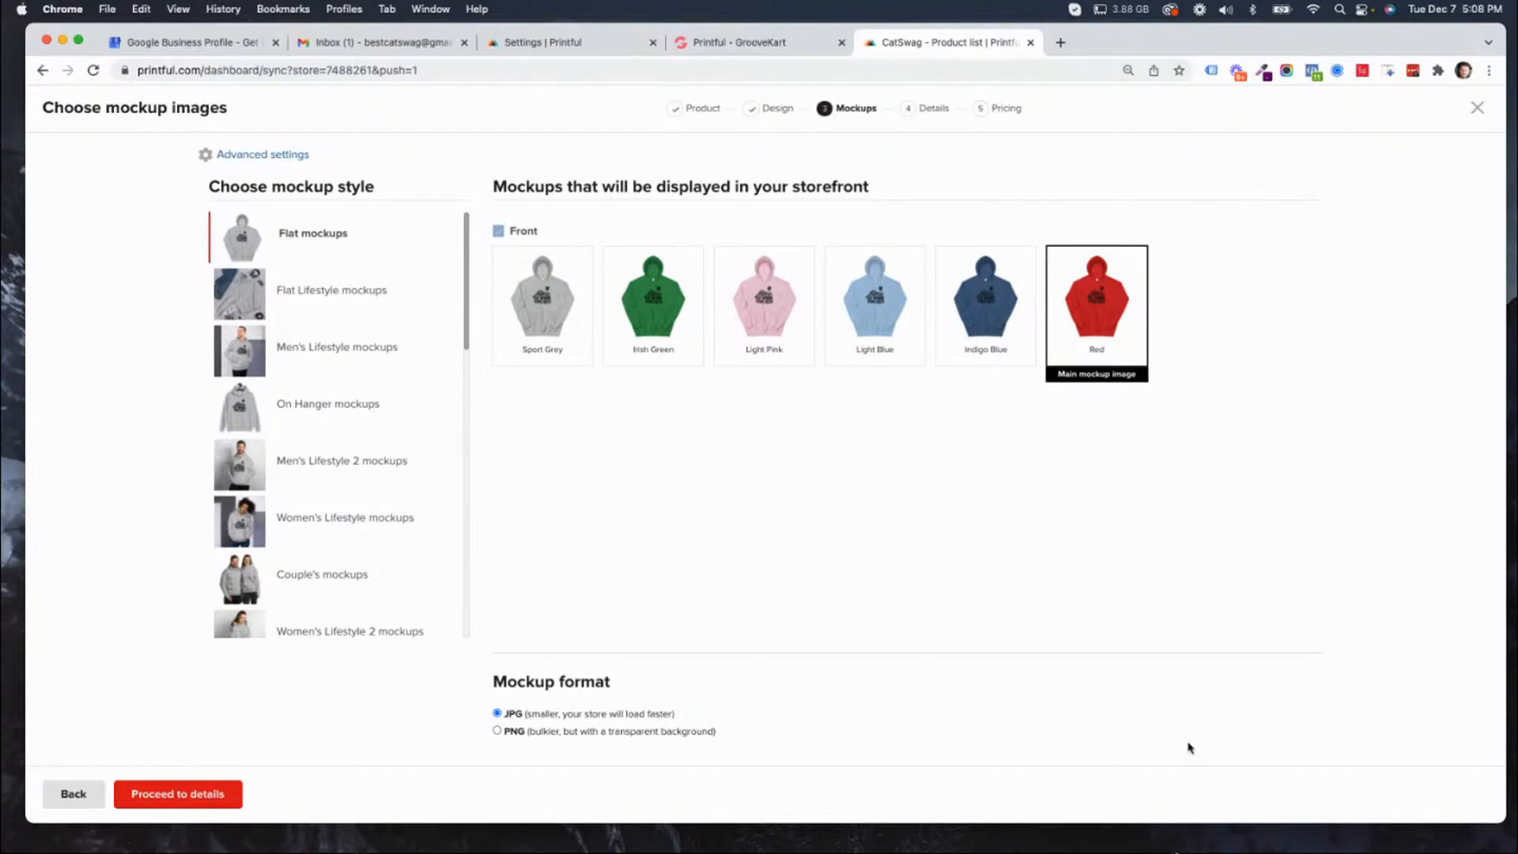
pyautogui.scroll(-3, 305, 434)
pyautogui.scroll(-10, 384, 428)
pyautogui.scroll(1, 385, 429)
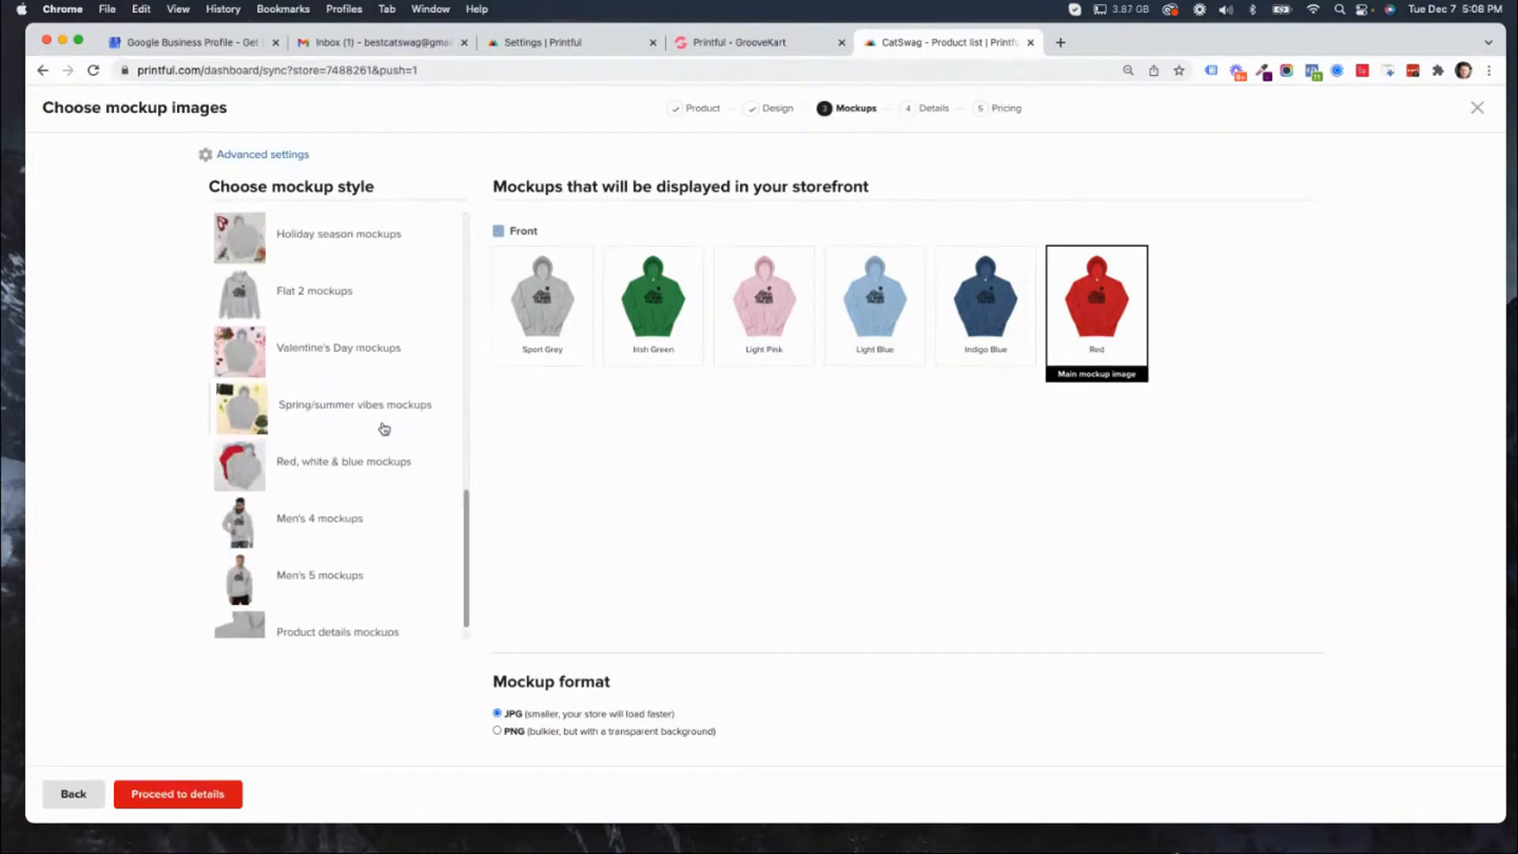
pyautogui.scroll(-1, 385, 429)
pyautogui.scroll(5, 288, 442)
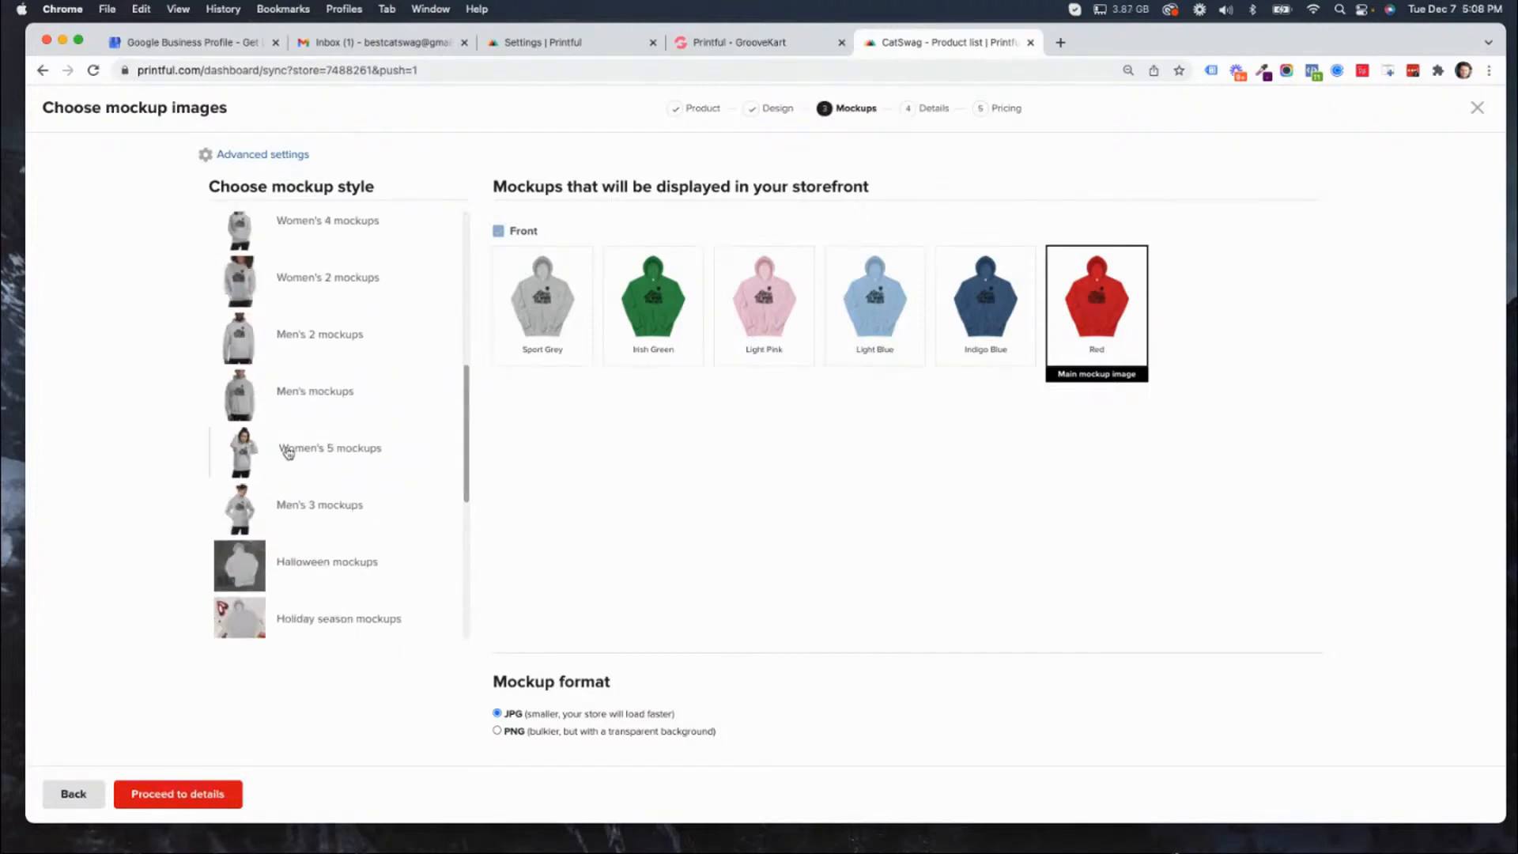
pyautogui.click(255, 397)
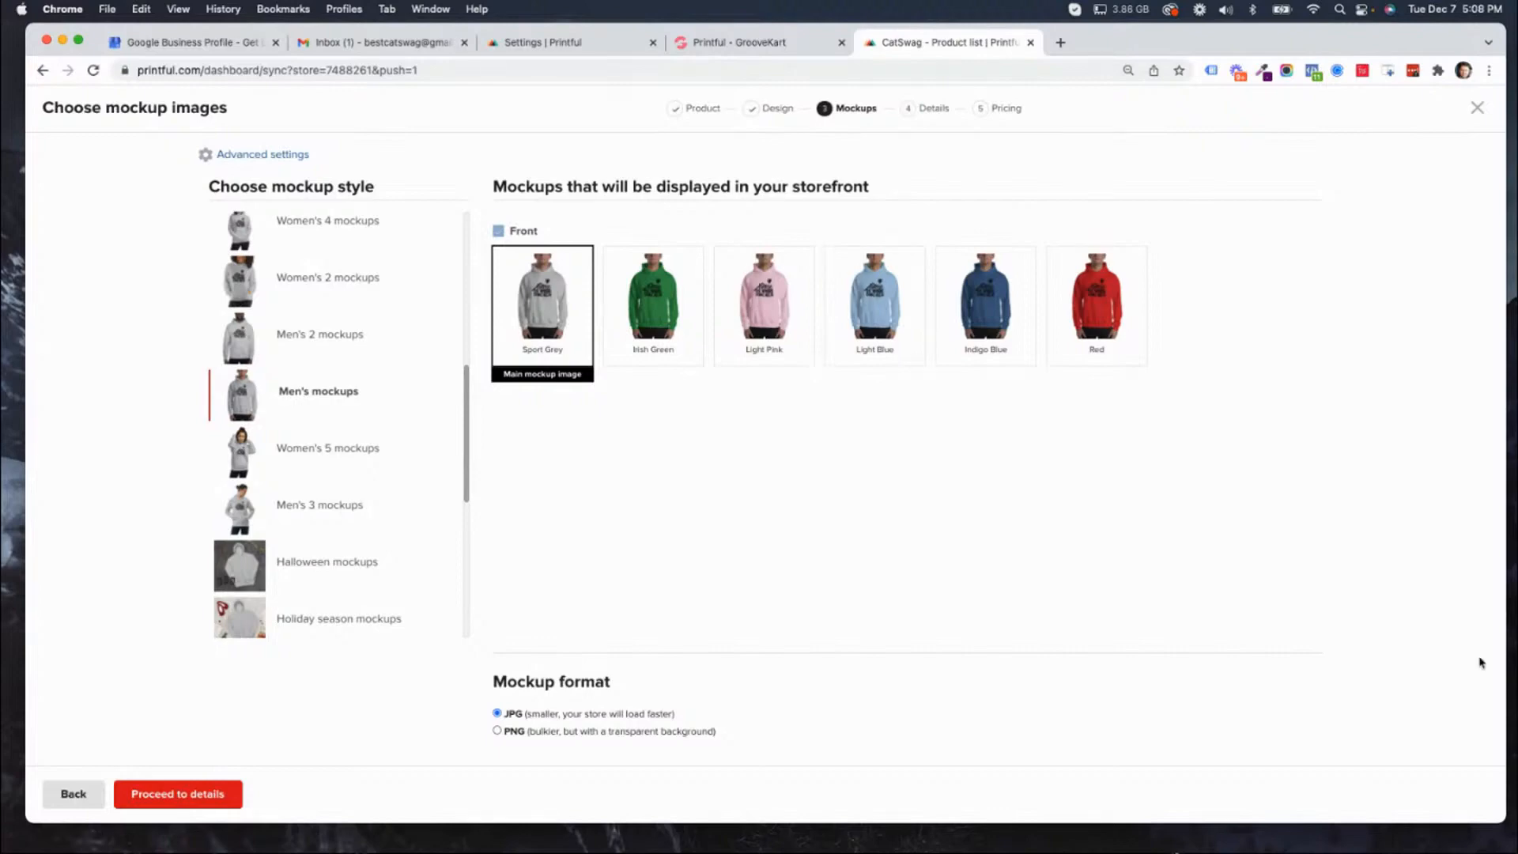
pyautogui.click(243, 457)
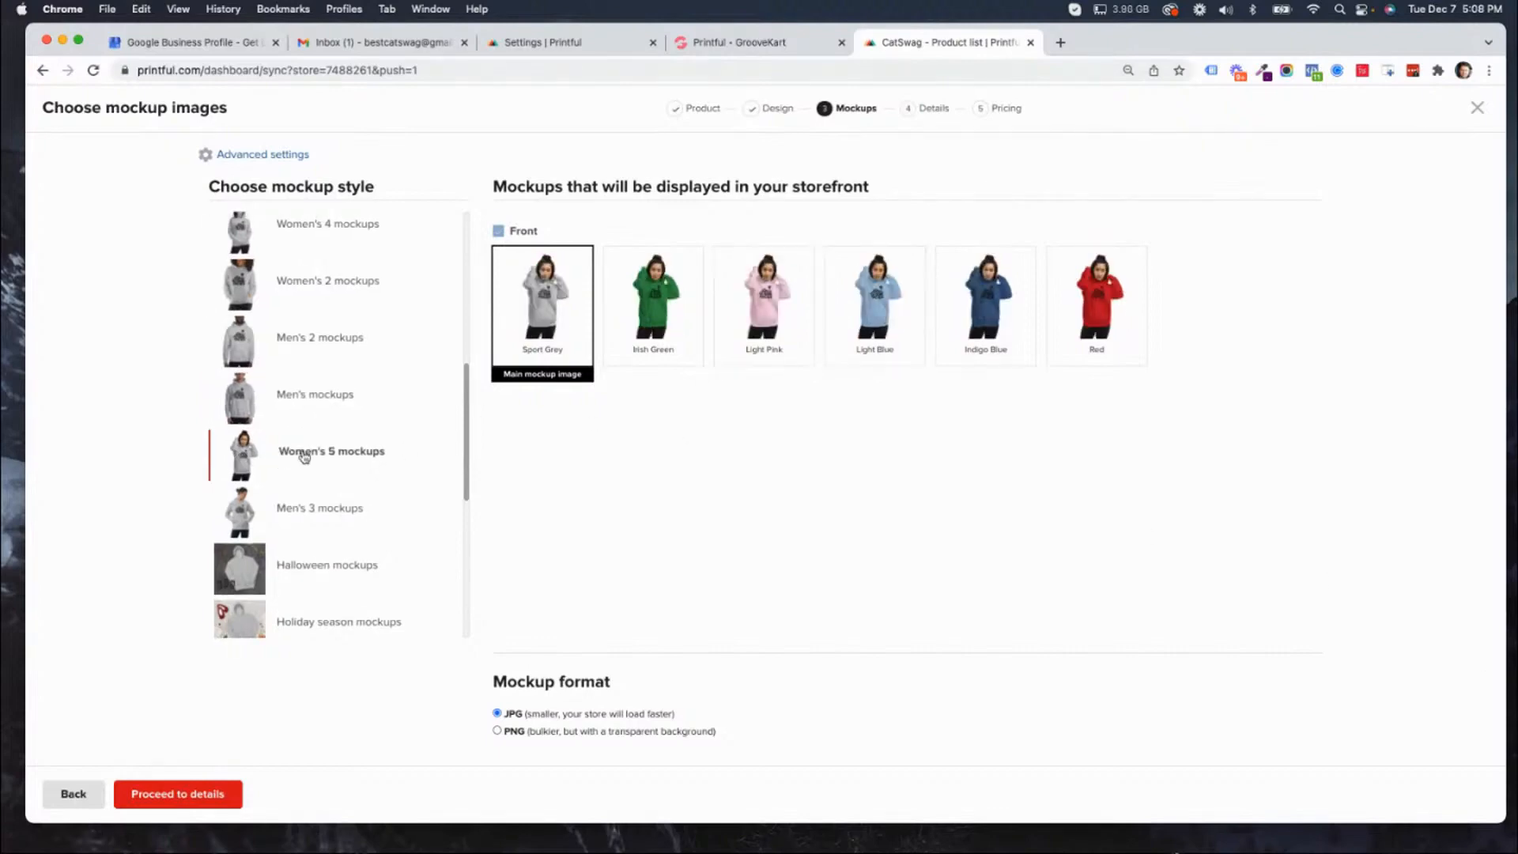
# Select the Women's 4 mockups style for the storefront images and continue to the product details.
pyautogui.scroll(5, 321, 457)
pyautogui.click(243, 479)
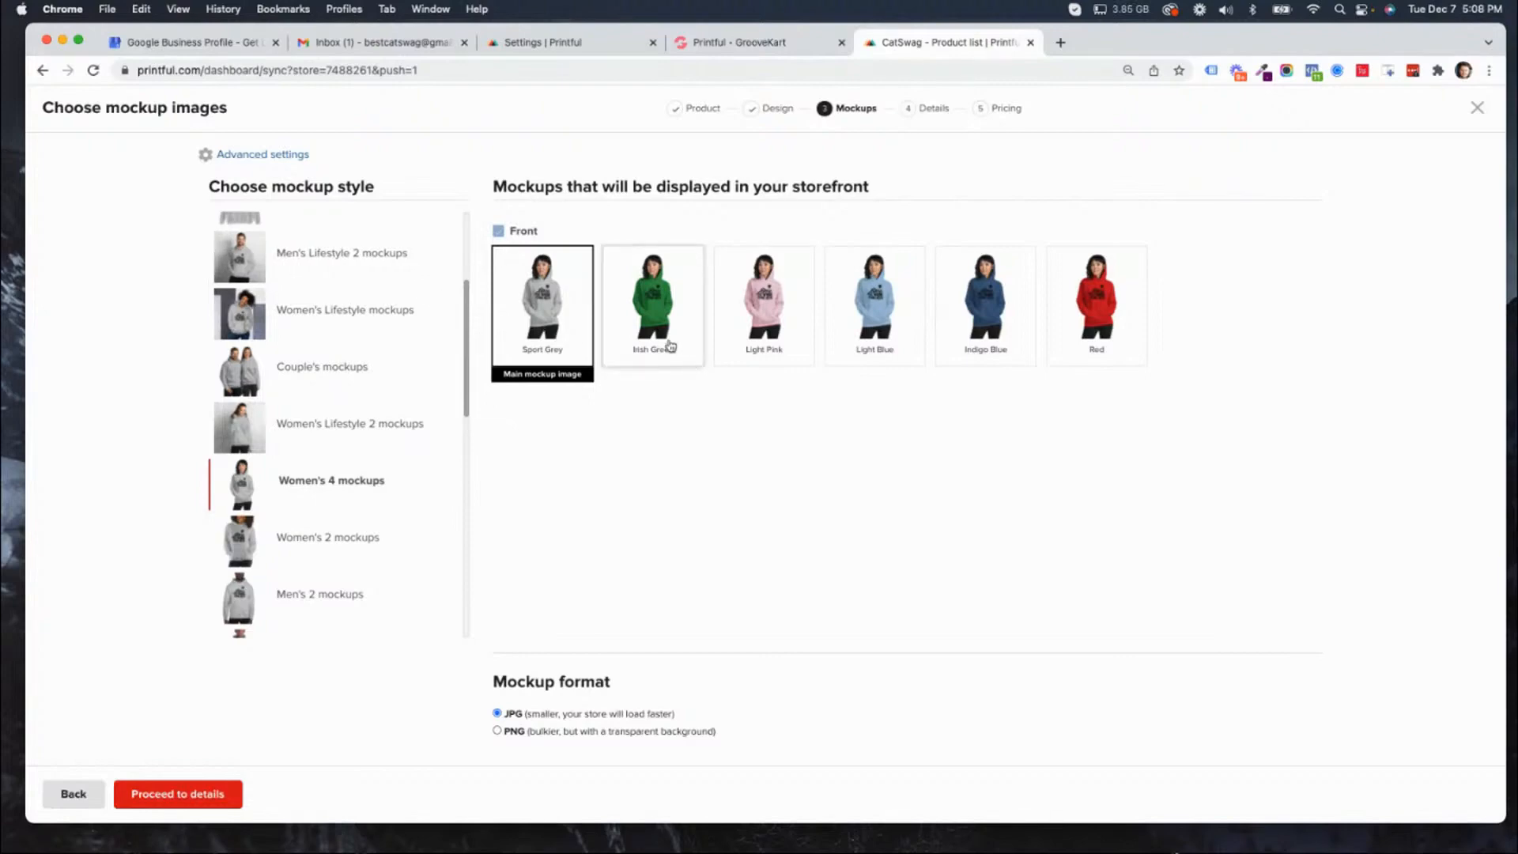
pyautogui.click(190, 804)
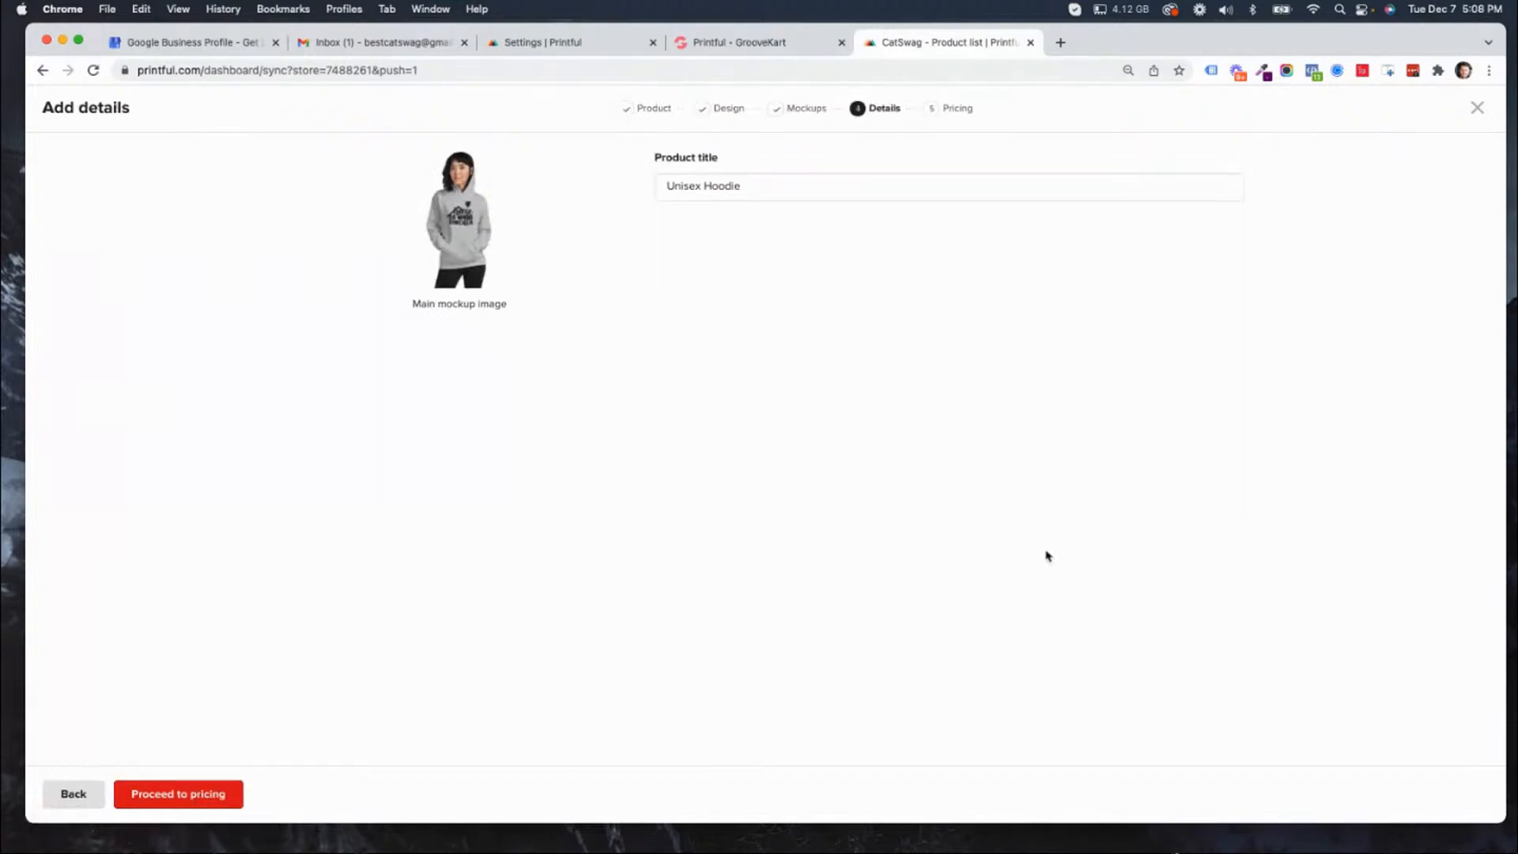
# Replace the product title with "Home is where the cat is".
pyautogui.click(776, 189)
pyautogui.press('super+a')
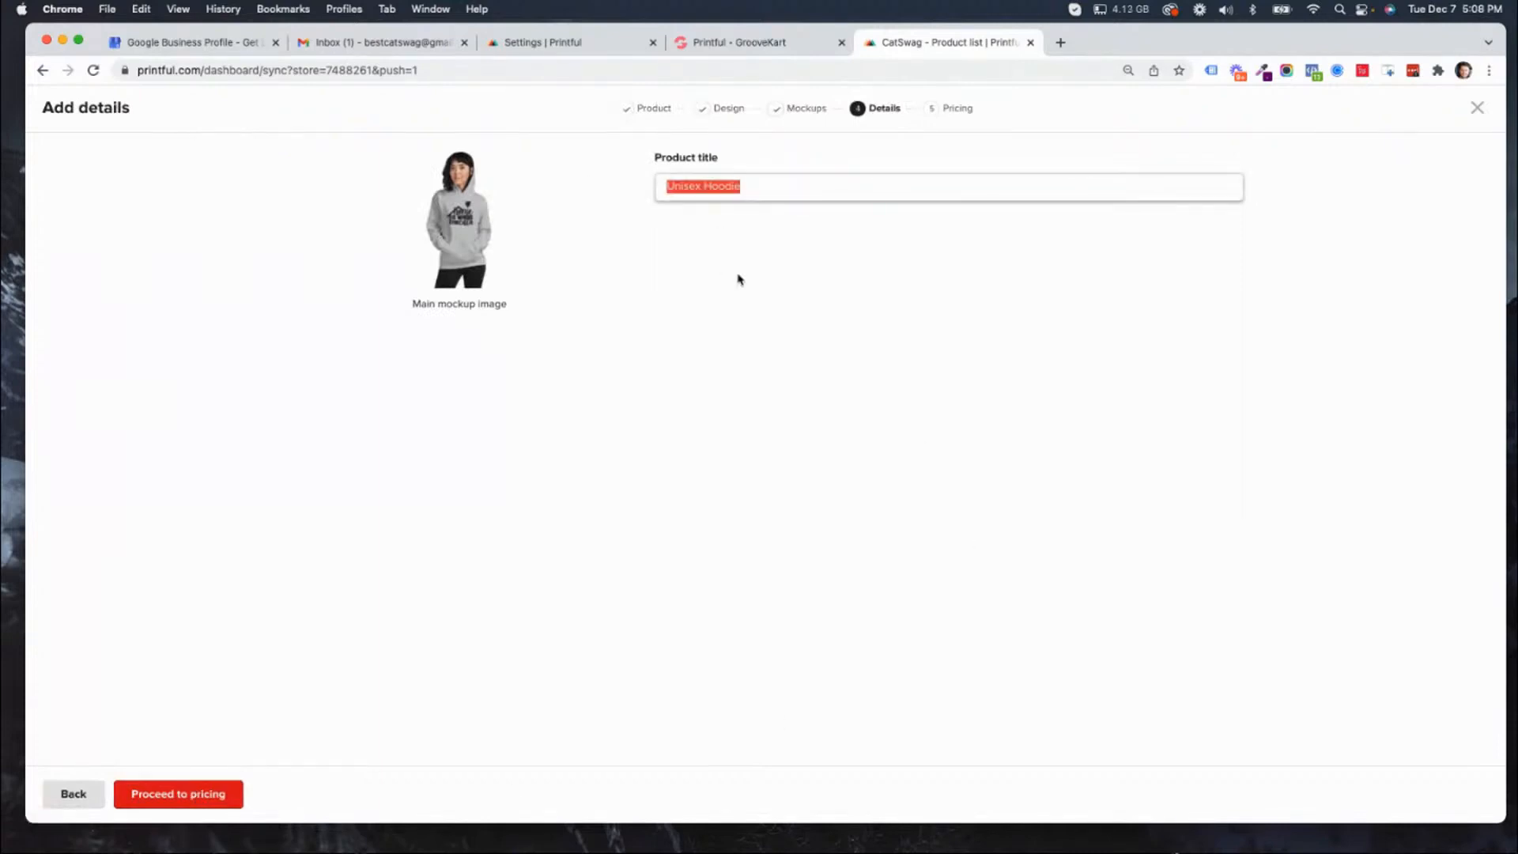
pyautogui.write('S')
pyautogui.press('BackSpace')
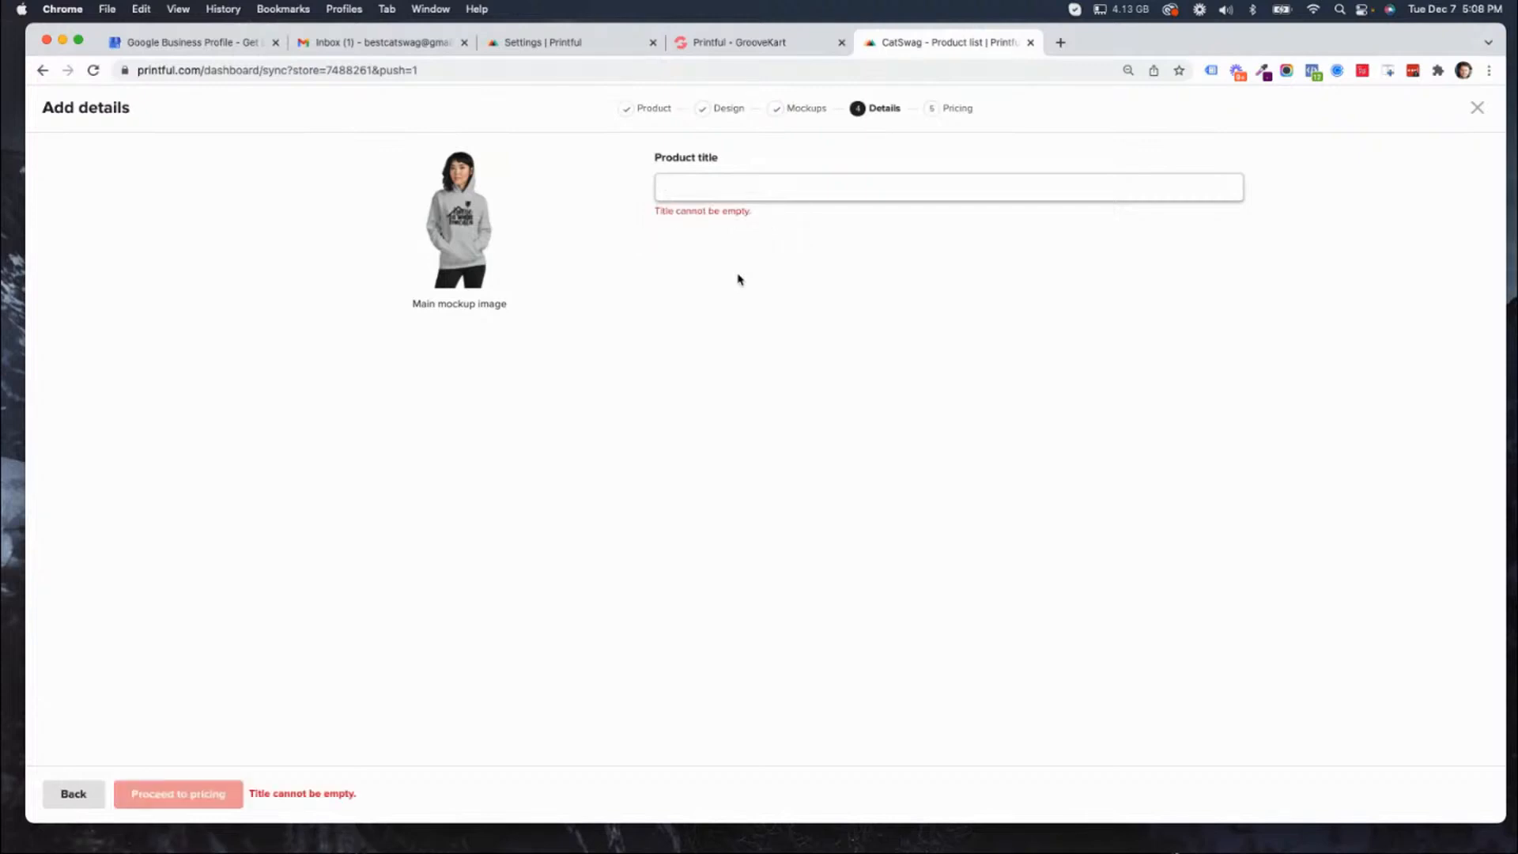
pyautogui.write('Ca')
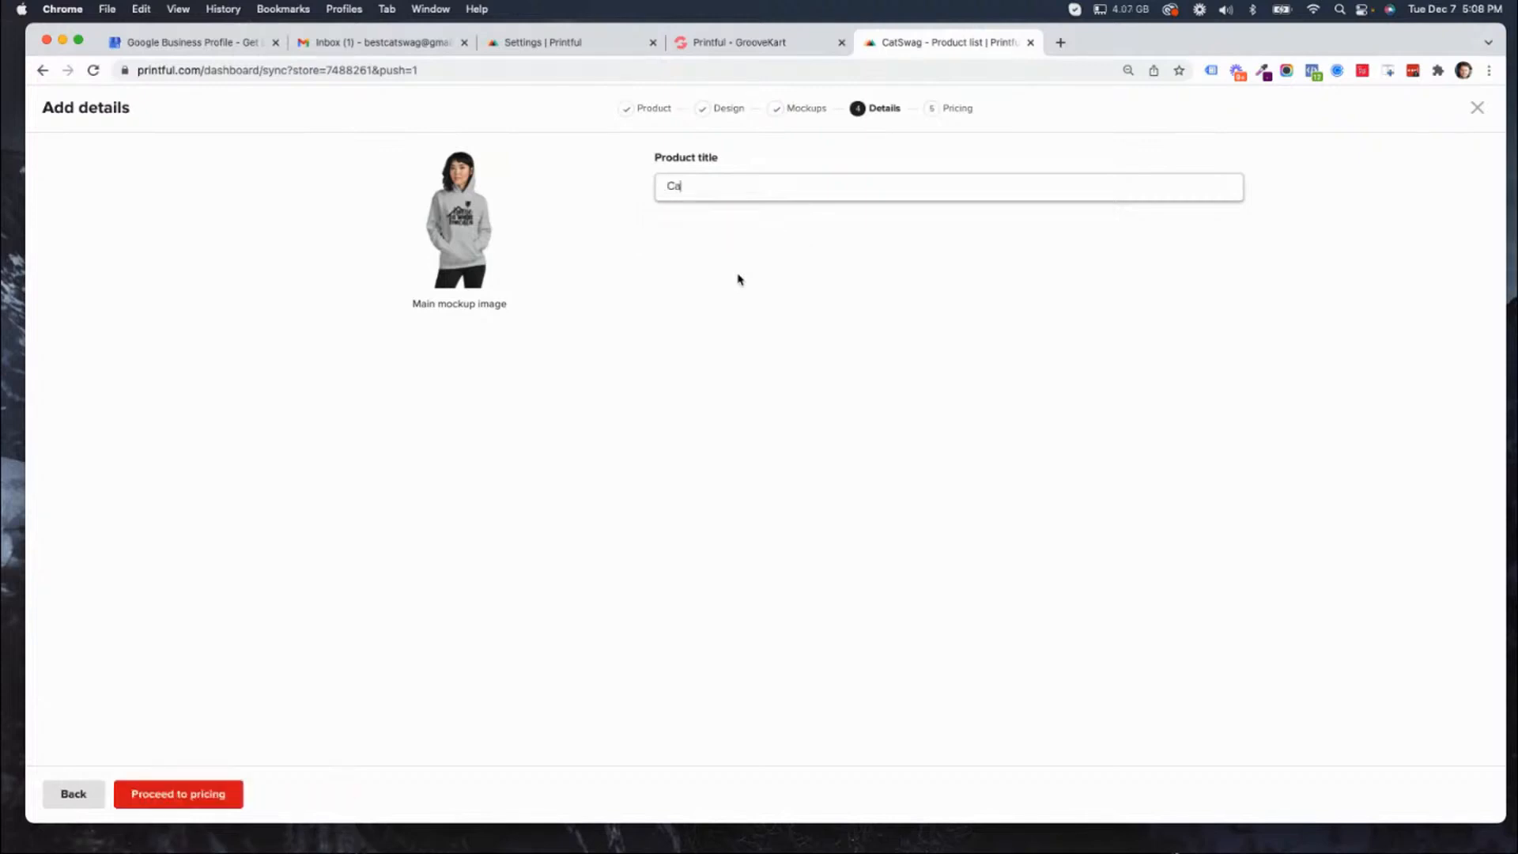
pyautogui.write('t is where the')
pyautogui.press('BackSpace')
pyautogui.press('BackSpace')
pyautogui.press('BackSpace')
pyautogui.press('BackSpace')
pyautogui.press('BackSpace')
pyautogui.press('BackSpace')
pyautogui.press('BackSpace')
pyautogui.press('BackSpace')
pyautogui.press('BackSpace')
pyautogui.press('BackSpace')
pyautogui.press('BackSpace')
pyautogui.press('BackSpace')
pyautogui.press('BackSpace')
pyautogui.press('BackSpace')
pyautogui.press('BackSpace')
pyautogui.press('BackSpace')
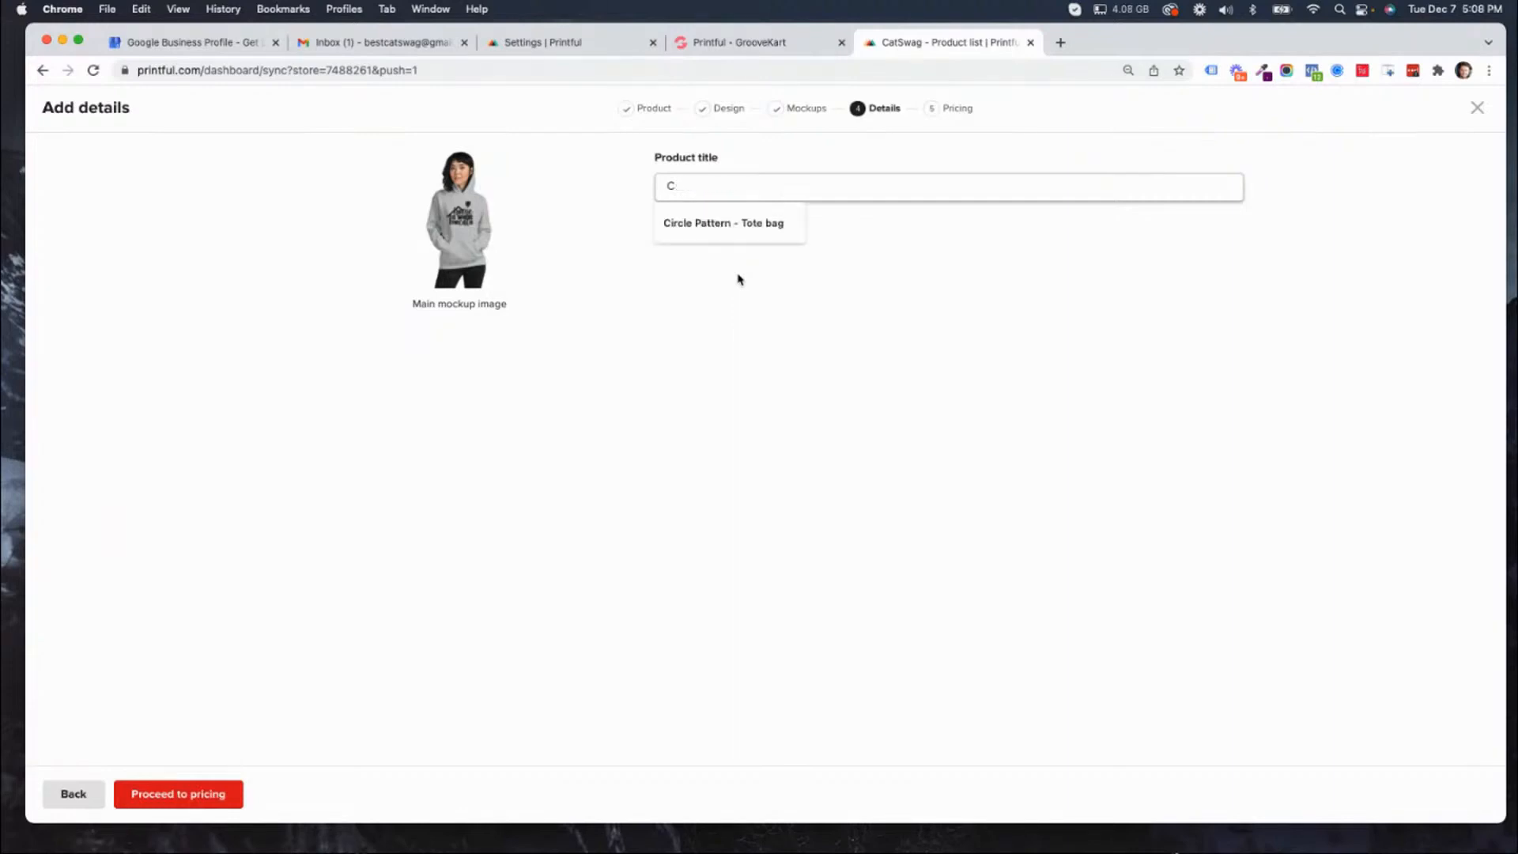
pyautogui.write('Home is wehre')
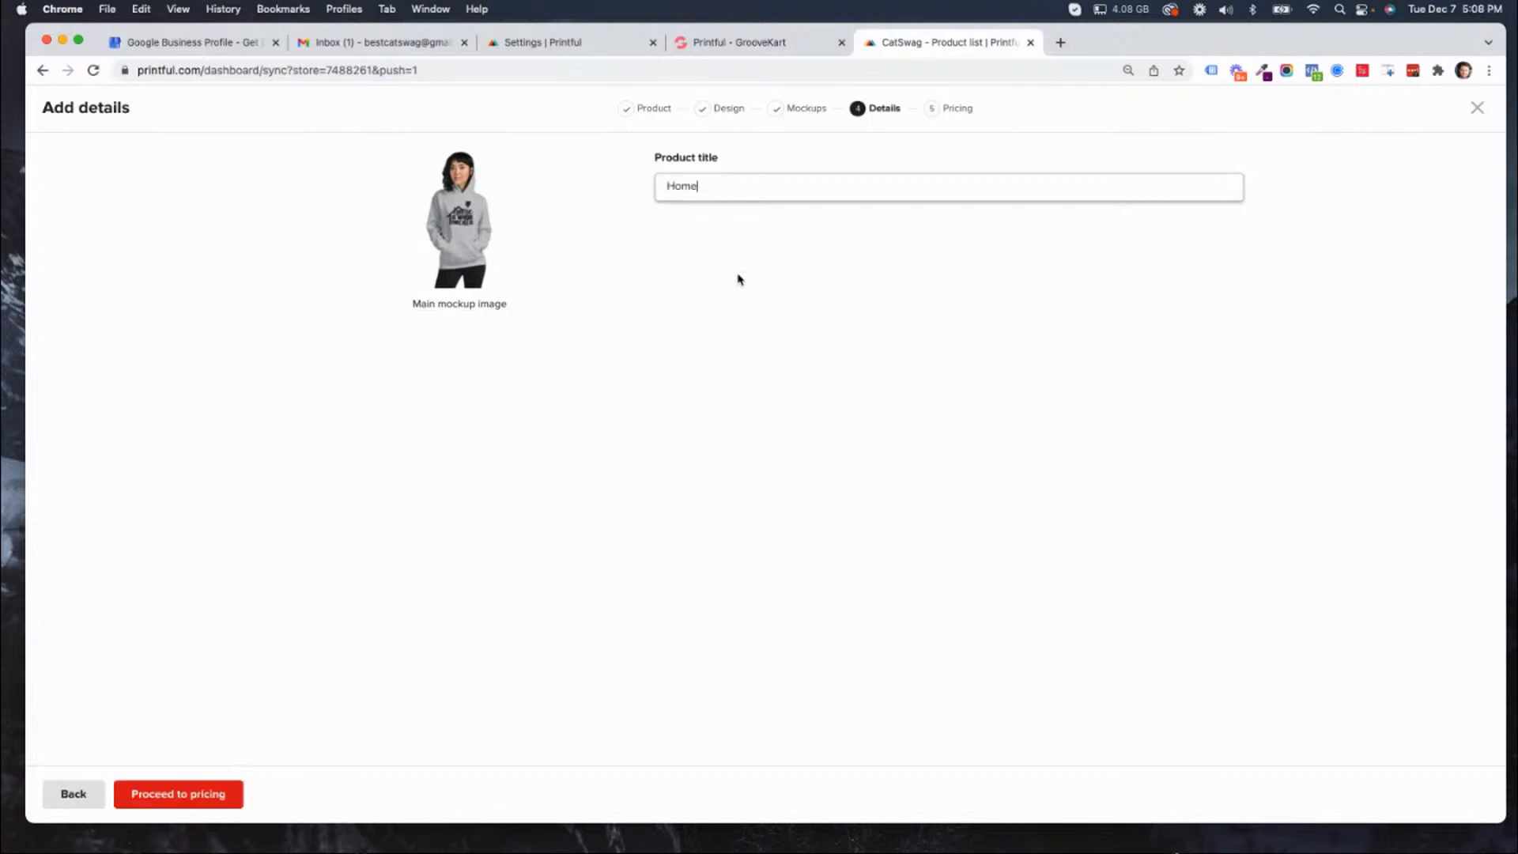
pyautogui.press('BackSpace')
pyautogui.press('BackSpace')
pyautogui.press('BackSpace')
pyautogui.press('BackSpace')
pyautogui.write('here the cat is .')
# Continue to the pricing stage and set the retail price of sizes S, M, L and XL to $42.
pyautogui.click(198, 800)
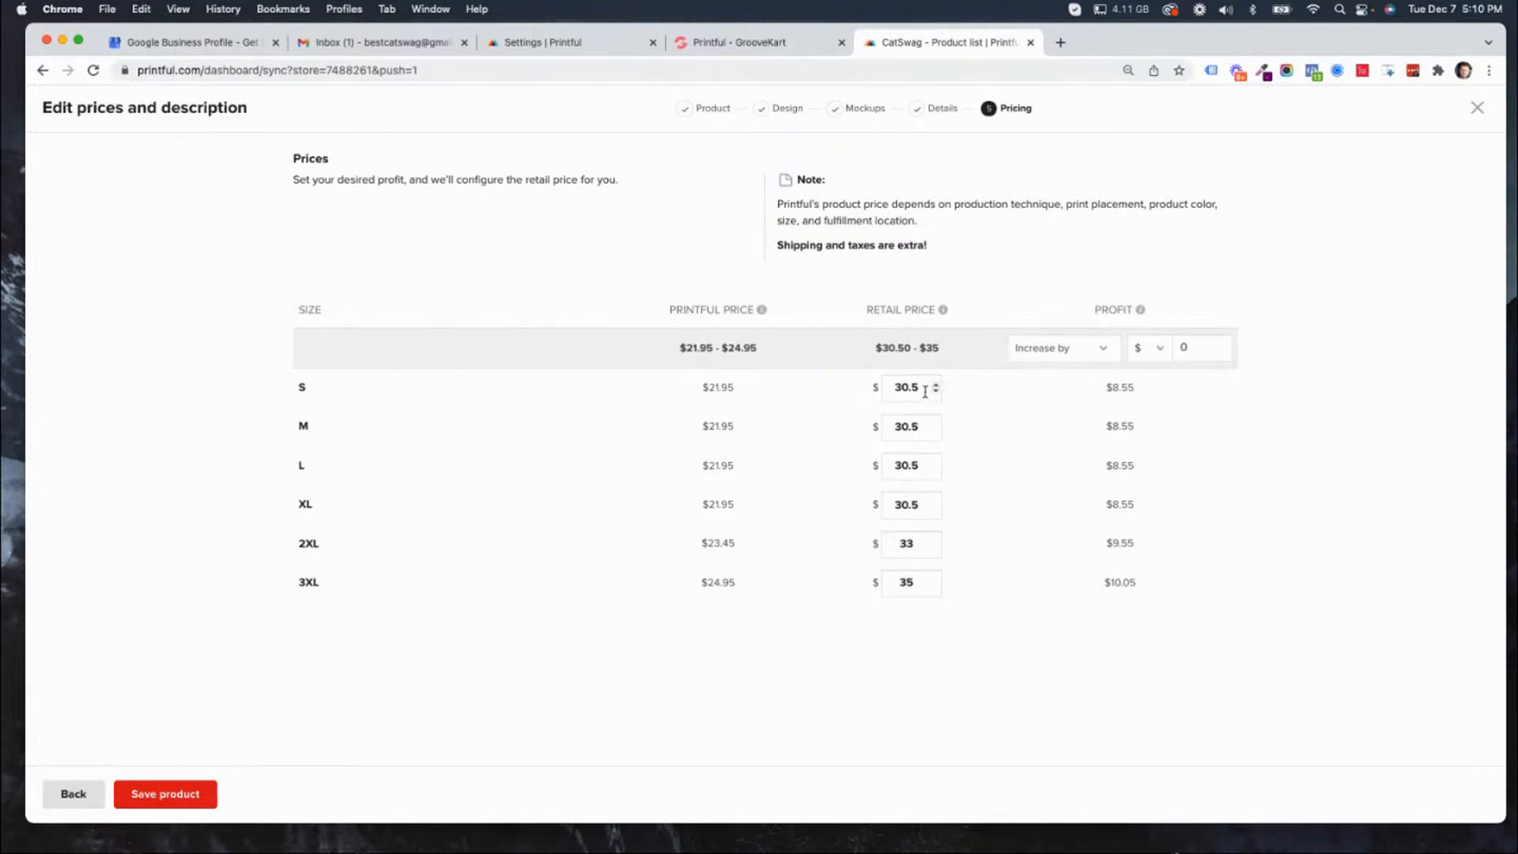
pyautogui.moveTo(925, 390)
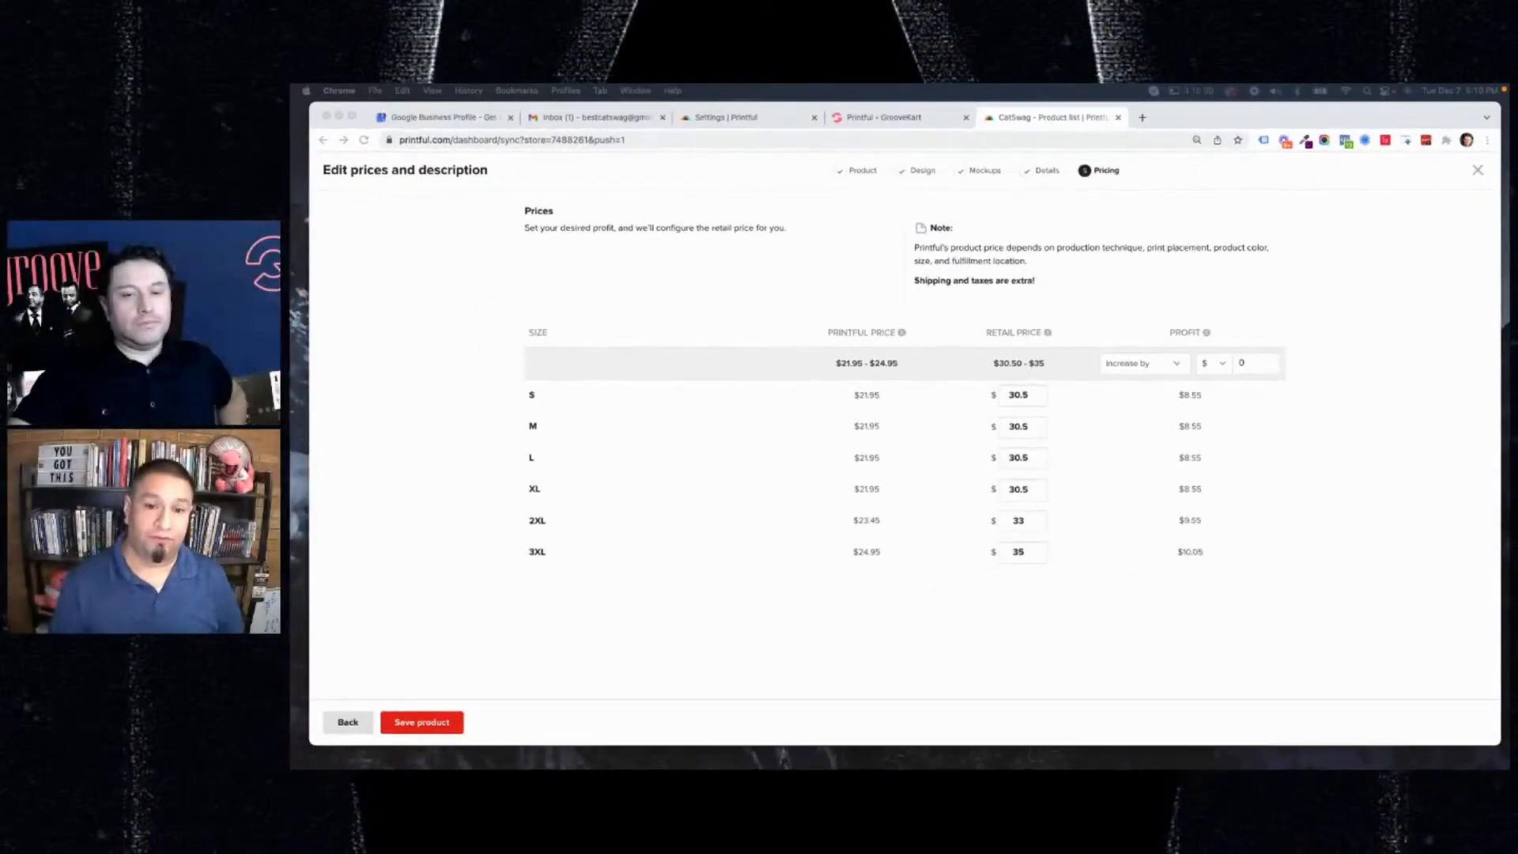
pyautogui.click(1028, 392)
pyautogui.moveTo(1028, 392); pyautogui.dragTo(987, 393)
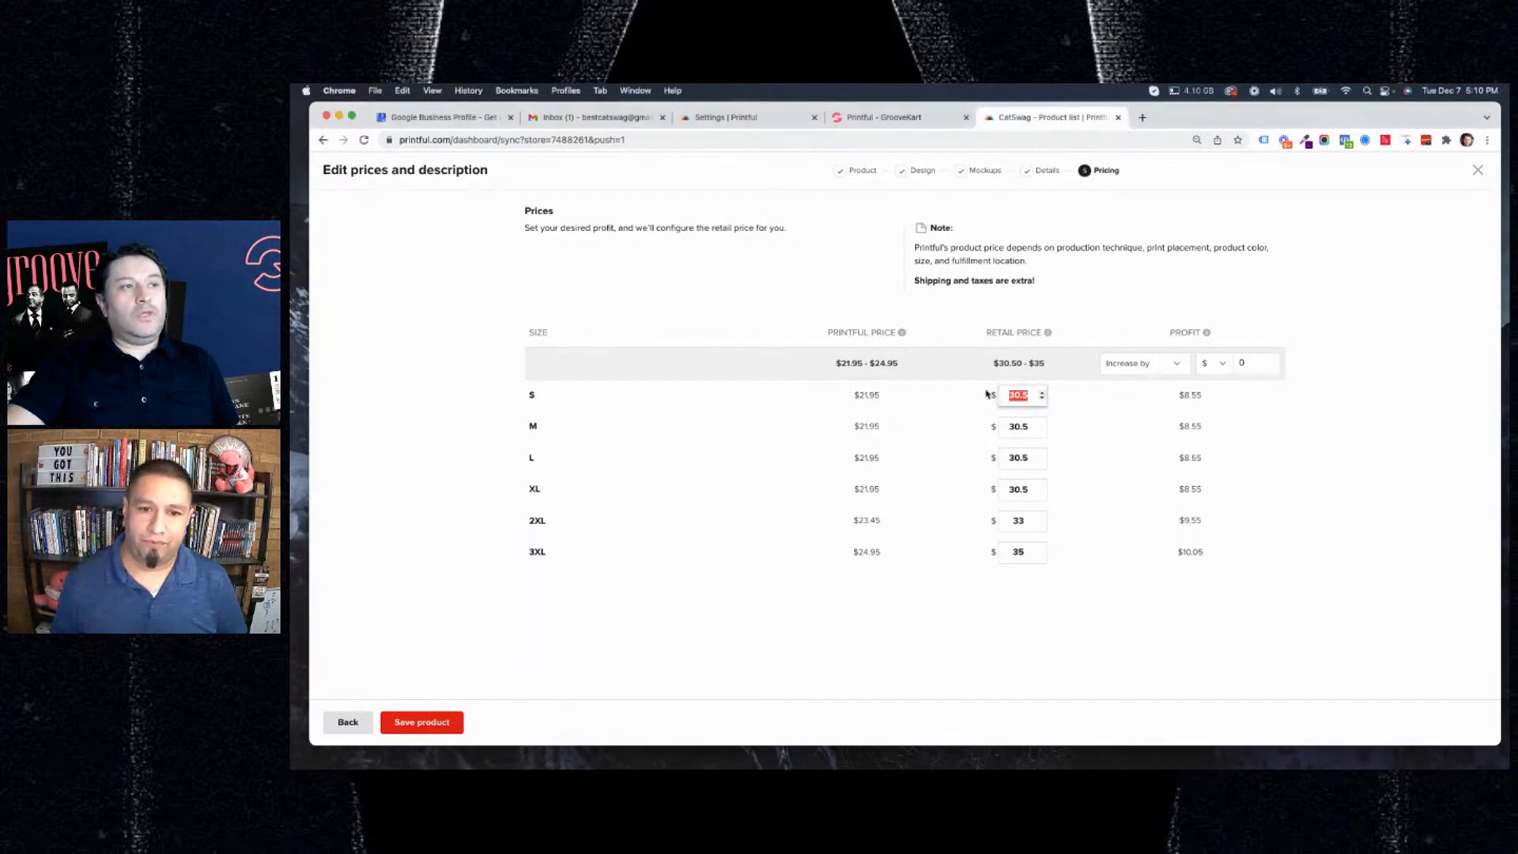
pyautogui.write('42.00')
pyautogui.doubleClick(1026, 435)
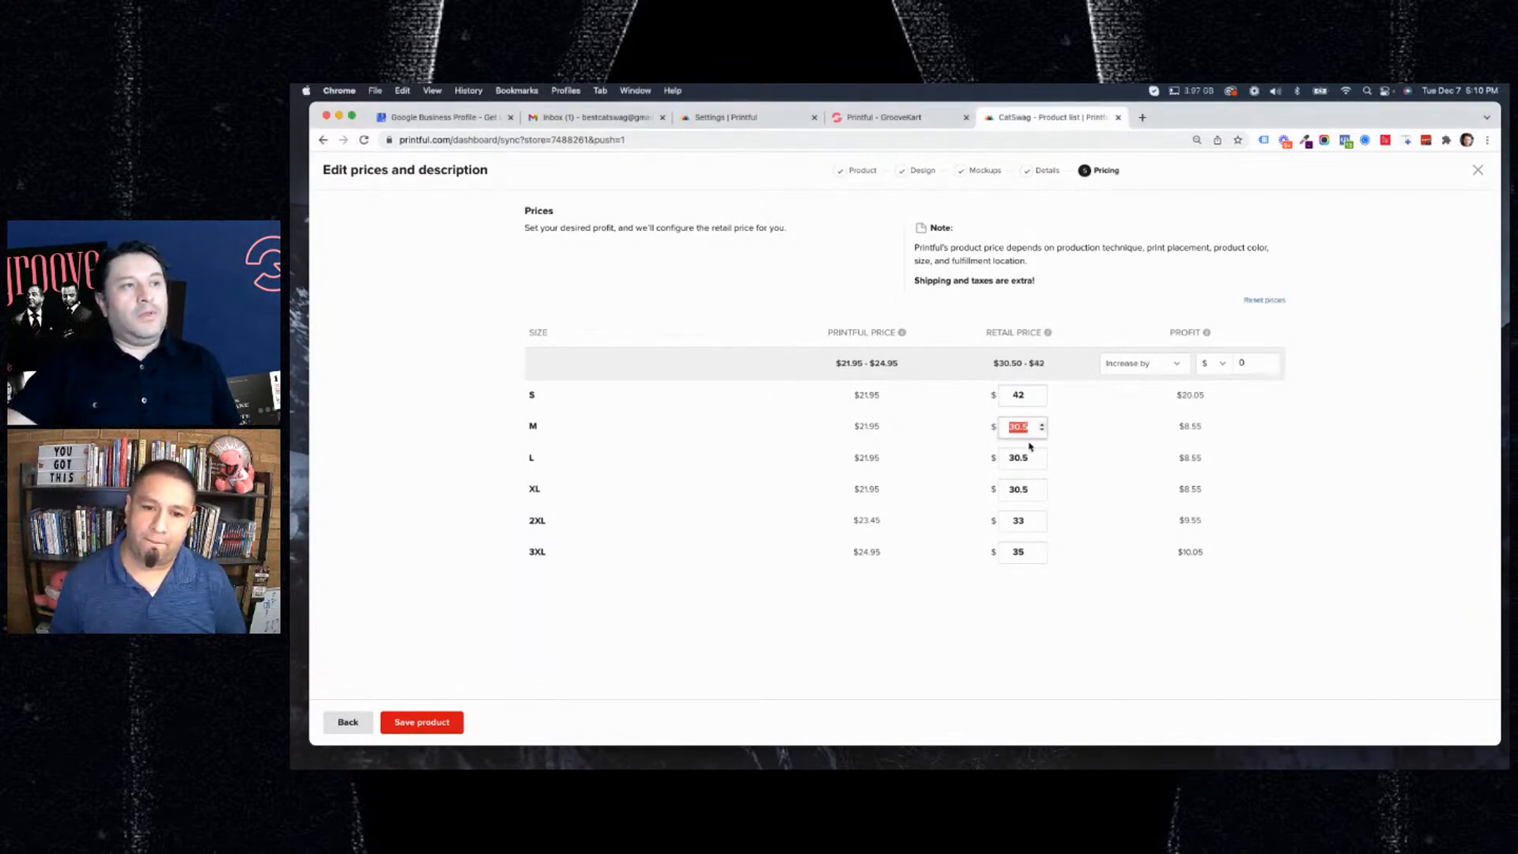
pyautogui.write('42')
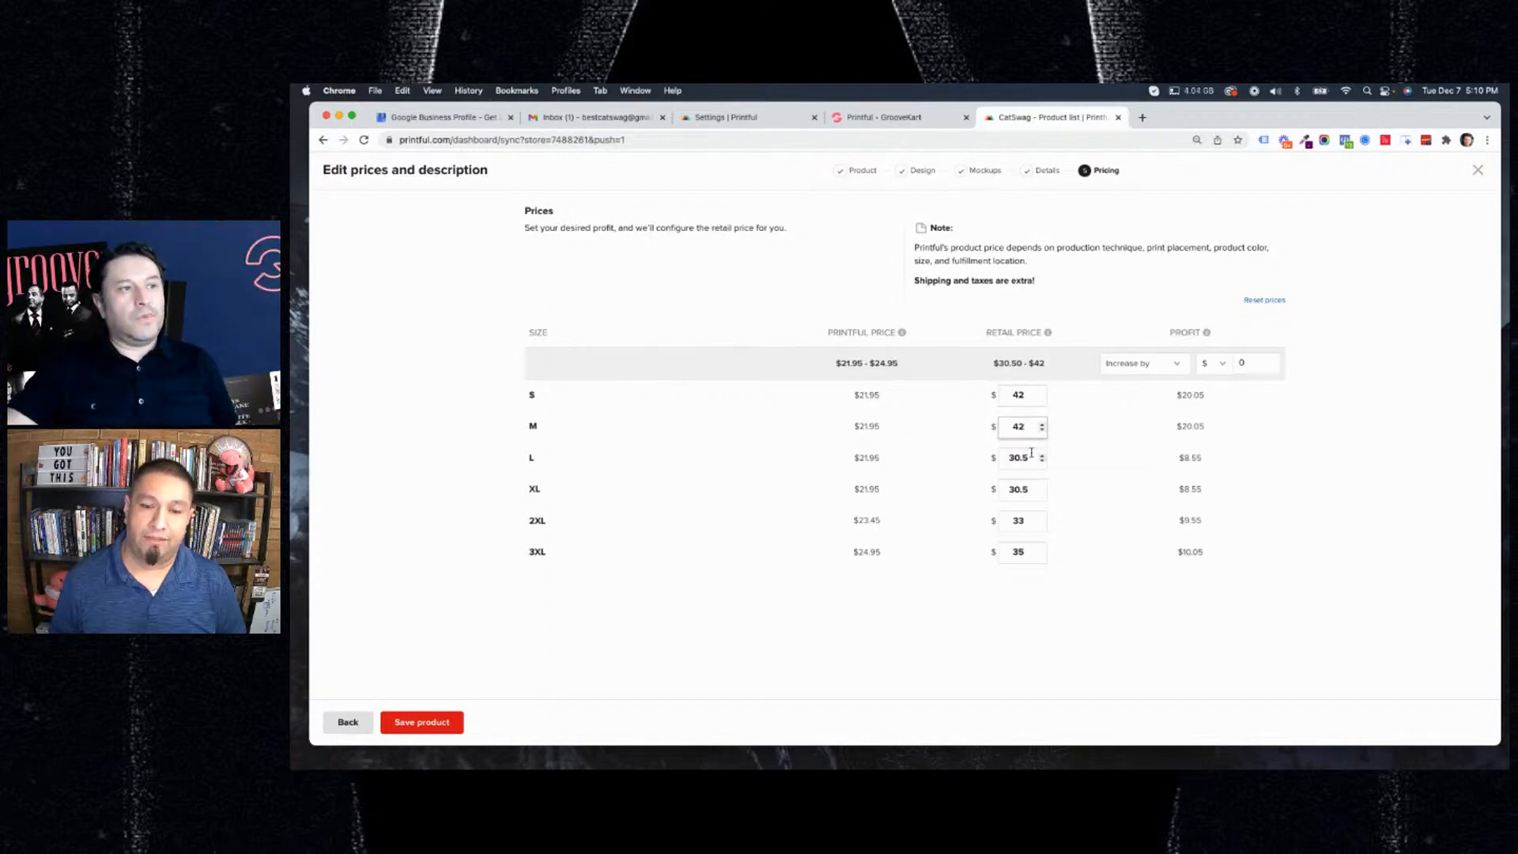
pyautogui.doubleClick(1027, 457)
pyautogui.write('42')
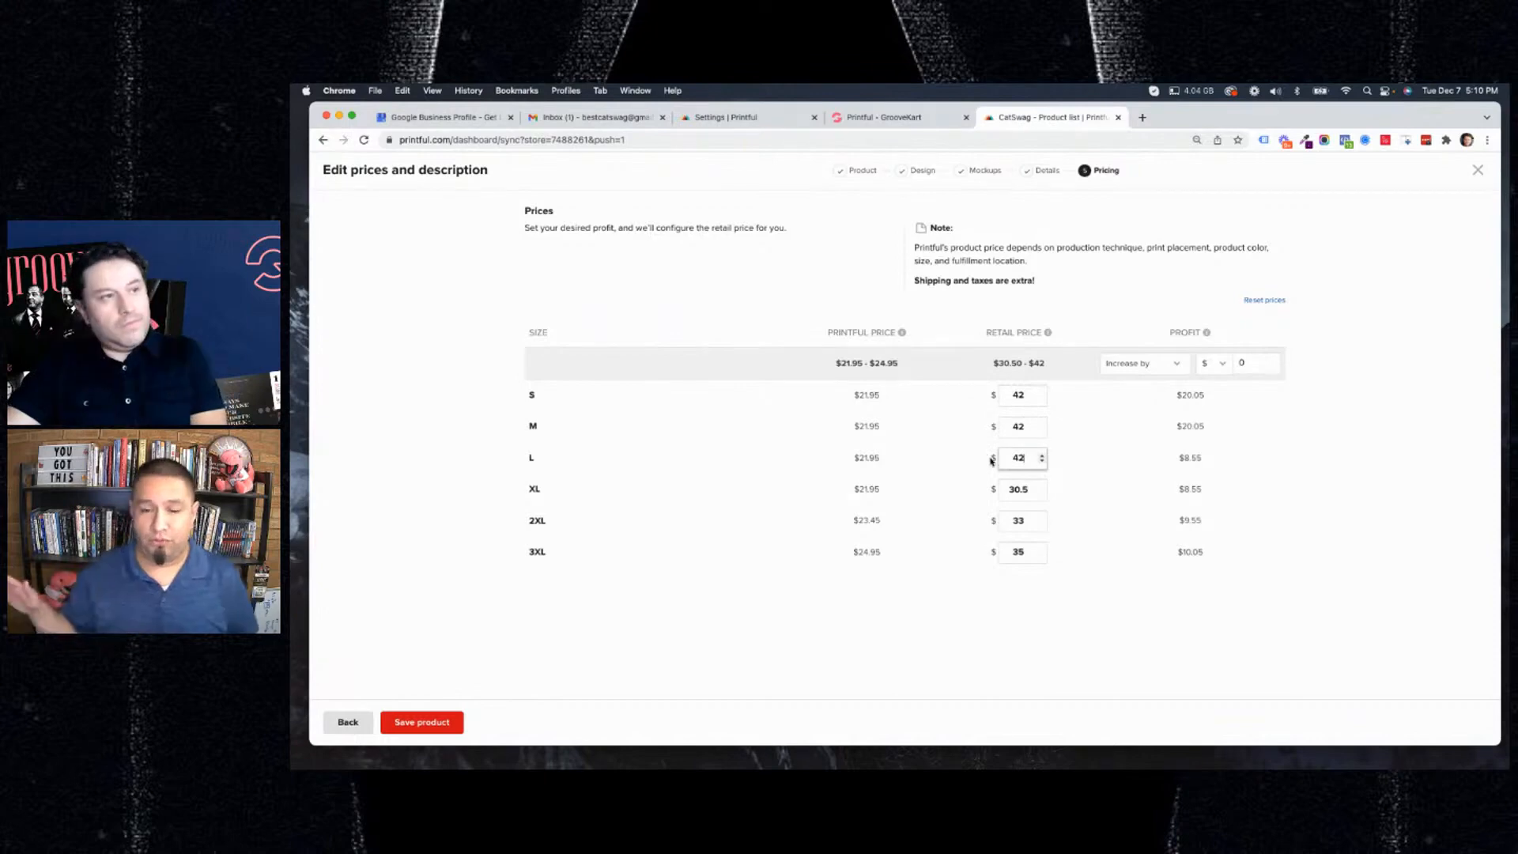
pyautogui.doubleClick(1029, 489)
pyautogui.write('42')
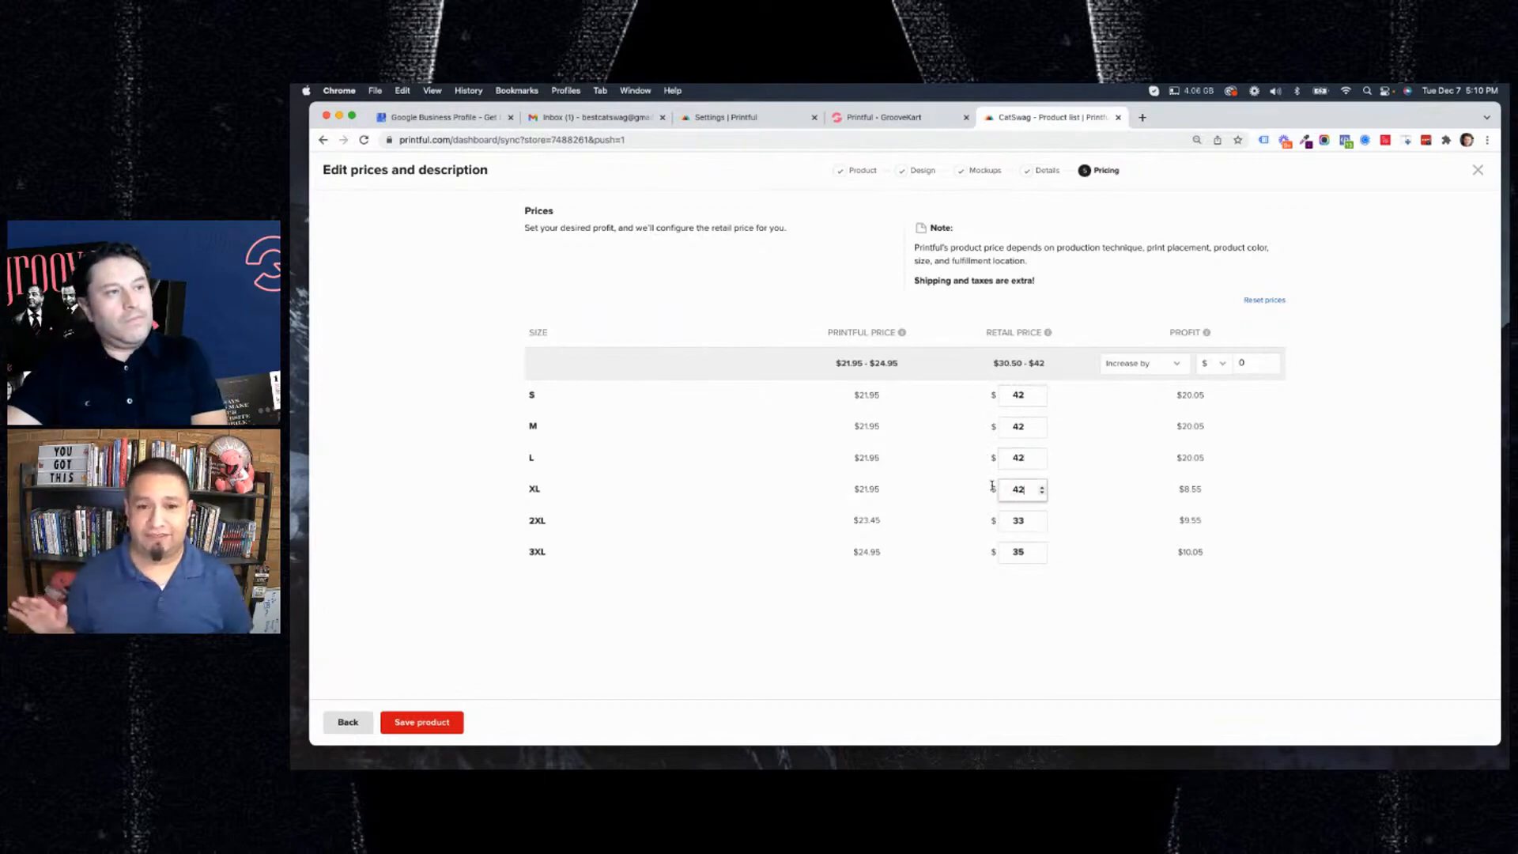
# Set the retail price of sizes 2XL and 3XL to $42.
pyautogui.doubleClick(1028, 522)
pyautogui.write('42')
pyautogui.doubleClick(1022, 551)
pyautogui.write('42')
pyautogui.click(1097, 554)
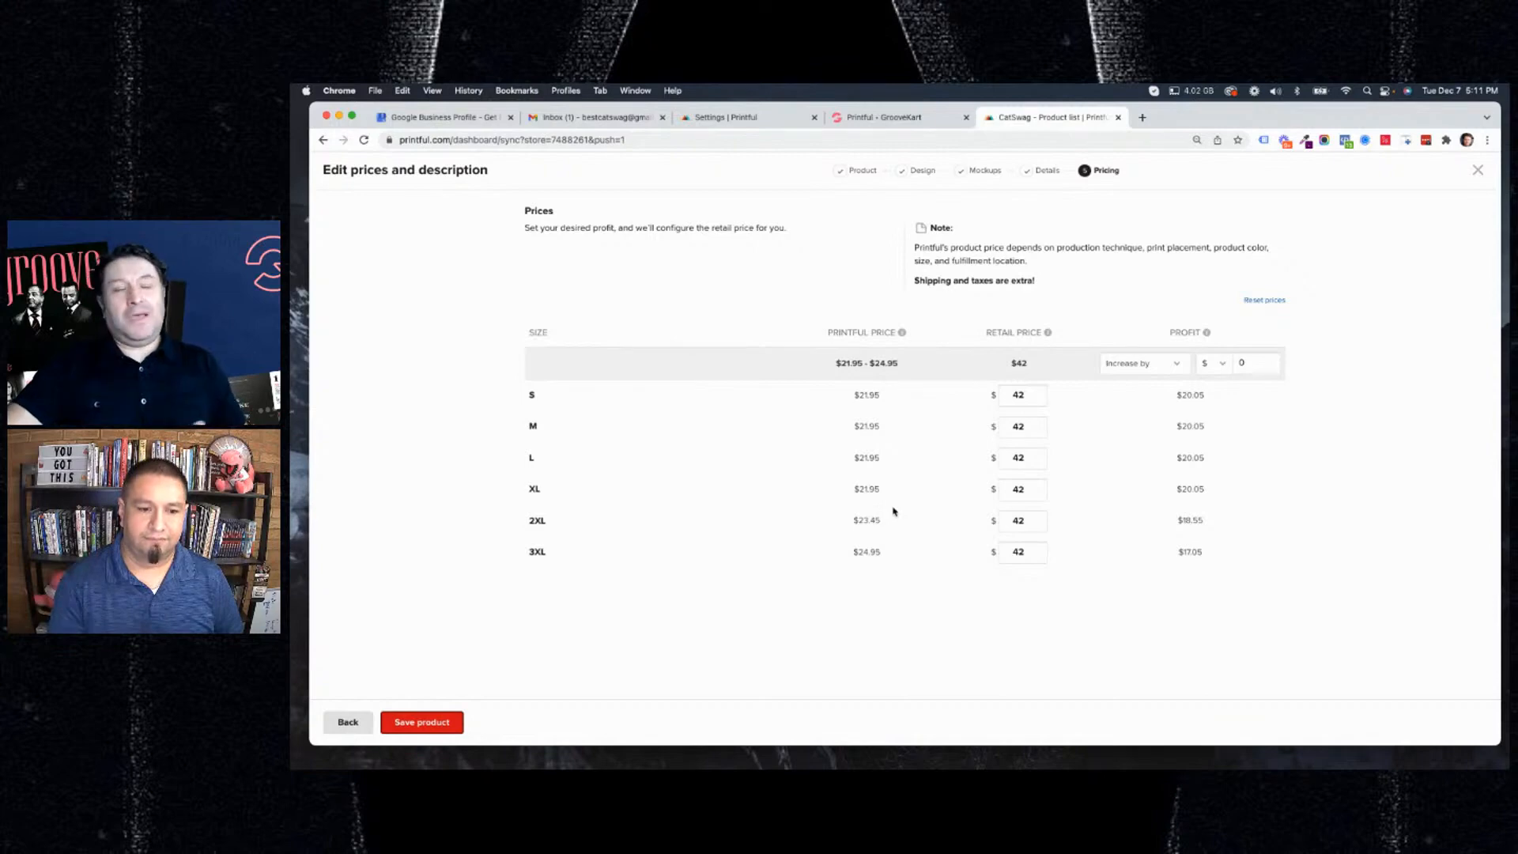
# Set the retail price of size 2XL to $44 and of size 3XL to $46.
pyautogui.doubleClick(1027, 519)
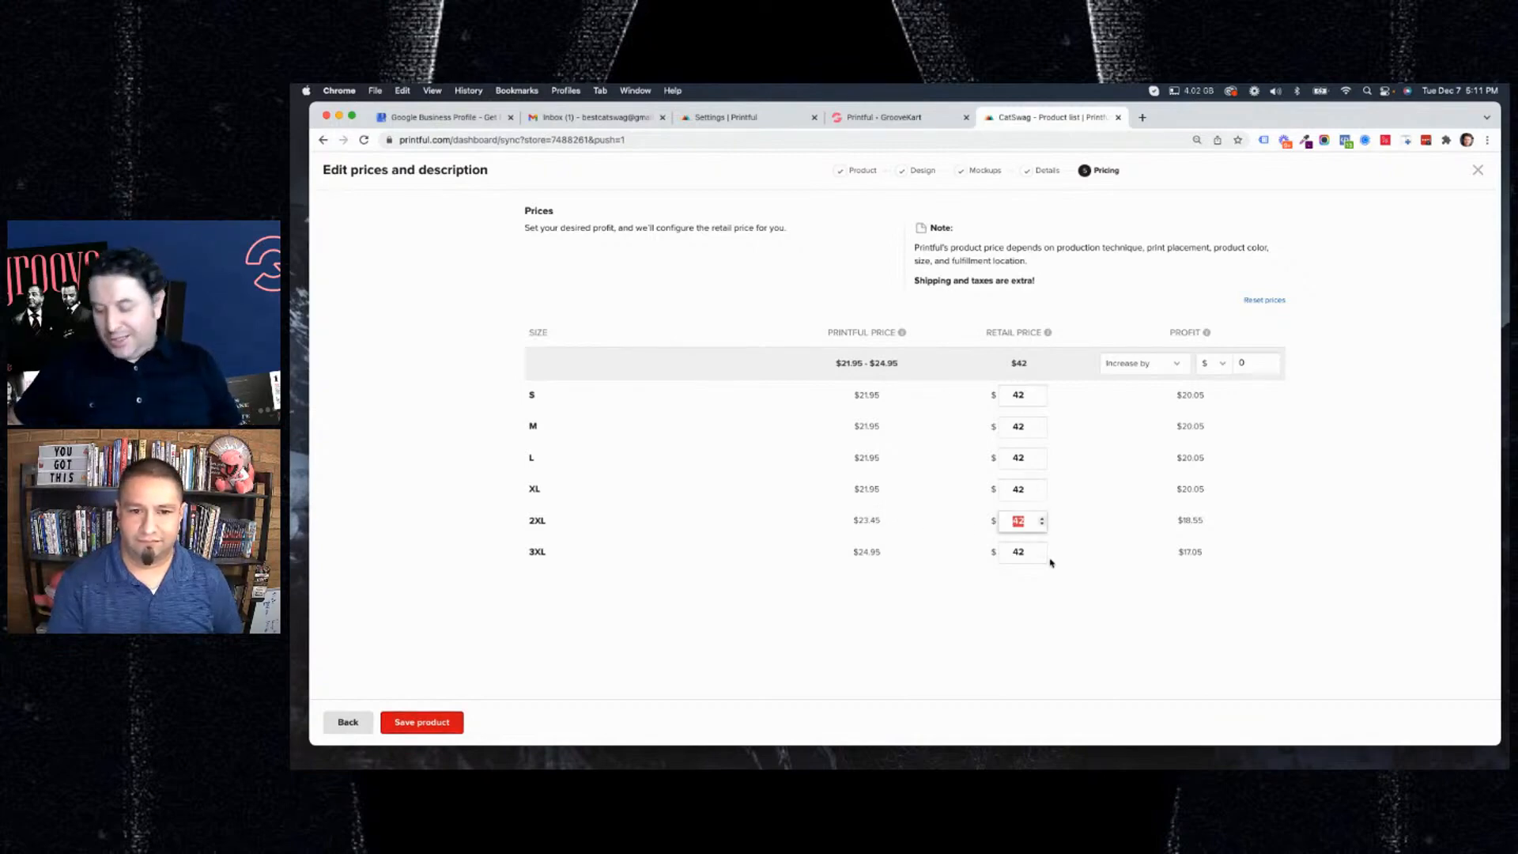
pyautogui.write('44')
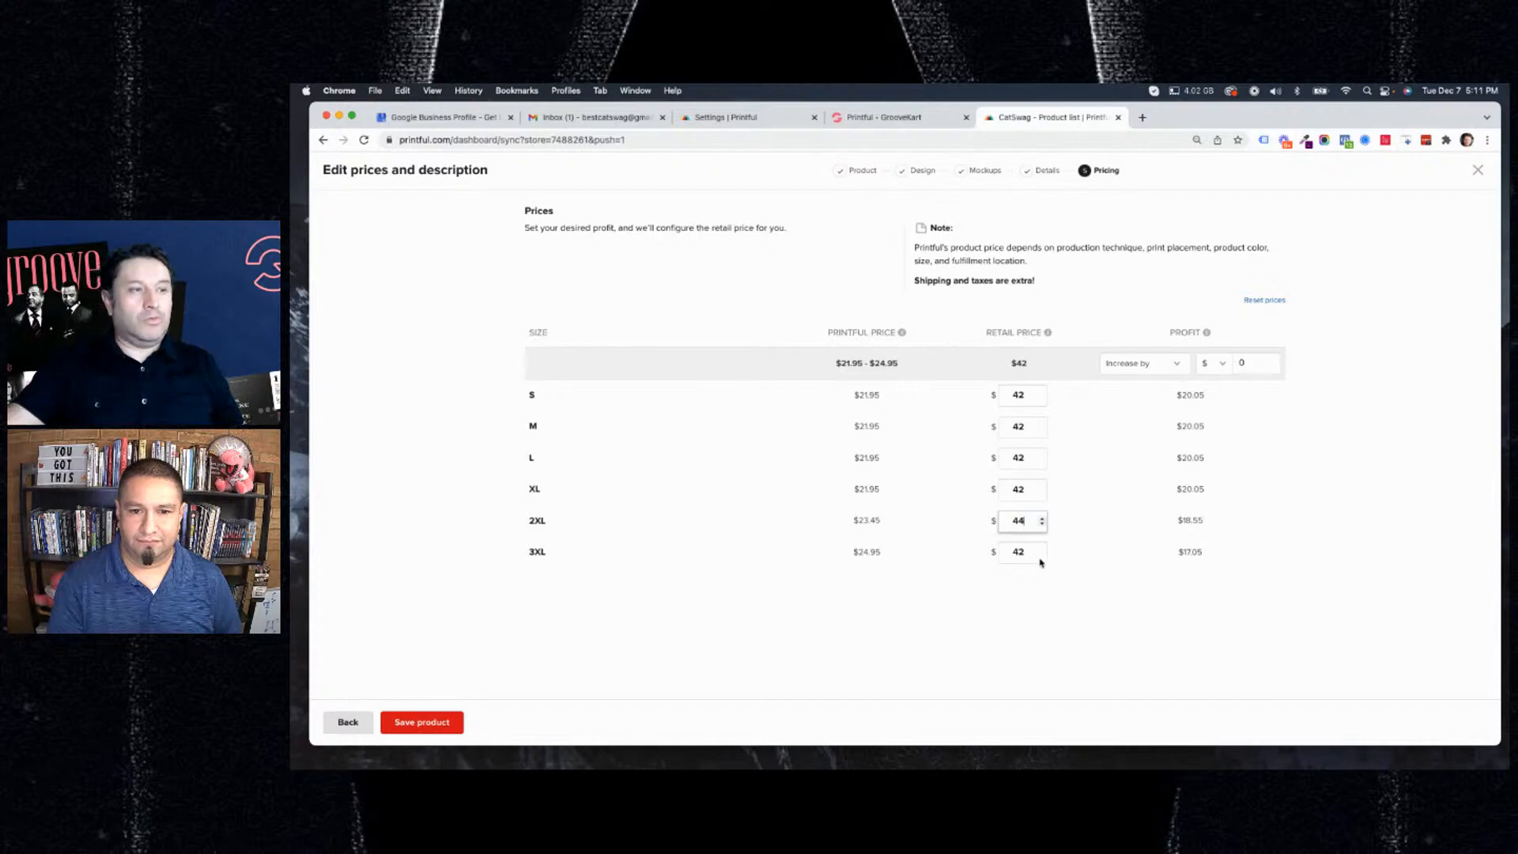
pyautogui.doubleClick(1029, 554)
pyautogui.write('4')
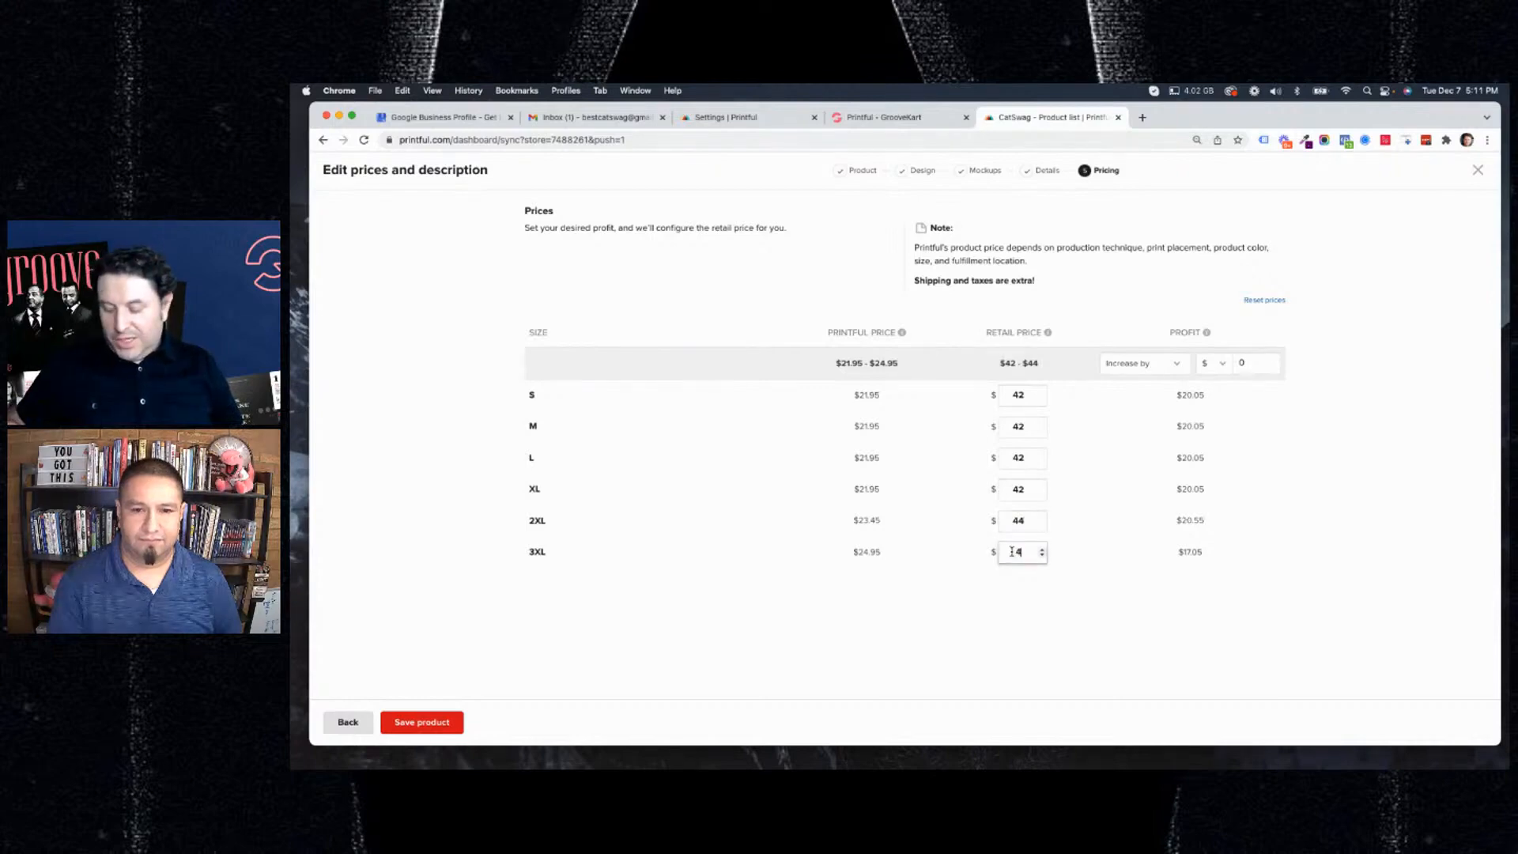
pyautogui.write('6')
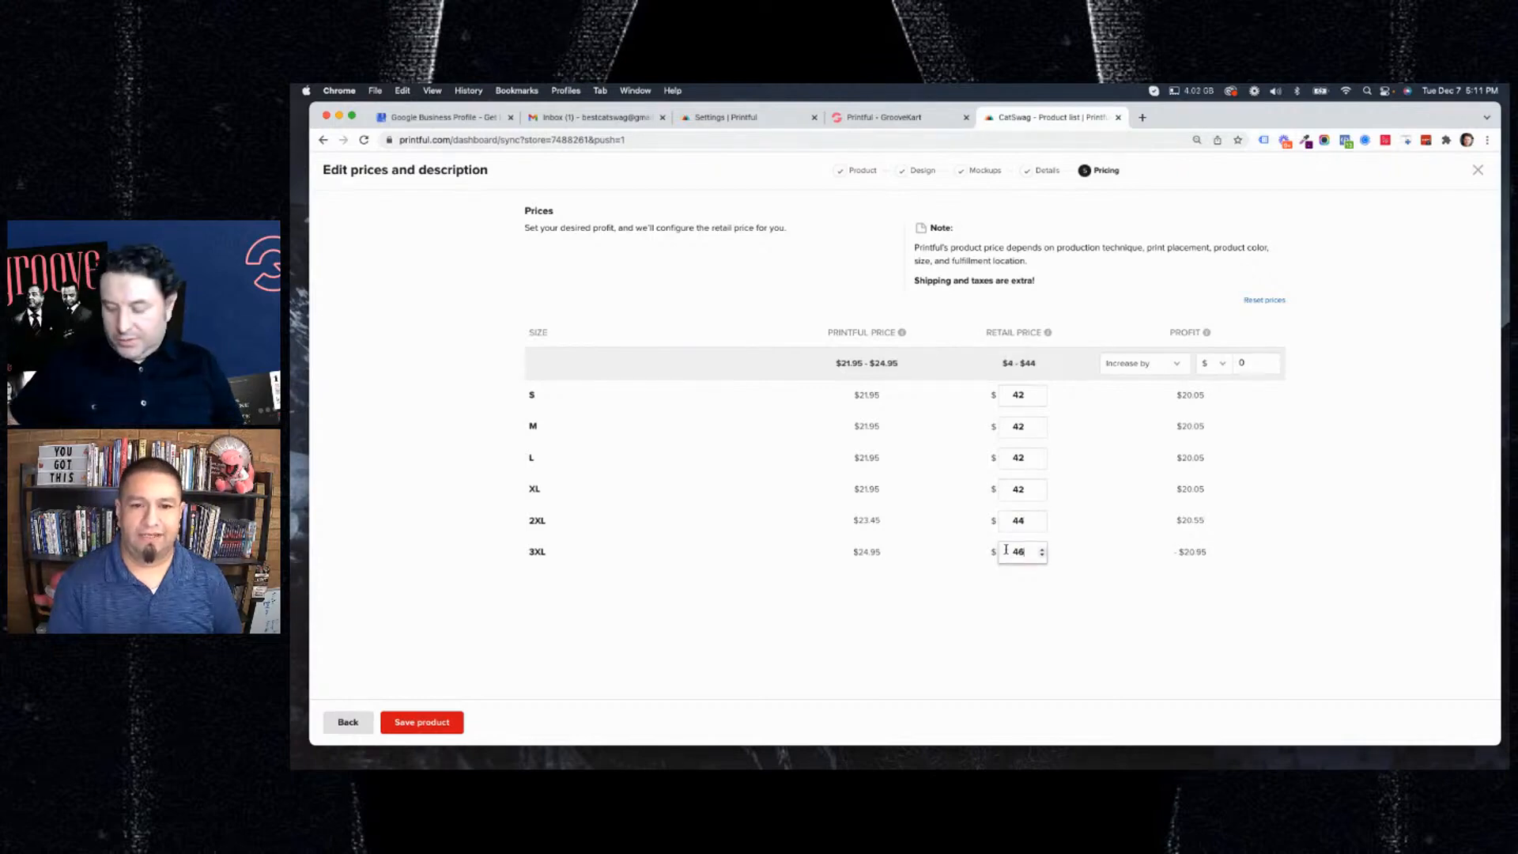
pyautogui.click(1060, 627)
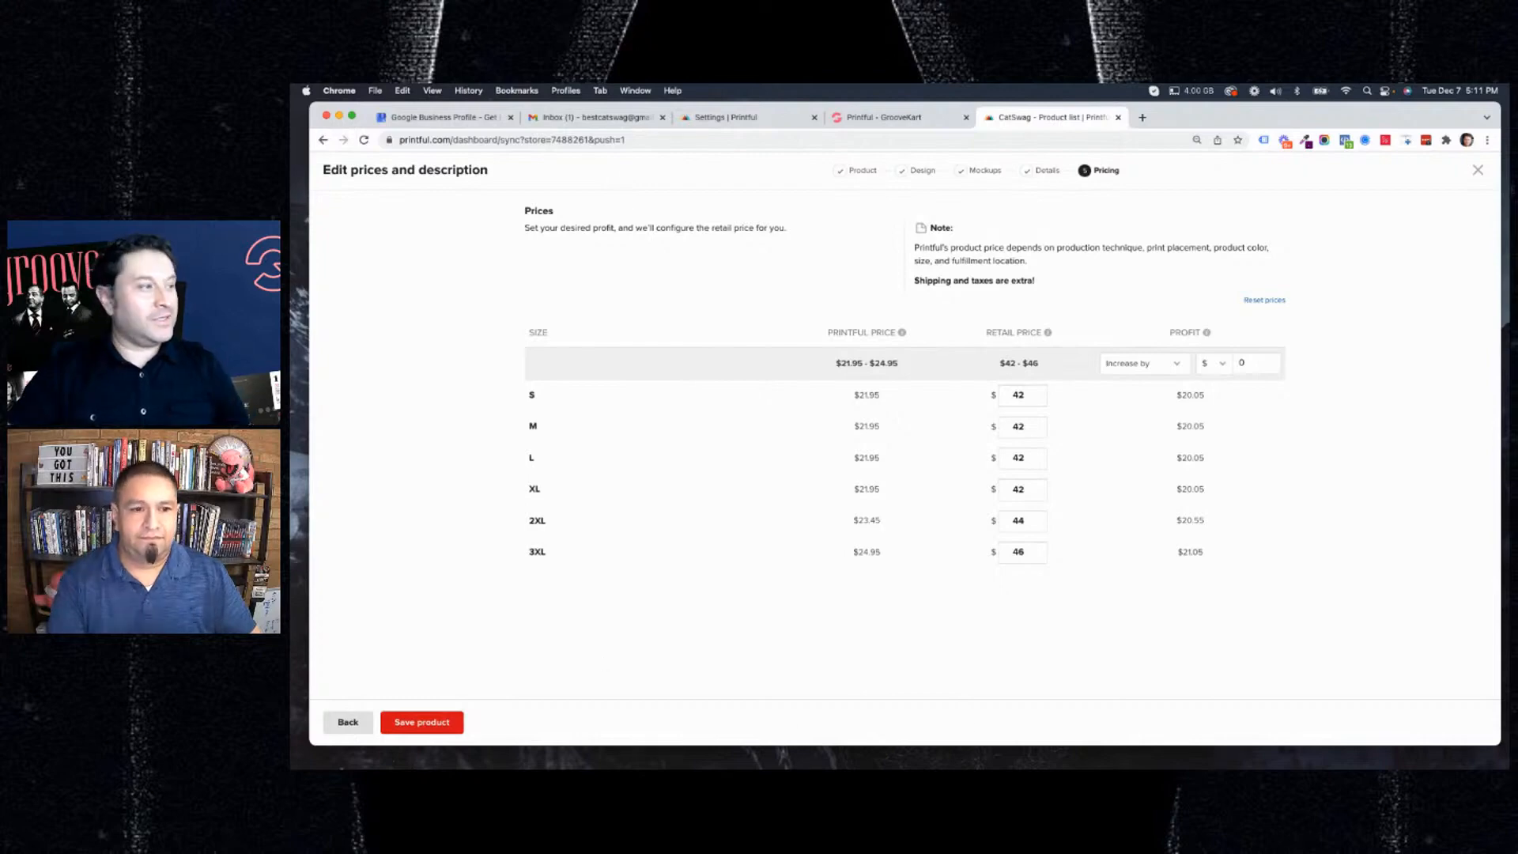
# Save the priced hoodie product and close the product catalog to return to the CatSwag store's product list.
pyautogui.click(420, 723)
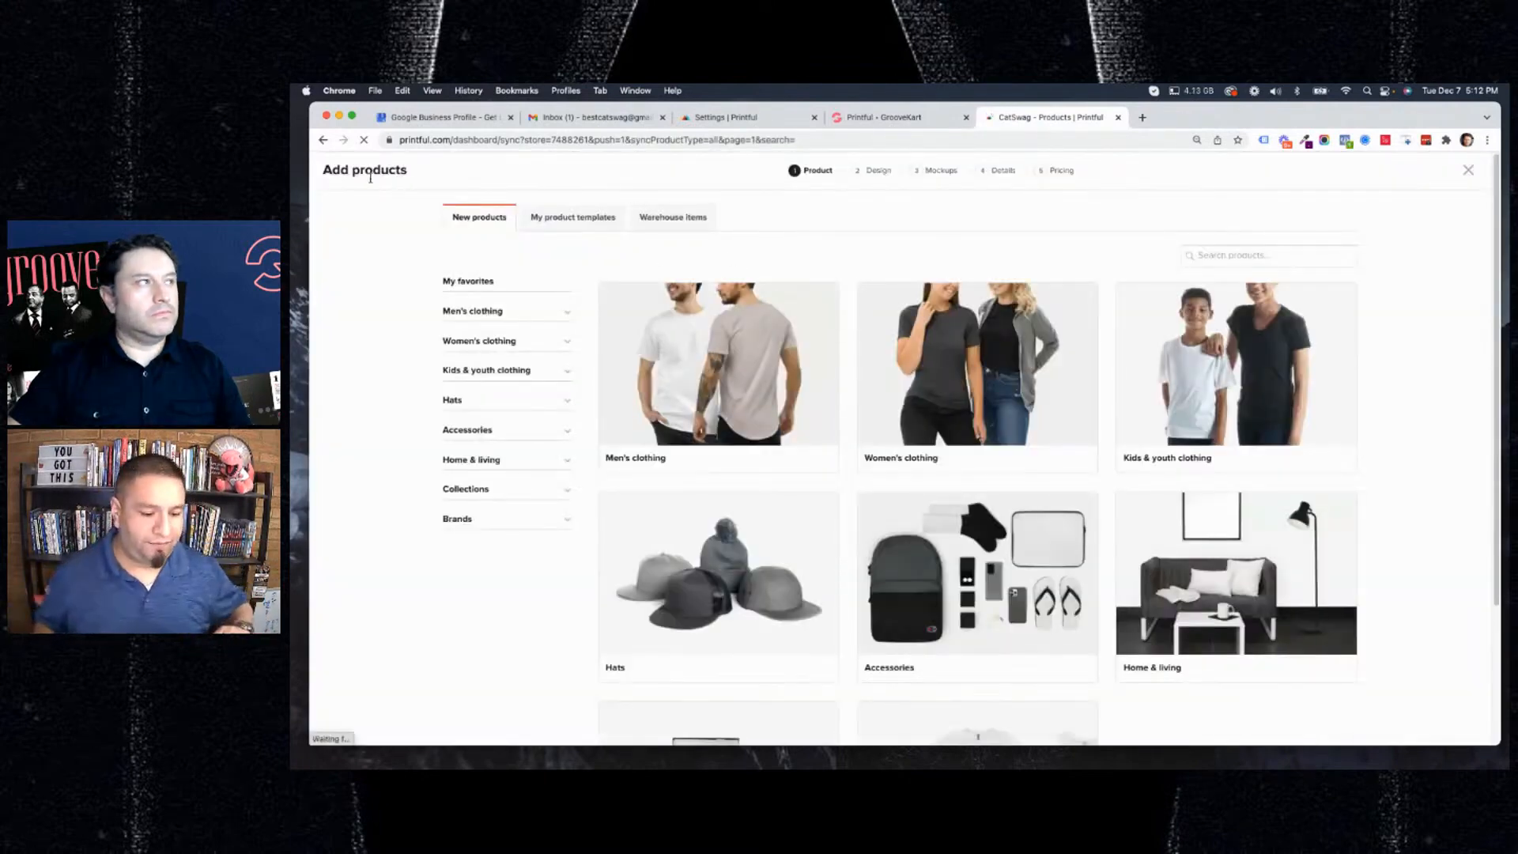
pyautogui.click(1470, 172)
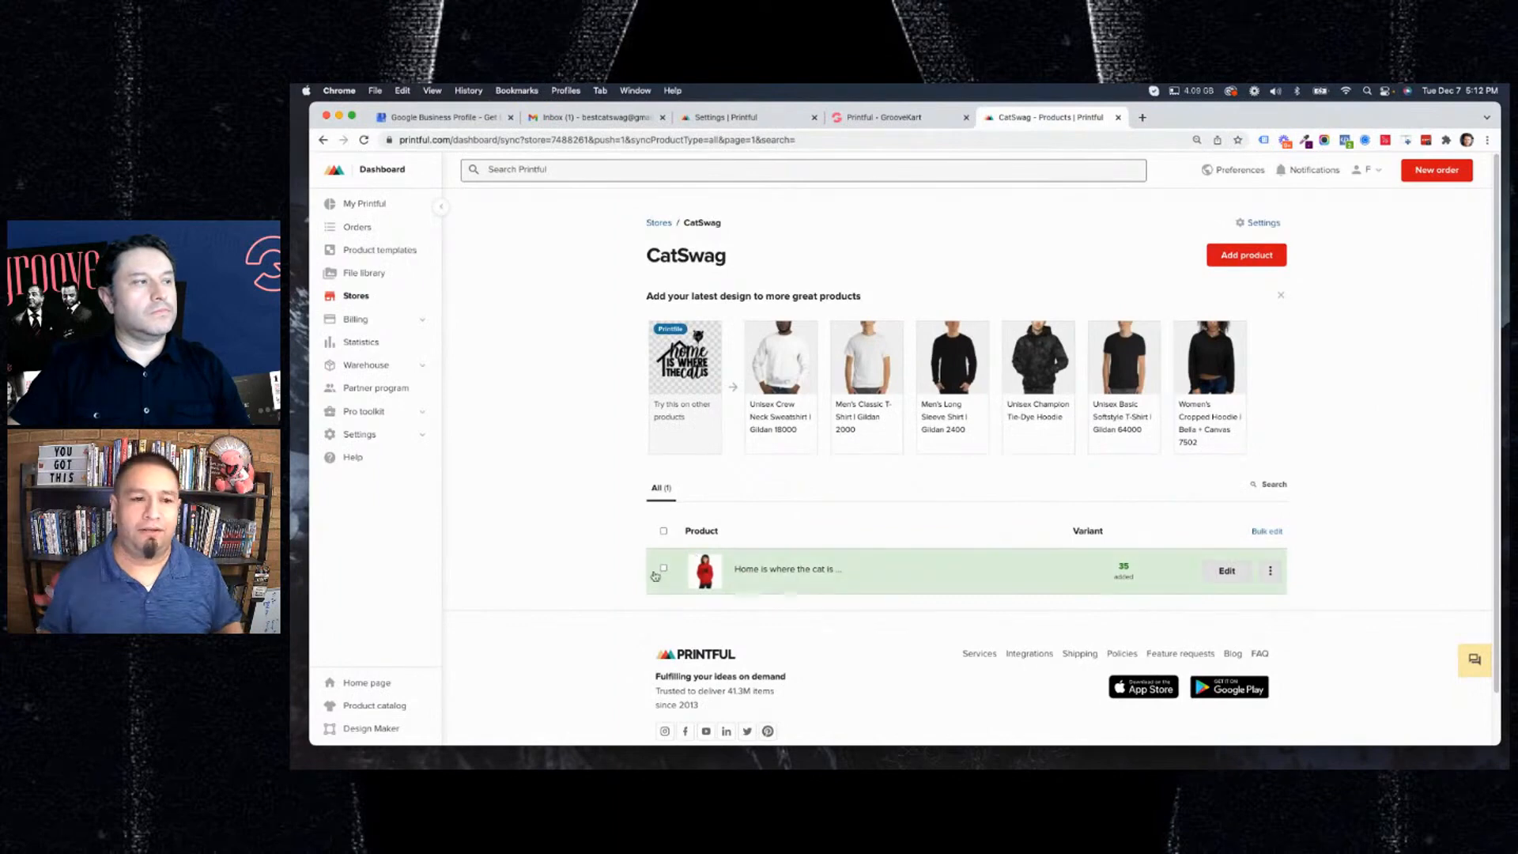
pyautogui.click(1269, 571)
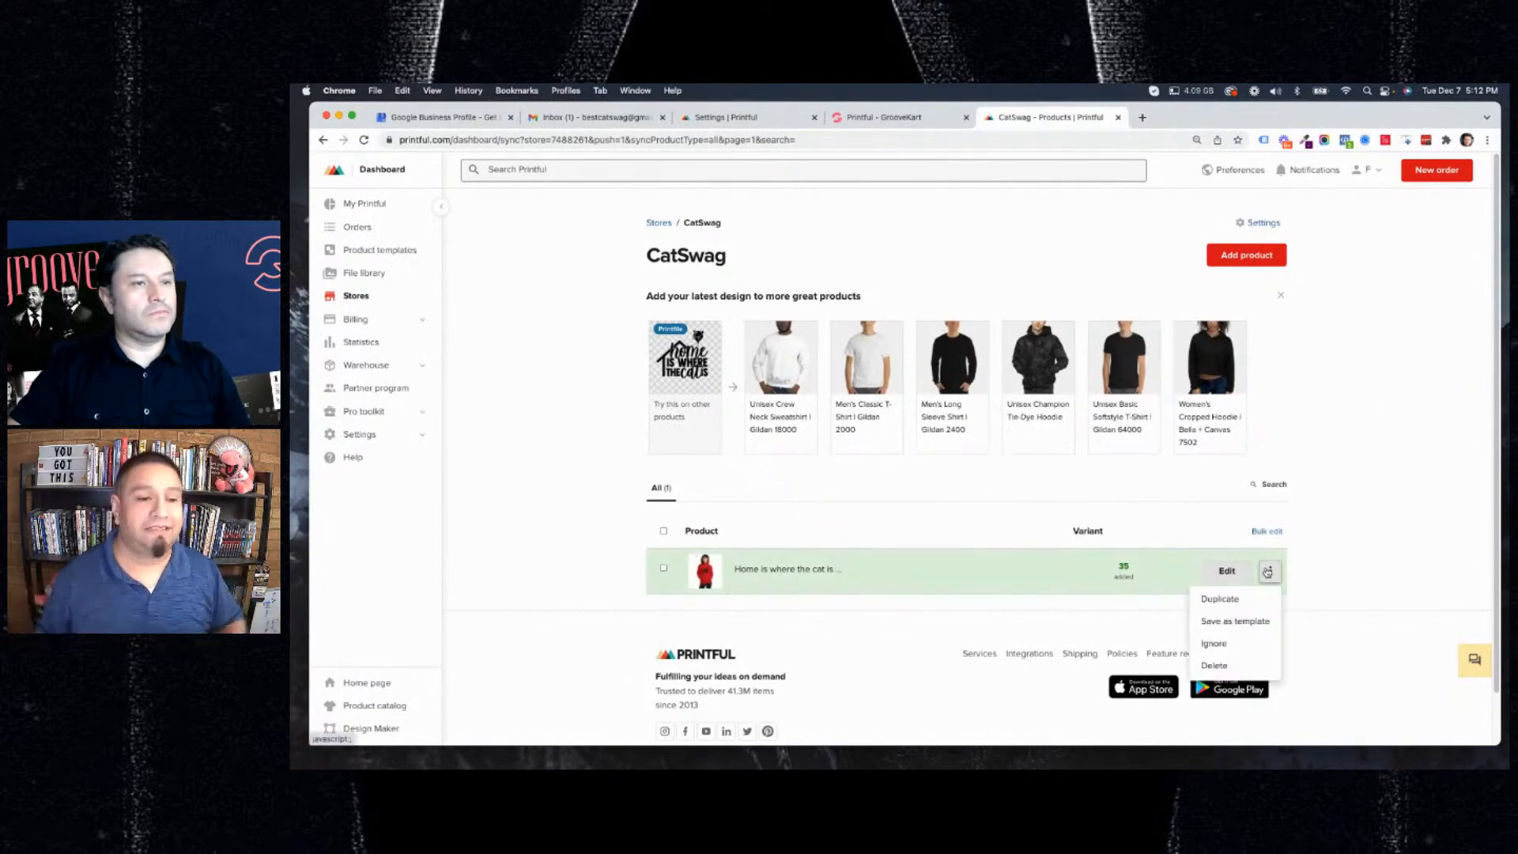
pyautogui.click(1347, 519)
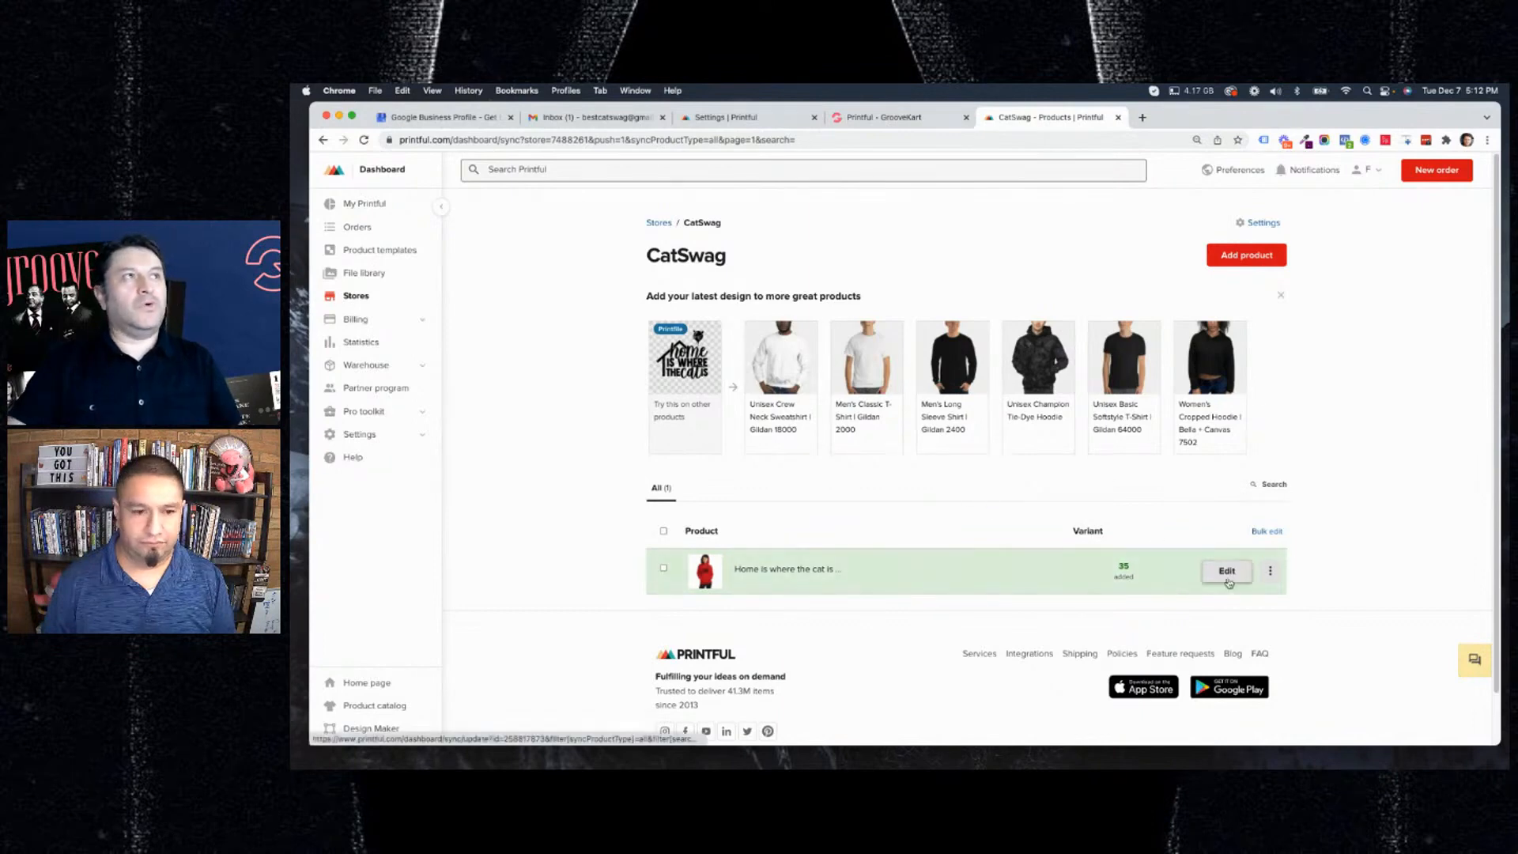
# Switch to GrooveKart, reload its Printful page and search the Printful products for "Home".
pyautogui.click(864, 120)
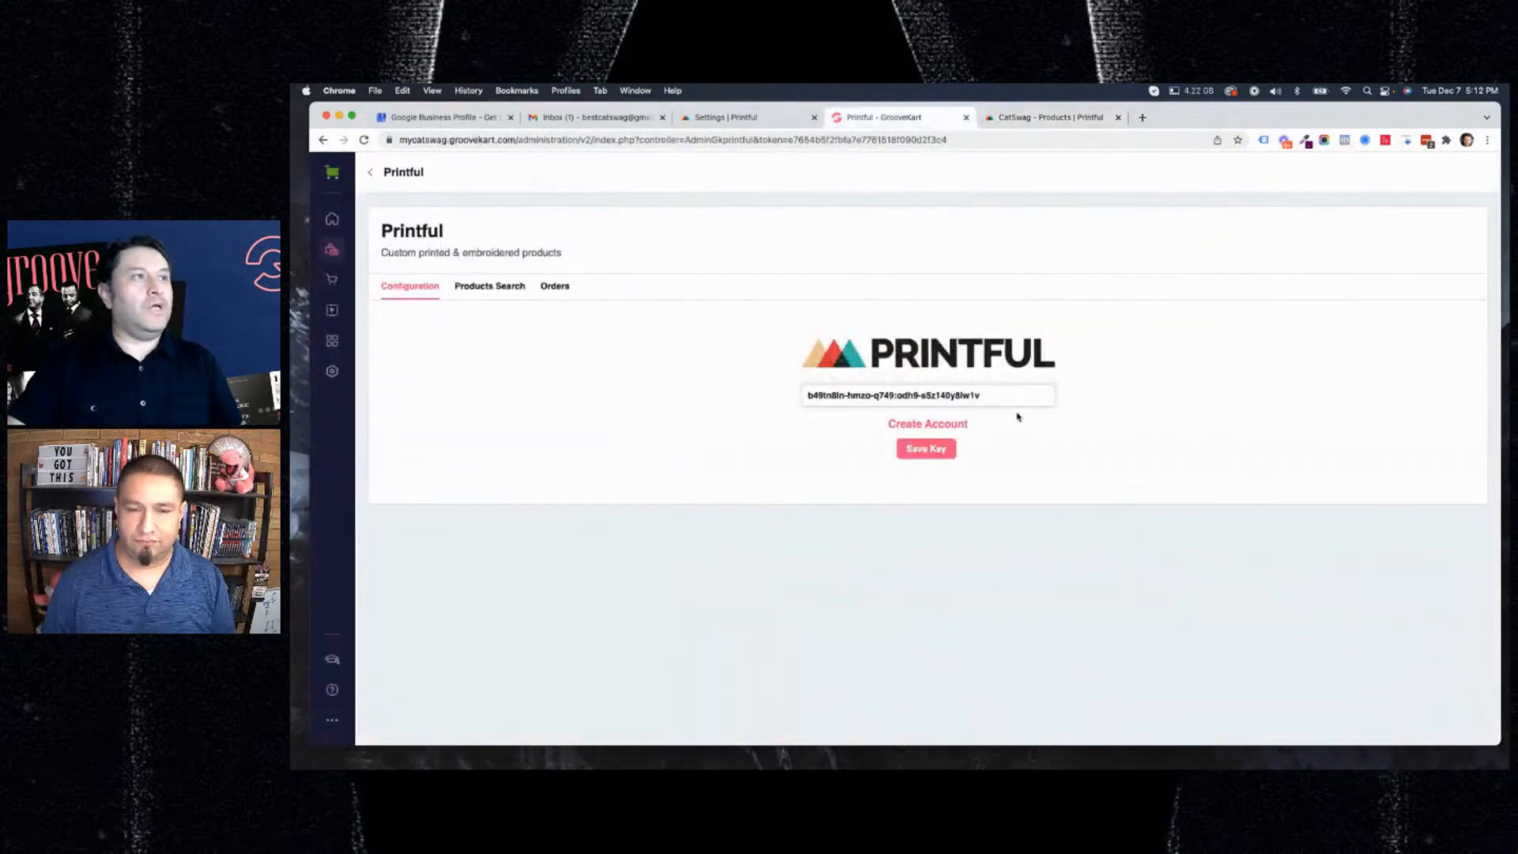
pyautogui.click(366, 140)
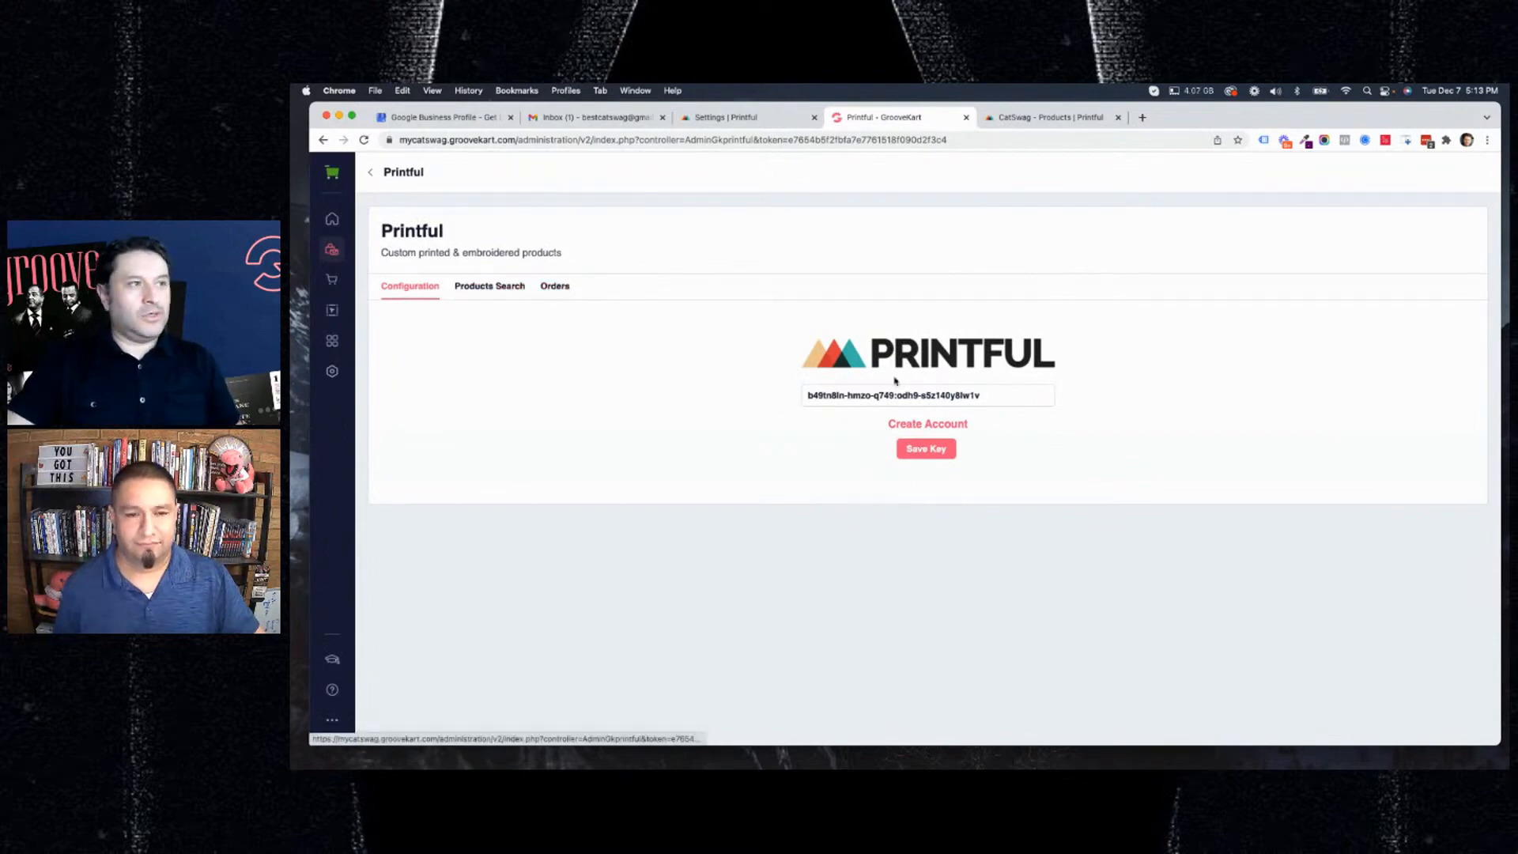
pyautogui.click(490, 289)
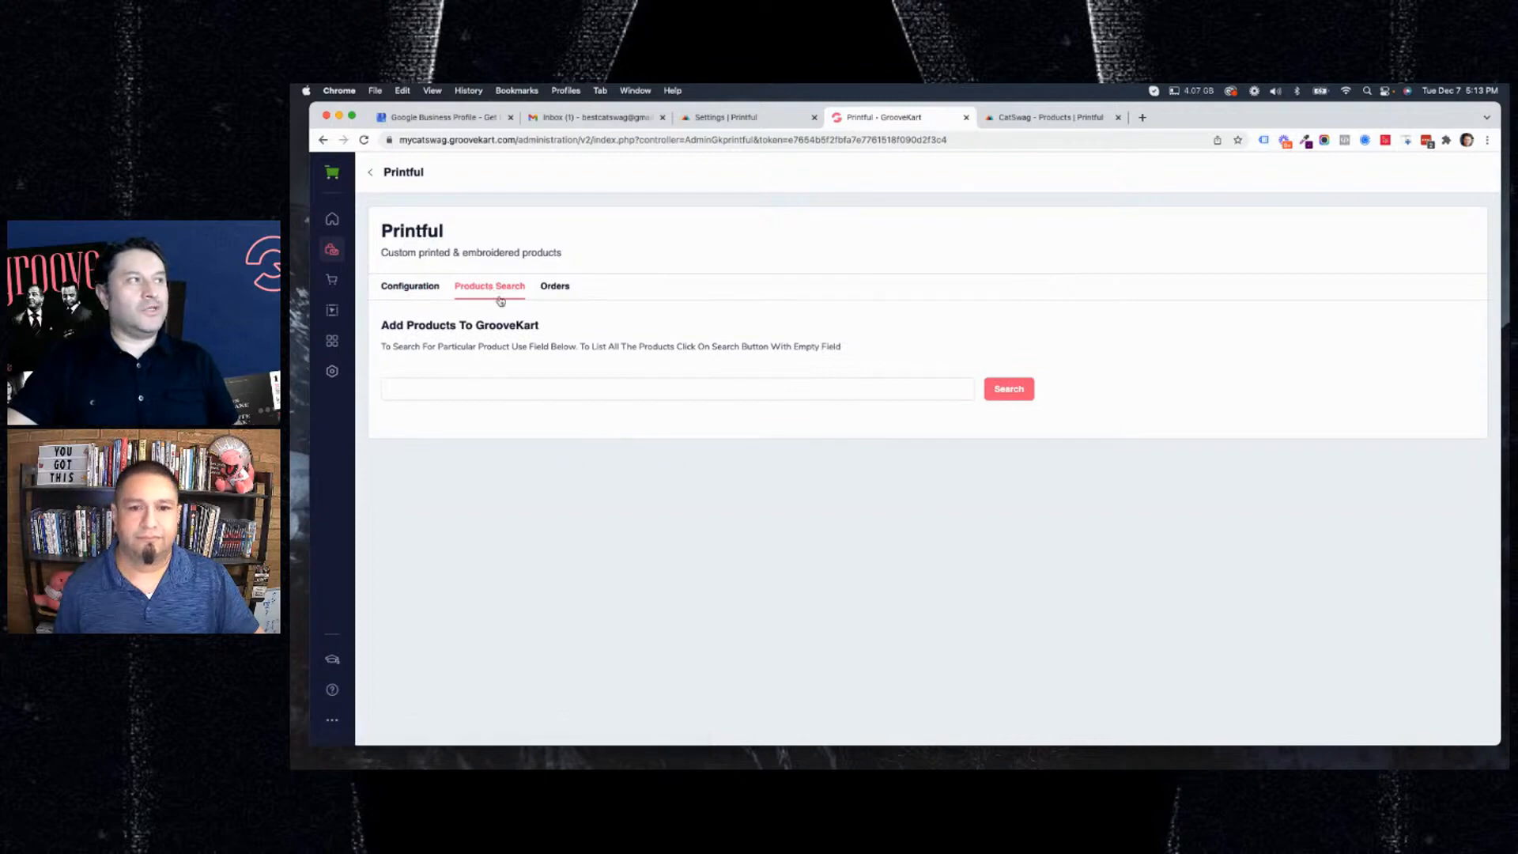
pyautogui.click(483, 392)
pyautogui.write('Home')
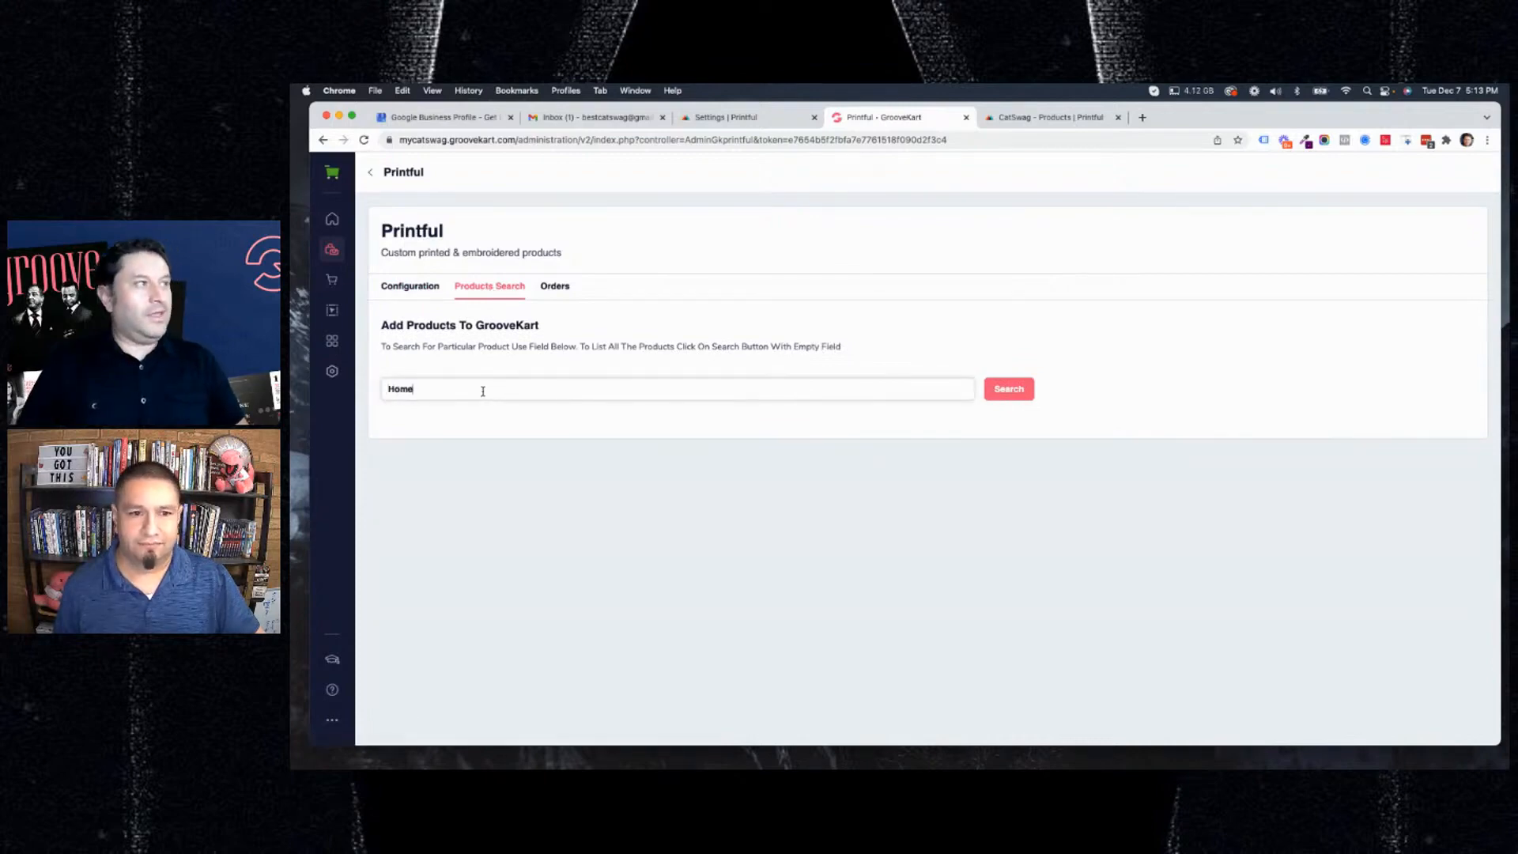
pyautogui.click(1006, 393)
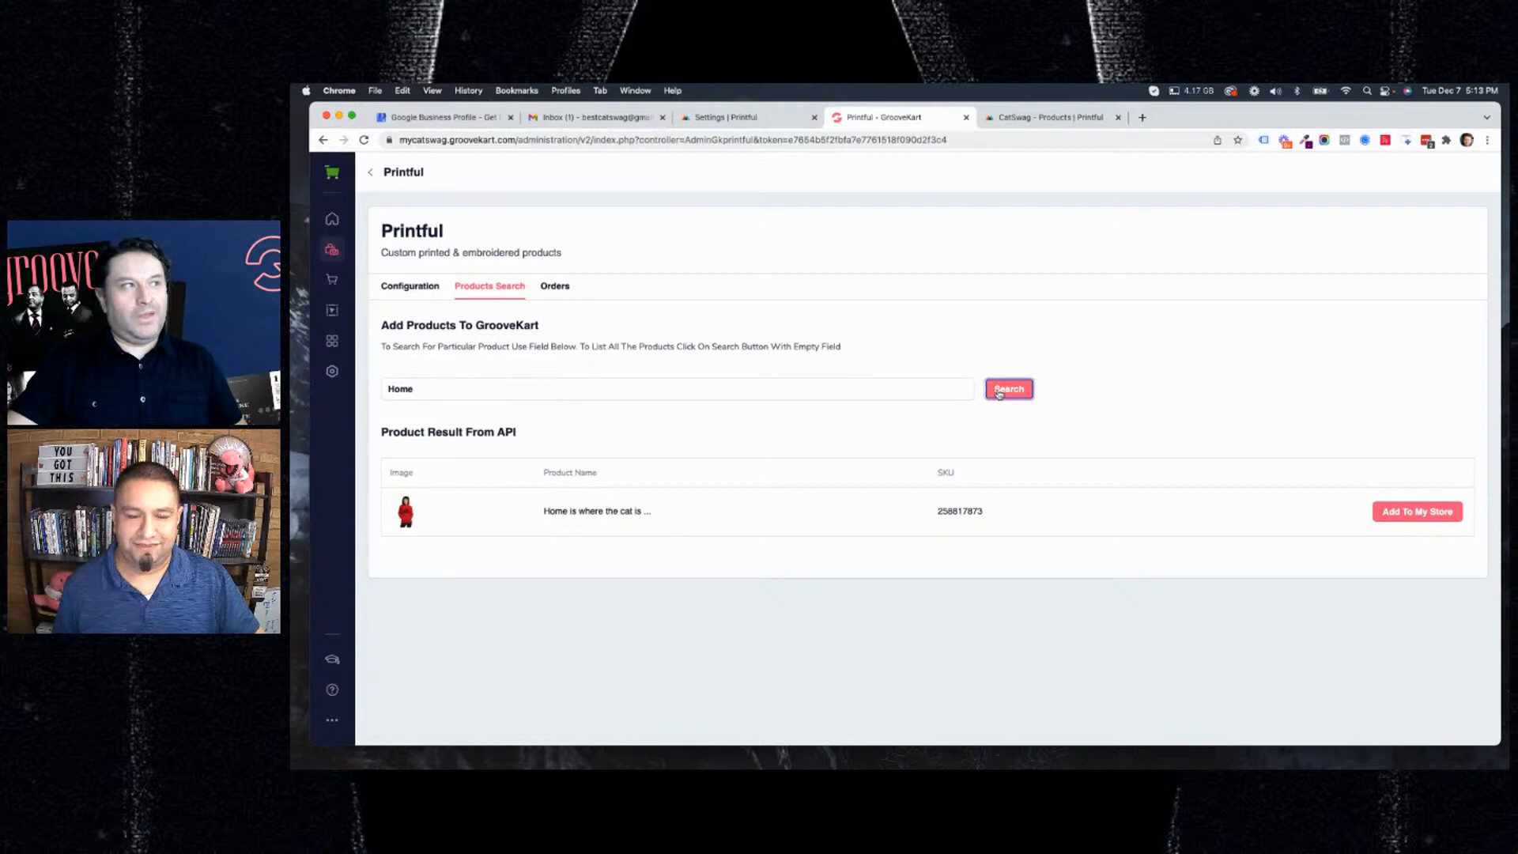
# Start adding the "Home is where the cat is ..." product to the GrooveKart store and review its variant prices.
pyautogui.moveTo(417, 389); pyautogui.dragTo(372, 388)
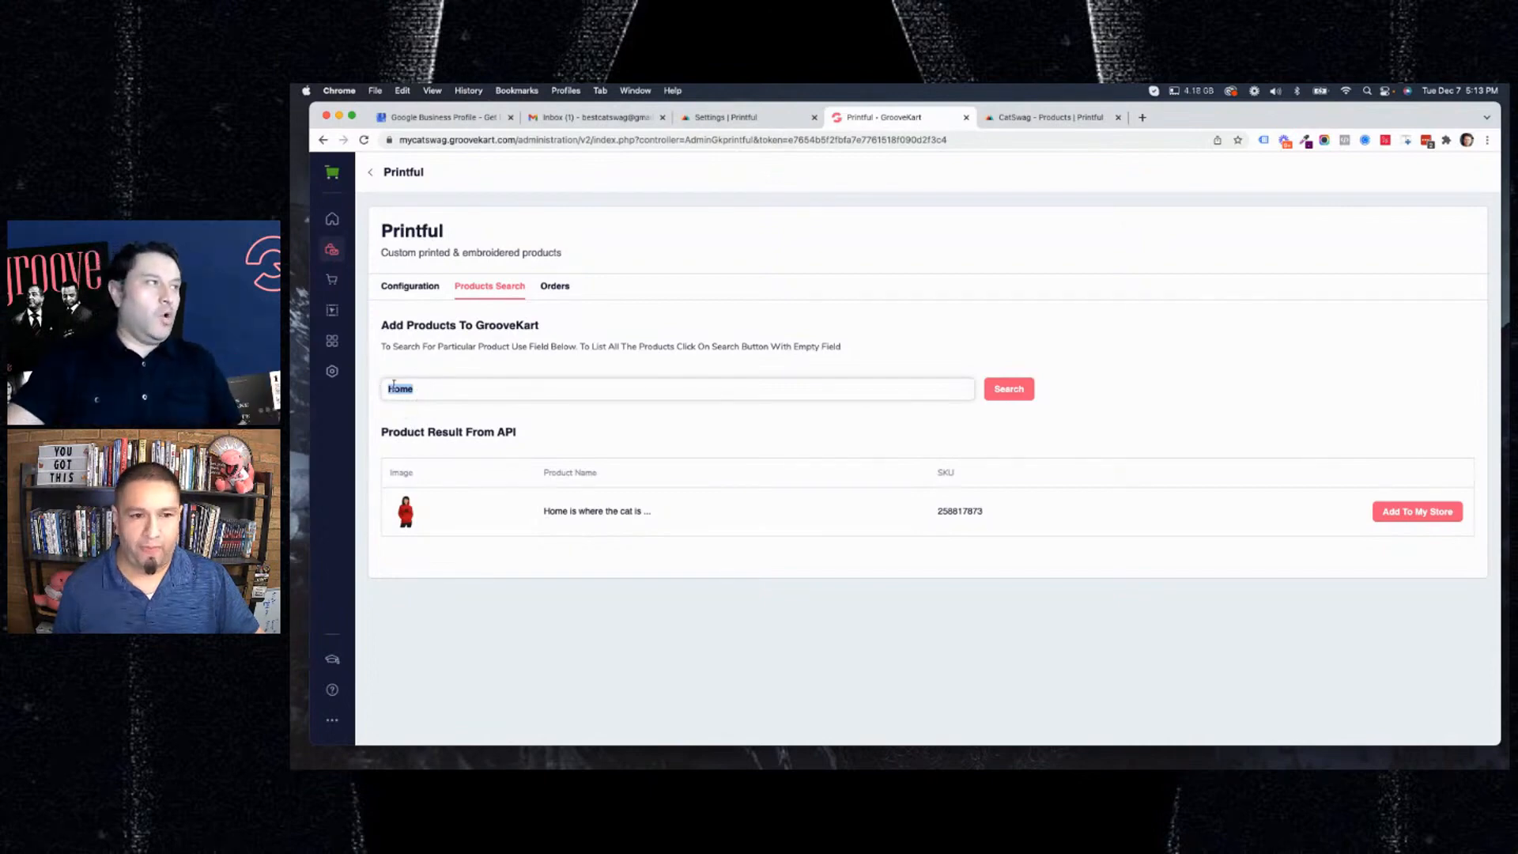
pyautogui.click(1427, 514)
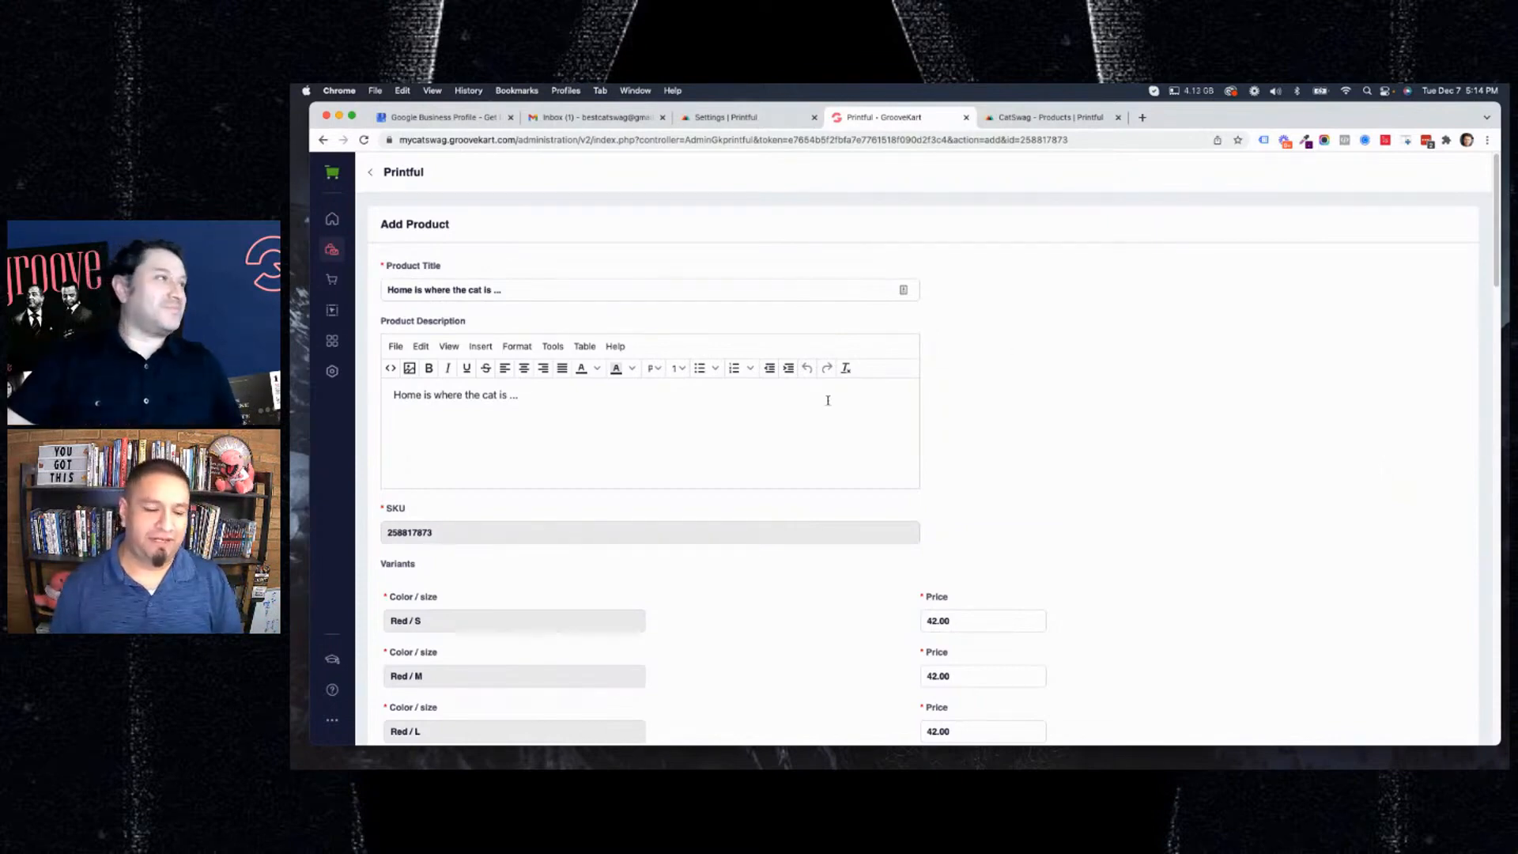
pyautogui.scroll(-2, 755, 403)
pyautogui.scroll(-6, 751, 411)
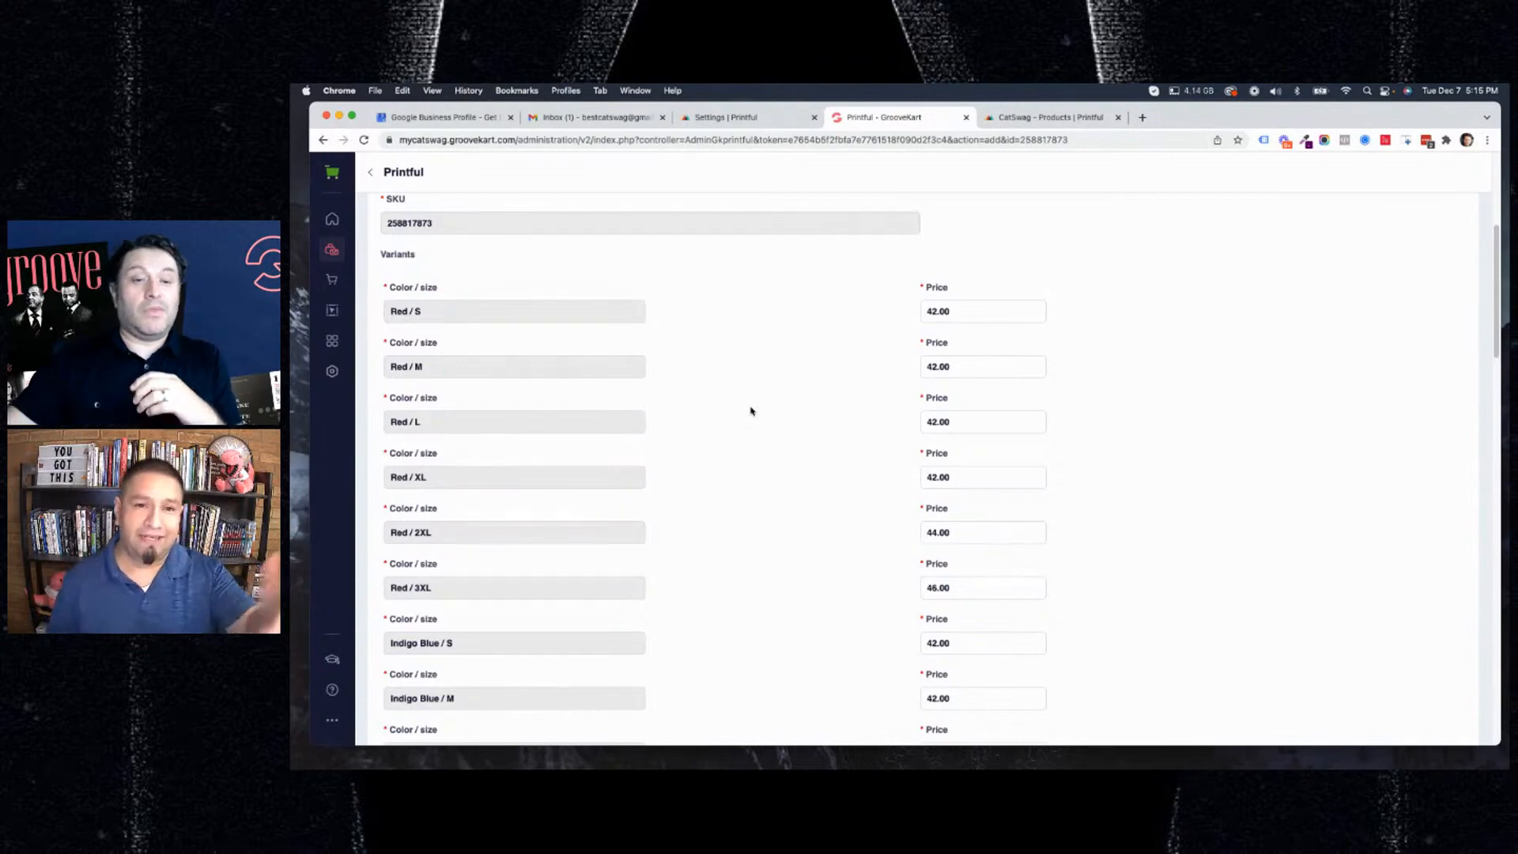
pyautogui.scroll(1, 842, 342)
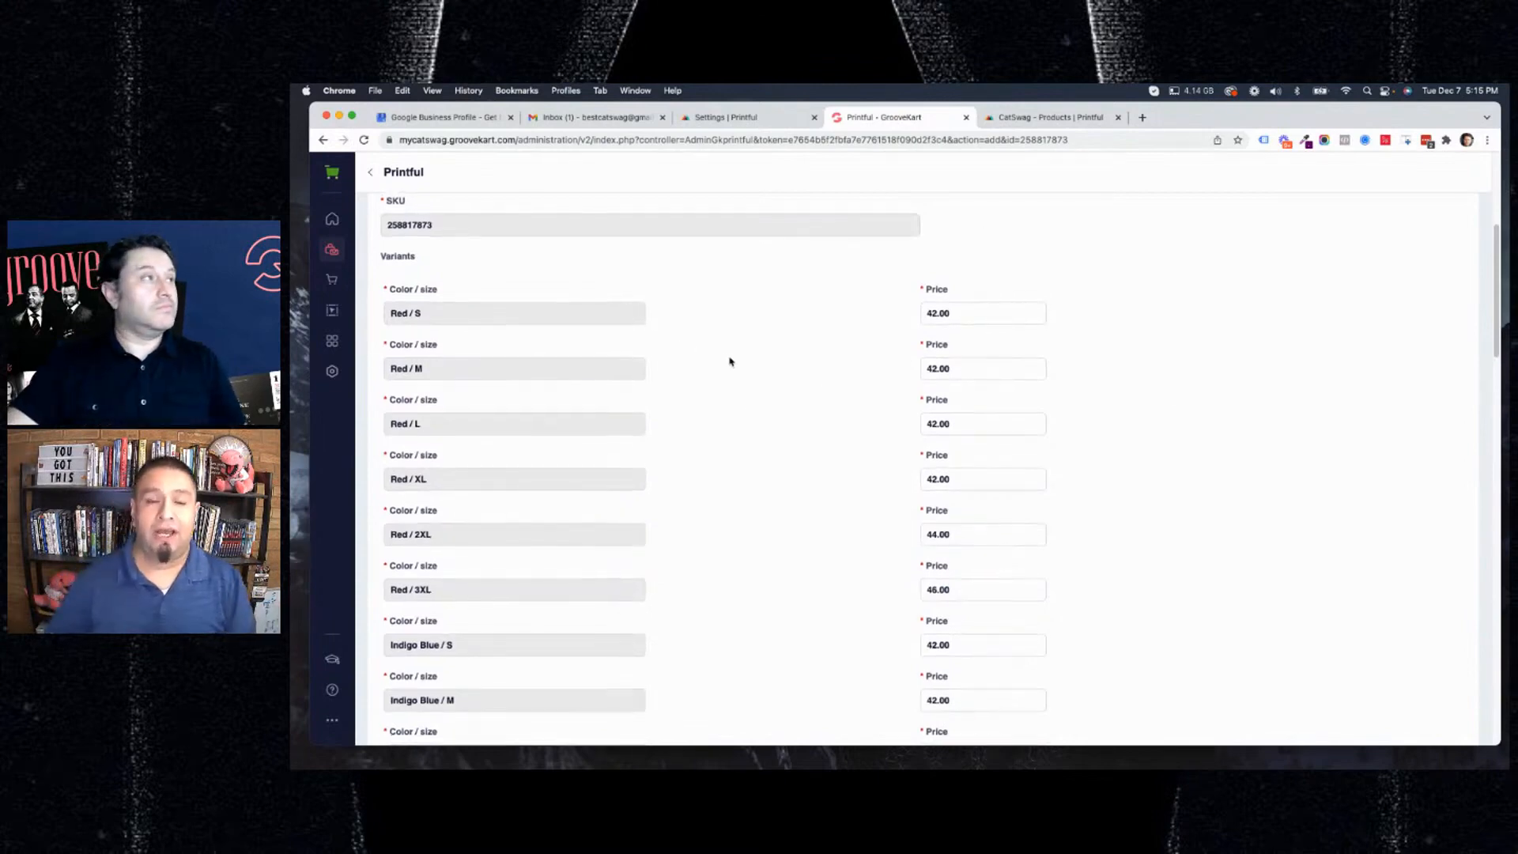
pyautogui.scroll(-2, 728, 359)
pyautogui.scroll(-15, 970, 391)
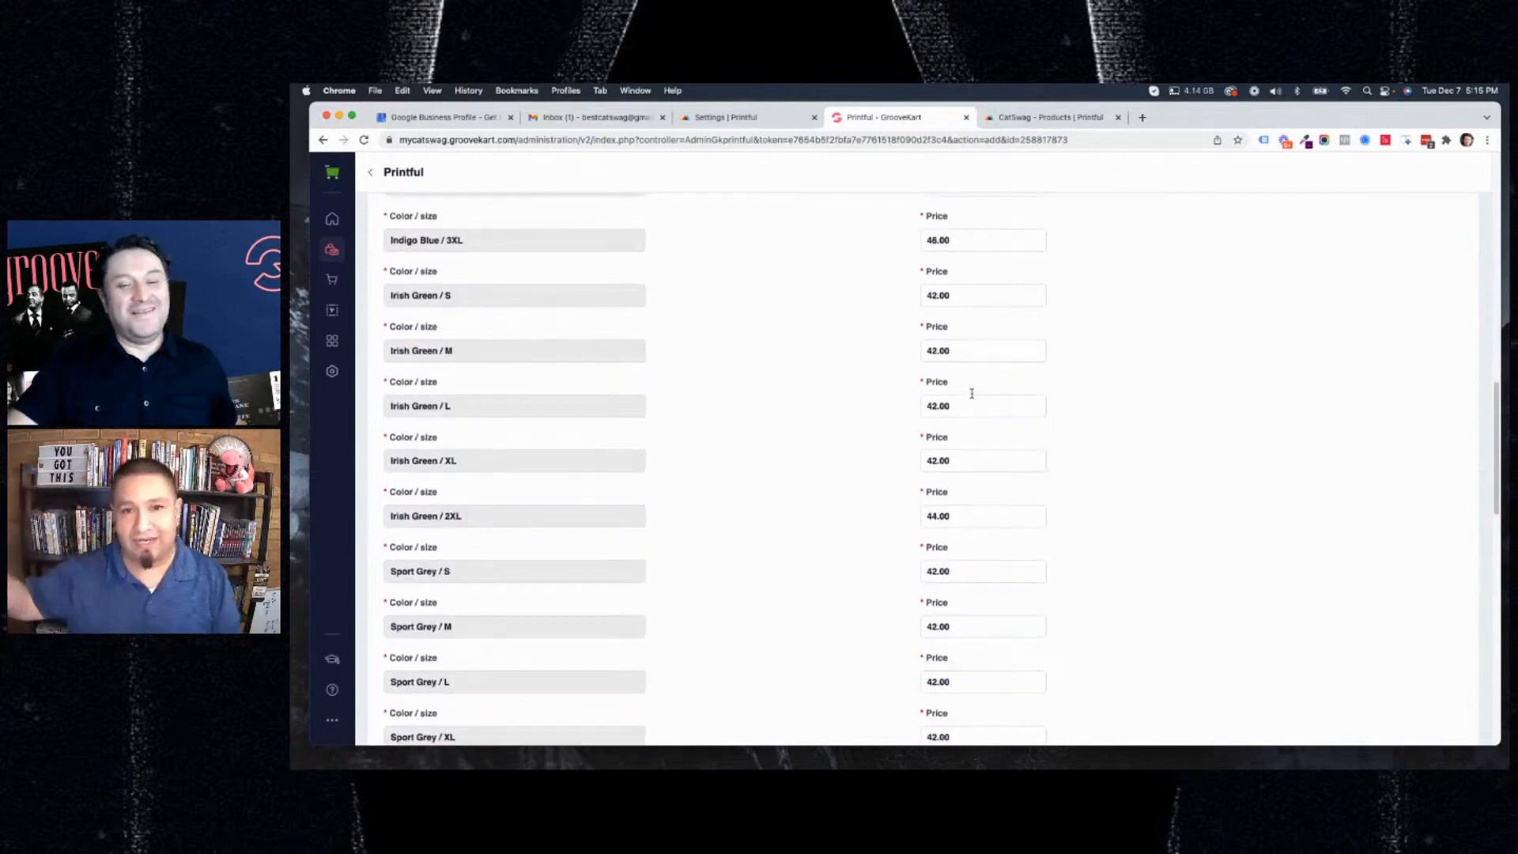
pyautogui.scroll(20, 972, 393)
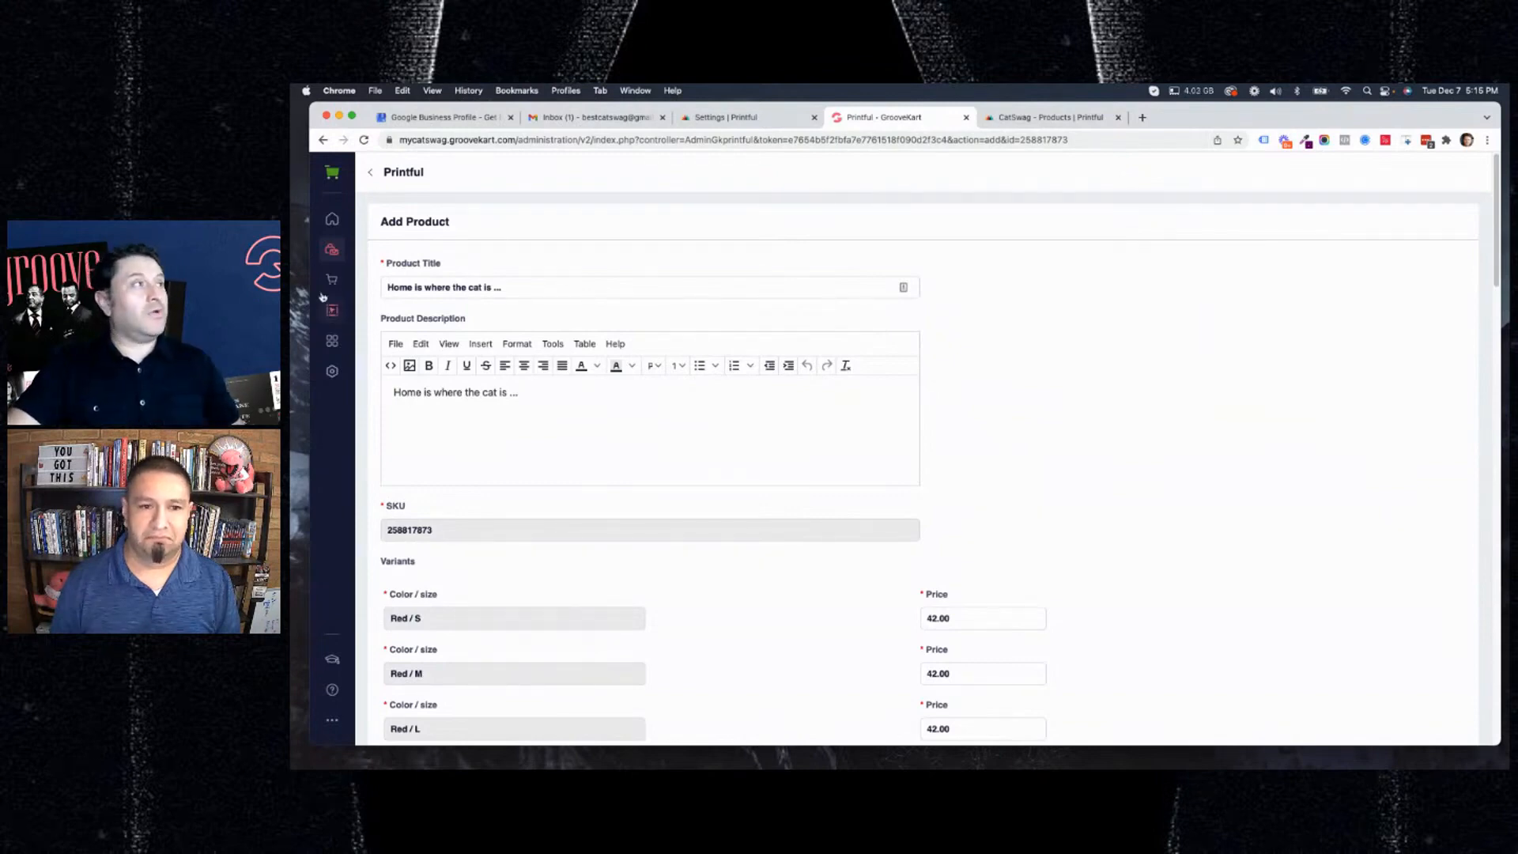
# Open GrooveKart's product Categories page in a new browser tab and switch to it.
pyautogui.rightClick(336, 253)
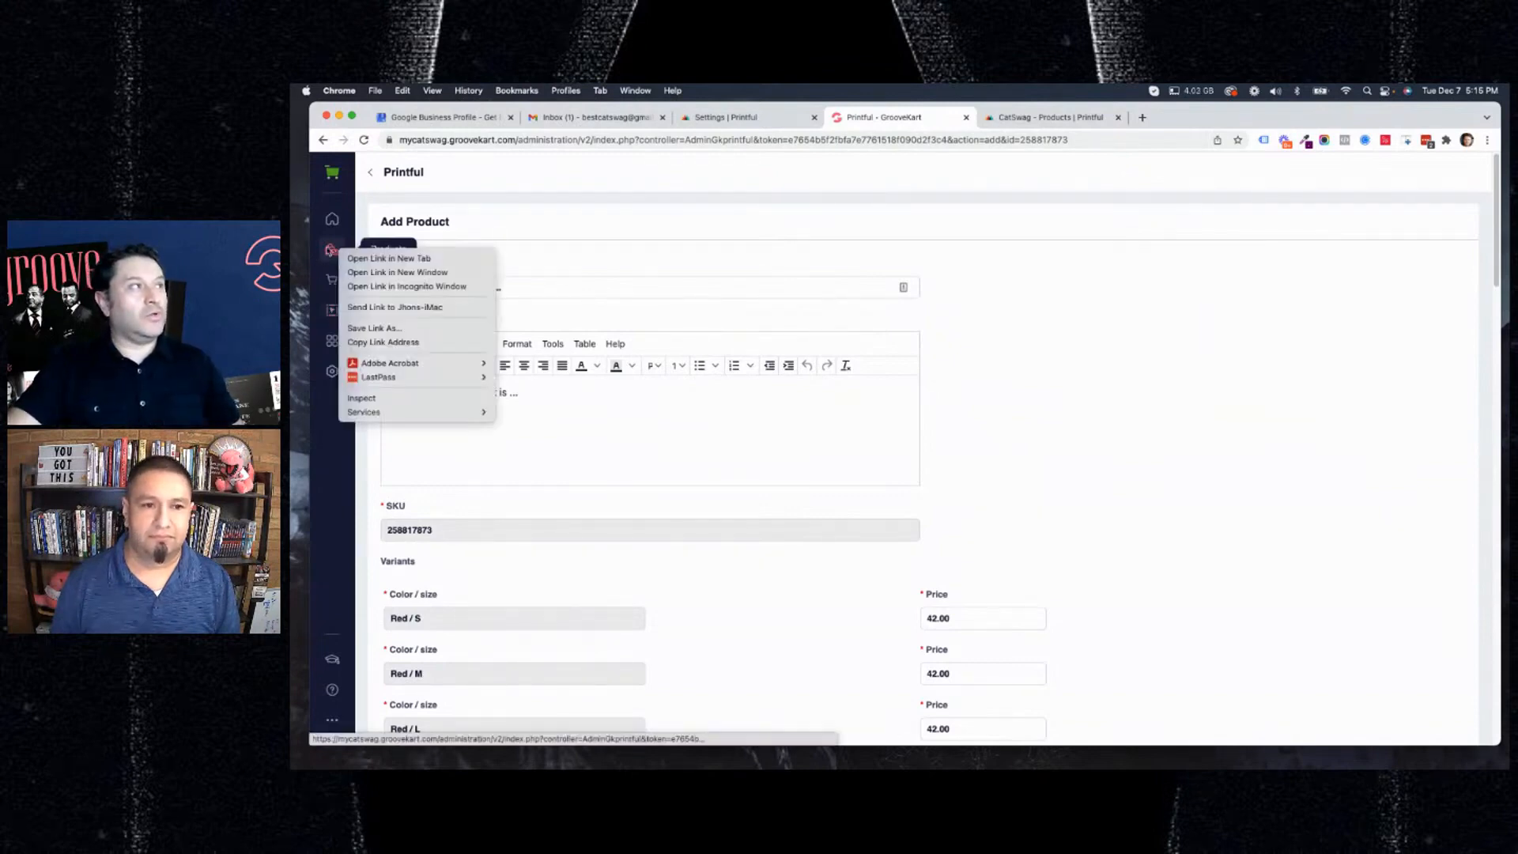
pyautogui.press('Escape')
pyautogui.click(332, 254)
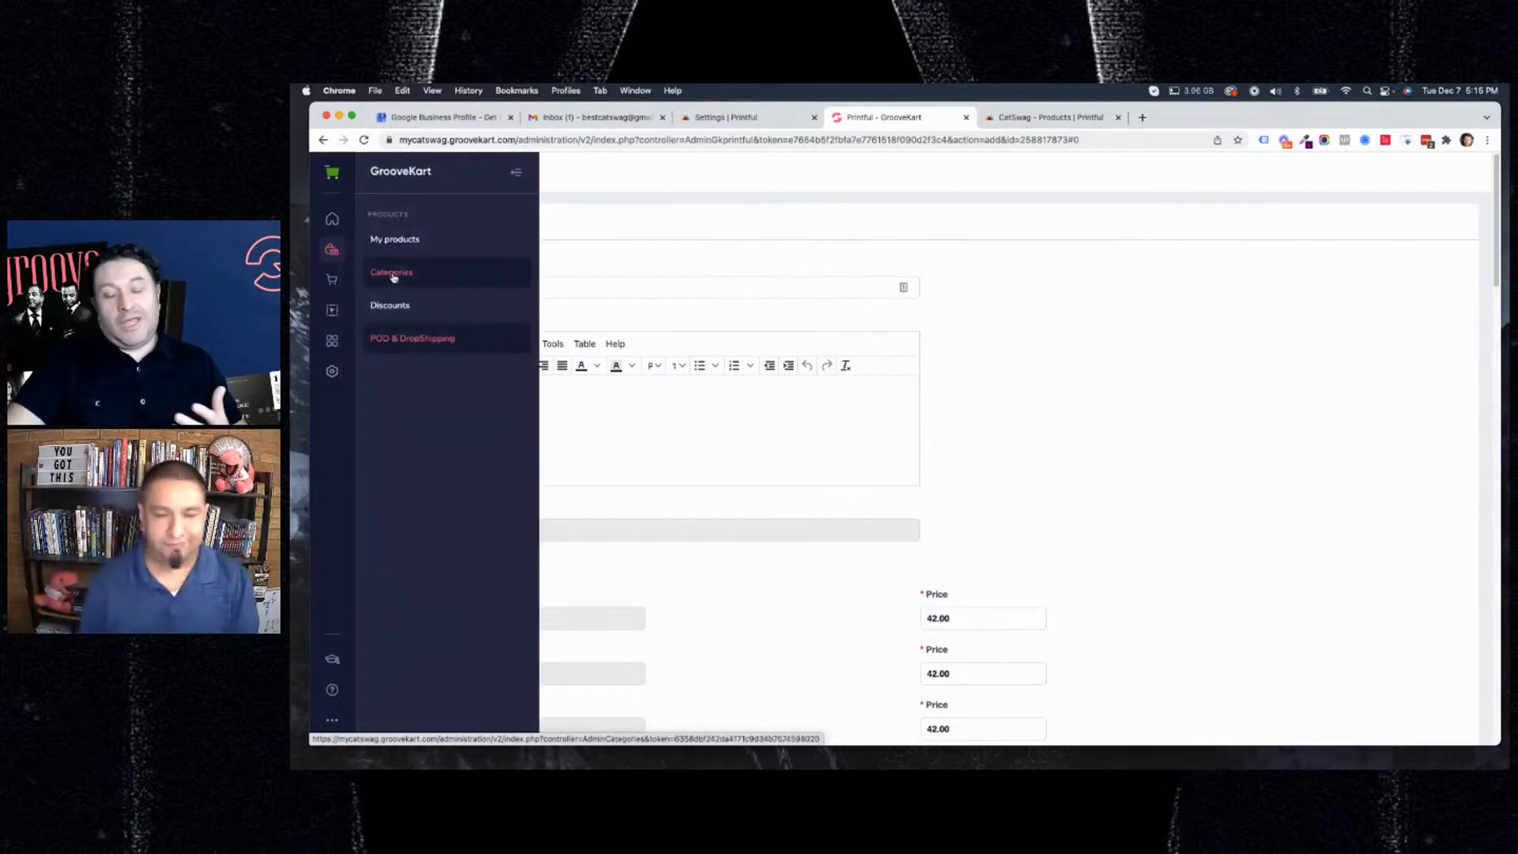
pyautogui.rightClick(394, 277)
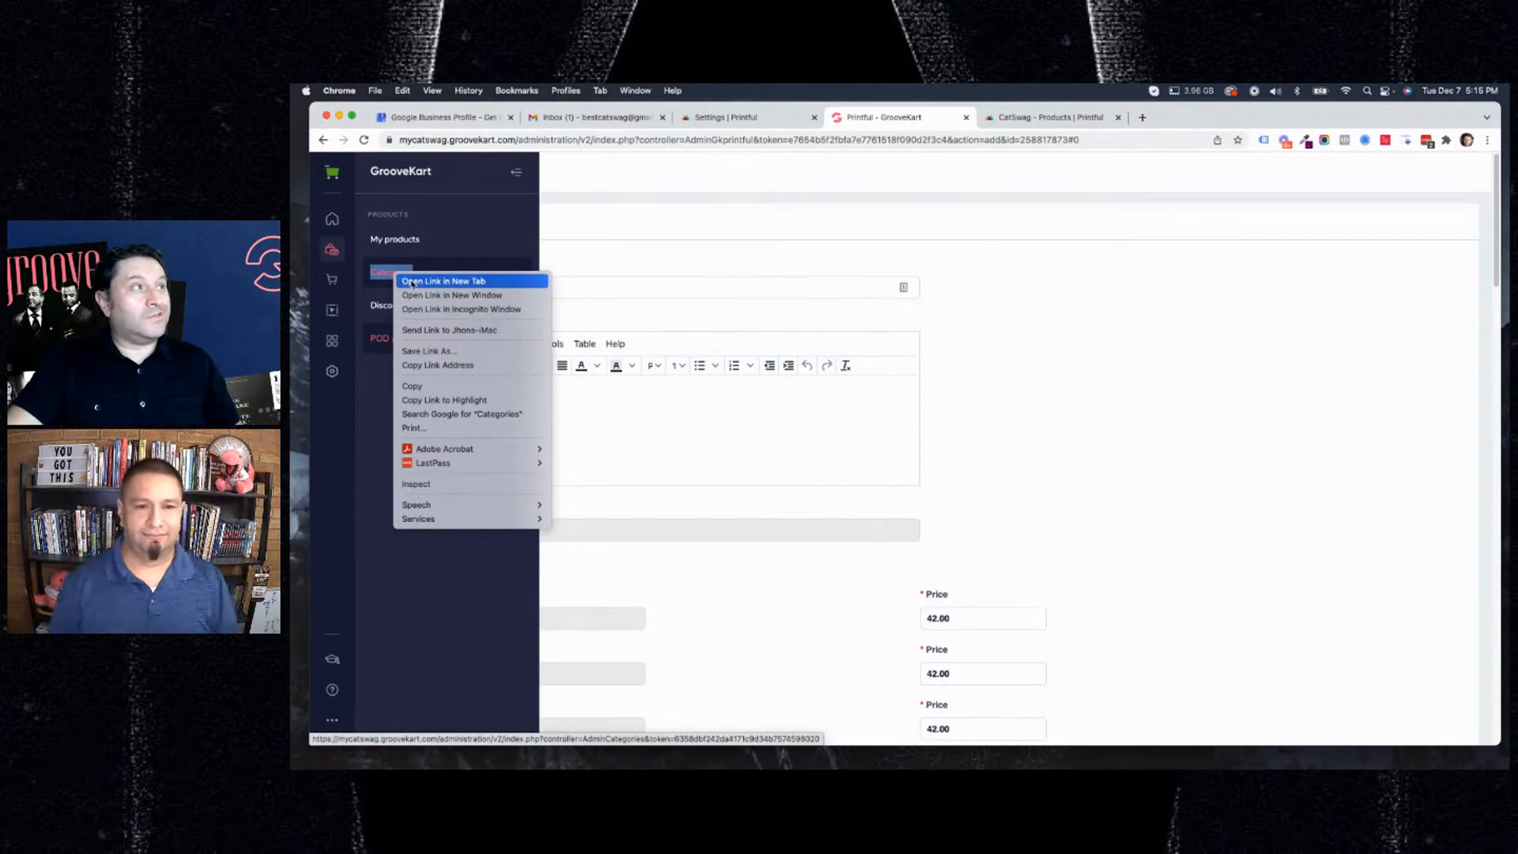
pyautogui.click(423, 284)
pyautogui.click(1025, 120)
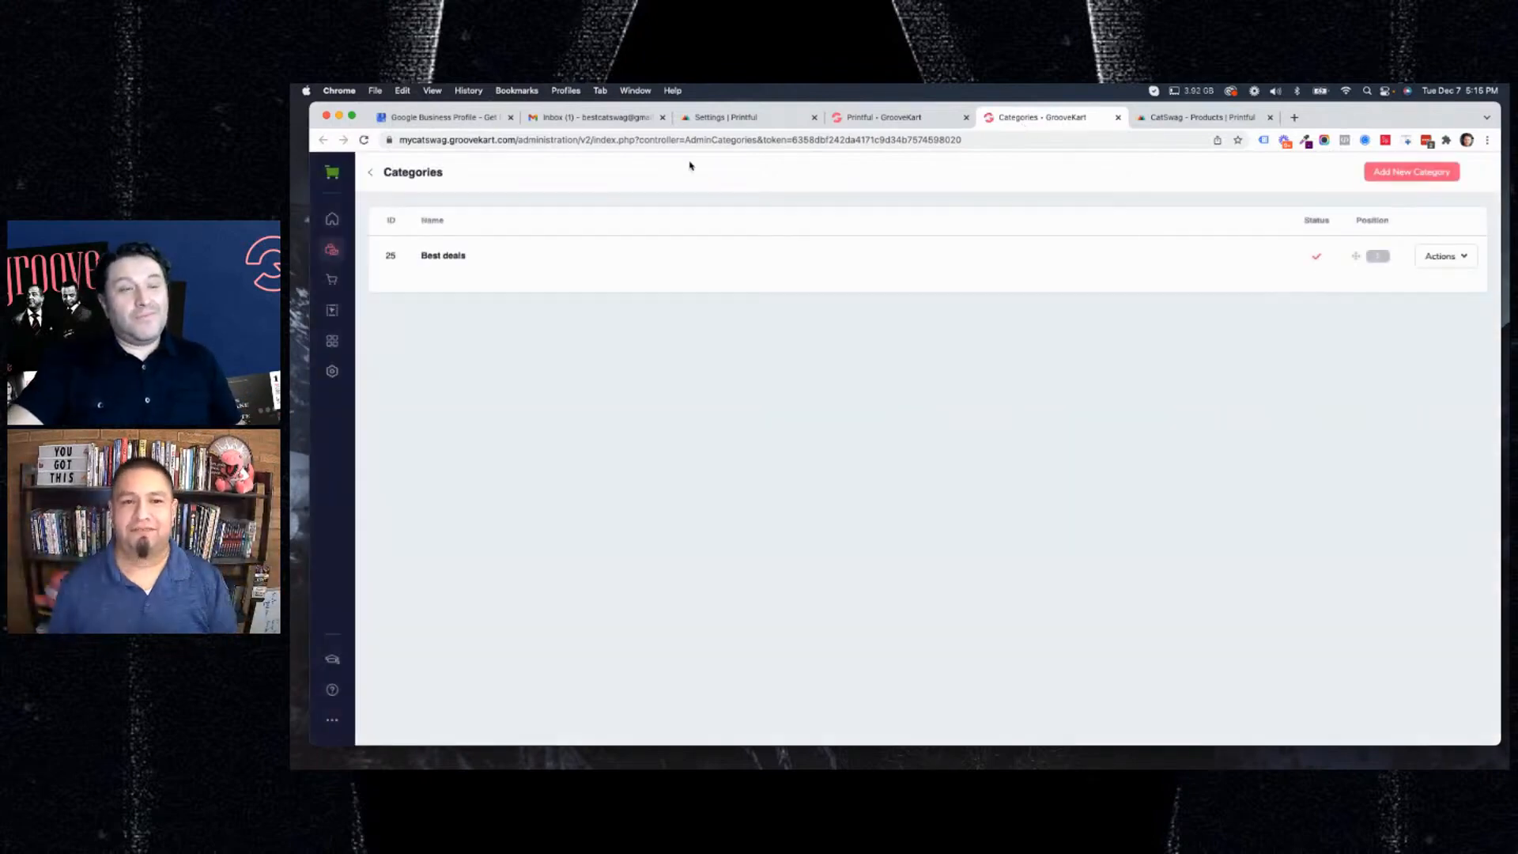
# Start a new product category and name it "Womens Hoodies".
pyautogui.click(1408, 177)
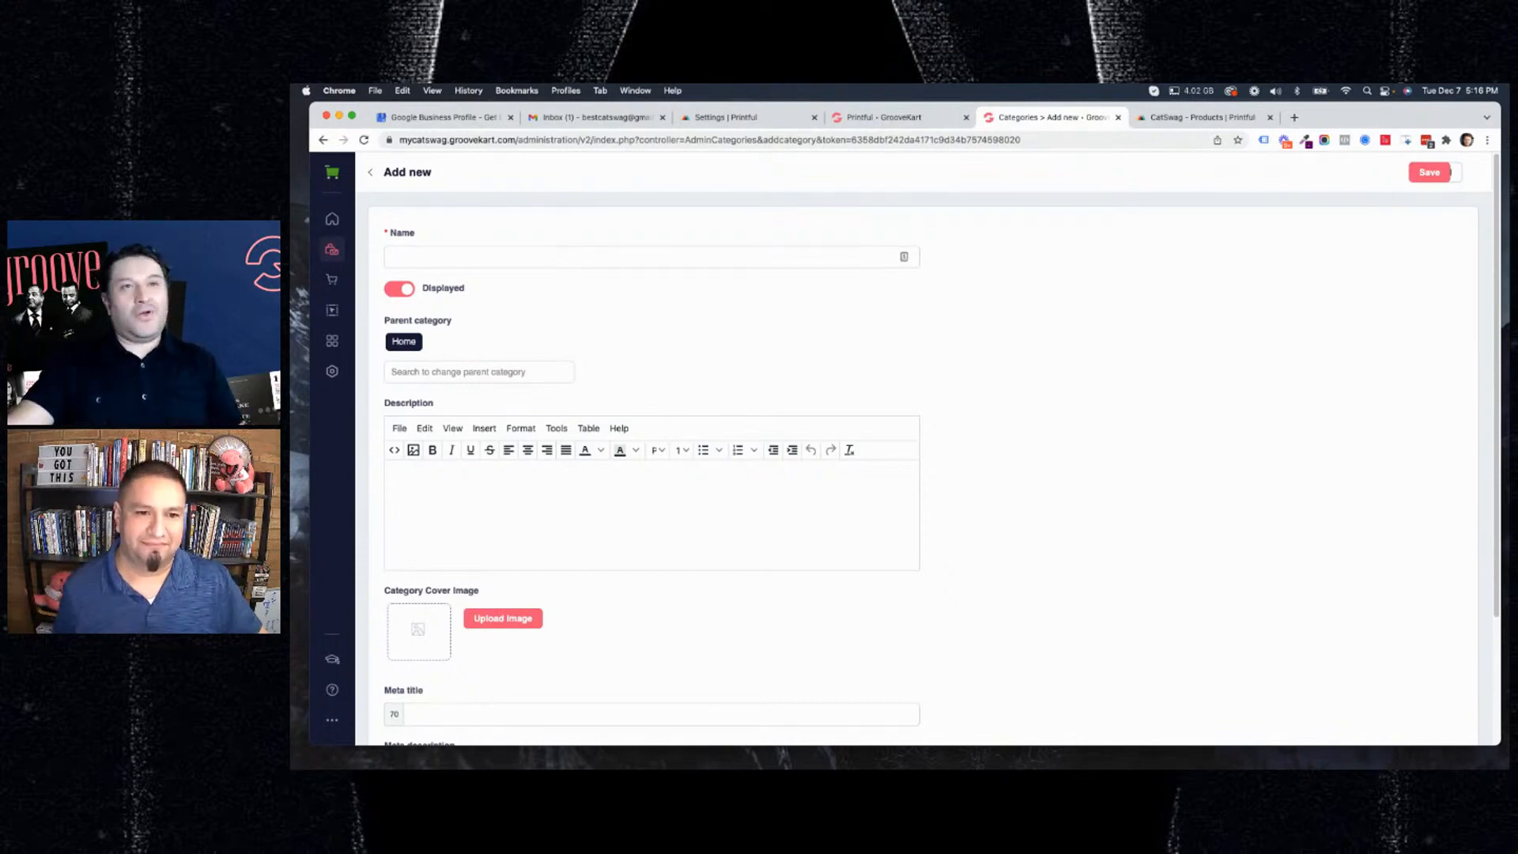
pyautogui.click(555, 265)
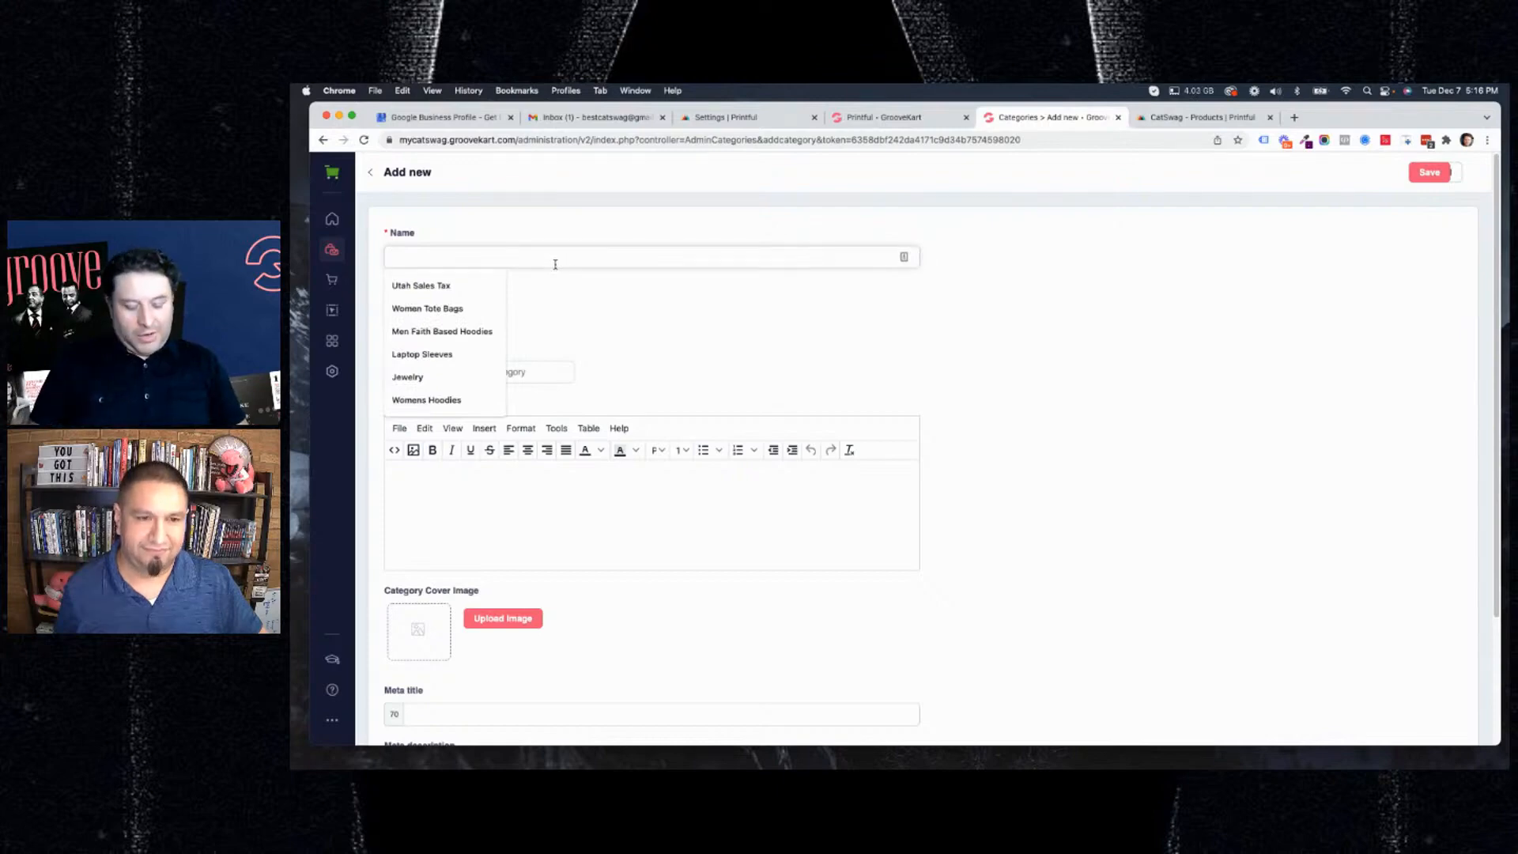
pyautogui.write('Womens H')
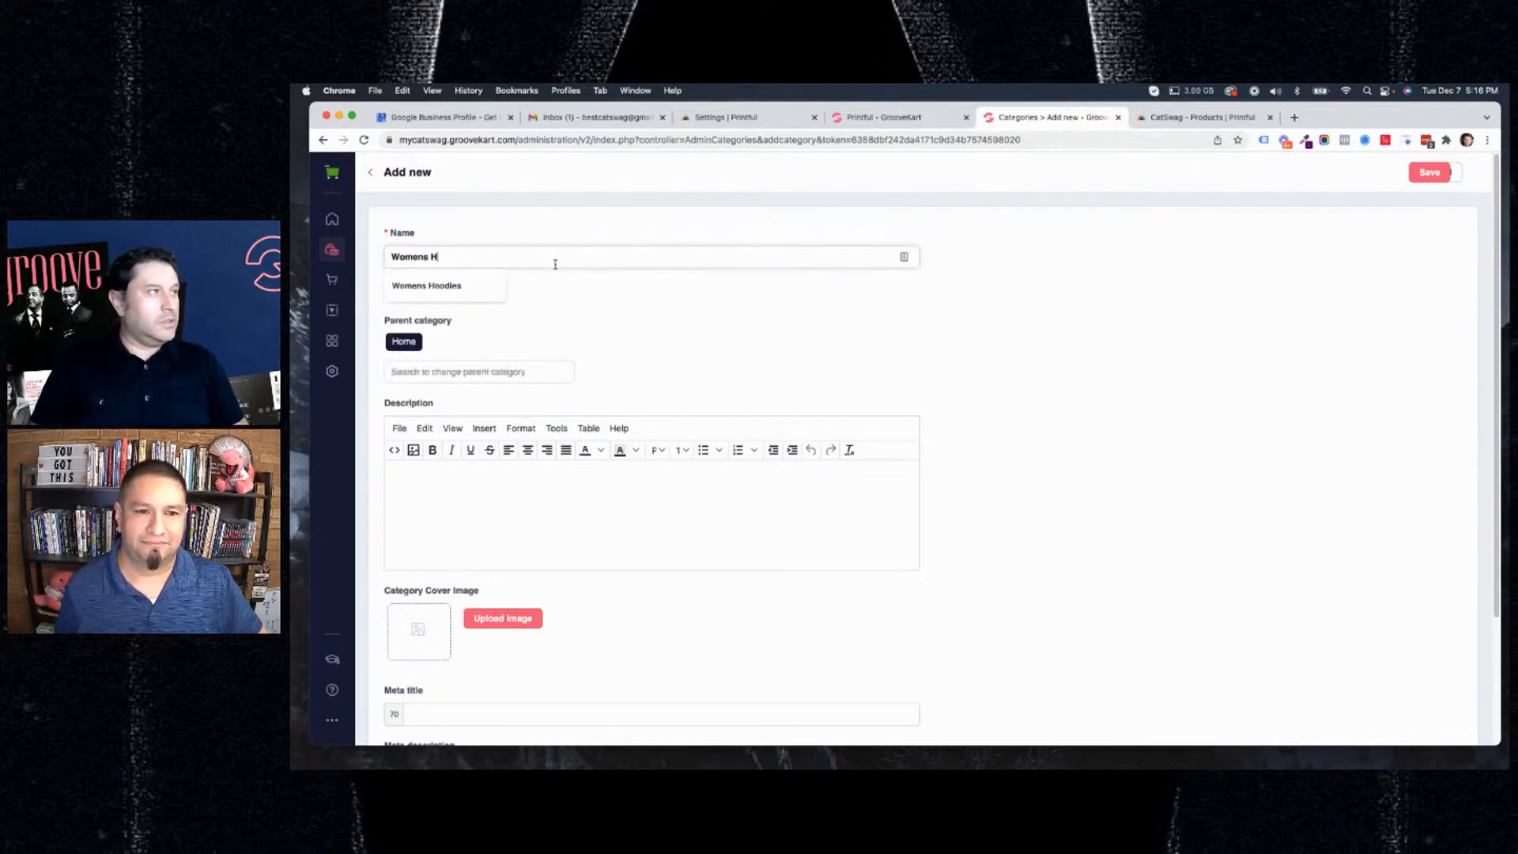
pyautogui.write('o')
pyautogui.press('Down')
pyautogui.press('Return')
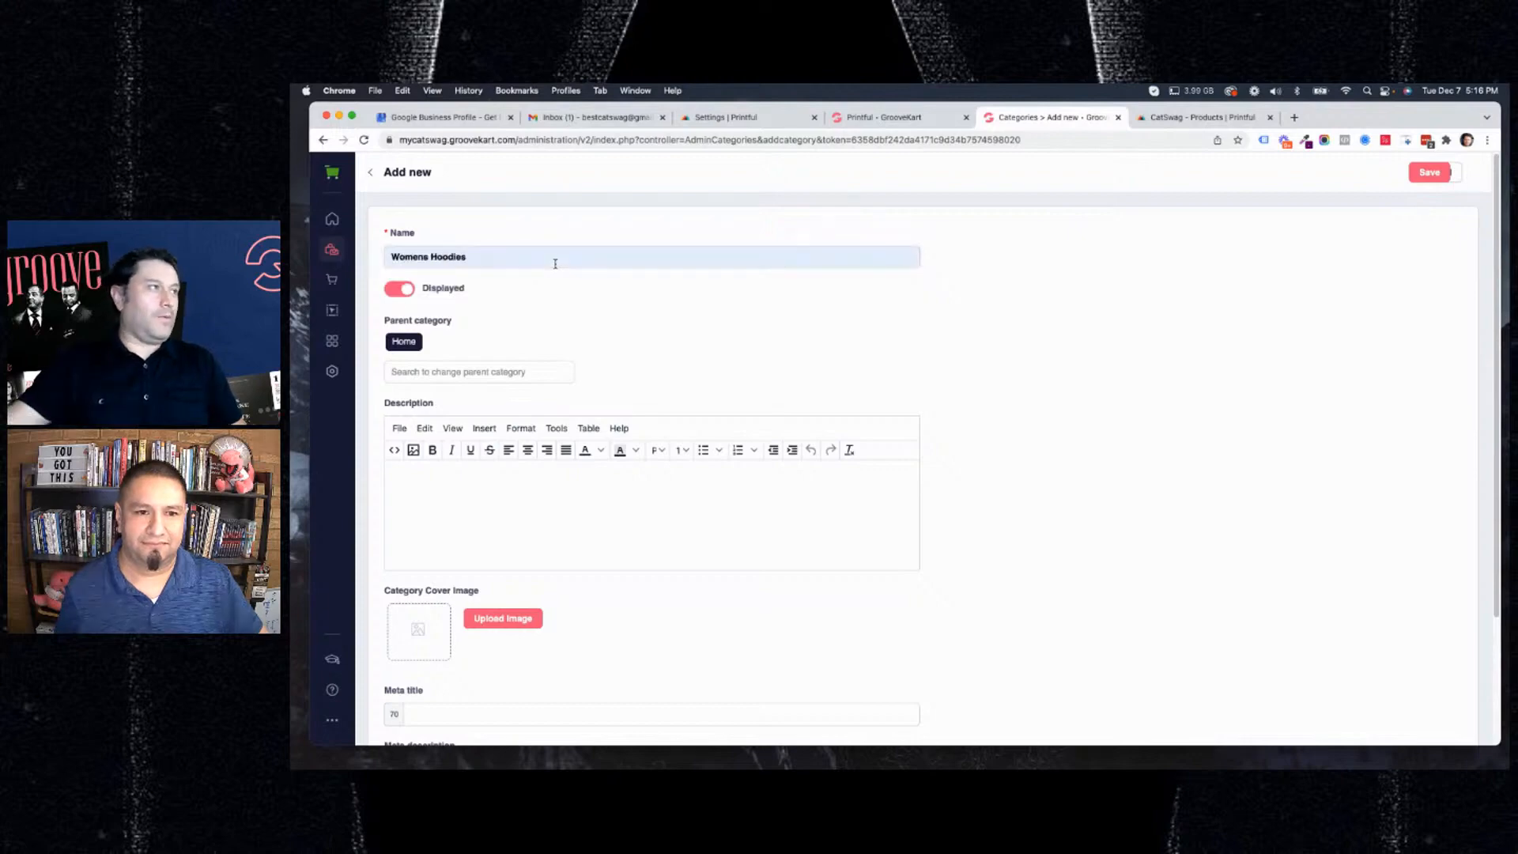
# Enter "Womens Hoodies" as the category description and correct its spelling to "Women's Hoodies".
pyautogui.click(496, 371)
pyautogui.click(544, 498)
pyautogui.write('WElcom')
pyautogui.press('BackSpace')
pyautogui.press('BackSpace')
pyautogui.press('BackSpace')
pyautogui.press('BackSpace')
pyautogui.press('BackSpace')
pyautogui.press('BackSpace')
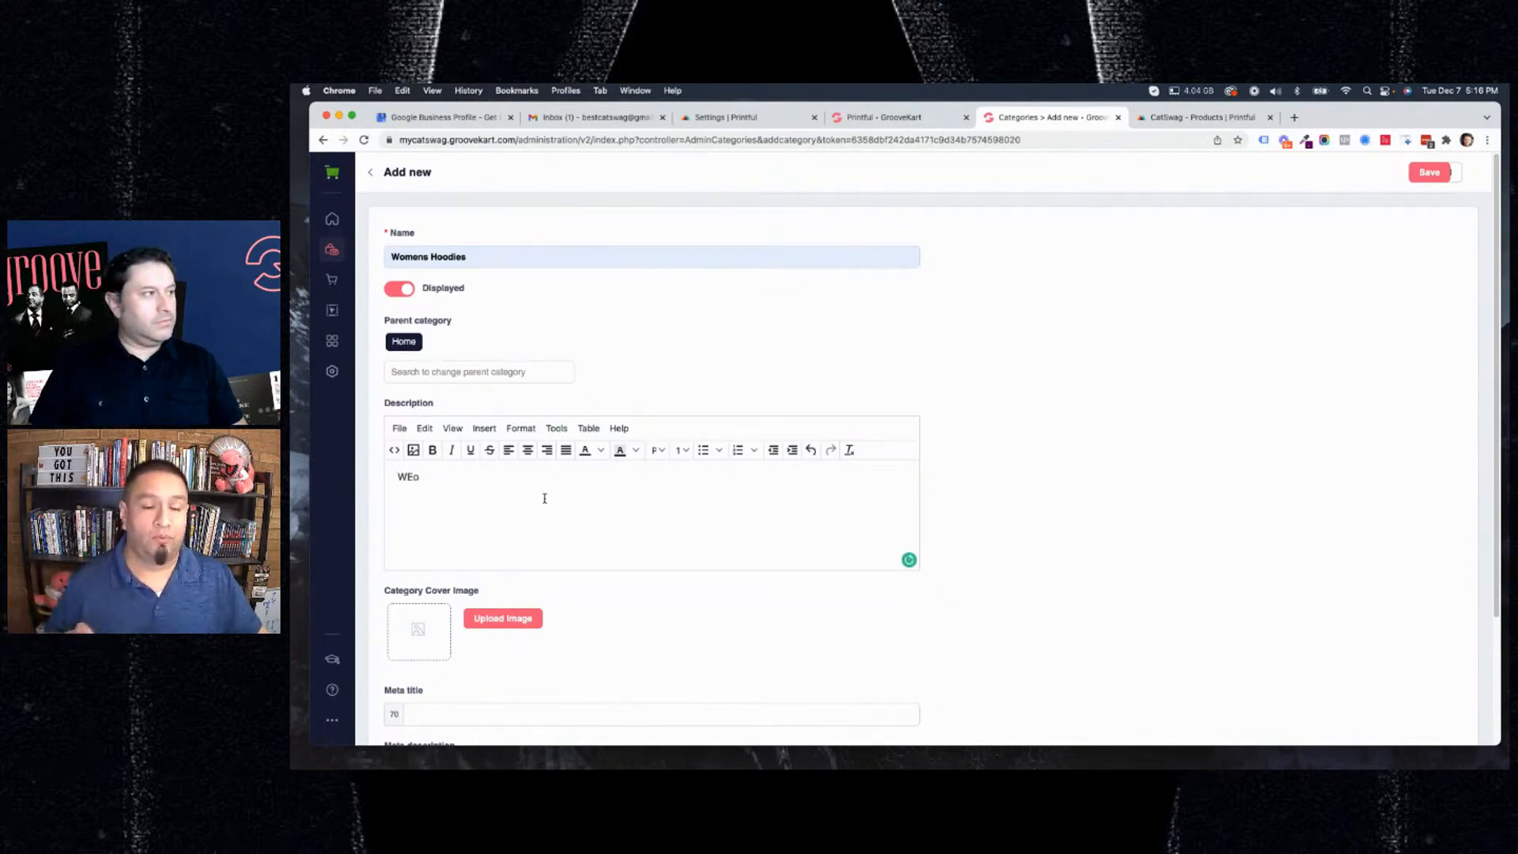
pyautogui.write('Womens')
pyautogui.press('BackSpace')
pyautogui.press('BackSpace')
pyautogui.press('BackSpace')
pyautogui.write('etn')
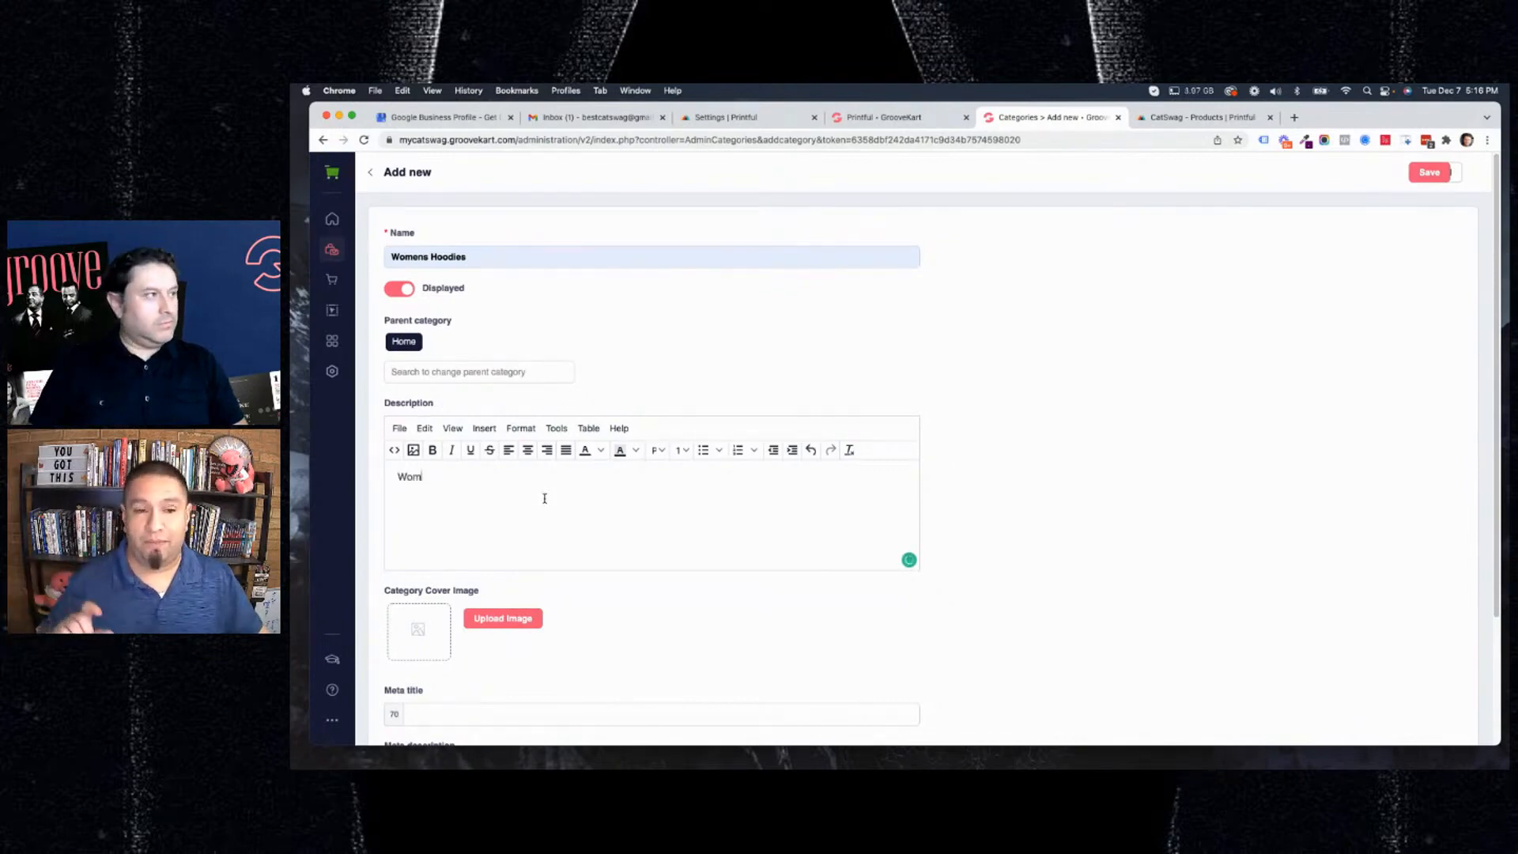
pyautogui.write('s ')
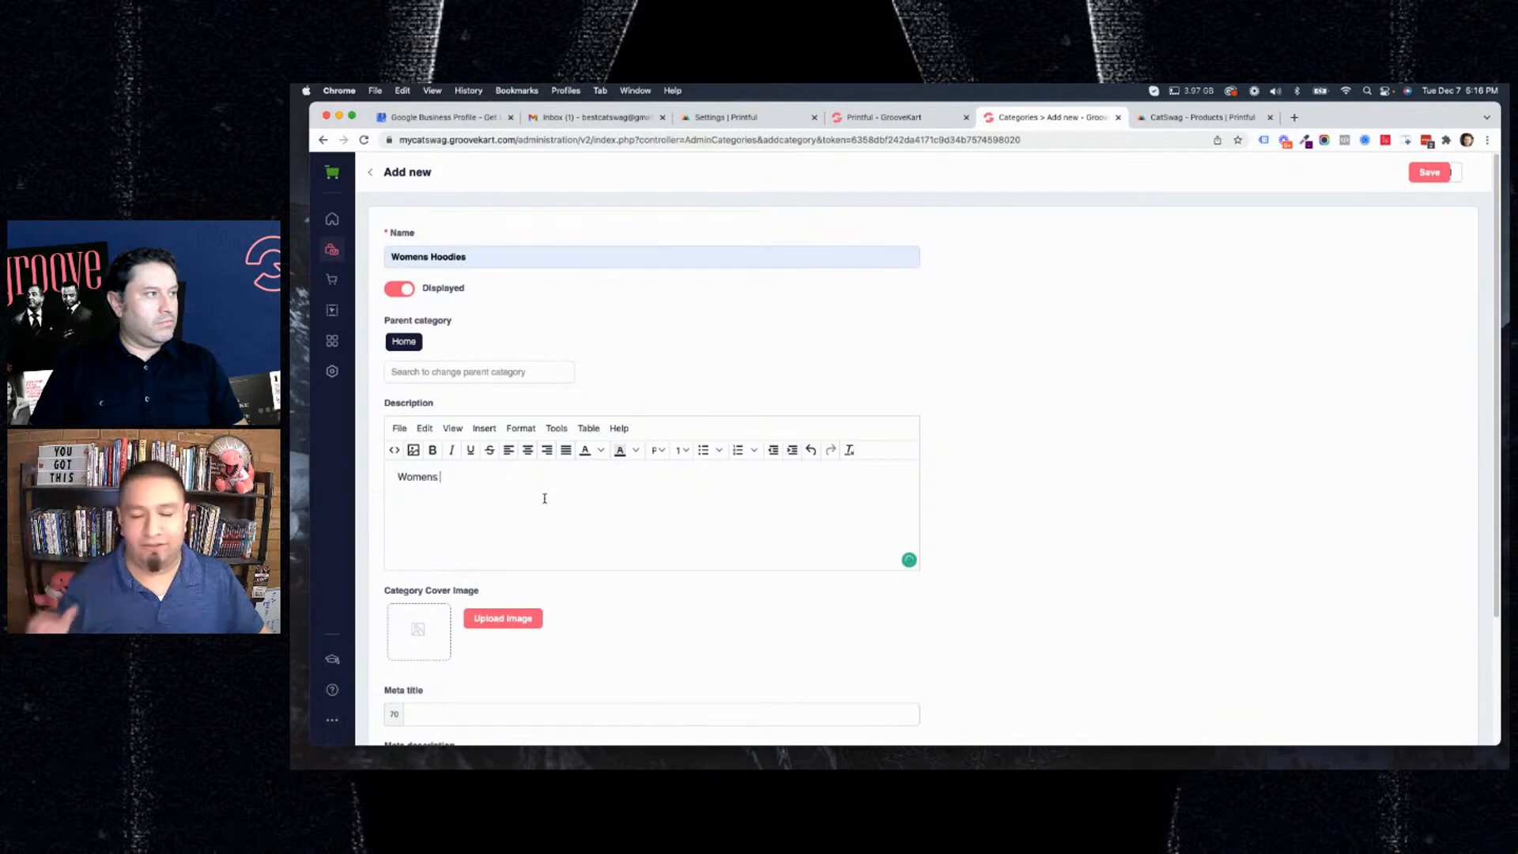
pyautogui.write('Hoodies')
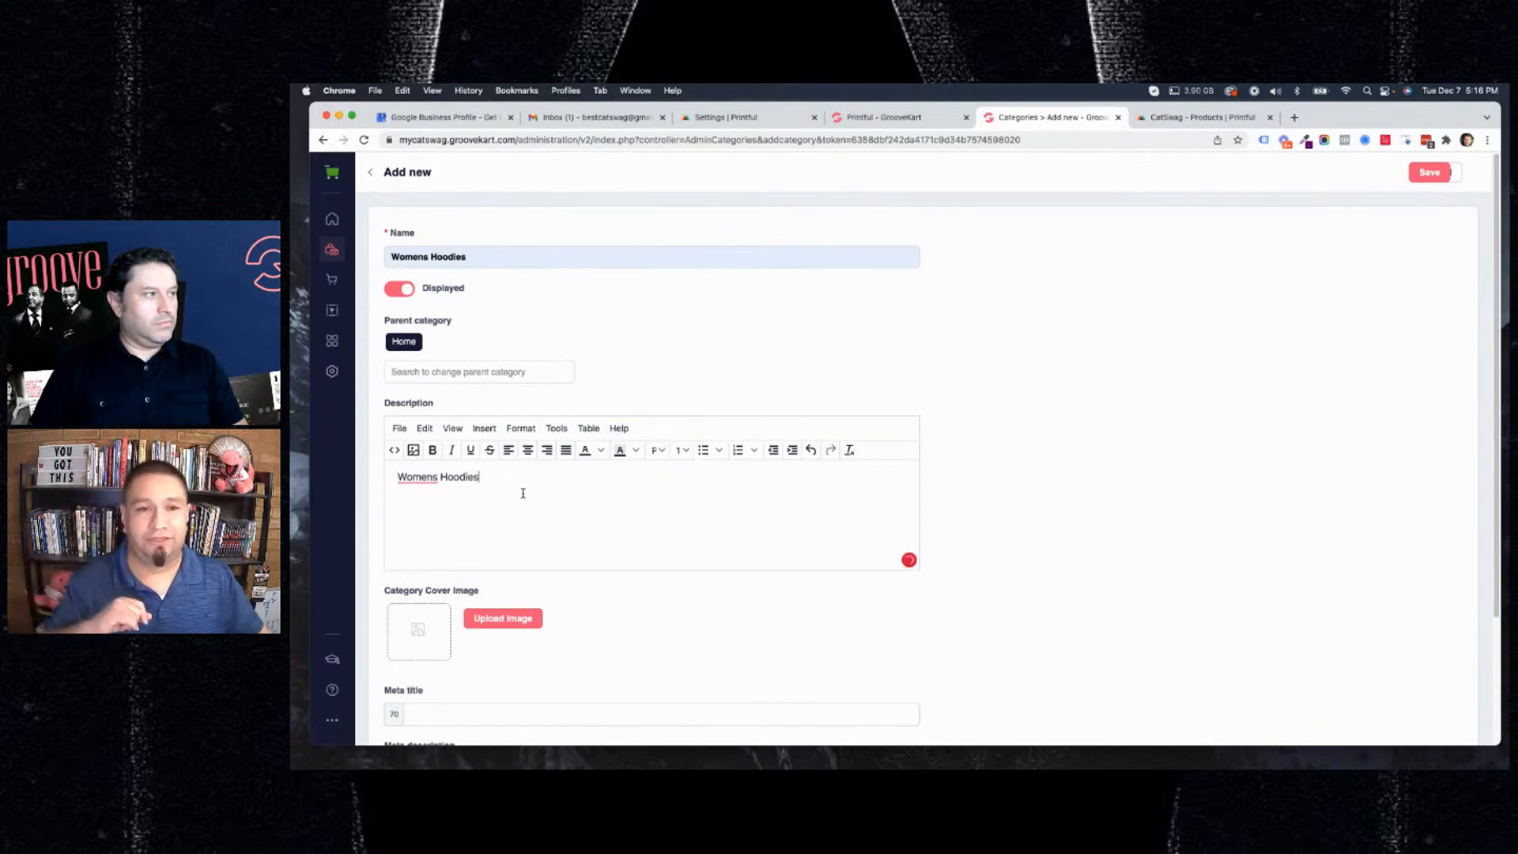
pyautogui.rightClick(408, 478)
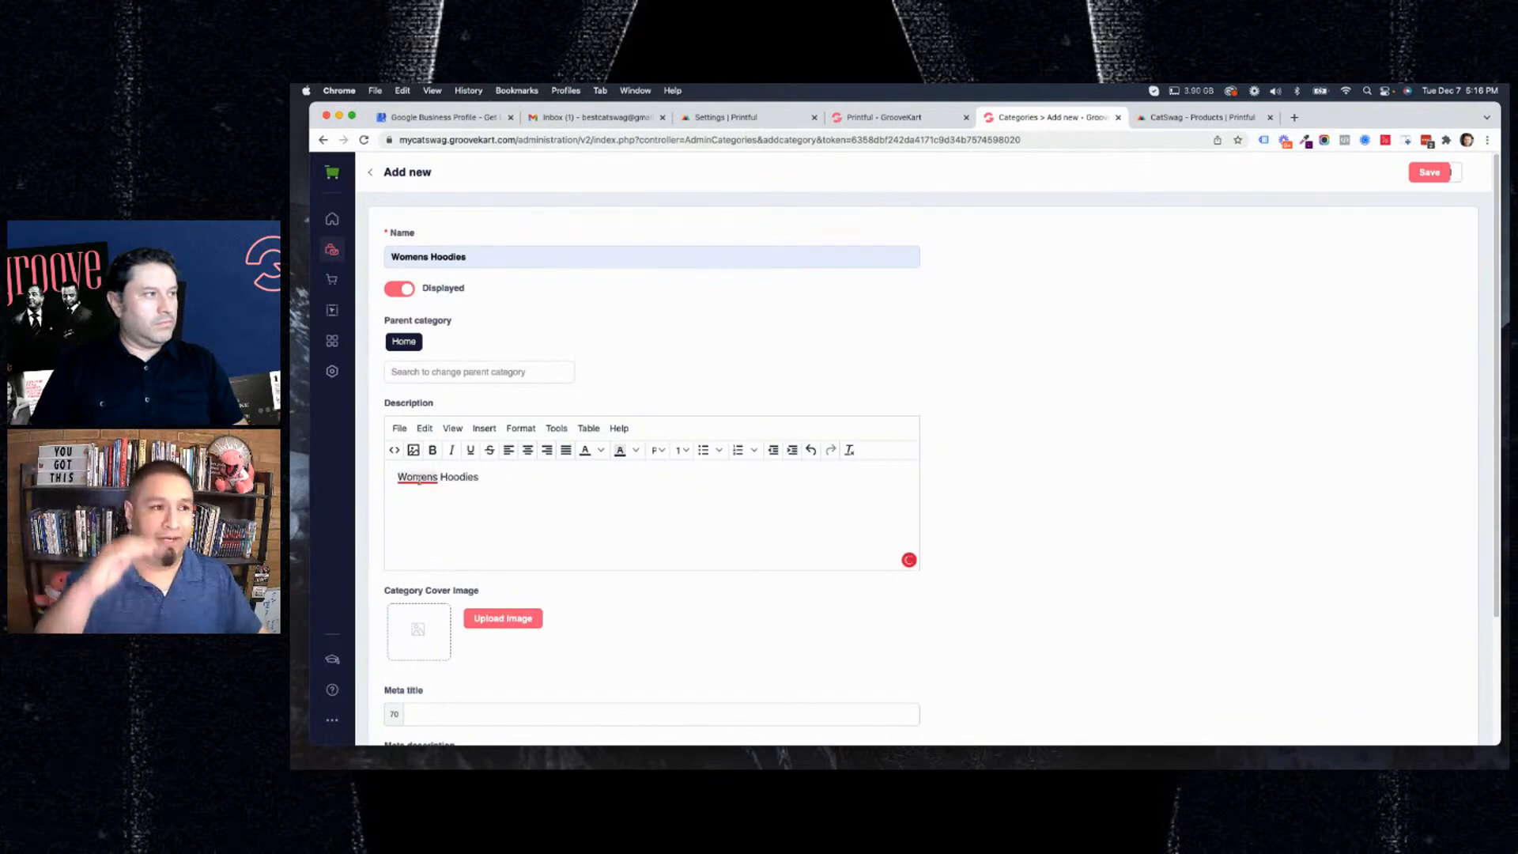
pyautogui.click(423, 497)
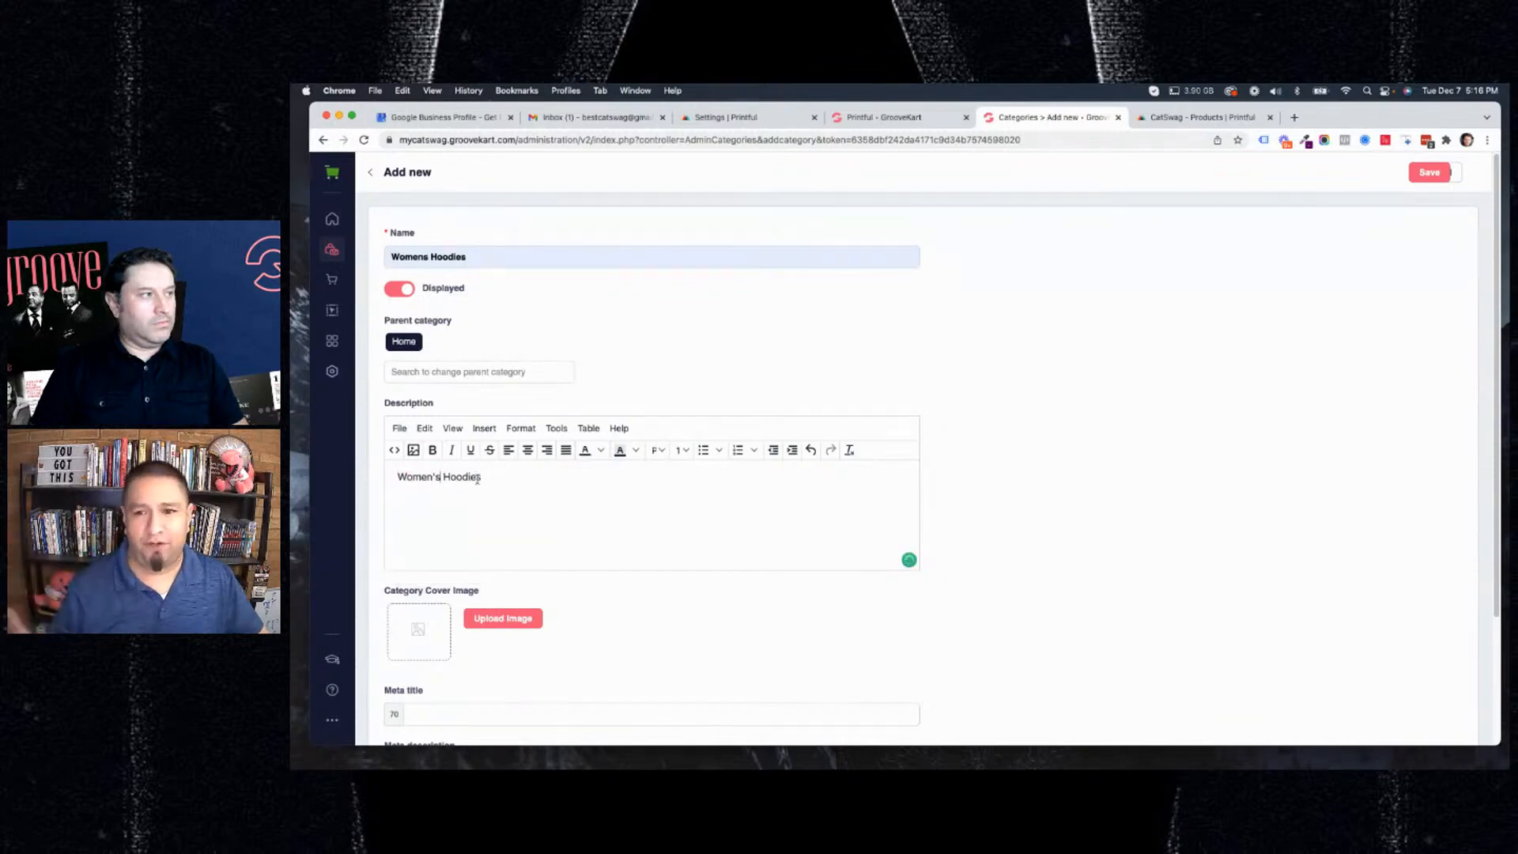
# Shrink the browser window to clear the Dock and examine the remaining category fields down to the friendly URL.
pyautogui.moveTo(479, 478); pyautogui.dragTo(355, 480)
pyautogui.scroll(-2, 695, 531)
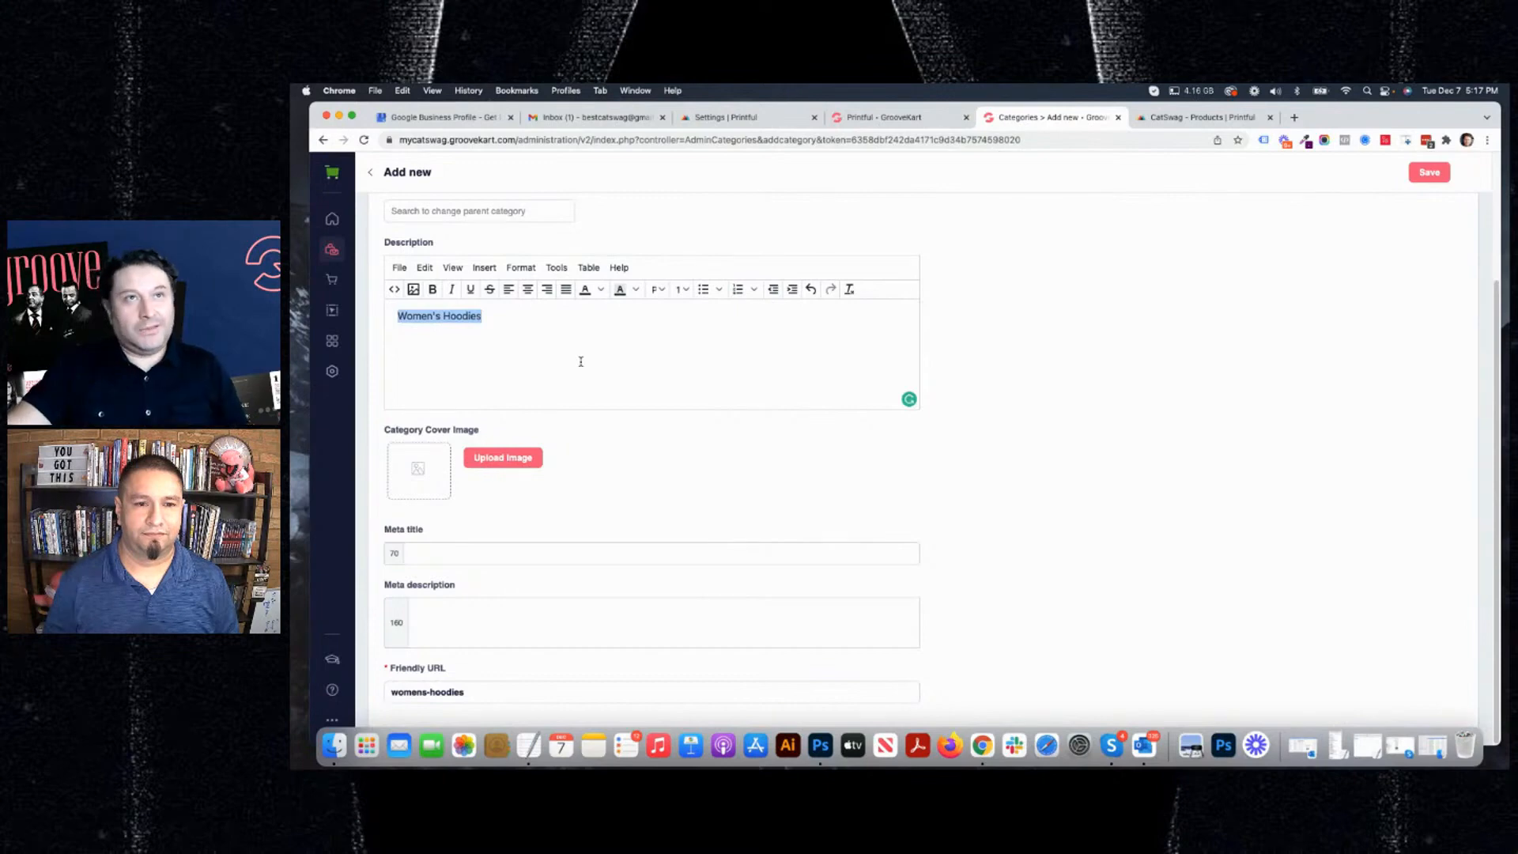
pyautogui.click(540, 484)
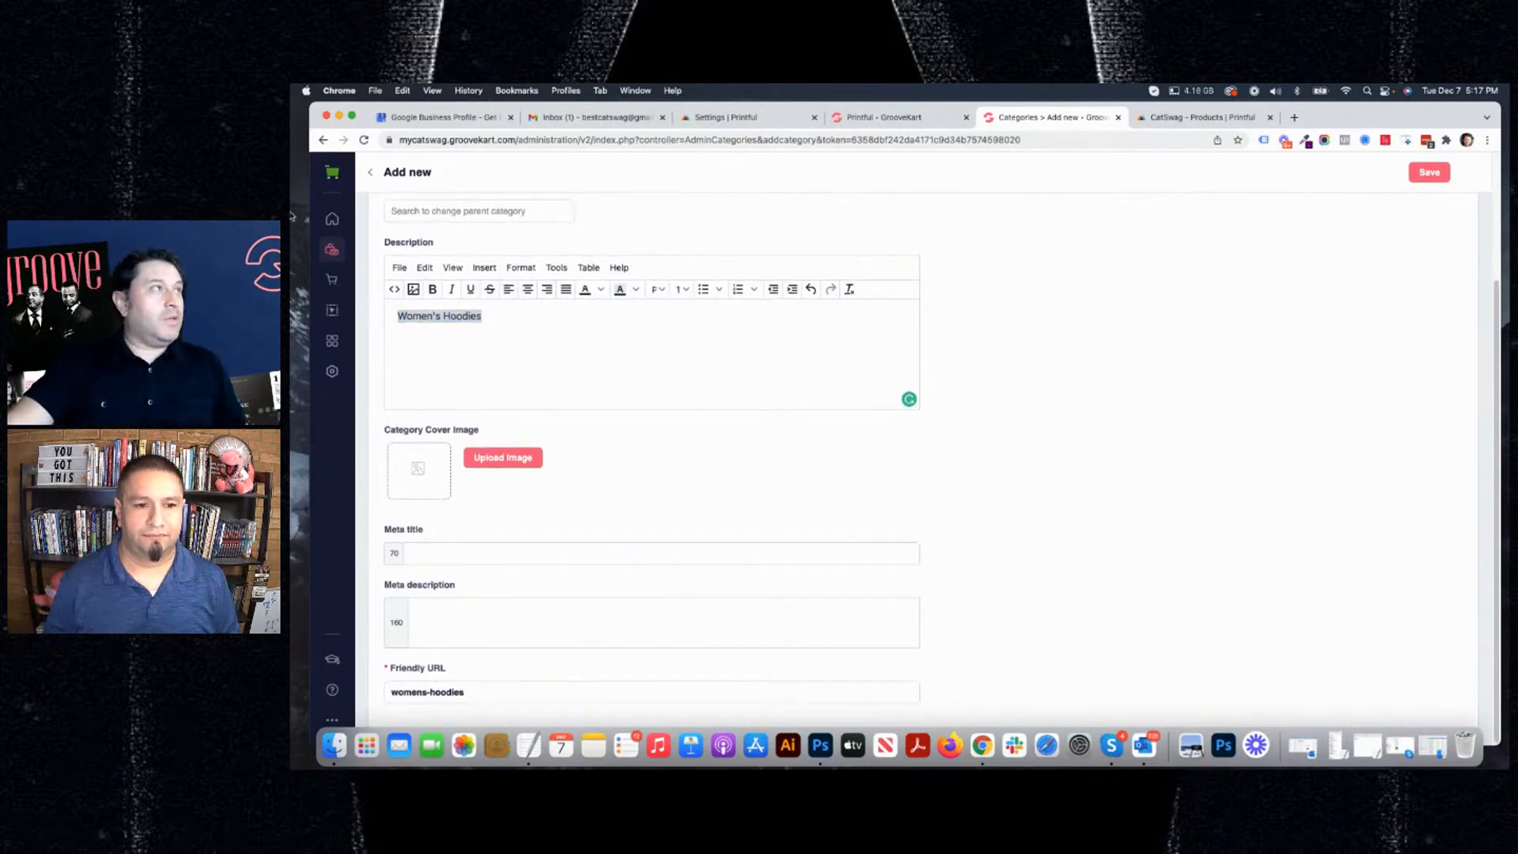
pyautogui.moveTo(1412, 120); pyautogui.dragTo(1405, 116)
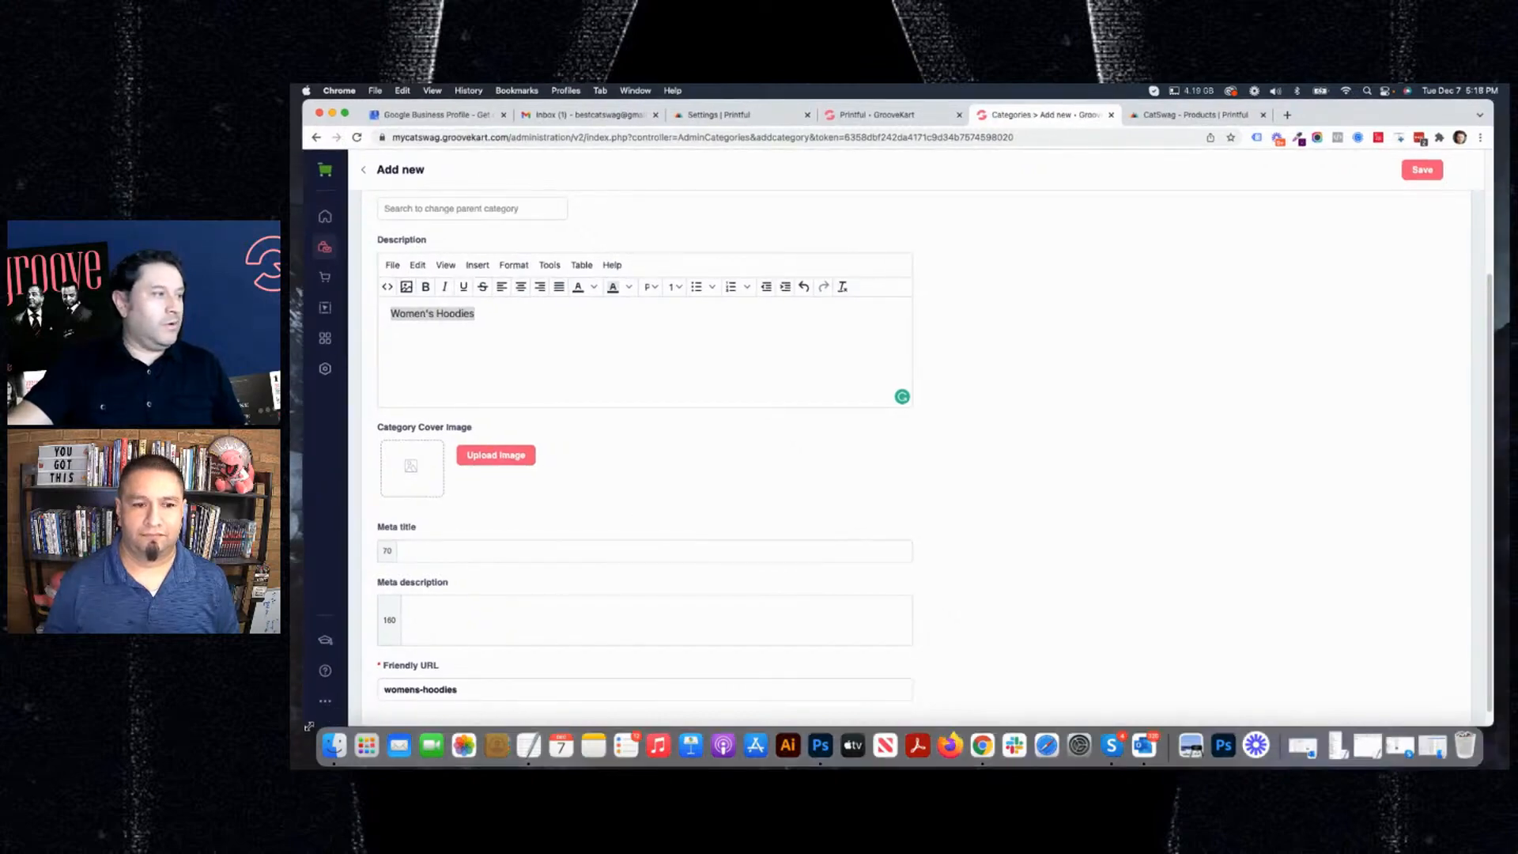
pyautogui.moveTo(308, 725); pyautogui.dragTo(298, 688)
pyautogui.scroll(-2, 852, 522)
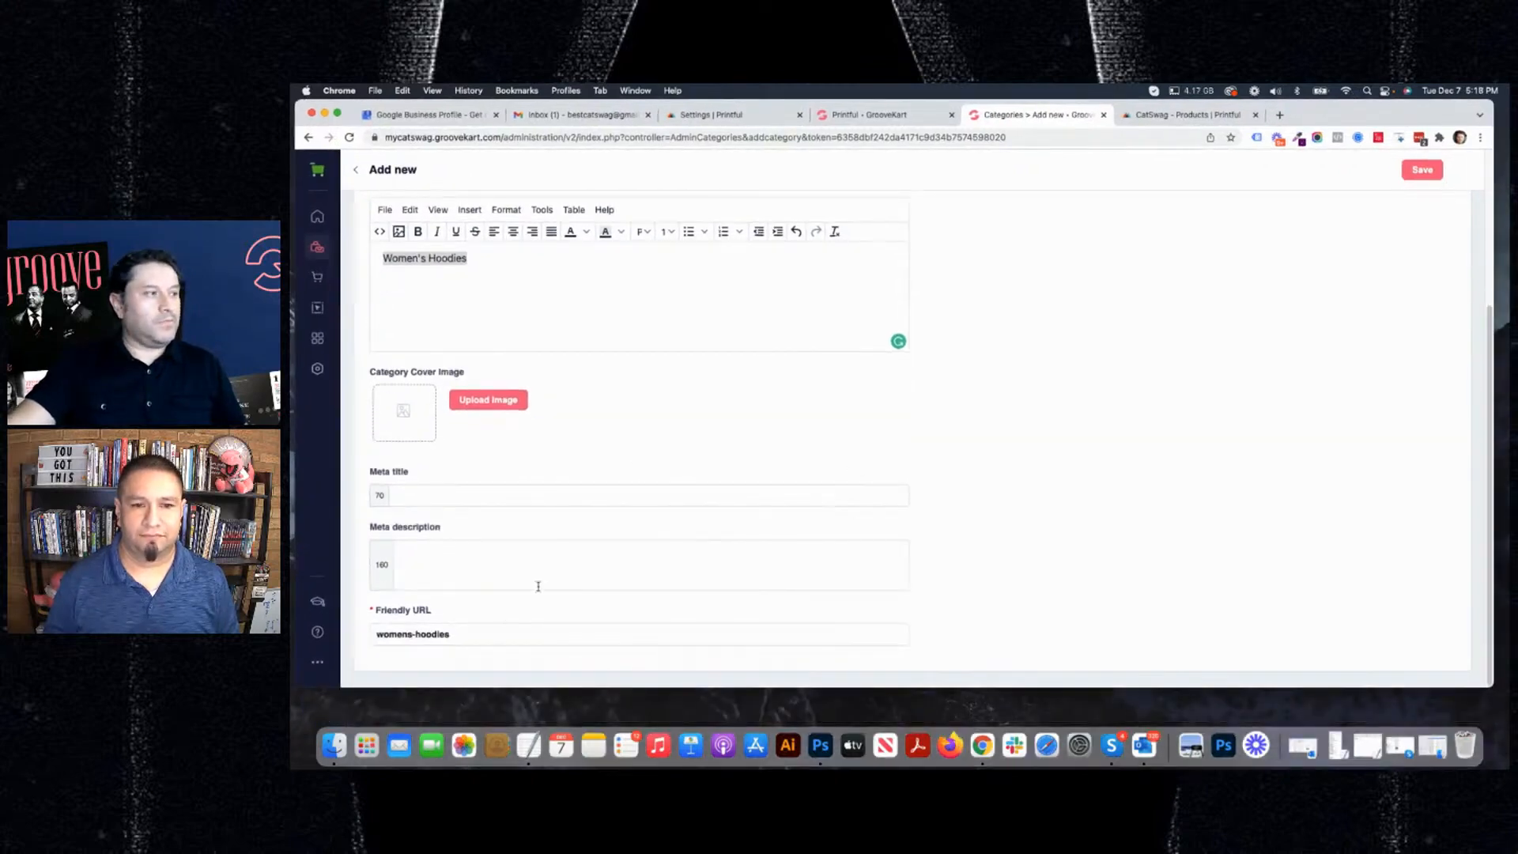
pyautogui.moveTo(460, 635); pyautogui.dragTo(375, 634)
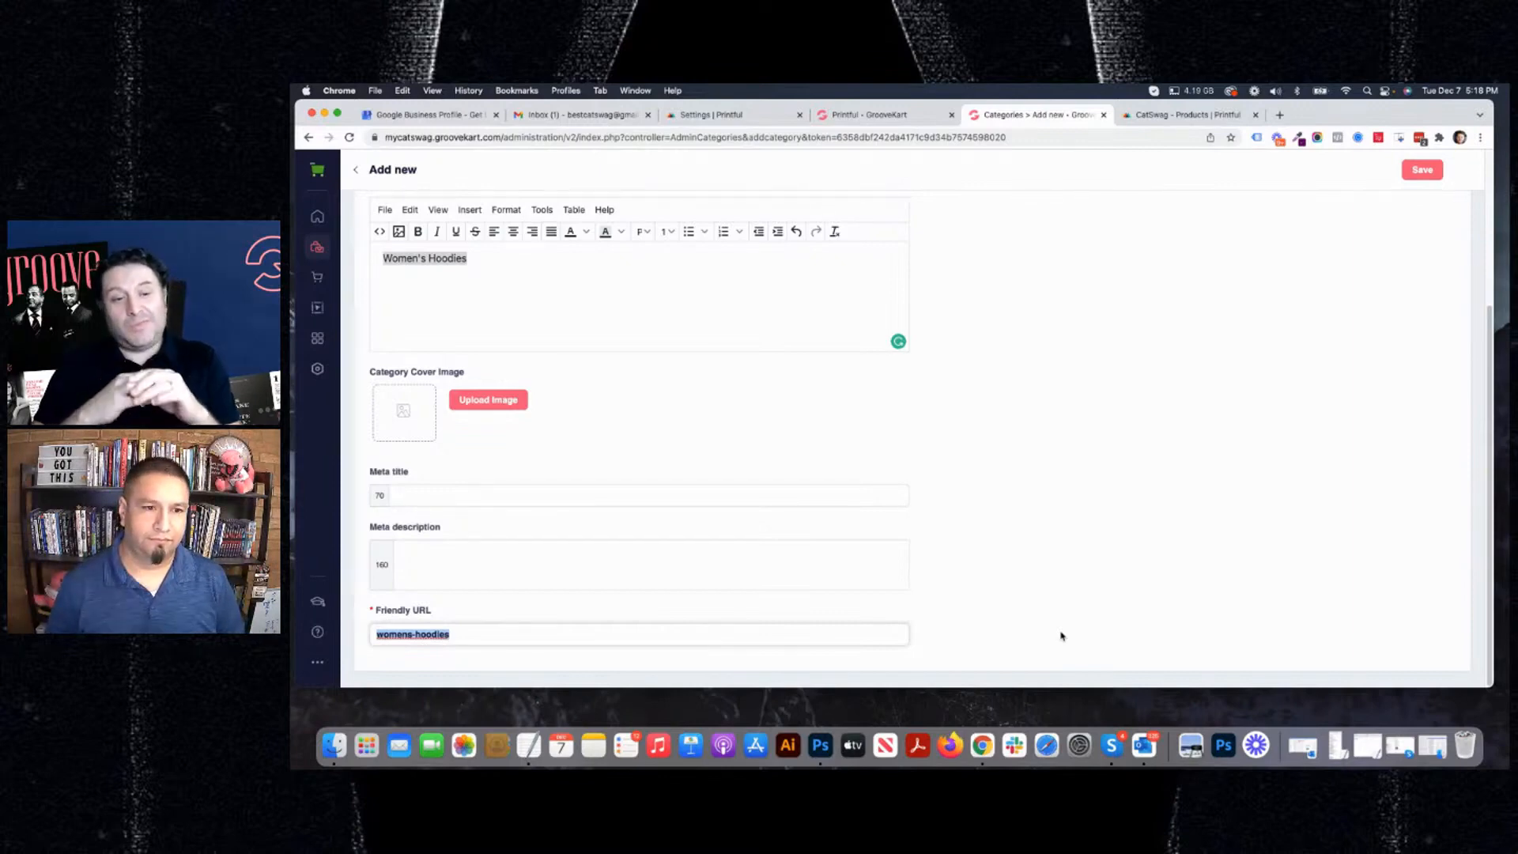
pyautogui.press('Right')
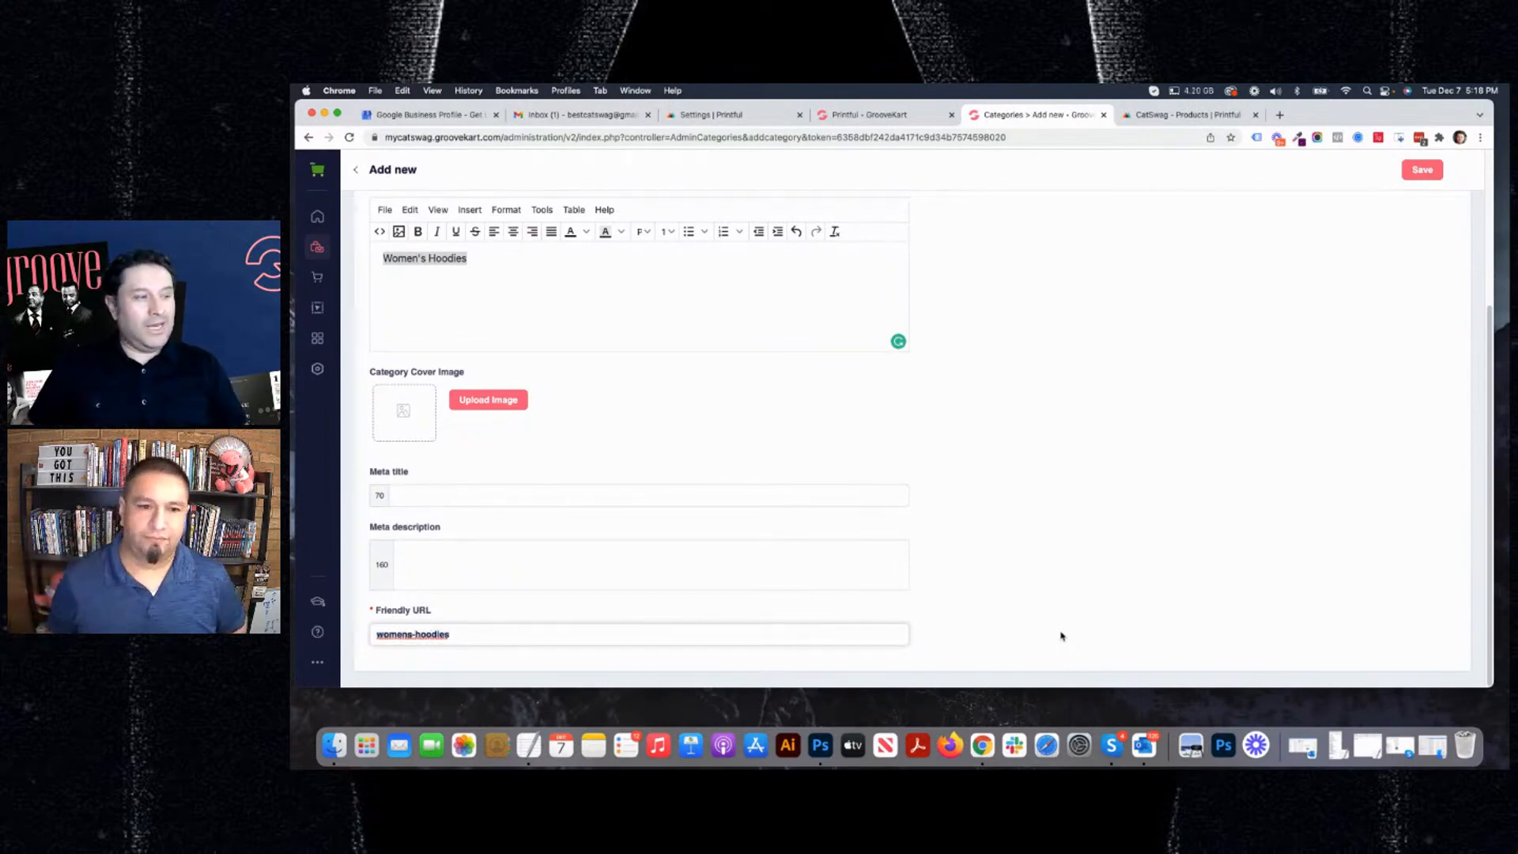
# Save the new Womens Hoodies category with the friendly URL womens-hoodies and blank meta title and description.
pyautogui.write('-')
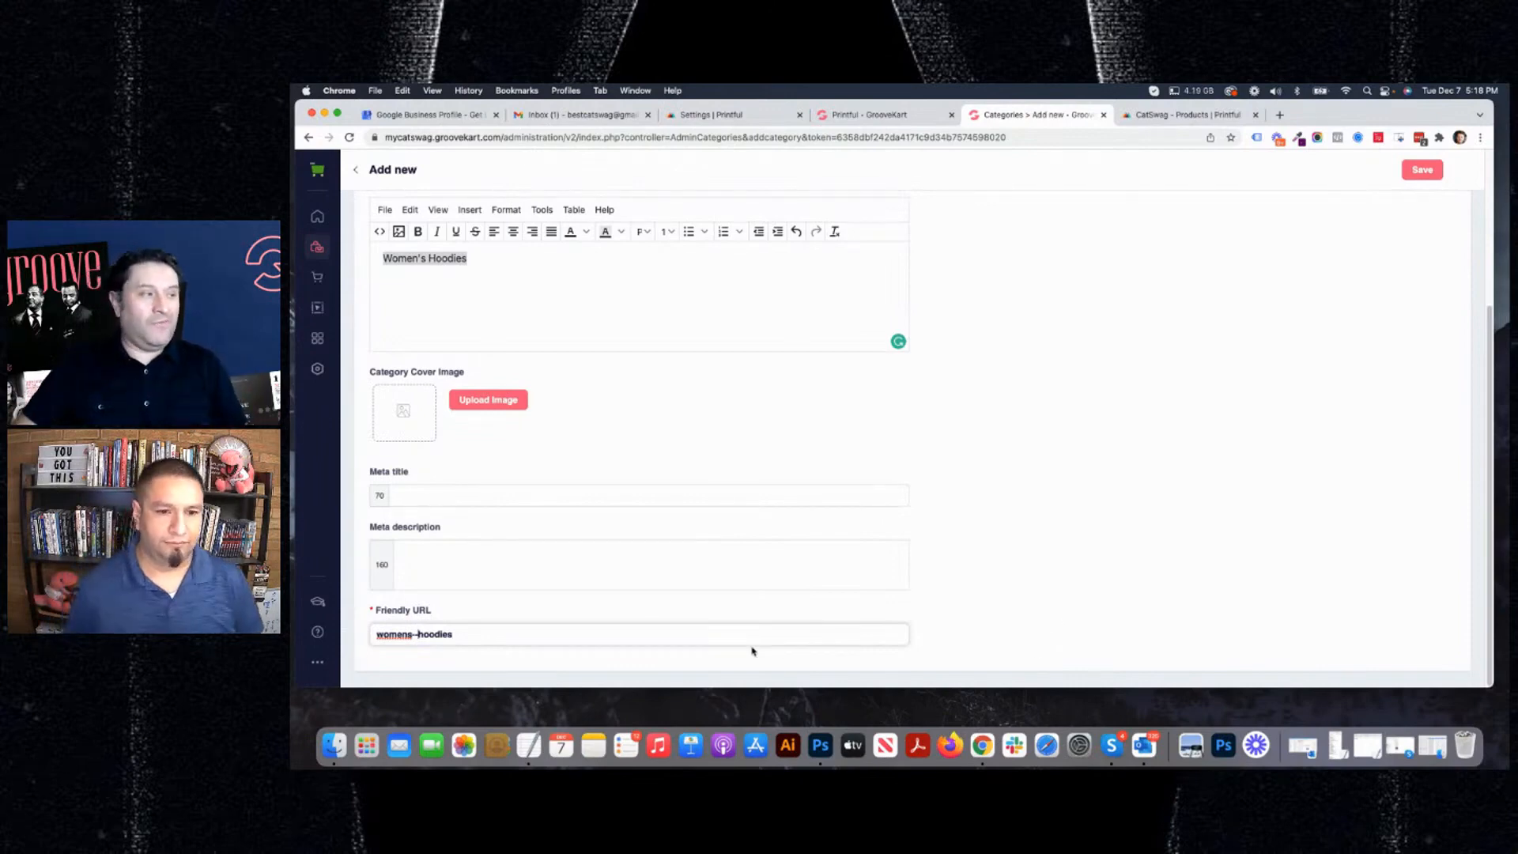
pyautogui.press('BackSpace')
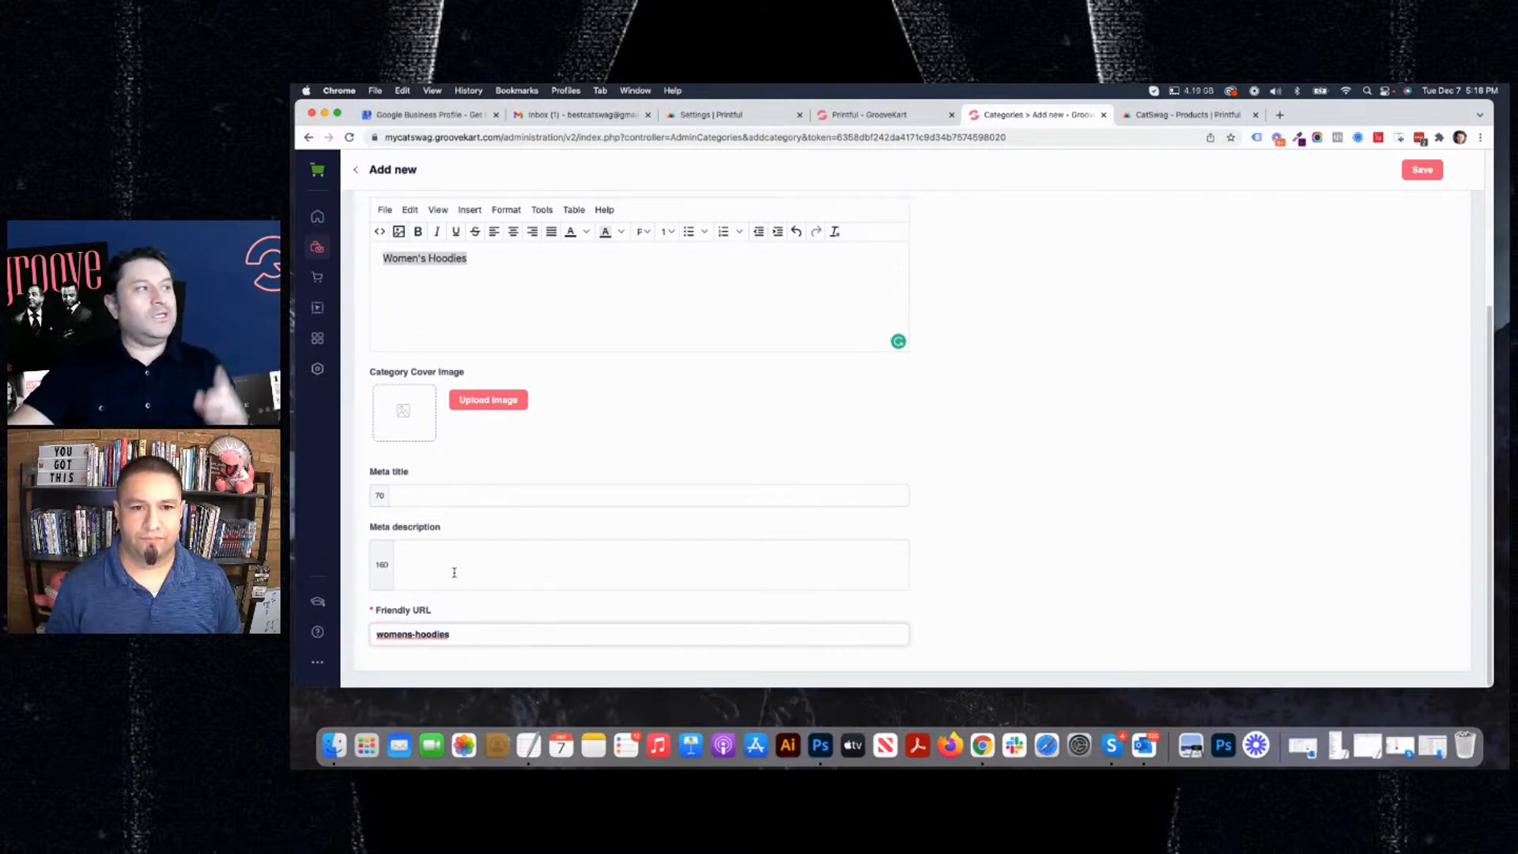
pyautogui.click(424, 496)
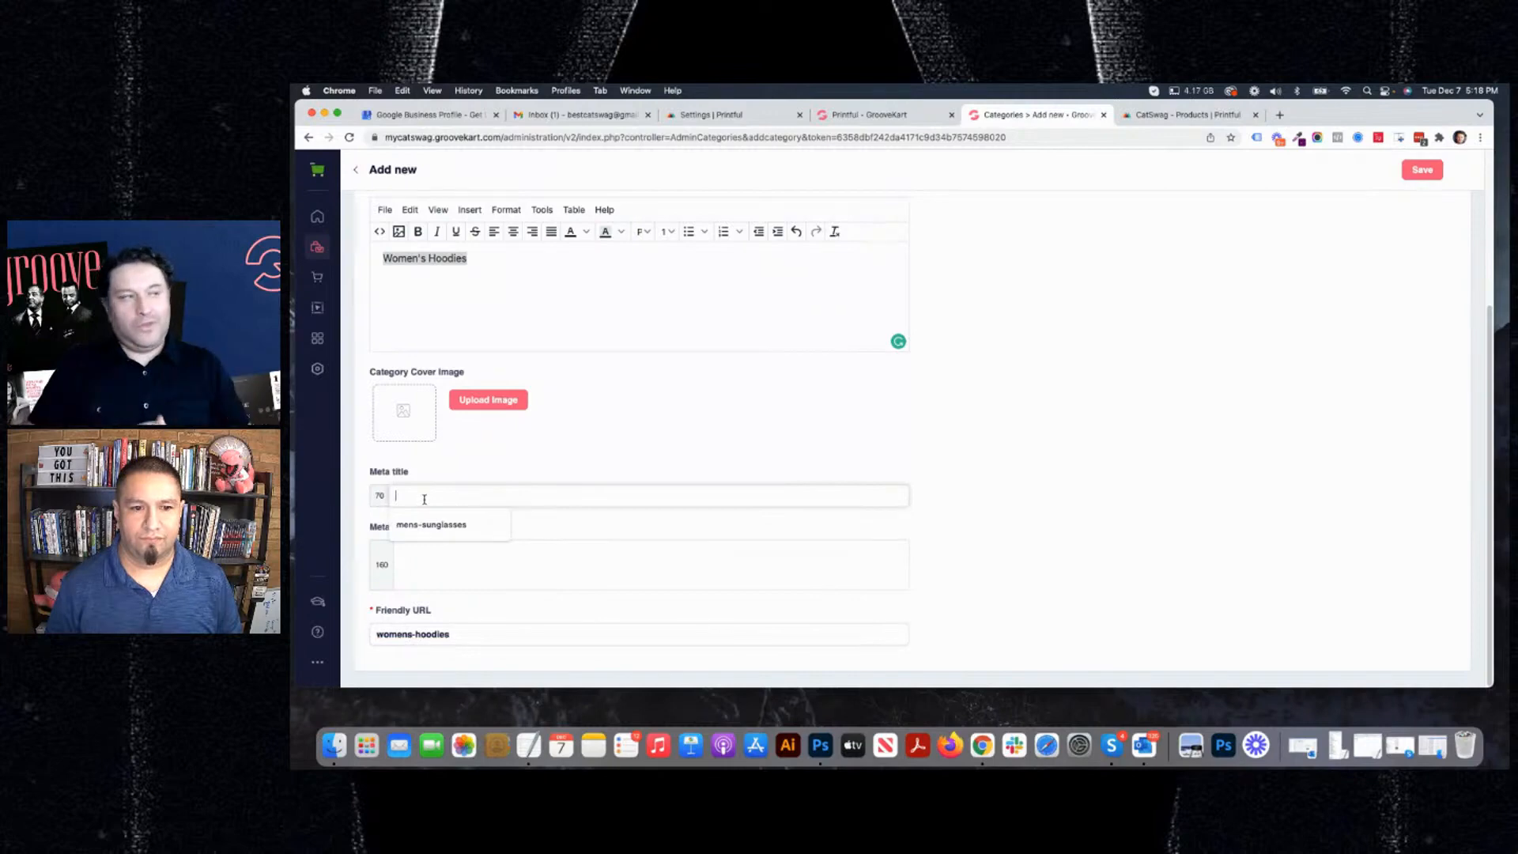
pyautogui.click(452, 576)
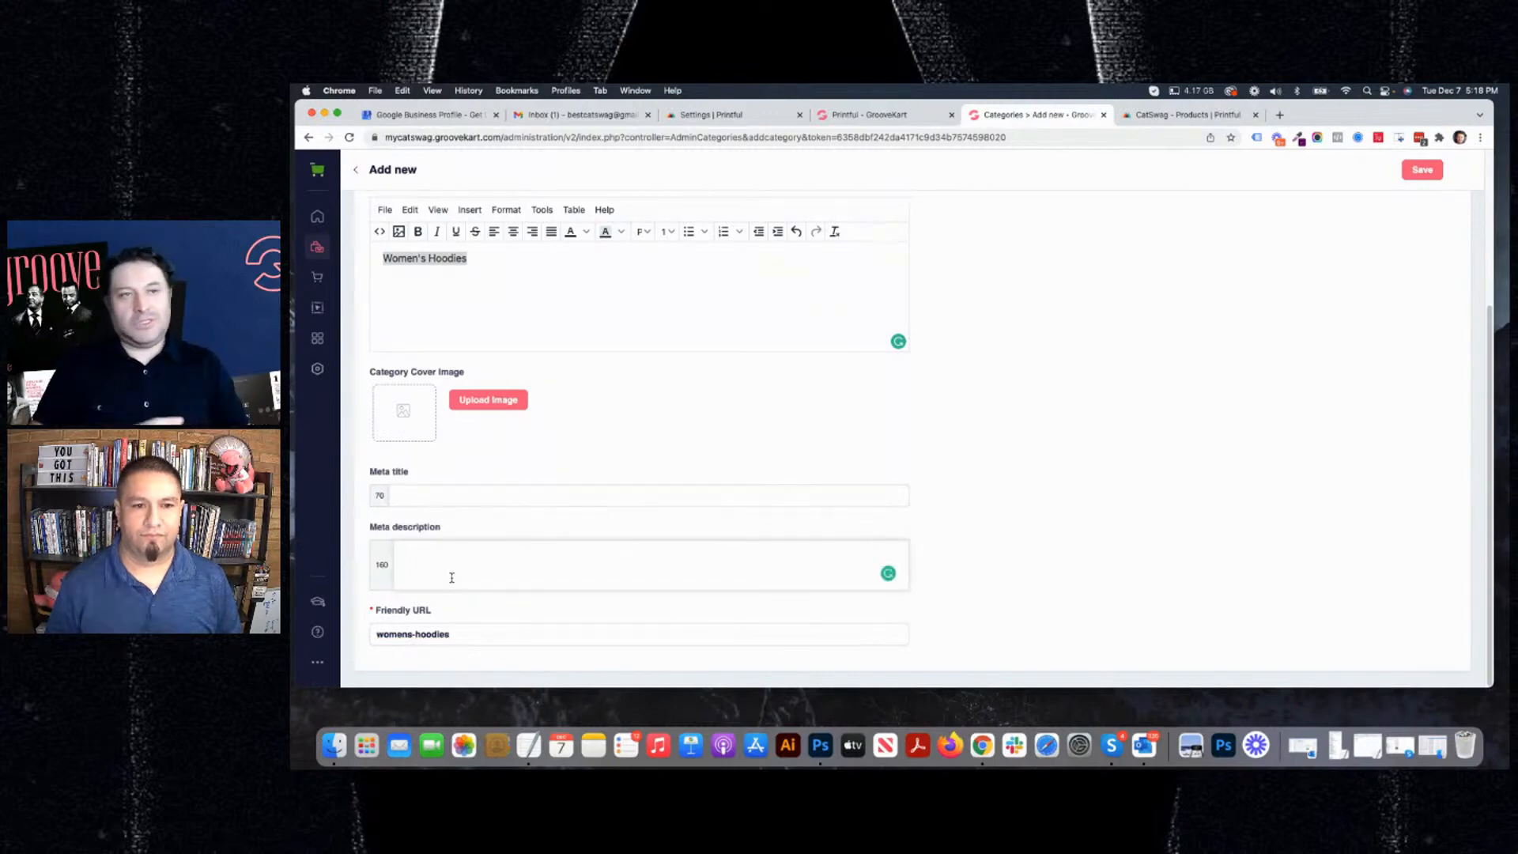
pyautogui.scroll(5, 1234, 522)
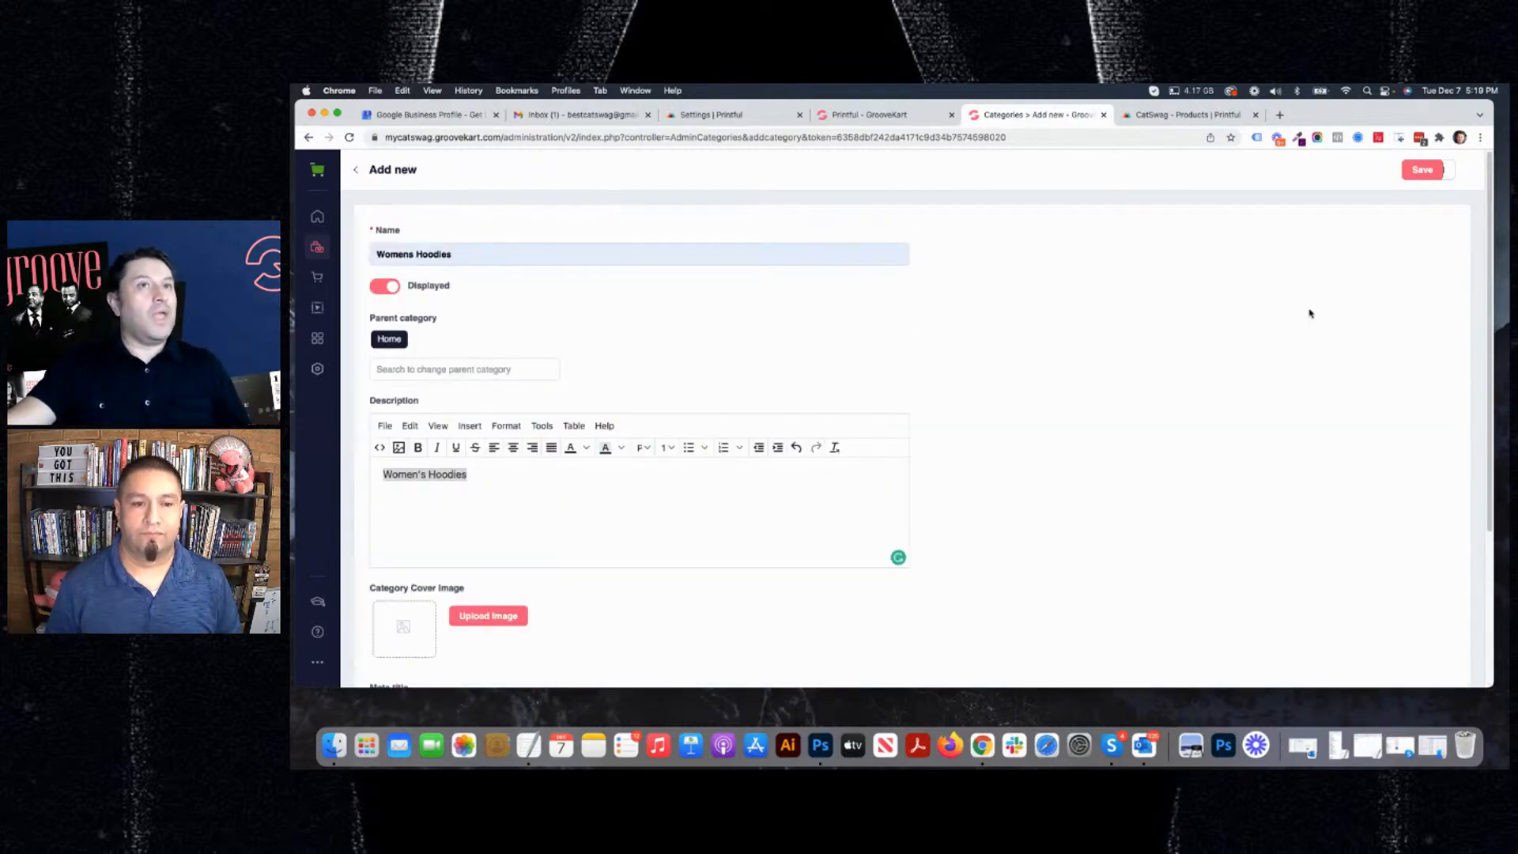
pyautogui.click(1425, 174)
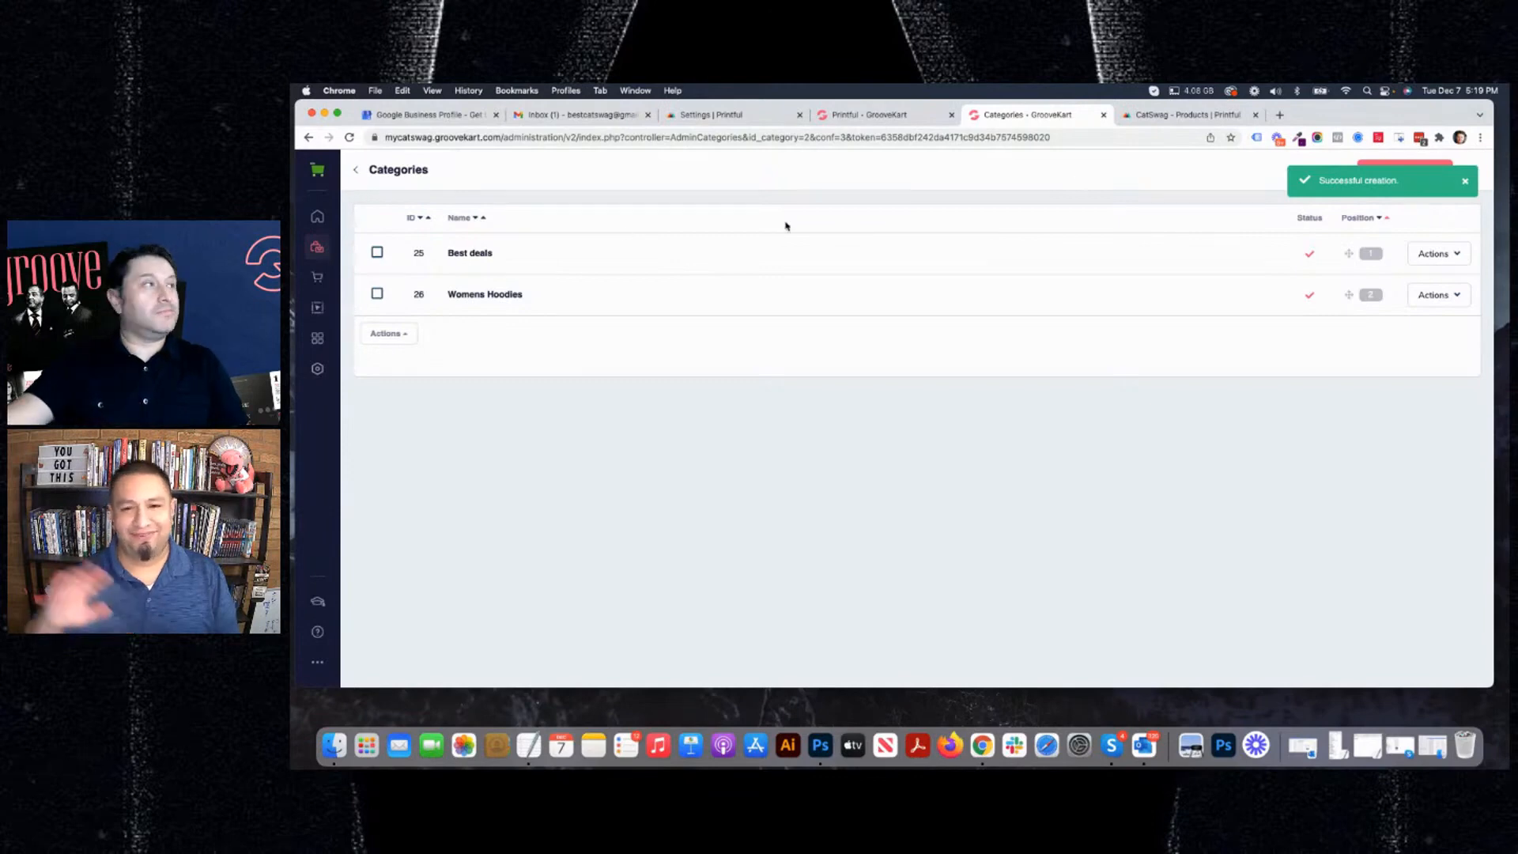
# Return to the Printful Add Product page for "Home is where the cat is ..." and reload it to refresh its category data.
pyautogui.click(870, 114)
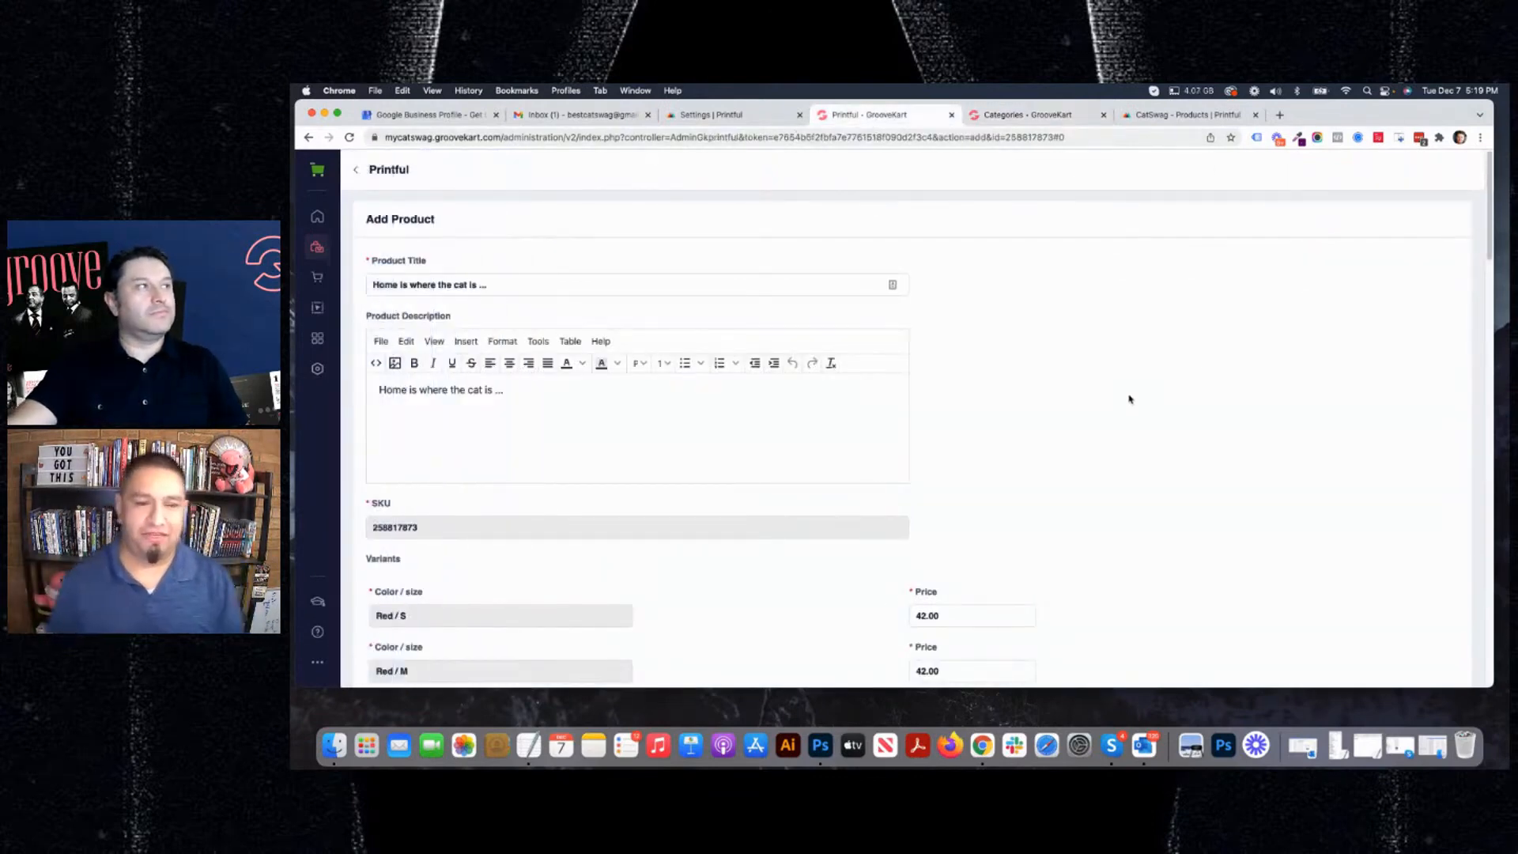
pyautogui.click(349, 138)
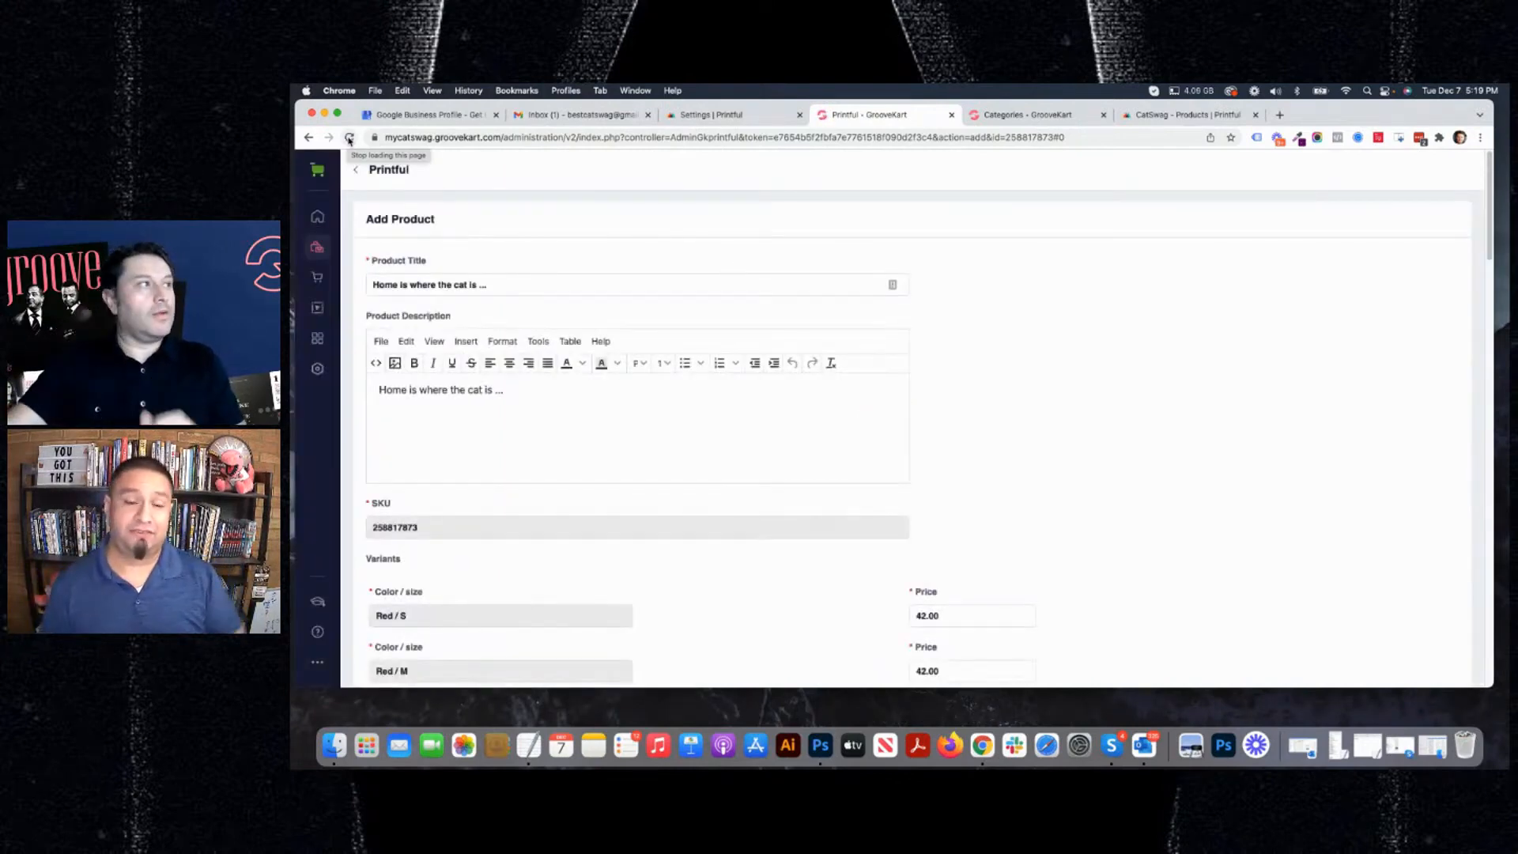
pyautogui.scroll(-1, 1036, 401)
pyautogui.scroll(1, 1035, 400)
pyautogui.scroll(1, 1035, 400)
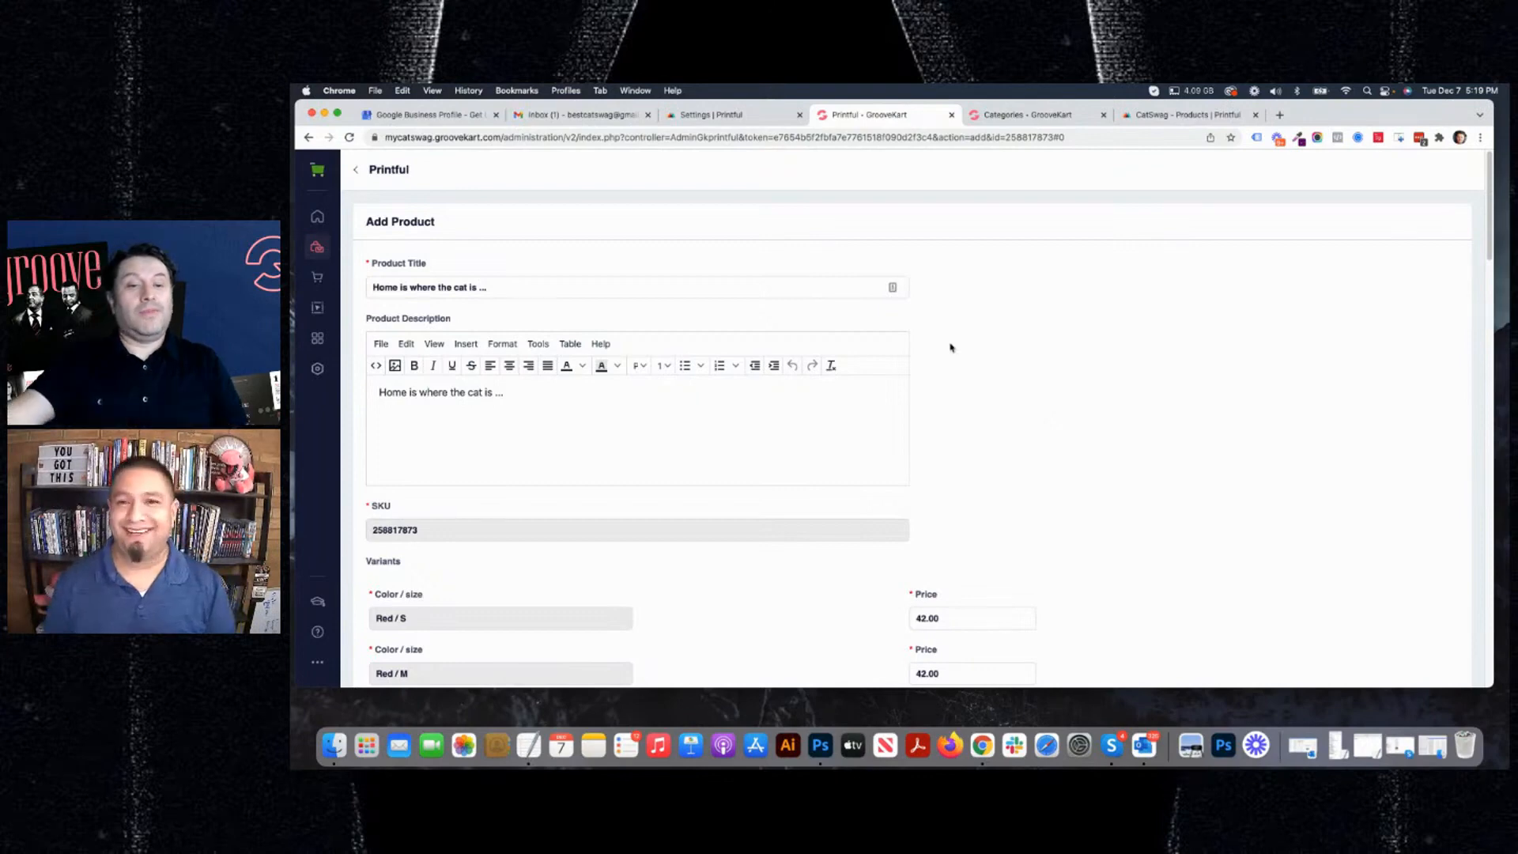
# Check which Collections options are offered for the product on the Add Product form, without changing the selection.
pyautogui.scroll(-1, 930, 340)
pyautogui.scroll(-2, 930, 339)
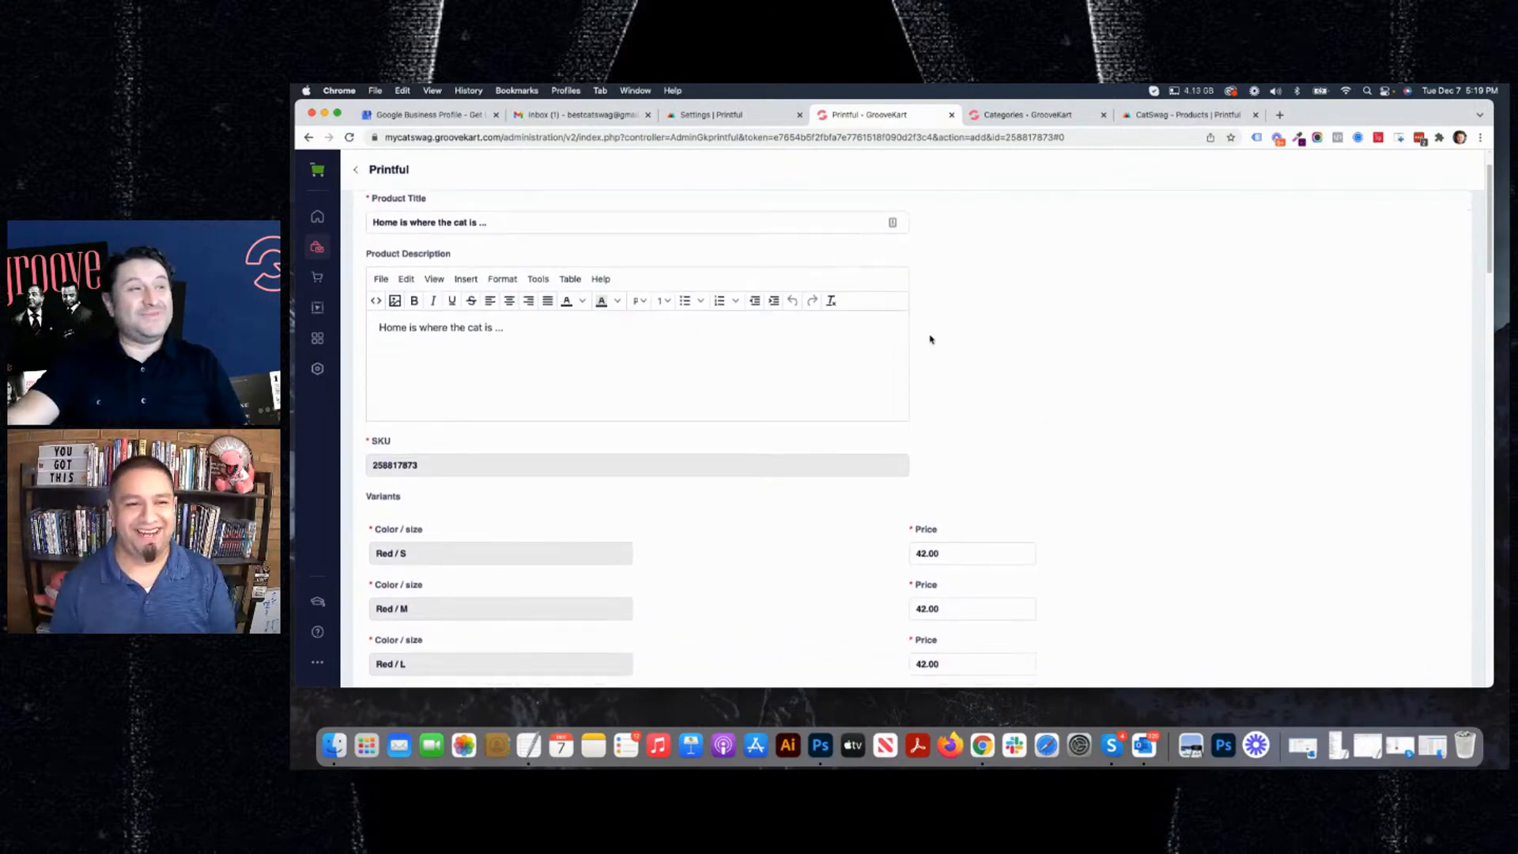
pyautogui.scroll(-20, 930, 339)
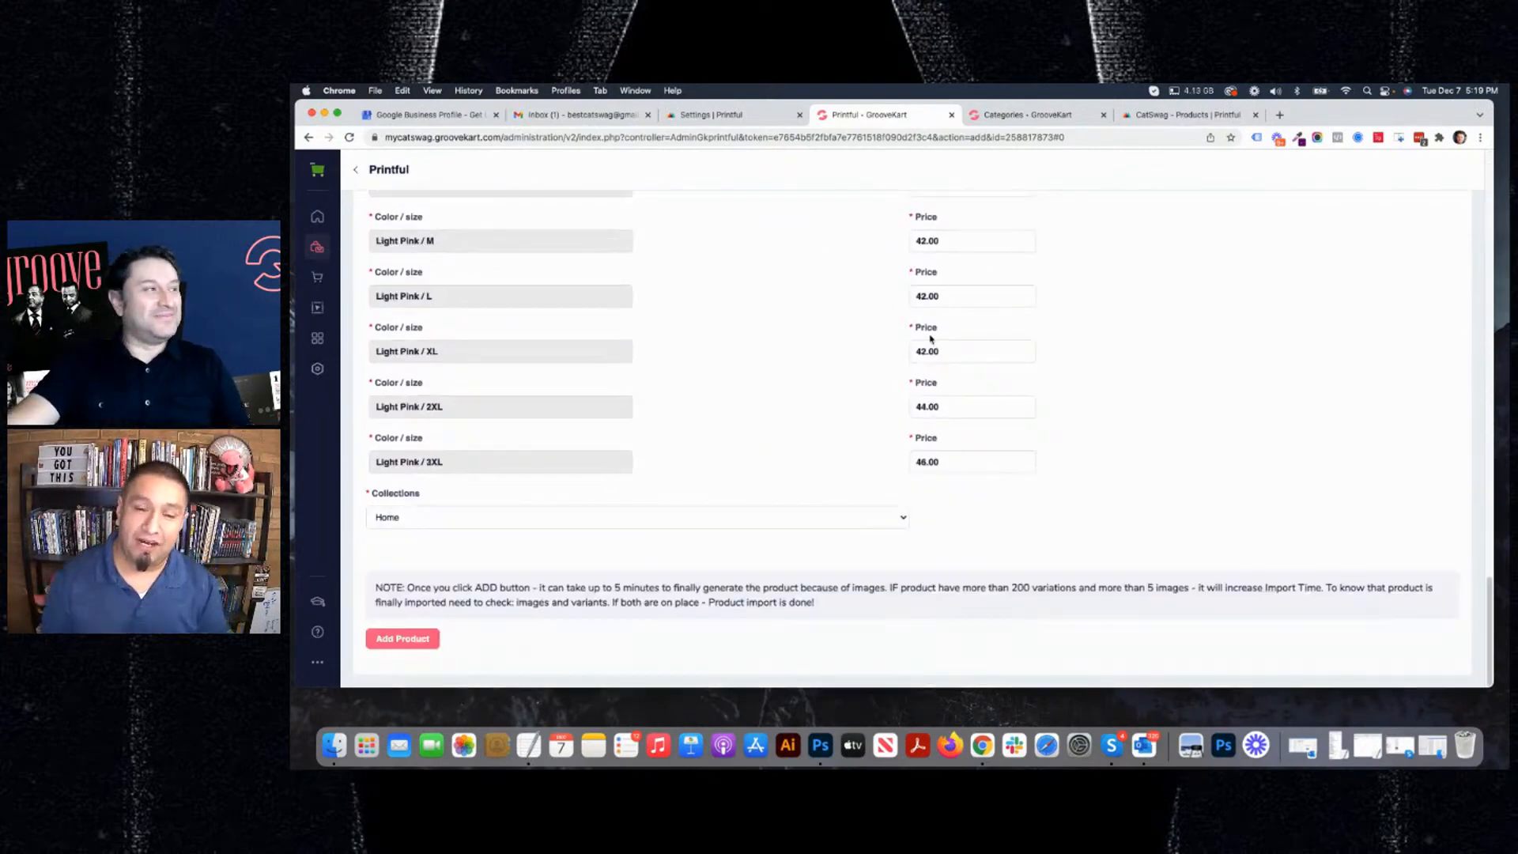
pyautogui.click(729, 535)
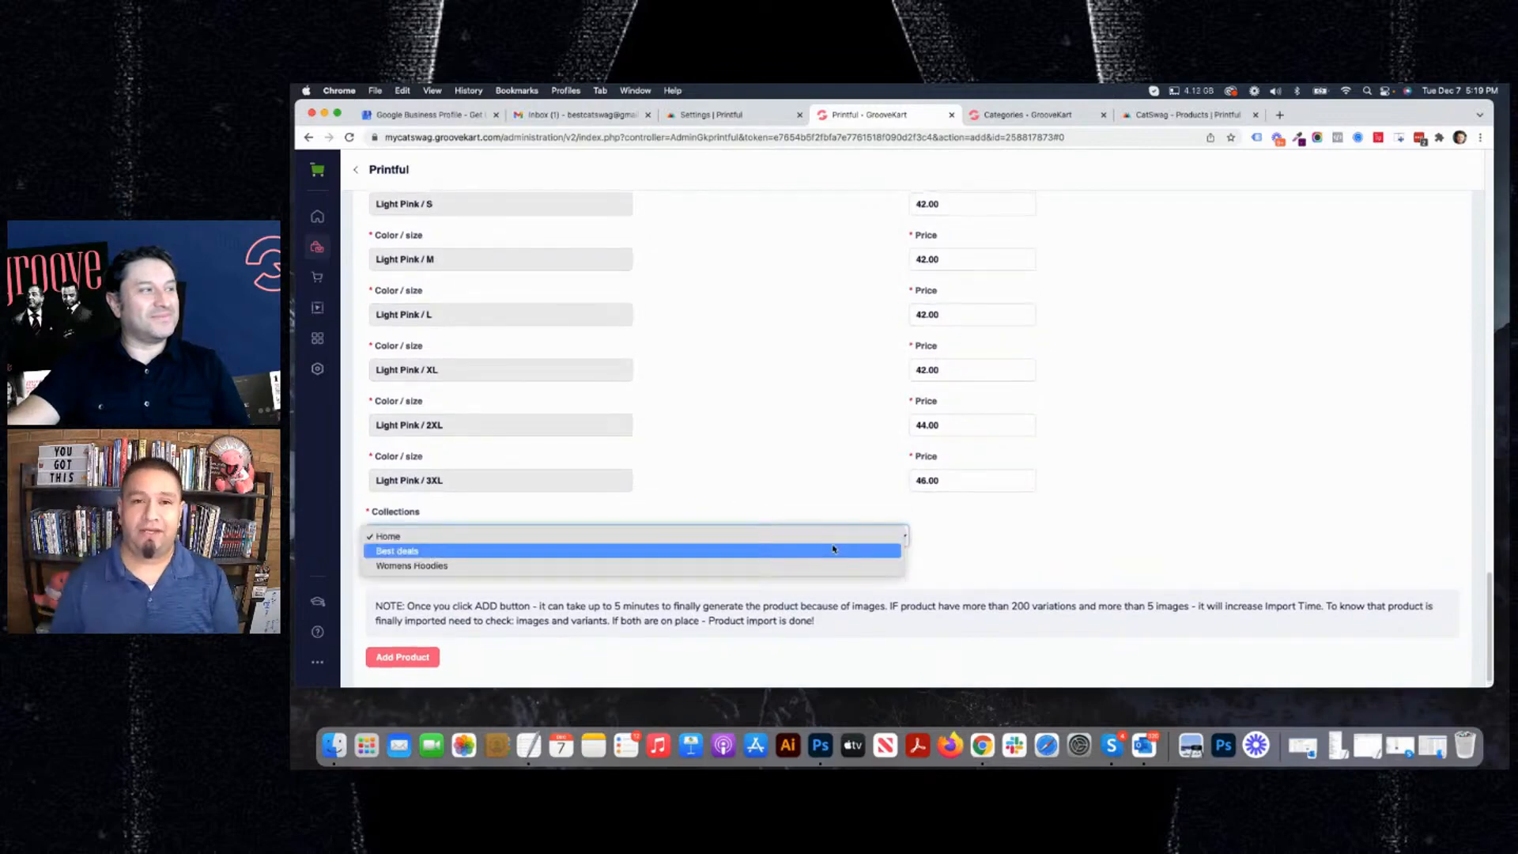
pyautogui.click(1048, 554)
pyautogui.scroll(20, 1265, 409)
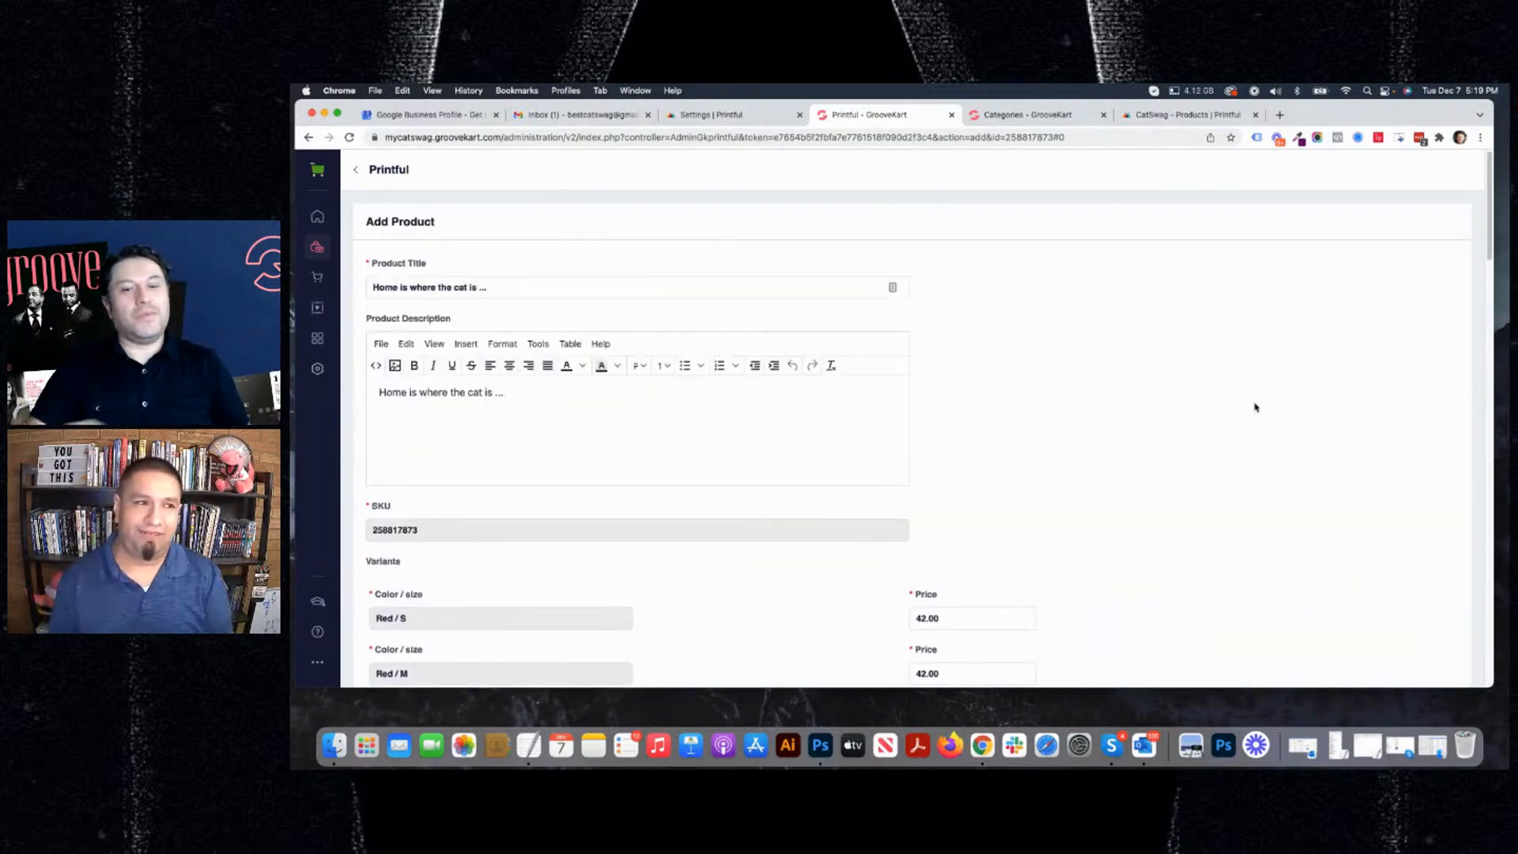
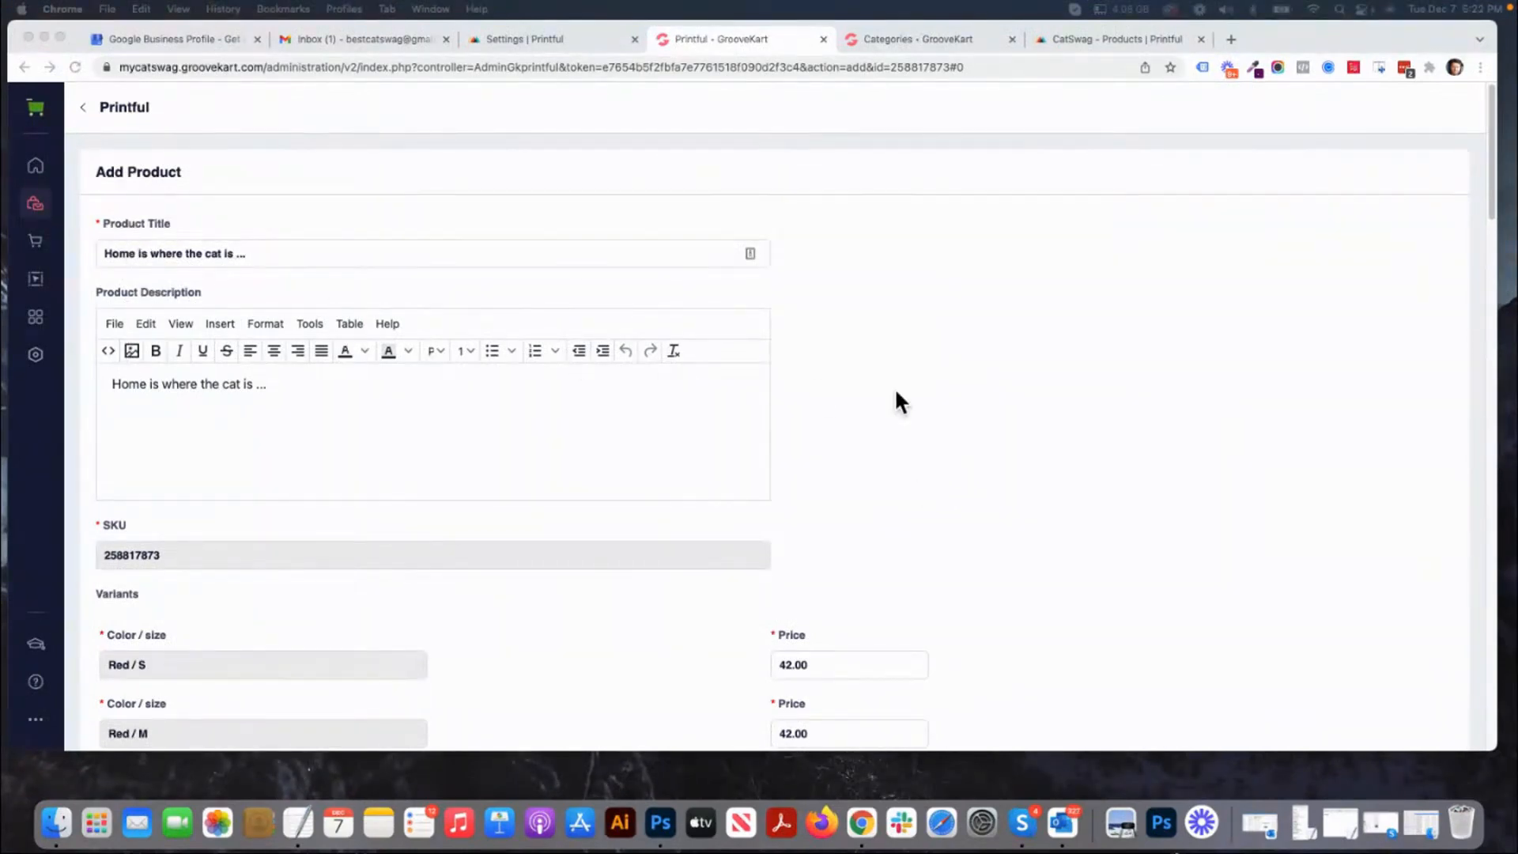
# Review the hoodie's color, size and price variants and assign the product to the Womens Hoodies collection.
pyautogui.scroll(-5, 894, 387)
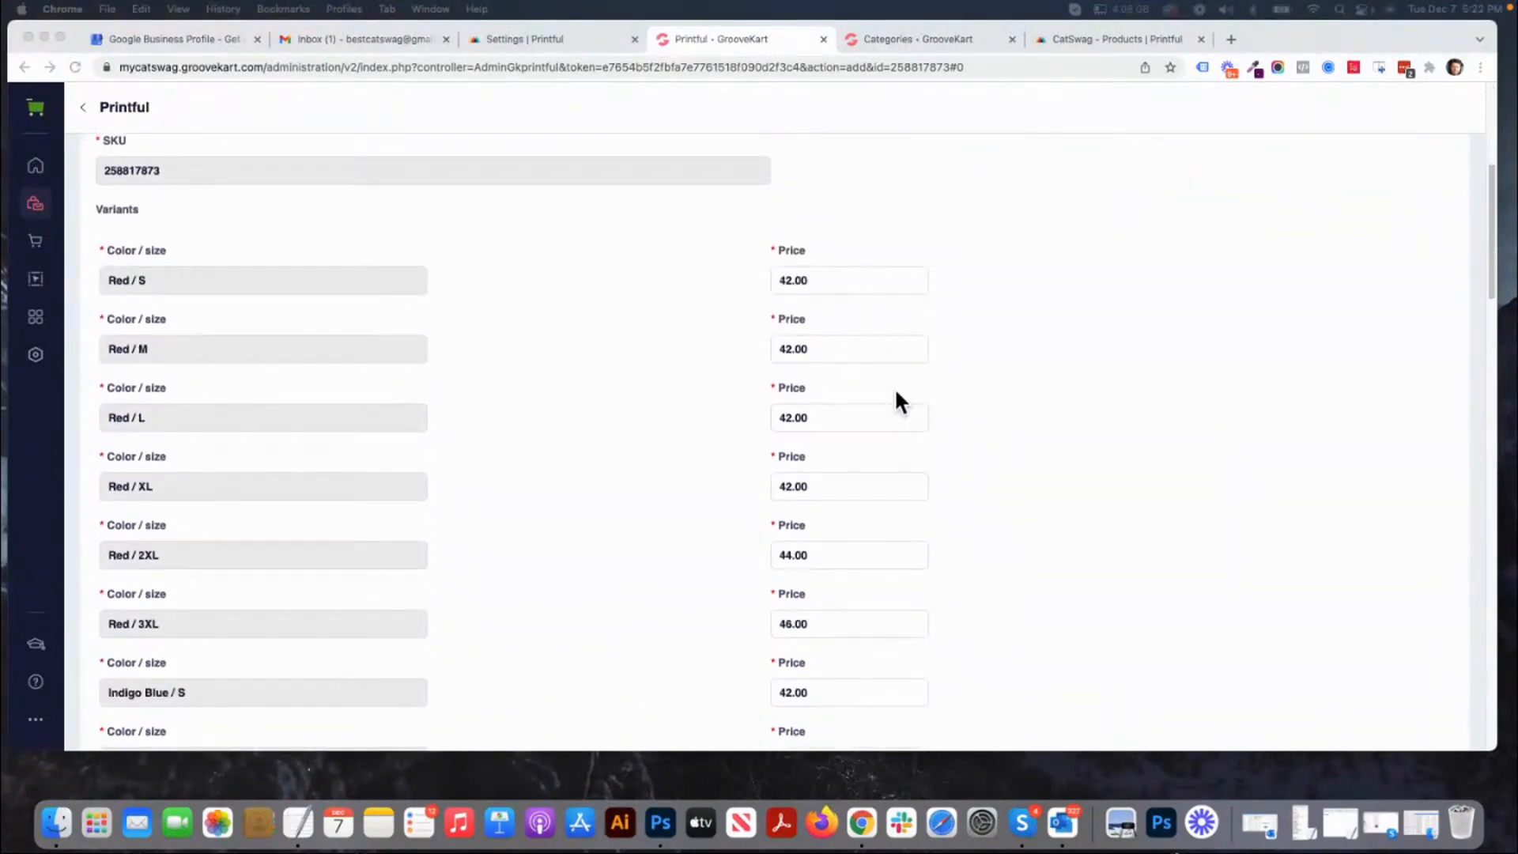
pyautogui.scroll(-2, 896, 393)
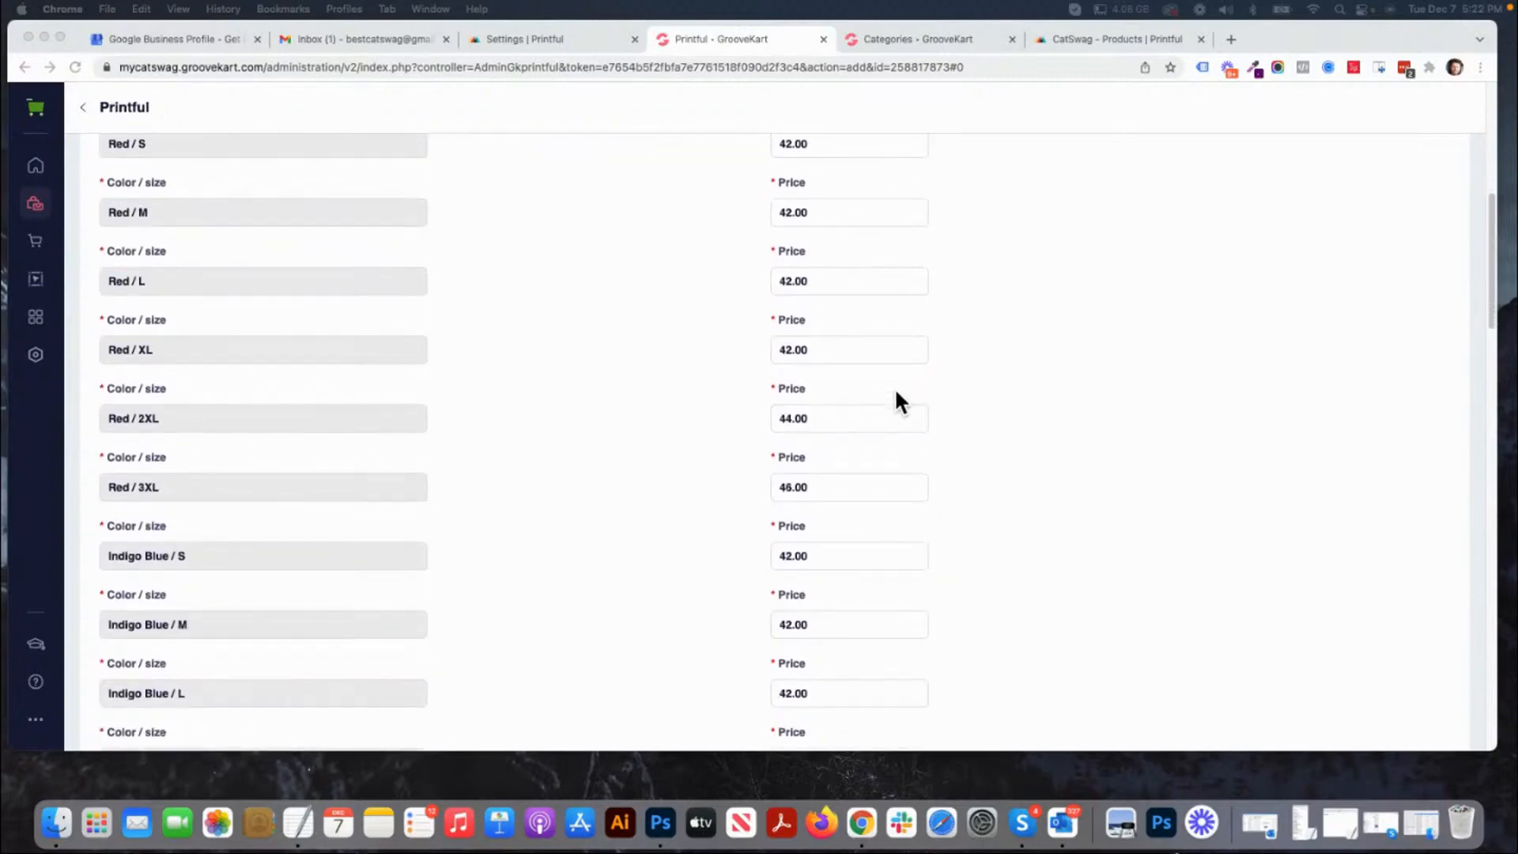
pyautogui.scroll(-1, 895, 387)
pyautogui.scroll(-8, 894, 388)
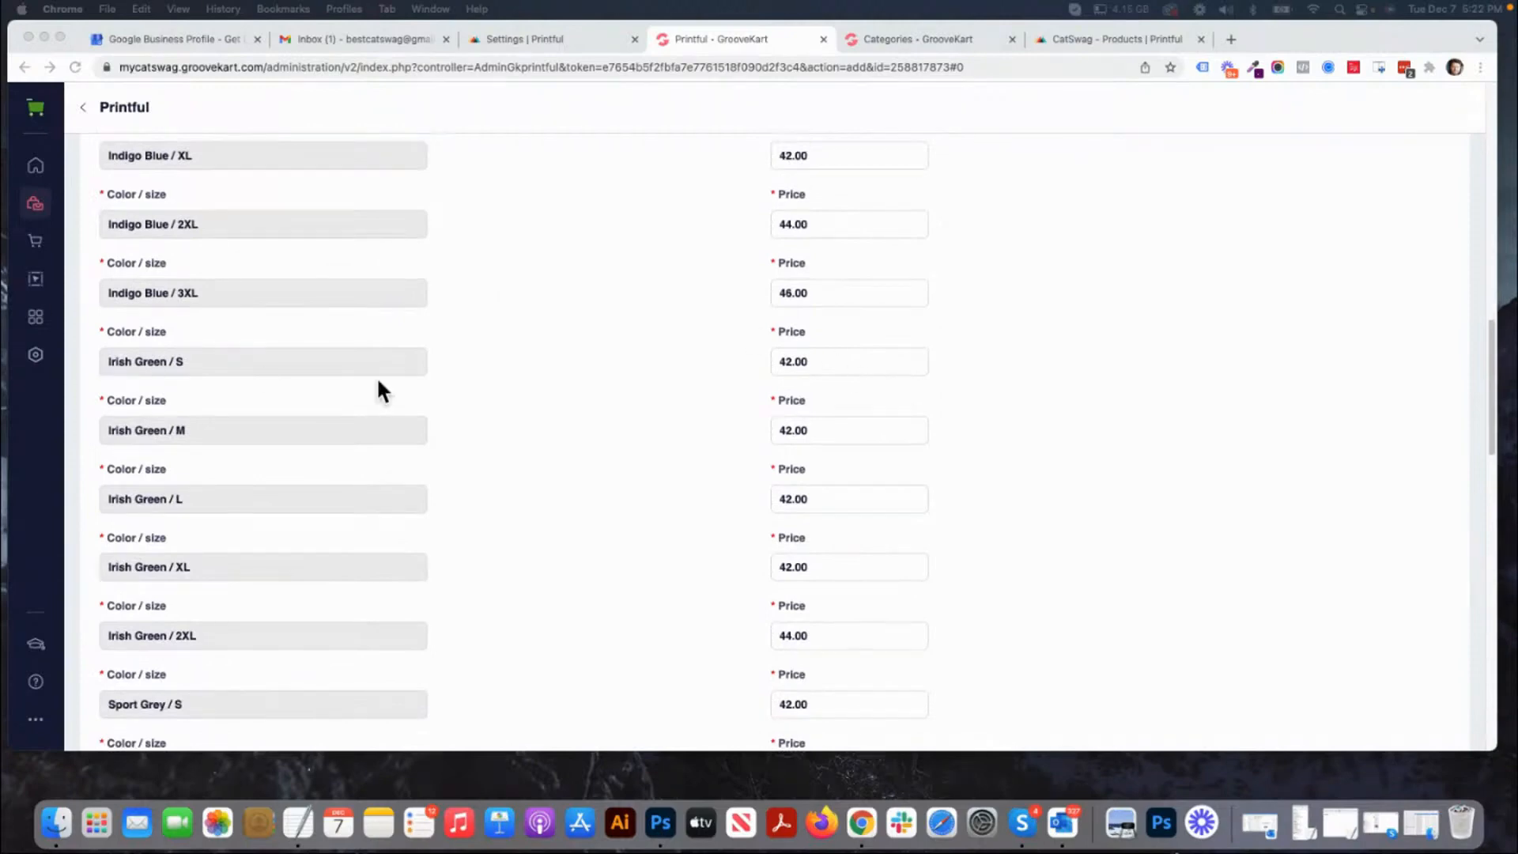
pyautogui.scroll(-13, 266, 376)
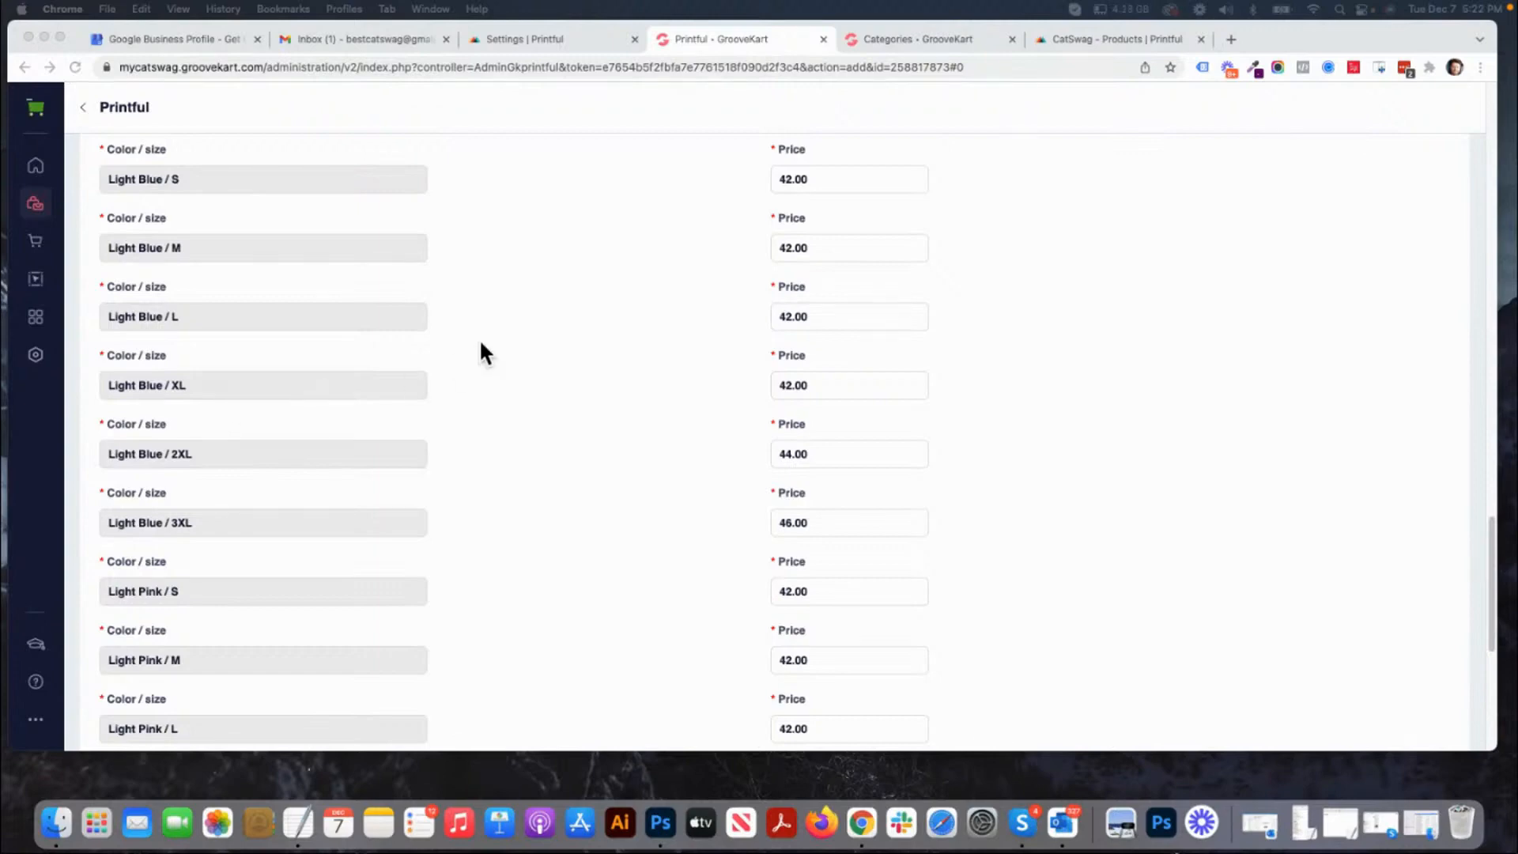
pyautogui.scroll(-6, 277, 407)
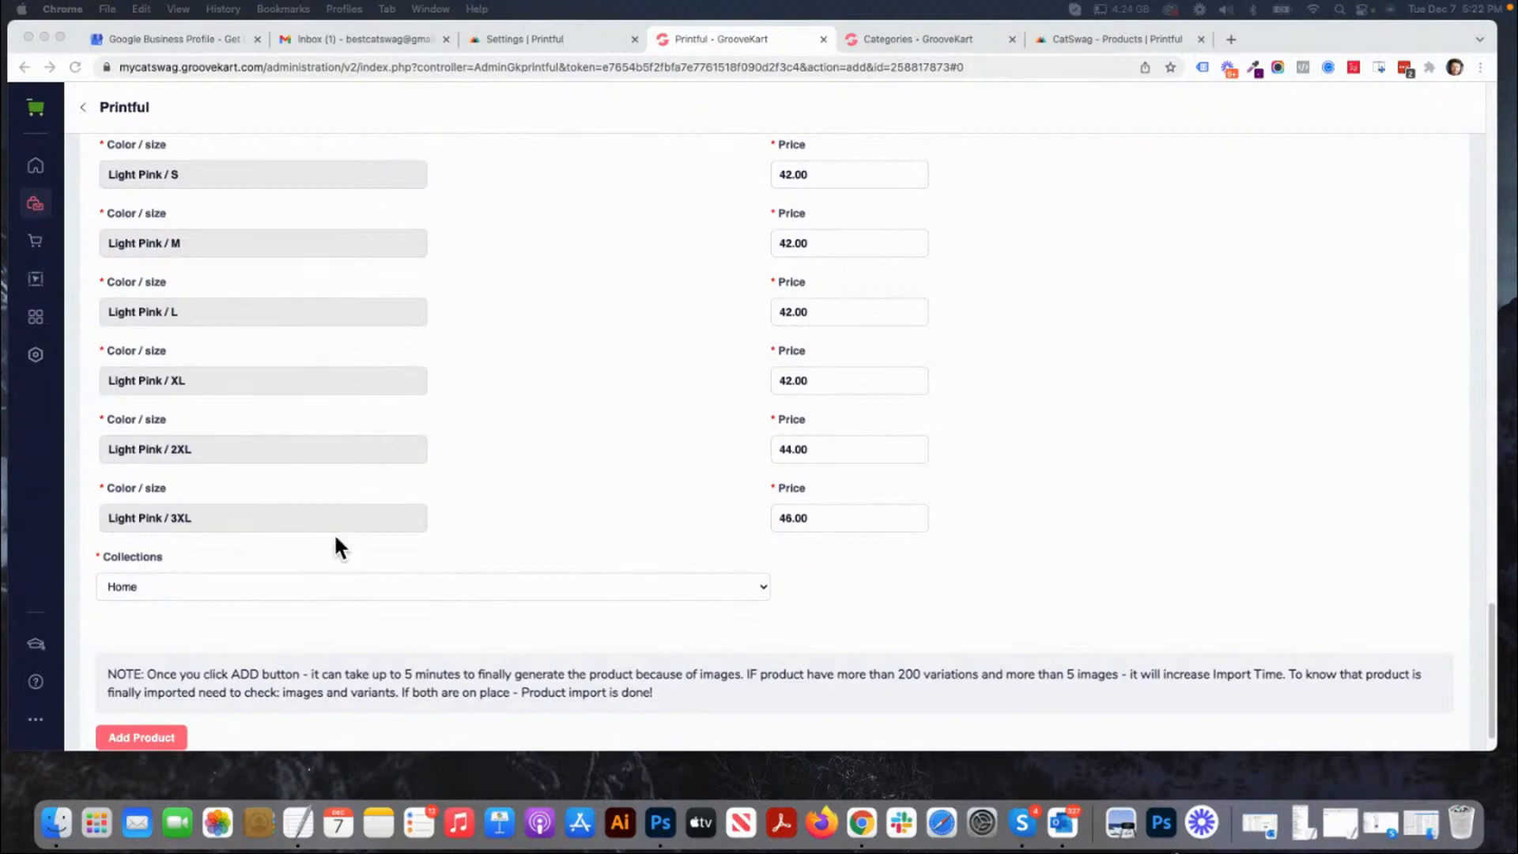
pyautogui.click(198, 587)
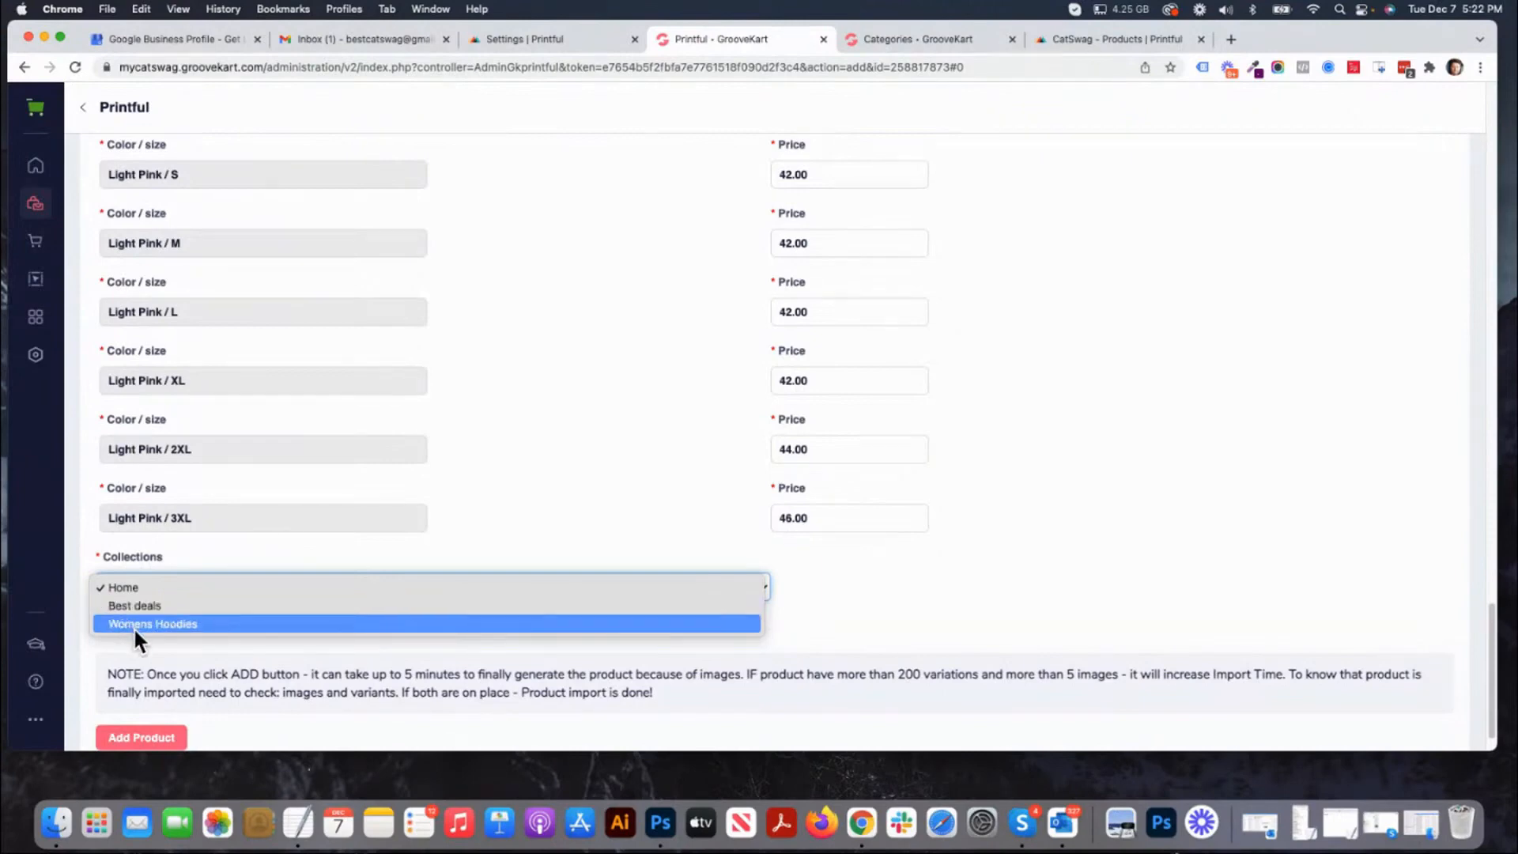
pyautogui.click(133, 624)
# Add the configured hoodie product to the store.
pyautogui.scroll(-1, 375, 631)
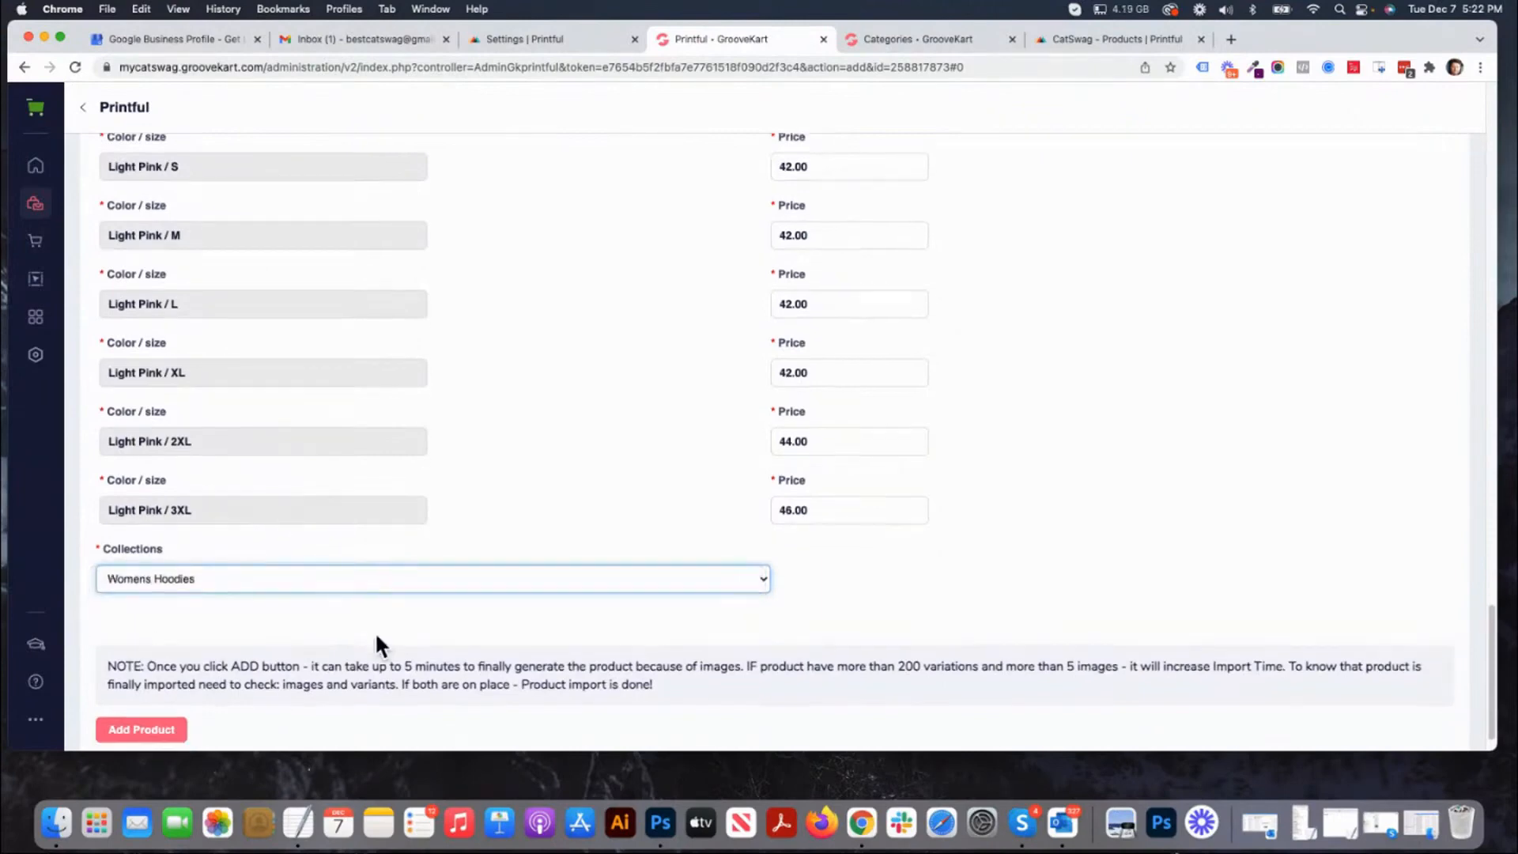
pyautogui.scroll(-1, 375, 631)
pyautogui.click(150, 697)
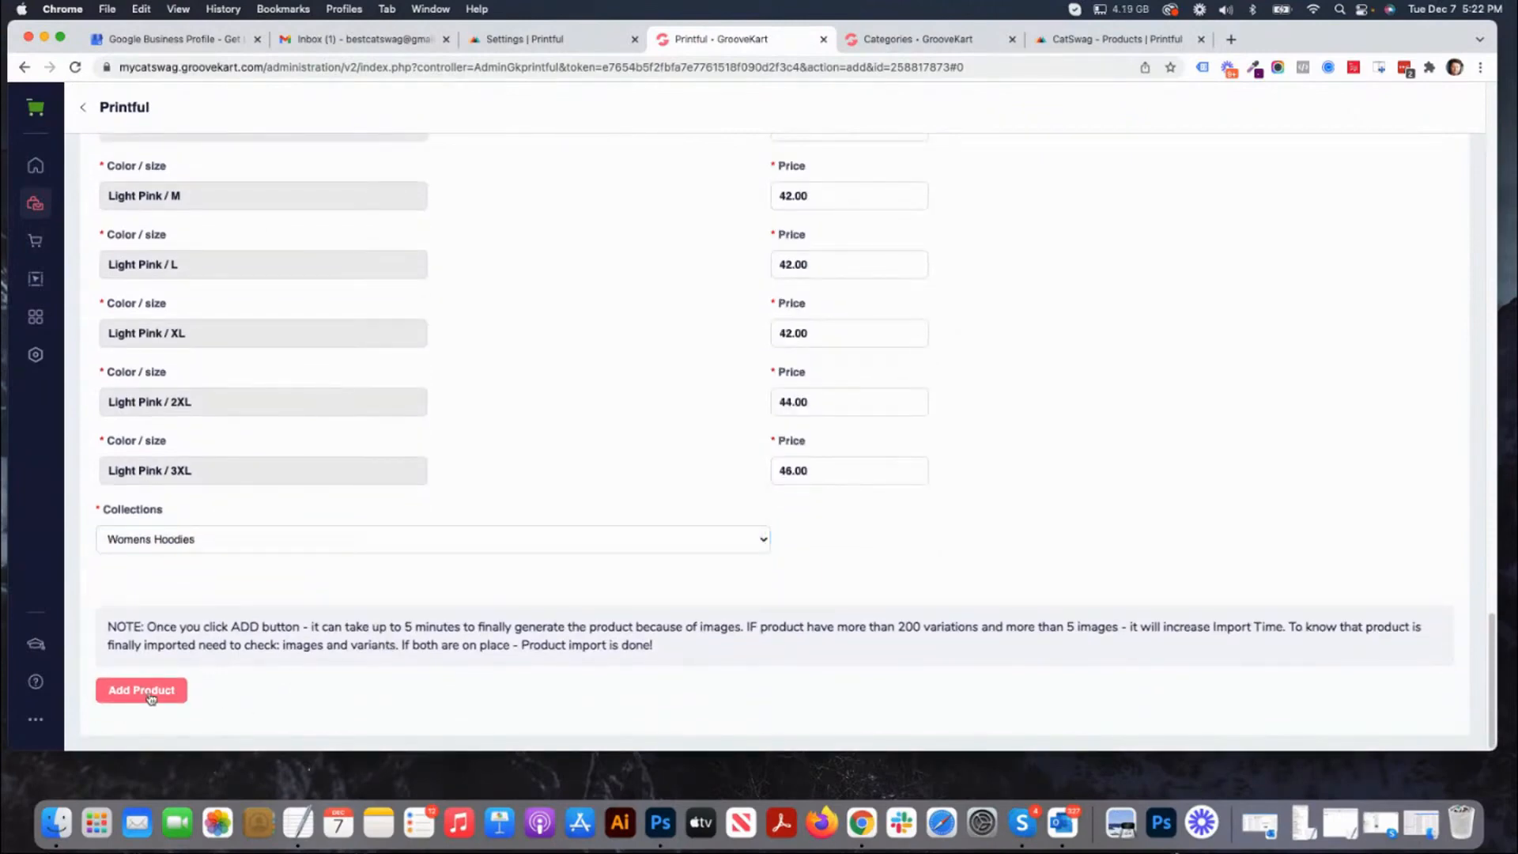
pyautogui.click(150, 697)
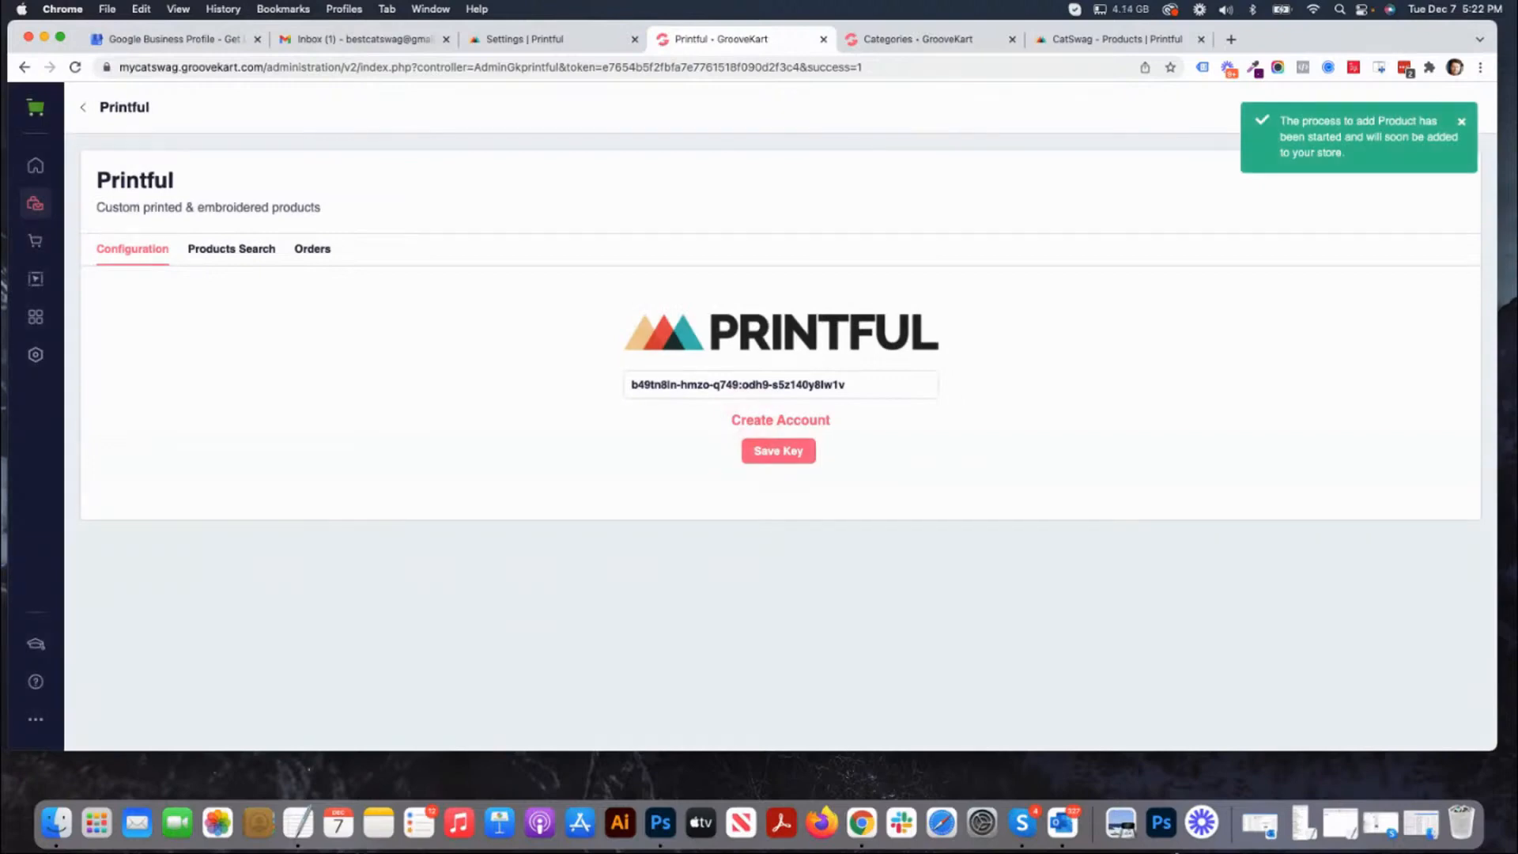
# Dismiss the import notification, go to the store's product list and preview the "Home is where the cat is ..." product.
pyautogui.click(33, 208)
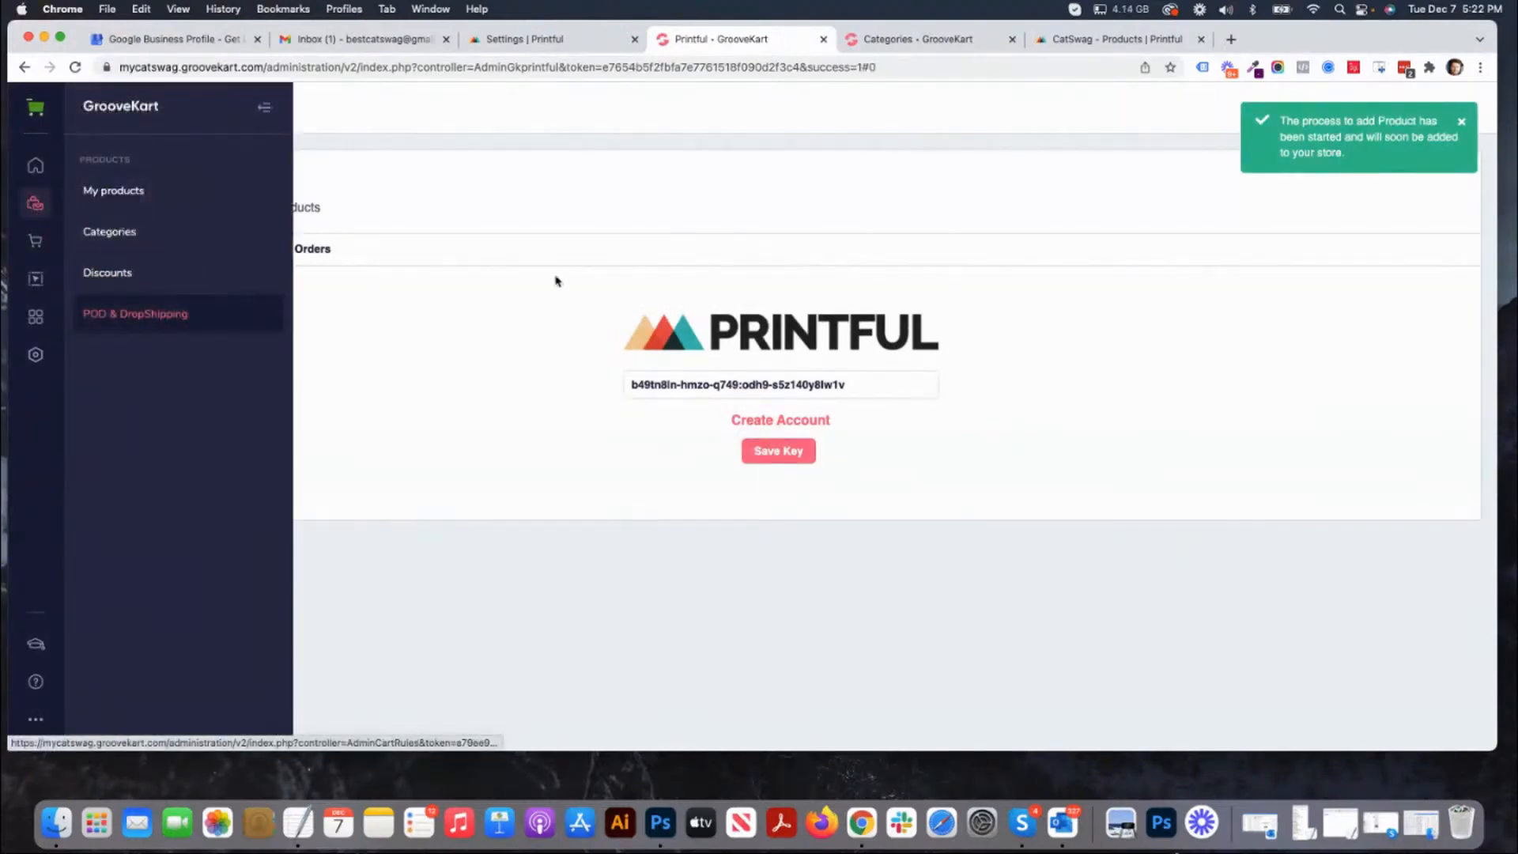
pyautogui.click(1462, 121)
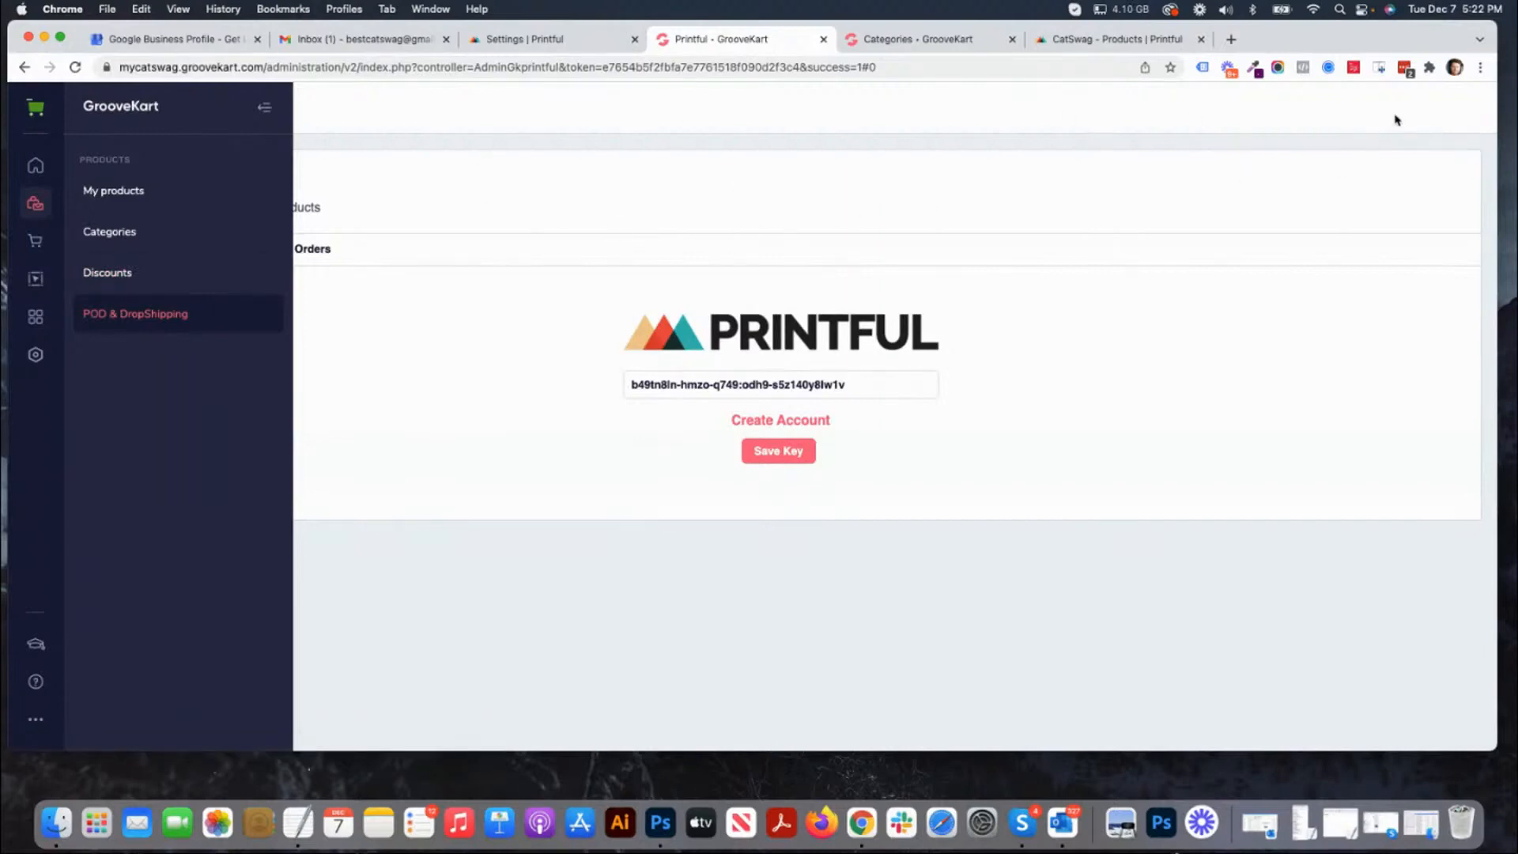
pyautogui.click(104, 199)
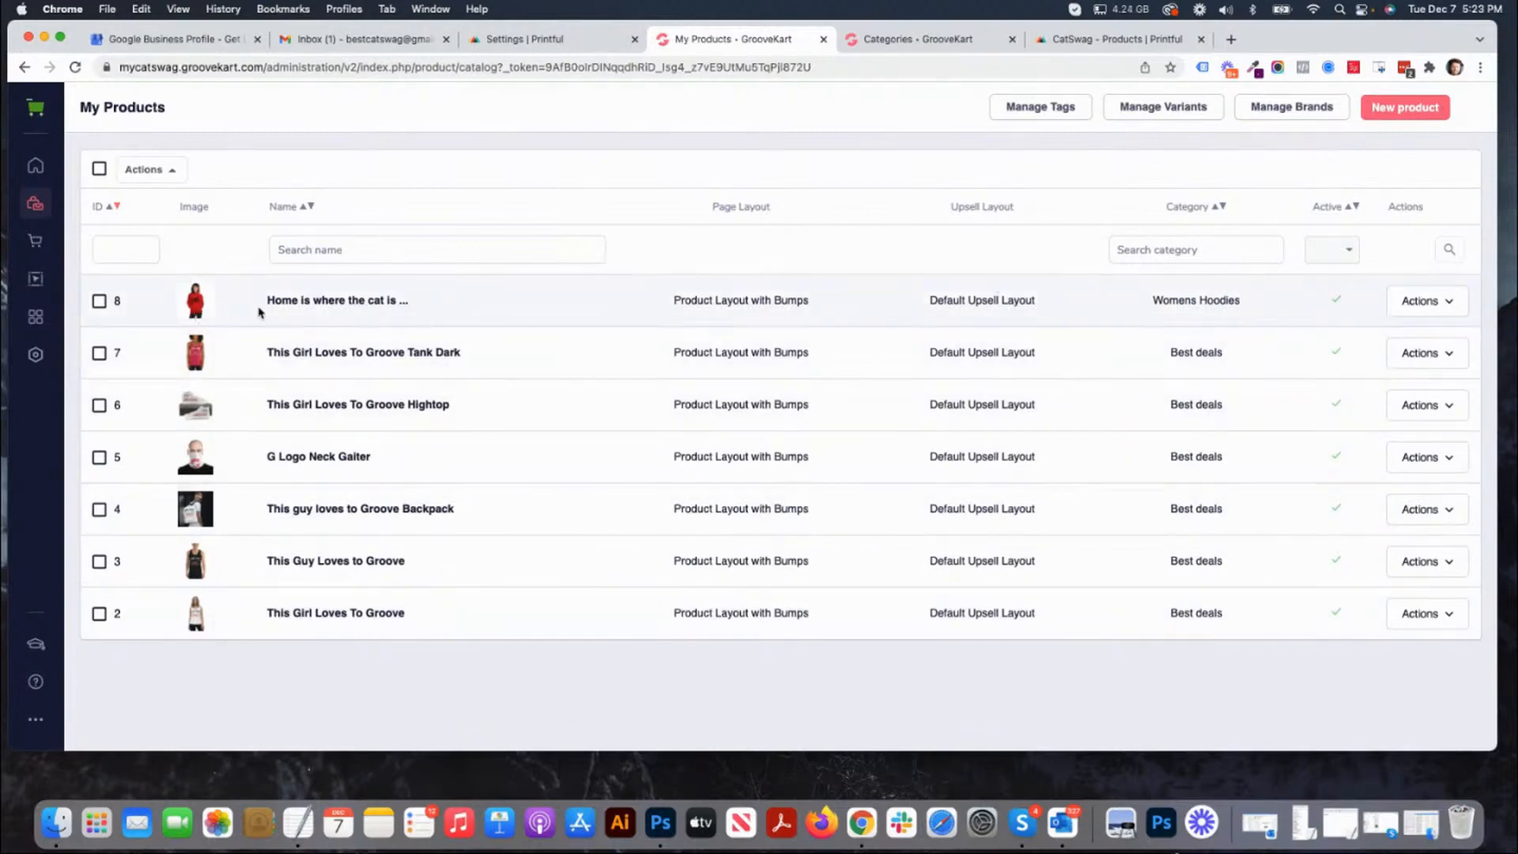
pyautogui.click(1421, 305)
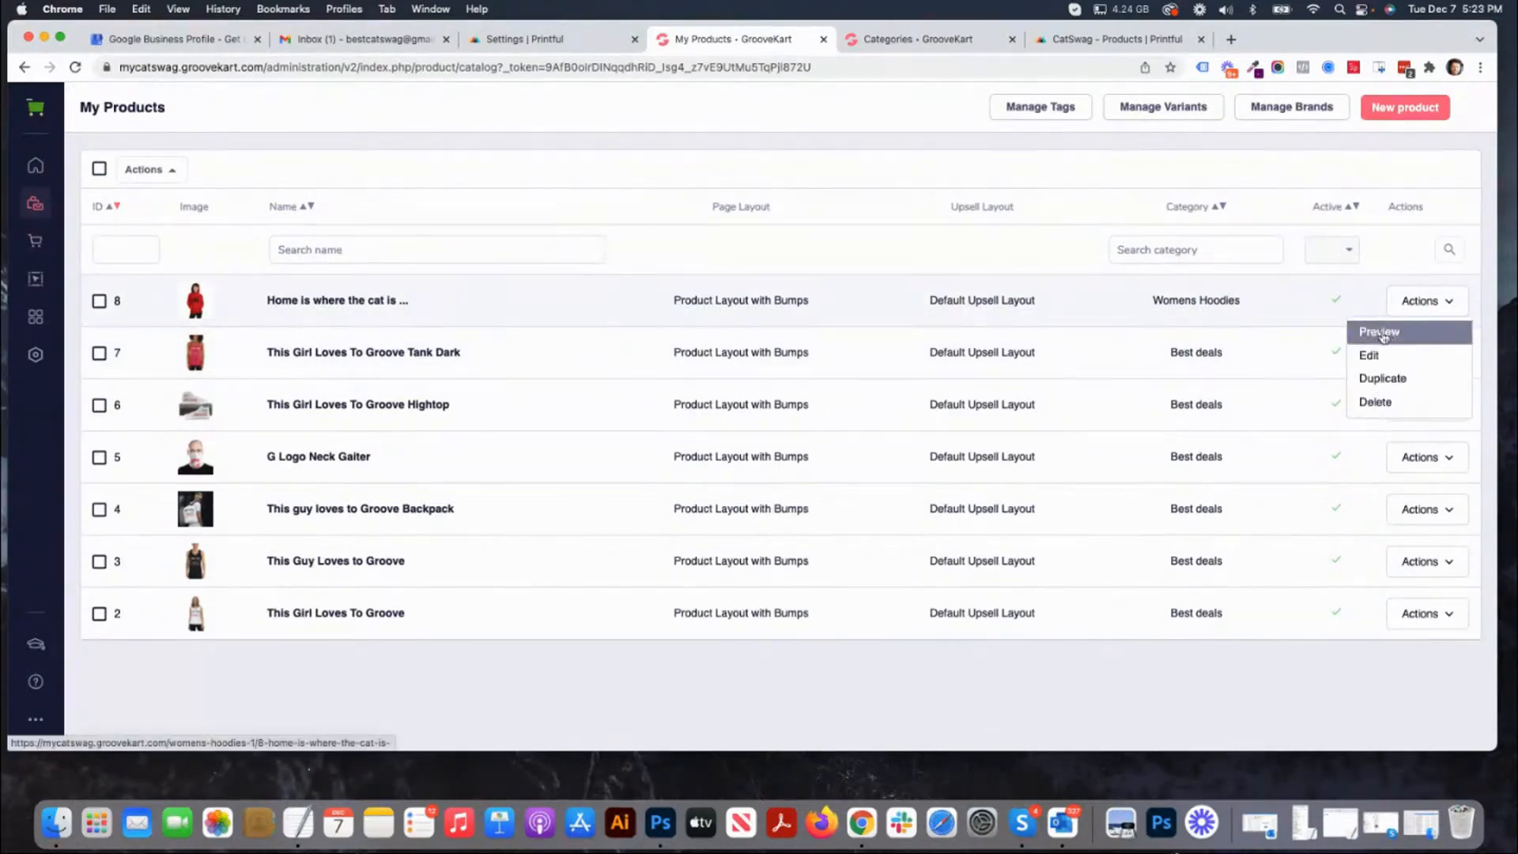
pyautogui.click(1384, 337)
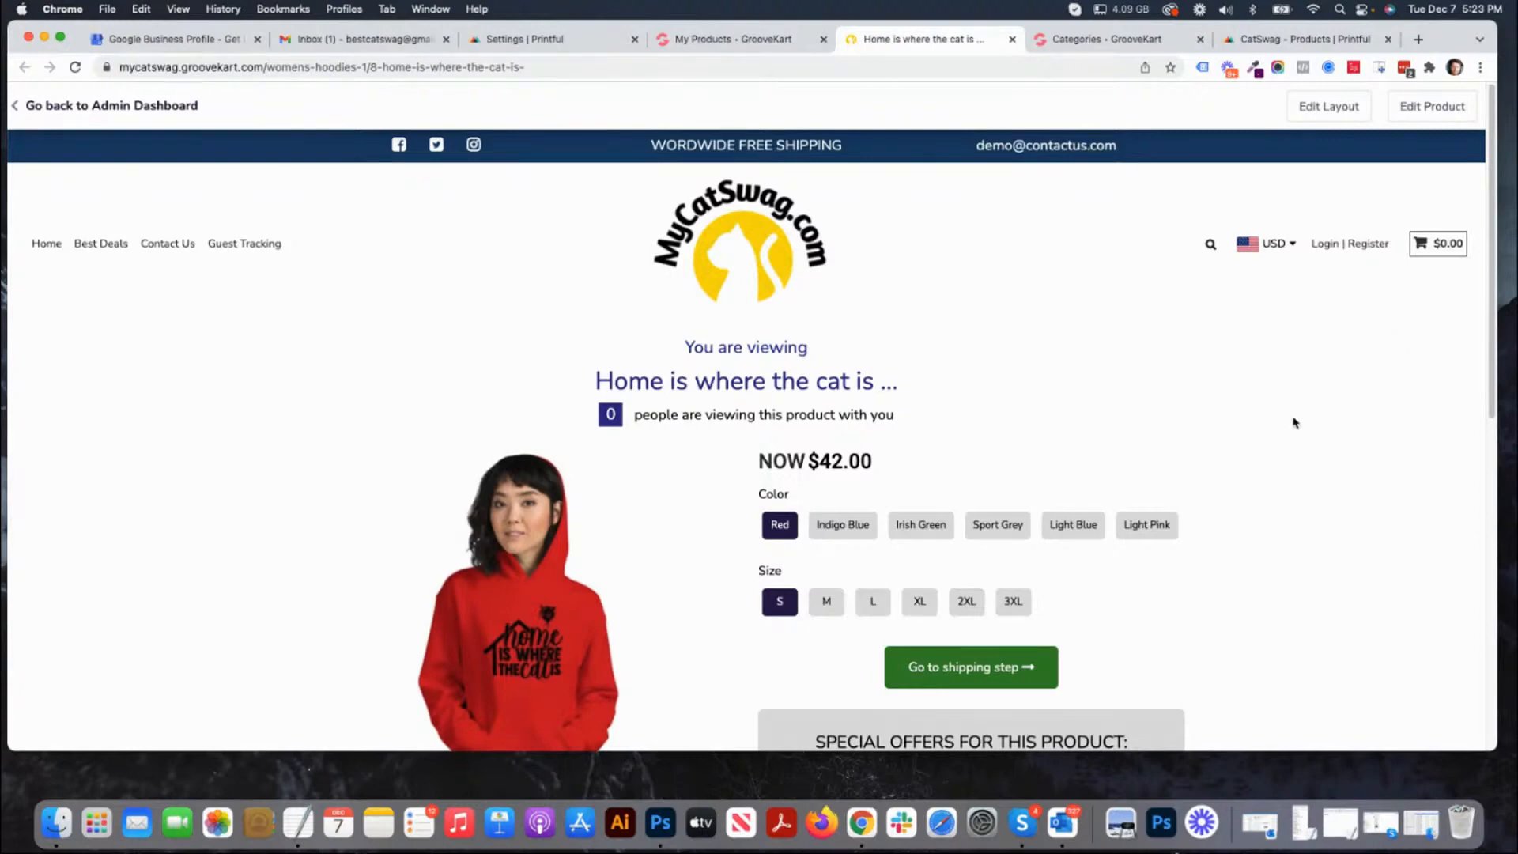
# Examine the hoodie's storefront page and browse its gallery images in each color.
pyautogui.scroll(-2, 681, 300)
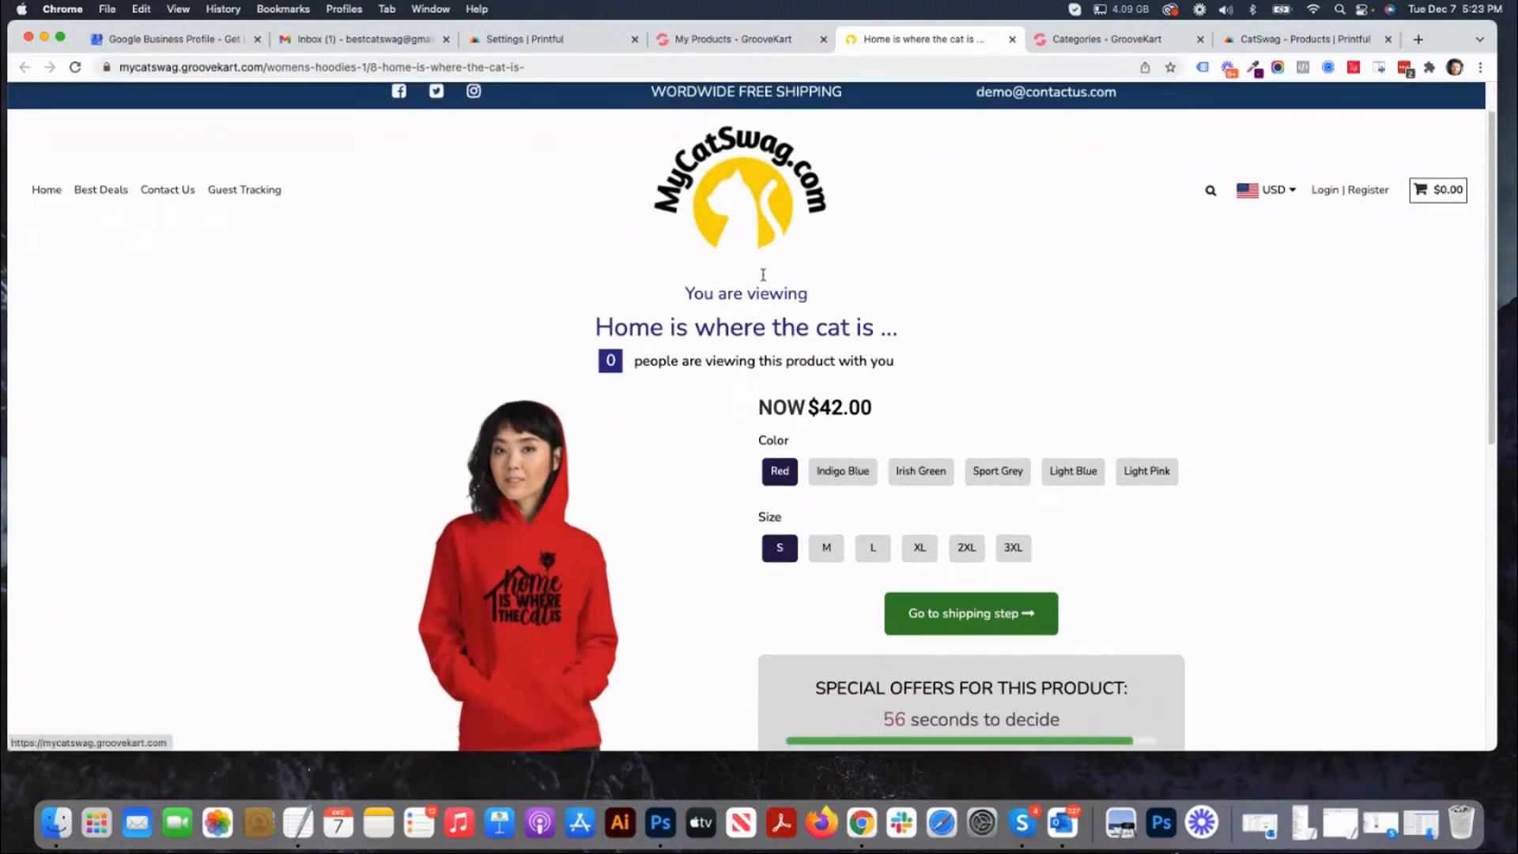
pyautogui.scroll(-4, 755, 345)
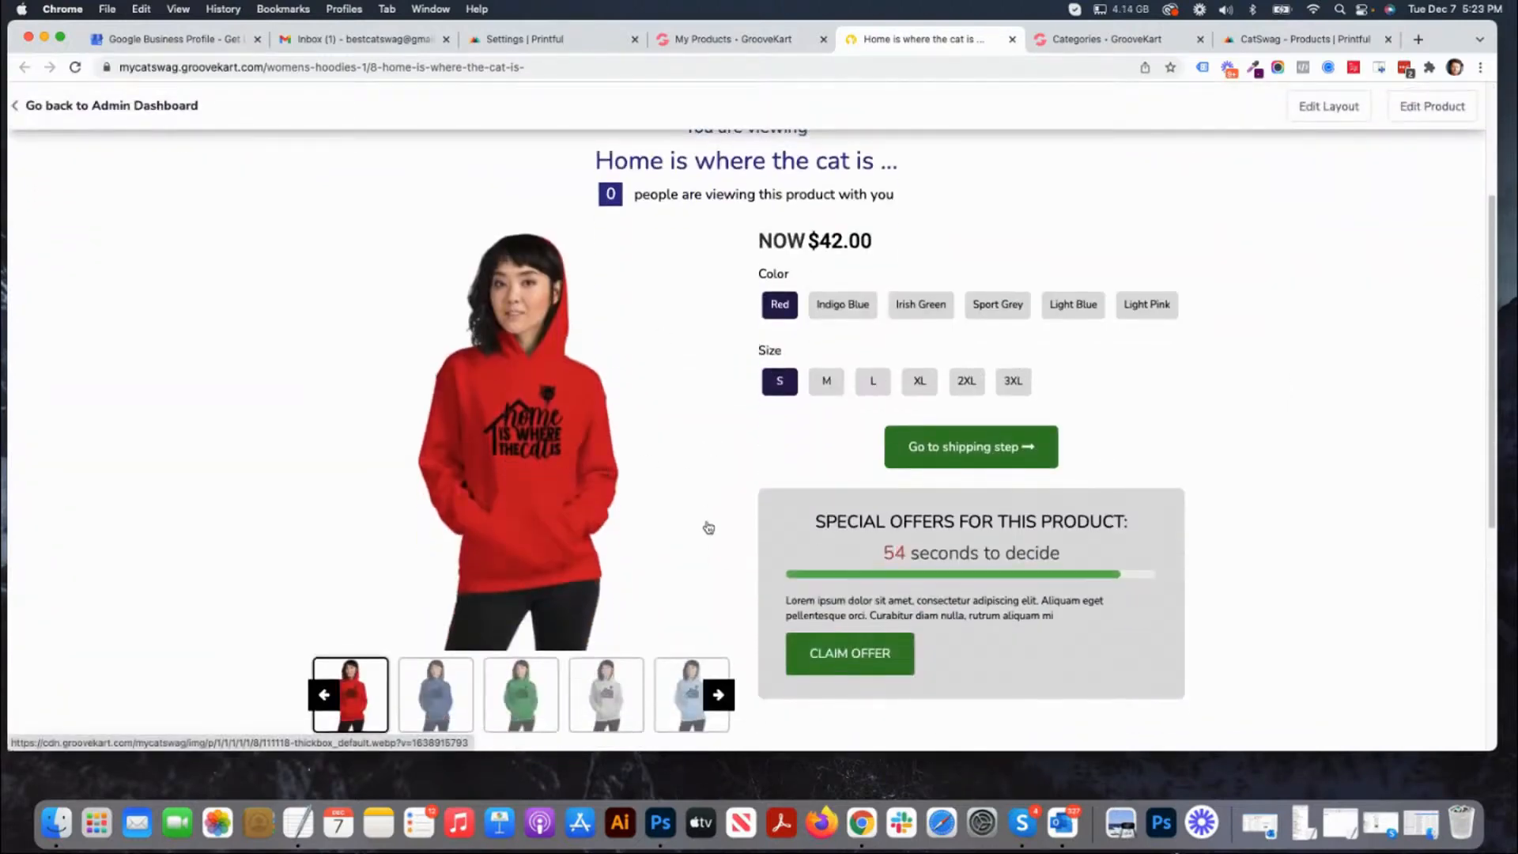
pyautogui.scroll(-1, 717, 560)
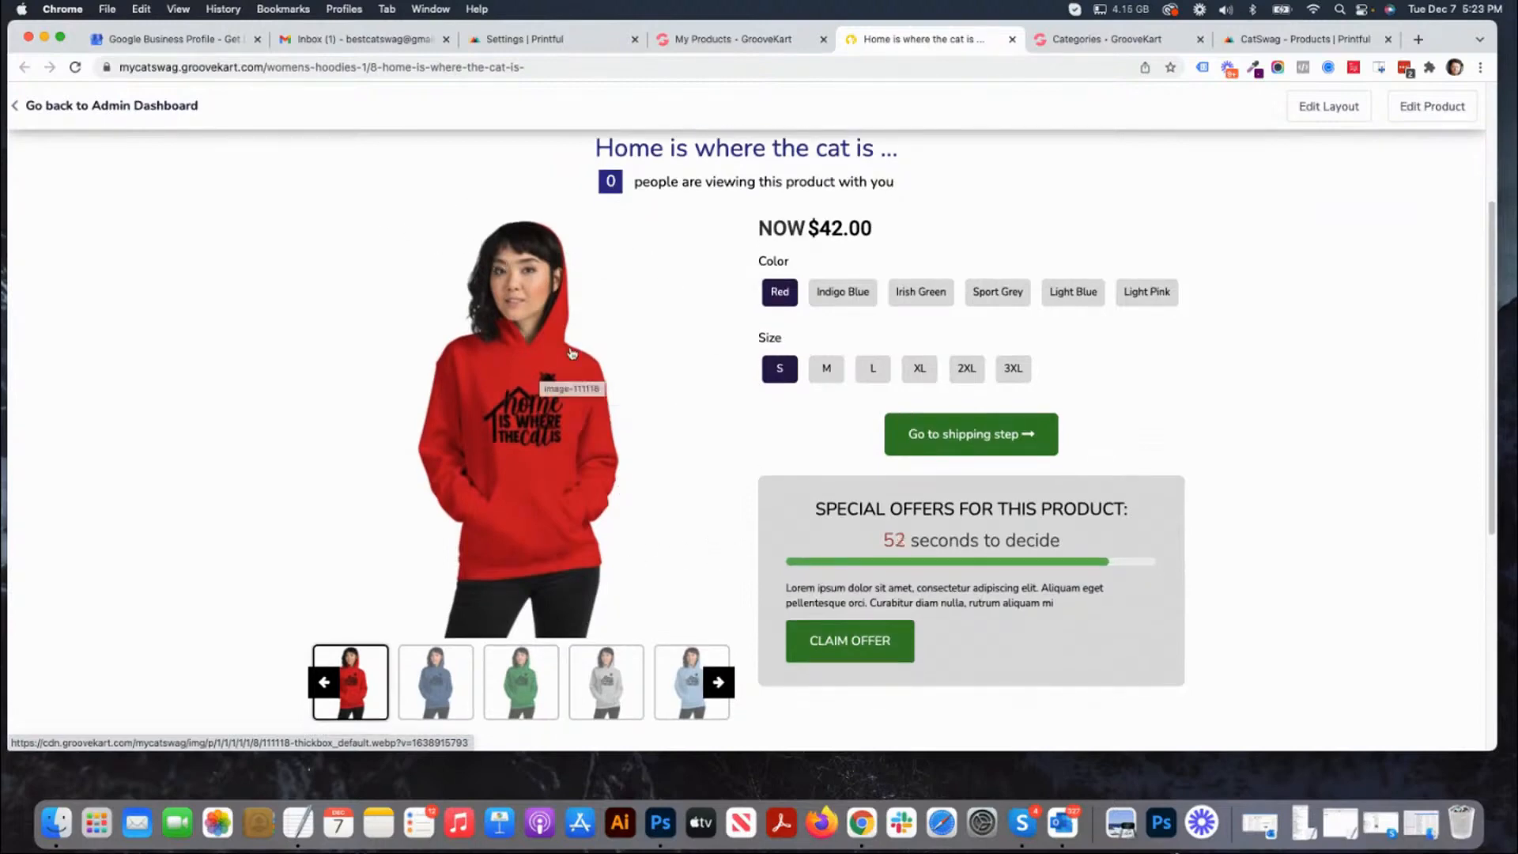
pyautogui.click(437, 686)
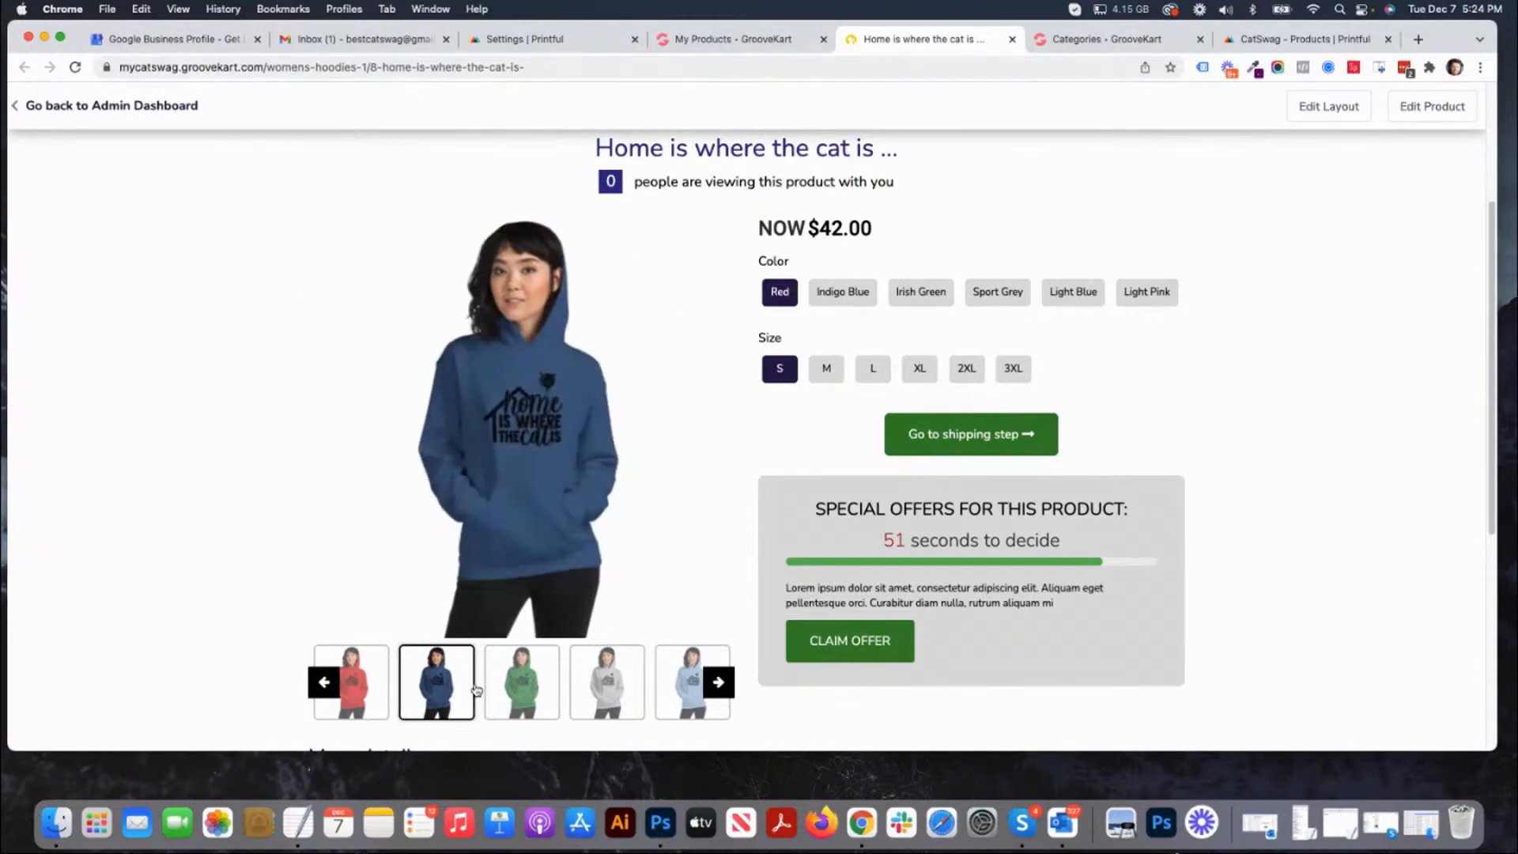
pyautogui.click(551, 697)
pyautogui.click(633, 701)
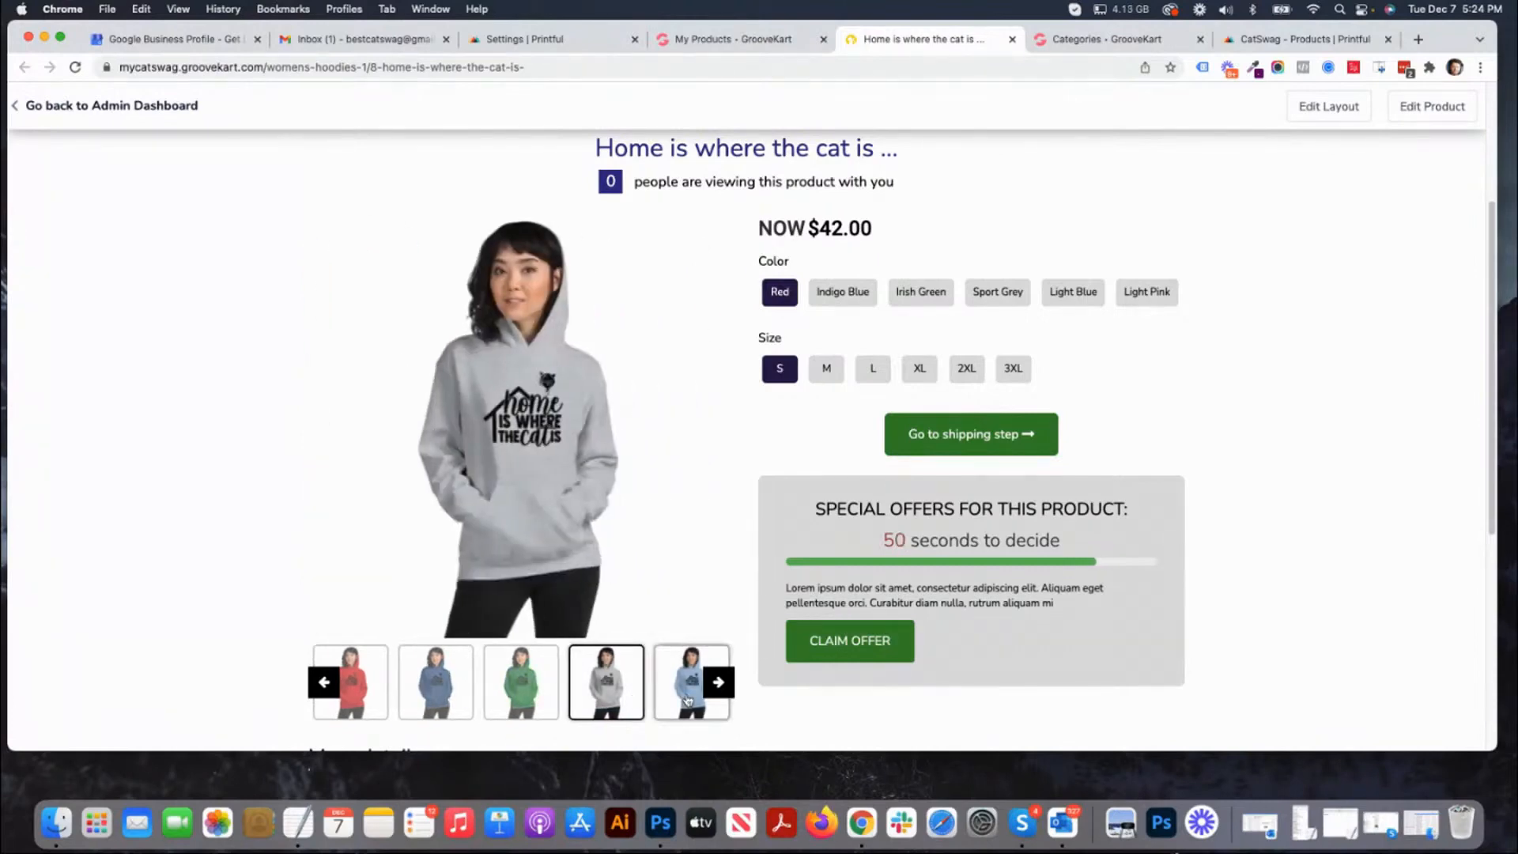
pyautogui.click(700, 699)
pyautogui.click(716, 684)
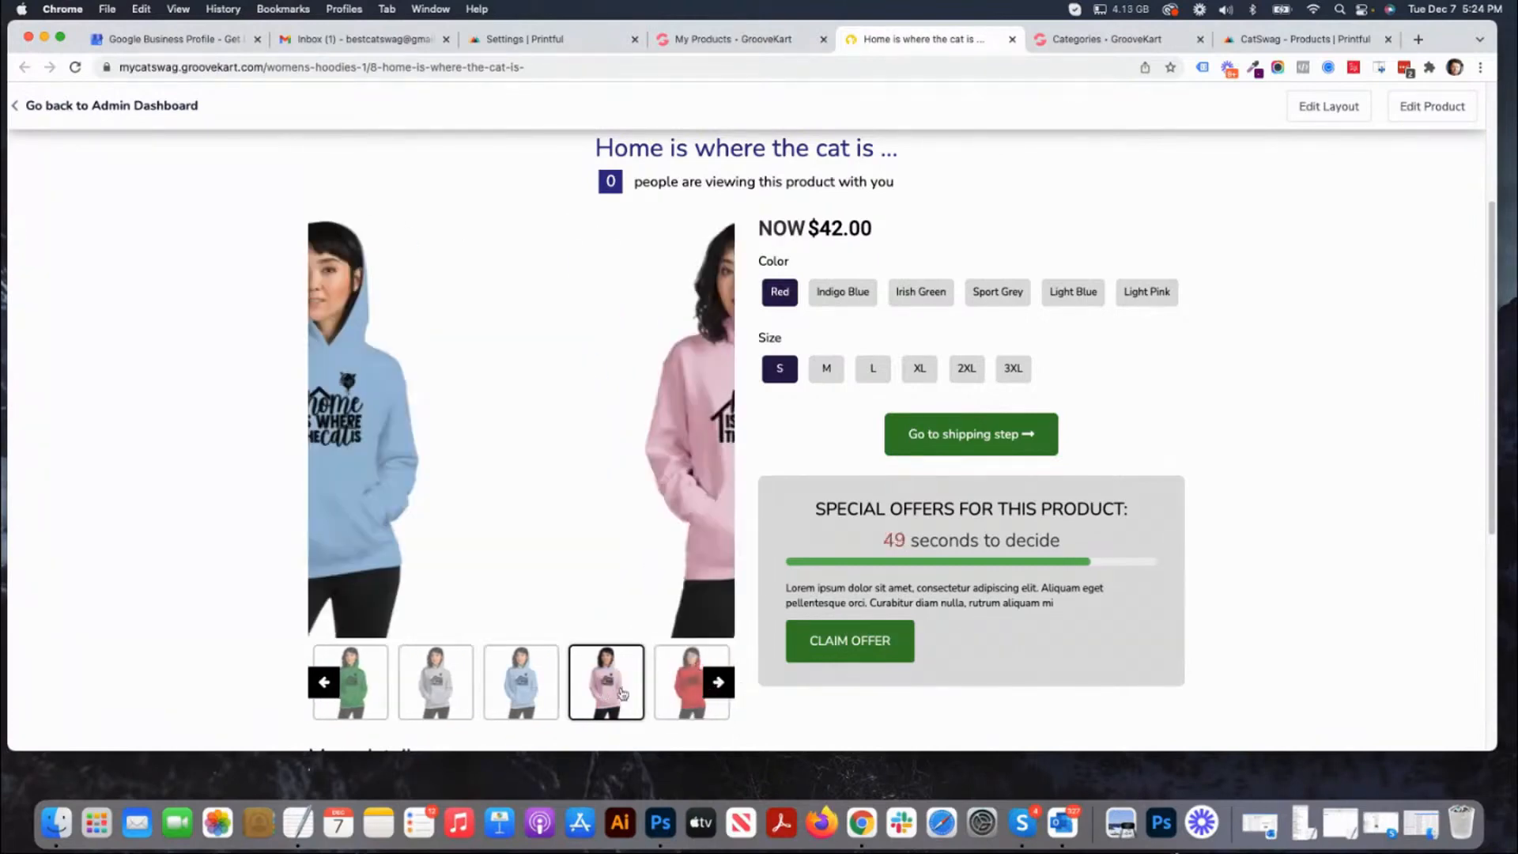
pyautogui.click(668, 695)
# Check the Indigo Blue, Irish Green, Sport Grey, Light Blue and Light Pink variants and size 2XL, and review the remaining product page.
pyautogui.click(840, 300)
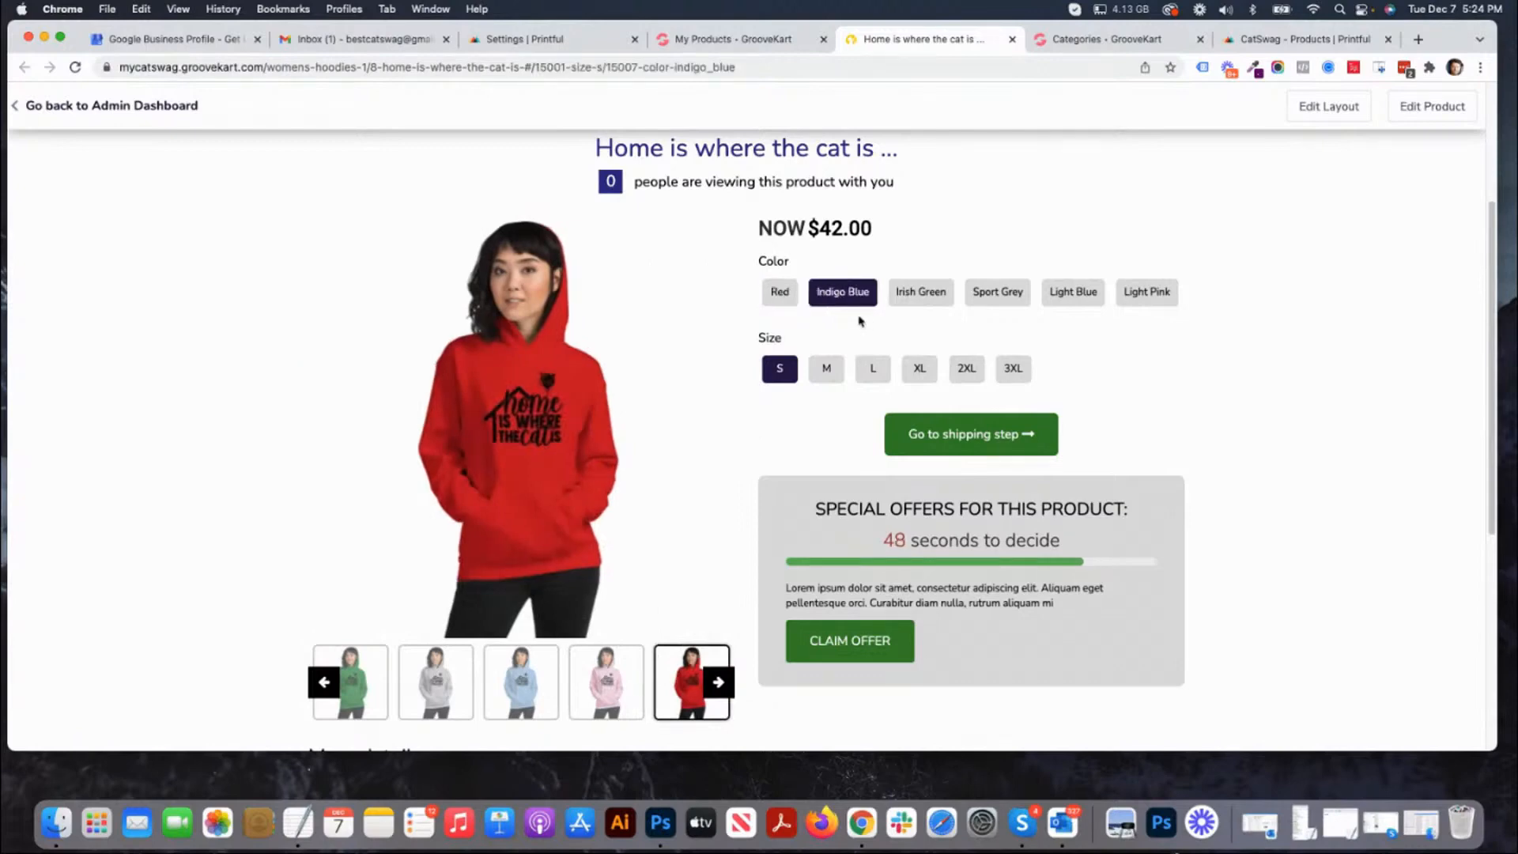
pyautogui.click(902, 303)
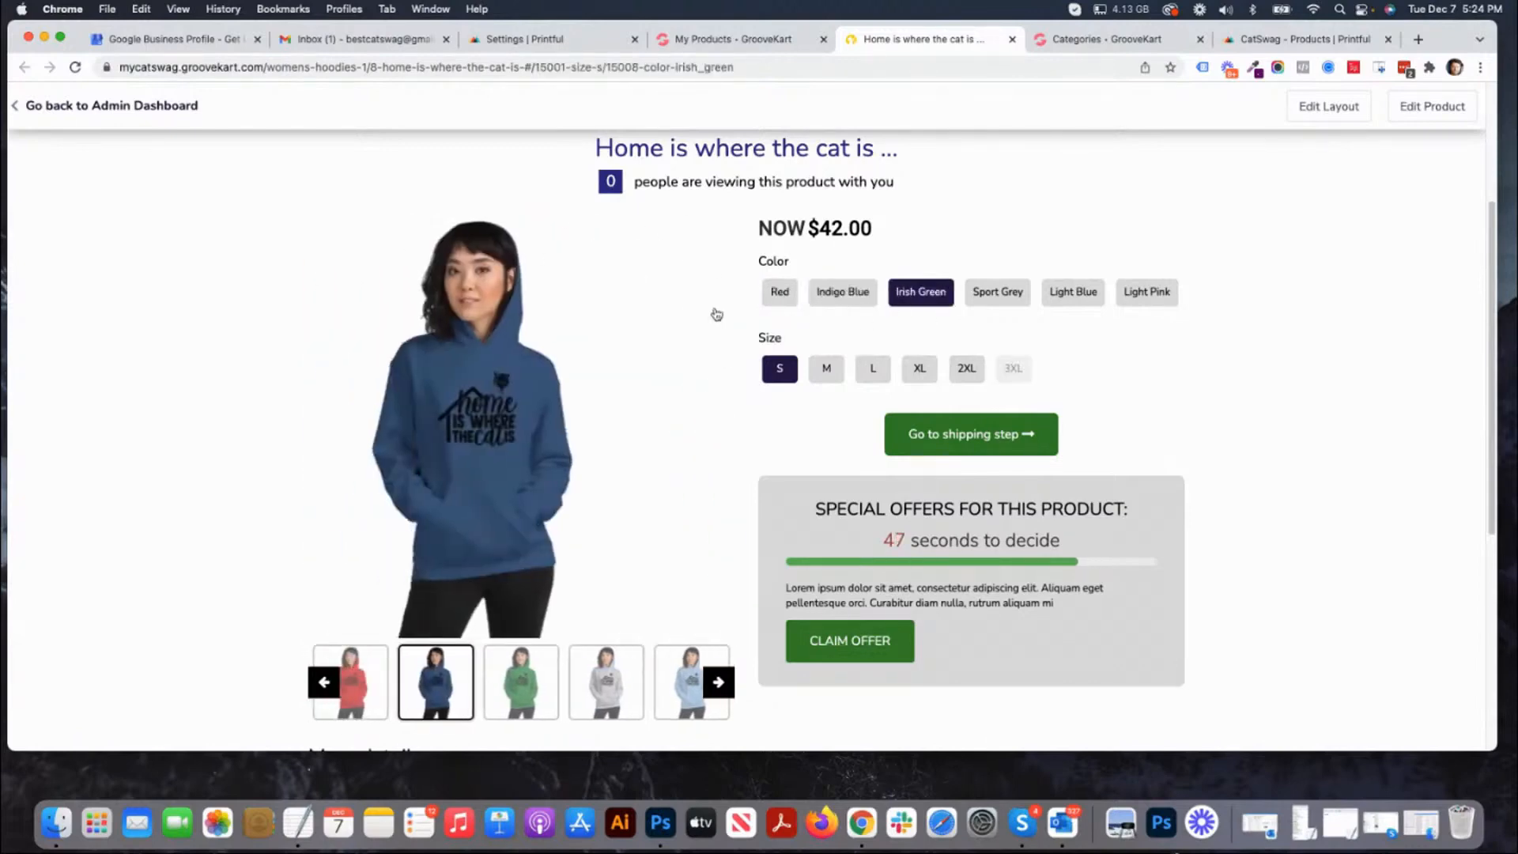
pyautogui.click(1016, 295)
pyautogui.click(974, 372)
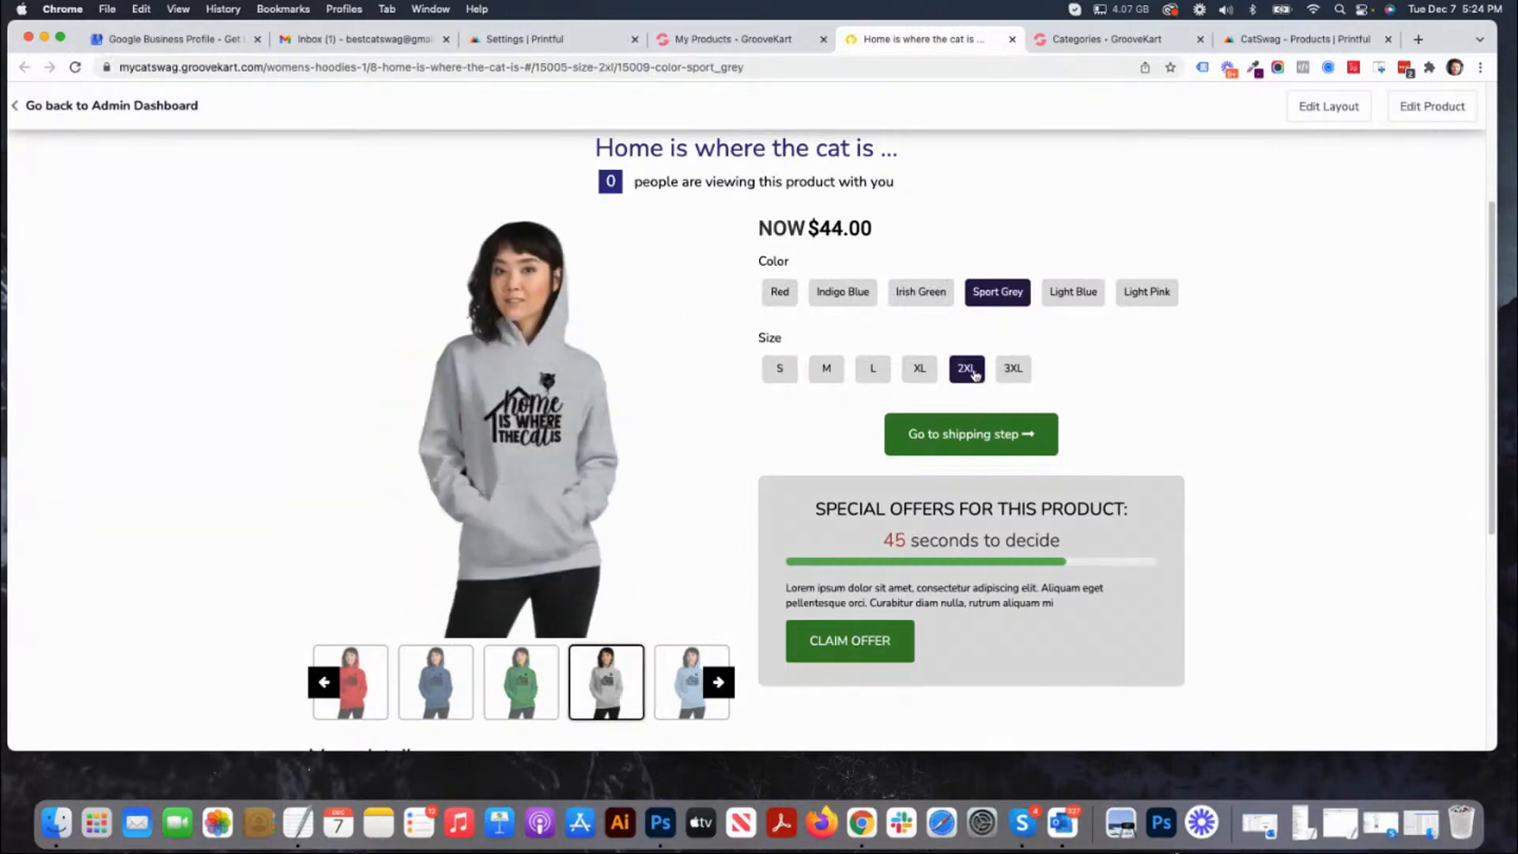
pyautogui.click(1054, 300)
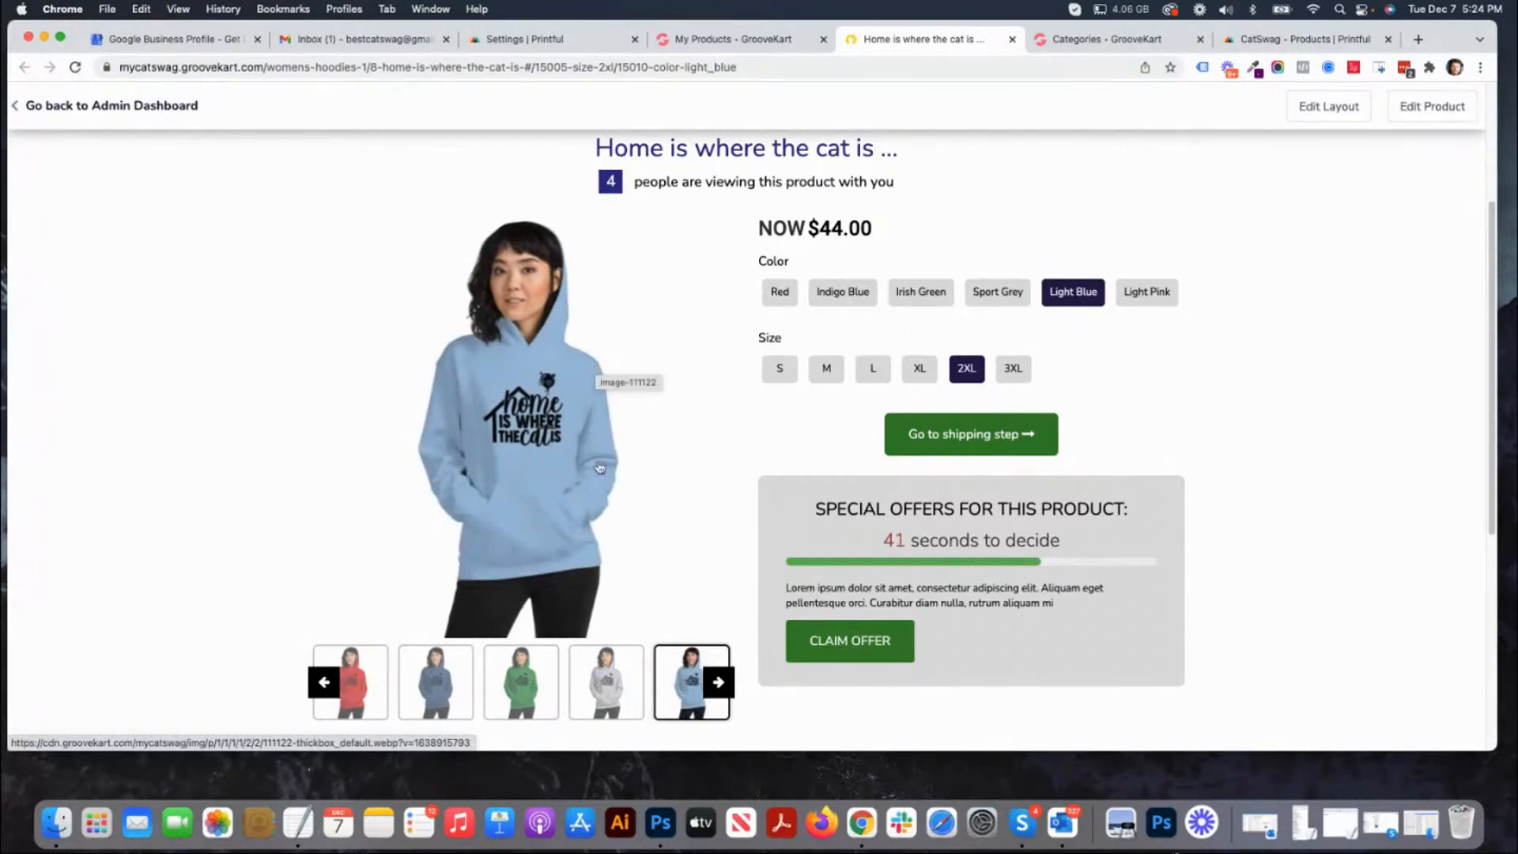
pyautogui.click(1142, 299)
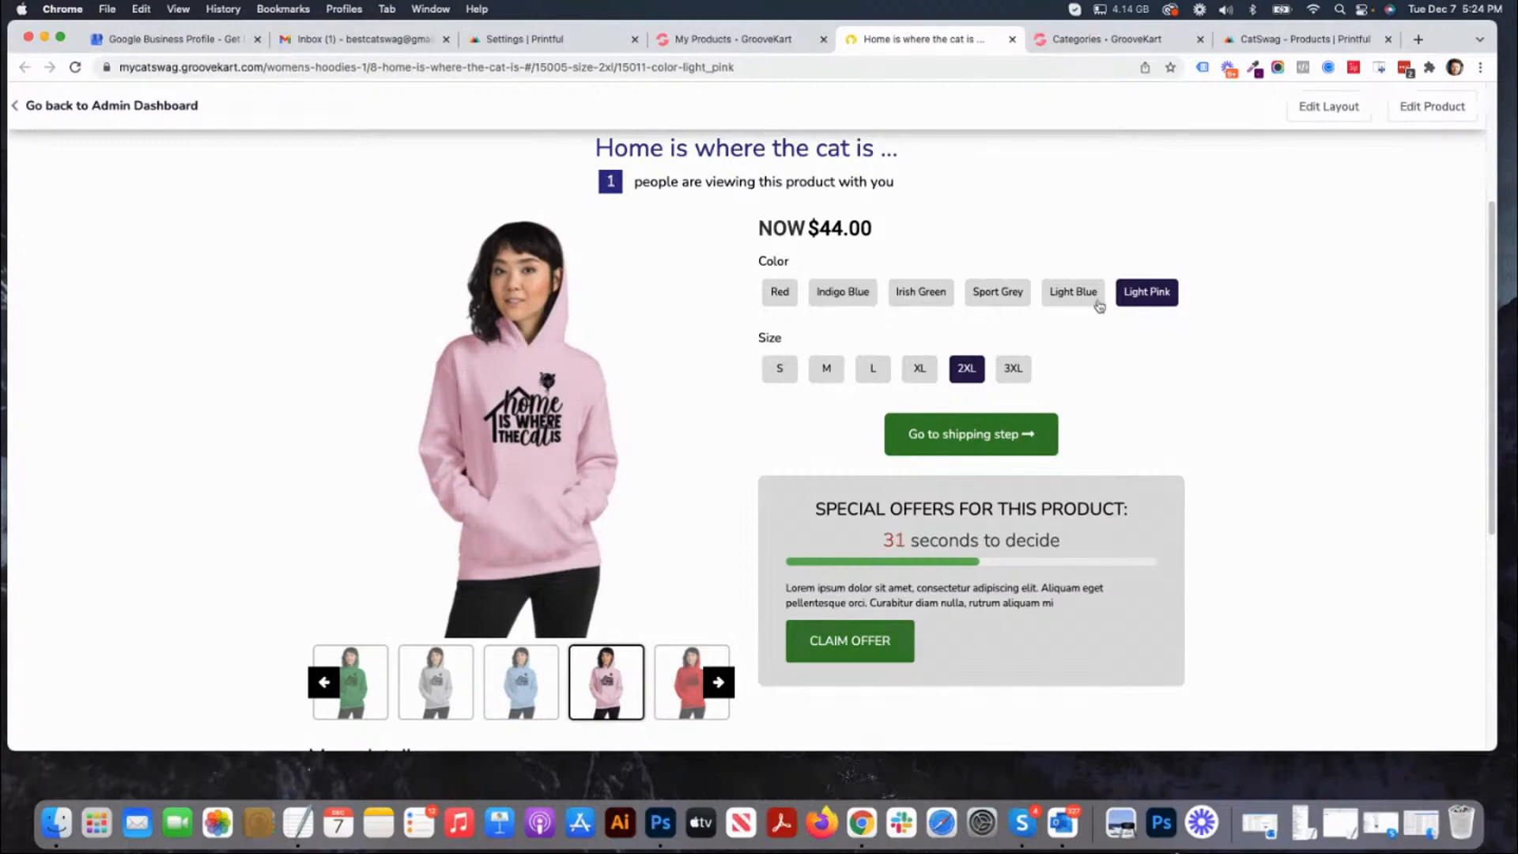
pyautogui.scroll(-3, 1126, 487)
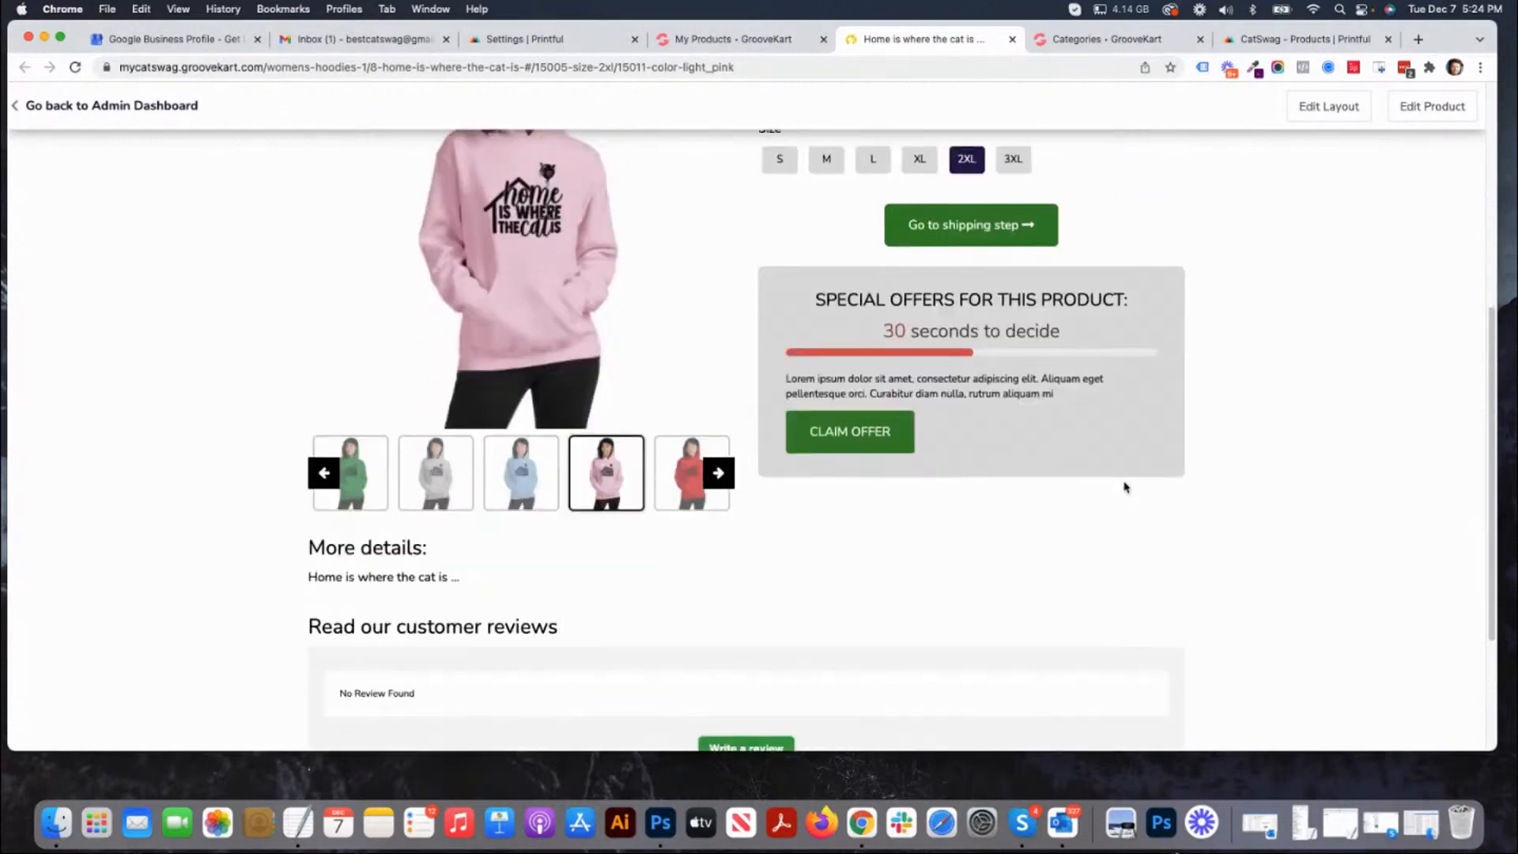
pyautogui.scroll(5, 1125, 488)
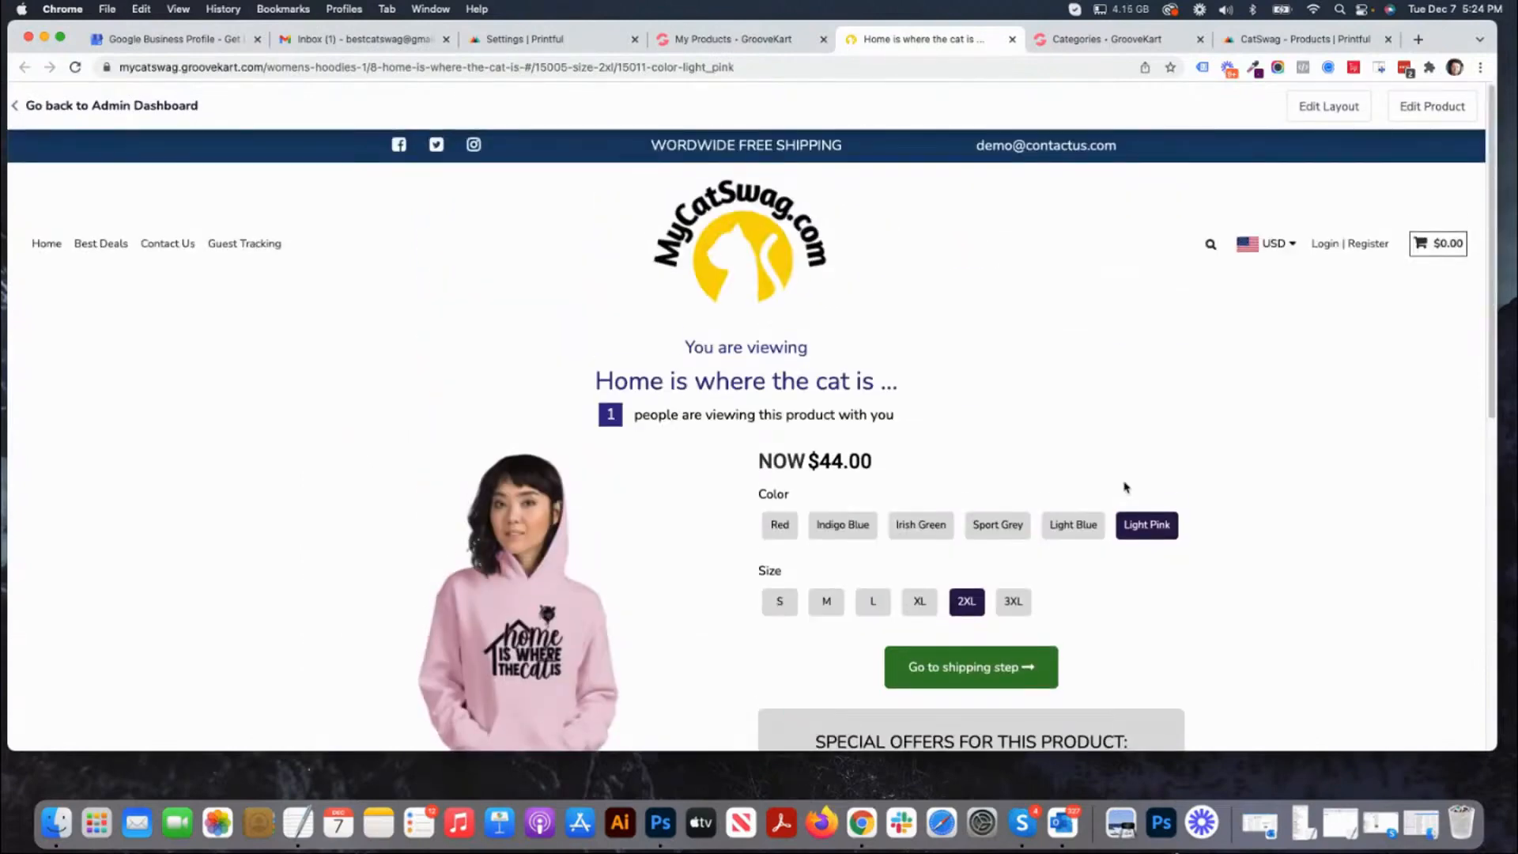
pyautogui.scroll(-3, 1099, 506)
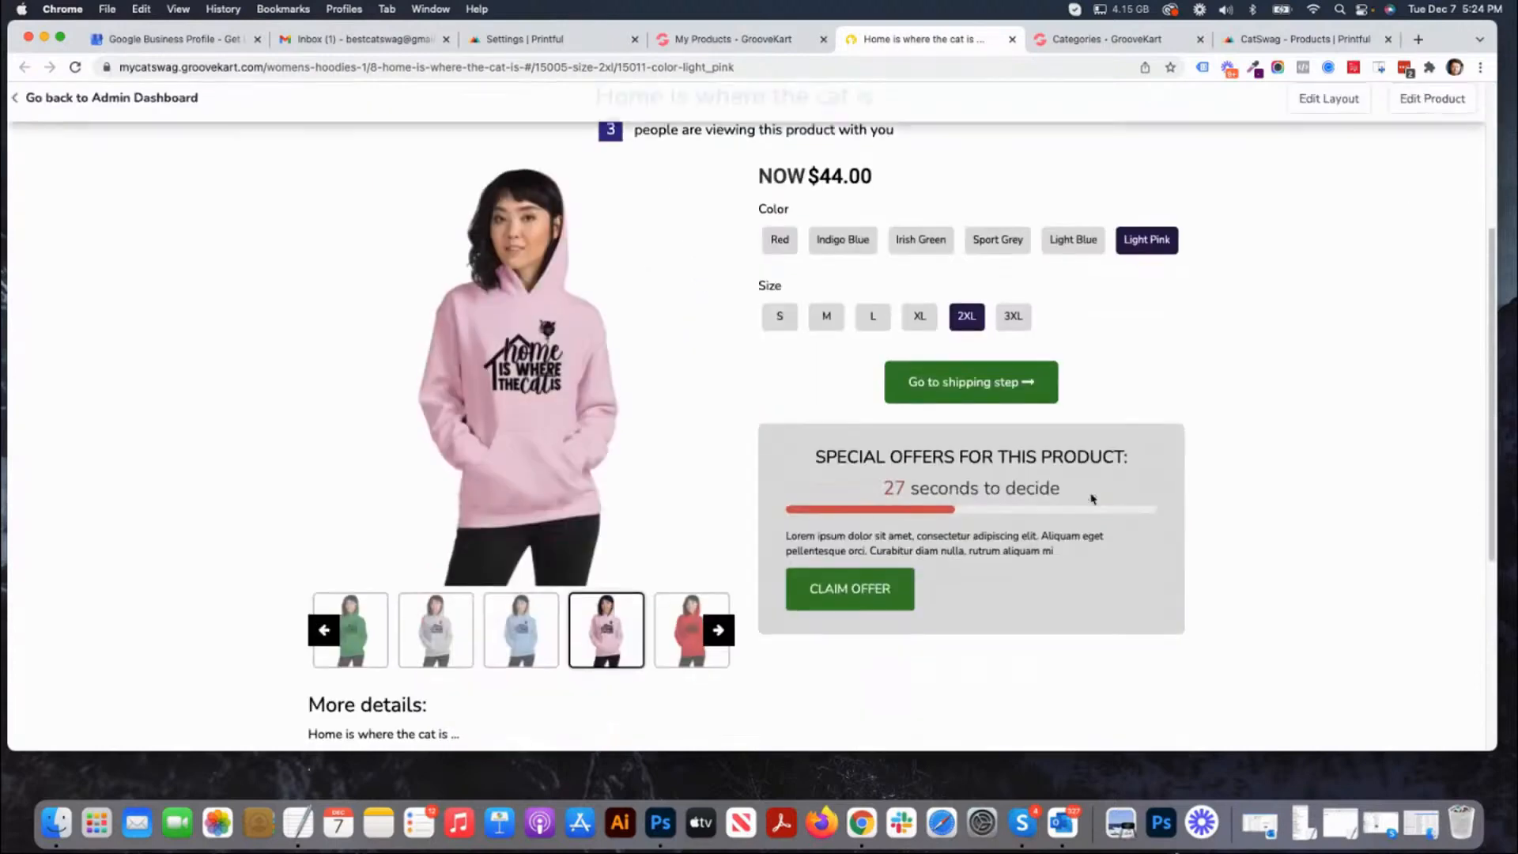